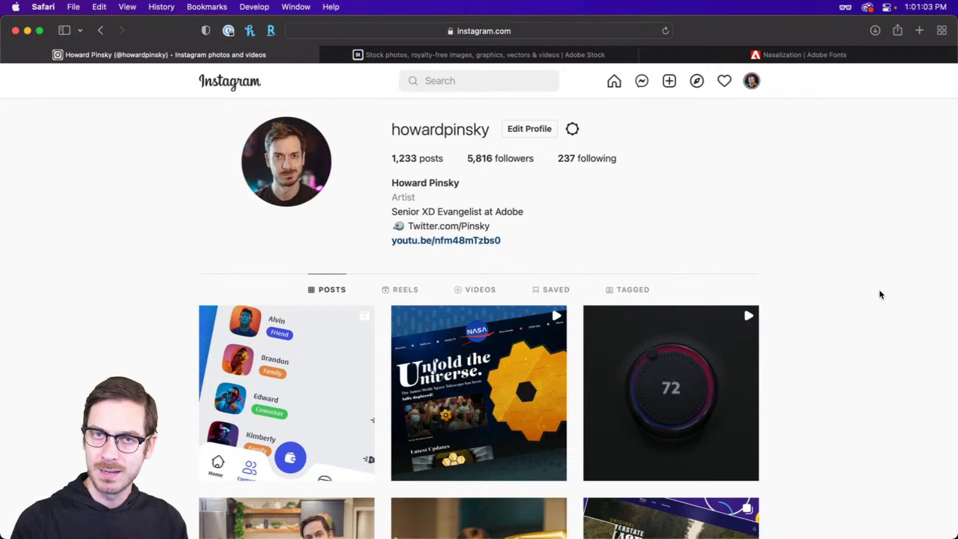
Open the NASA "Unfold the Universe" post on the Instagram profile, review the landing page design and close the post.
{"action": "scroll", "coordinate": [870, 292], "scroll_direction": "down", "scroll_amount": 2}
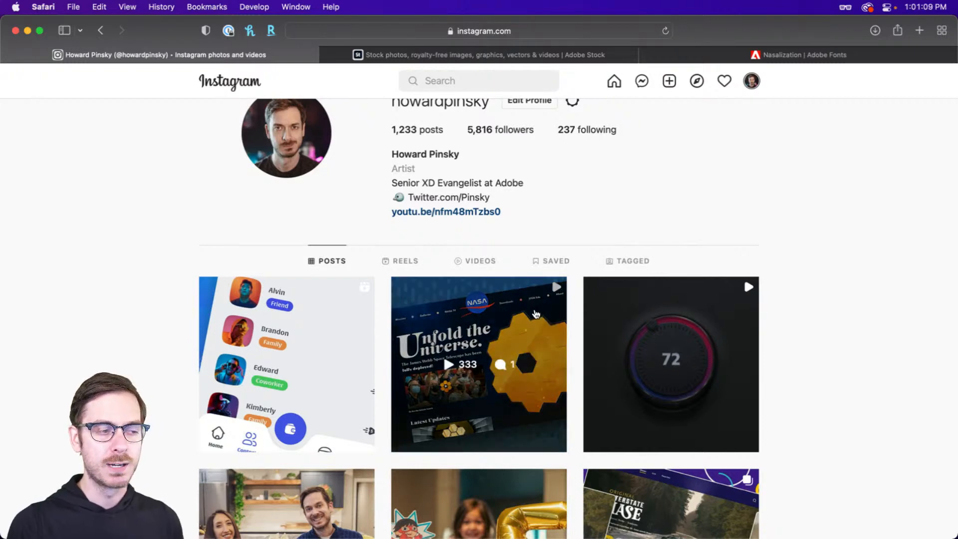
{"action": "scroll", "coordinate": [529, 312], "scroll_direction": "down", "scroll_amount": 1}
{"action": "left_click", "coordinate": [498, 300]}
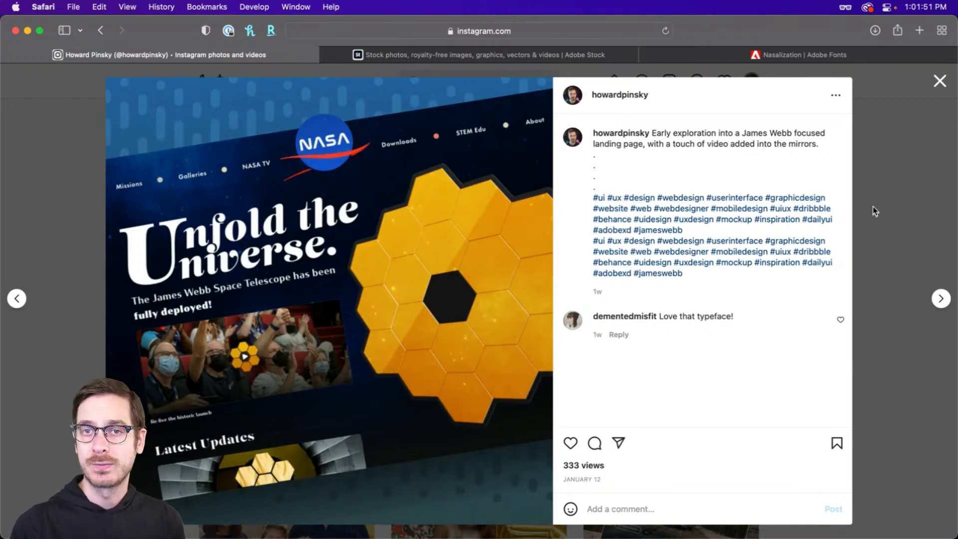
{"action": "left_click", "coordinate": [889, 199]}
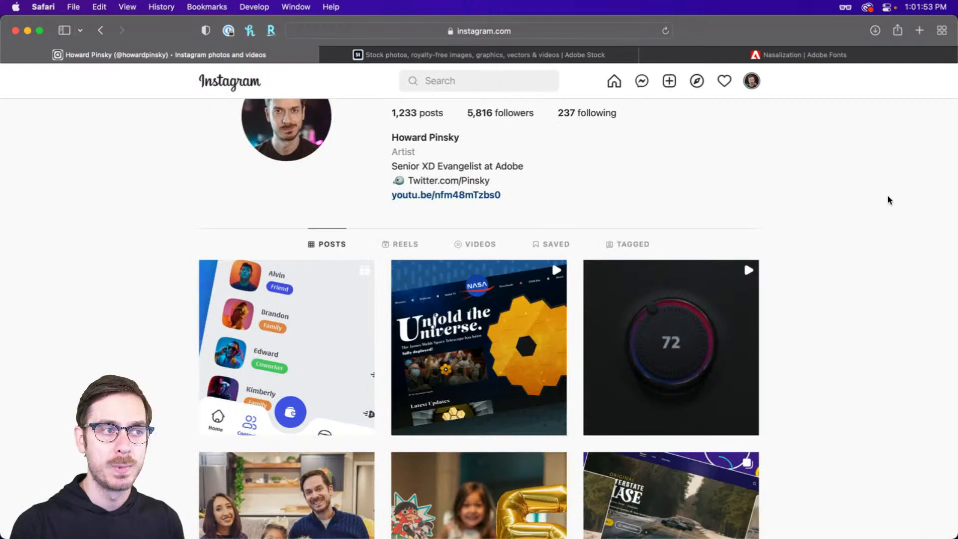
{"action": "scroll", "coordinate": [888, 198], "scroll_direction": "up", "scroll_amount": 1}
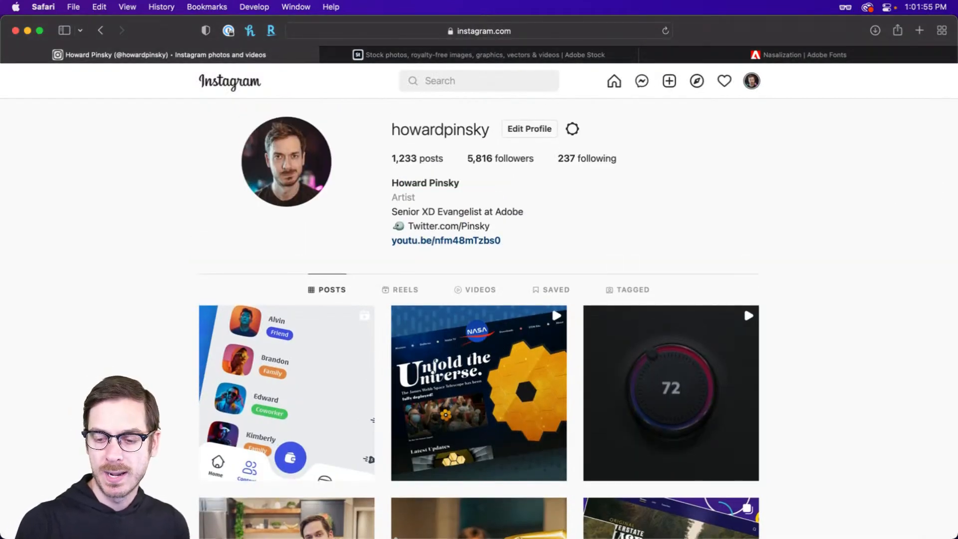
Switch to Adobe XD, create a new document from the Web 1920 (1920 × 1080) preset and enlarge its window to full size.
{"action": "key", "text": "super+Tab"}
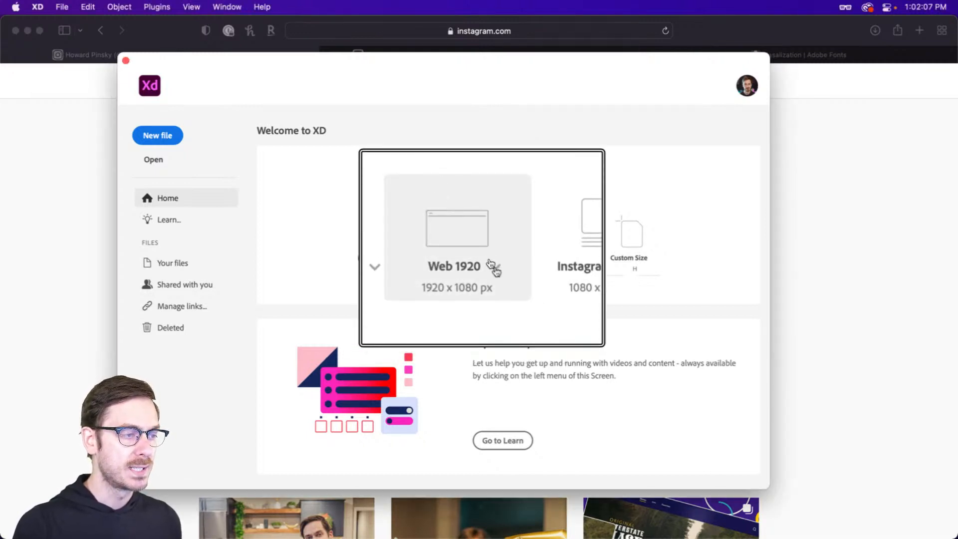
{"action": "left_click", "coordinate": [493, 266]}
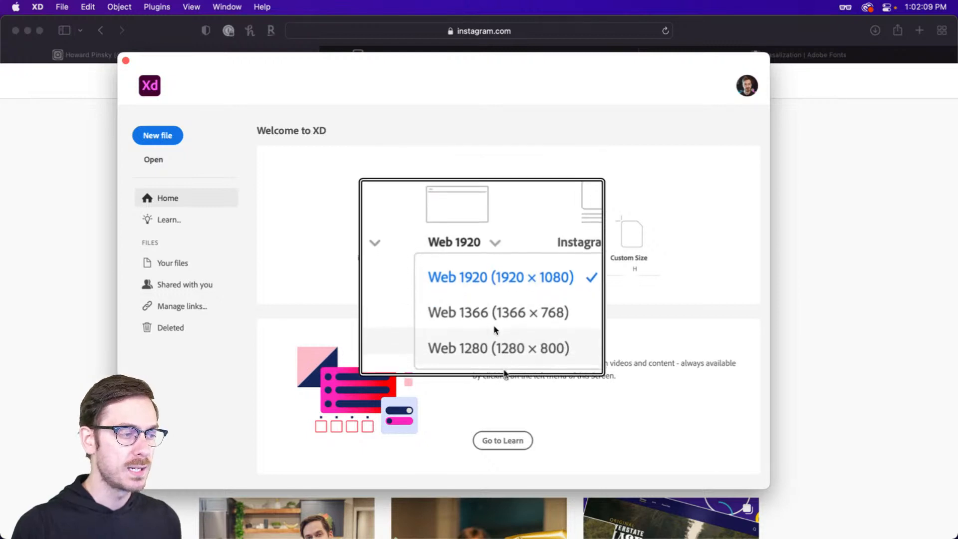
{"action": "left_click", "coordinate": [489, 279]}
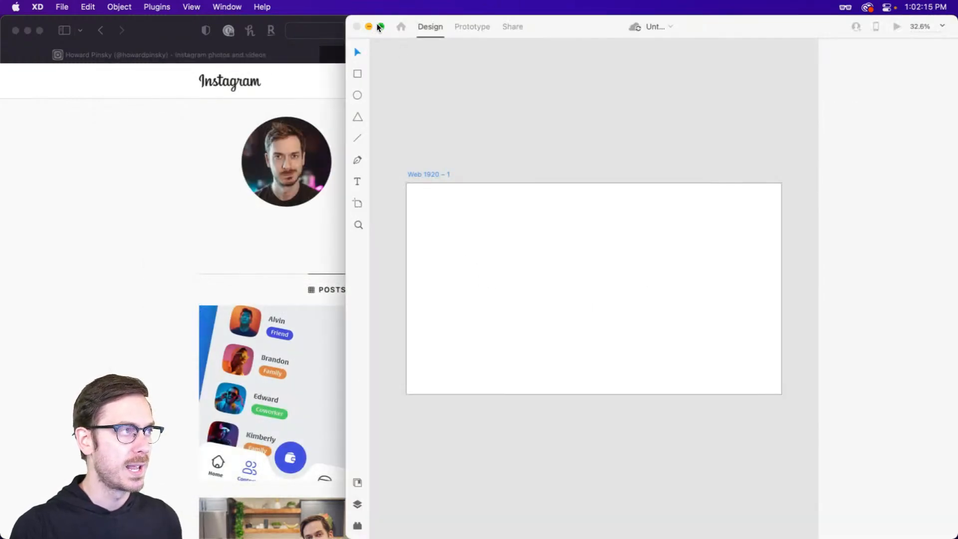
{"action": "left_click", "coordinate": [381, 26]}
{"action": "left_click", "coordinate": [362, 122]}
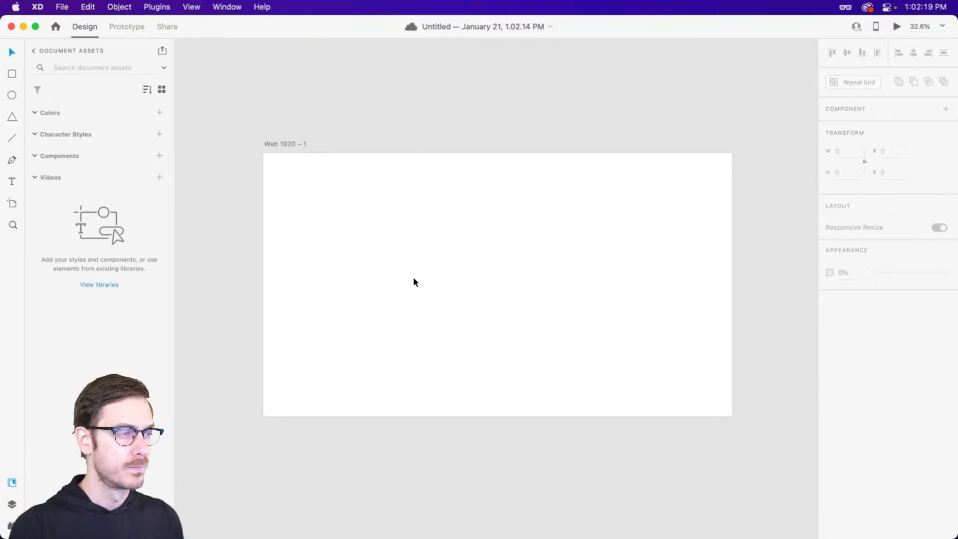
Rename the Web 1920 artboard as "Landing Page" and save the document.
{"action": "double_click", "coordinate": [238, 118]}
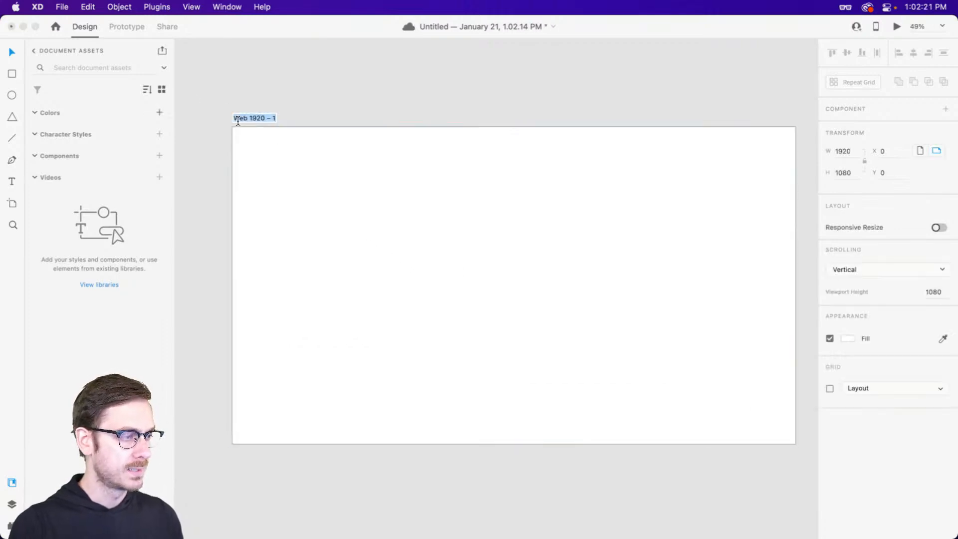
{"action": "type", "text": "Landing Page"}
{"action": "key", "text": "Return"}
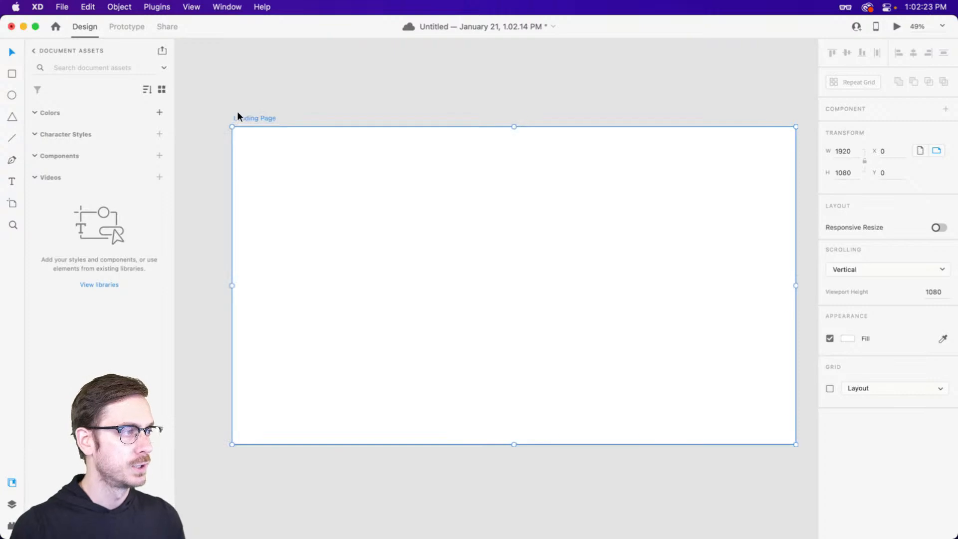
{"action": "left_click", "coordinate": [541, 89]}
{"action": "left_click_drag", "start_coordinate": [545, 110], "coordinate": [526, 107]}
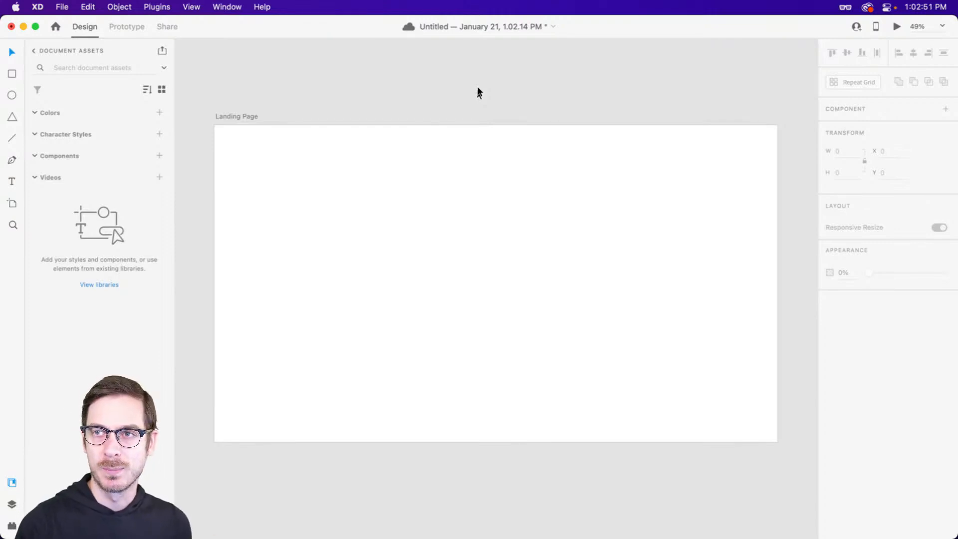
{"action": "key", "text": "super+s"}
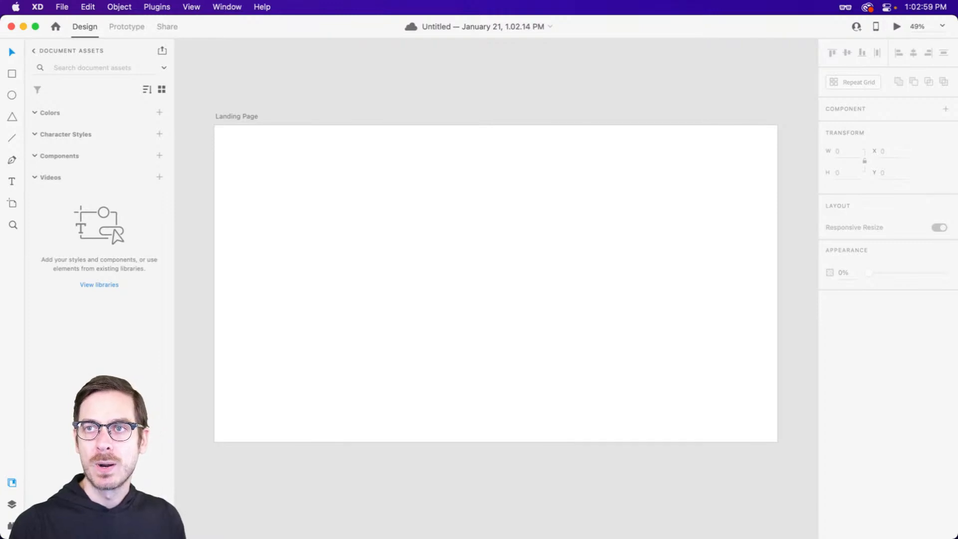
{"action": "scroll", "coordinate": [661, 234], "scroll_direction": "right", "scroll_amount": 1}
{"action": "scroll", "coordinate": [657, 234], "scroll_direction": "left", "scroll_amount": 3}
{"action": "scroll", "coordinate": [658, 236], "scroll_direction": "right", "scroll_amount": 2}
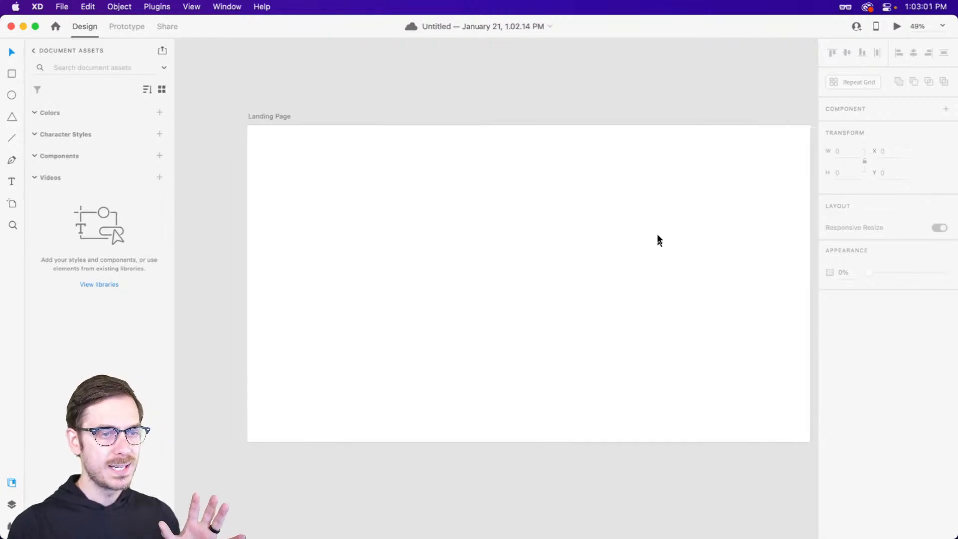
{"action": "scroll", "coordinate": [658, 240], "scroll_direction": "right", "scroll_amount": 1}
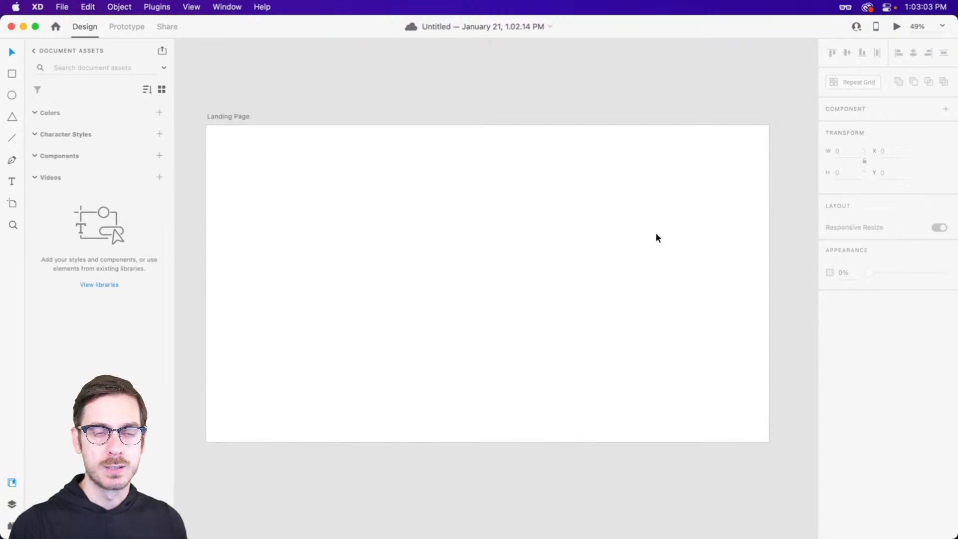
Draw a 1920 × 1080 rectangle covering the whole Landing Page artboard and turn off its border.
{"action": "left_click", "coordinate": [600, 217]}
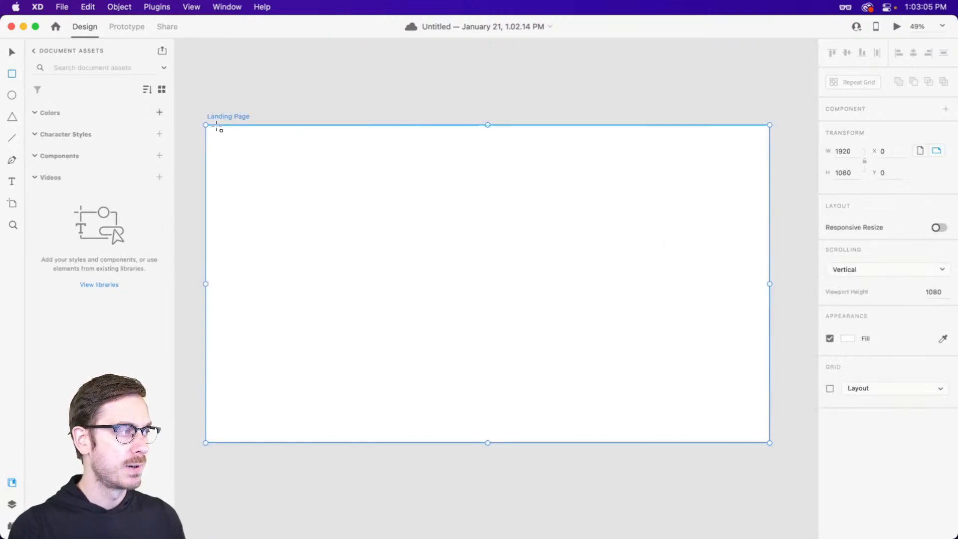
{"action": "mouse_move", "coordinate": [210, 129]}
{"action": "left_mouse_down"}
{"action": "mouse_move", "coordinate": [869, 441]}
{"action": "mouse_move", "coordinate": [672, 441]}
{"action": "mouse_move", "coordinate": [680, 443]}
{"action": "left_mouse_up"}
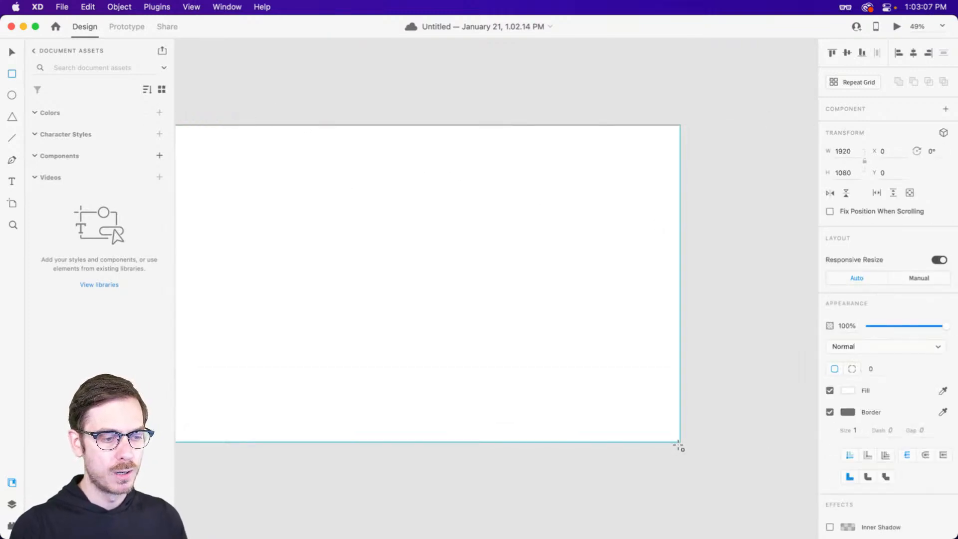
{"action": "left_click_drag", "start_coordinate": [483, 310], "coordinate": [586, 307]}
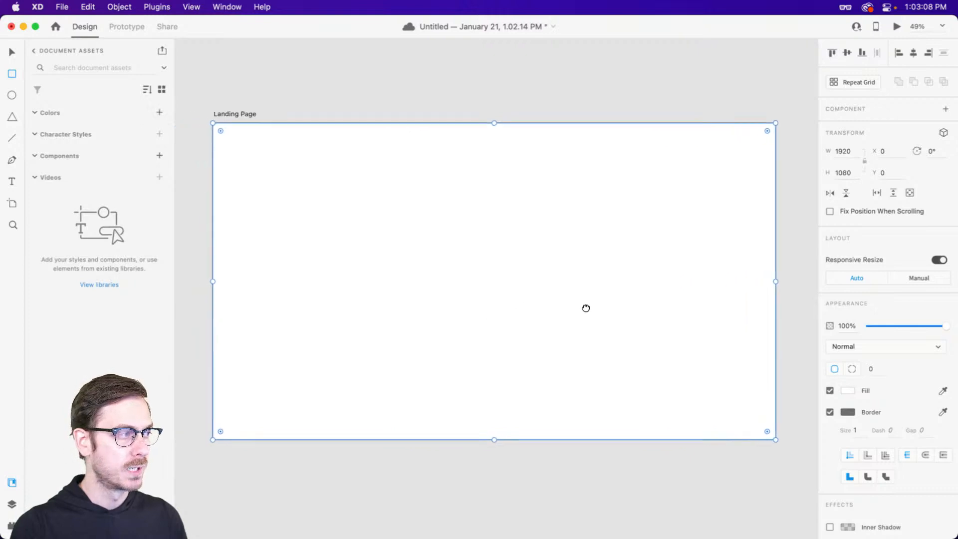
{"action": "left_click", "coordinate": [830, 412]}
{"action": "key", "text": "v"}
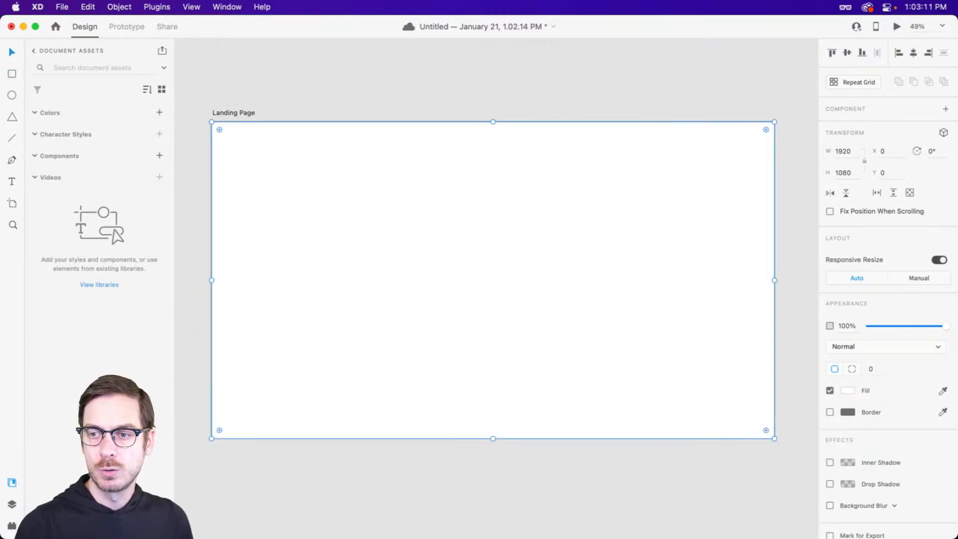
Switch to Finder and look through the space images in the Stars folder.
{"action": "key", "text": "super+Tab"}
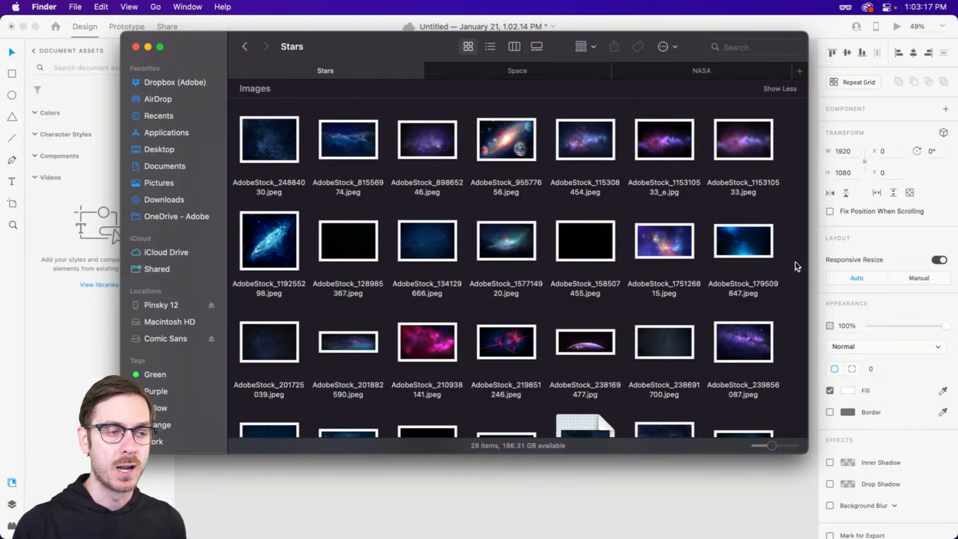
{"action": "scroll", "coordinate": [745, 274], "scroll_direction": "down", "scroll_amount": 2}
{"action": "scroll", "coordinate": [744, 274], "scroll_direction": "up", "scroll_amount": 2}
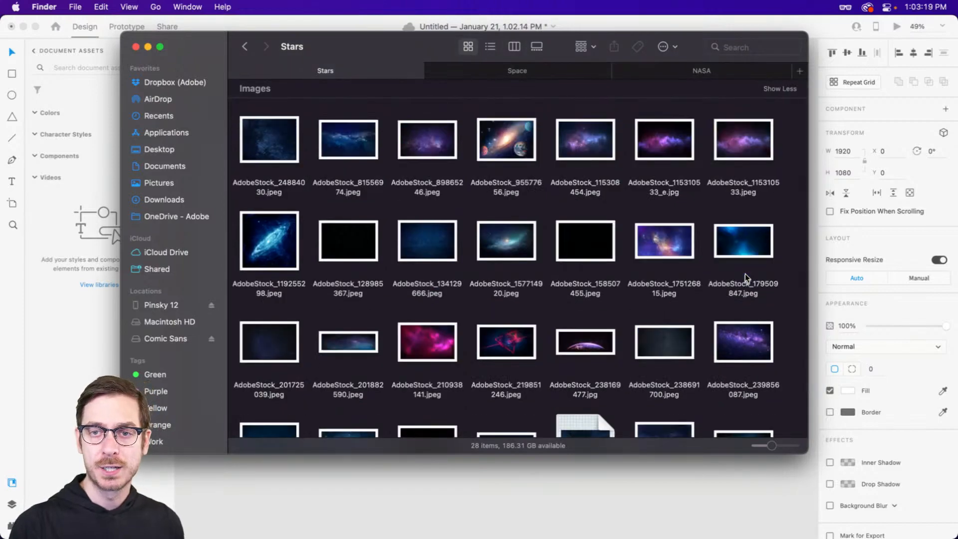
Switch to Safari and search Adobe Stock's free collection for "stars".
{"action": "key", "text": "super+Tab"}
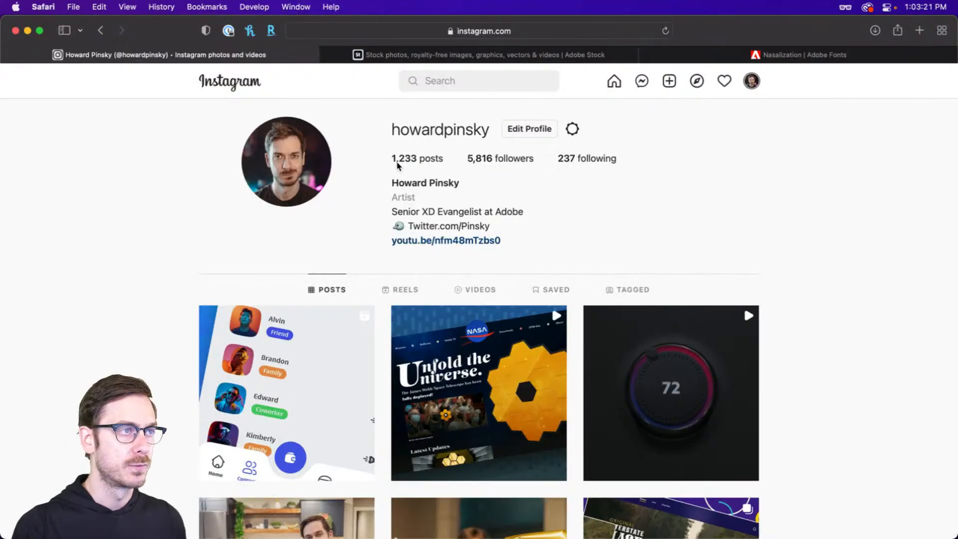
{"action": "left_click", "coordinate": [442, 56]}
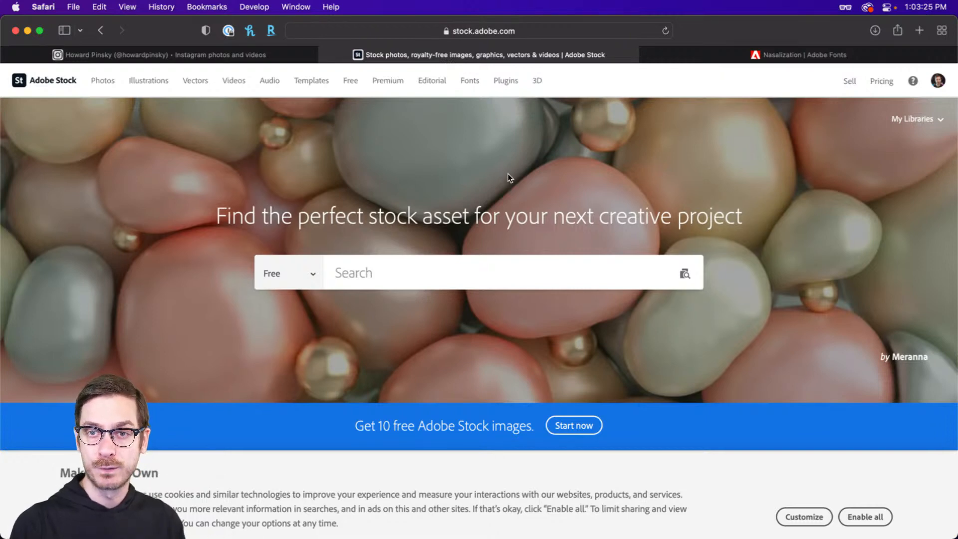
{"action": "left_click", "coordinate": [399, 282]}
{"action": "type", "text": "stars"}
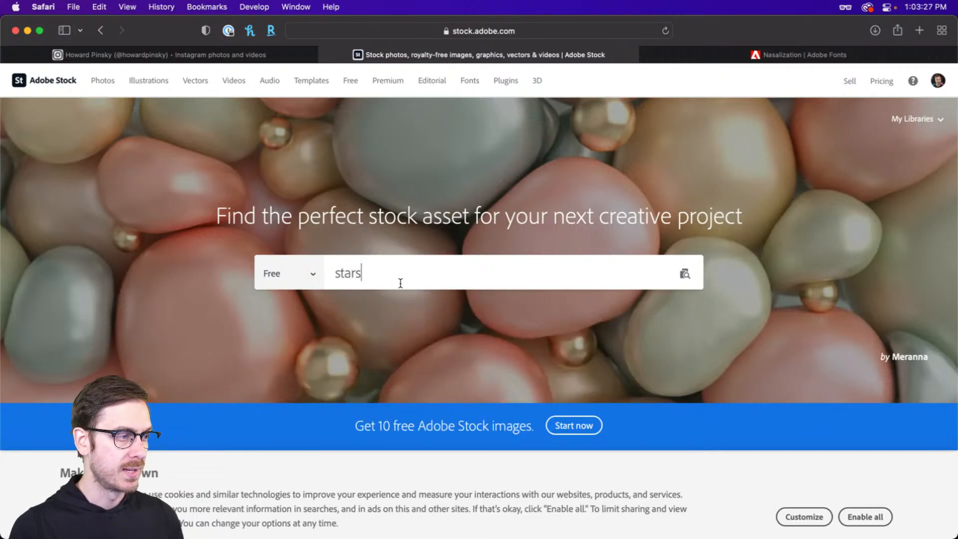
{"action": "key", "text": "Return"}
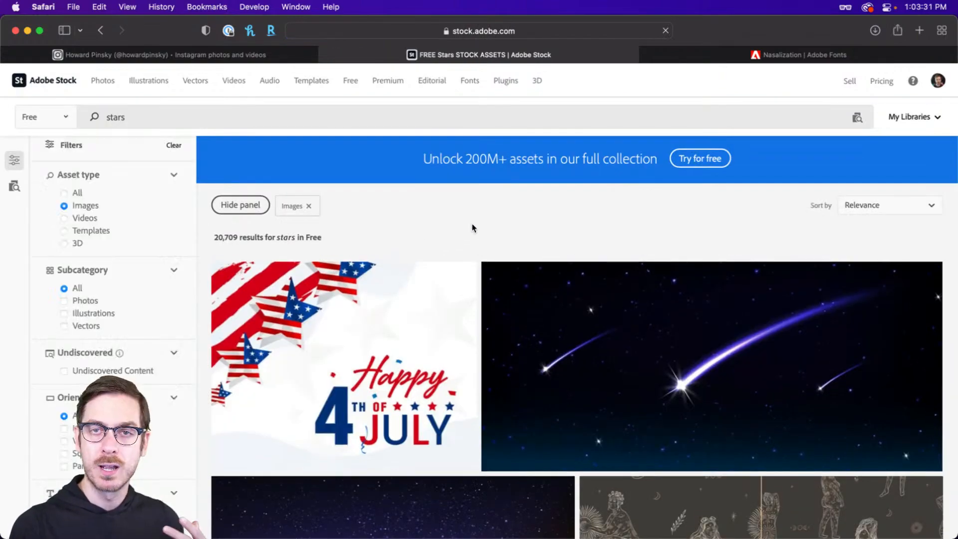
Look through the free star images found on Adobe Stock and check the number of results.
{"action": "scroll", "coordinate": [574, 210], "scroll_direction": "down", "scroll_amount": 20}
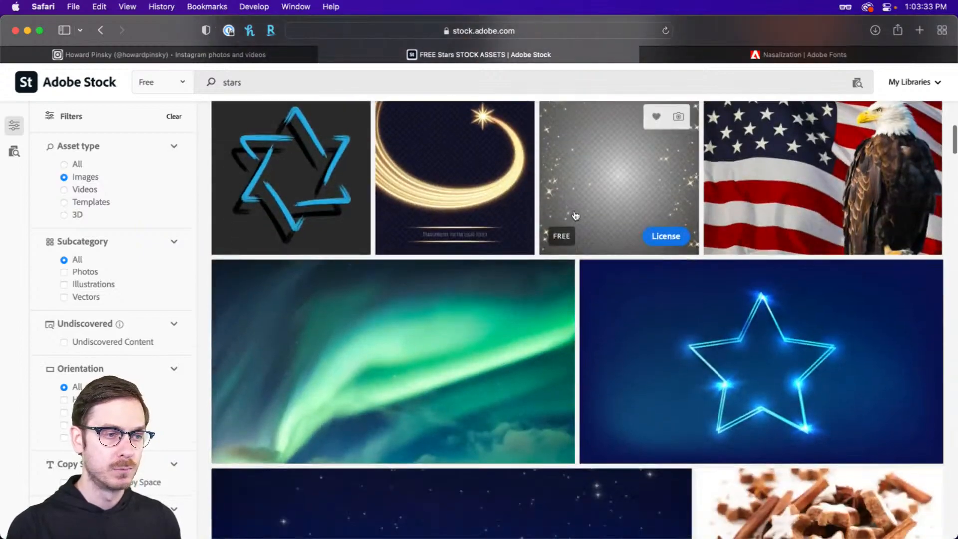
{"action": "scroll", "coordinate": [576, 215], "scroll_direction": "down", "scroll_amount": 20}
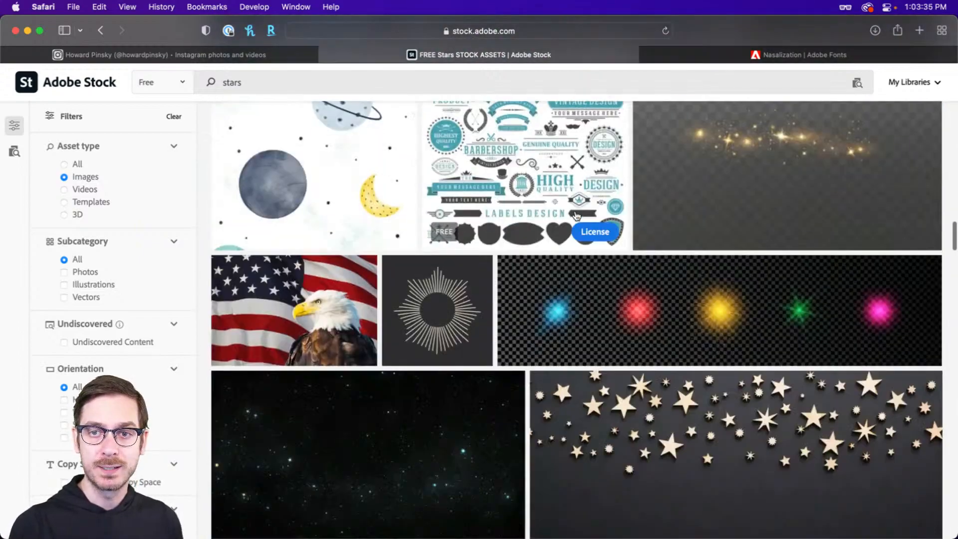
{"action": "scroll", "coordinate": [573, 216], "scroll_direction": "up", "scroll_amount": 20}
{"action": "left_click_drag", "start_coordinate": [214, 238], "coordinate": [233, 238]}
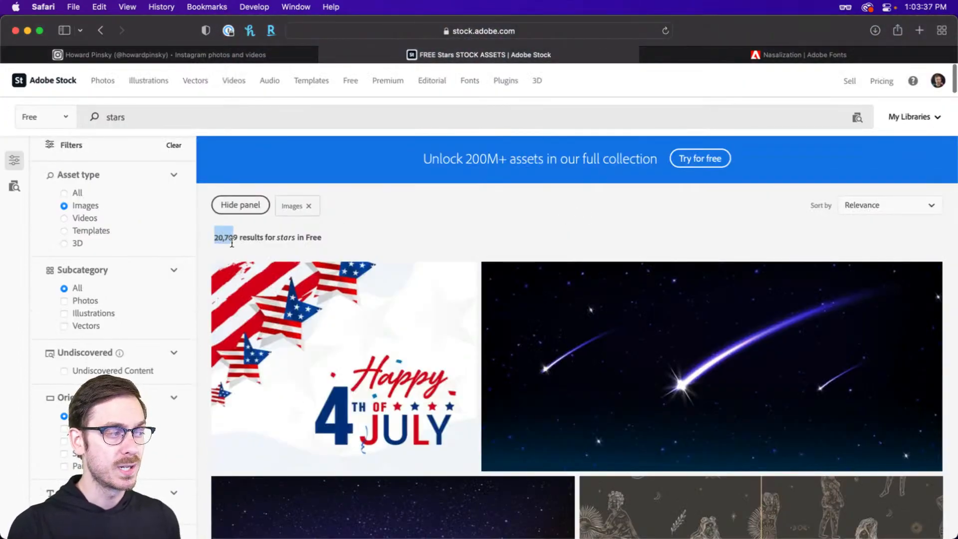
{"action": "left_click", "coordinate": [504, 231]}
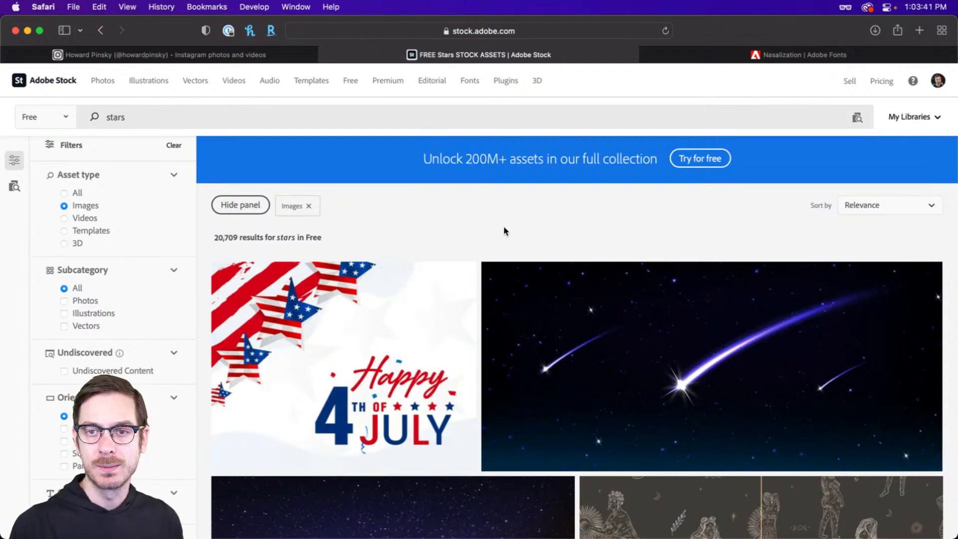
Fill the artboard-sized rectangle in Adobe XD with AdobeStock_179509847.jpeg from Finder's Stars folder and save the document.
{"action": "key", "text": "super+Tab"}
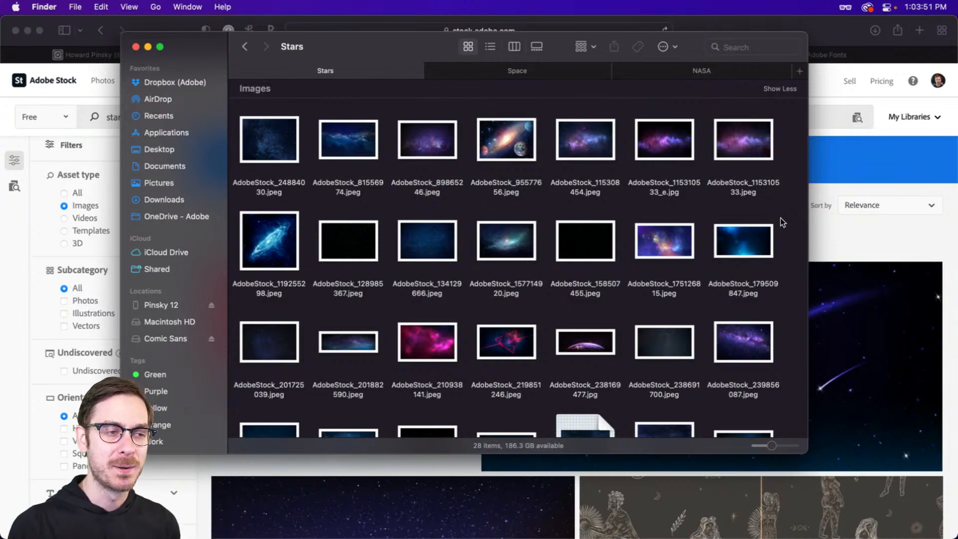
{"action": "left_click", "coordinate": [764, 246]}
{"action": "left_click_drag", "start_coordinate": [754, 231], "coordinate": [488, 212]}
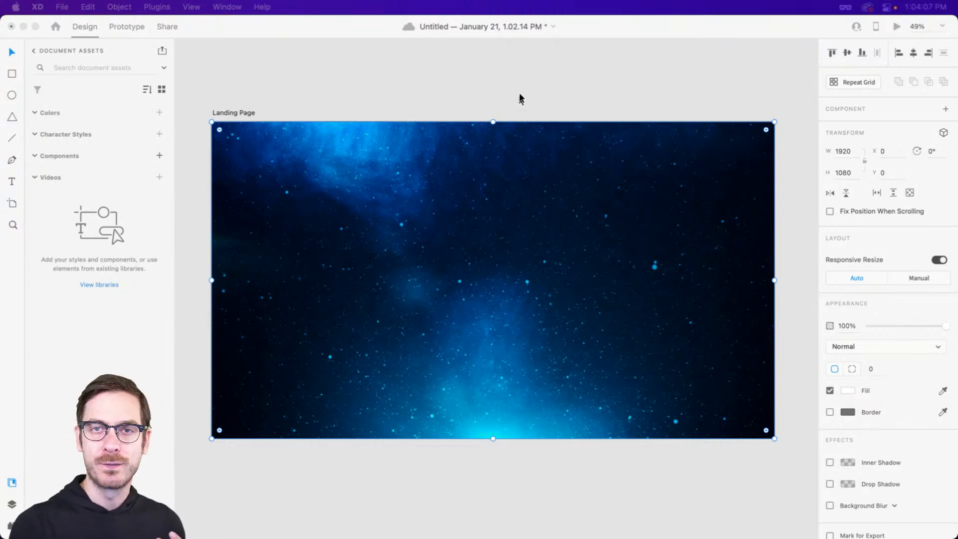
{"action": "left_click", "coordinate": [349, 102]}
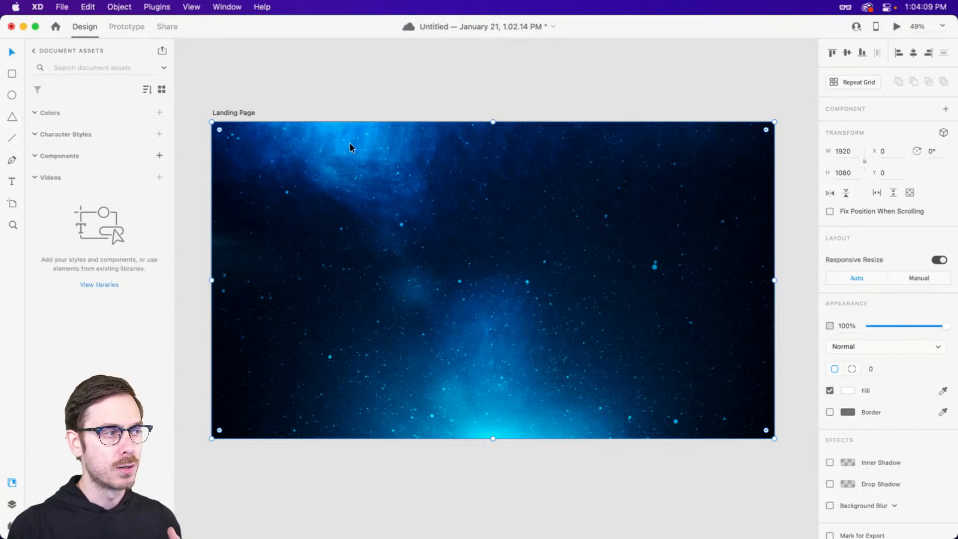
{"action": "left_click", "coordinate": [376, 103]}
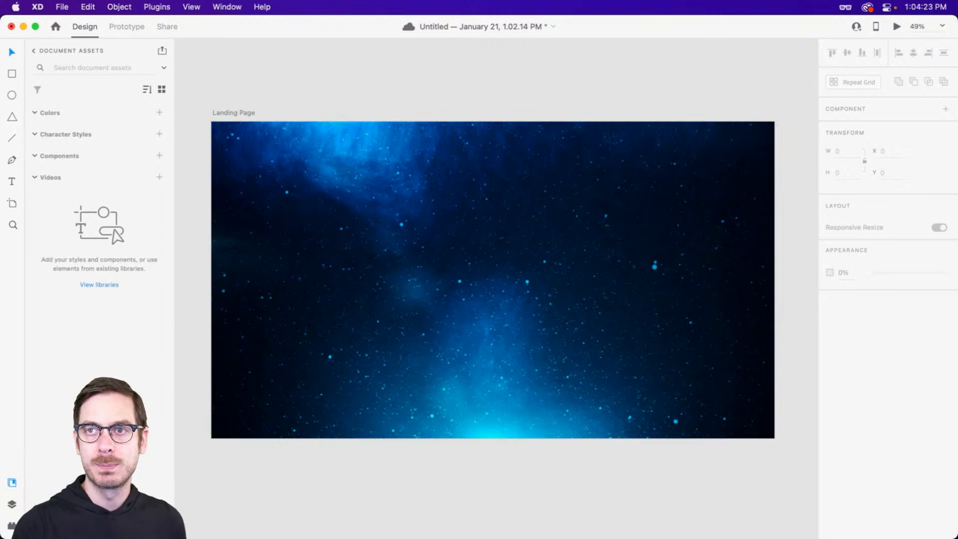
{"action": "key", "text": "super+s"}
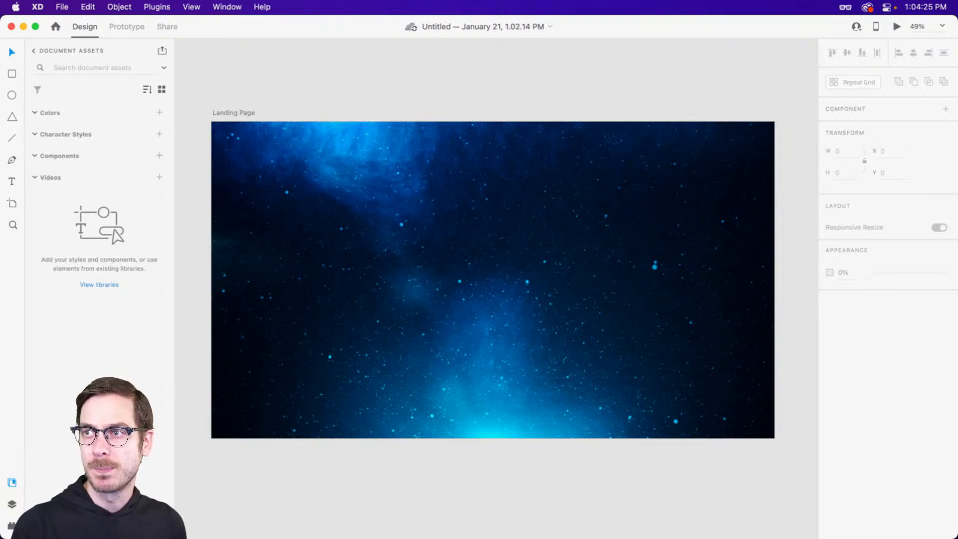
{"action": "left_click", "coordinate": [247, 113]}
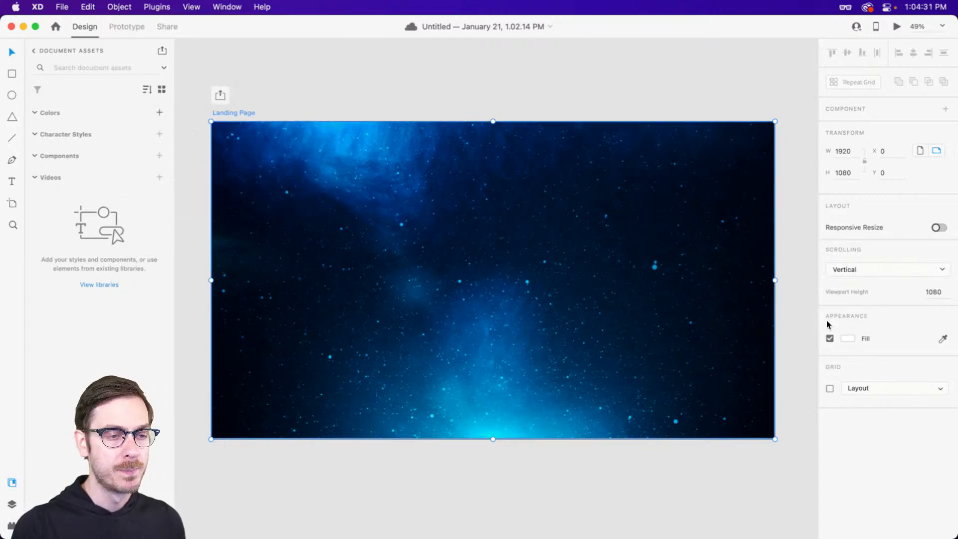
{"action": "left_click", "coordinate": [847, 340]}
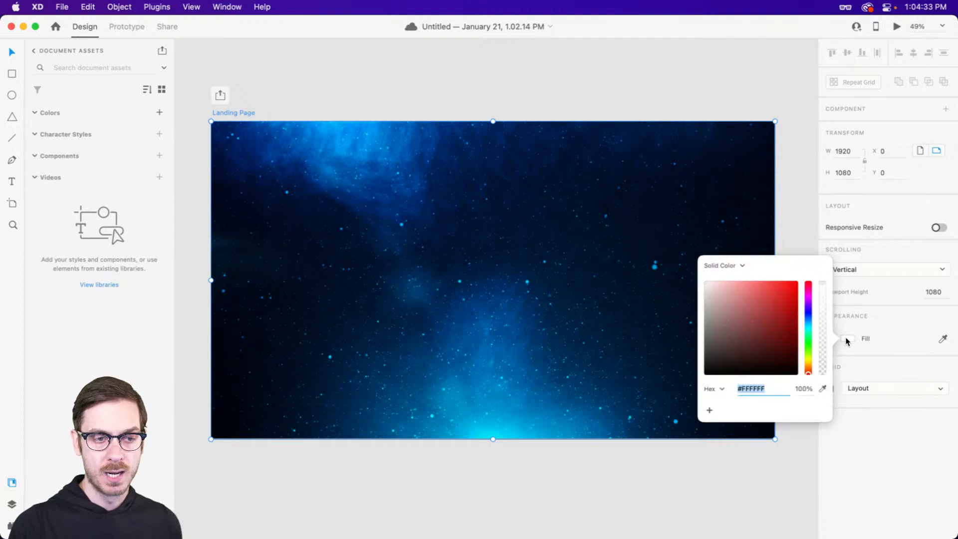
{"action": "left_click", "coordinate": [804, 218]}
Hide the AdobeStock_179509847 layer on the Landing Page artboard.
{"action": "left_click", "coordinate": [556, 157]}
{"action": "key", "text": "super+y"}
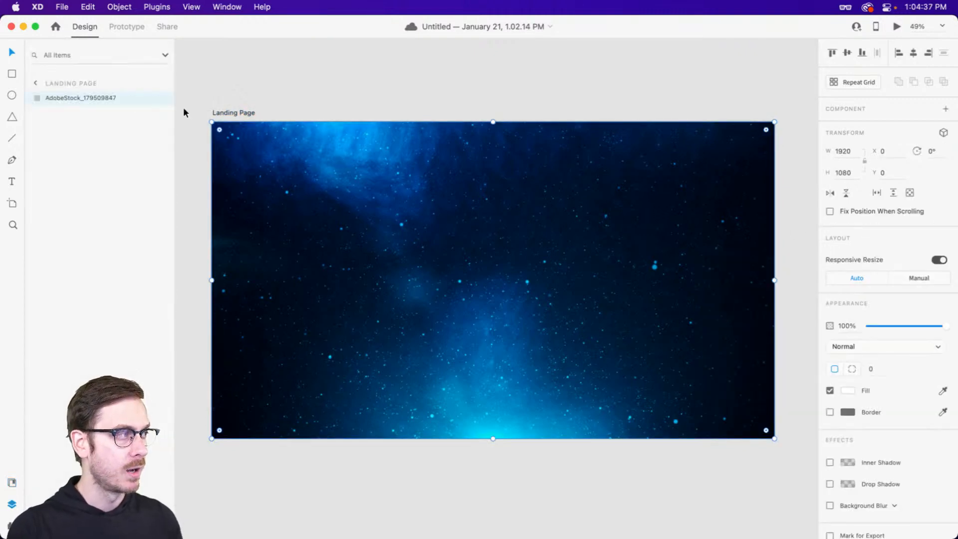
{"action": "left_click", "coordinate": [162, 99]}
{"action": "left_click", "coordinate": [534, 238]}
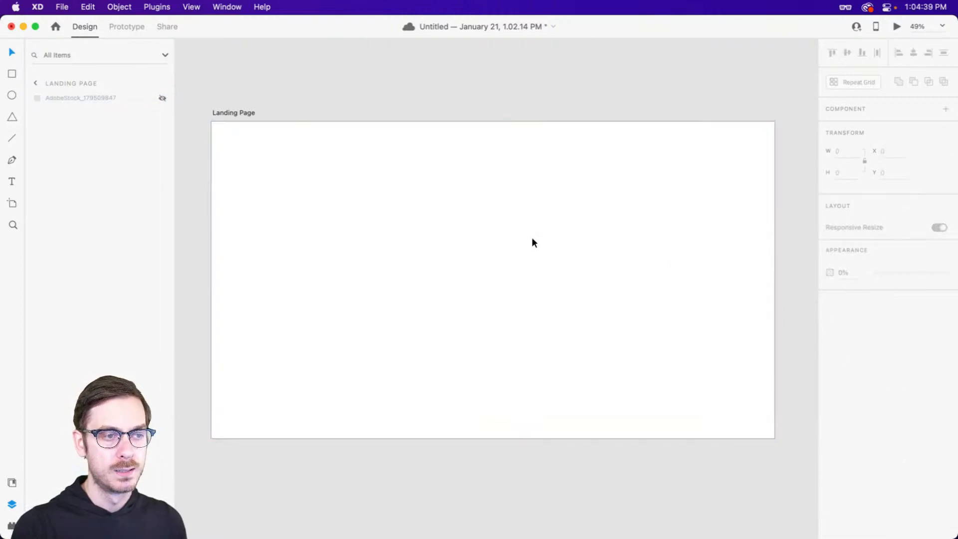
Give the Landing Page artboard a linear gradient fill with its upper stop set to the muted blue #29425C.
{"action": "double_click", "coordinate": [532, 238]}
{"action": "left_click", "coordinate": [847, 340]}
{"action": "left_click", "coordinate": [736, 270]}
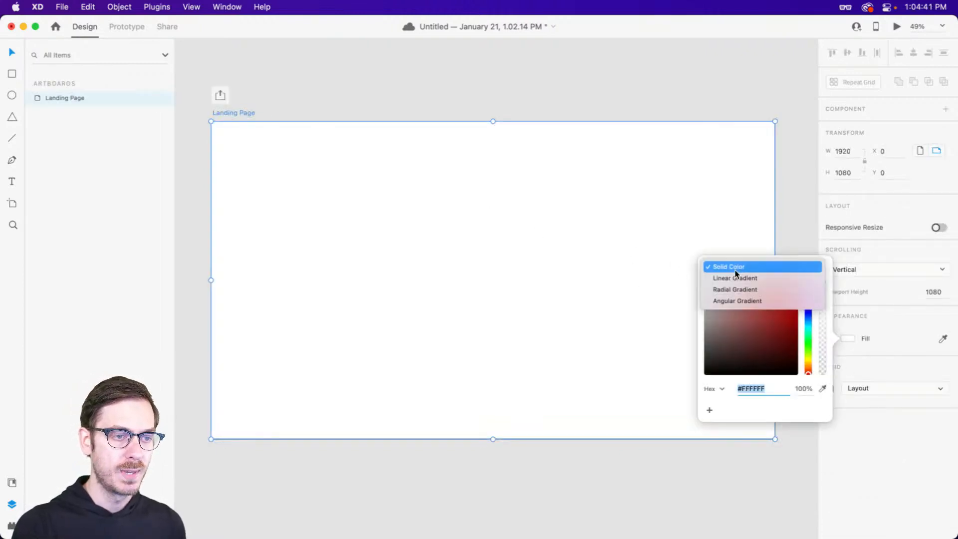
{"action": "left_click", "coordinate": [760, 279]}
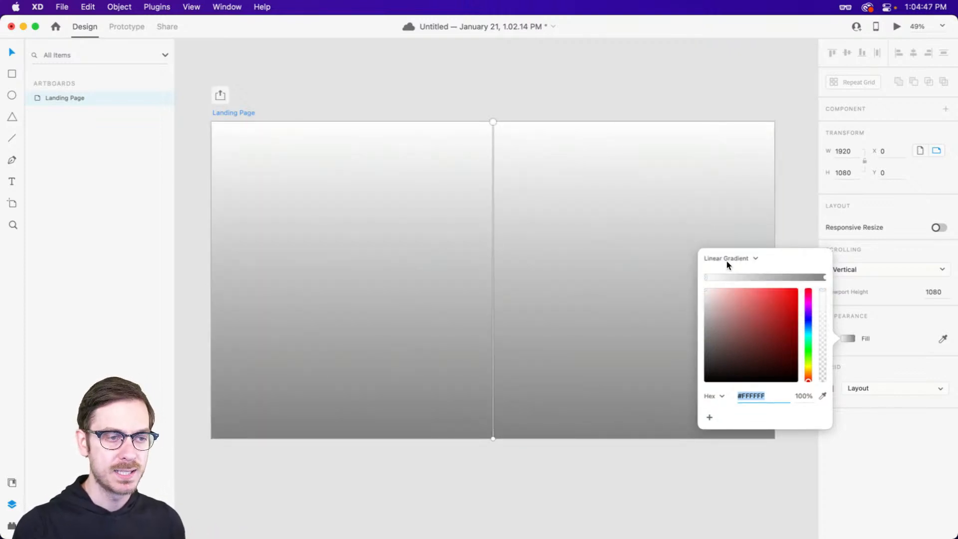
{"action": "left_click", "coordinate": [809, 327]}
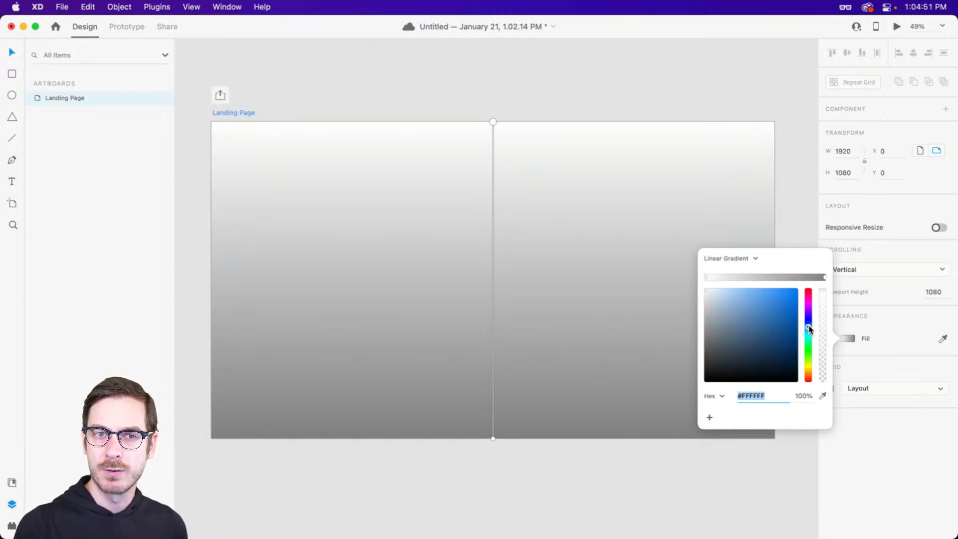
{"action": "left_click", "coordinate": [739, 348]}
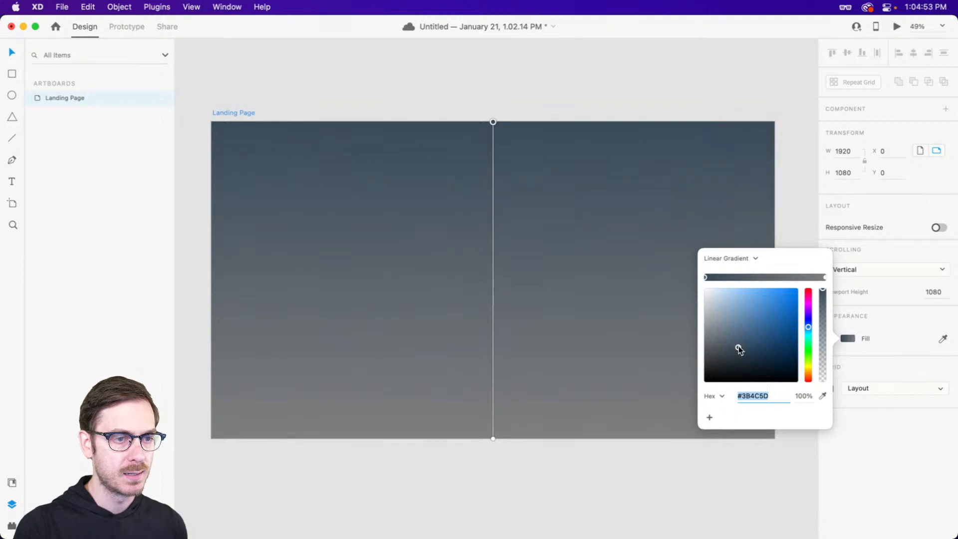
{"action": "left_click_drag", "start_coordinate": [740, 350], "coordinate": [756, 347]}
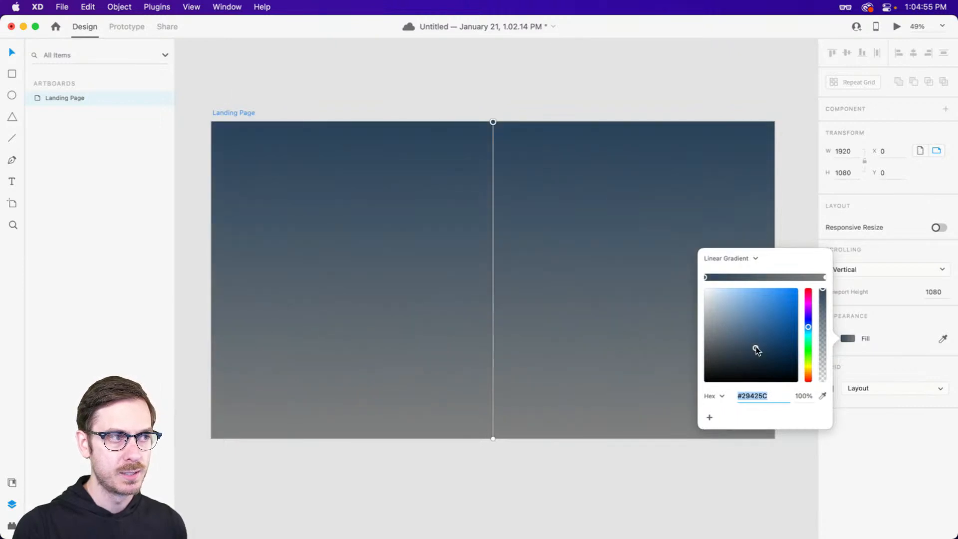
Set the lower stop of the artboard's gradient to a near-black navy blue.
{"action": "left_click", "coordinate": [825, 277]}
{"action": "left_click", "coordinate": [809, 329]}
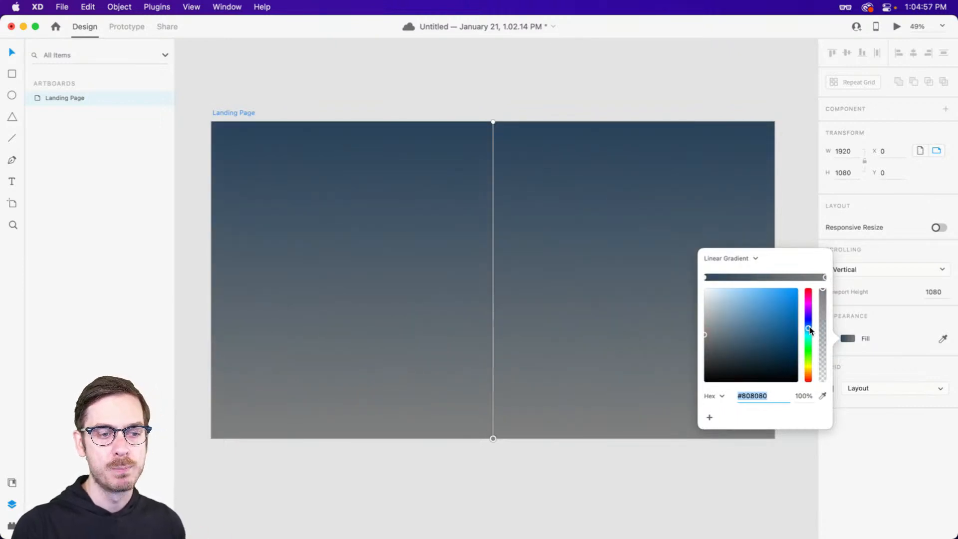
{"action": "left_click_drag", "start_coordinate": [809, 327], "coordinate": [809, 325]}
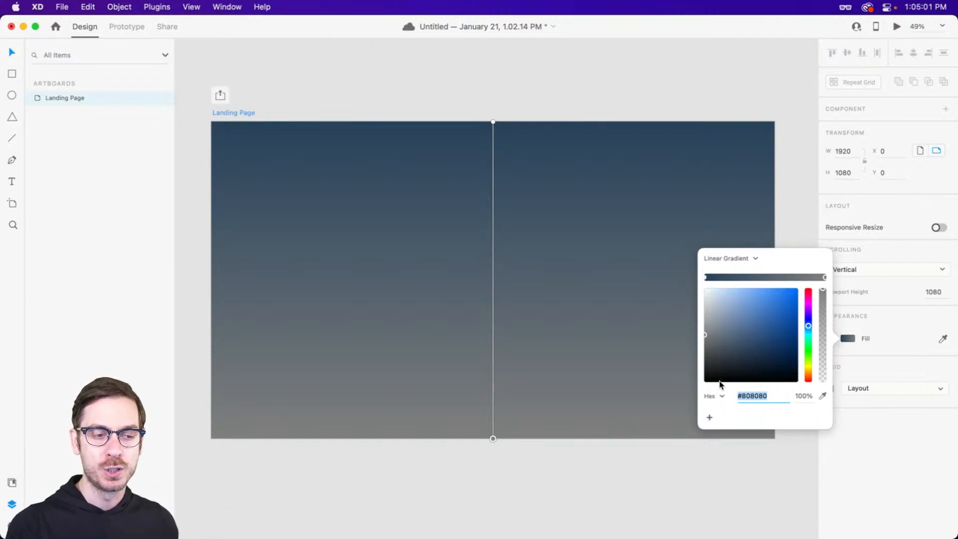
{"action": "mouse_move", "coordinate": [738, 372]}
{"action": "left_mouse_down"}
{"action": "mouse_move", "coordinate": [768, 372]}
{"action": "mouse_move", "coordinate": [757, 373]}
{"action": "left_mouse_up"}
{"action": "left_click", "coordinate": [883, 450]}
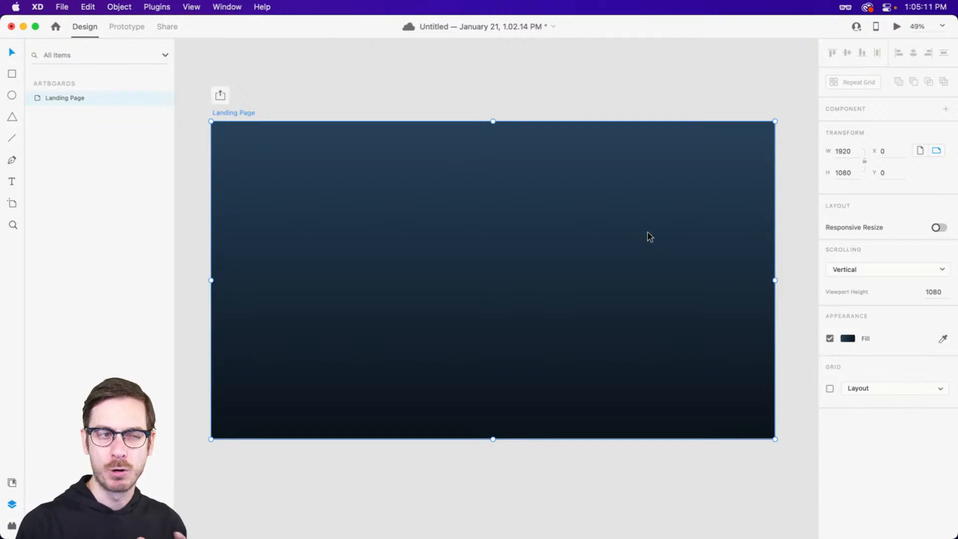
Show the hidden AdobeStock_179509847 layer above the artboard's gradient again.
{"action": "left_click", "coordinate": [271, 183]}
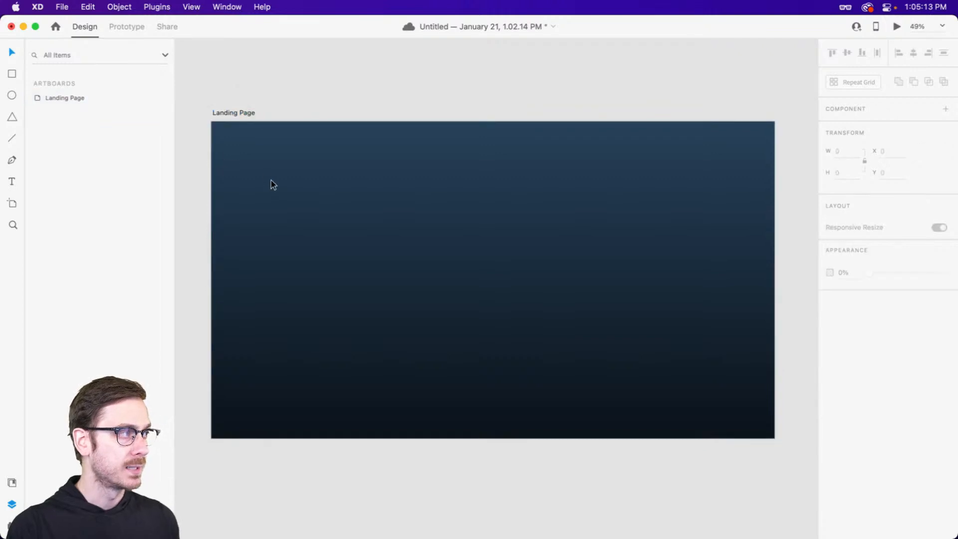
{"action": "left_click_drag", "start_coordinate": [249, 107], "coordinate": [380, 216]}
{"action": "left_click", "coordinate": [213, 128]}
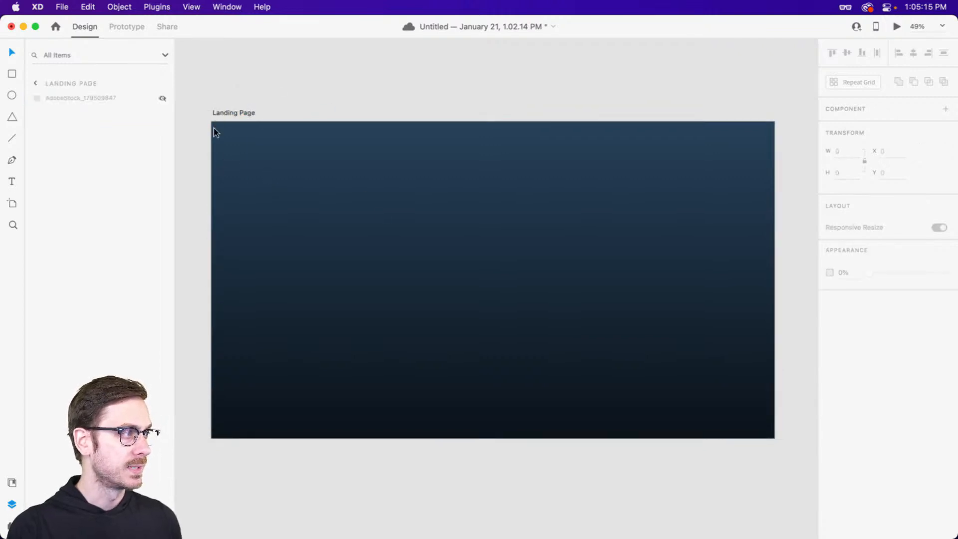
{"action": "left_click", "coordinate": [125, 100]}
{"action": "left_click", "coordinate": [162, 97]}
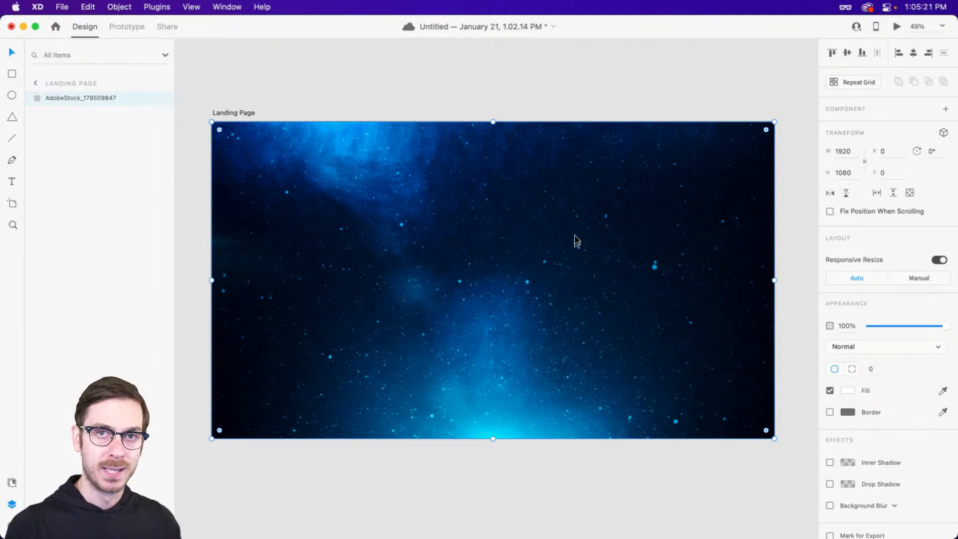
Try the Soft Light, Overlay, Screen and Multiply blend modes on the star image.
{"action": "left_click", "coordinate": [884, 346]}
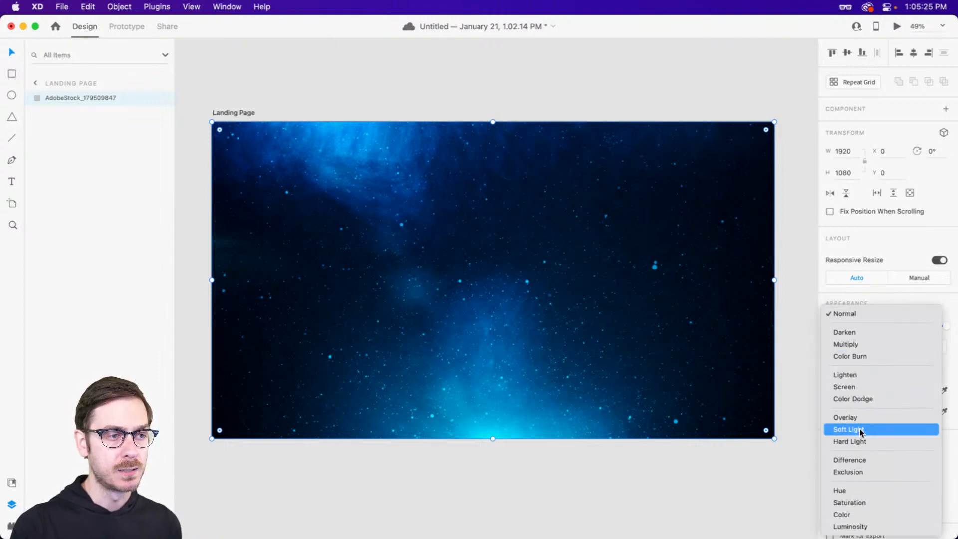
{"action": "left_click", "coordinate": [860, 431]}
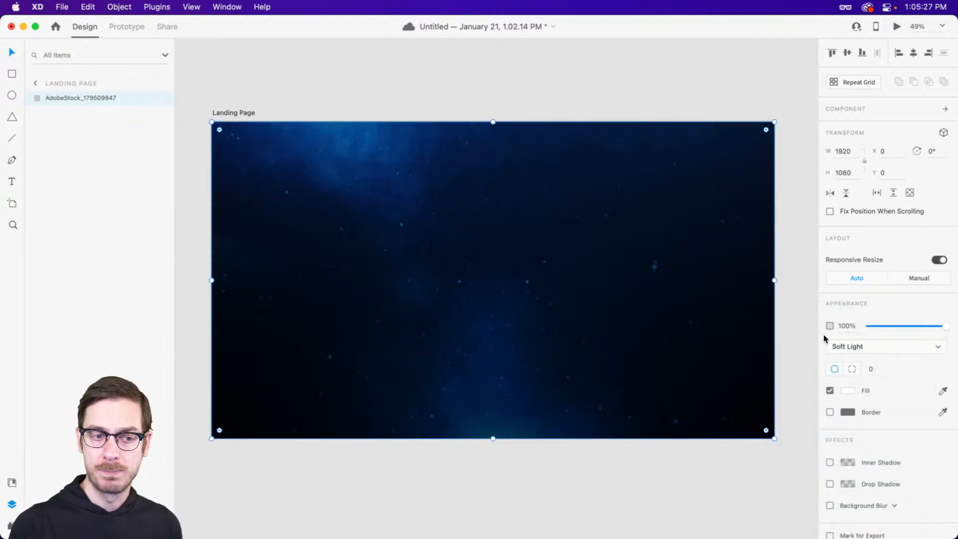
{"action": "left_click", "coordinate": [871, 347]}
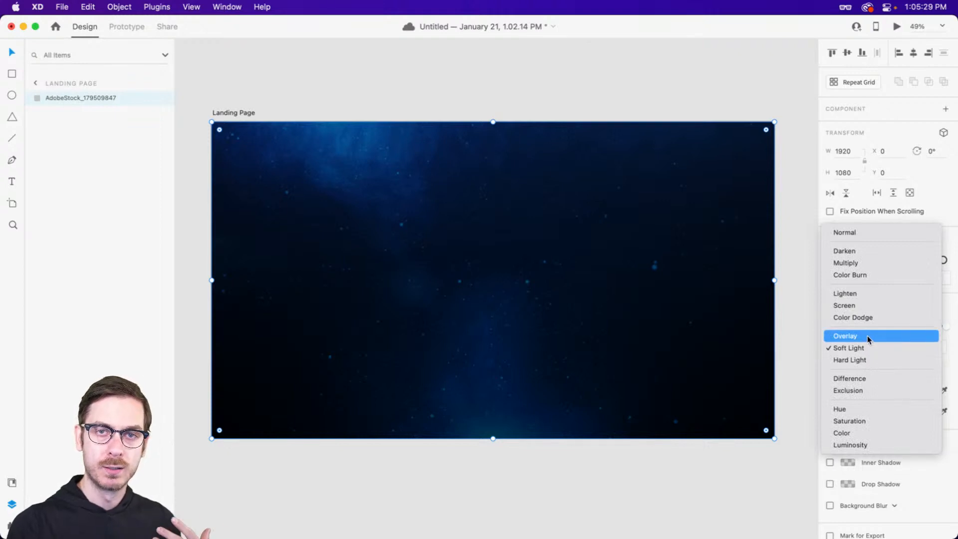
{"action": "left_click", "coordinate": [869, 339]}
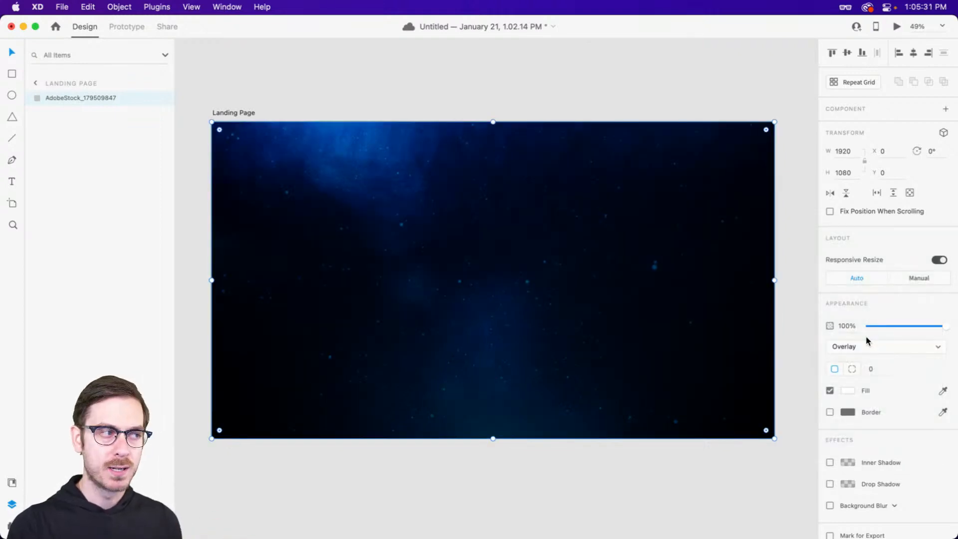
{"action": "left_click", "coordinate": [869, 352]}
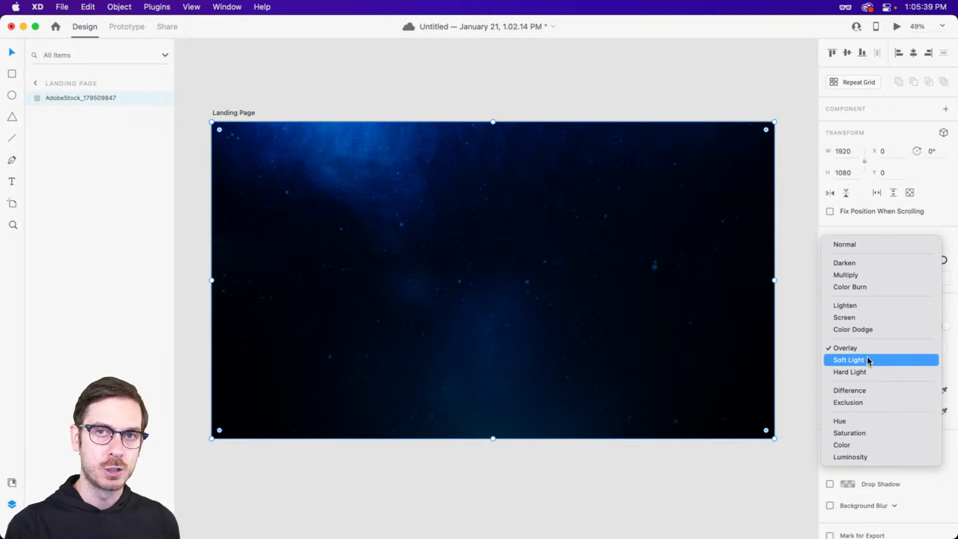
{"action": "left_click", "coordinate": [869, 361]}
{"action": "left_click", "coordinate": [872, 350]}
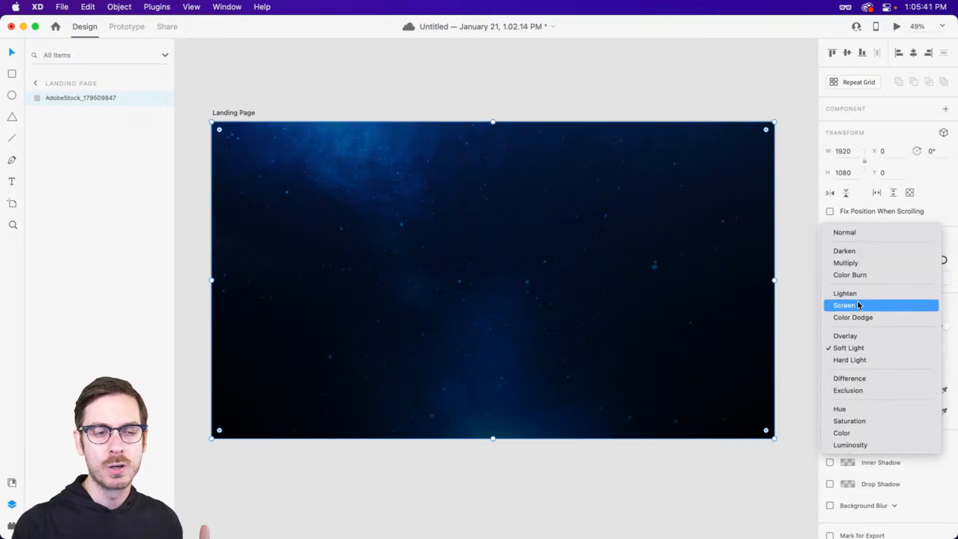
{"action": "left_click", "coordinate": [859, 306]}
{"action": "left_click", "coordinate": [871, 347]}
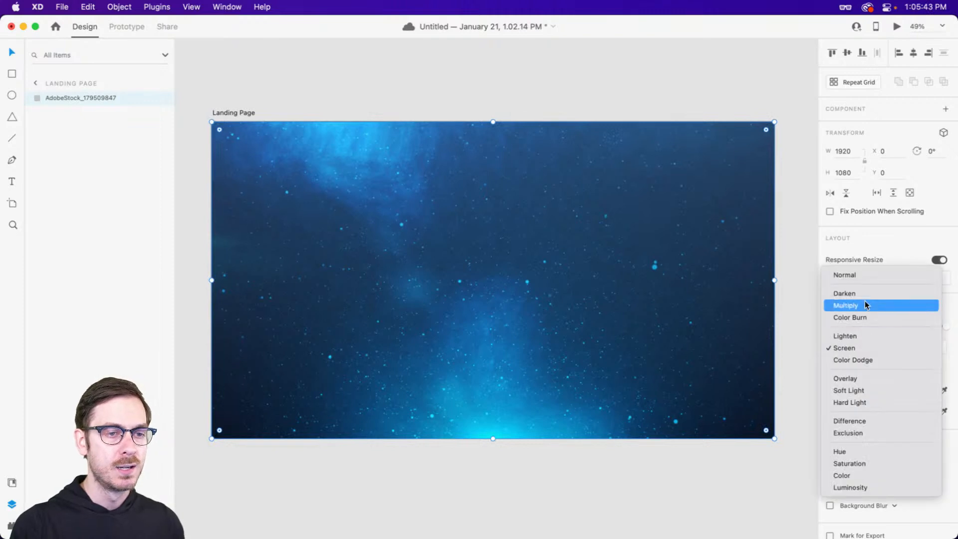
{"action": "left_click", "coordinate": [865, 307]}
Set the star image's blend mode to Soft Light and save the document.
{"action": "left_click", "coordinate": [865, 346]}
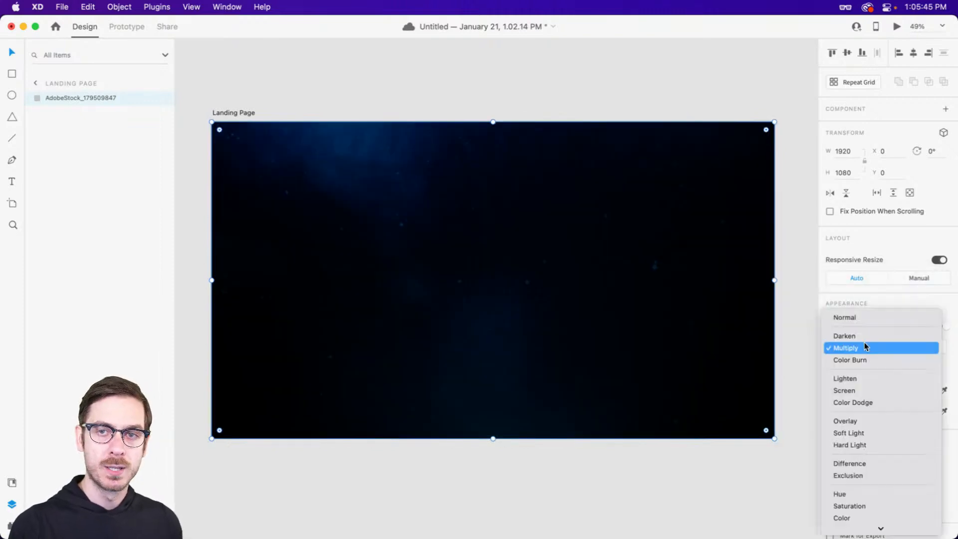
{"action": "left_click", "coordinate": [867, 433]}
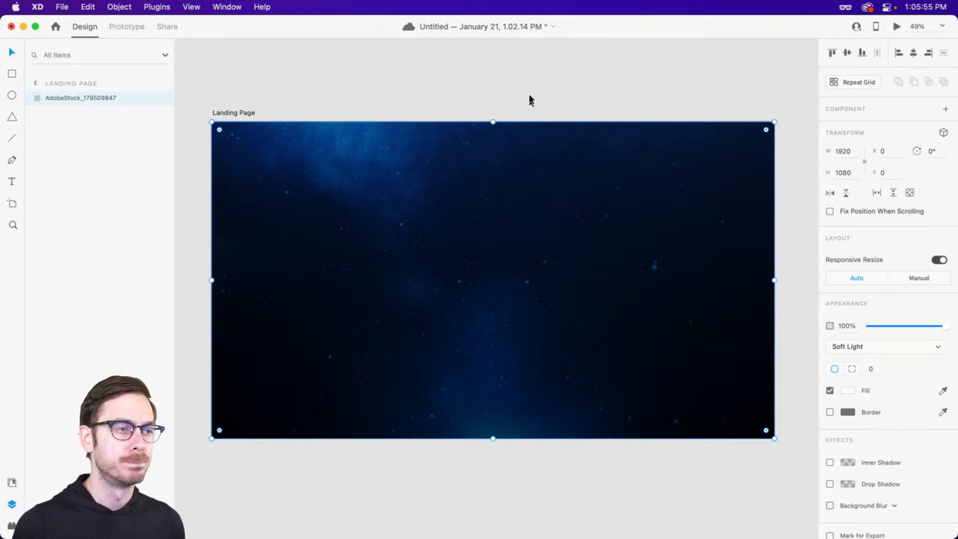
{"action": "left_click", "coordinate": [530, 100]}
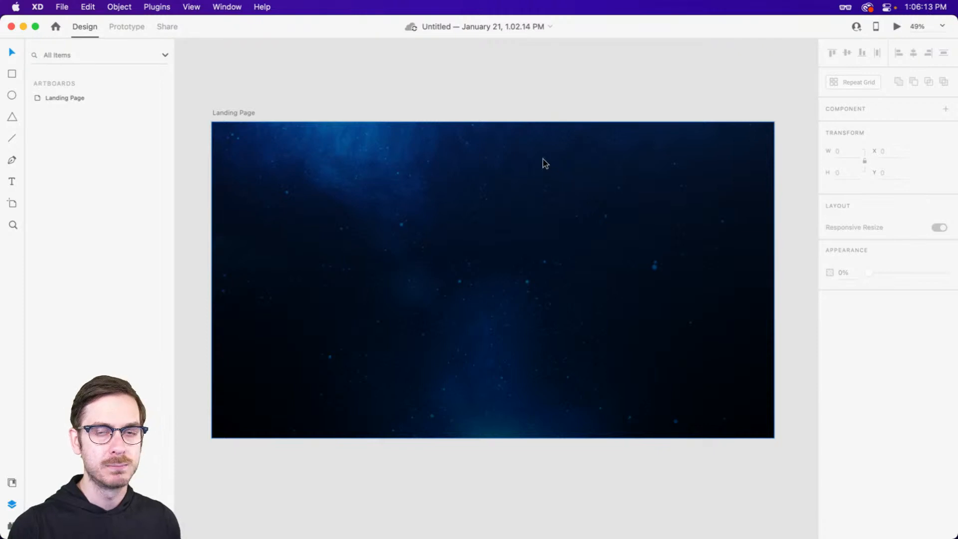
Draw a circle about 140 × 140 px near the artboard's top centre and remove its border.
{"action": "scroll", "coordinate": [494, 149], "scroll_direction": "up", "scroll_amount": 5}
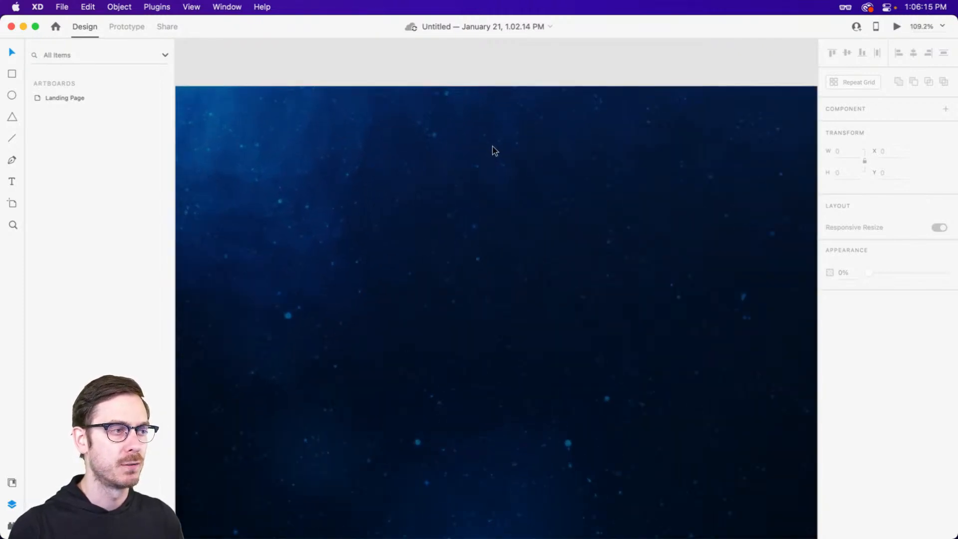
{"action": "left_click_drag", "start_coordinate": [511, 162], "coordinate": [518, 147]}
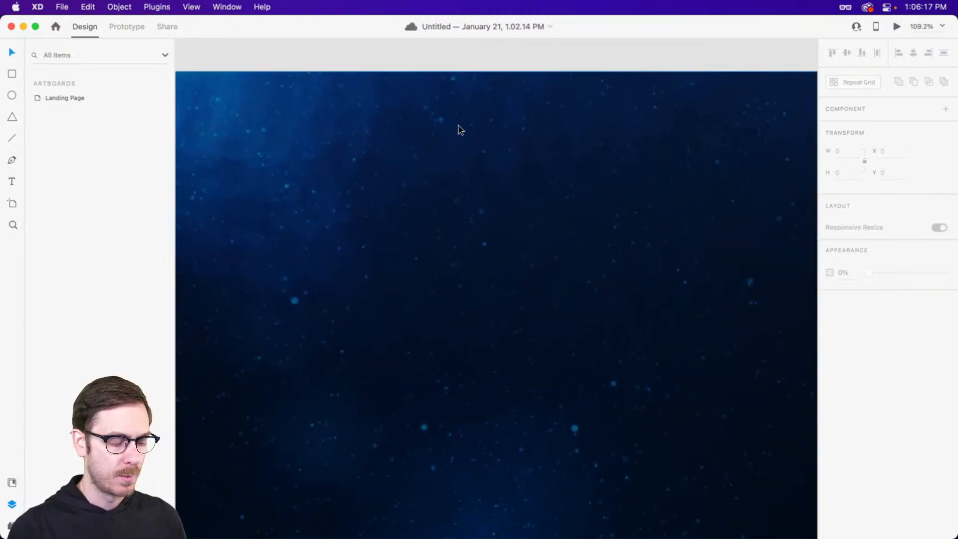
{"action": "key", "text": "e"}
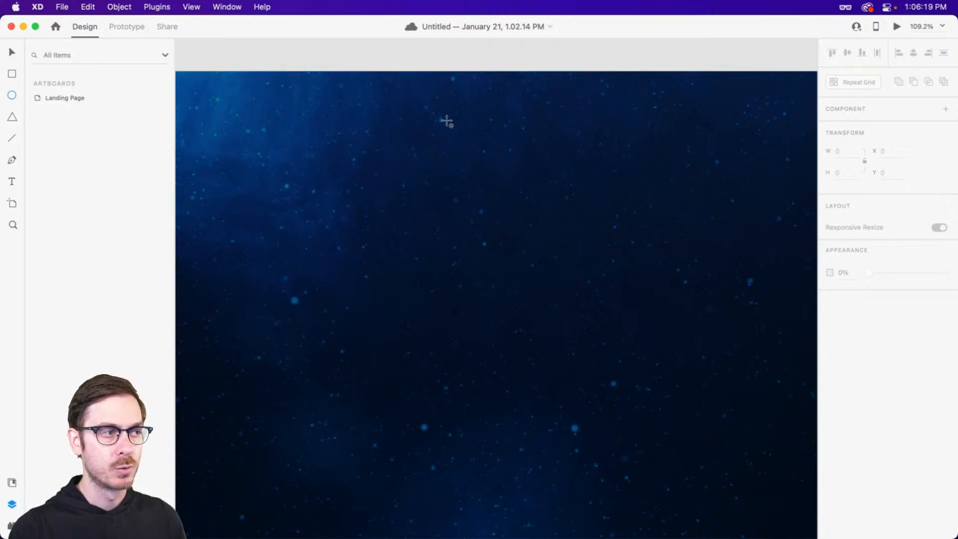
{"action": "left_click_drag", "start_coordinate": [446, 120], "coordinate": [548, 213]}
{"action": "scroll", "coordinate": [493, 133], "scroll_direction": "up", "scroll_amount": 5}
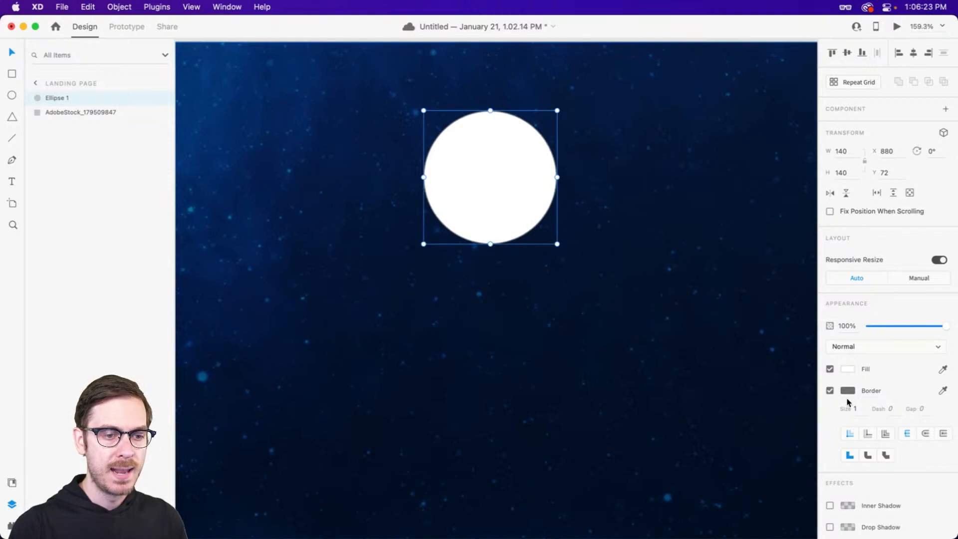
{"action": "left_click", "coordinate": [830, 390]}
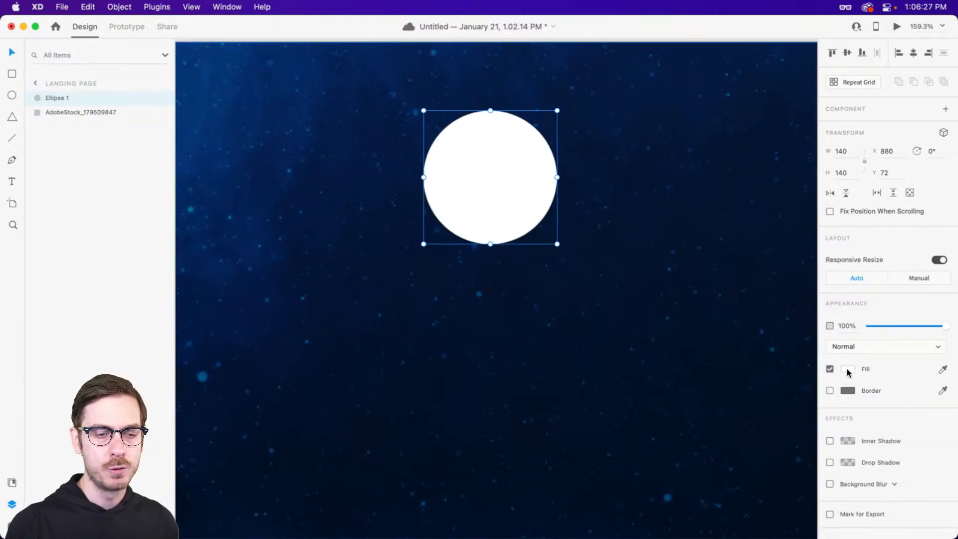
Fill the circle with a linear gradient and set its upper stop to the deep blue #2051BF.
{"action": "left_click", "coordinate": [847, 369]}
{"action": "left_click", "coordinate": [733, 298]}
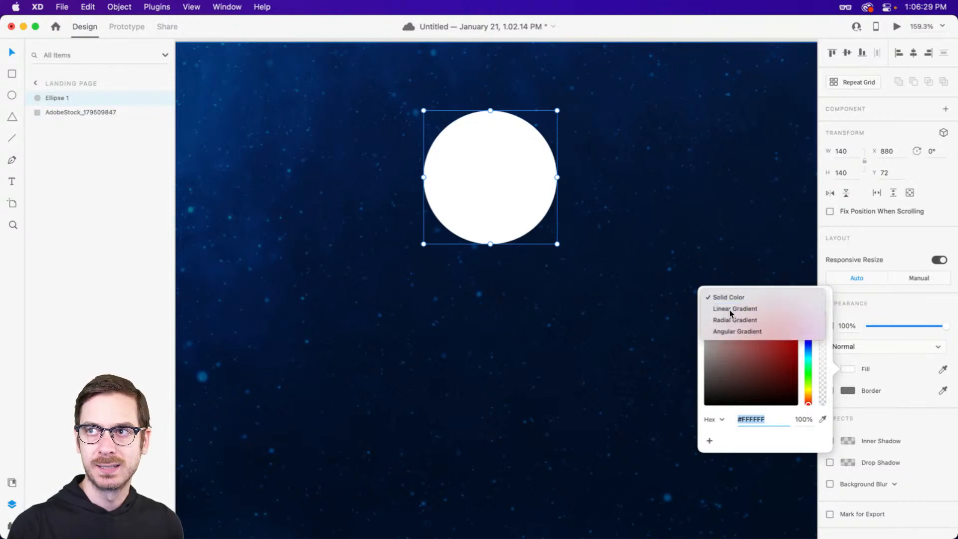
{"action": "left_click", "coordinate": [730, 309]}
{"action": "left_click", "coordinate": [809, 354]}
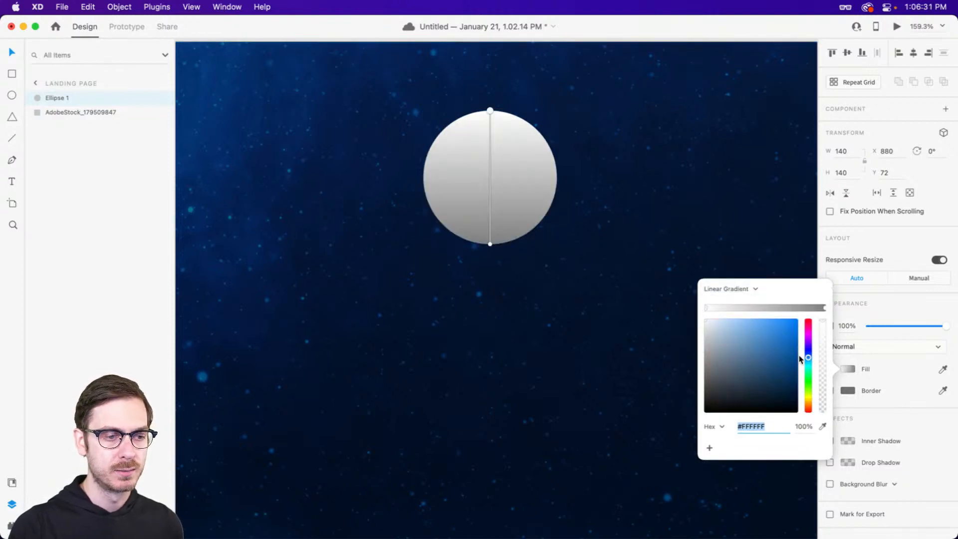
{"action": "left_click_drag", "start_coordinate": [765, 328], "coordinate": [782, 342]}
{"action": "left_click", "coordinate": [808, 355]}
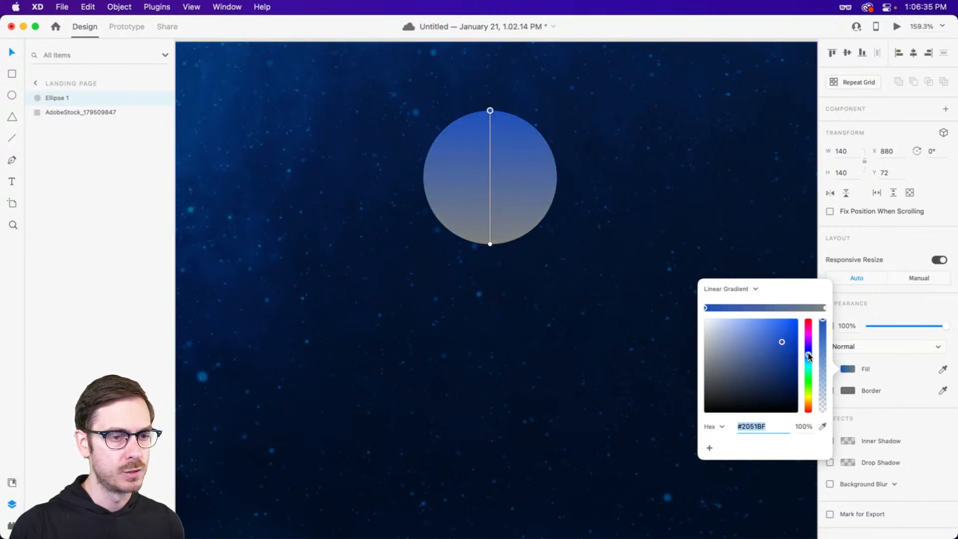
Set the lower stop of the circle's gradient to the brighter blue #3383F0.
{"action": "left_click", "coordinate": [825, 308]}
{"action": "left_click", "coordinate": [809, 355]}
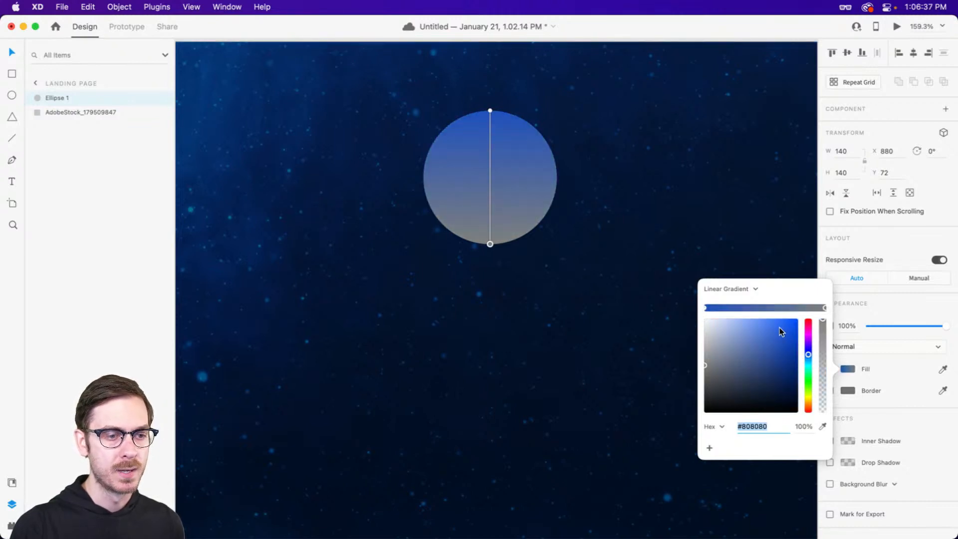
{"action": "left_click", "coordinate": [779, 328]}
{"action": "left_click", "coordinate": [809, 357]}
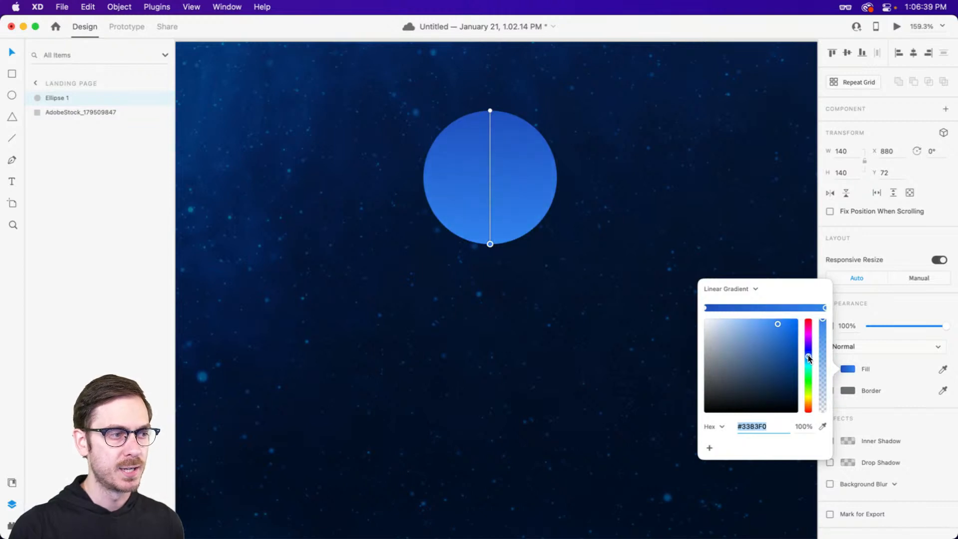
Lighten the lower stop of the circle's gradient to #3587F5 and close the fill colour settings.
{"action": "left_click", "coordinate": [778, 325]}
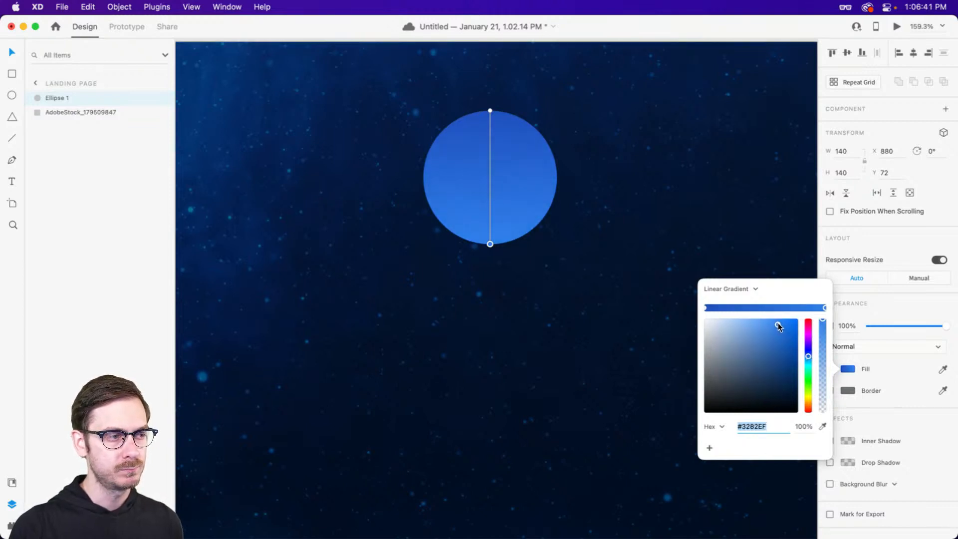
{"action": "left_click", "coordinate": [779, 326]}
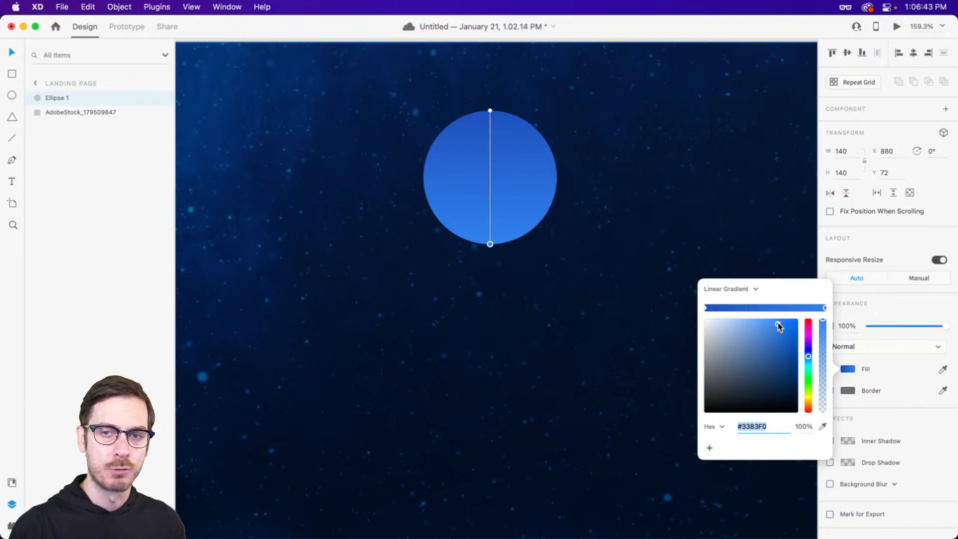
{"action": "left_click_drag", "start_coordinate": [780, 327], "coordinate": [779, 325]}
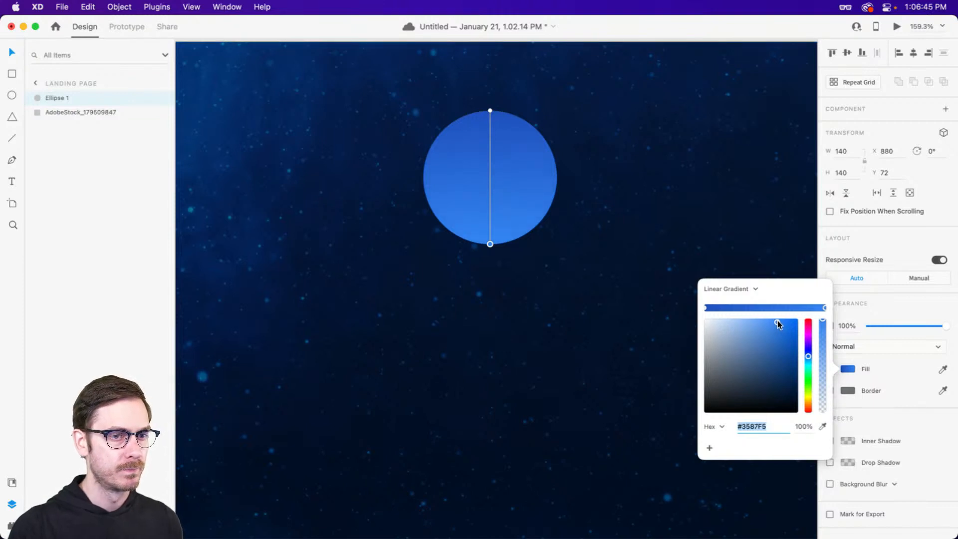
{"action": "left_click", "coordinate": [909, 310]}
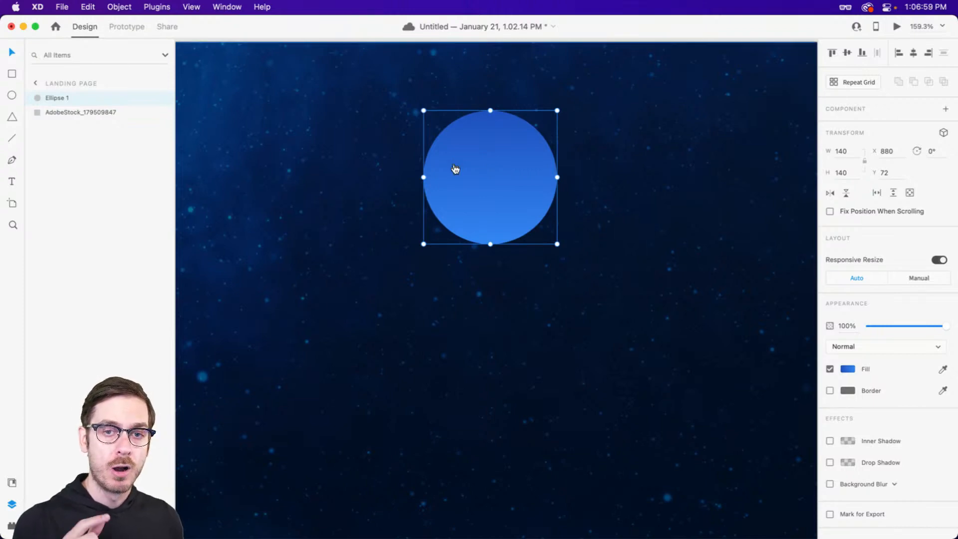
Switch to Safari and preview the Nasalization font on Adobe Fonts with the sample text "NASA".
{"action": "key", "text": "super+Tab"}
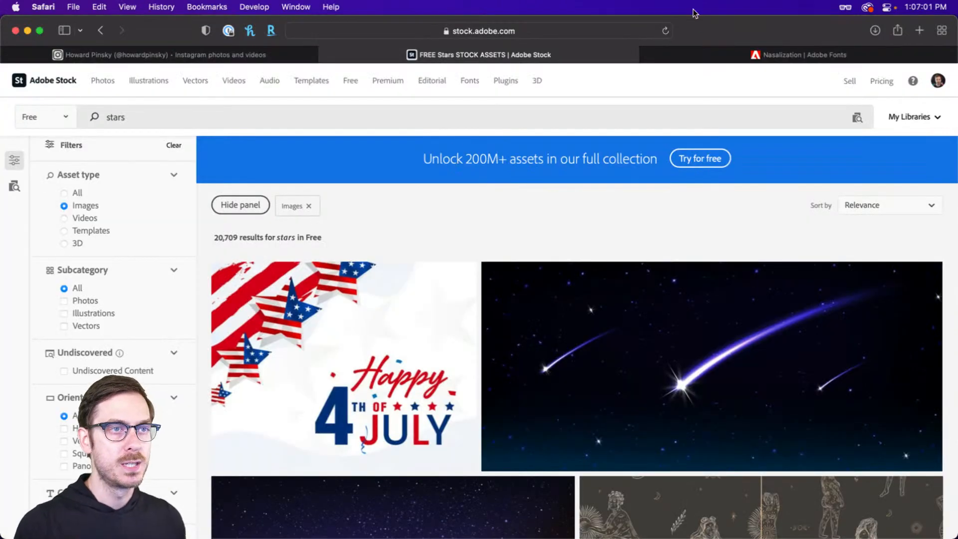
{"action": "left_click", "coordinate": [694, 55]}
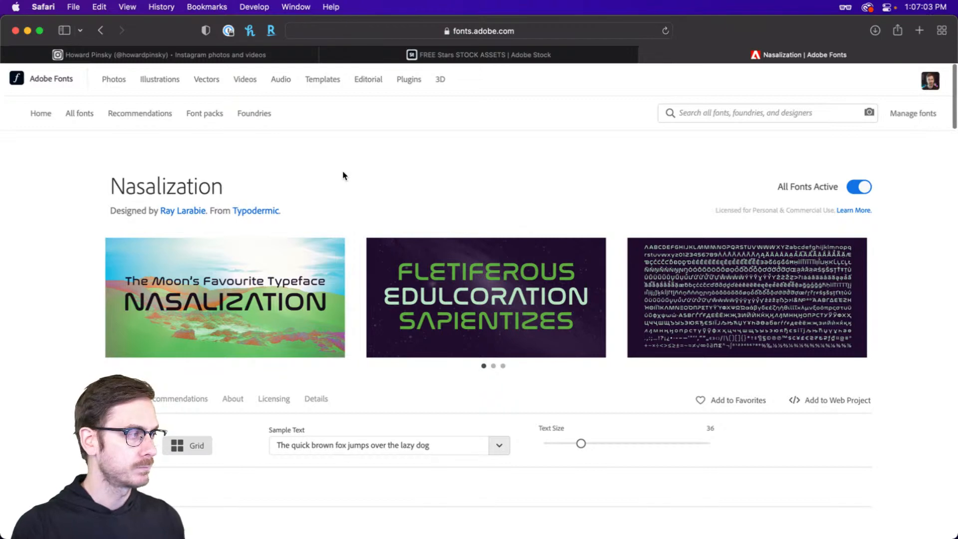
{"action": "scroll", "coordinate": [126, 184], "scroll_direction": "up", "scroll_amount": 3}
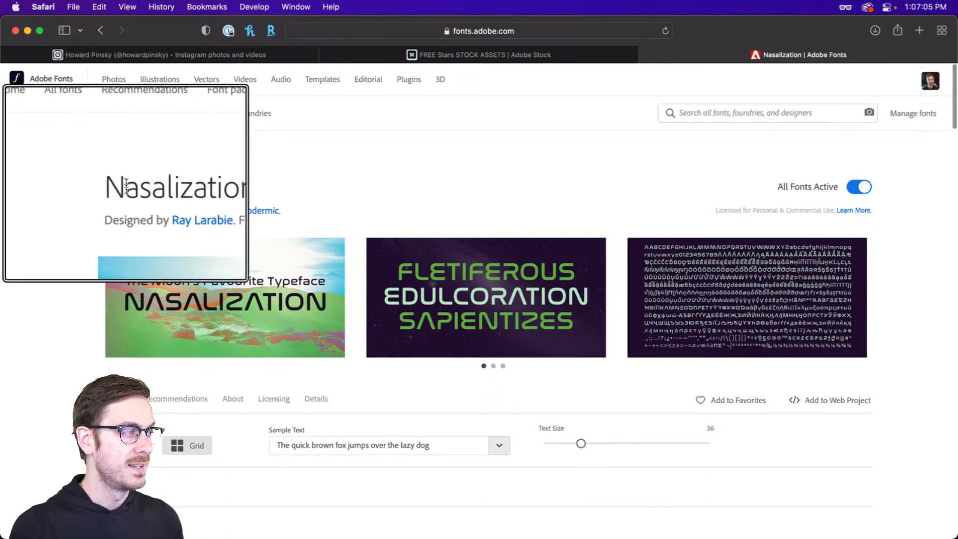
{"action": "scroll", "coordinate": [224, 175], "scroll_direction": "down", "scroll_amount": 3}
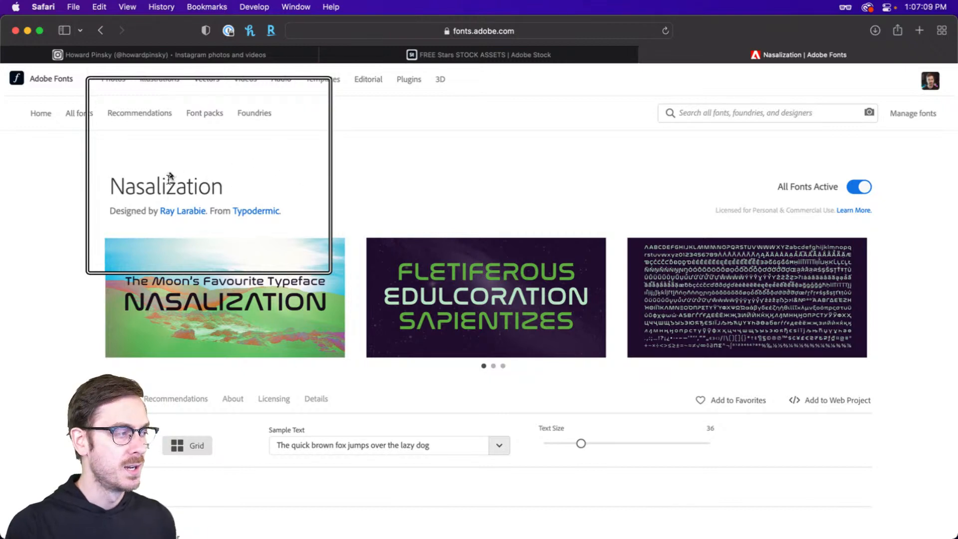
{"action": "scroll", "coordinate": [166, 179], "scroll_direction": "down", "scroll_amount": 2}
{"action": "scroll", "coordinate": [216, 190], "scroll_direction": "down", "scroll_amount": 5}
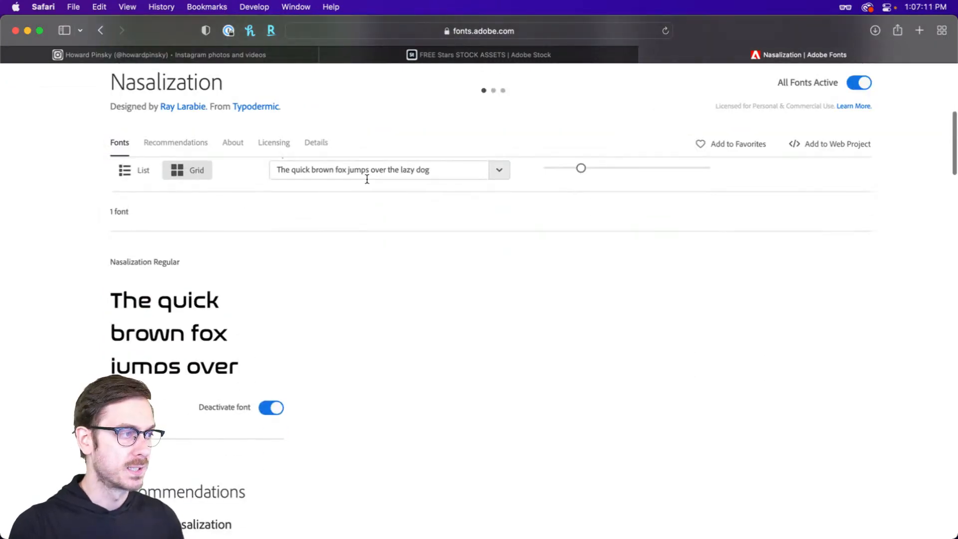
{"action": "scroll", "coordinate": [437, 195], "scroll_direction": "up", "scroll_amount": 2}
{"action": "triple_click", "coordinate": [426, 215]}
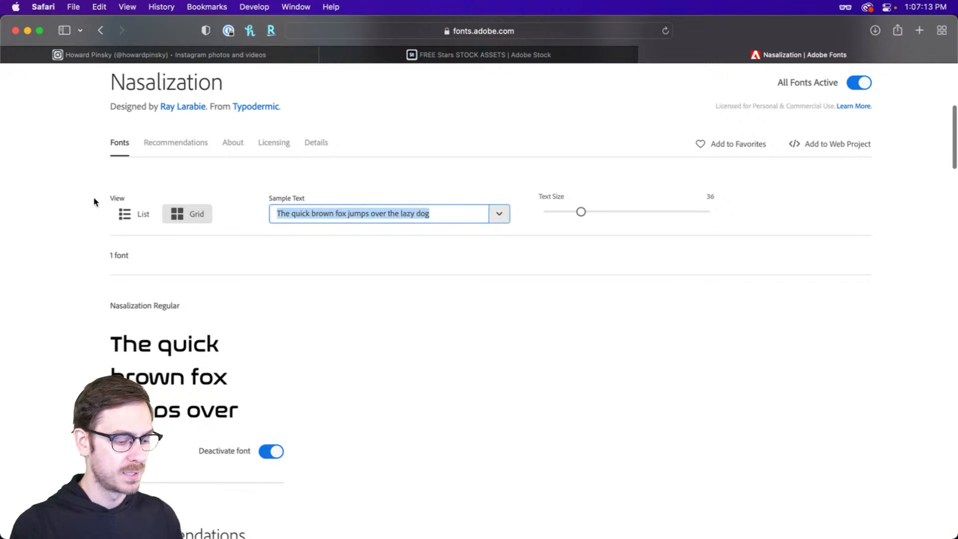
{"action": "type", "text": "NASA"}
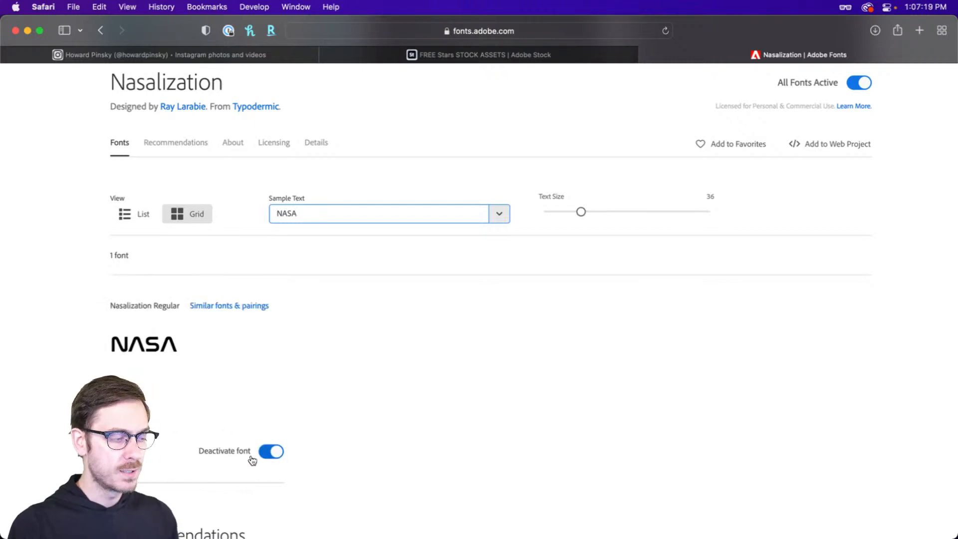
Switch back to Adobe XD and add the text "NASA" inside the blue circle.
{"action": "key", "text": "super+Tab"}
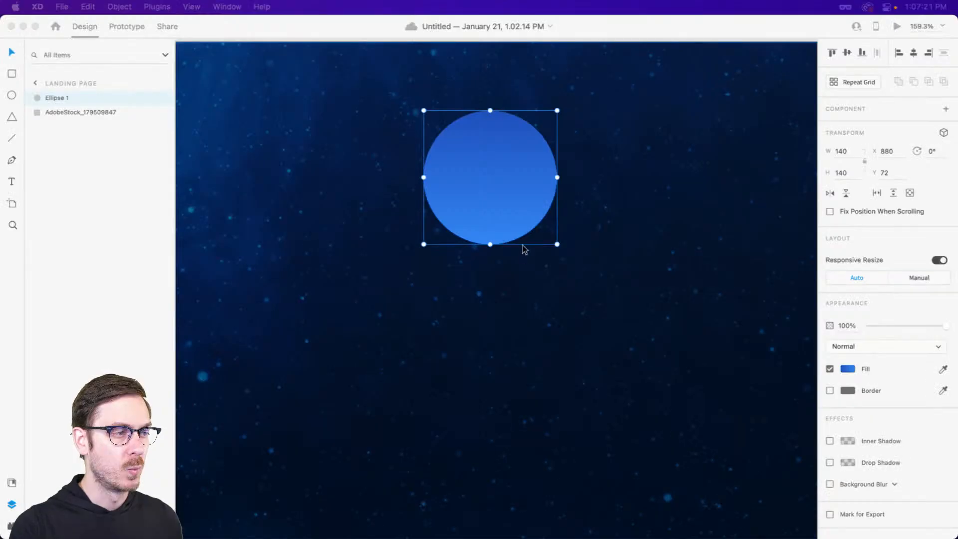
{"action": "left_click", "coordinate": [464, 187]}
{"action": "key", "text": "t"}
{"action": "left_click", "coordinate": [464, 198]}
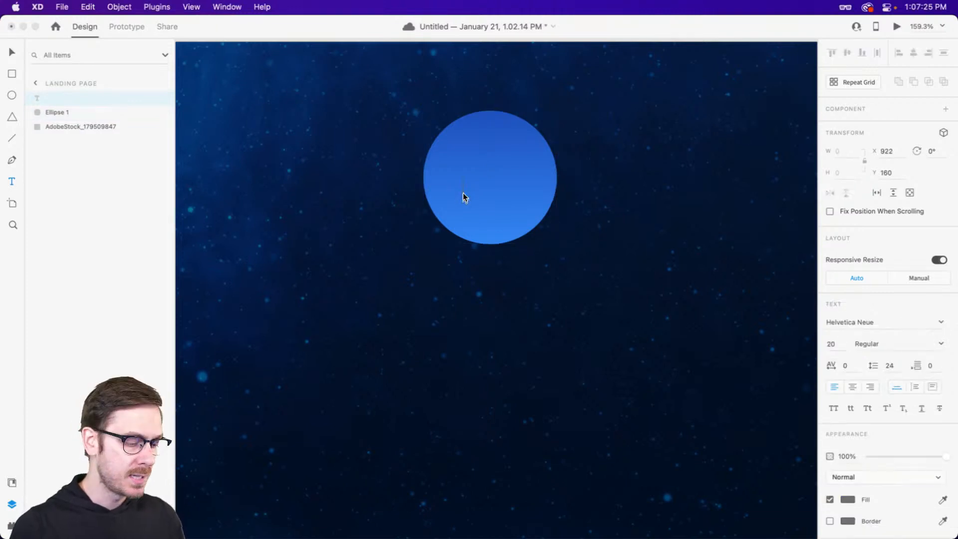
{"action": "type", "text": "NASA"}
{"action": "key", "text": "Escape"}
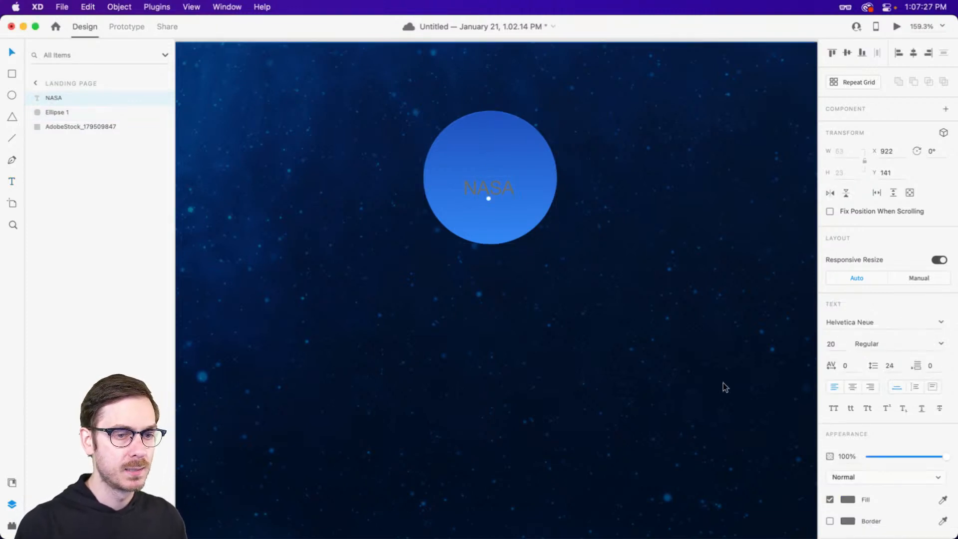
Fill the NASA text with white #FFFFFF and enlarge it to size 37 within the circle.
{"action": "left_click", "coordinate": [848, 500]}
{"action": "left_click_drag", "start_coordinate": [793, 477], "coordinate": [640, 310]}
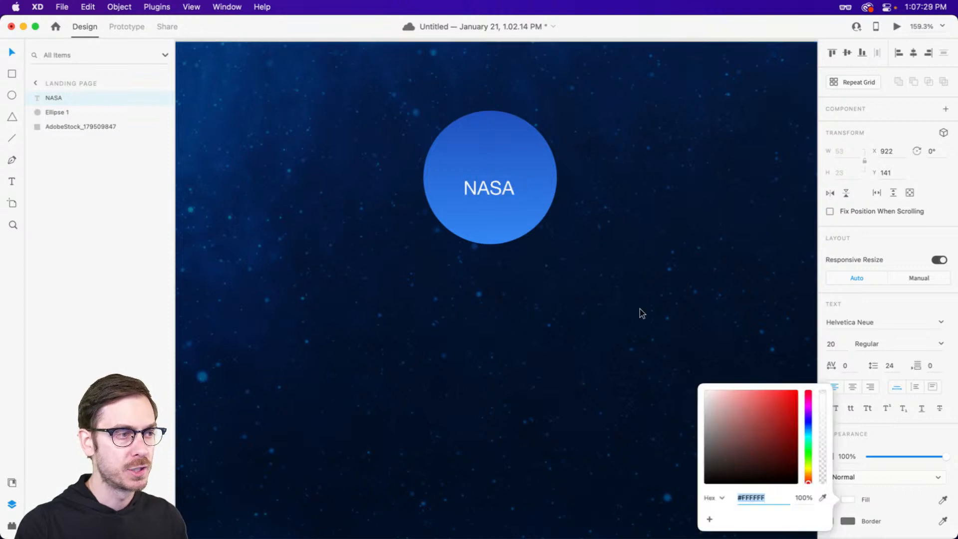
{"action": "left_click", "coordinate": [888, 233]}
{"action": "left_click_drag", "start_coordinate": [488, 201], "coordinate": [490, 181]}
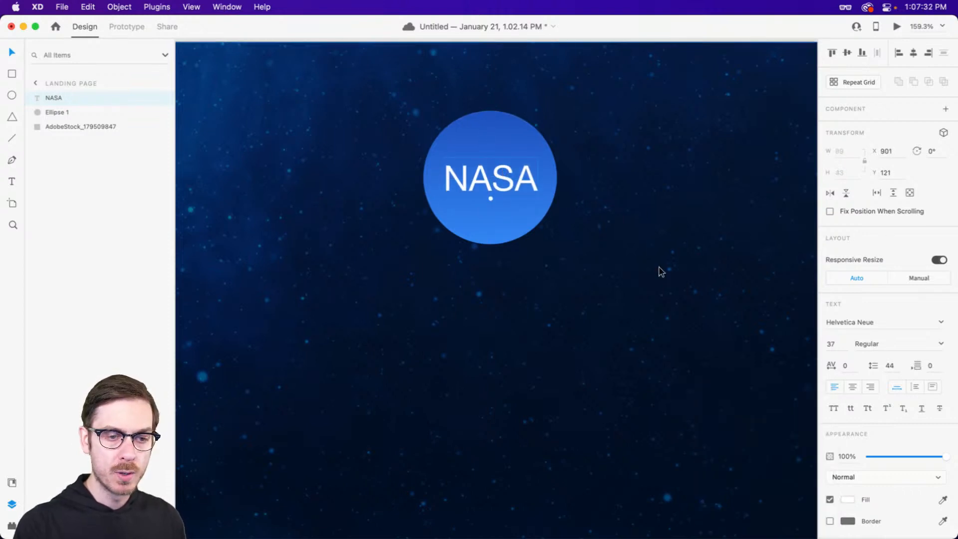
Change the NASA text's font to Nasalization, then enlarge it to size 40 and centre it in the circle.
{"action": "left_click", "coordinate": [909, 324]}
{"action": "type", "text": "N"}
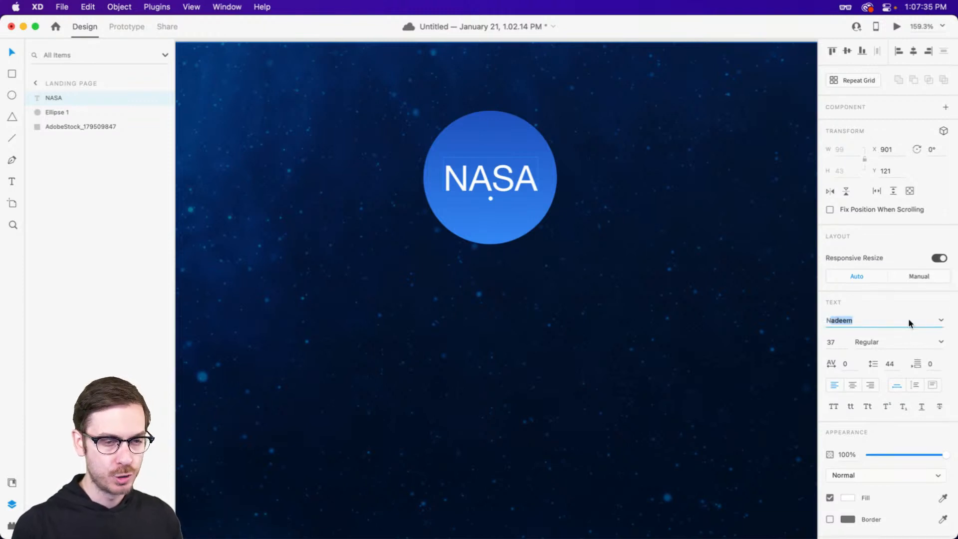
{"action": "type", "text": "asalization"}
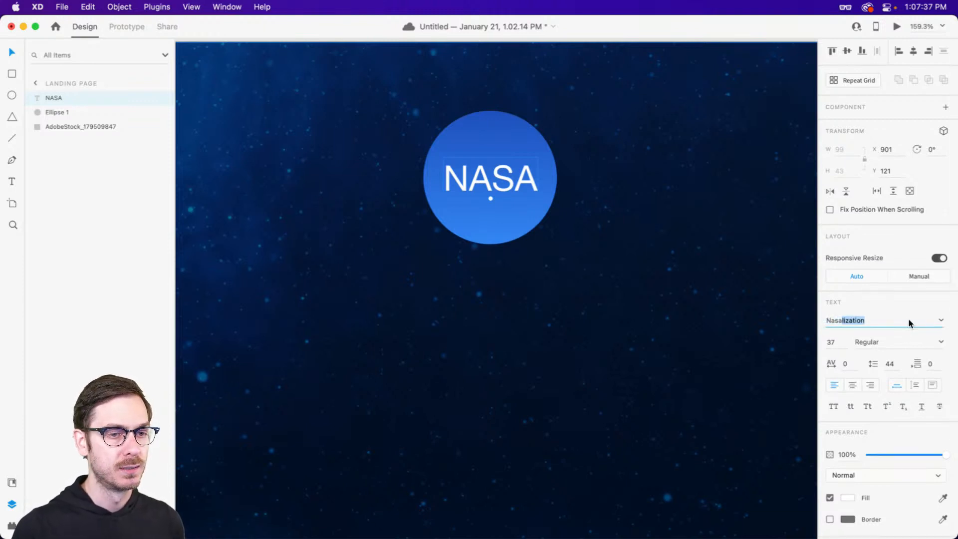
{"action": "key", "text": "Return"}
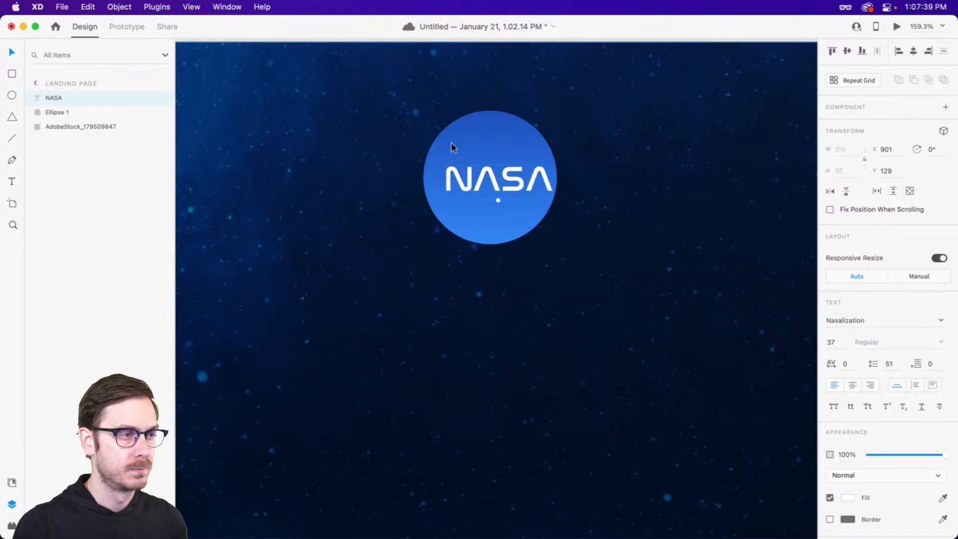
{"action": "mouse_move", "coordinate": [479, 175]}
{"action": "left_mouse_down"}
{"action": "mouse_move", "coordinate": [490, 204]}
{"action": "mouse_move", "coordinate": [493, 184]}
{"action": "left_mouse_up"}
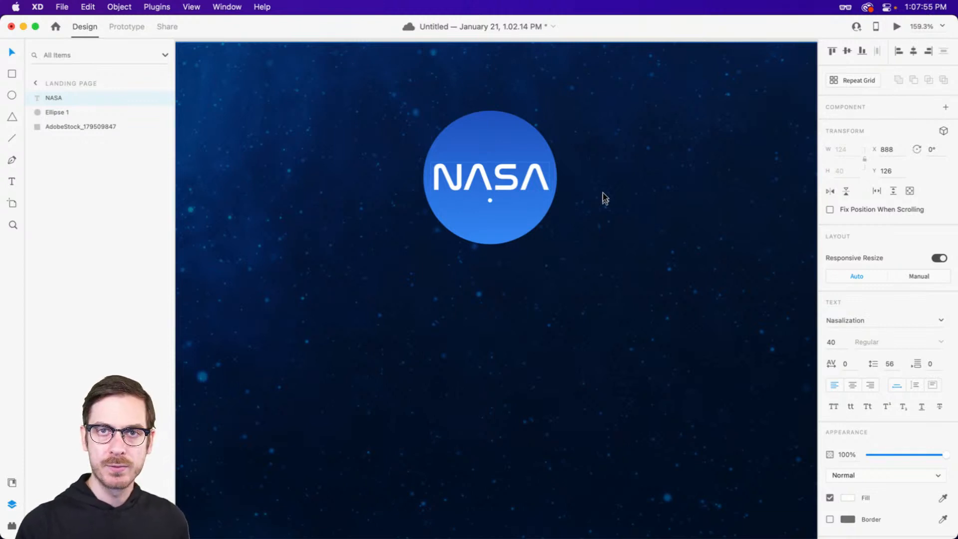
{"action": "scroll", "coordinate": [487, 166], "scroll_direction": "up", "scroll_amount": 5}
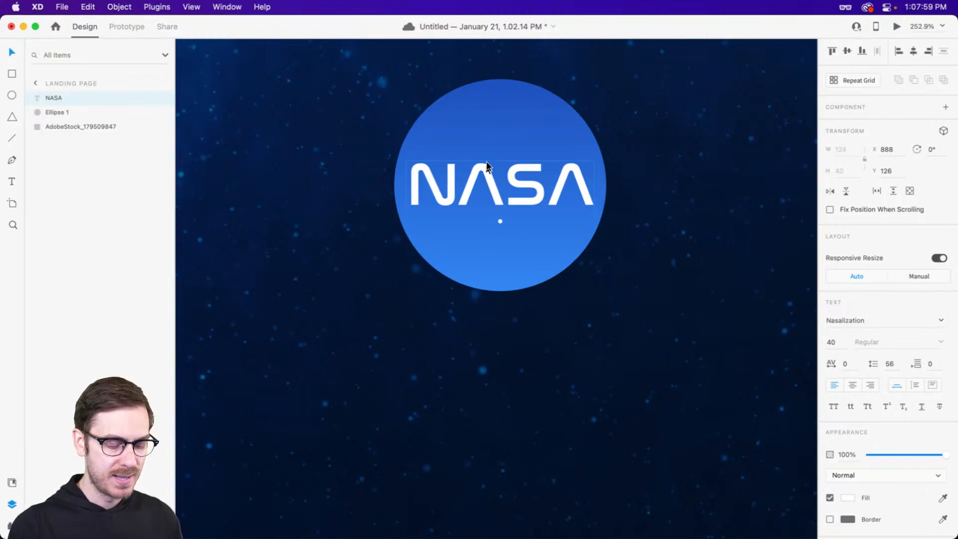
{"action": "key", "text": "p"}
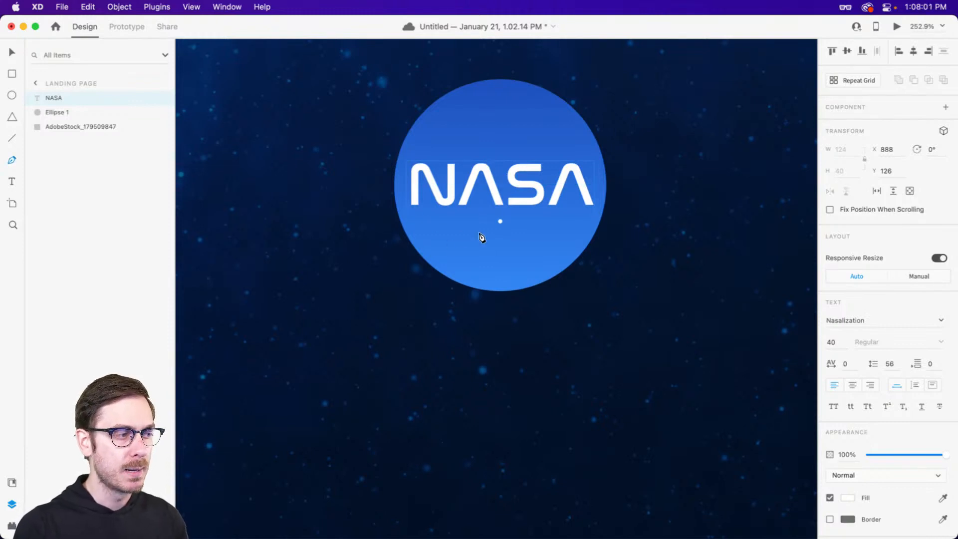
{"action": "left_click", "coordinate": [344, 240]}
{"action": "left_click_drag", "start_coordinate": [478, 254], "coordinate": [524, 277]}
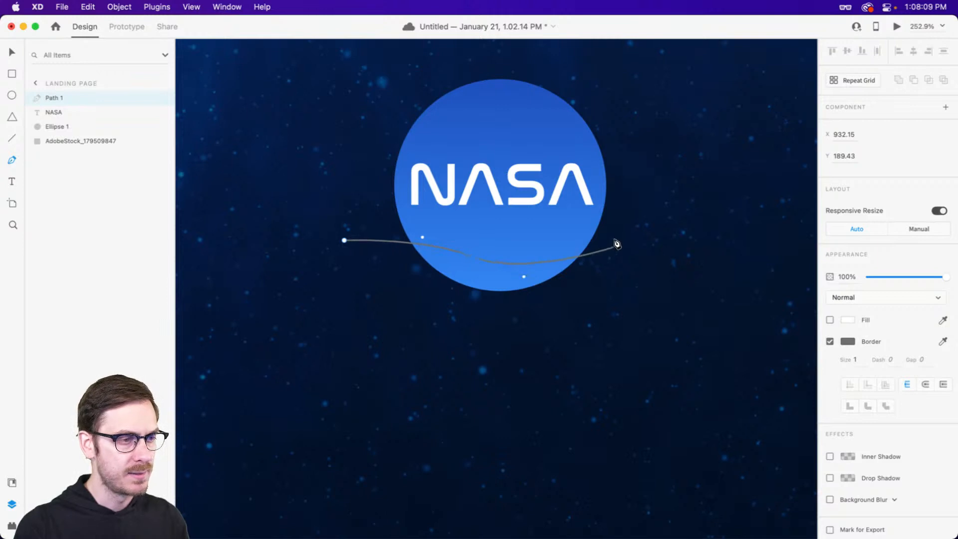
{"action": "left_click", "coordinate": [639, 222]}
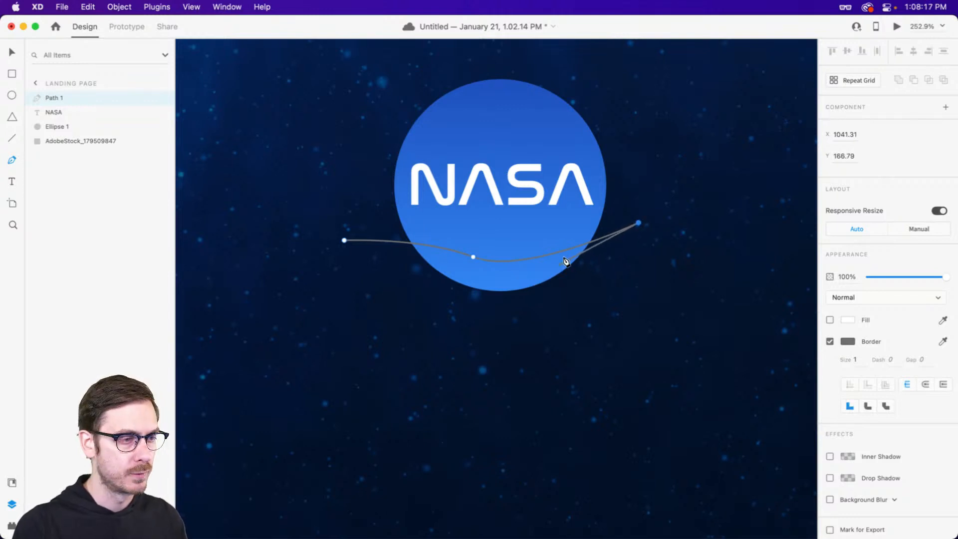
{"action": "left_click_drag", "start_coordinate": [515, 279], "coordinate": [421, 274]}
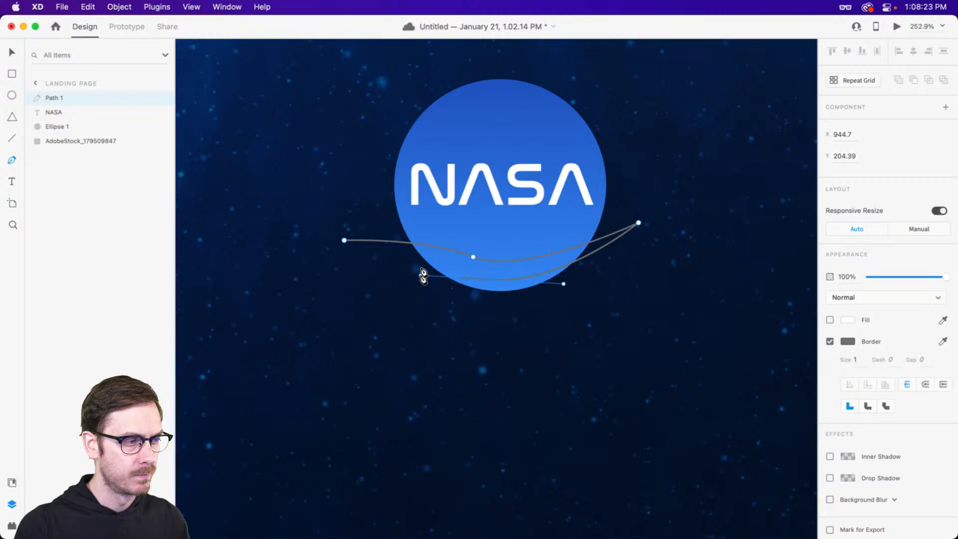
{"action": "left_click", "coordinate": [345, 240]}
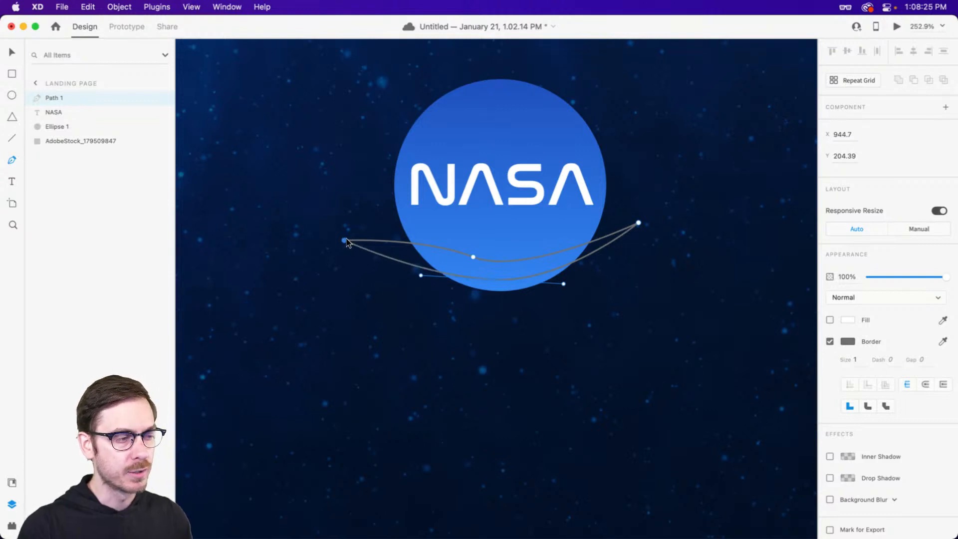
{"action": "mouse_move", "coordinate": [346, 238]}
{"action": "left_mouse_down"}
{"action": "mouse_move", "coordinate": [278, 225]}
{"action": "mouse_move", "coordinate": [307, 238]}
{"action": "mouse_move", "coordinate": [302, 223]}
{"action": "mouse_move", "coordinate": [299, 234]}
{"action": "mouse_move", "coordinate": [346, 249]}
{"action": "left_mouse_up"}
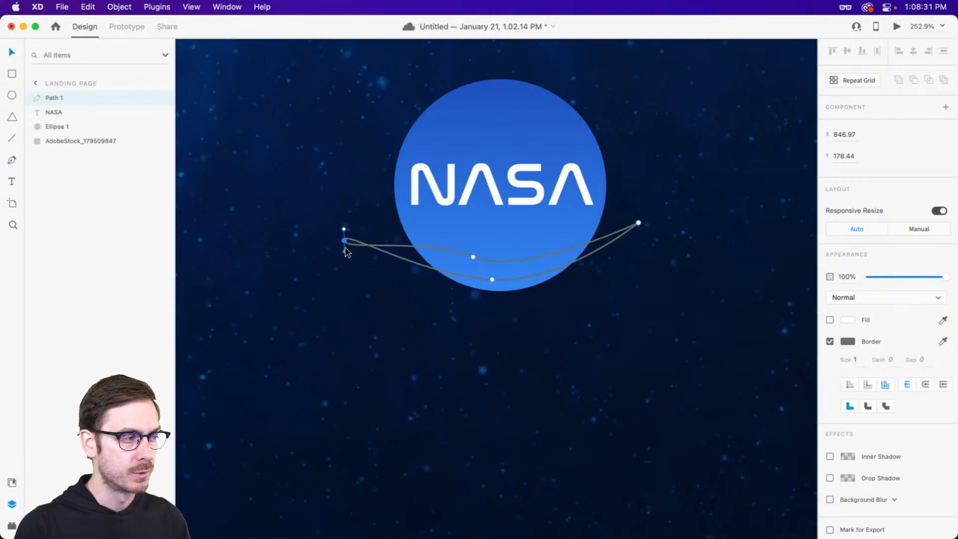
{"action": "key", "text": "super+z"}
{"action": "left_click", "coordinate": [343, 240]}
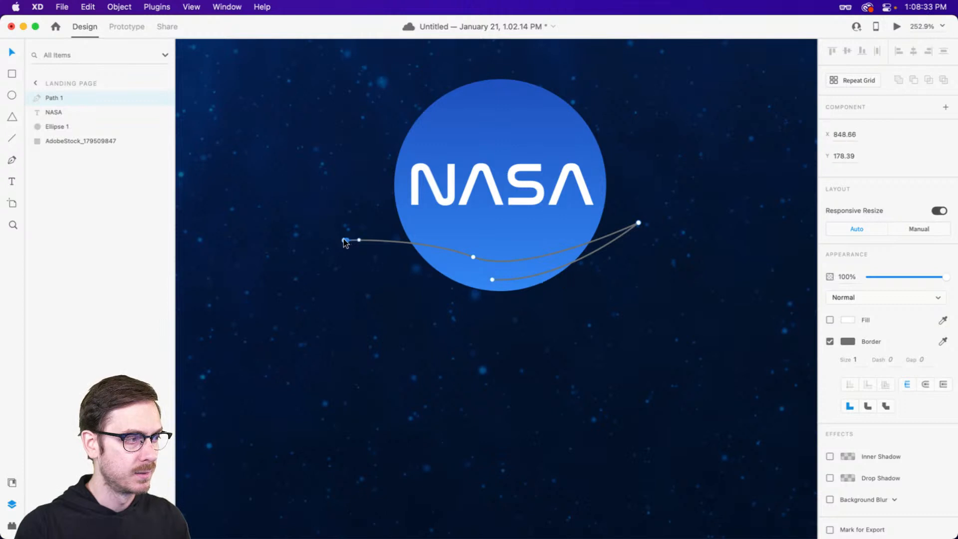
{"action": "key", "text": "super+z"}
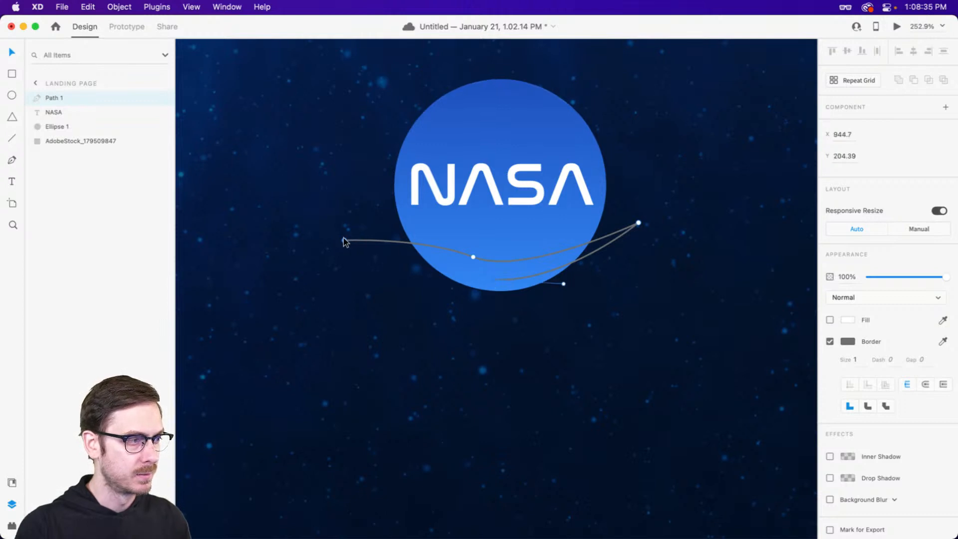
{"action": "key", "text": "super+z"}
{"action": "key", "text": "Escape"}
{"action": "key", "text": "super+z"}
{"action": "key", "text": "super+z"}
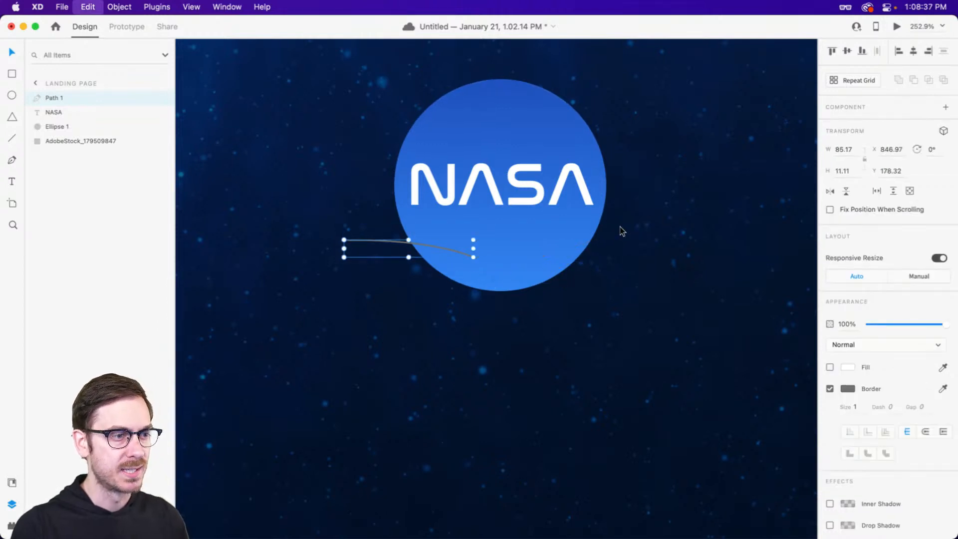
{"action": "key", "text": "super+z"}
Draw a closed, curved four-point swoosh path across the lower part of the blue circle, extending beyond both its sides.
{"action": "key", "text": "p"}
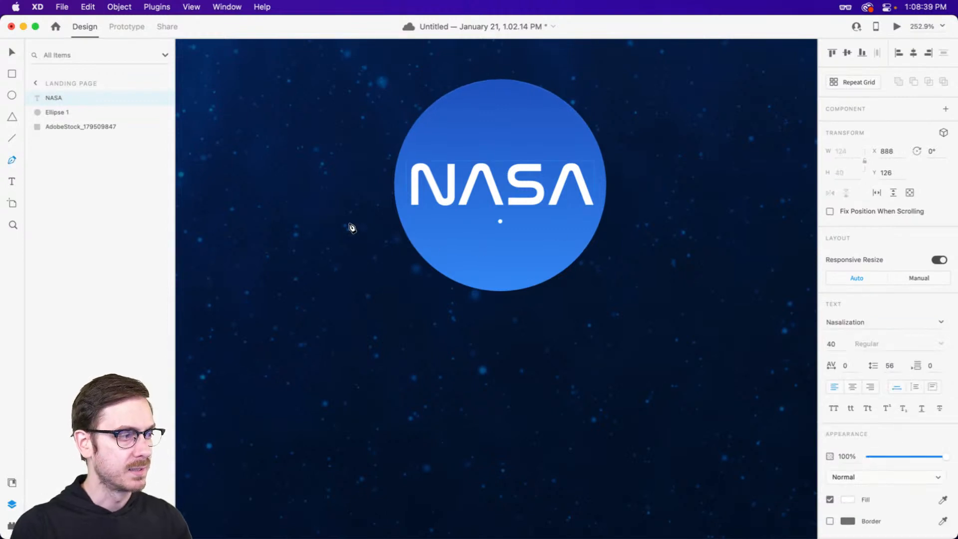
{"action": "left_click", "coordinate": [350, 233]}
{"action": "left_click_drag", "start_coordinate": [475, 256], "coordinate": [523, 275]}
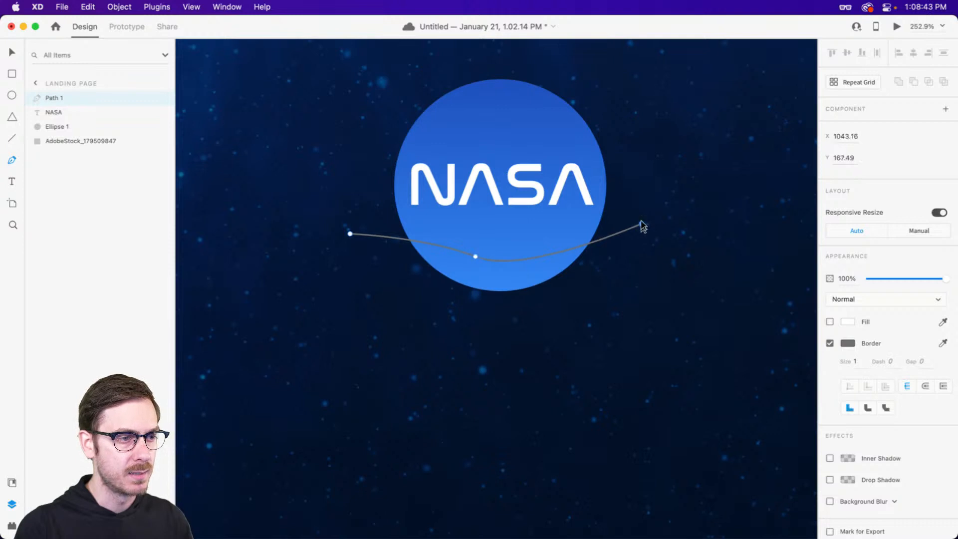
{"action": "left_click_drag", "start_coordinate": [641, 224], "coordinate": [417, 275]}
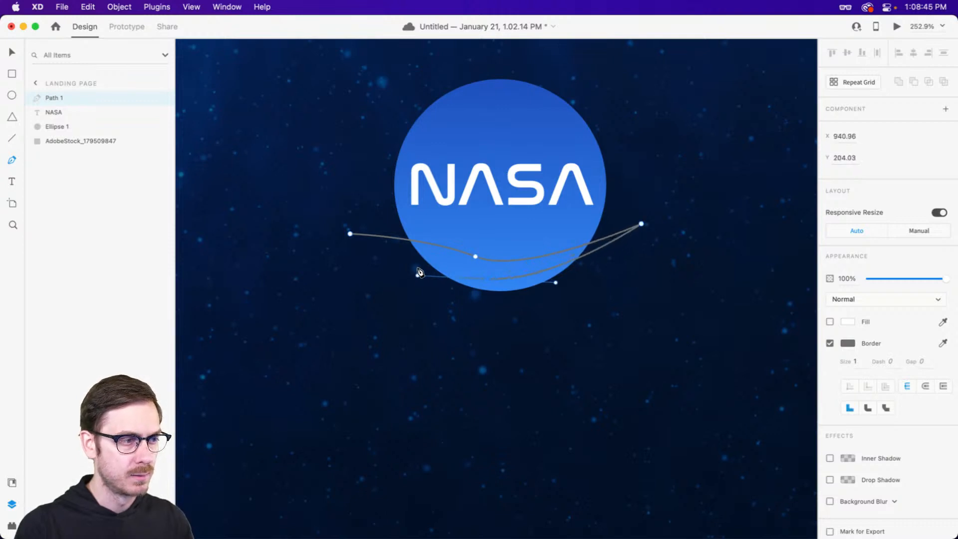
{"action": "left_click_drag", "start_coordinate": [351, 234], "coordinate": [250, 215]}
{"action": "key", "text": "Escape"}
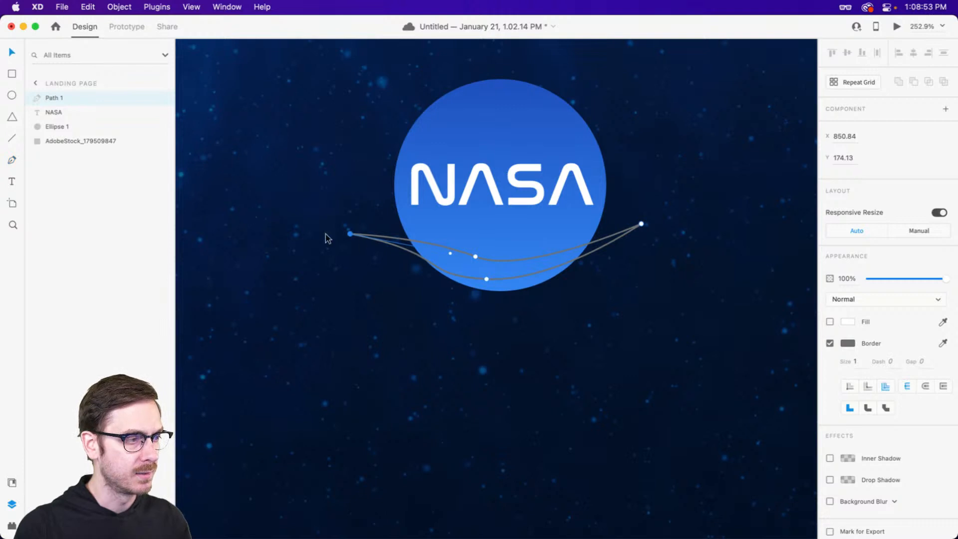
Shorten both curve handles of the swoosh's lower middle anchor point.
{"action": "left_click", "coordinate": [487, 278]}
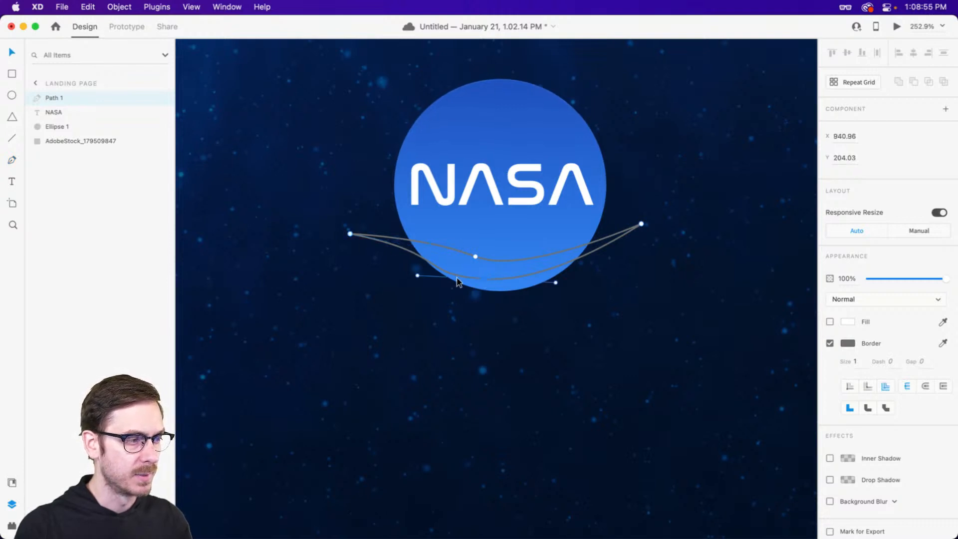
{"action": "left_click_drag", "start_coordinate": [418, 274], "coordinate": [439, 275]}
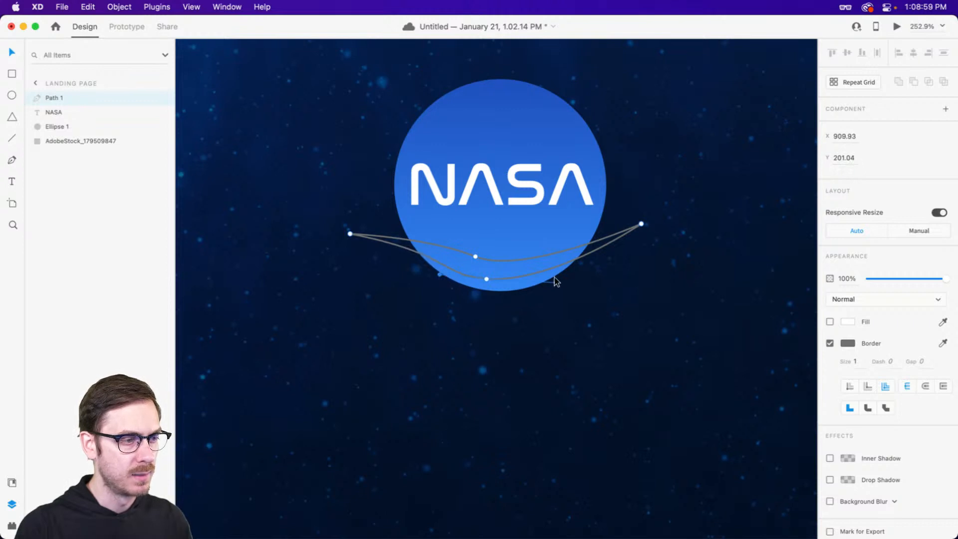
{"action": "left_click_drag", "start_coordinate": [558, 283], "coordinate": [542, 283]}
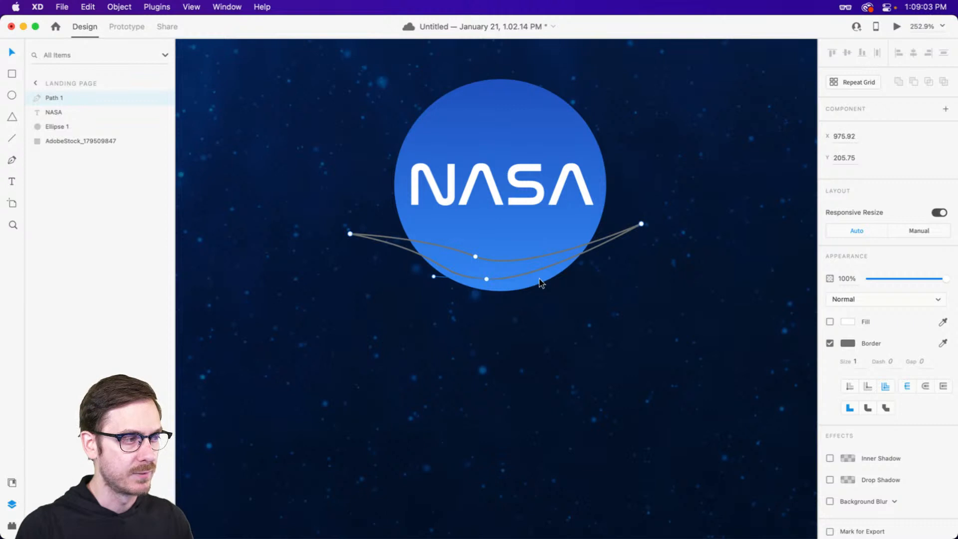
Remove the swoosh's border and give it a bright red fill.
{"action": "left_click", "coordinate": [830, 344]}
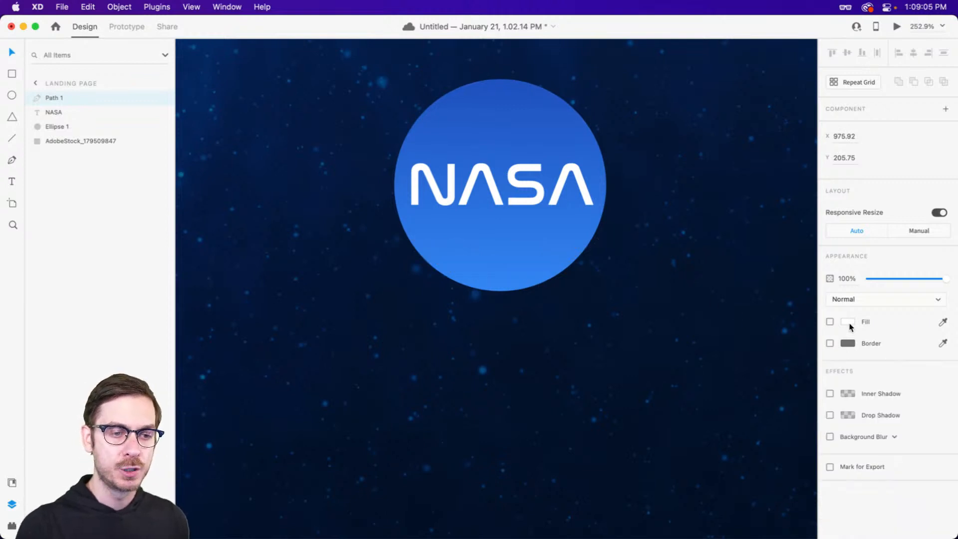
{"action": "left_click", "coordinate": [851, 325]}
{"action": "left_click_drag", "start_coordinate": [782, 310], "coordinate": [778, 271]}
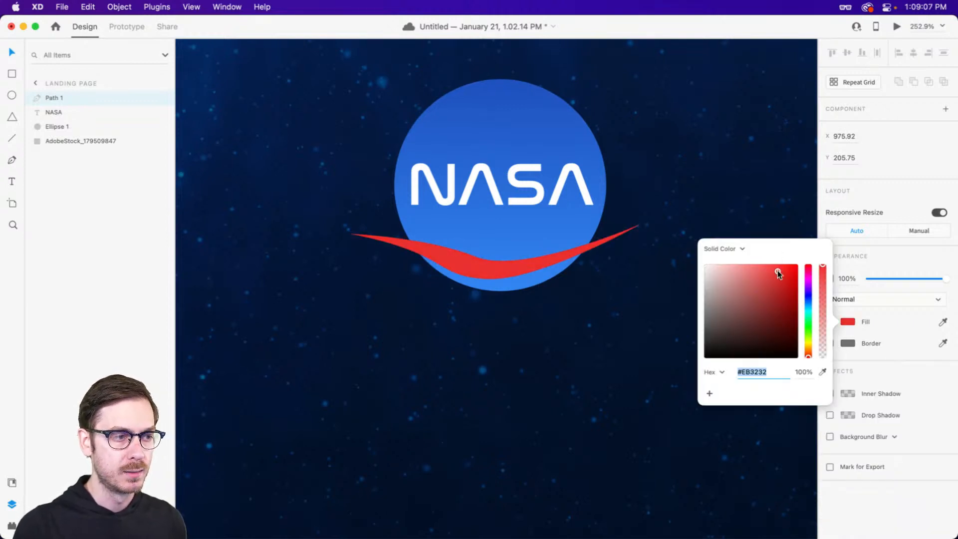
{"action": "left_click", "coordinate": [904, 264]}
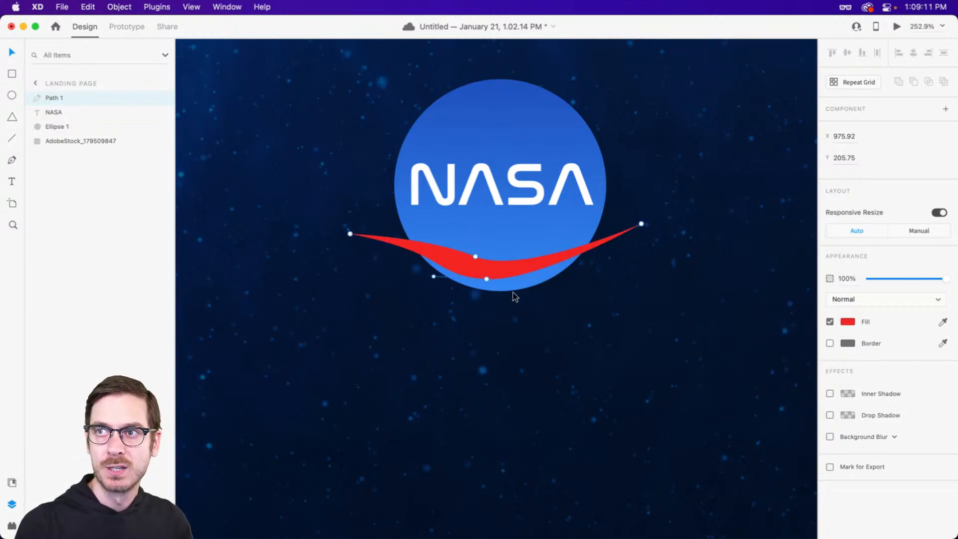
Refine the swoosh's shape by shifting its lower middle anchor right and adjusting the curve of its upper middle anchor.
{"action": "left_click_drag", "start_coordinate": [487, 277], "coordinate": [560, 275]}
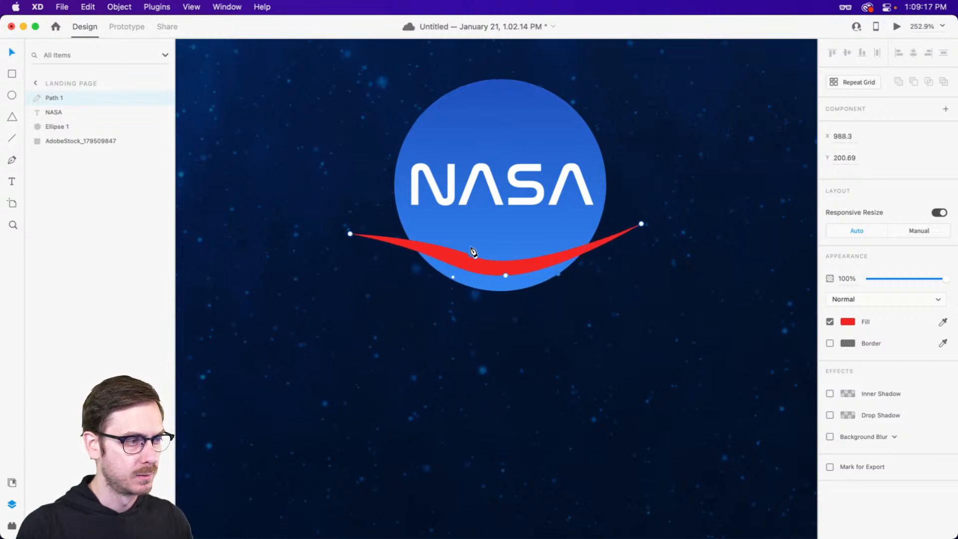
{"action": "left_click_drag", "start_coordinate": [474, 258], "coordinate": [455, 250]}
{"action": "left_click", "coordinate": [352, 234]}
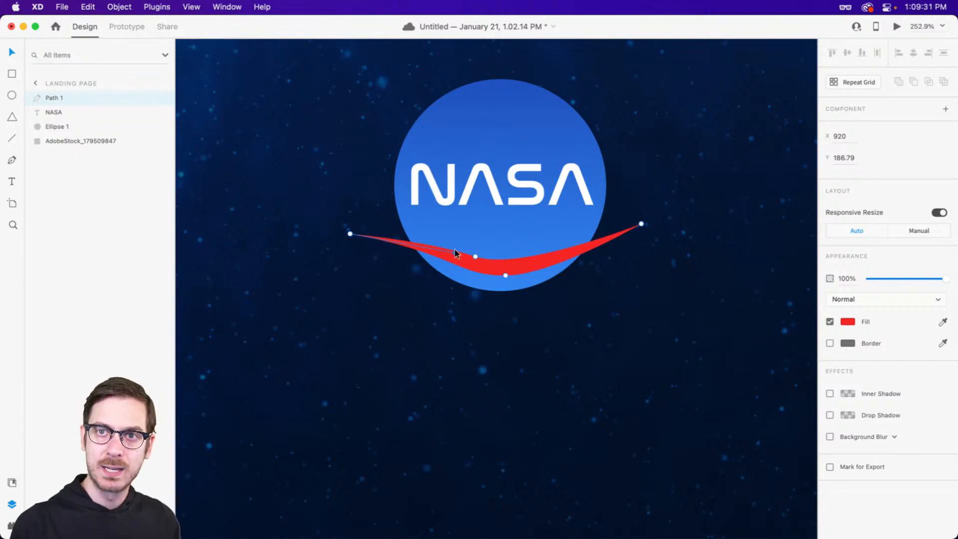
{"action": "left_click", "coordinate": [514, 302]}
Soften the swoosh's fill to a slightly less saturated red.
{"action": "left_click", "coordinate": [509, 261]}
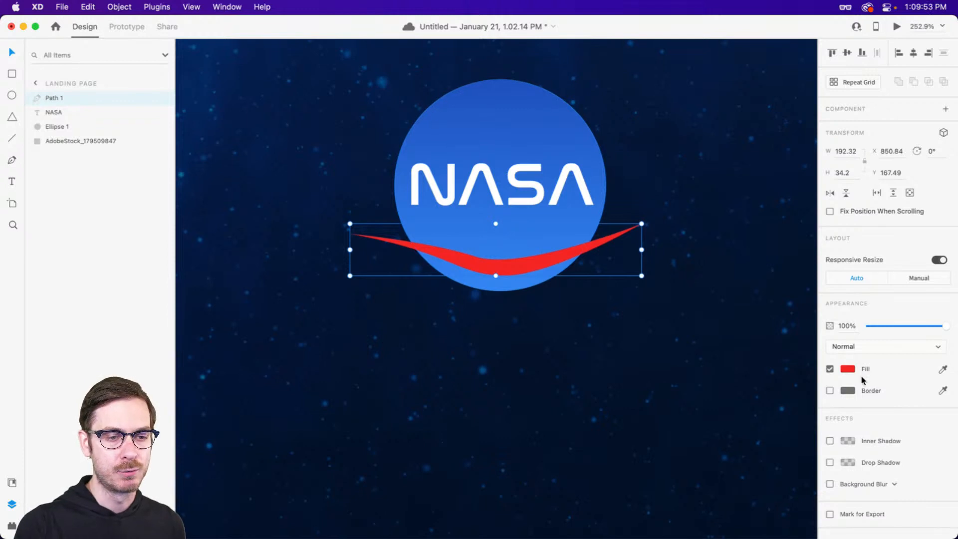
{"action": "left_click", "coordinate": [848, 369]}
{"action": "left_click_drag", "start_coordinate": [782, 320], "coordinate": [777, 318]}
Darken the circle's linear gradient, setting its bottom stop to about #2050D3 and its top stop to #1844A7.
{"action": "left_click", "coordinate": [504, 104]}
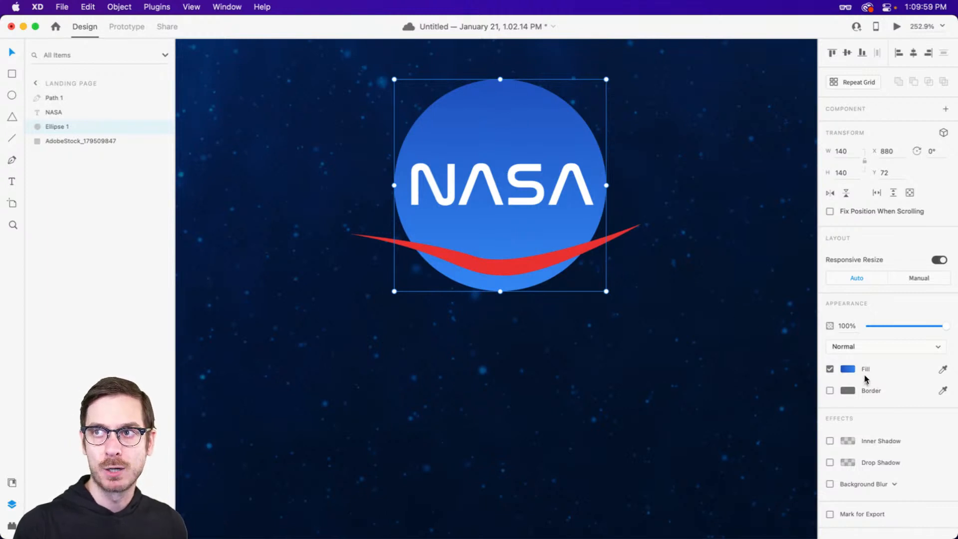
{"action": "left_click", "coordinate": [849, 369]}
{"action": "left_click", "coordinate": [826, 309]}
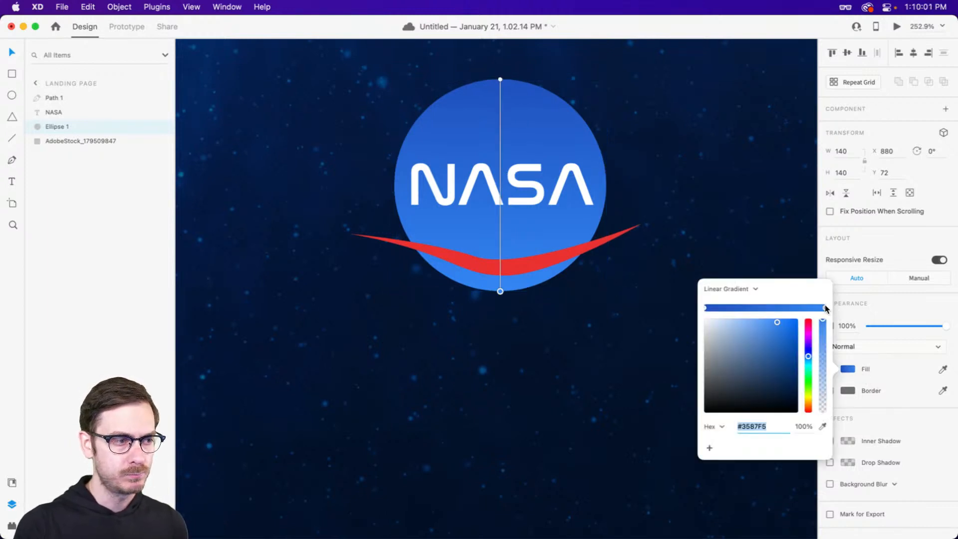
{"action": "left_click_drag", "start_coordinate": [785, 331], "coordinate": [809, 354]}
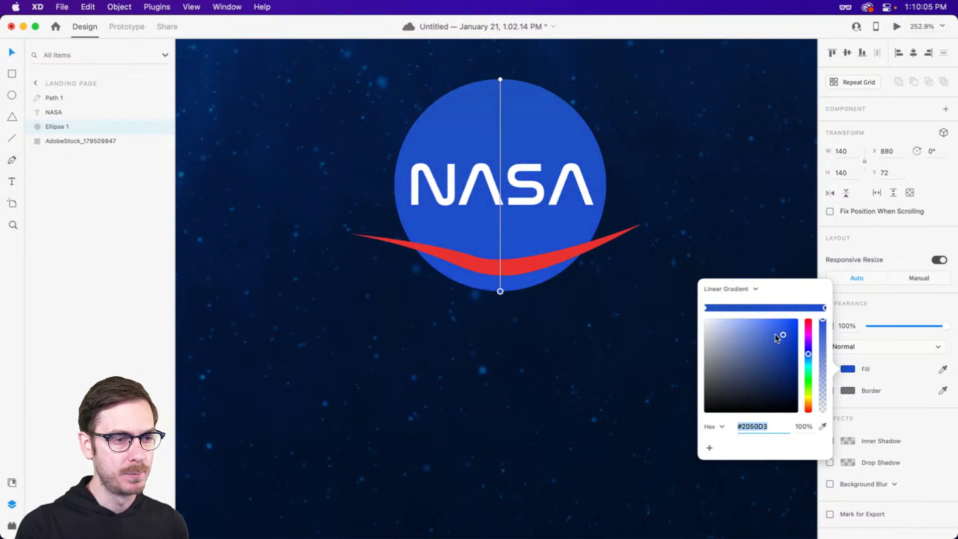
{"action": "left_click", "coordinate": [707, 308]}
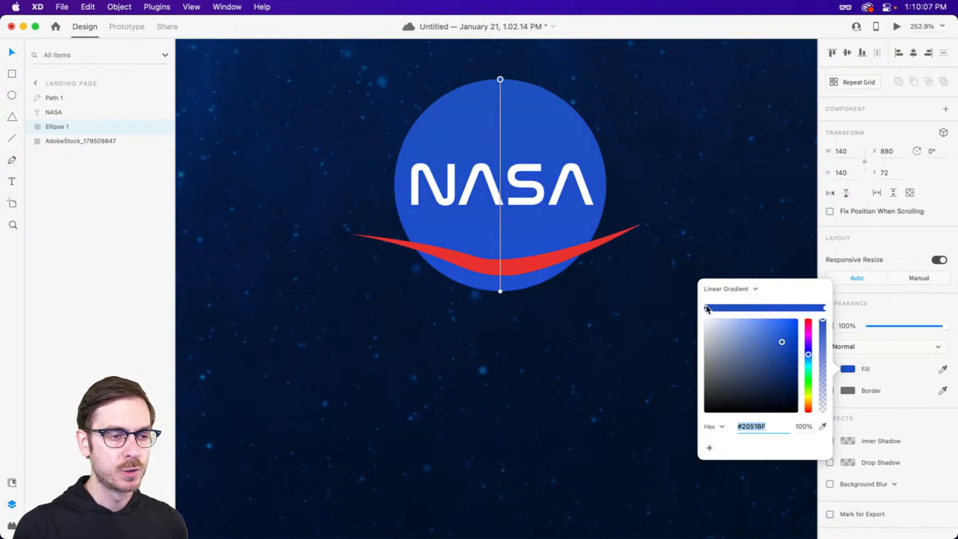
{"action": "left_click_drag", "start_coordinate": [782, 341], "coordinate": [785, 350]}
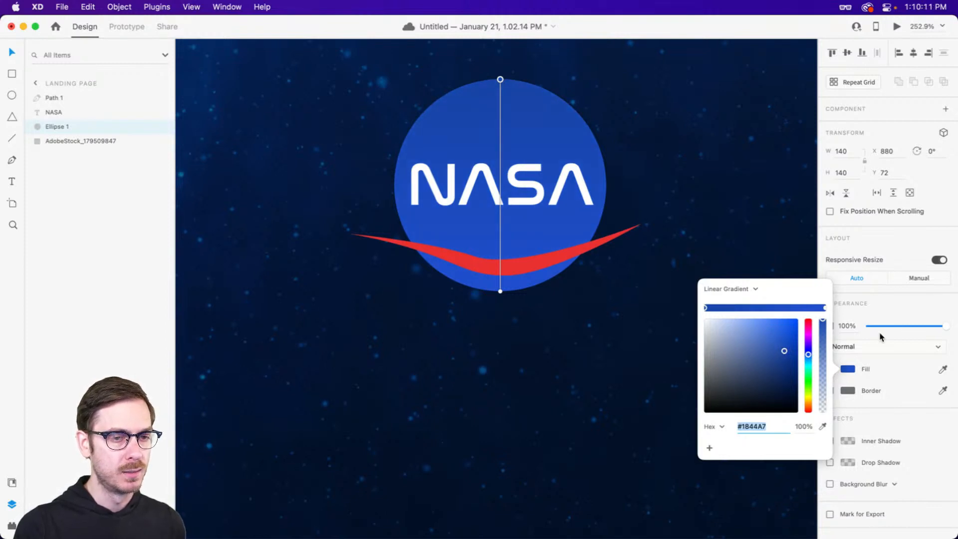
{"action": "left_click", "coordinate": [861, 306]}
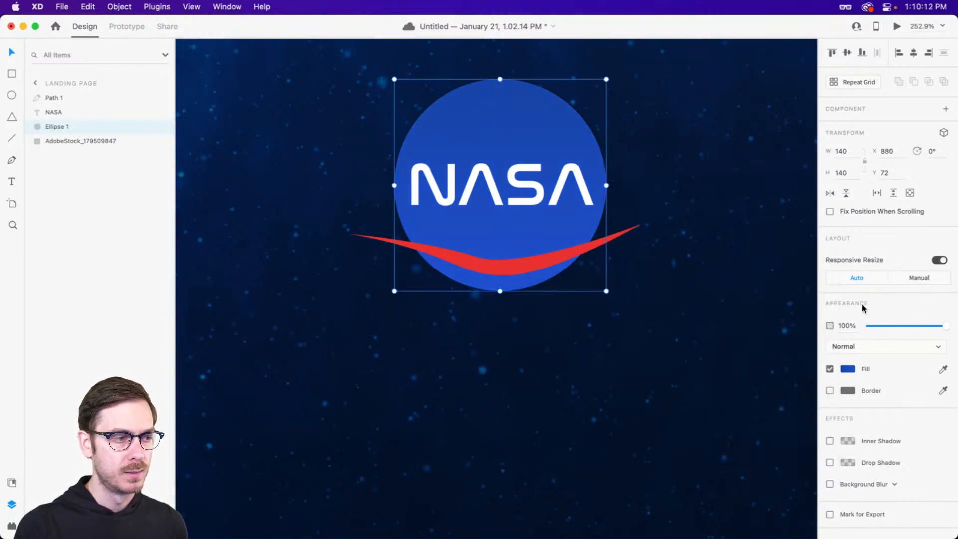
Duplicate the red swoosh, rotate the copy to -10°, and place it below the original with their right tips meeting.
{"action": "left_click", "coordinate": [520, 260]}
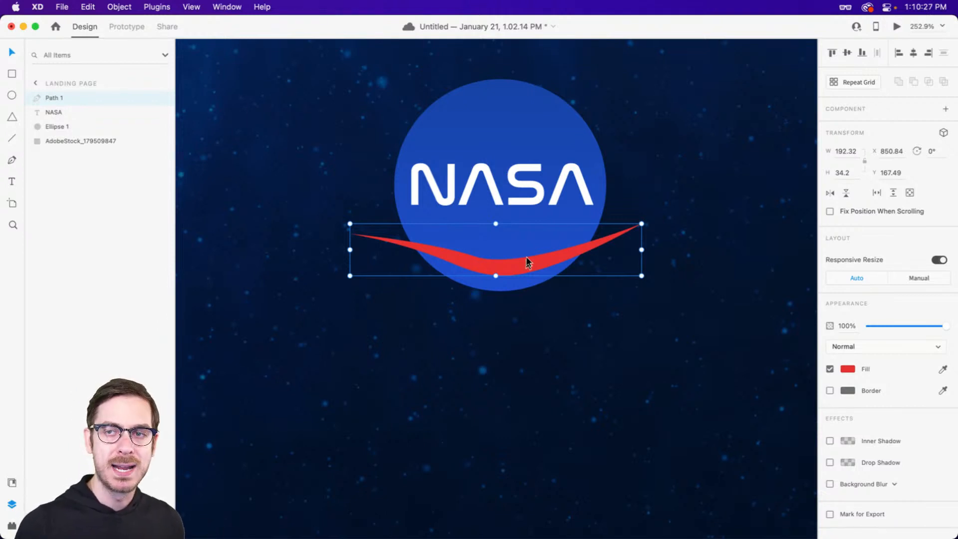
{"action": "left_click_drag", "start_coordinate": [526, 256], "coordinate": [529, 273]}
{"action": "left_click_drag", "start_coordinate": [644, 235], "coordinate": [637, 212]}
{"action": "left_click_drag", "start_coordinate": [552, 256], "coordinate": [547, 278]}
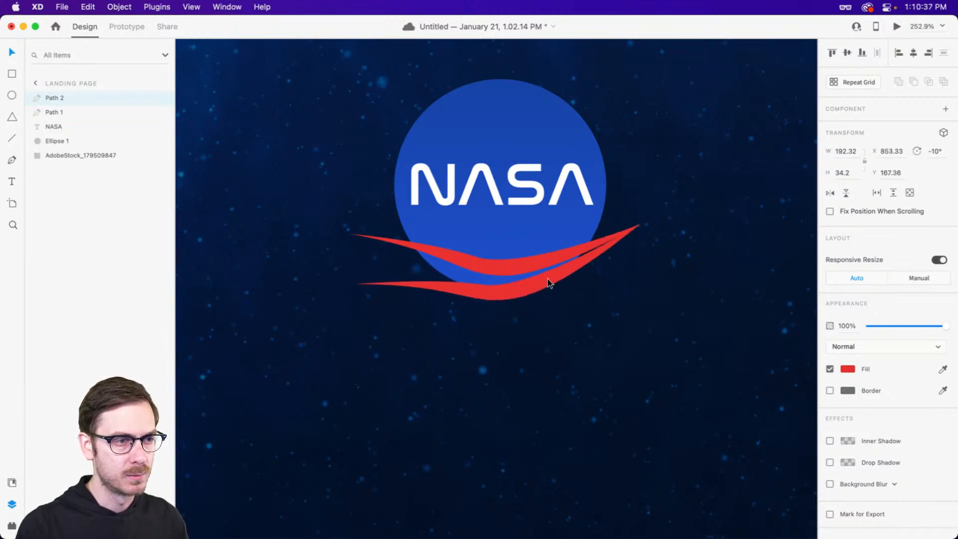
Reshape the duplicated swoosh's upper edge by lengthening its middle anchor's curve handles so its right half merges with the original.
{"action": "double_click", "coordinate": [549, 279]}
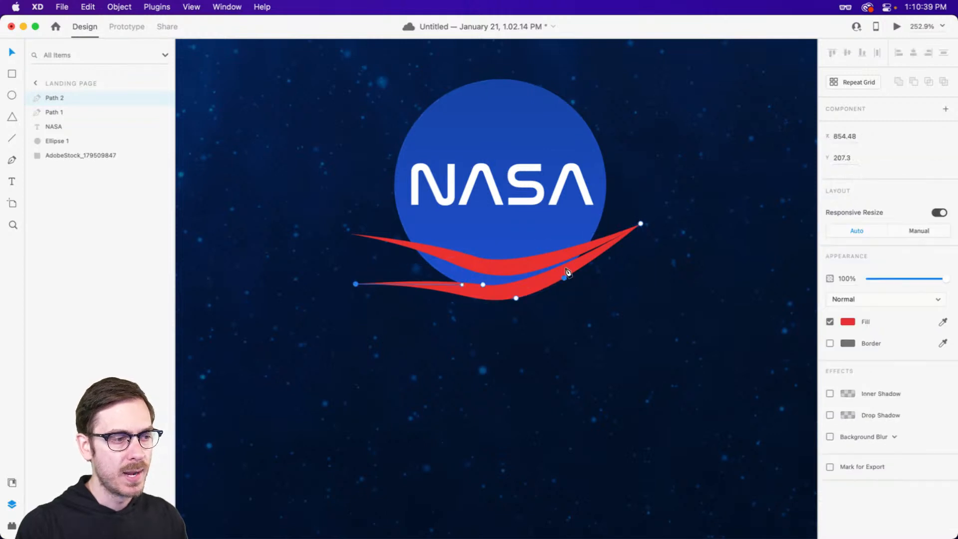
{"action": "scroll", "coordinate": [564, 274], "scroll_direction": "up", "scroll_amount": 5}
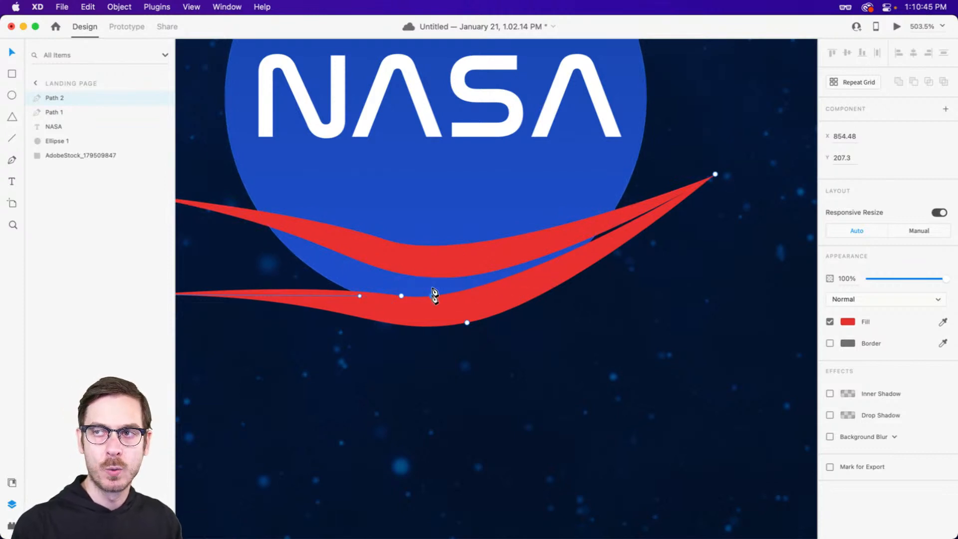
{"action": "left_click_drag", "start_coordinate": [403, 297], "coordinate": [504, 288]}
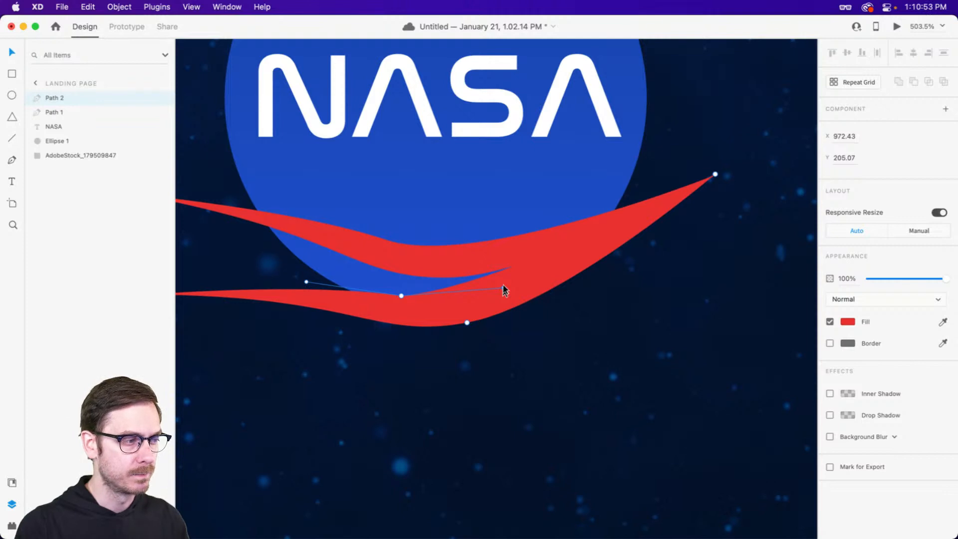
{"action": "scroll", "coordinate": [340, 294], "scroll_direction": "left", "scroll_amount": 5}
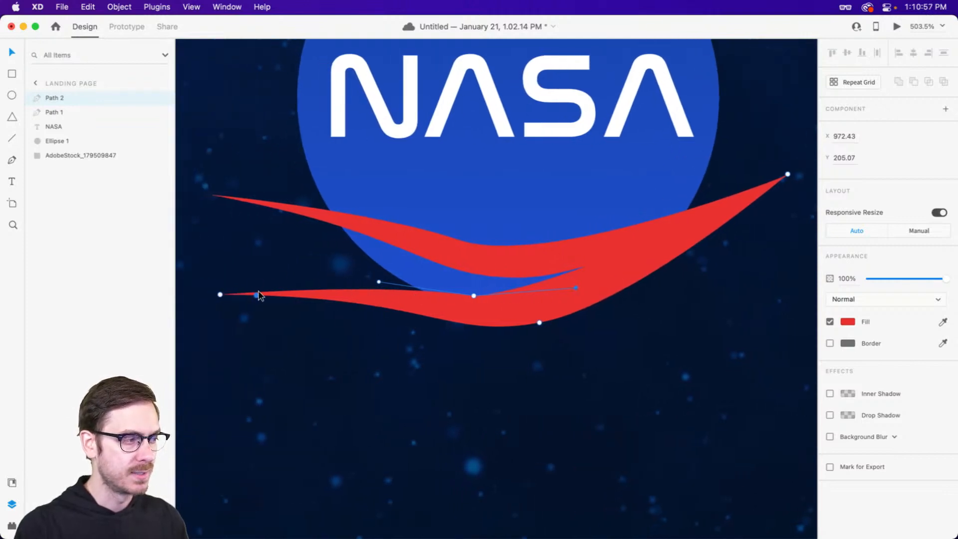
{"action": "key", "text": "Escape"}
Try the duplicated swoosh behind the circle, and settle it in the layer order directly beneath the original swoosh and above the NASA text.
{"action": "scroll", "coordinate": [455, 307], "scroll_direction": "down", "scroll_amount": 5}
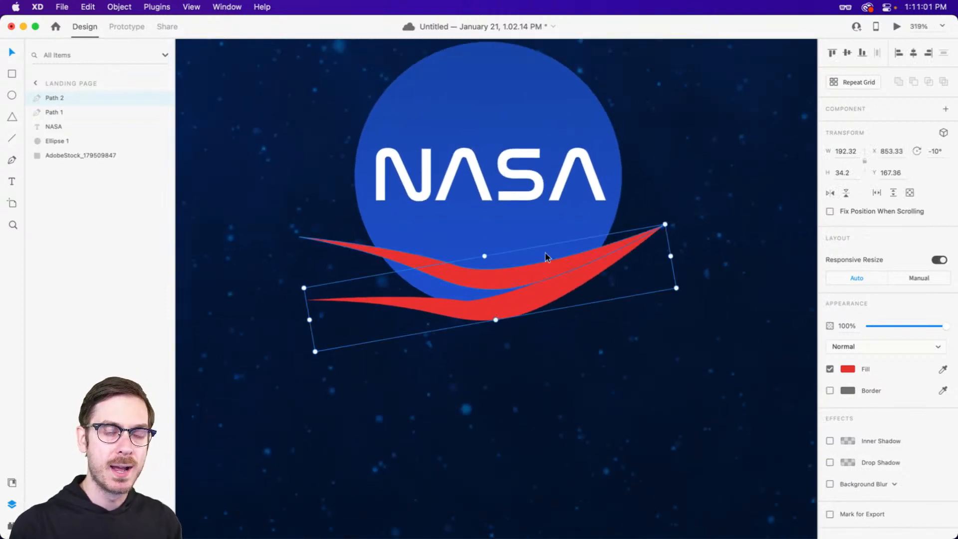
{"action": "left_click", "coordinate": [593, 109]}
{"action": "left_click", "coordinate": [559, 292]}
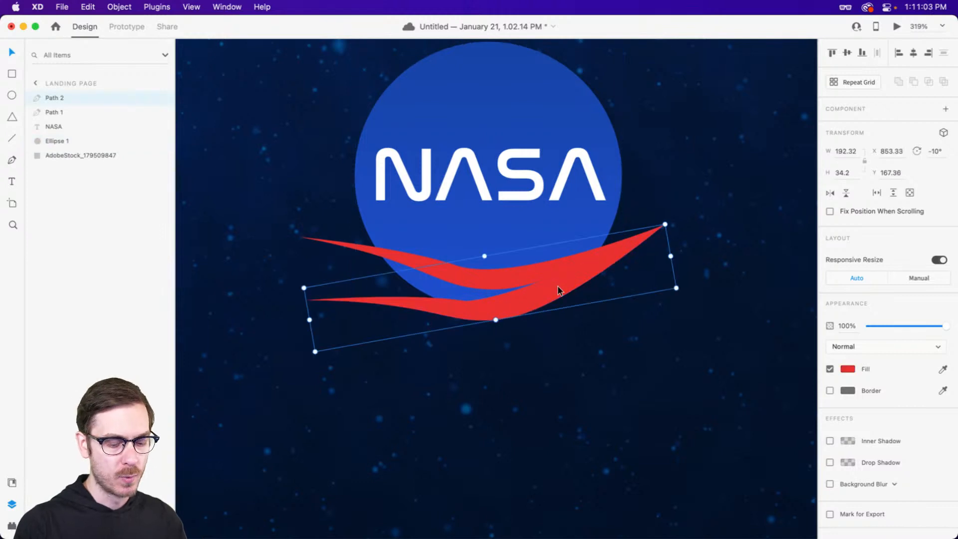
{"action": "key", "text": "super+bracketleft"}
{"action": "key", "text": "super+bracketleft"}
{"action": "key", "text": "super+bracketleft"}
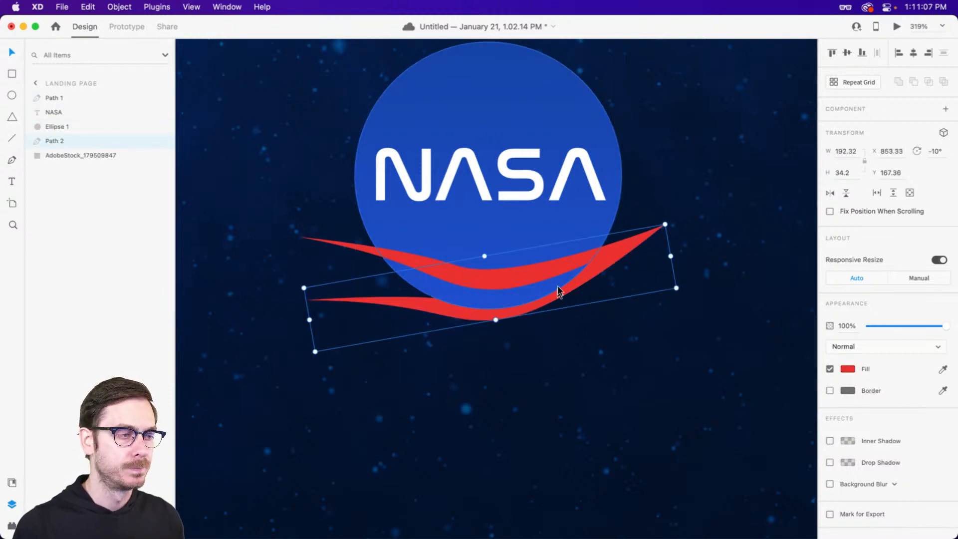
{"action": "key", "text": "super+bracketright"}
{"action": "key", "text": "super+bracketright"}
Duplicate the blue circle in place and bring the copy forward between the two swooshes in the layer order.
{"action": "left_click", "coordinate": [532, 104]}
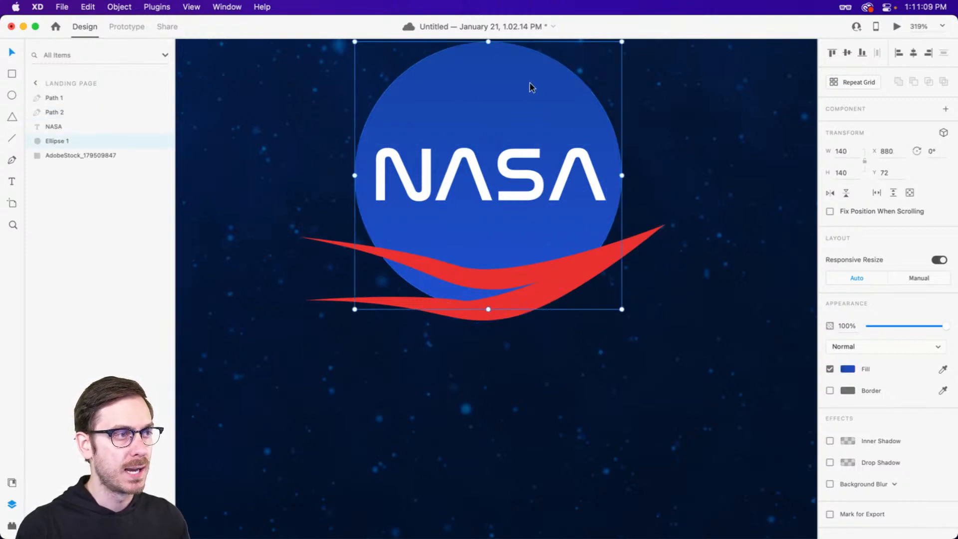
{"action": "scroll", "coordinate": [530, 87], "scroll_direction": "up", "scroll_amount": 3}
{"action": "left_click_drag", "start_coordinate": [549, 178], "coordinate": [535, 141]}
{"action": "key", "text": "super+z"}
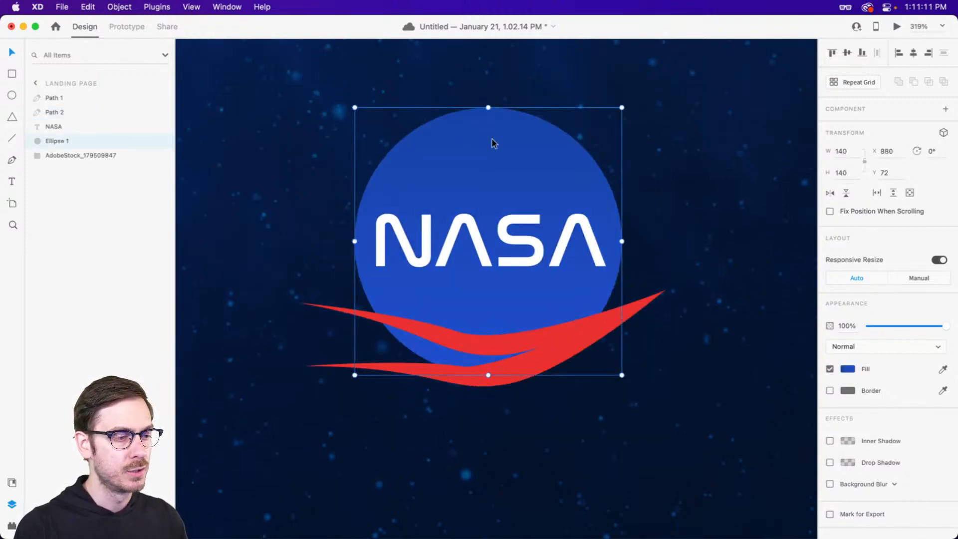
{"action": "key", "text": "super+d"}
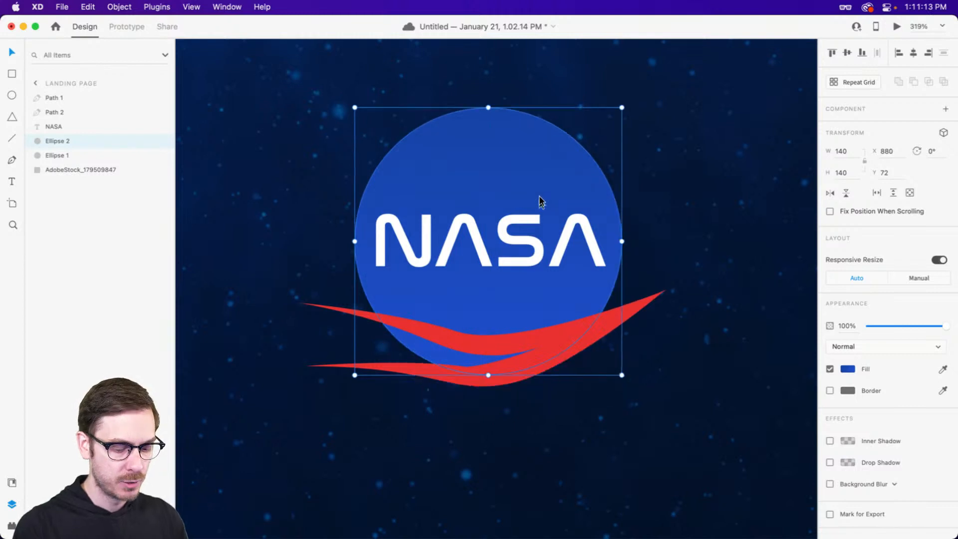
{"action": "key", "text": "super+bracketright"}
{"action": "key", "text": "super+bracketright"}
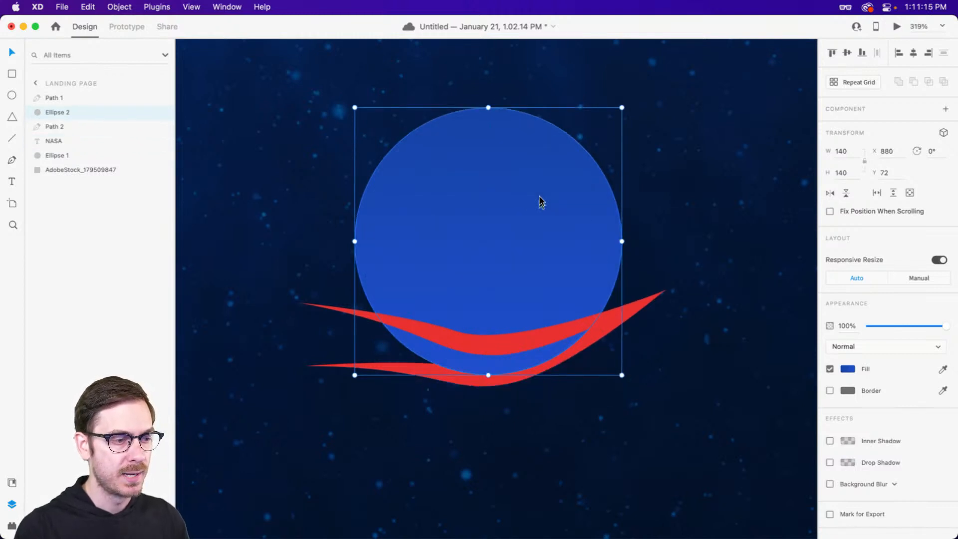
Enlarge the duplicated circle from its centre to 146 × 146, keeping it centred on the original.
{"action": "key", "text": "alt"}
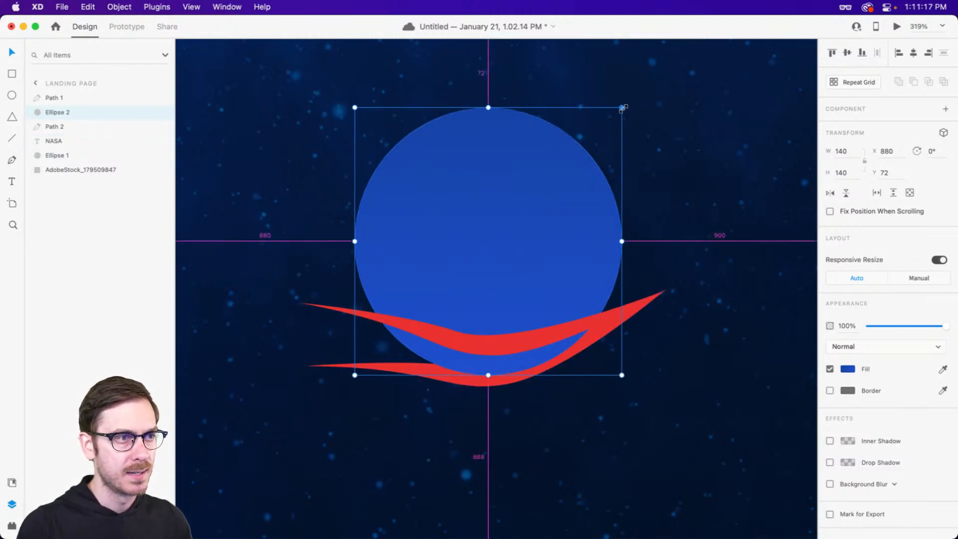
{"action": "left_click_drag", "start_coordinate": [623, 108], "coordinate": [630, 103]}
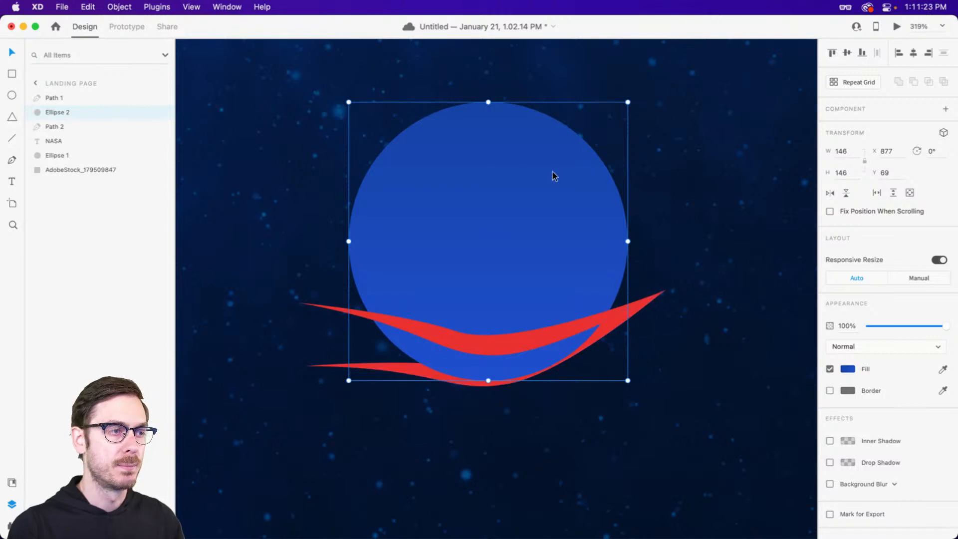
{"action": "mouse_move", "coordinate": [558, 190]}
{"action": "left_mouse_down"}
{"action": "mouse_move", "coordinate": [564, 180]}
{"action": "mouse_move", "coordinate": [569, 192]}
{"action": "left_mouse_up"}
{"action": "key", "text": "super+z"}
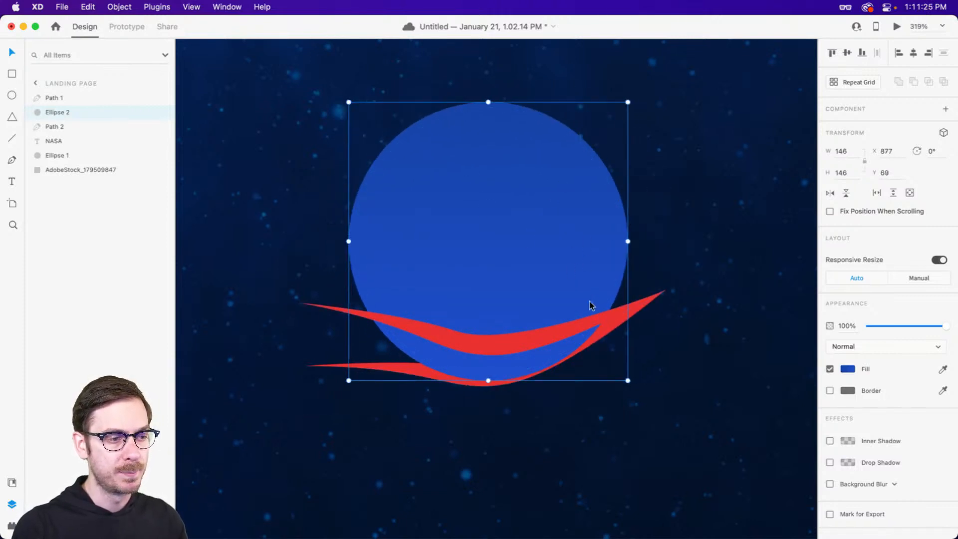
Try subtracting the enlarged circle from the duplicated lower swoosh, and undo the cut.
{"action": "left_click", "coordinate": [608, 333], "text": "shift"}
{"action": "left_click_drag", "start_coordinate": [610, 338], "coordinate": [609, 333]}
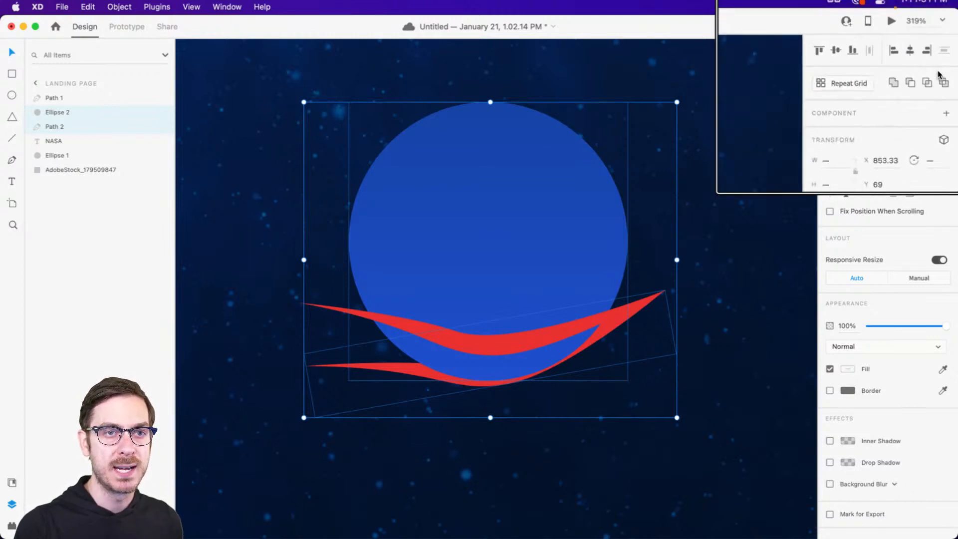
{"action": "left_click", "coordinate": [914, 82]}
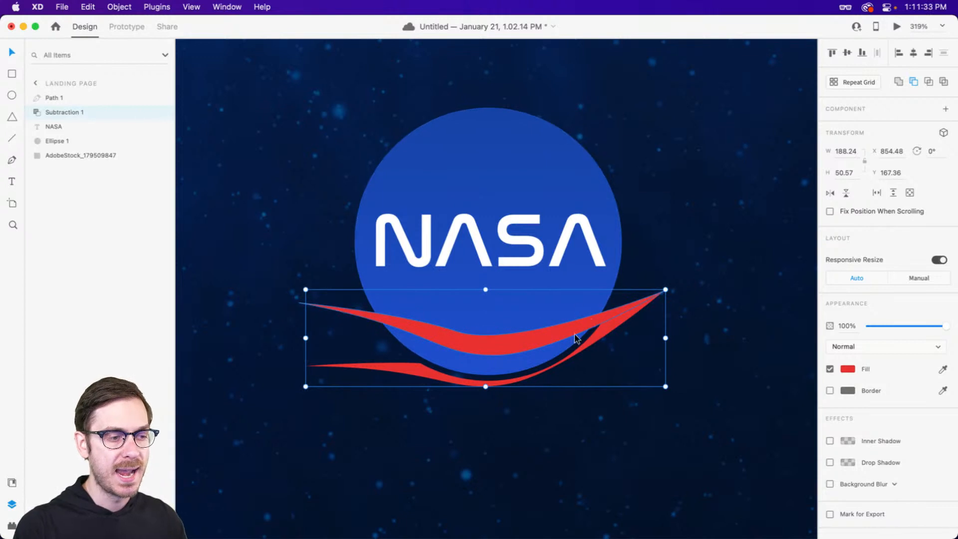
{"action": "key", "text": "super+z"}
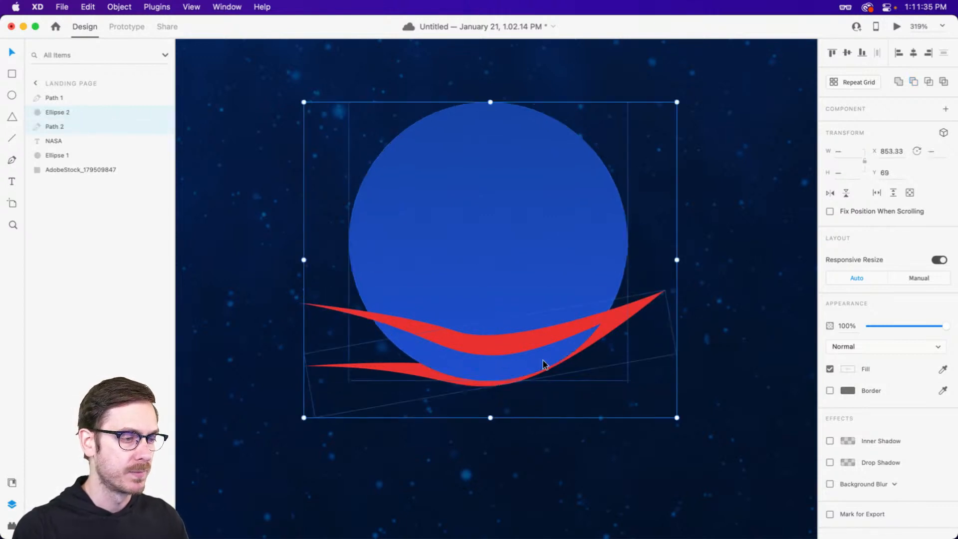
{"action": "key", "text": "Escape"}
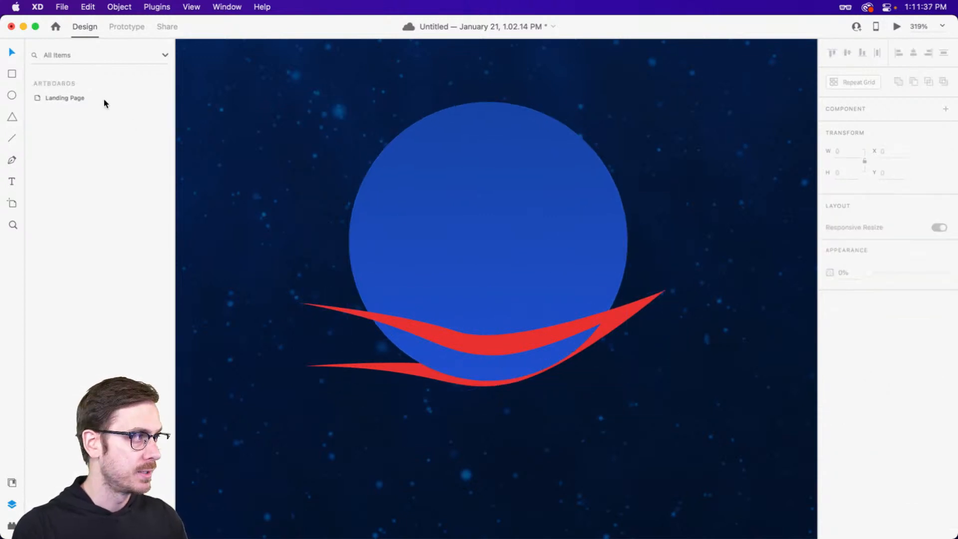
Hide the enlarged circle and move both swooshes up together by about 18 px so they sit just below the NASA text.
{"action": "left_click", "coordinate": [477, 270]}
{"action": "left_click", "coordinate": [163, 113]}
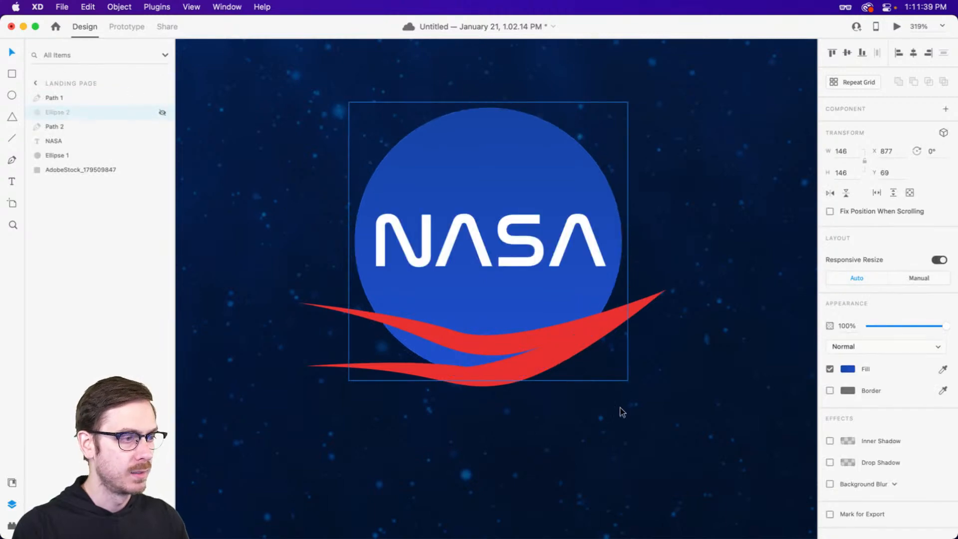
{"action": "left_click", "coordinate": [614, 313]}
{"action": "left_click", "coordinate": [619, 321], "text": "shift"}
{"action": "left_click_drag", "start_coordinate": [618, 322], "coordinate": [619, 282]}
Show the enlarged circle again and subtract it from the duplicated swoosh behind it.
{"action": "left_click", "coordinate": [77, 113]}
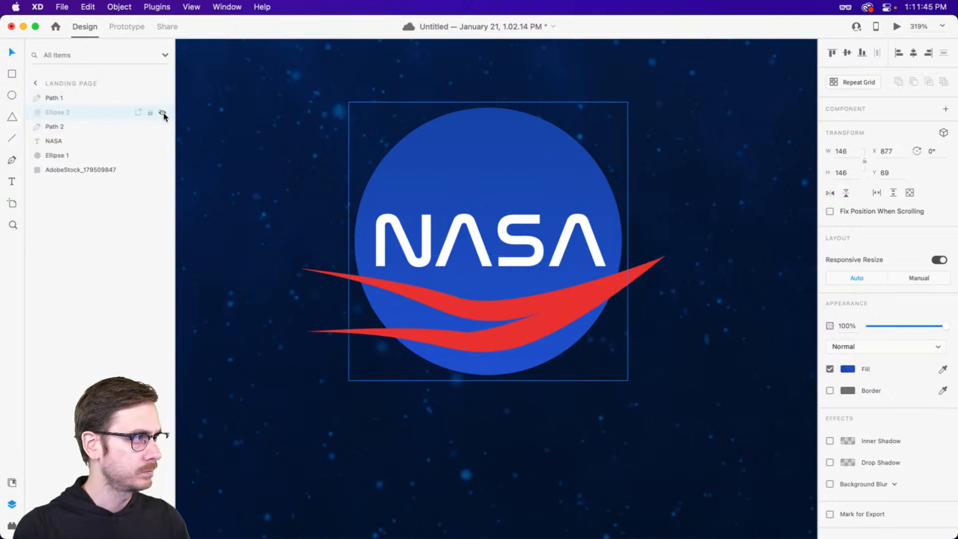
{"action": "left_click", "coordinate": [162, 113]}
{"action": "left_click", "coordinate": [86, 124], "text": "shift"}
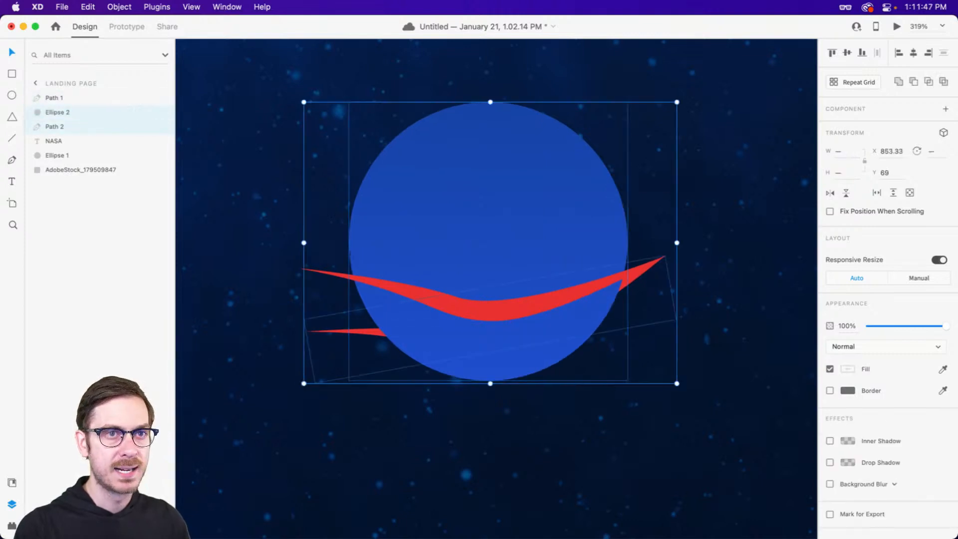
{"action": "left_click", "coordinate": [913, 82]}
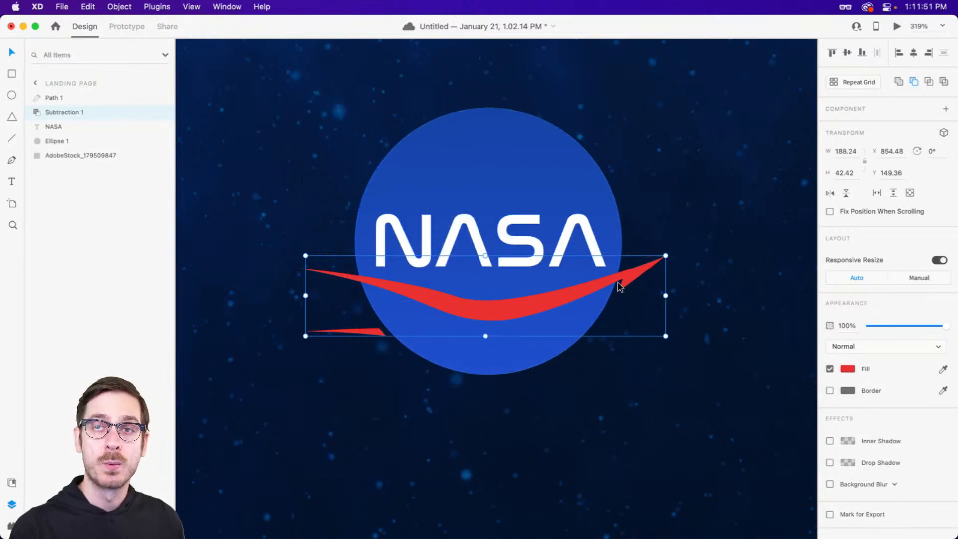
Move the upper swoosh's lower middle anchor slightly up to about X 952, Y 182, and adjust its right curve handle.
{"action": "double_click", "coordinate": [529, 298]}
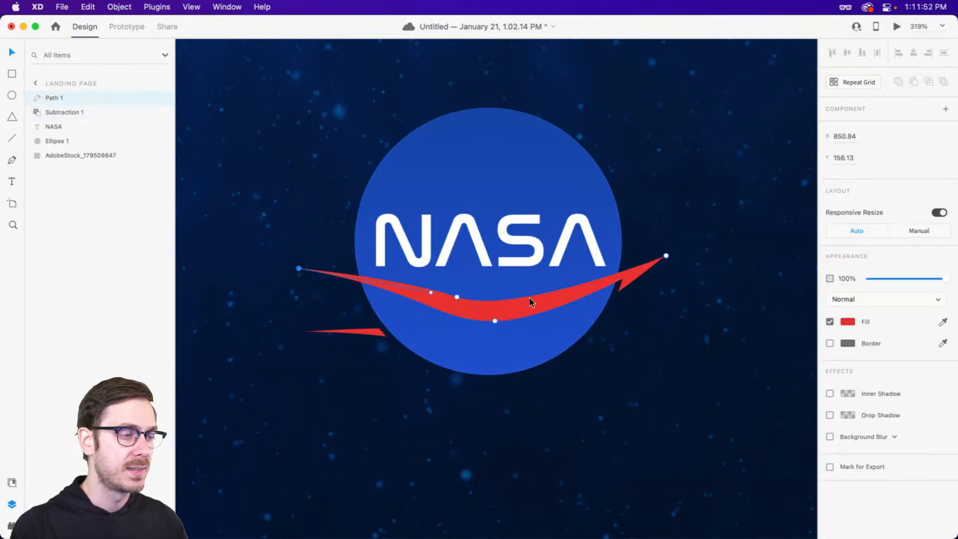
{"action": "left_click", "coordinate": [493, 317]}
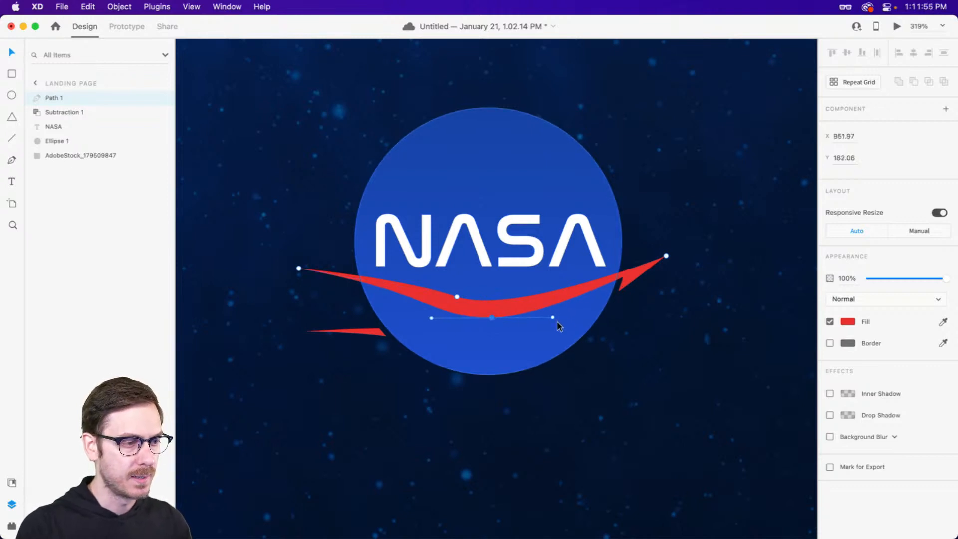
{"action": "left_click_drag", "start_coordinate": [553, 318], "coordinate": [553, 324]}
{"action": "key", "text": "Escape"}
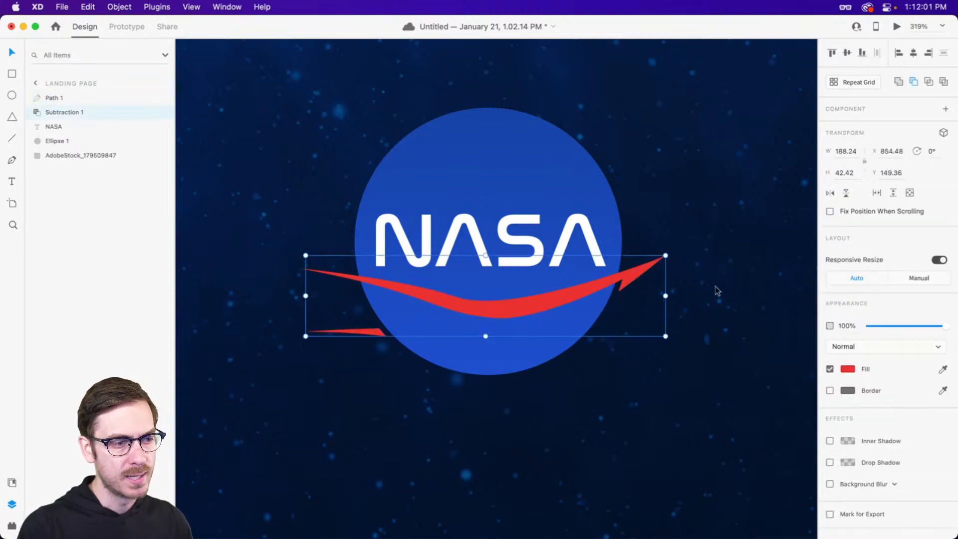
Darken the fill of the cut-out swoosh to #D12F2F.
{"action": "left_click", "coordinate": [848, 369]}
{"action": "left_click_drag", "start_coordinate": [777, 319], "coordinate": [776, 328]}
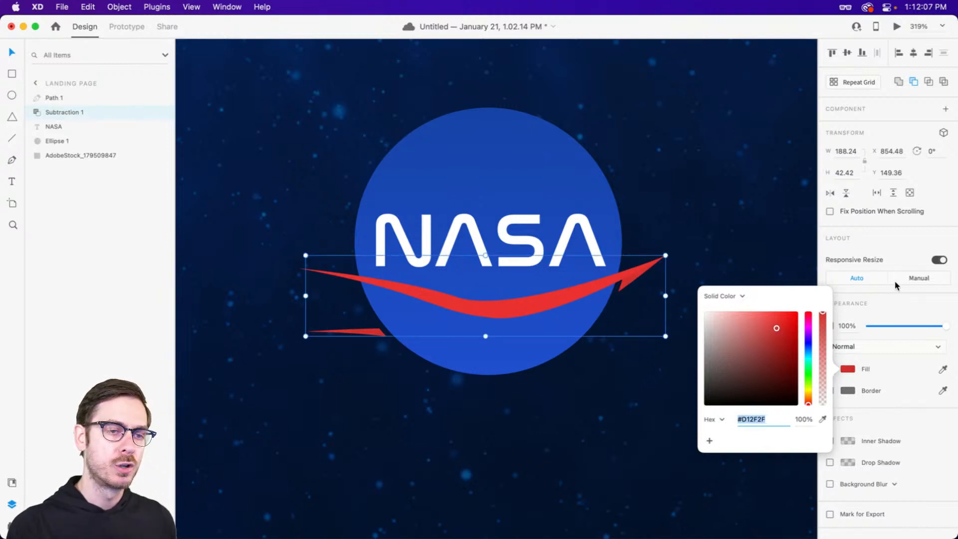
{"action": "left_click", "coordinate": [905, 241]}
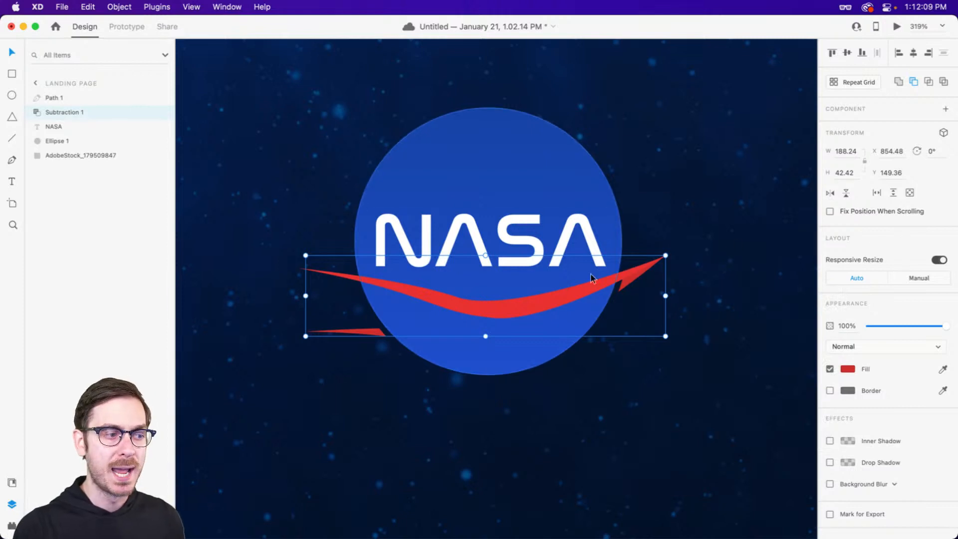
{"action": "left_click", "coordinate": [514, 300]}
{"action": "scroll", "coordinate": [515, 308], "scroll_direction": "down", "scroll_amount": 5}
{"action": "scroll", "coordinate": [516, 307], "scroll_direction": "up", "scroll_amount": 3}
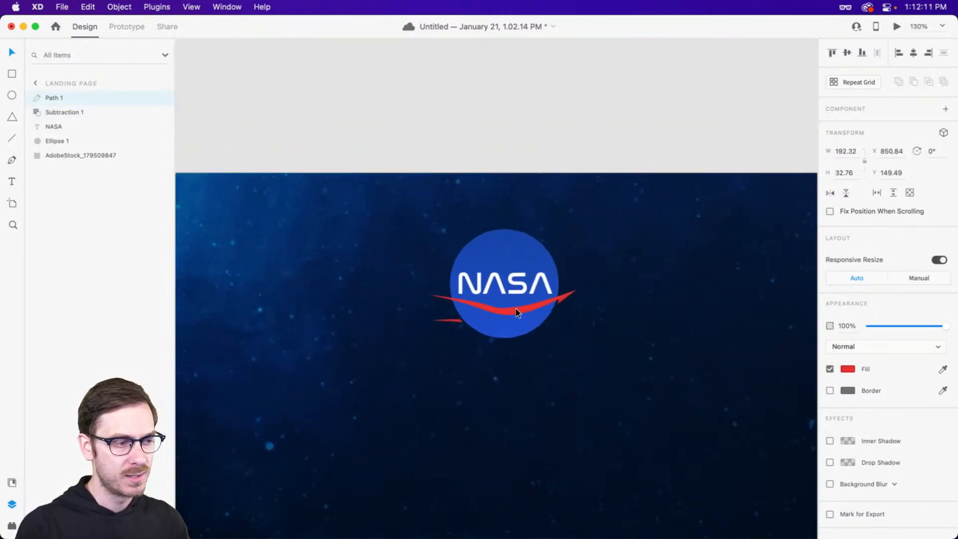
{"action": "double_click", "coordinate": [501, 309]}
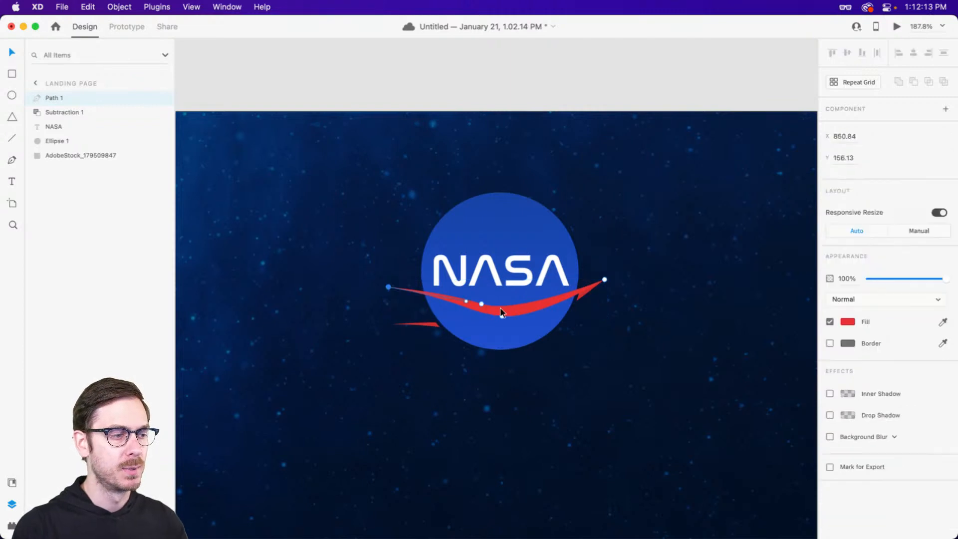
{"action": "key", "text": "Escape"}
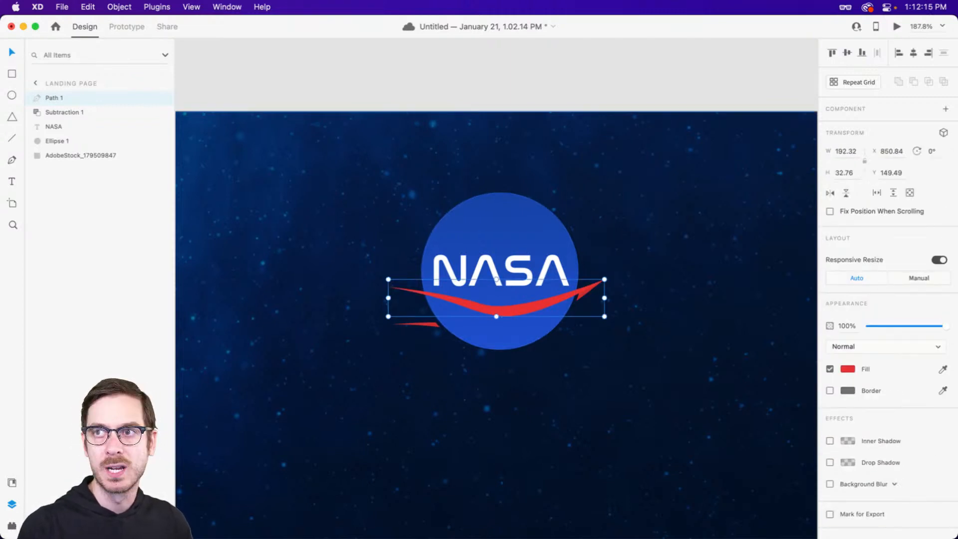
Delete the hand-built logo's circle, NASA text and swooshes, and paste the ready-made "Logo, modern" group in their place.
{"action": "left_click", "coordinate": [470, 237]}
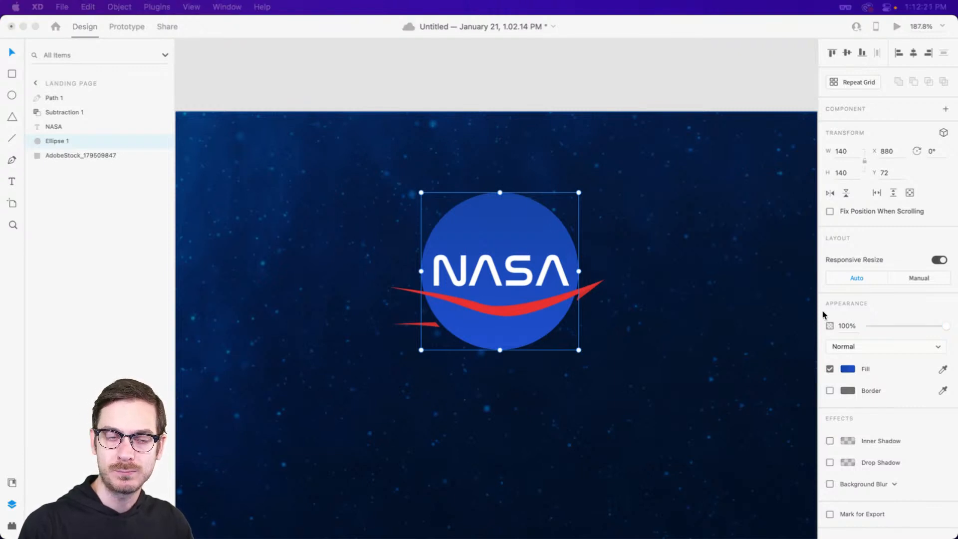
{"action": "left_click", "coordinate": [517, 239]}
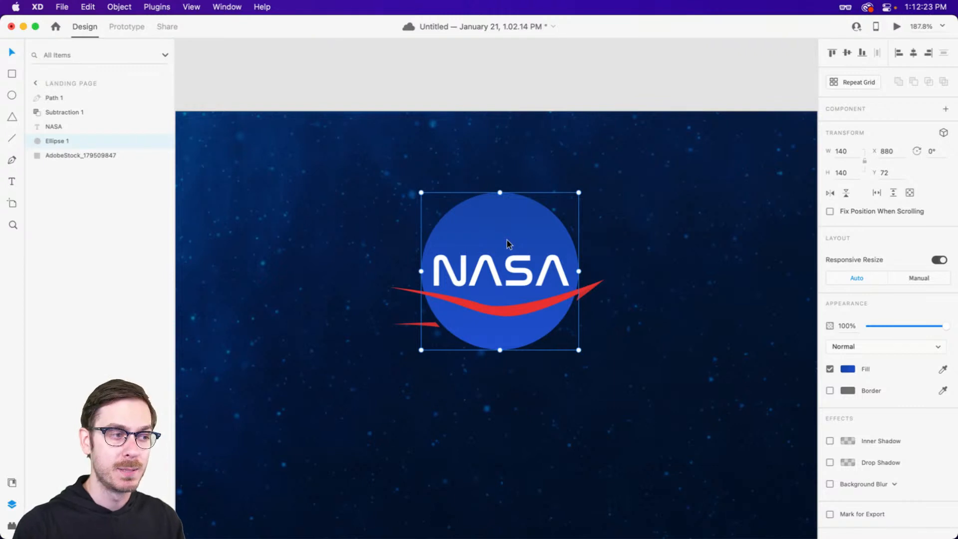
{"action": "left_click", "coordinate": [73, 97], "text": "shift"}
{"action": "key", "text": "Delete"}
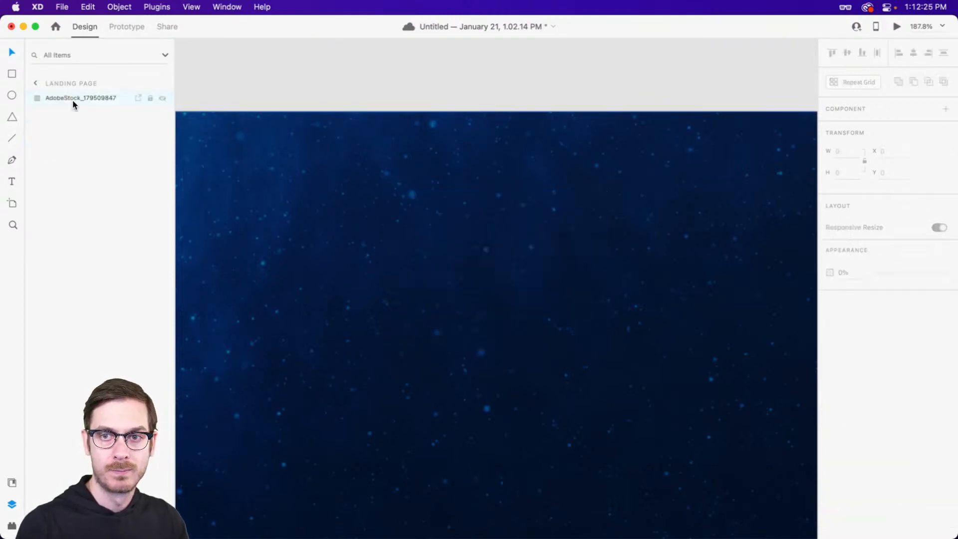
{"action": "key", "text": "super+v"}
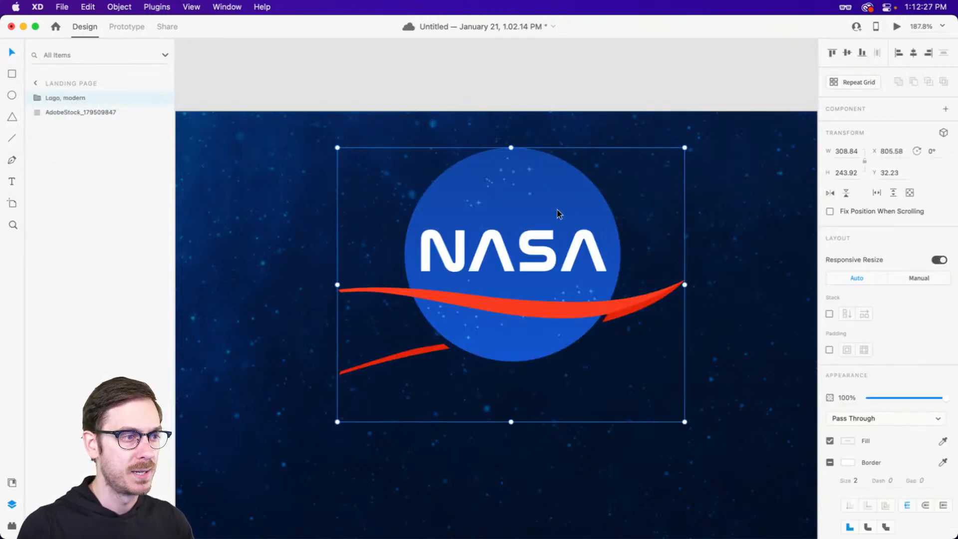
{"action": "left_click_drag", "start_coordinate": [557, 211], "coordinate": [556, 211]}
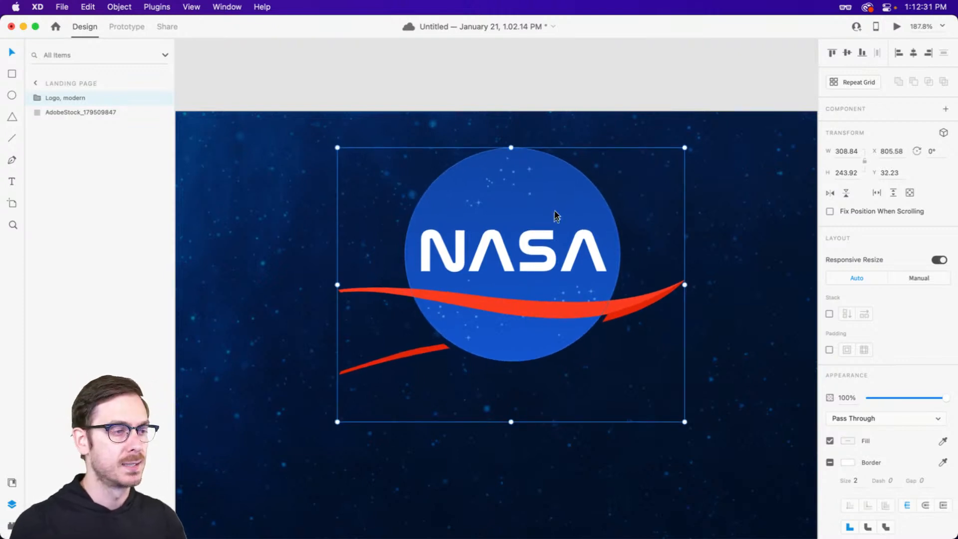
Shrink the pasted logo proportionally to about 238 × 188 and place it horizontally centred near the artboard's upper edge, at about X 841, Y 57.
{"action": "key", "text": "super+0"}
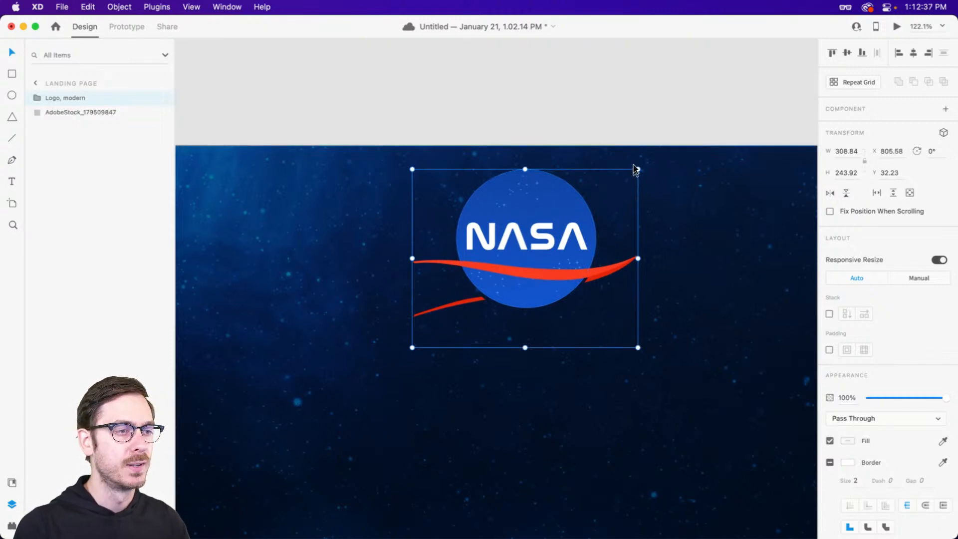
{"action": "scroll", "coordinate": [553, 233], "scroll_direction": "down", "scroll_amount": 5}
{"action": "left_click_drag", "start_coordinate": [552, 232], "coordinate": [550, 244]}
{"action": "scroll", "coordinate": [550, 244], "scroll_direction": "down", "scroll_amount": 5}
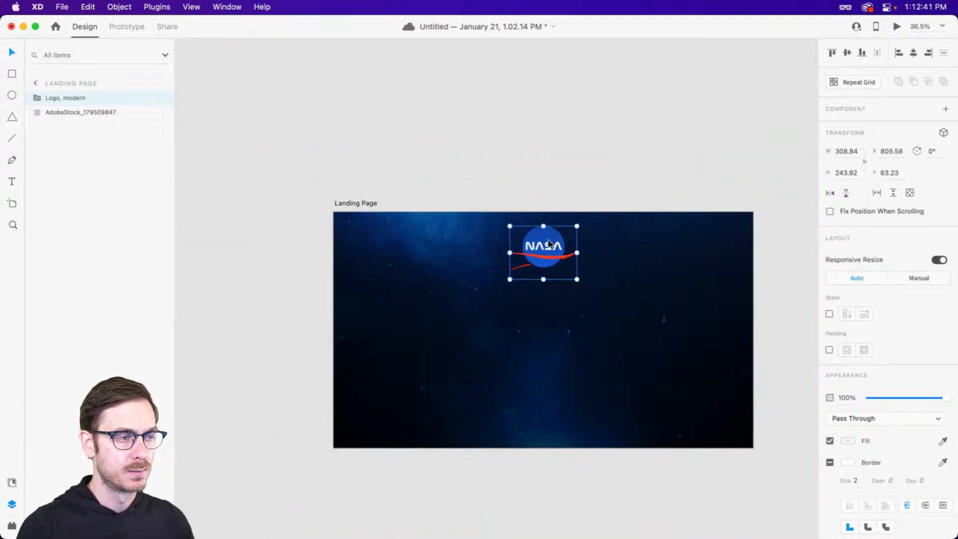
{"action": "scroll", "coordinate": [549, 244], "scroll_direction": "up", "scroll_amount": 5}
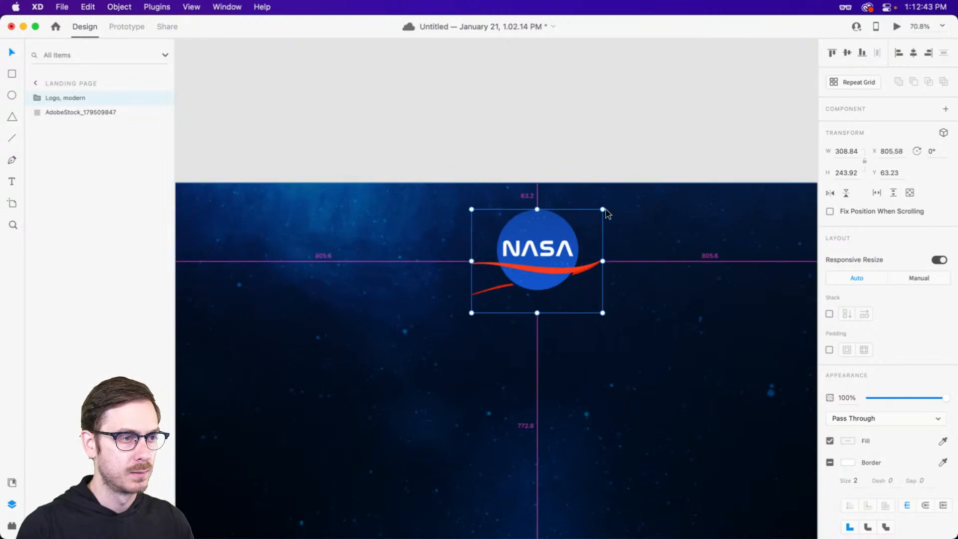
{"action": "left_click_drag", "start_coordinate": [602, 210], "coordinate": [588, 224]}
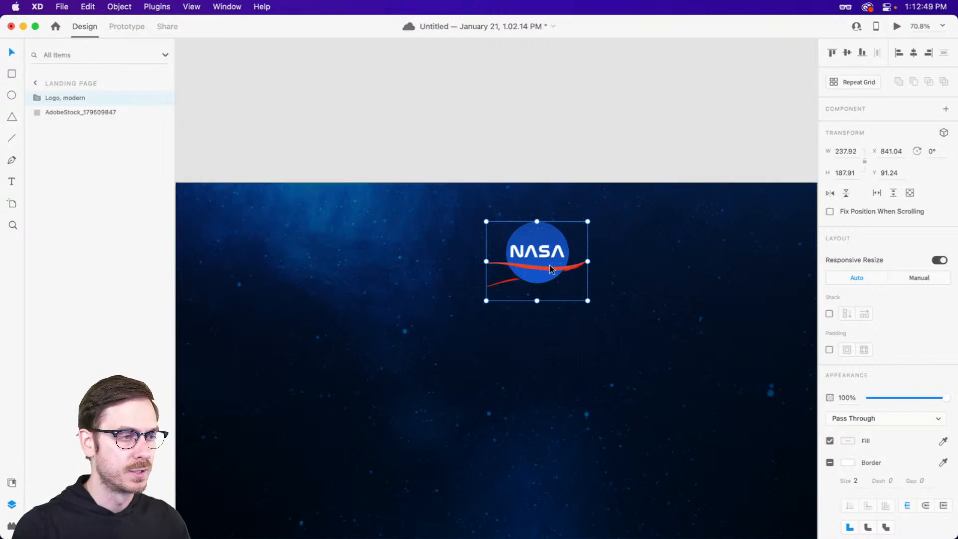
{"action": "left_click_drag", "start_coordinate": [551, 270], "coordinate": [545, 244]}
{"action": "scroll", "coordinate": [548, 255], "scroll_direction": "down", "scroll_amount": 5}
{"action": "scroll", "coordinate": [549, 253], "scroll_direction": "up", "scroll_amount": 5}
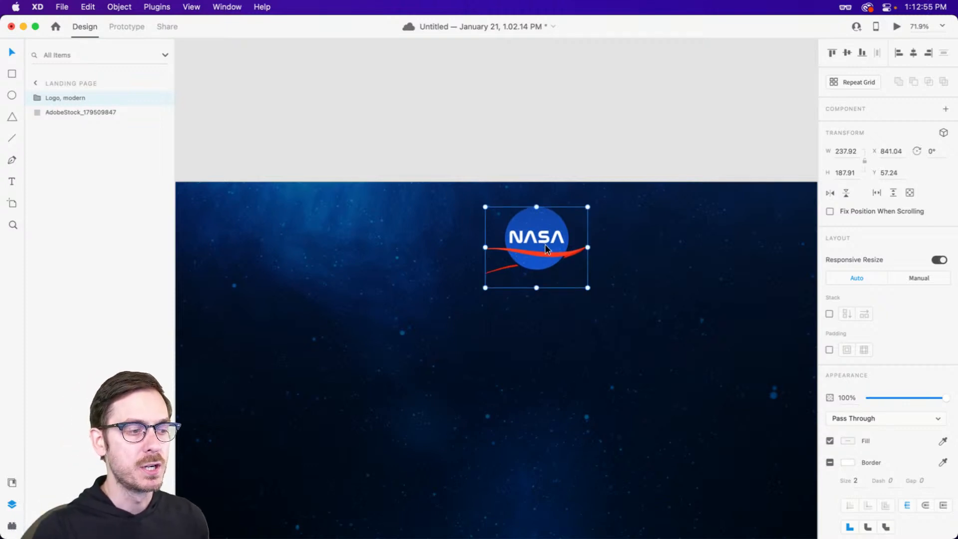
Try the logo near the artboard's left edge, and undo the move.
{"action": "scroll", "coordinate": [546, 248], "scroll_direction": "left", "scroll_amount": 5}
{"action": "scroll", "coordinate": [544, 249], "scroll_direction": "right", "scroll_amount": 4}
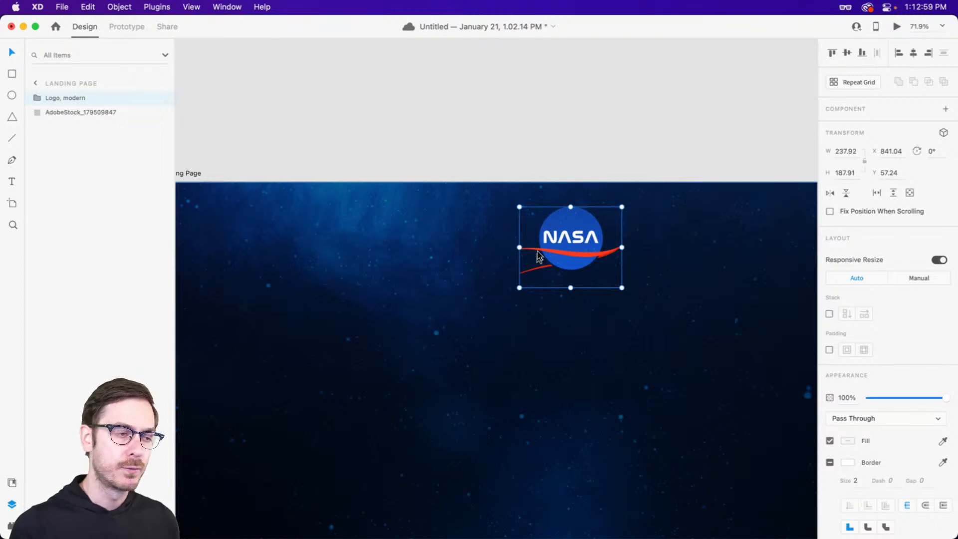
{"action": "left_click_drag", "start_coordinate": [544, 254], "coordinate": [282, 238]}
{"action": "key", "text": "super+z"}
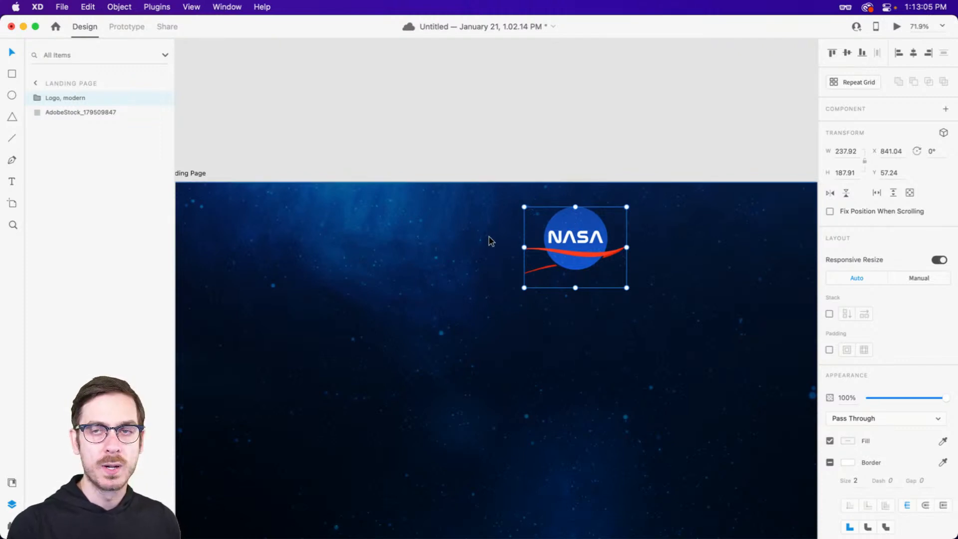
Add the text "Missions" to the left of the logo on the landing page.
{"action": "scroll", "coordinate": [406, 234], "scroll_direction": "left", "scroll_amount": 3}
{"action": "key", "text": "t"}
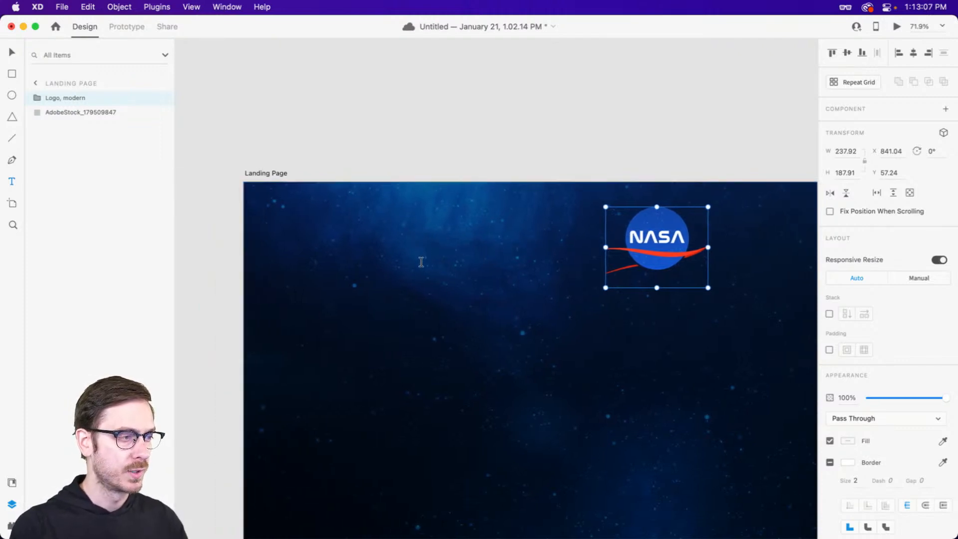
{"action": "left_click", "coordinate": [421, 256]}
{"action": "type", "text": "Missions"}
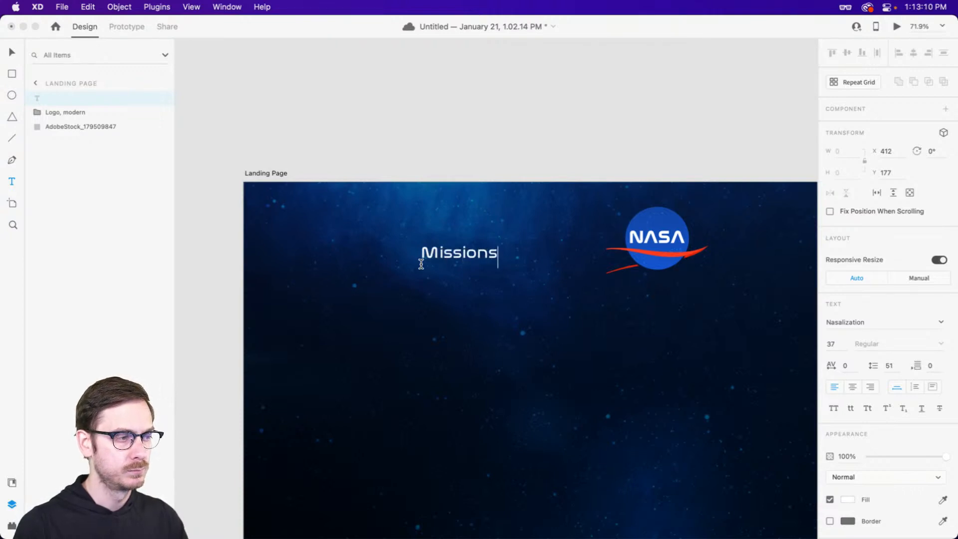
{"action": "key", "text": "Escape"}
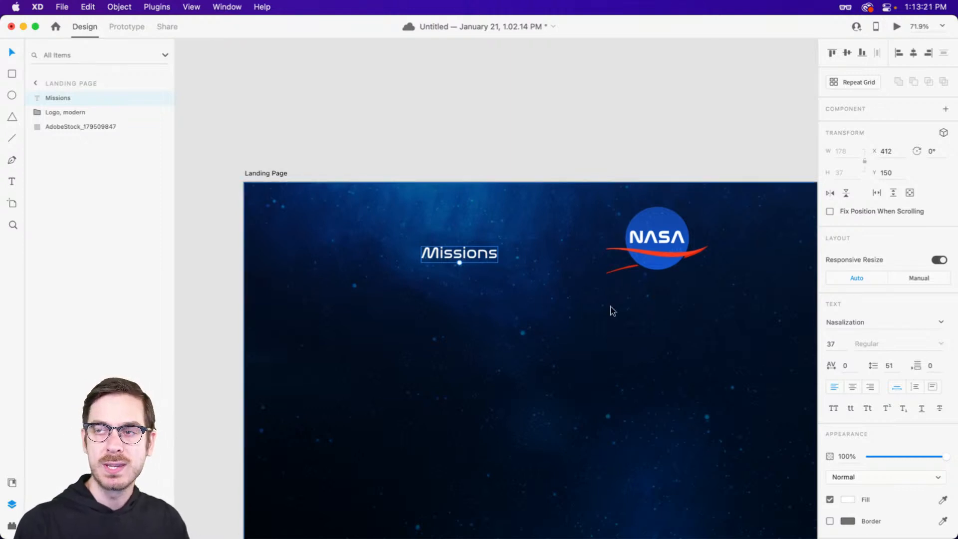
Reduce the Missions text to size 22 and position it at about X 431, Y 129, level with the logo.
{"action": "mouse_move", "coordinate": [459, 265]}
{"action": "left_mouse_down"}
{"action": "mouse_move", "coordinate": [459, 255]}
{"action": "mouse_move", "coordinate": [454, 285]}
{"action": "mouse_move", "coordinate": [458, 259]}
{"action": "left_mouse_up"}
{"action": "left_click", "coordinate": [475, 244]}
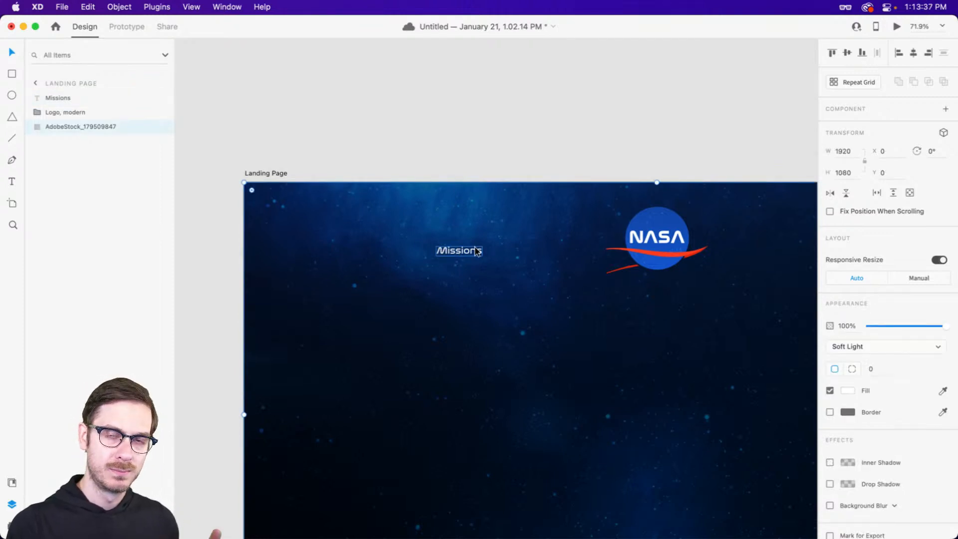
{"action": "left_click_drag", "start_coordinate": [477, 252], "coordinate": [468, 243]}
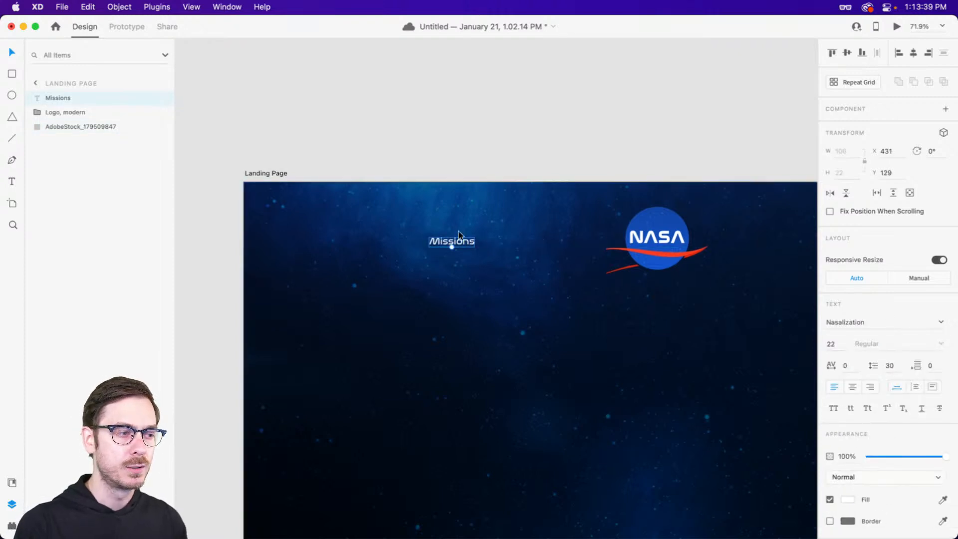
Change the Missions text to the Futura PT font in the Demi weight.
{"action": "scroll", "coordinate": [466, 242], "scroll_direction": "up", "scroll_amount": 5}
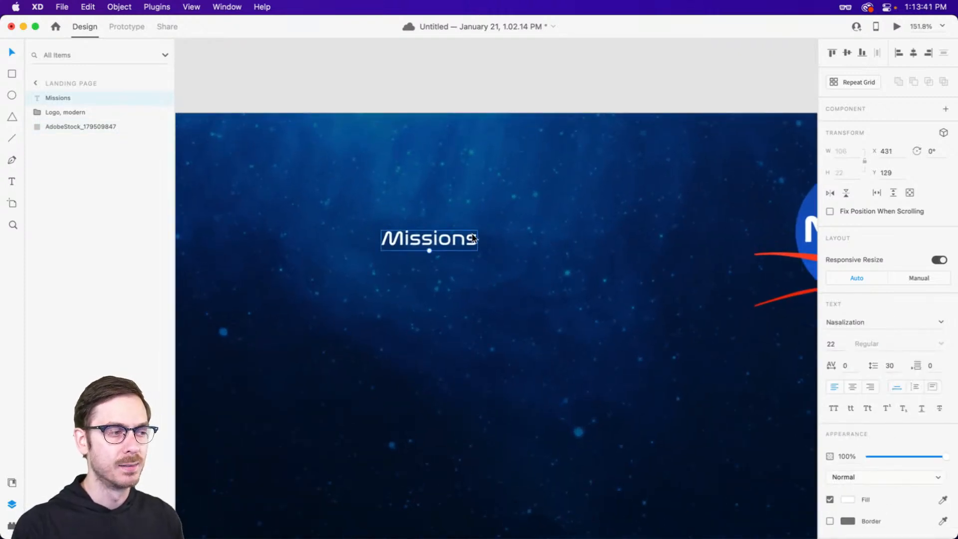
{"action": "left_click", "coordinate": [902, 325]}
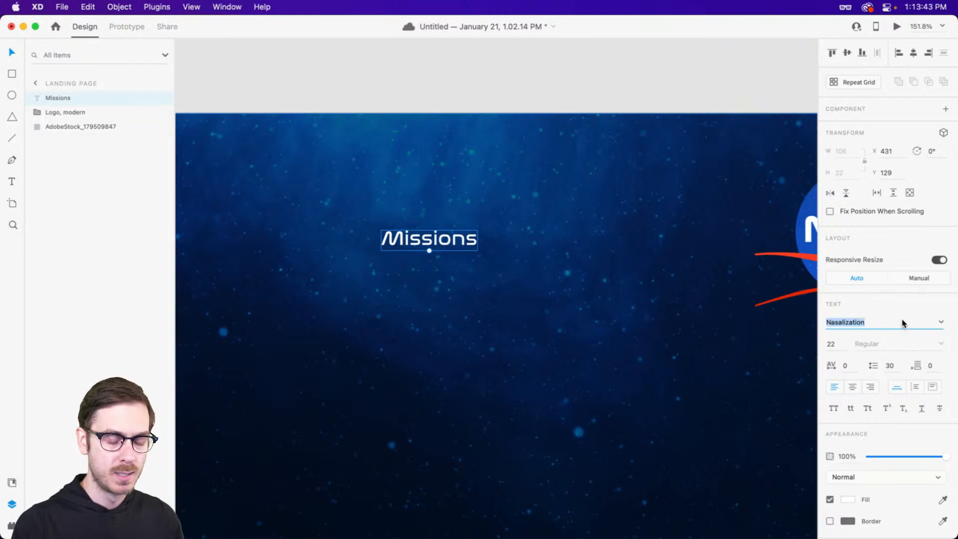
{"action": "type", "text": "Pu"}
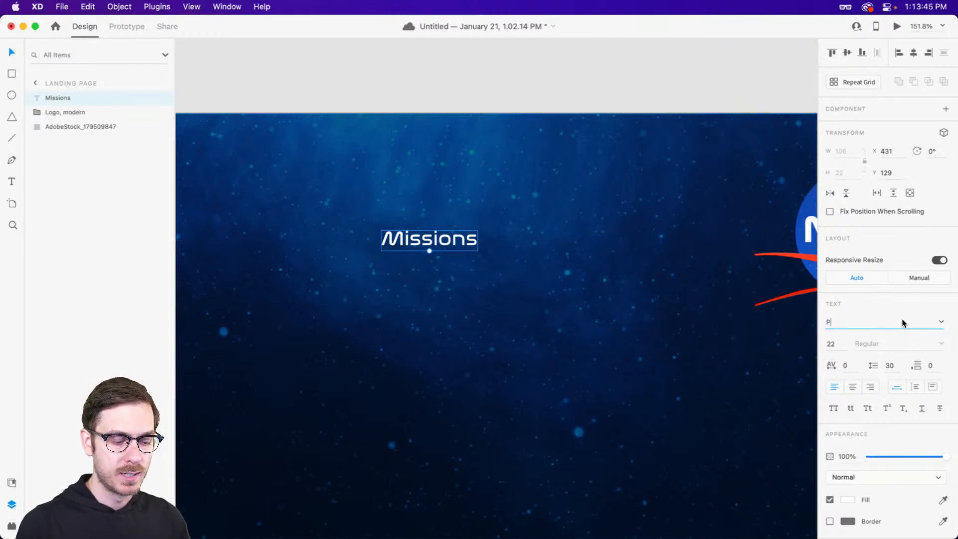
{"action": "key", "text": "BackSpace"}
{"action": "type", "text": "Fur"}
{"action": "key", "text": "BackSpace"}
{"action": "type", "text": "tura PT"}
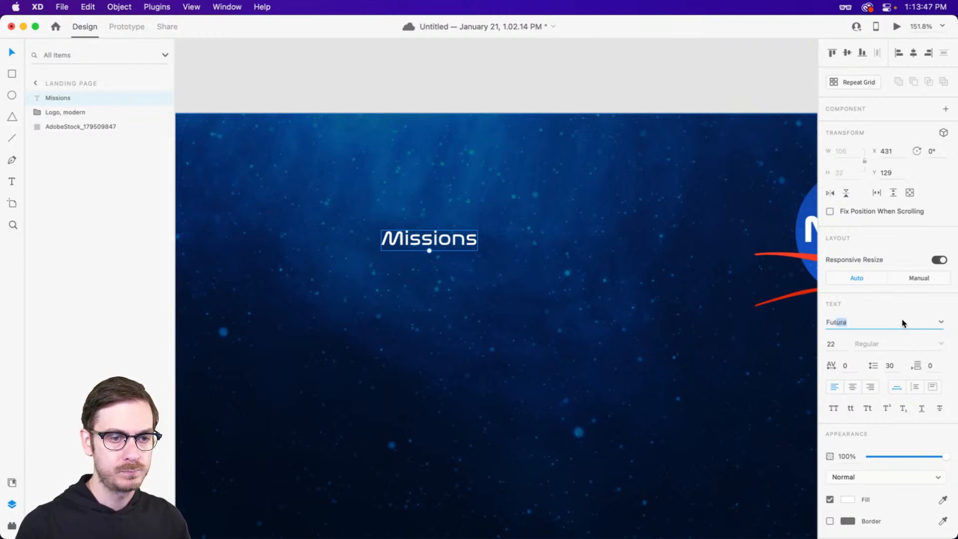
{"action": "key", "text": "Return"}
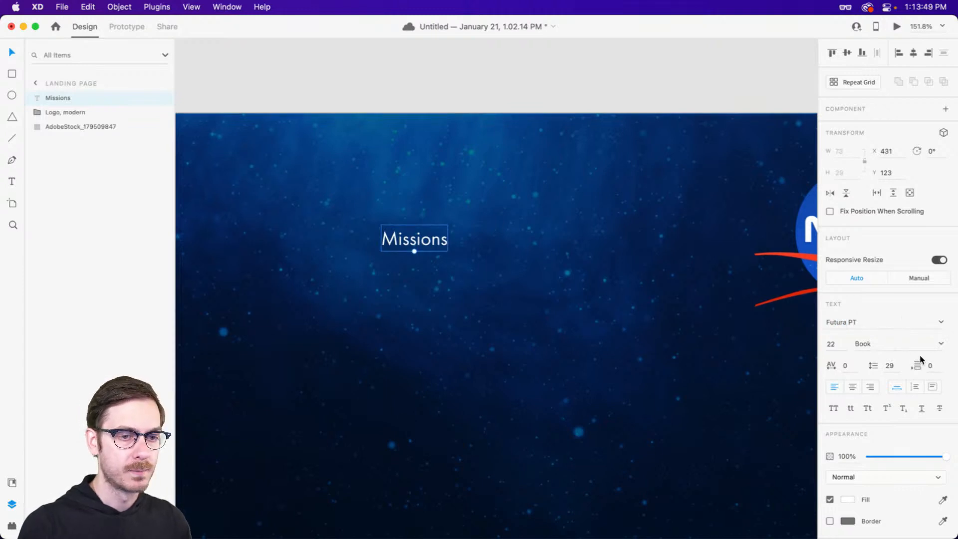
{"action": "left_click", "coordinate": [940, 344]}
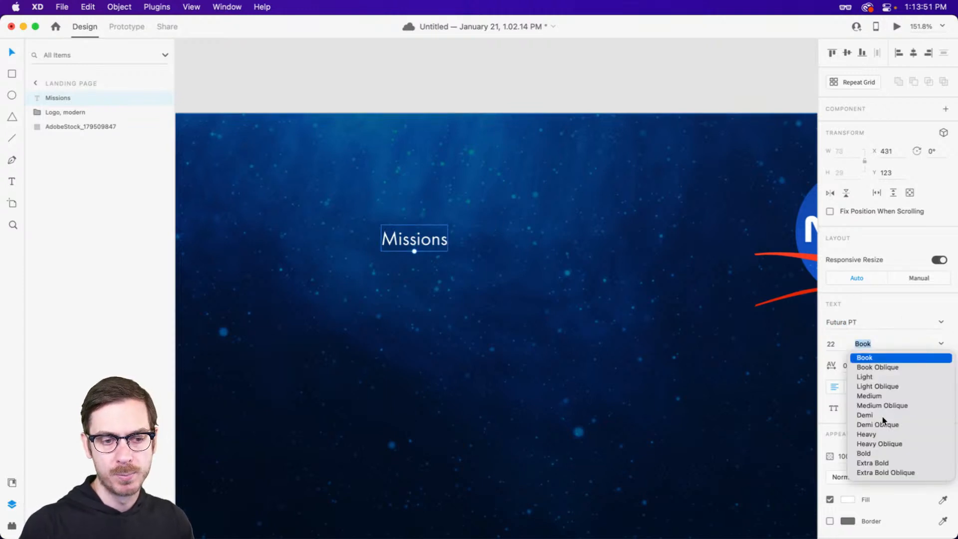
{"action": "left_click", "coordinate": [867, 415]}
{"action": "scroll", "coordinate": [421, 234], "scroll_direction": "up", "scroll_amount": 3}
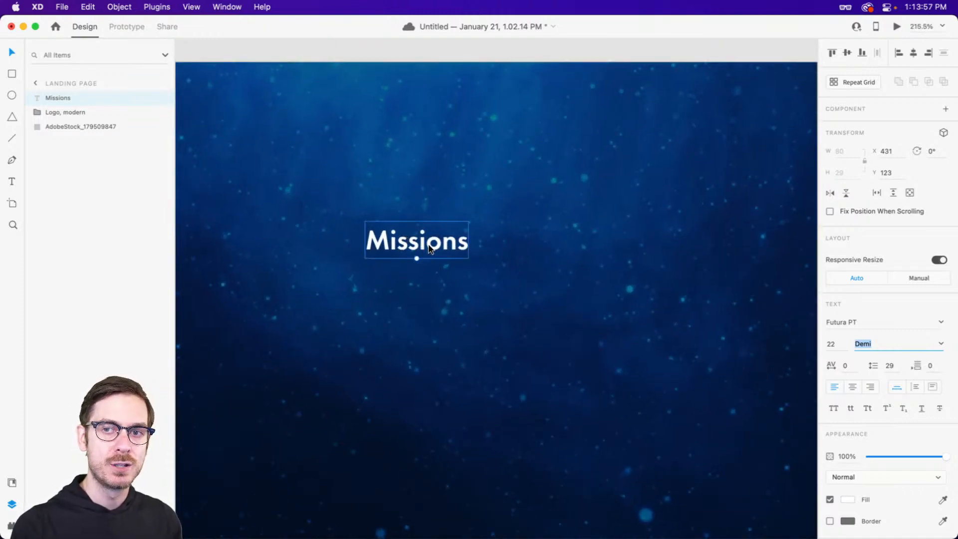
Preview the landing page to check the Missions text beside the logo, and close the preview.
{"action": "scroll", "coordinate": [432, 246], "scroll_direction": "down", "scroll_amount": 5}
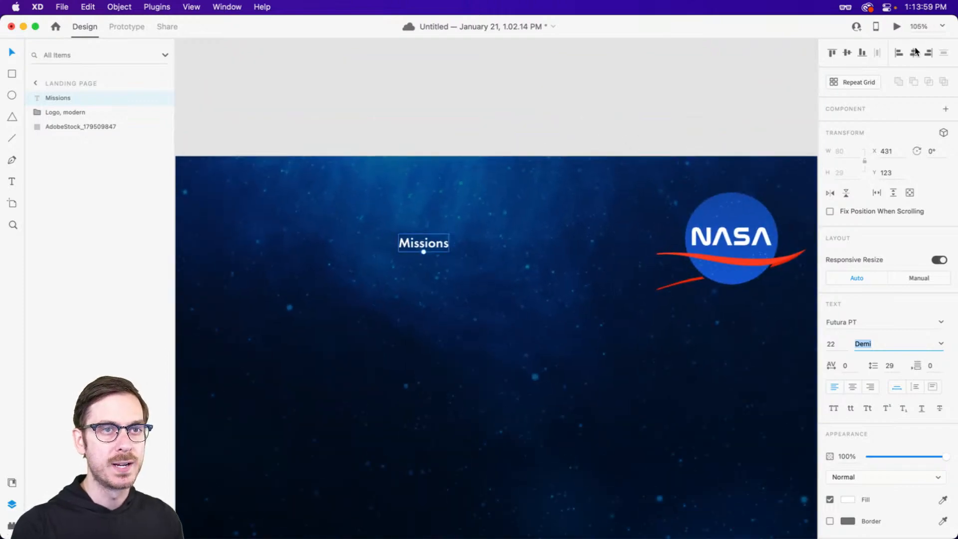
{"action": "left_click", "coordinate": [898, 27]}
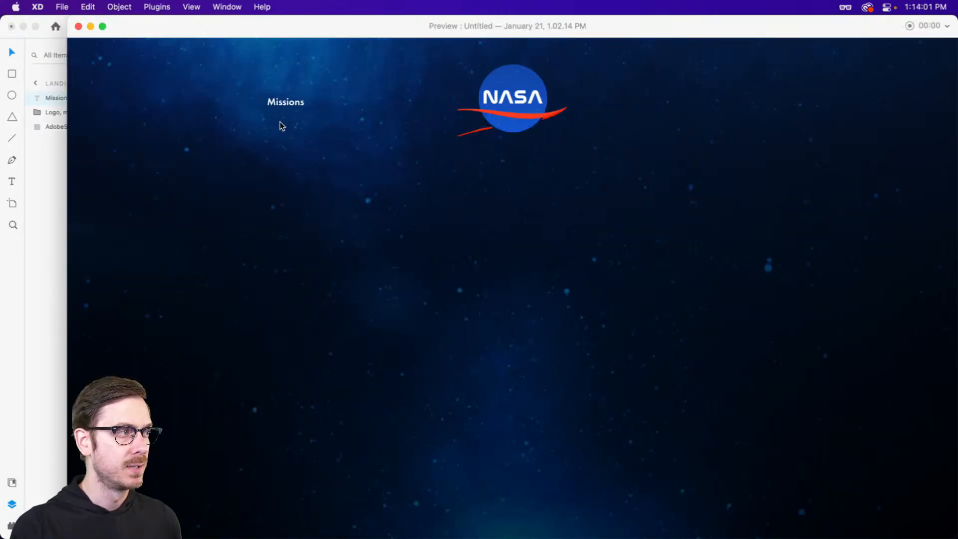
{"action": "key", "text": "super+w"}
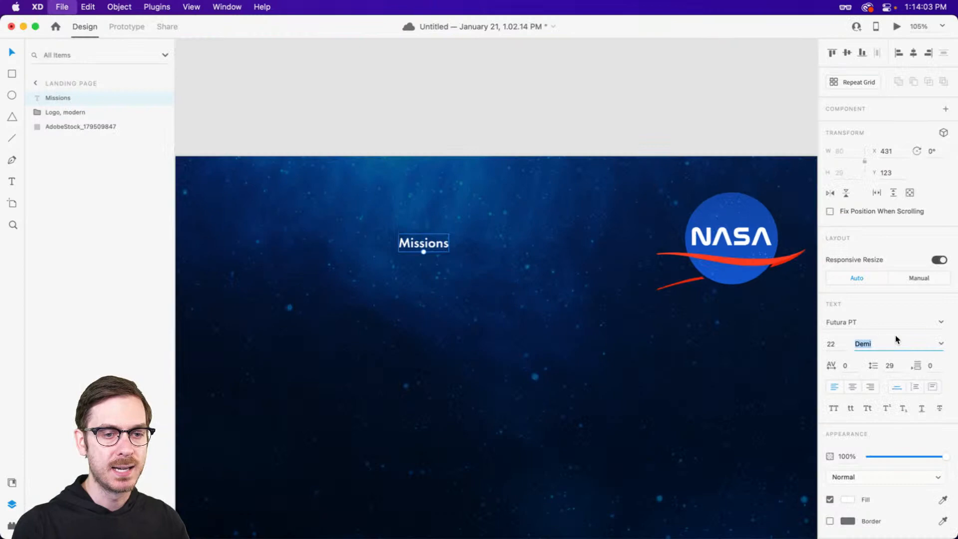
Try the Medium and Light weights on the Missions text, and return it to Demi.
{"action": "left_click", "coordinate": [941, 344]}
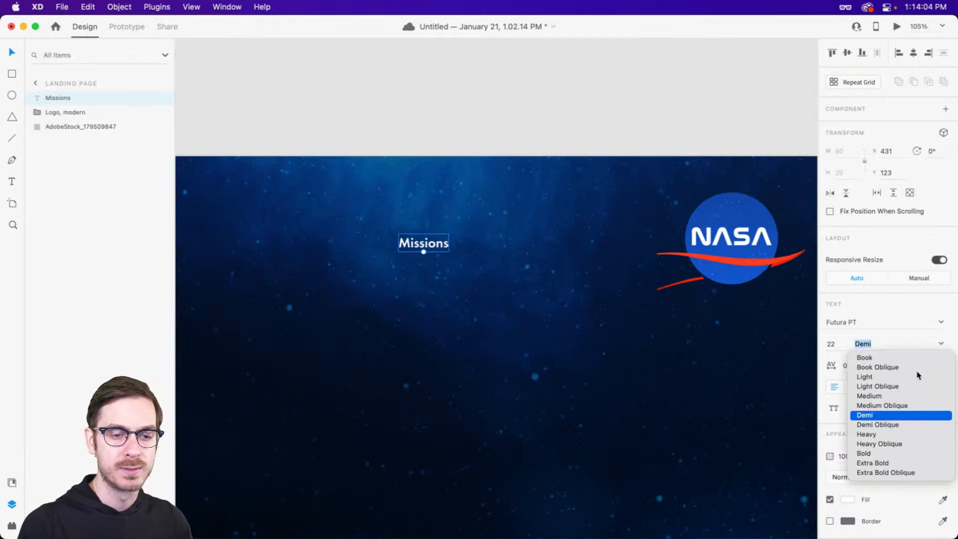
{"action": "left_click", "coordinate": [878, 395]}
{"action": "left_click", "coordinate": [943, 344]}
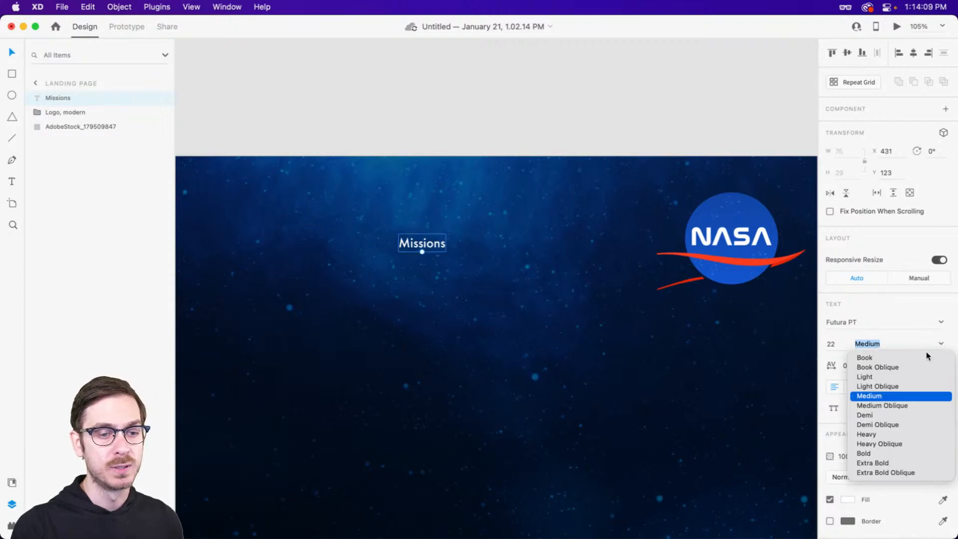
{"action": "left_click", "coordinate": [871, 376]}
{"action": "key", "text": "super+Return"}
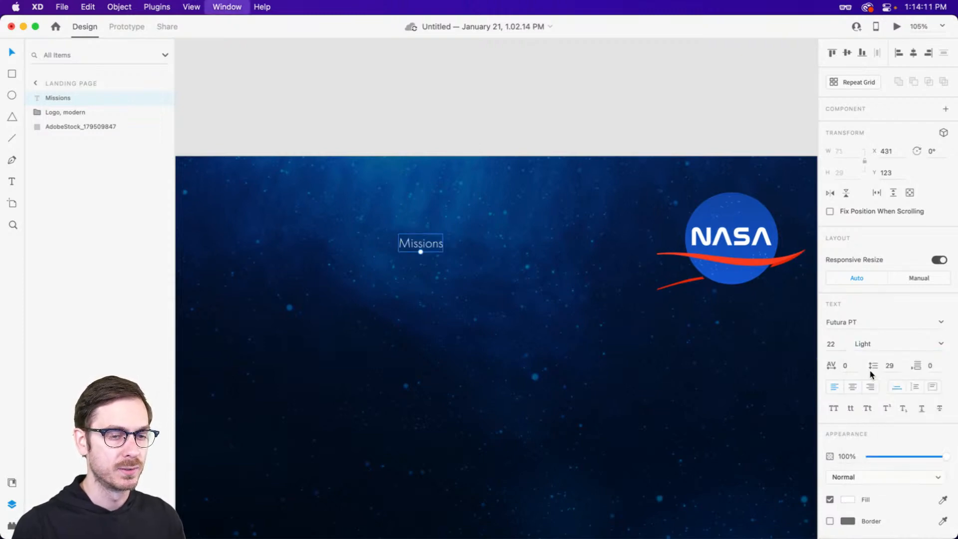
{"action": "key", "text": "super+b"}
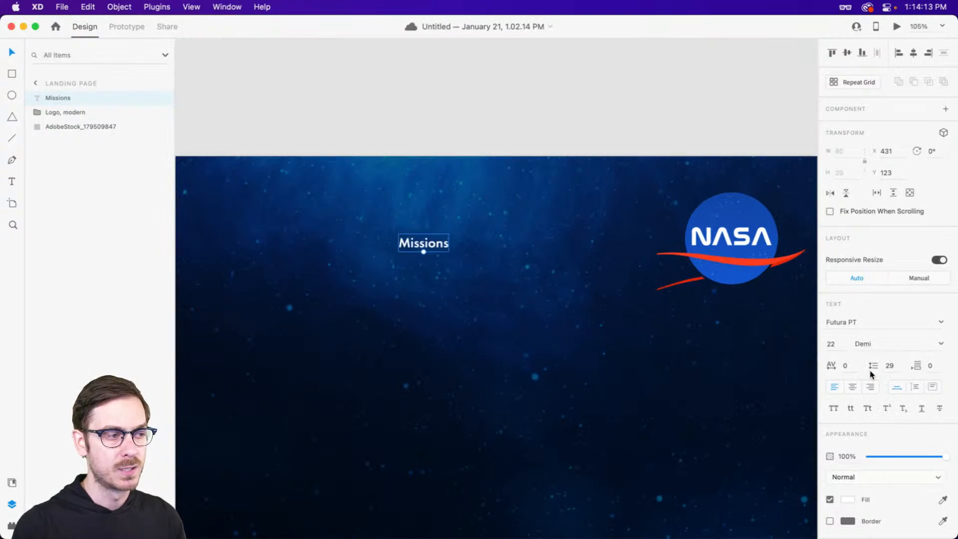
Move the Missions text farther from the logo, to about X 317, Y 122.
{"action": "scroll", "coordinate": [440, 292], "scroll_direction": "down", "scroll_amount": 3}
{"action": "left_click_drag", "start_coordinate": [427, 264], "coordinate": [424, 228]}
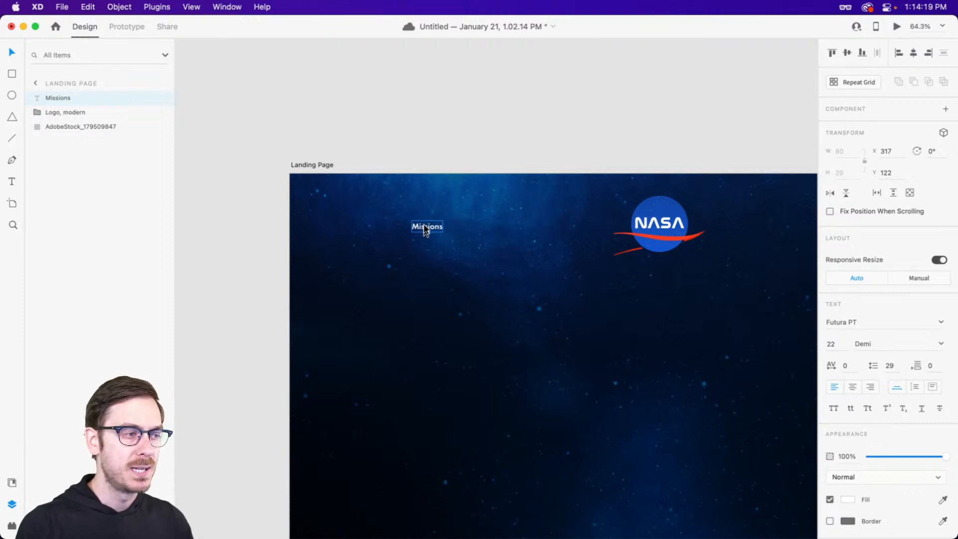
Try a loose copy of the Missions text reading "Galleries" at about X 494, Y 122, and undo the copy.
{"action": "key", "text": "alt"}
{"action": "left_click_drag", "start_coordinate": [436, 227], "coordinate": [493, 223]}
{"action": "double_click", "coordinate": [494, 225]}
{"action": "type", "text": "Galleries"}
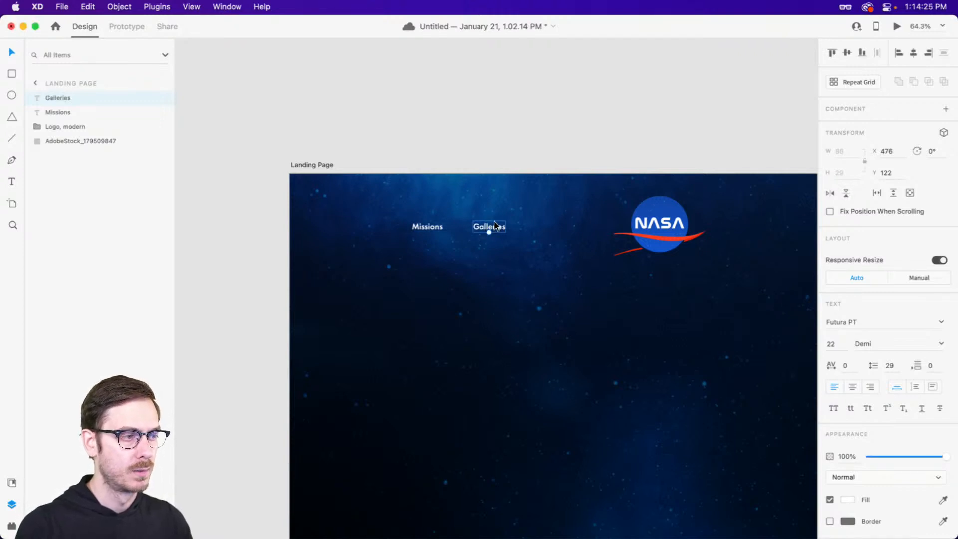
{"action": "left_click_drag", "start_coordinate": [493, 227], "coordinate": [494, 233]}
{"action": "scroll", "coordinate": [494, 233], "scroll_direction": "up", "scroll_amount": 5}
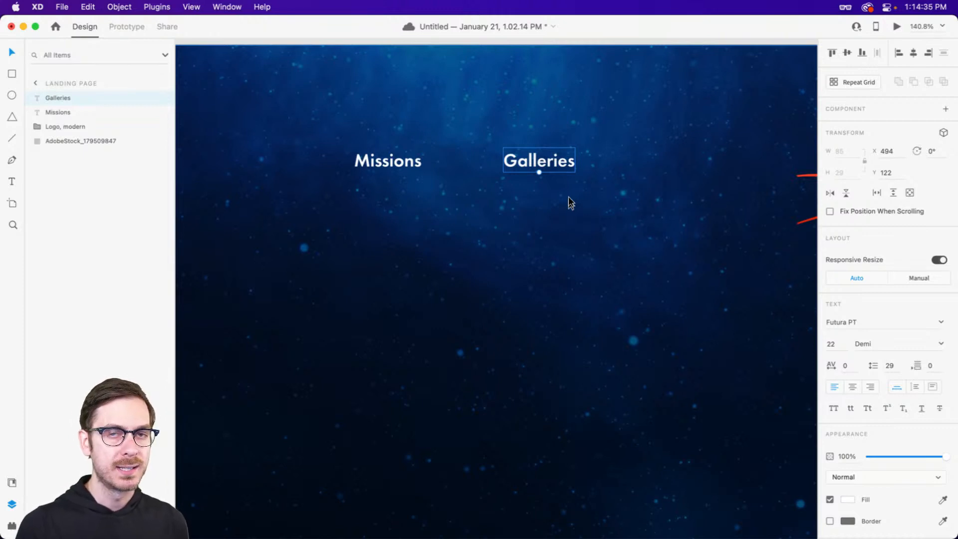
{"action": "key", "text": "super+z"}
{"action": "key", "text": "super+z"}
{"action": "key", "text": "super+z"}
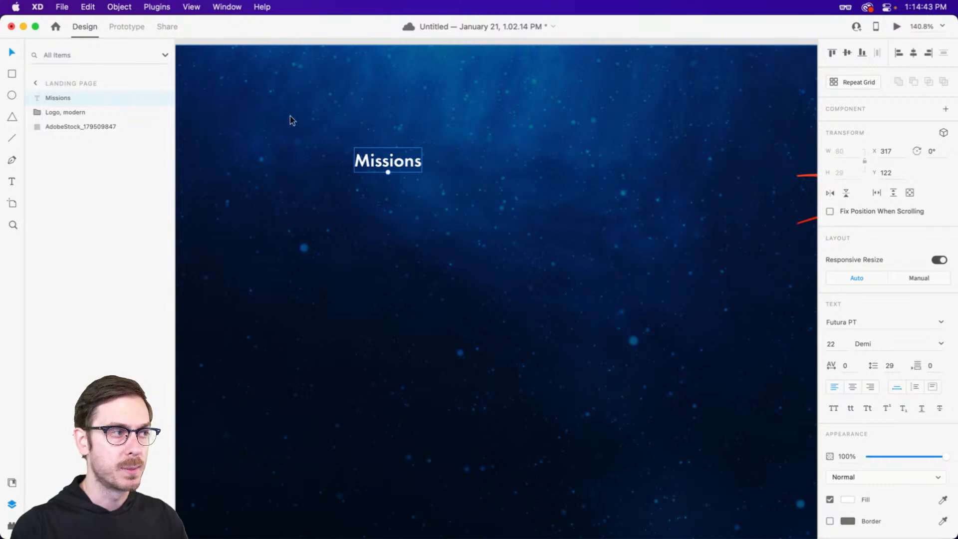
Group the Missions text under the name "Links" and make the group a horizontal stack.
{"action": "key", "text": "super+g"}
{"action": "double_click", "coordinate": [56, 98]}
{"action": "type", "text": "Links"}
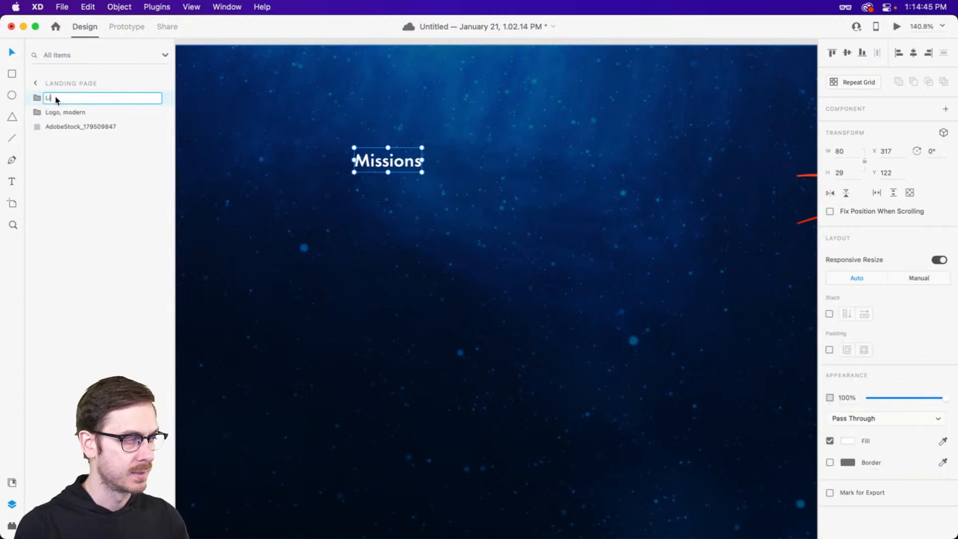
{"action": "key", "text": "Return"}
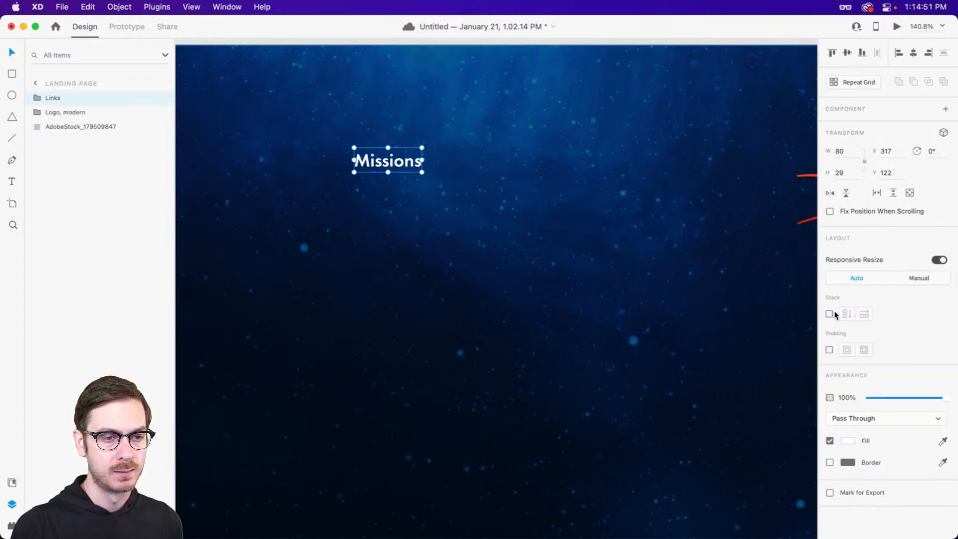
{"action": "left_click", "coordinate": [830, 314]}
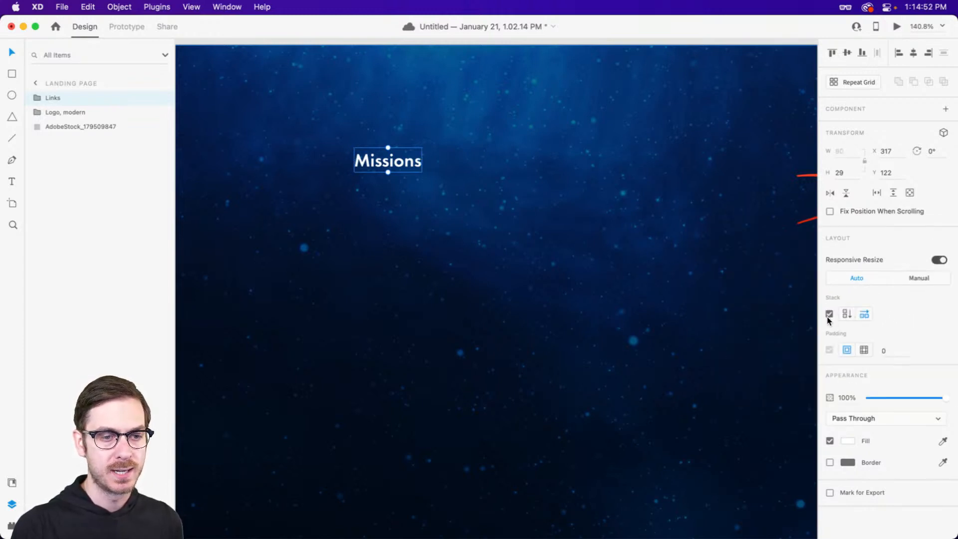
{"action": "left_click", "coordinate": [866, 316]}
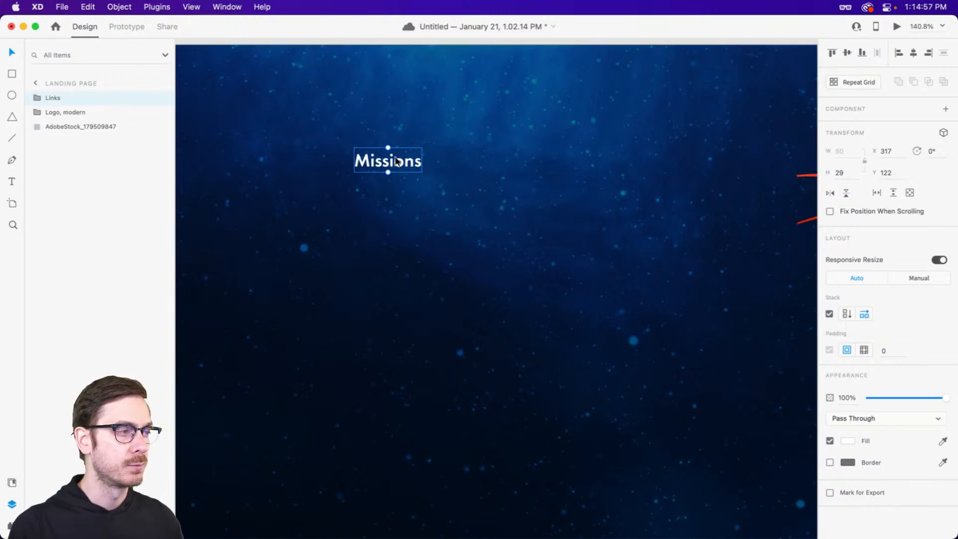
Duplicate the Missions text inside the Links stack and widen the spacing between the items to 73.
{"action": "double_click", "coordinate": [398, 161]}
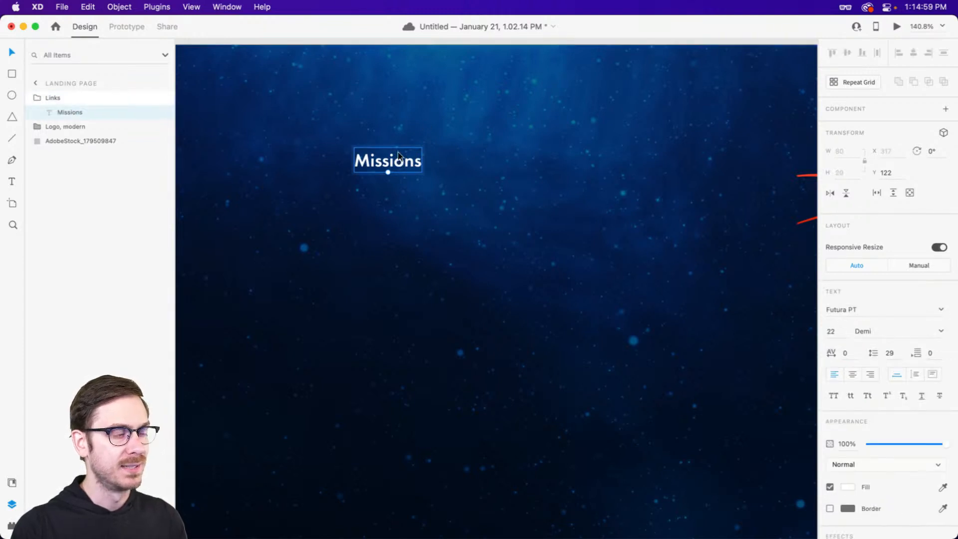
{"action": "key", "text": "super+d"}
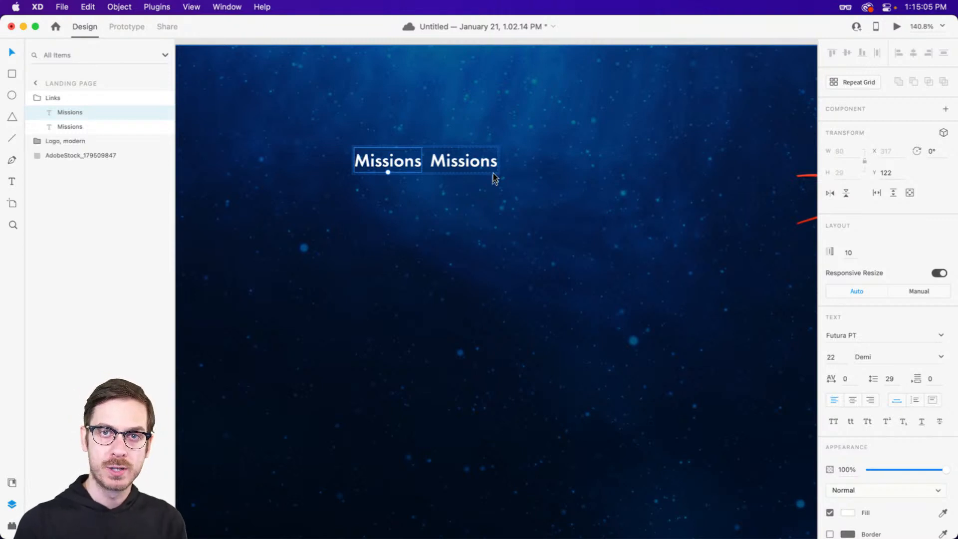
{"action": "mouse_move", "coordinate": [428, 163]}
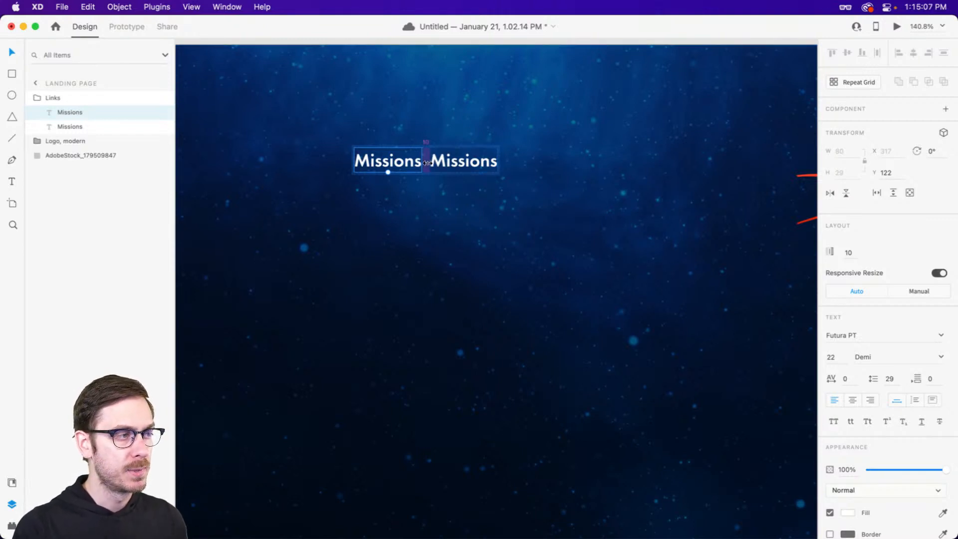
{"action": "left_click_drag", "start_coordinate": [426, 163], "coordinate": [479, 165]}
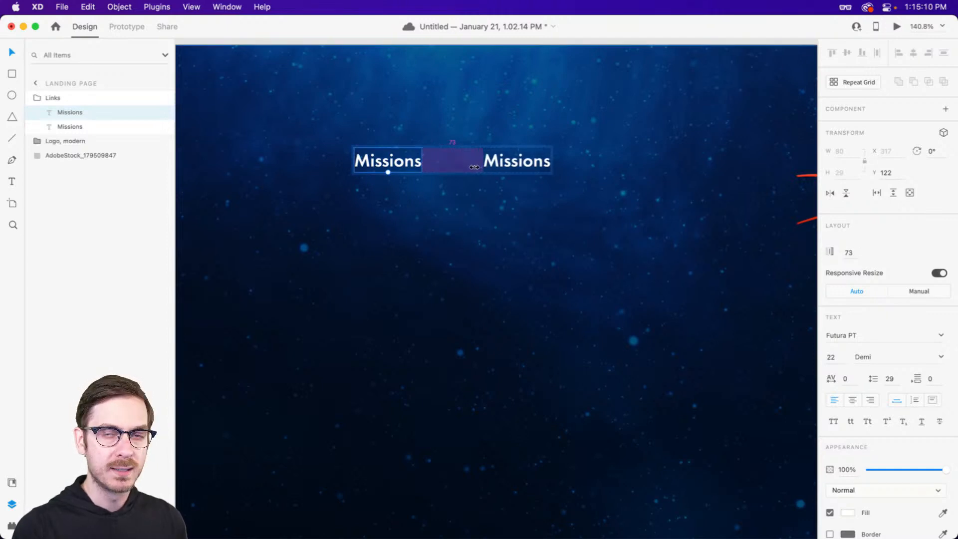
Change the second link in the Links stack to read "Galleries".
{"action": "double_click", "coordinate": [520, 166]}
{"action": "type", "text": "Galleries"}
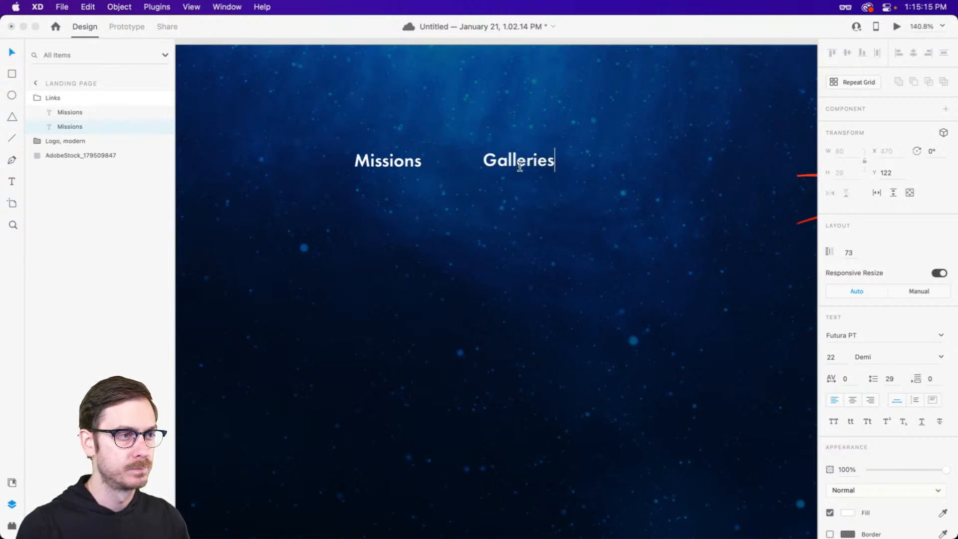
{"action": "key", "text": "Escape"}
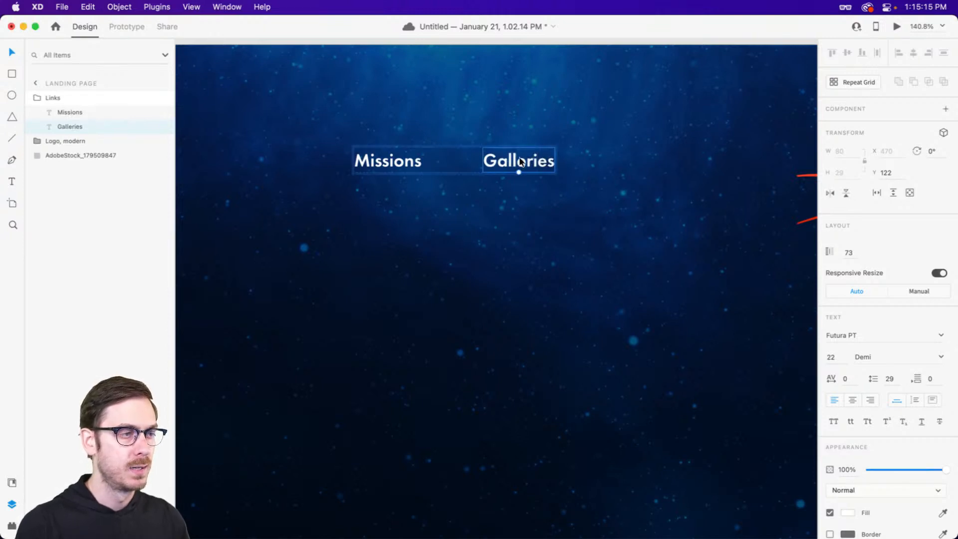
Duplicate the Galleries link in the stack and change the copy's text to "NASA TV".
{"action": "key", "text": "super+d"}
{"action": "double_click", "coordinate": [677, 160]}
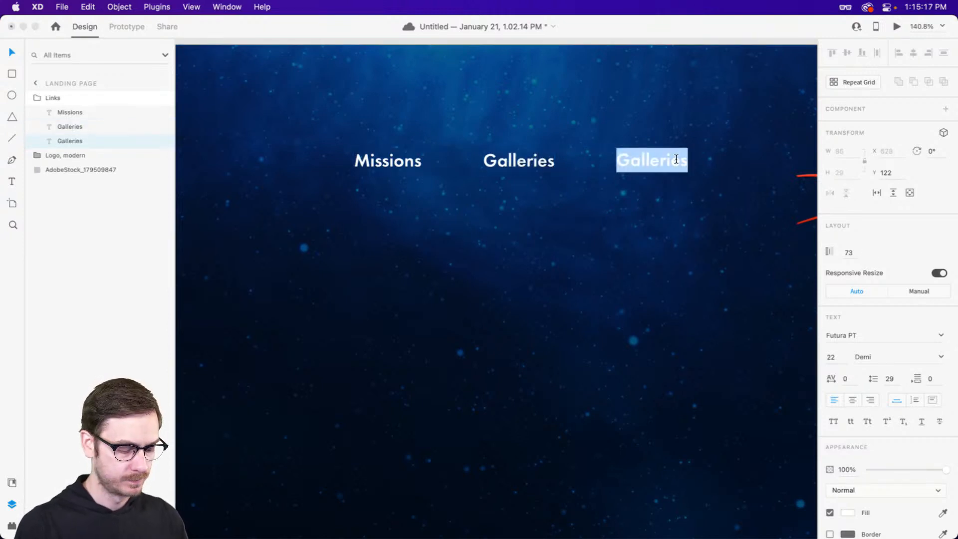
{"action": "type", "text": "NAVA"}
{"action": "key", "text": "BackSpace"}
{"action": "key", "text": "BackSpace"}
{"action": "type", "text": "SA TV"}
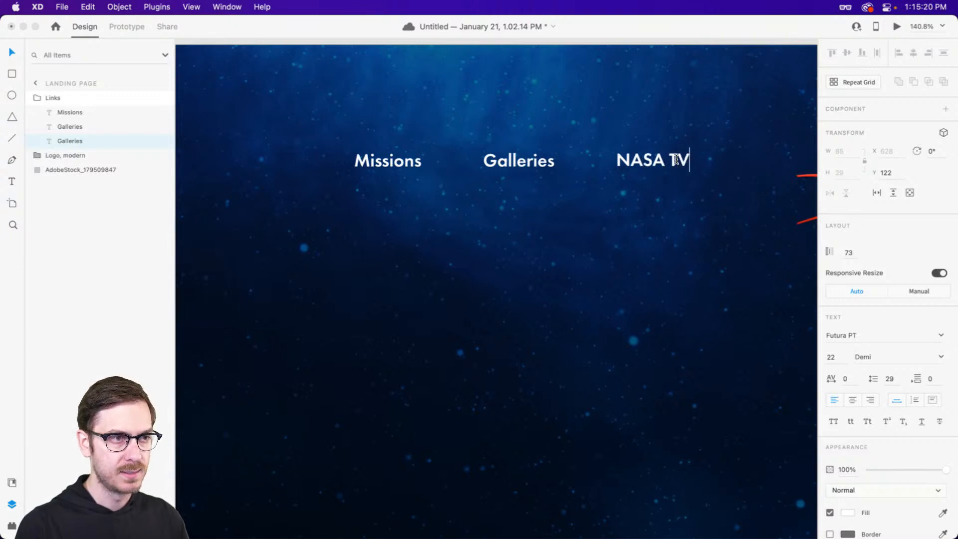
{"action": "key", "text": "Escape"}
{"action": "key", "text": "Escape"}
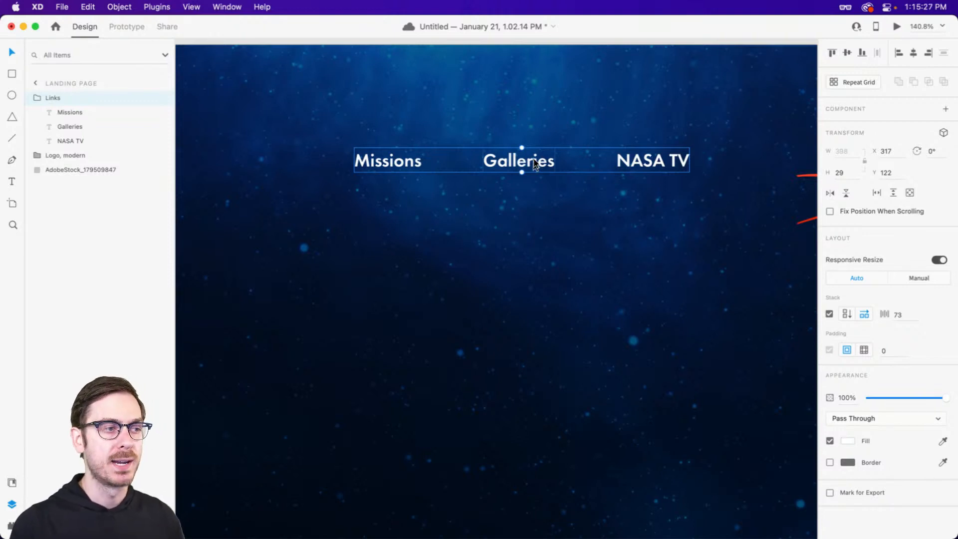
Add a horizontal guide through the logo's lettering and align the Links group with it at about X 367, Y 112.
{"action": "left_click_drag", "start_coordinate": [535, 163], "coordinate": [563, 165]}
{"action": "scroll", "coordinate": [529, 173], "scroll_direction": "down", "scroll_amount": 5}
{"action": "left_click_drag", "start_coordinate": [678, 105], "coordinate": [729, 166]}
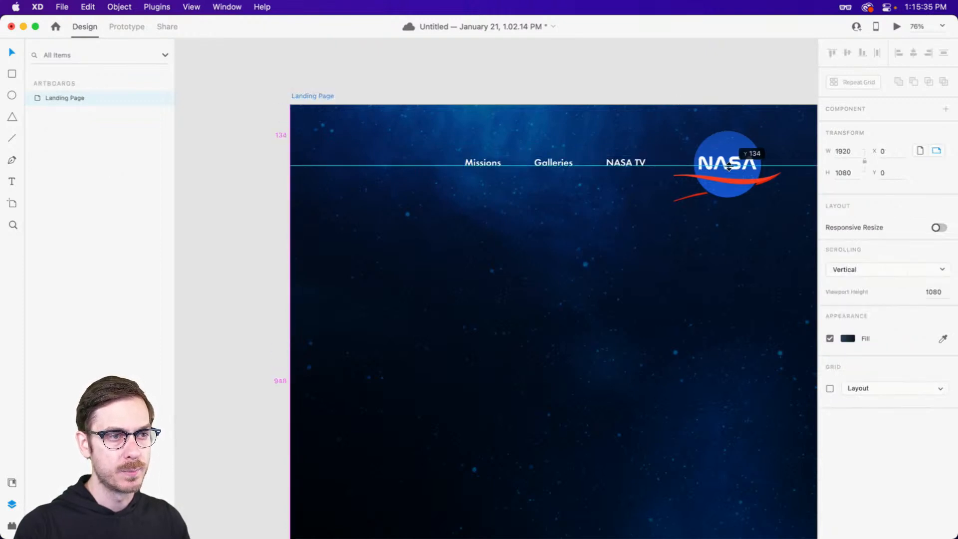
{"action": "left_click", "coordinate": [553, 164]}
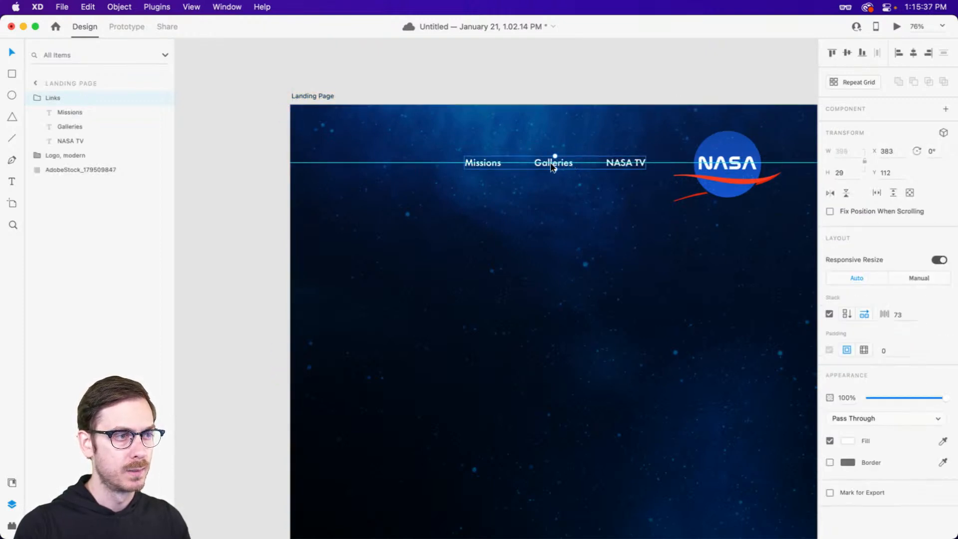
{"action": "left_click_drag", "start_coordinate": [553, 167], "coordinate": [545, 166]}
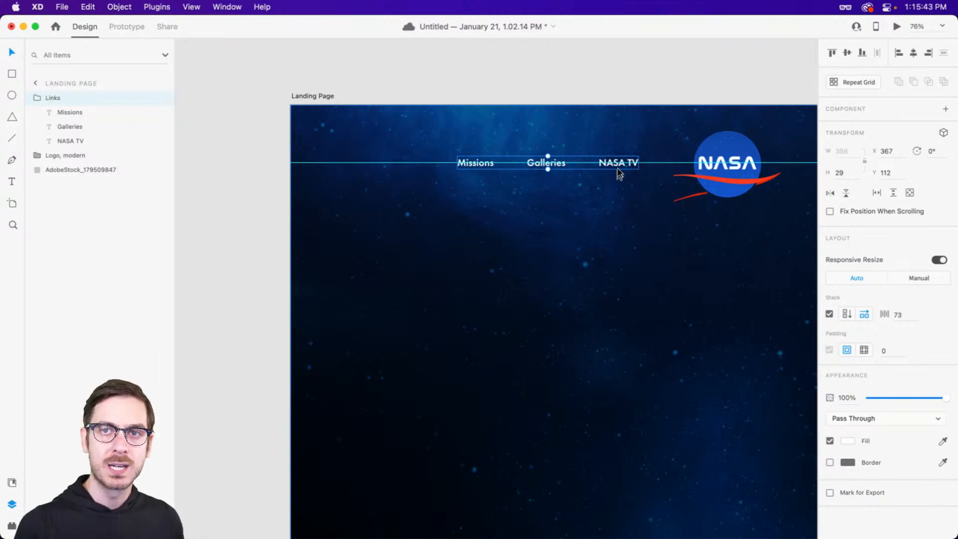
Switch to the Adobe Fonts page in Safari, look at the Nasalization font name, and return to Adobe XD.
{"action": "key", "text": "super+Tab"}
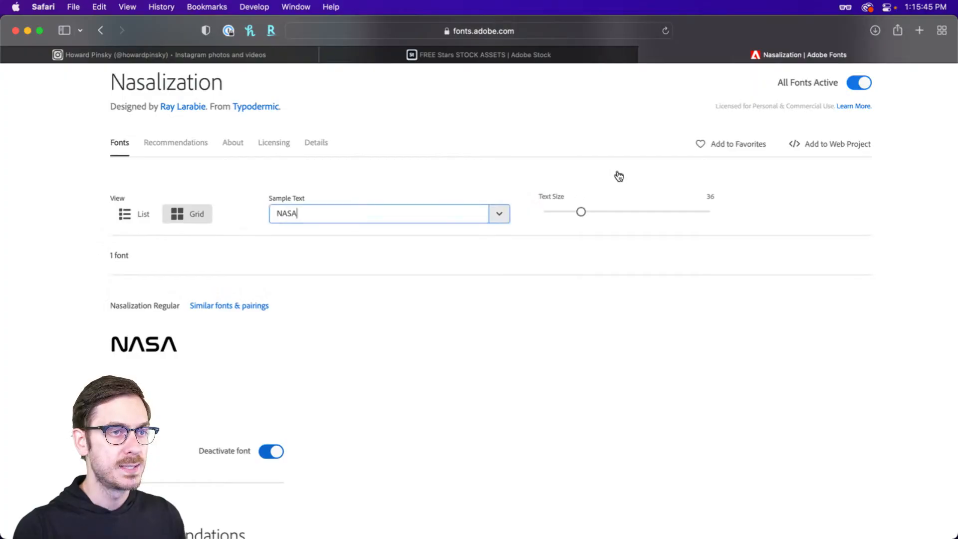
{"action": "scroll", "coordinate": [449, 193], "scroll_direction": "up", "scroll_amount": 3}
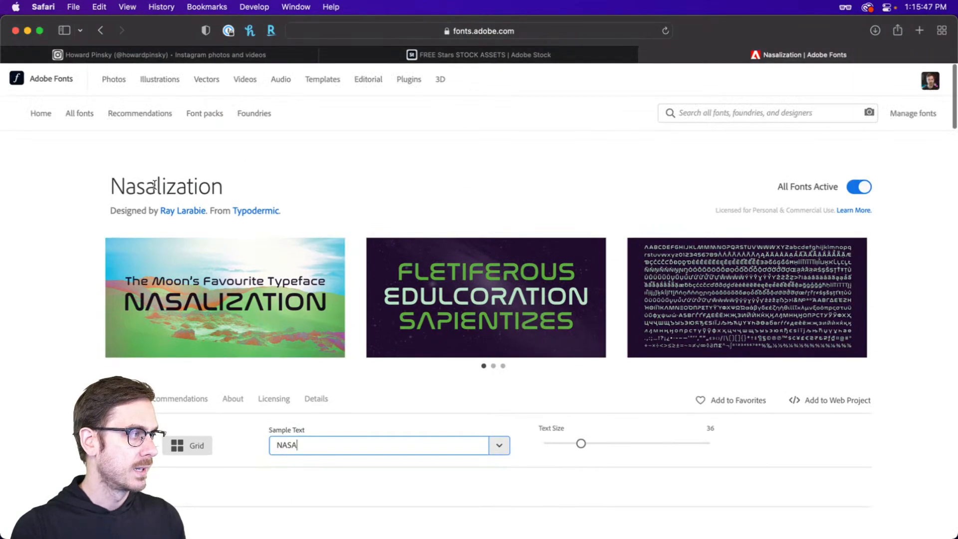
{"action": "left_click_drag", "start_coordinate": [118, 189], "coordinate": [232, 203]}
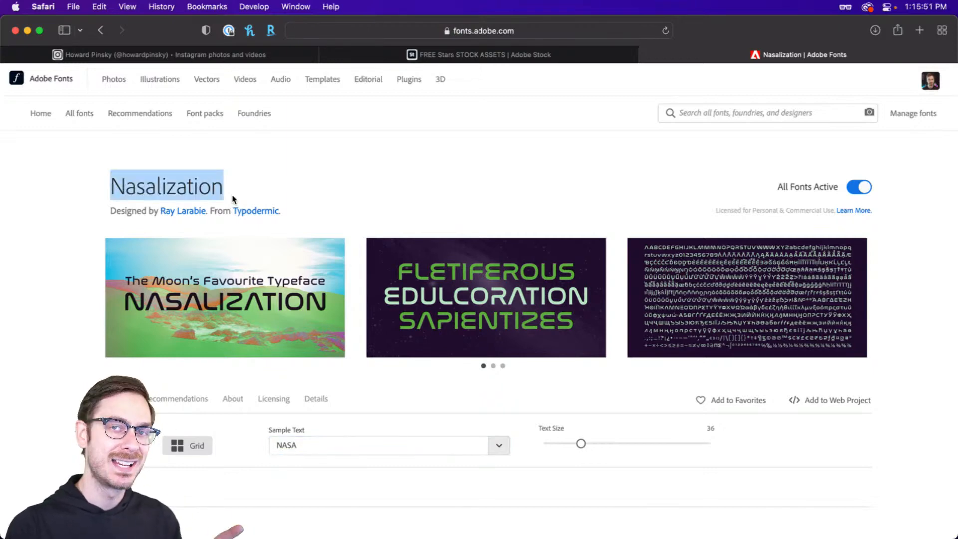
{"action": "left_click", "coordinate": [249, 194]}
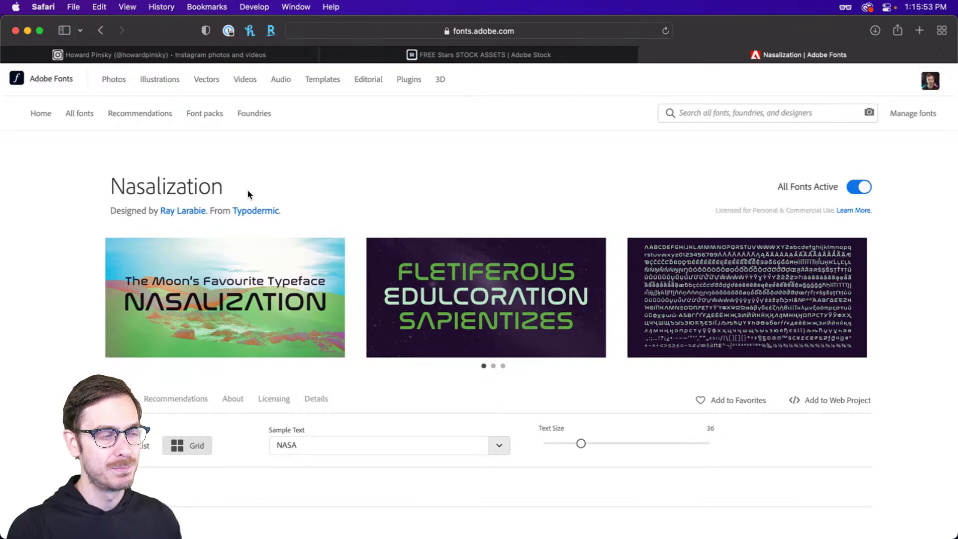
{"action": "key", "text": "super+Tab"}
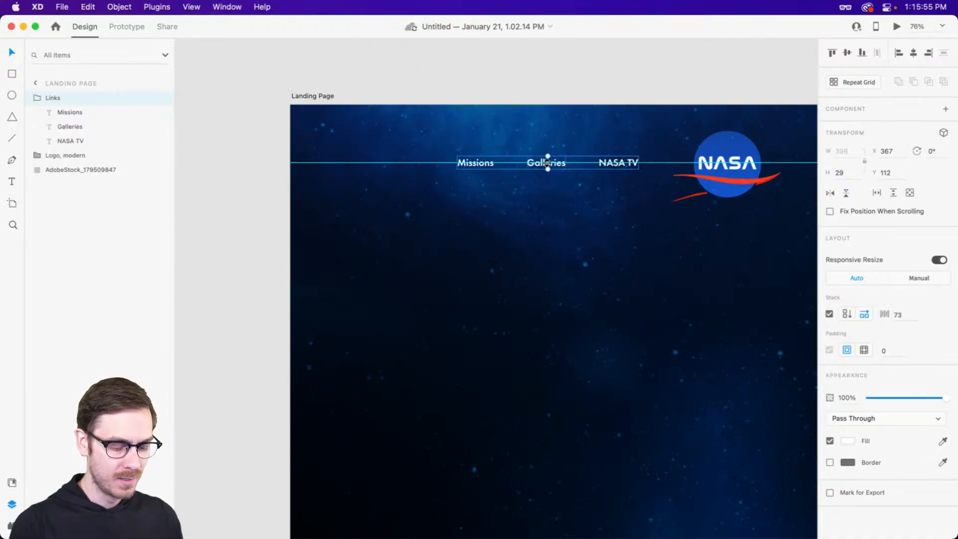
Draw a 12 by 12 circle between Missions and Galleries inside the Links stack and remove its border.
{"action": "scroll", "coordinate": [548, 163], "scroll_direction": "up", "scroll_amount": 5}
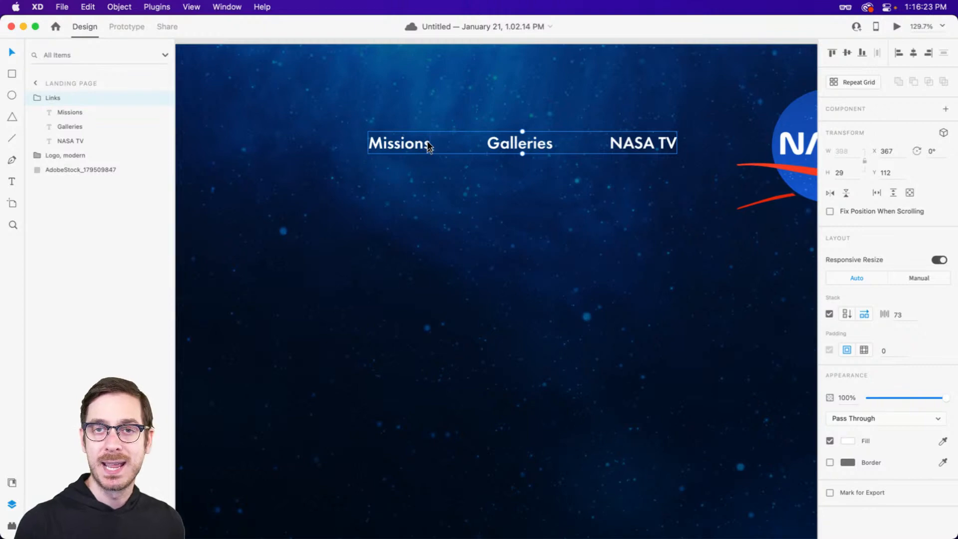
{"action": "double_click", "coordinate": [429, 144]}
{"action": "scroll", "coordinate": [443, 132], "scroll_direction": "up", "scroll_amount": 5}
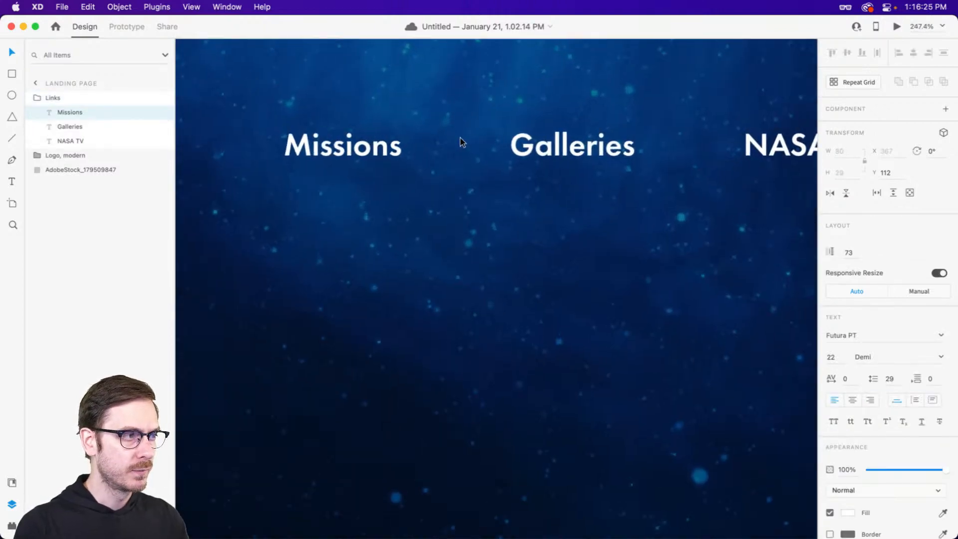
{"action": "mouse_move", "coordinate": [444, 128]}
{"action": "left_mouse_down"}
{"action": "mouse_move", "coordinate": [469, 149]}
{"action": "mouse_move", "coordinate": [457, 145]}
{"action": "left_mouse_up"}
{"action": "key", "text": "v"}
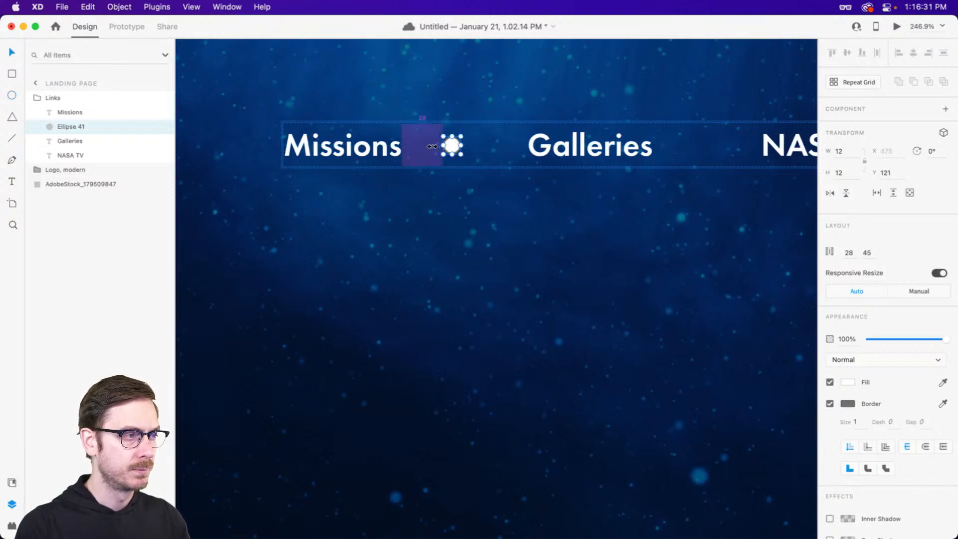
{"action": "left_click", "coordinate": [830, 405]}
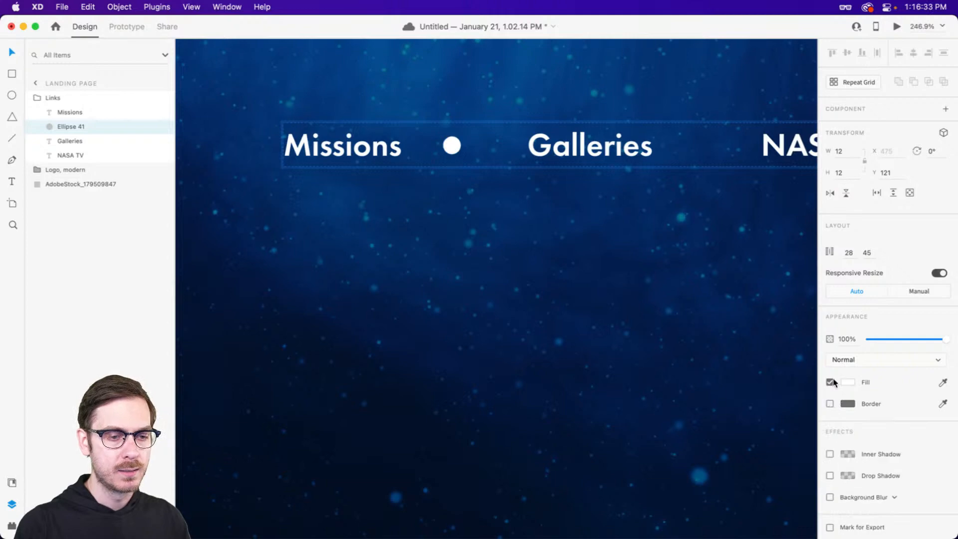
Change the fill of the dot between Missions and Galleries to the pale beige #EAE0D2.
{"action": "left_click", "coordinate": [848, 382]}
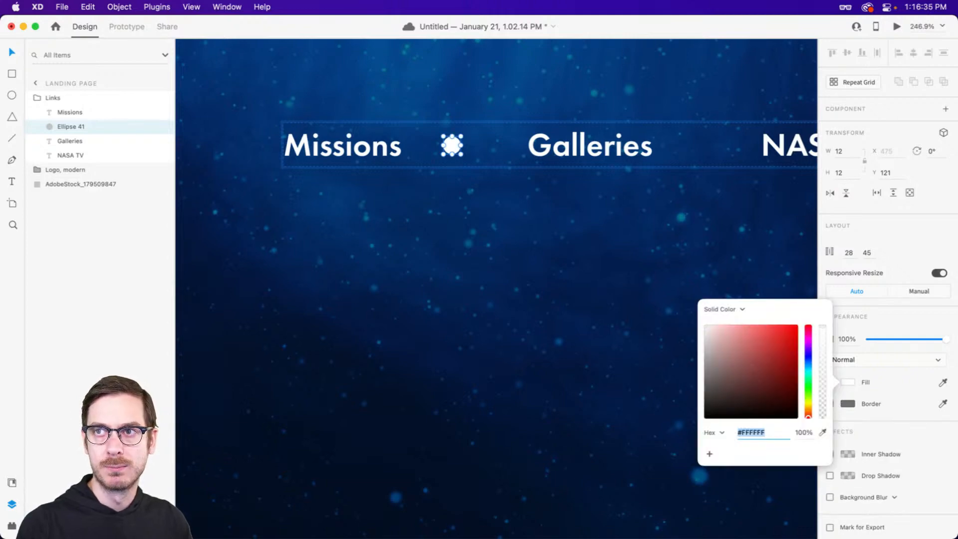
{"action": "scroll", "coordinate": [873, 460], "scroll_direction": "down", "scroll_amount": 1}
{"action": "left_click", "coordinate": [812, 367]}
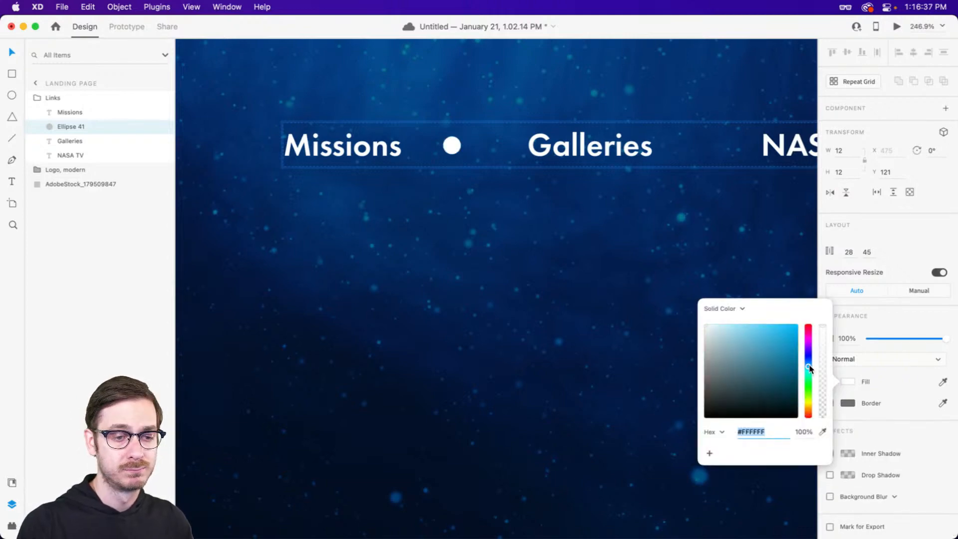
{"action": "left_click", "coordinate": [720, 331]}
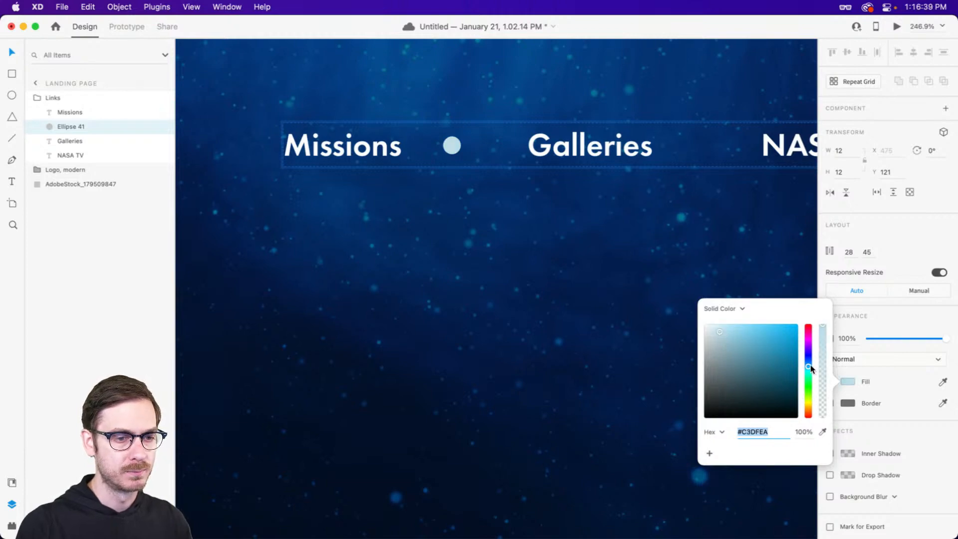
{"action": "left_click_drag", "start_coordinate": [810, 366], "coordinate": [811, 408]}
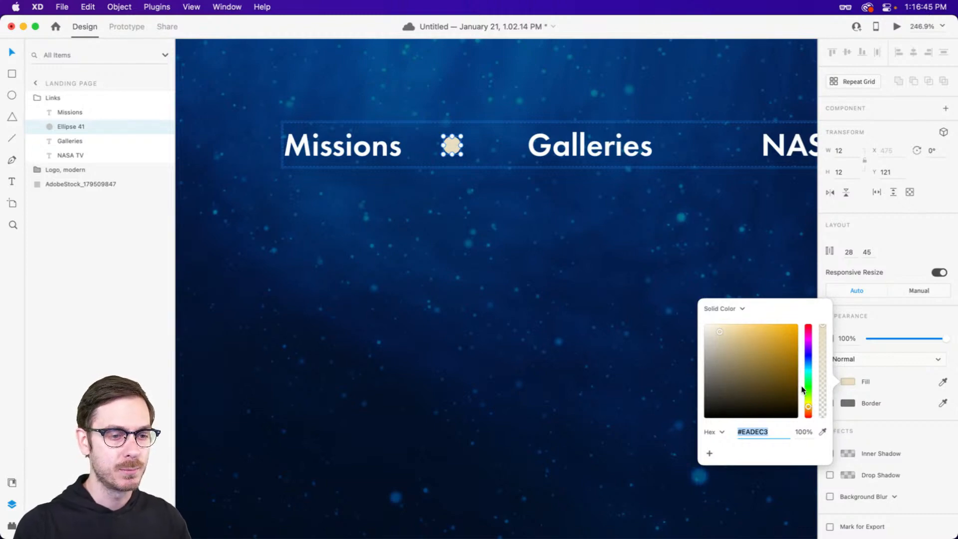
{"action": "left_click_drag", "start_coordinate": [809, 406], "coordinate": [809, 408]}
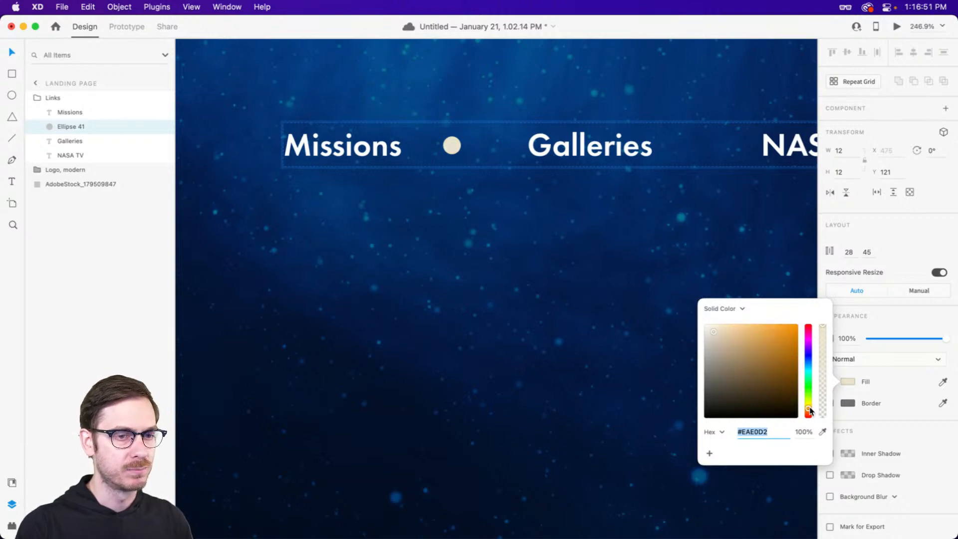
{"action": "left_click", "coordinate": [903, 318]}
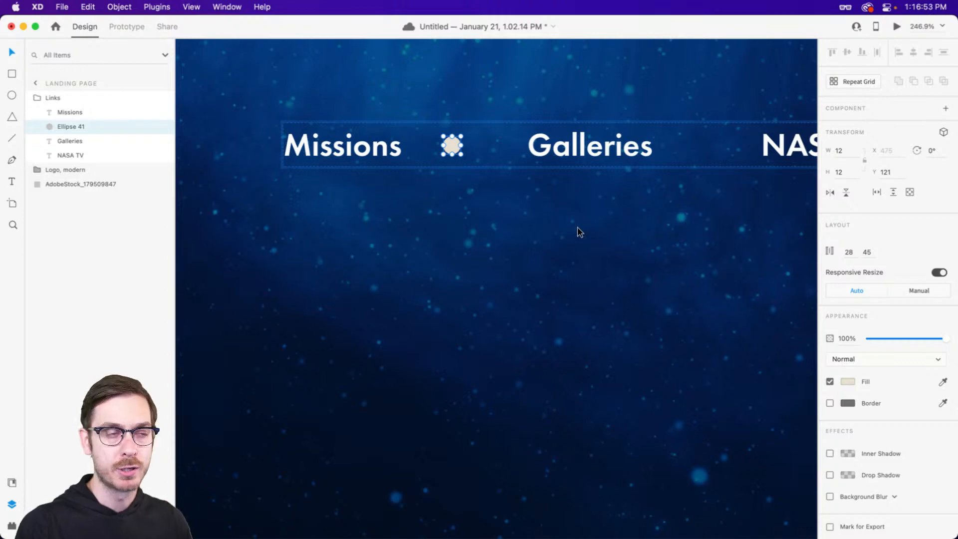
Duplicate the beige dot and place one of the two between Galleries and NASA TV in the stack.
{"action": "scroll", "coordinate": [577, 227], "scroll_direction": "right", "scroll_amount": 3}
{"action": "key", "text": "super+d"}
{"action": "left_click_drag", "start_coordinate": [467, 145], "coordinate": [700, 145]}
Change the fill of the dot between Galleries and NASA TV to the light orange #F0CEA6.
{"action": "left_click", "coordinate": [848, 382]}
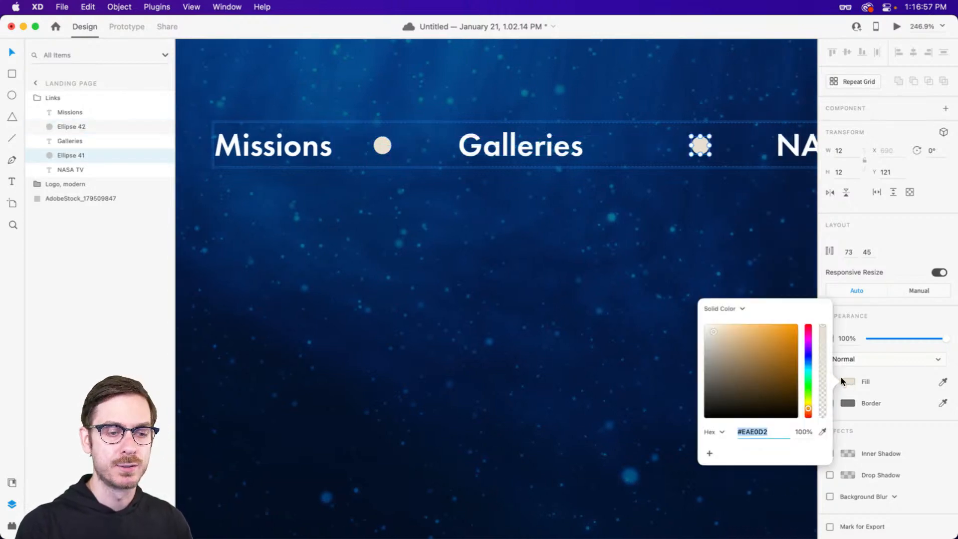
{"action": "left_click", "coordinate": [733, 331]}
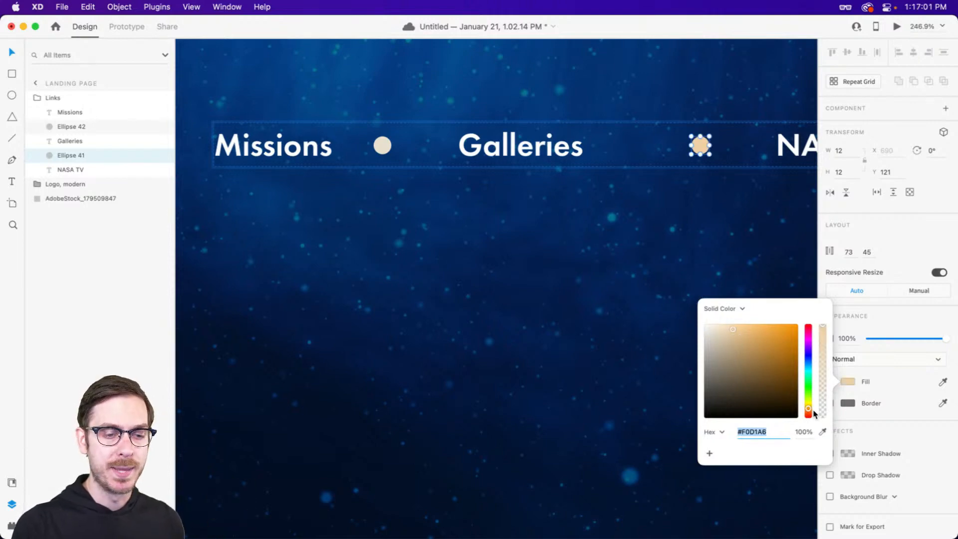
{"action": "left_click_drag", "start_coordinate": [809, 408], "coordinate": [809, 409]}
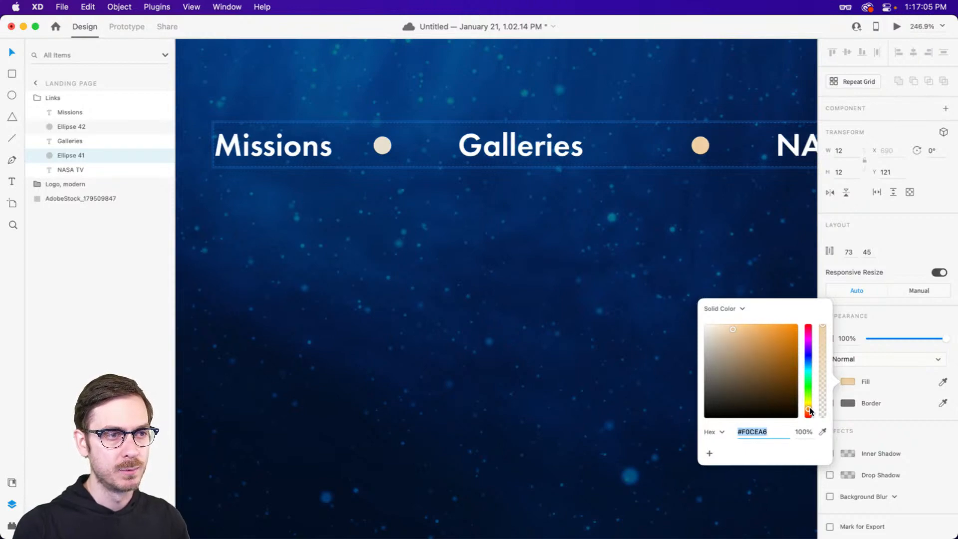
{"action": "scroll", "coordinate": [535, 124], "scroll_direction": "down", "scroll_amount": 5}
{"action": "scroll", "coordinate": [535, 128], "scroll_direction": "up", "scroll_amount": 3}
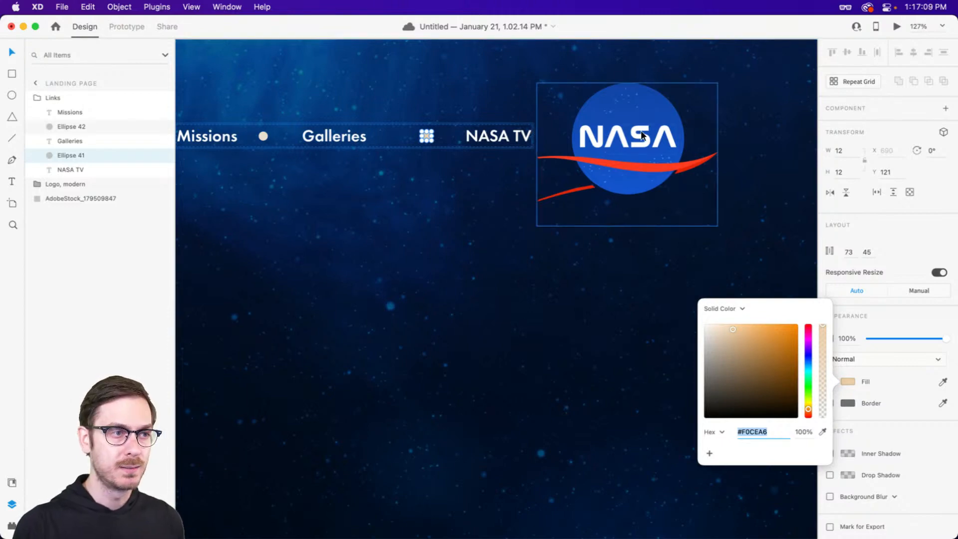
{"action": "scroll", "coordinate": [645, 109], "scroll_direction": "up", "scroll_amount": 5}
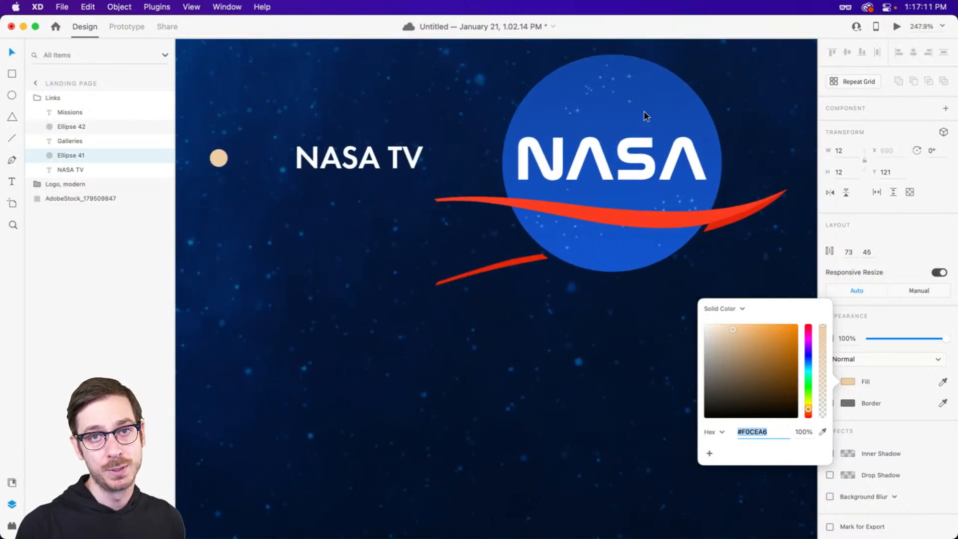
{"action": "left_click", "coordinate": [444, 154]}
Select the whole Links stack and set a uniform spacing of 48 between its items.
{"action": "scroll", "coordinate": [406, 143], "scroll_direction": "left", "scroll_amount": 4}
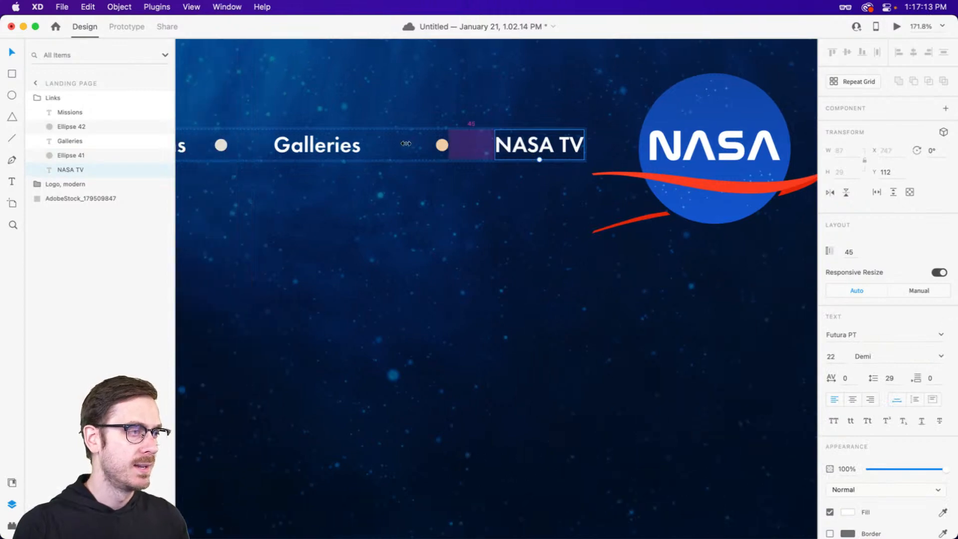
{"action": "left_click", "coordinate": [326, 144]}
{"action": "scroll", "coordinate": [324, 144], "scroll_direction": "left", "scroll_amount": 4}
{"action": "left_click", "coordinate": [118, 99]}
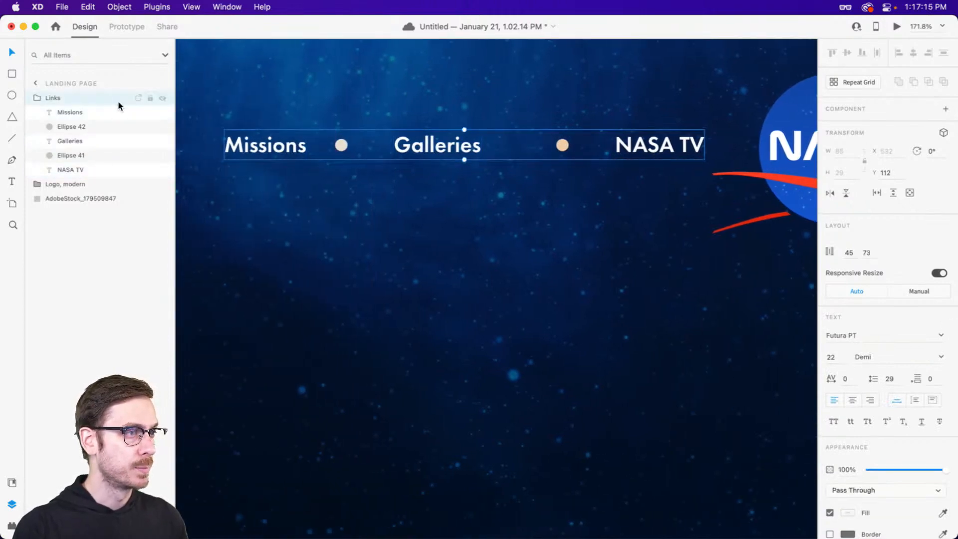
{"action": "left_click", "coordinate": [902, 319]}
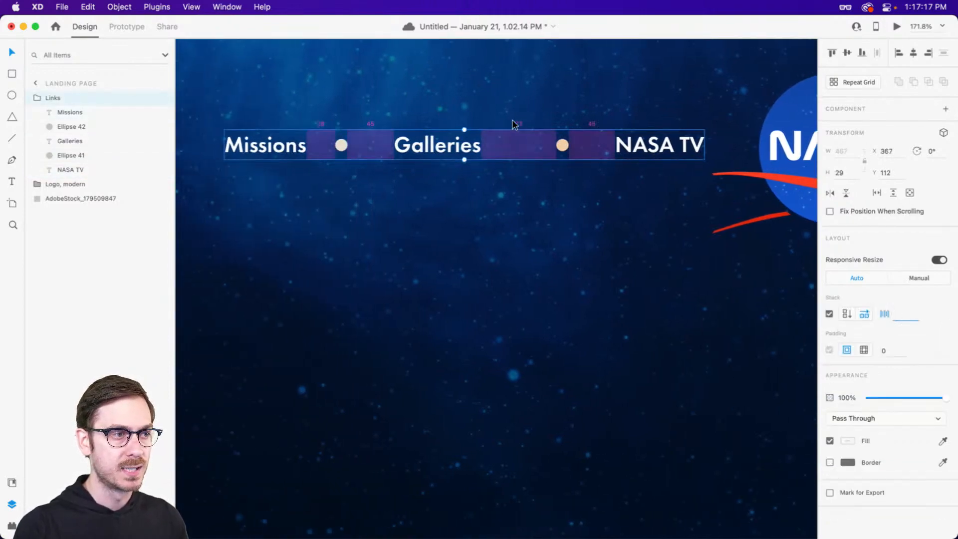
{"action": "type", "text": "4"}
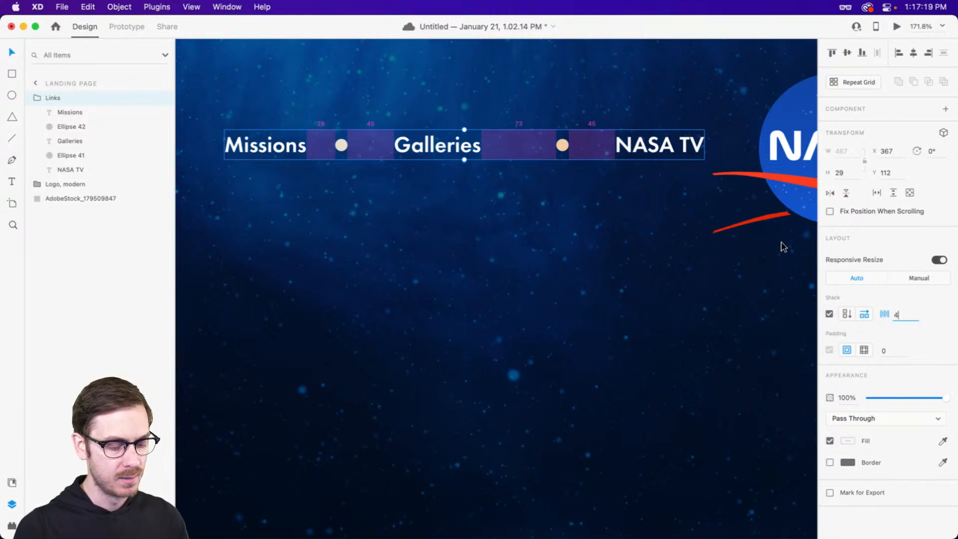
{"action": "type", "text": "8"}
{"action": "key", "text": "Return"}
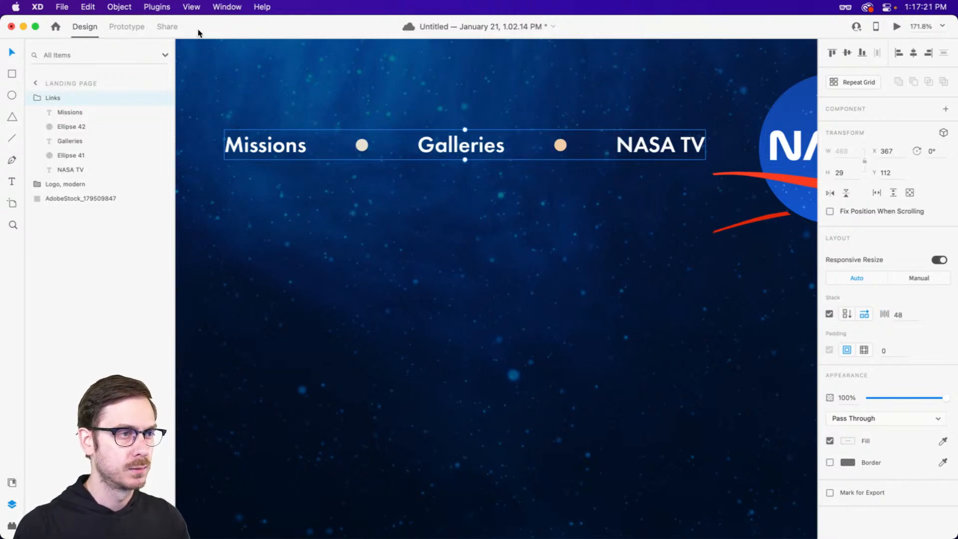
Set the spacing between all items in the Links stack to 56.
{"action": "scroll", "coordinate": [437, 155], "scroll_direction": "down", "scroll_amount": 5}
{"action": "left_click", "coordinate": [903, 316]}
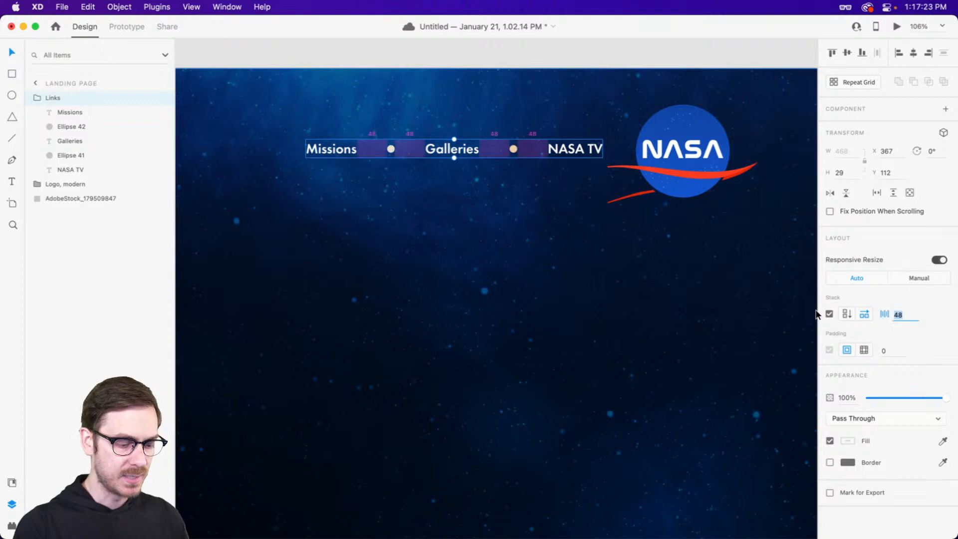
{"action": "type", "text": "56"}
{"action": "key", "text": "Return"}
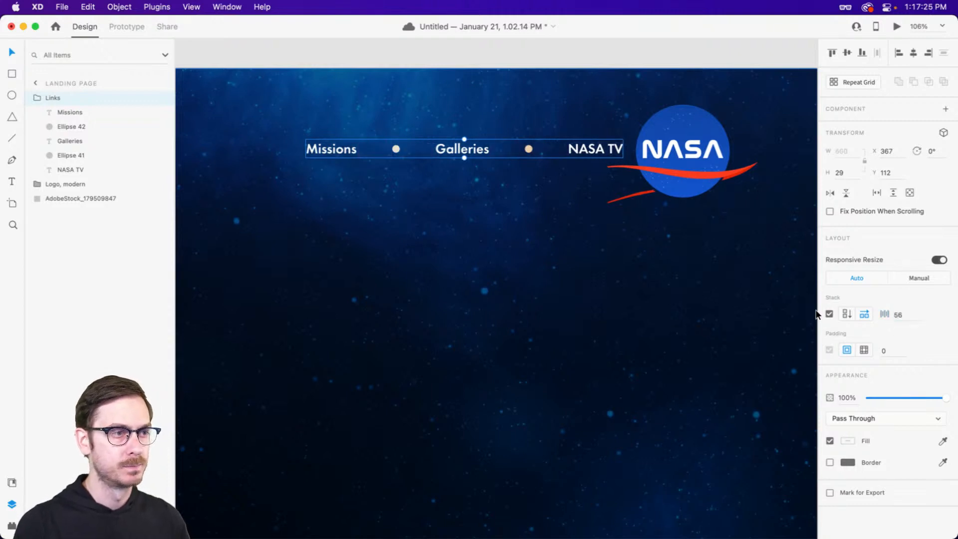
Move the Links group away from the NASA logo to X 303, keeping it at Y 112.
{"action": "left_click_drag", "start_coordinate": [594, 149], "coordinate": [554, 146]}
{"action": "scroll", "coordinate": [548, 152], "scroll_direction": "down", "scroll_amount": 4}
{"action": "scroll", "coordinate": [548, 153], "scroll_direction": "down", "scroll_amount": 1}
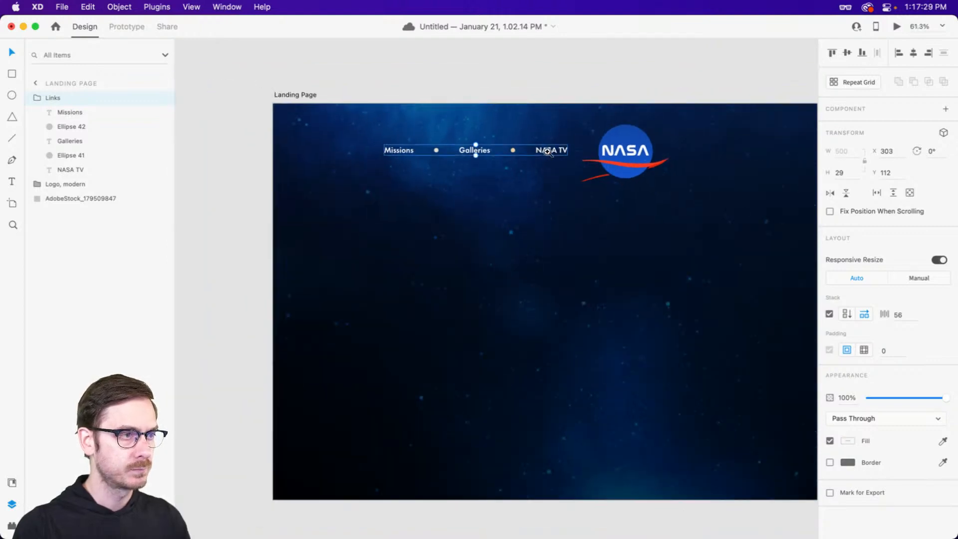
Duplicate the Links group to the other side of the NASA logo, at X 1117 and Y 112.
{"action": "scroll", "coordinate": [548, 153], "scroll_direction": "right", "scroll_amount": 5}
{"action": "scroll", "coordinate": [444, 151], "scroll_direction": "left", "scroll_amount": 4}
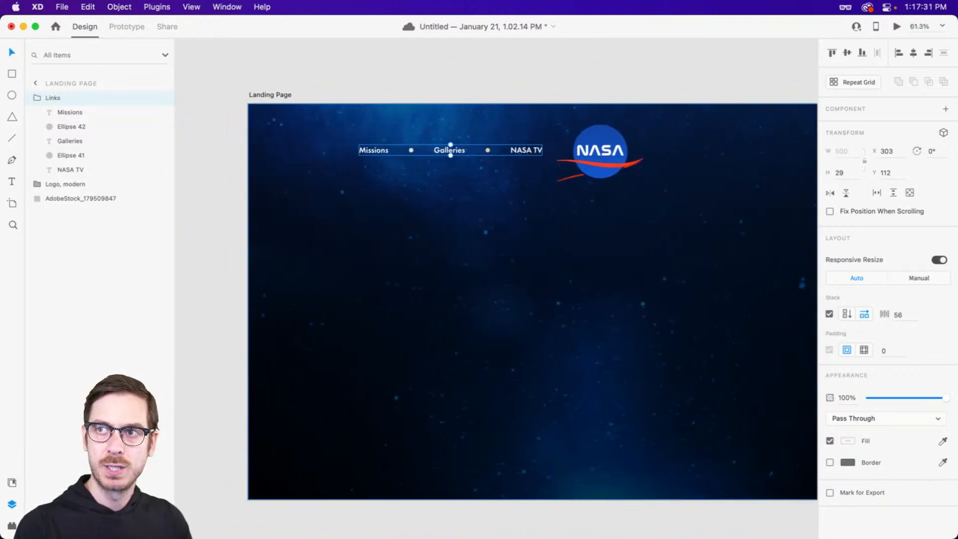
{"action": "left_click_drag", "start_coordinate": [376, 149], "coordinate": [674, 151]}
{"action": "scroll", "coordinate": [673, 152], "scroll_direction": "right", "scroll_amount": 3}
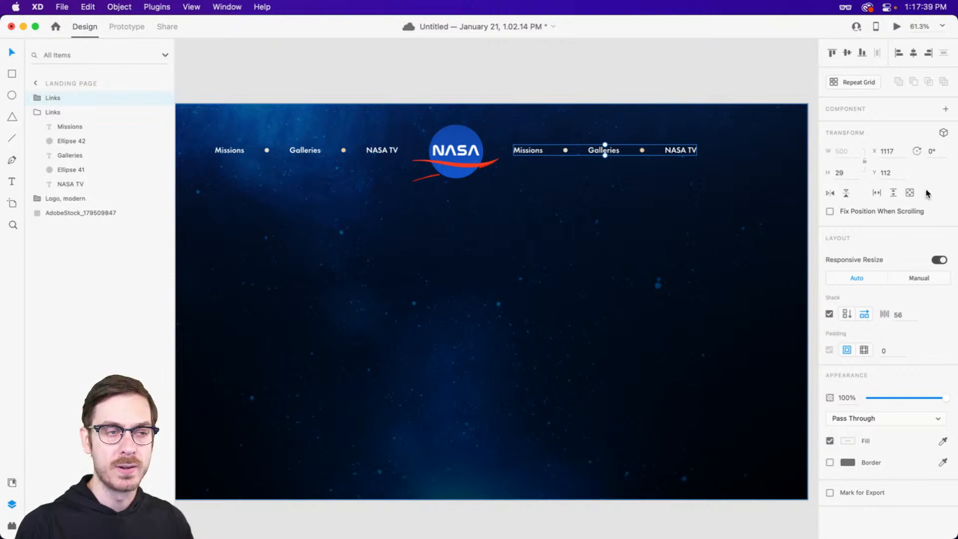
Change the Missions text in the copied Links group to "Downloads".
{"action": "double_click", "coordinate": [529, 150]}
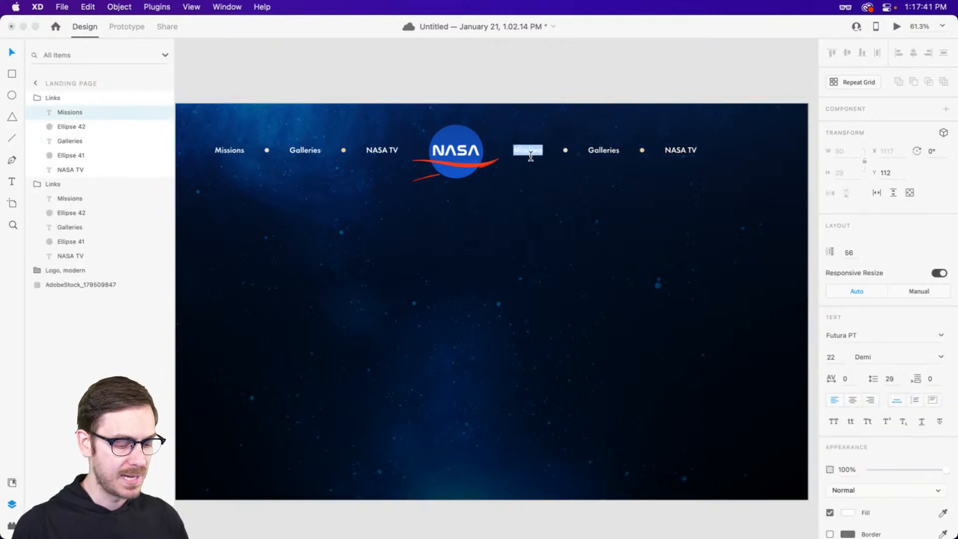
{"action": "type", "text": "Downloads"}
{"action": "key", "text": "Escape"}
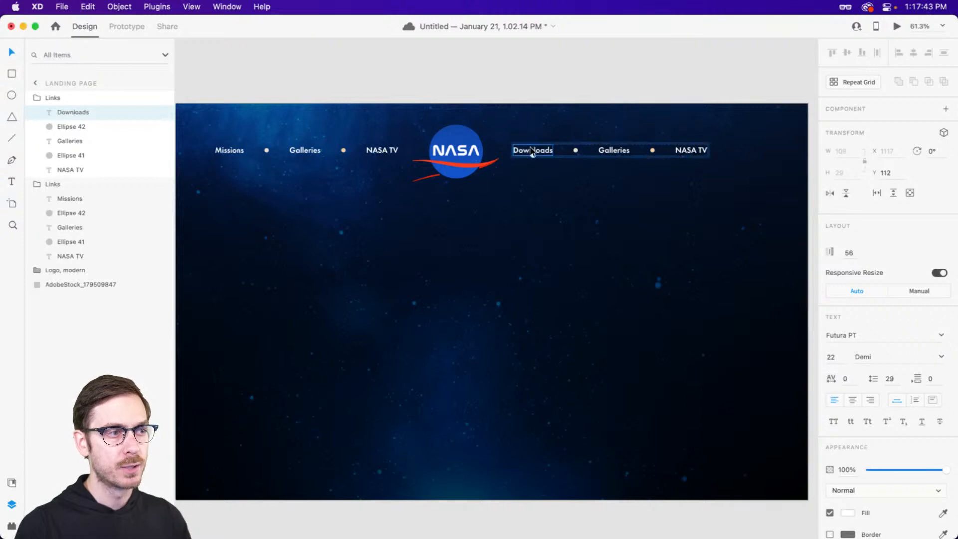
Recolour the dot after Downloads in the copied Links group to coral red, fill #DD654F.
{"action": "scroll", "coordinate": [641, 134], "scroll_direction": "up", "scroll_amount": 5}
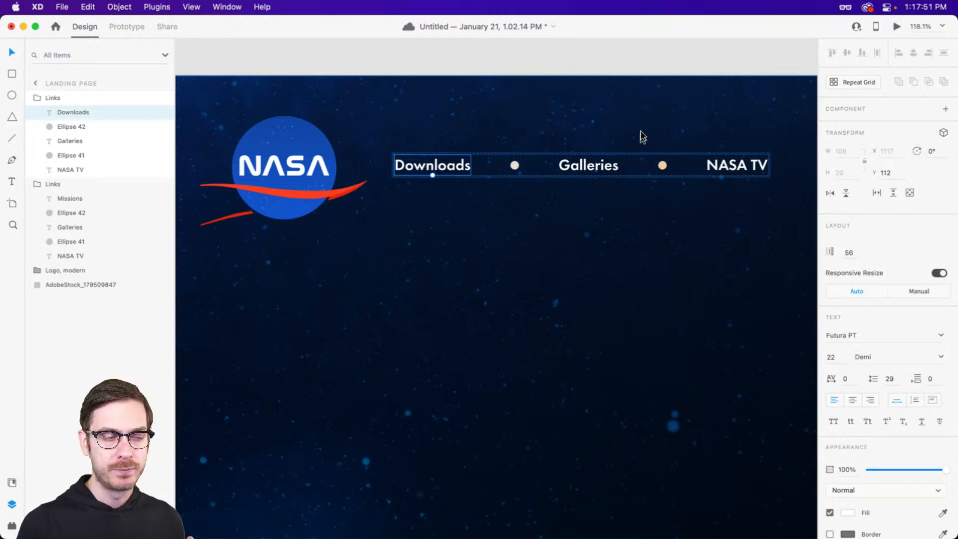
{"action": "left_click", "coordinate": [515, 166]}
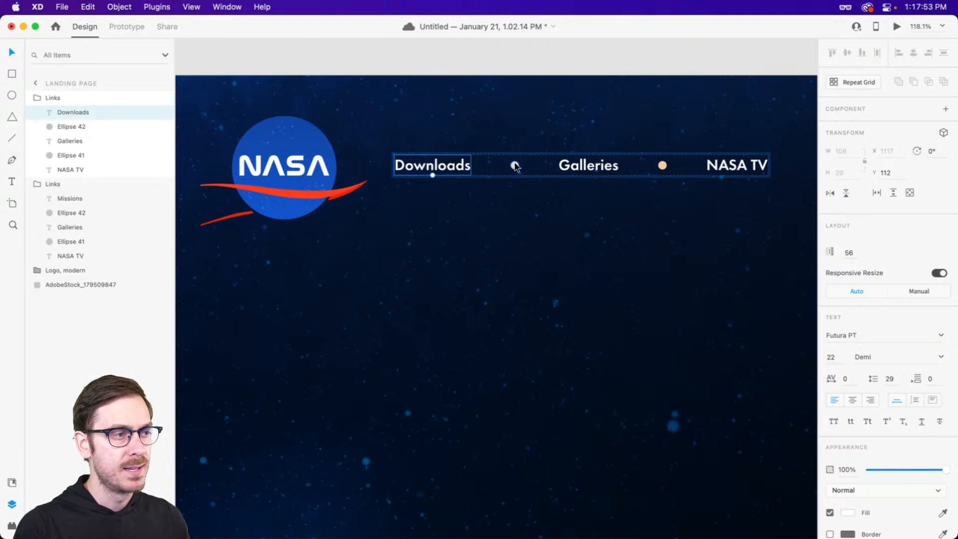
{"action": "left_click", "coordinate": [847, 382]}
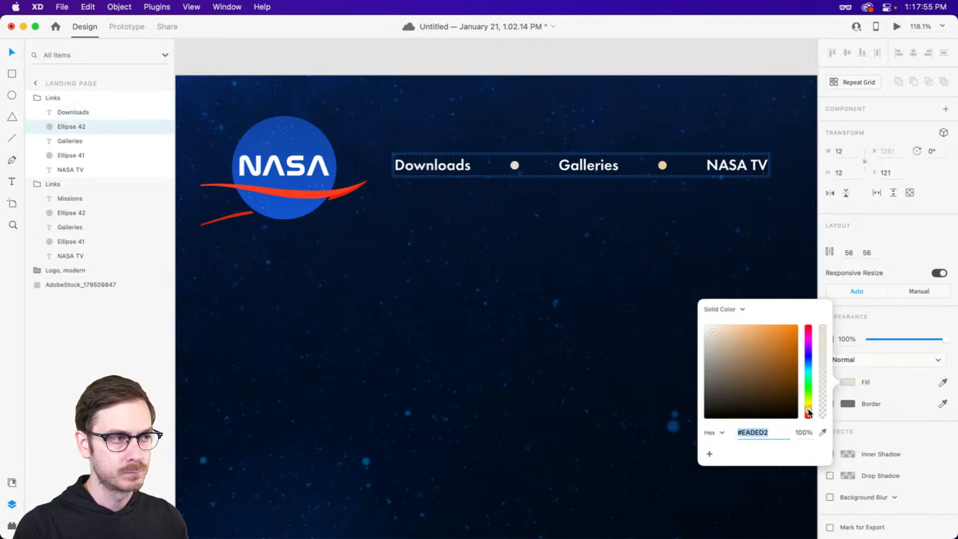
{"action": "left_click", "coordinate": [761, 329]}
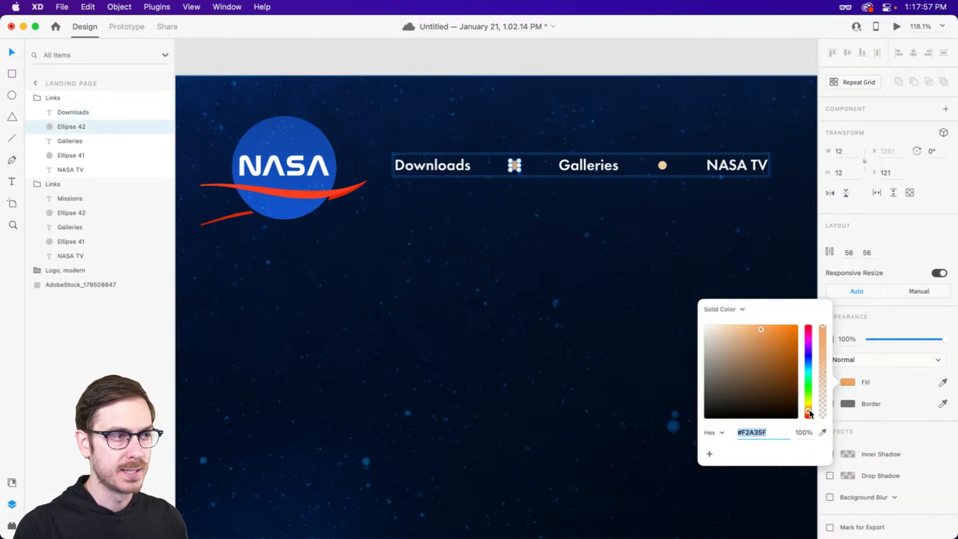
{"action": "left_click_drag", "start_coordinate": [809, 411], "coordinate": [810, 418]}
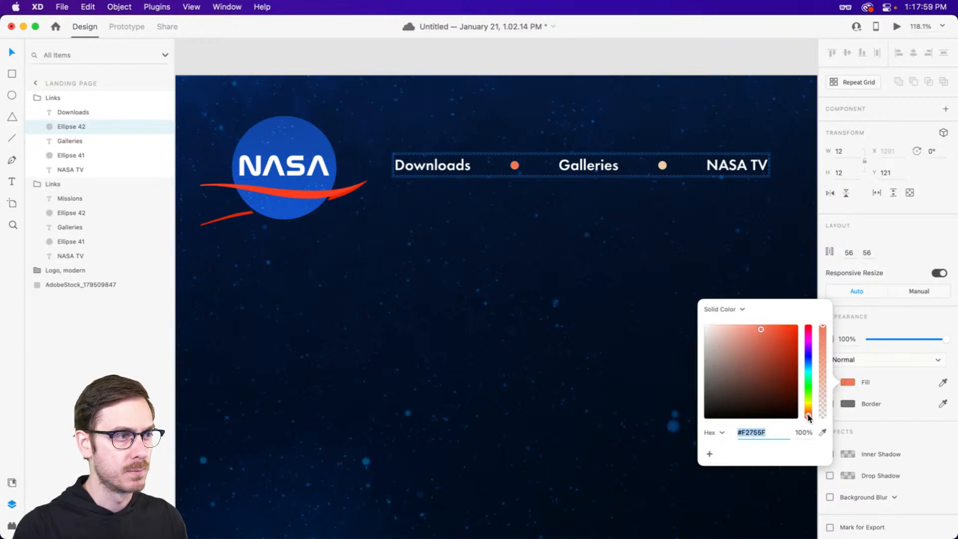
{"action": "left_click", "coordinate": [765, 337]}
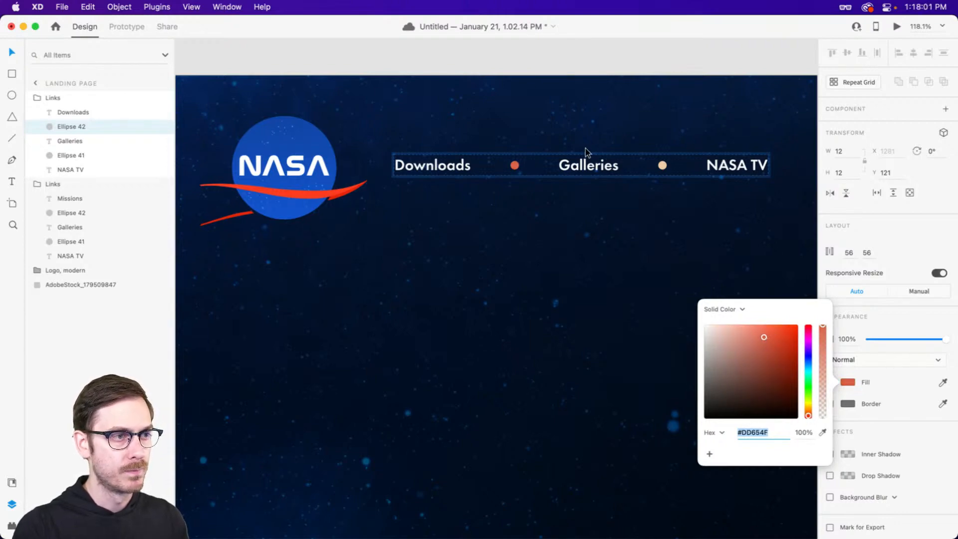
Change the Galleries text in the copied Links group to "STEM Edu".
{"action": "left_click", "coordinate": [589, 164]}
{"action": "double_click", "coordinate": [589, 163]}
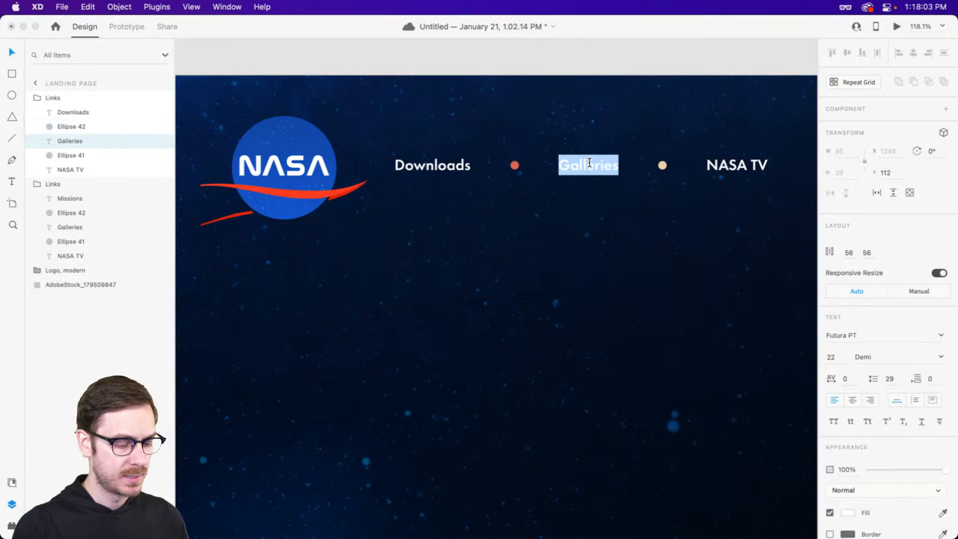
{"action": "type", "text": "STEM E"}
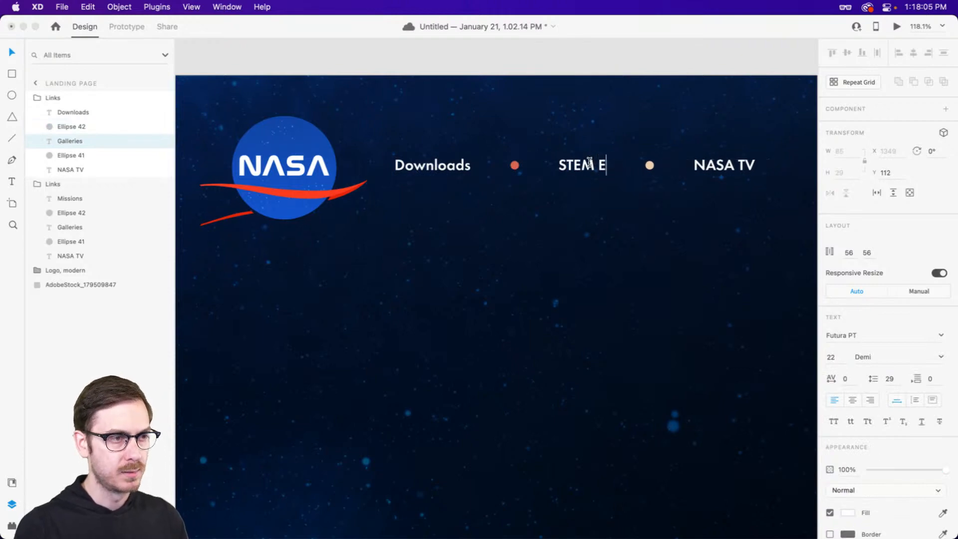
{"action": "type", "text": "du"}
{"action": "key", "text": "Escape"}
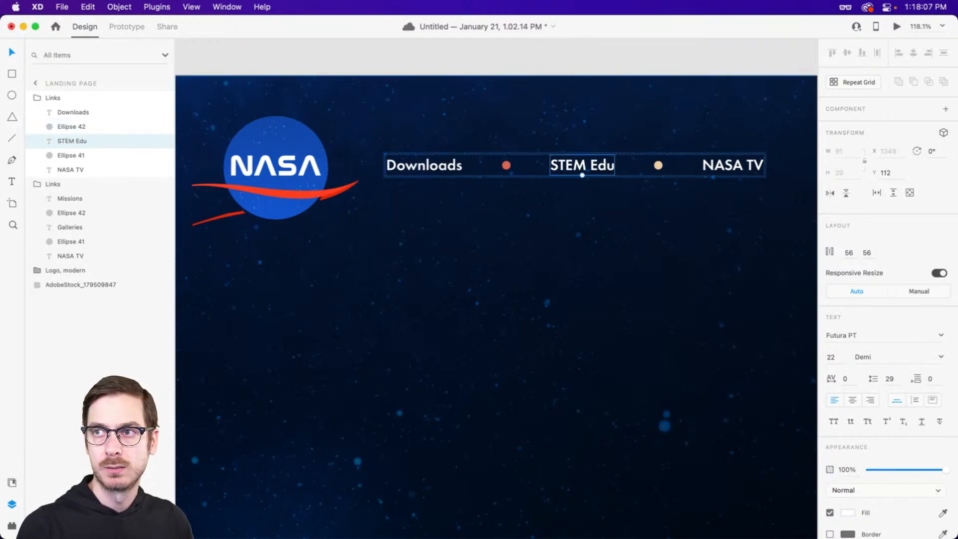
Set the fill of the dot after STEM Edu to the pale cream #EFD9BF.
{"action": "left_click", "coordinate": [658, 166]}
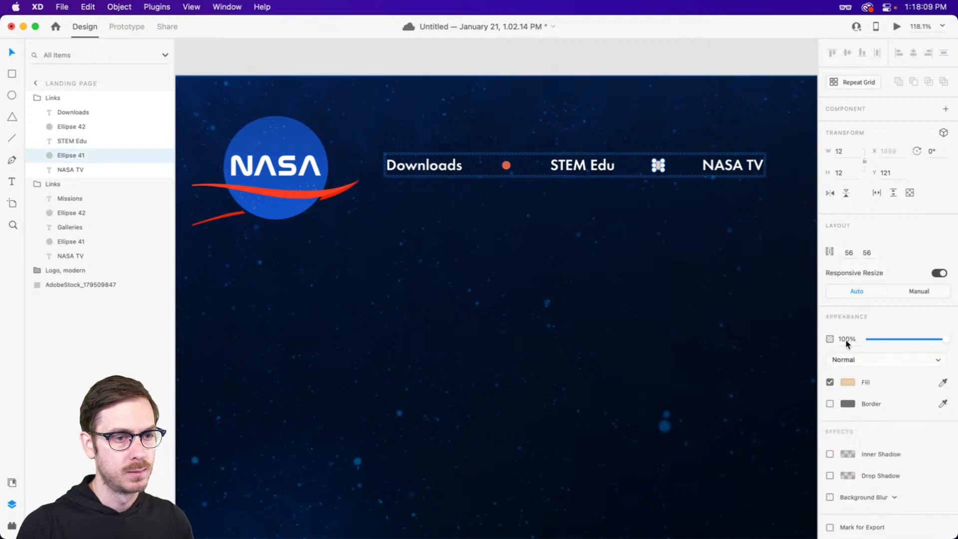
{"action": "left_click", "coordinate": [848, 383]}
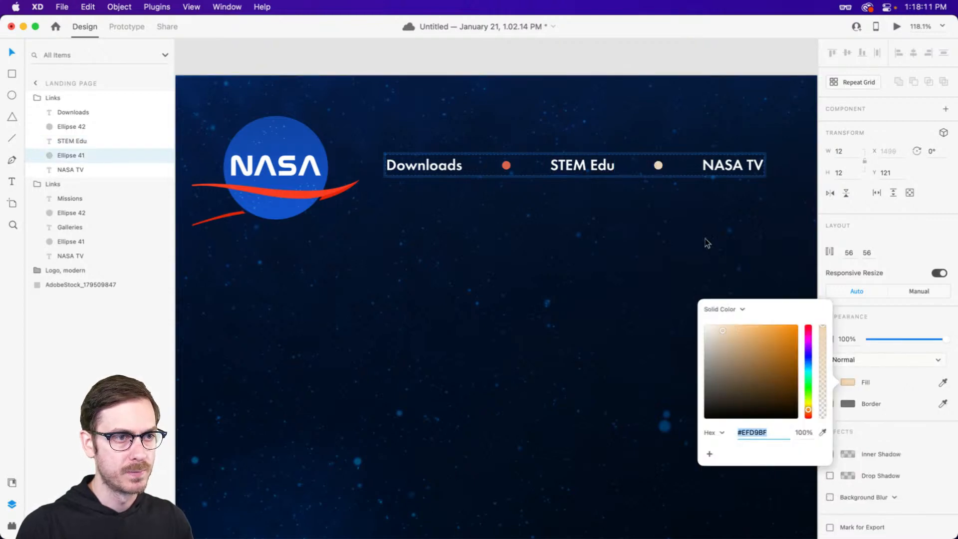
{"action": "scroll", "coordinate": [707, 243], "scroll_direction": "right", "scroll_amount": 3}
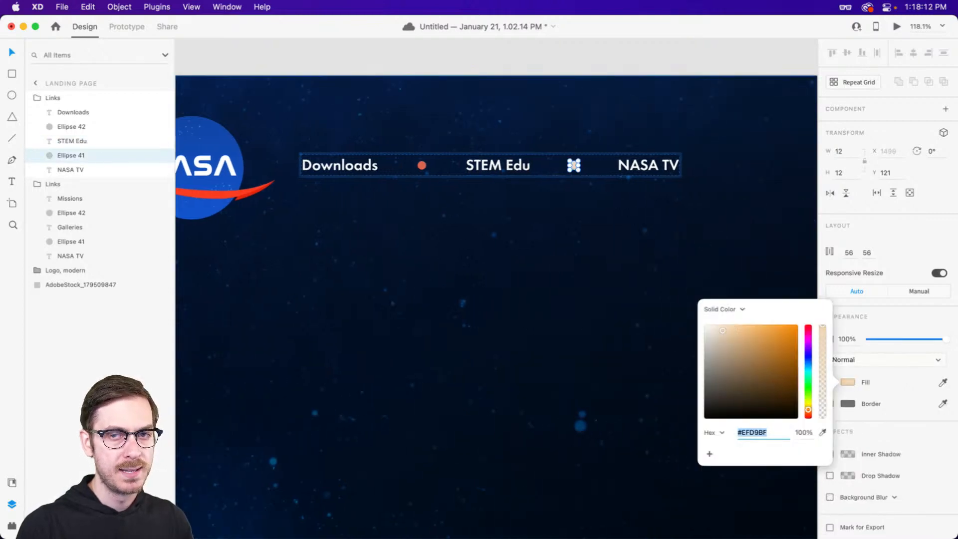
Change the NASA TV text in the copied Links group to "About".
{"action": "double_click", "coordinate": [624, 167]}
{"action": "type", "text": "About"}
{"action": "key", "text": "Escape"}
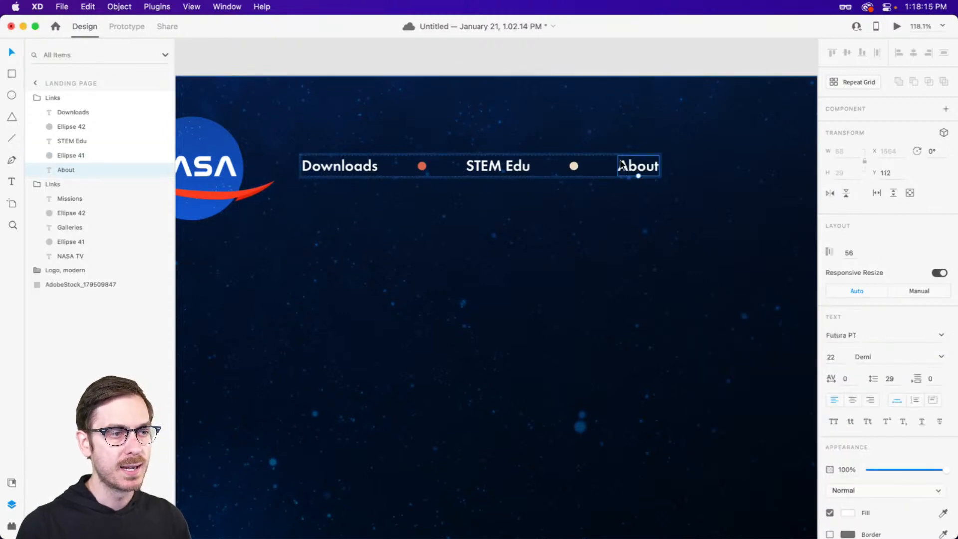
{"action": "scroll", "coordinate": [580, 175], "scroll_direction": "down", "scroll_amount": 4}
{"action": "scroll", "coordinate": [577, 174], "scroll_direction": "up", "scroll_amount": 5}
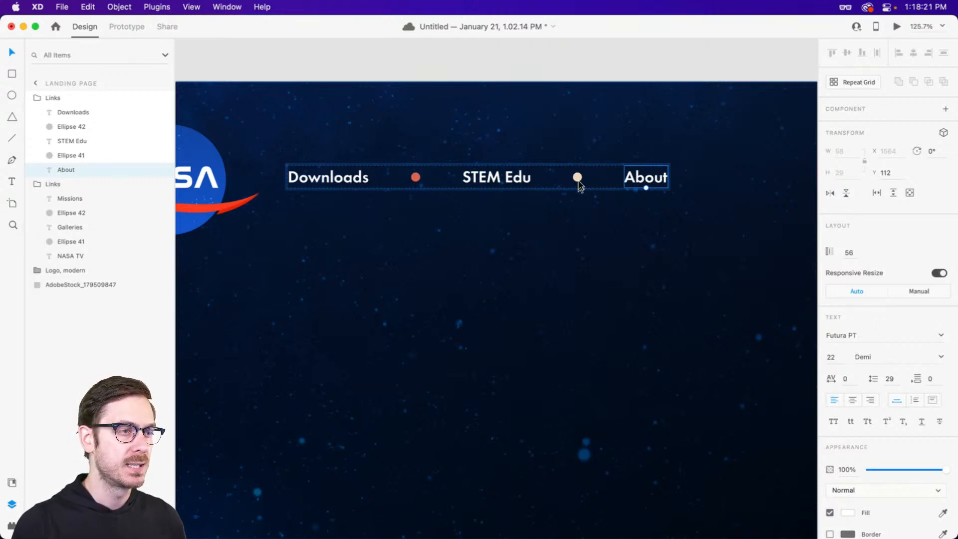
{"action": "scroll", "coordinate": [579, 186], "scroll_direction": "down", "scroll_amount": 6}
Group both Links groups together with the NASA logo and name the group "Nav".
{"action": "left_click", "coordinate": [567, 231]}
{"action": "scroll", "coordinate": [563, 174], "scroll_direction": "left", "scroll_amount": 3}
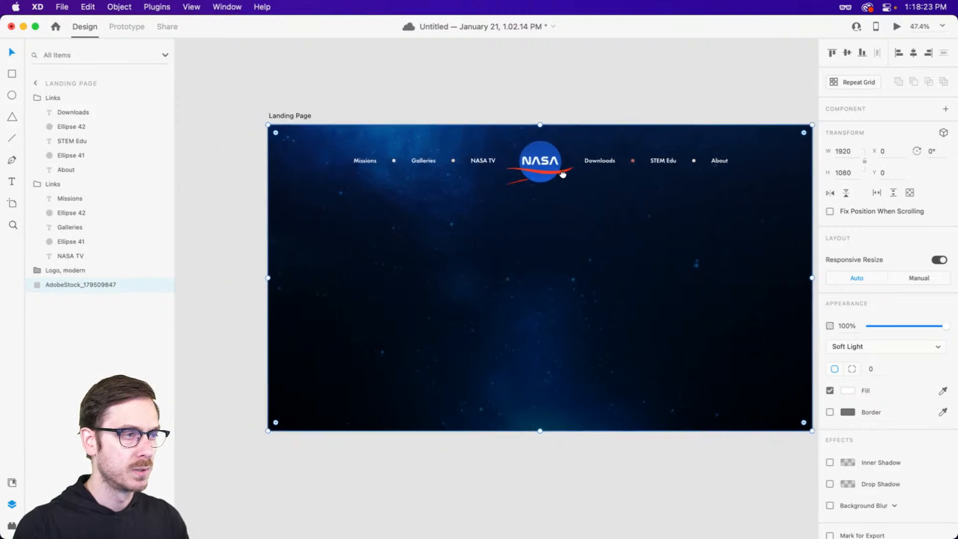
{"action": "scroll", "coordinate": [563, 173], "scroll_direction": "right", "scroll_amount": 2}
{"action": "left_click", "coordinate": [598, 153]}
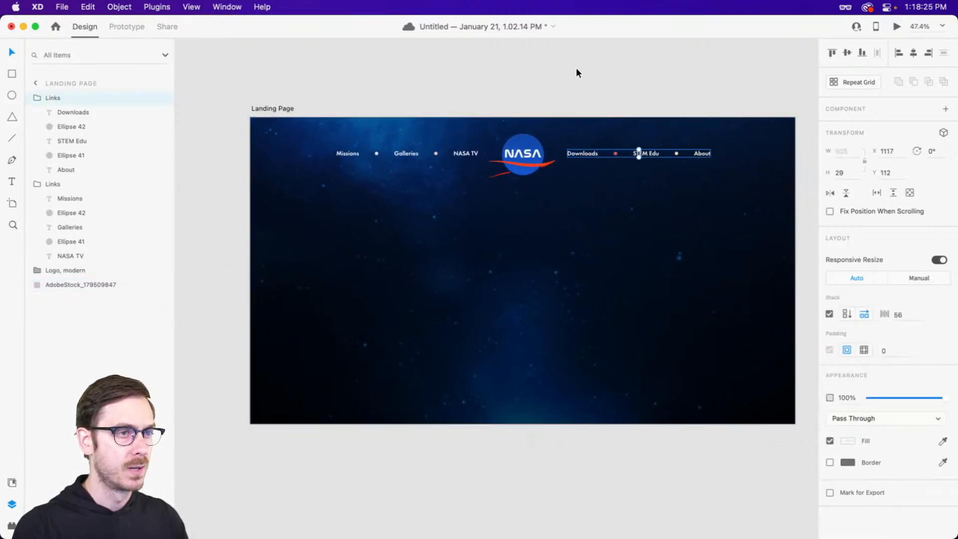
{"action": "left_click", "coordinate": [576, 72]}
{"action": "left_click", "coordinate": [456, 156]}
{"action": "left_click", "coordinate": [523, 155], "text": "shift"}
{"action": "left_click", "coordinate": [576, 155], "text": "shift"}
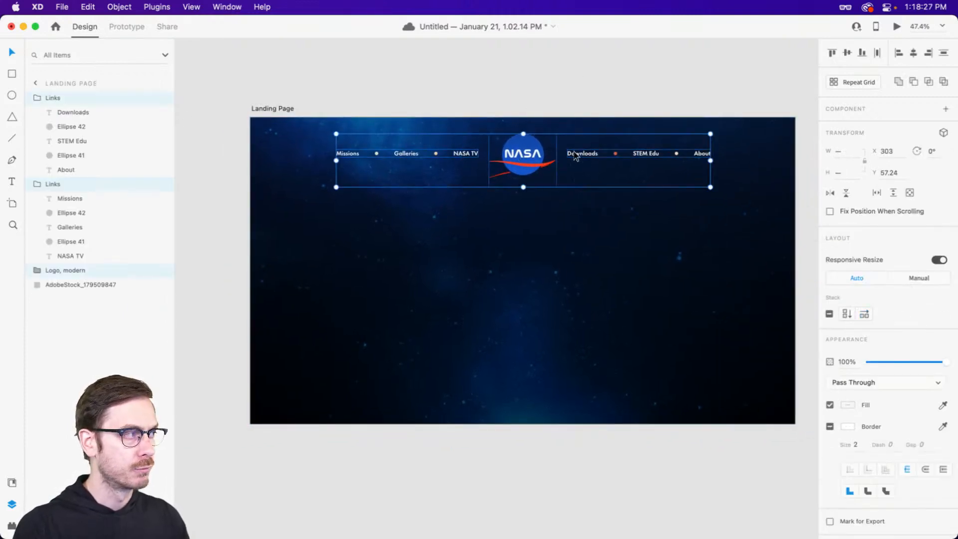
{"action": "key", "text": "super+g"}
{"action": "double_click", "coordinate": [59, 98]}
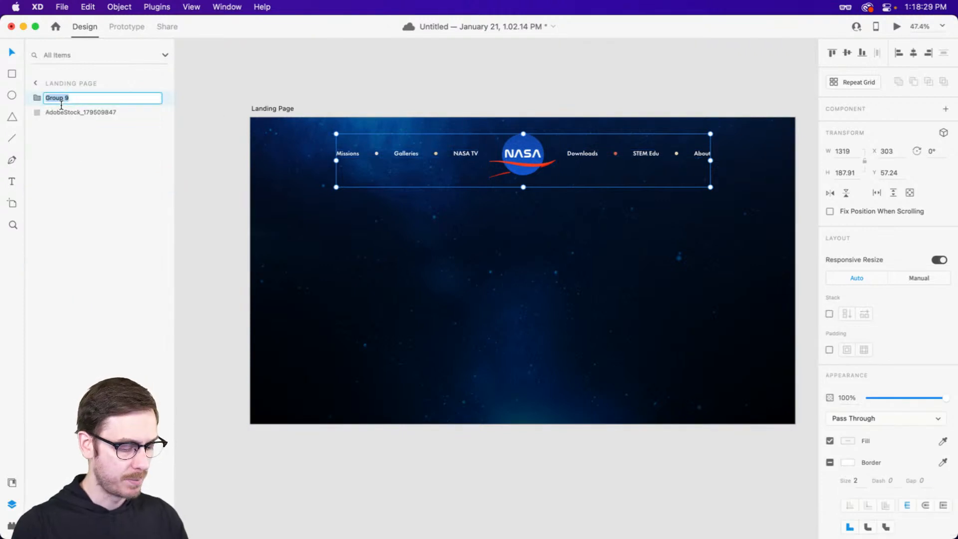
{"action": "type", "text": "Nav"}
{"action": "key", "text": "Return"}
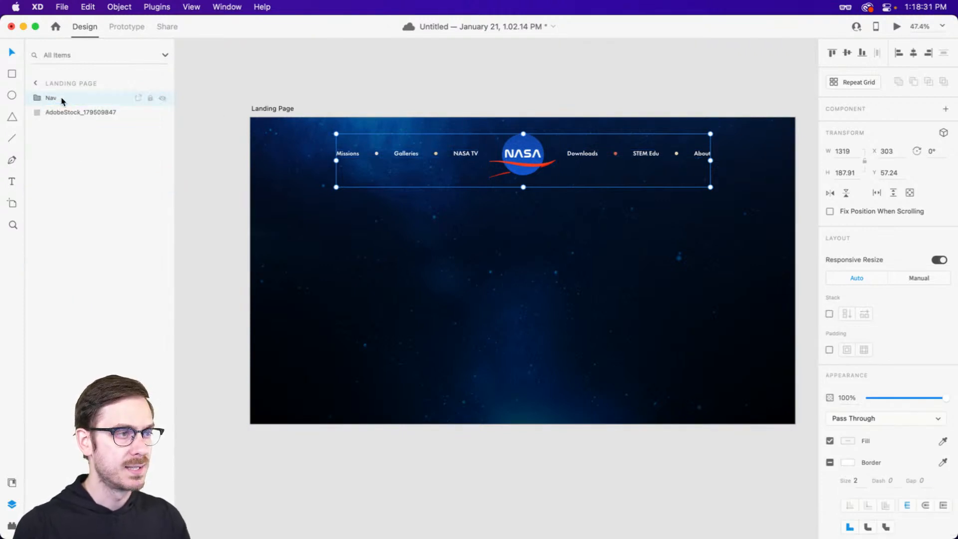
Move the Nav group up to Y 41.24, keeping it at X 303.
{"action": "left_click", "coordinate": [295, 241]}
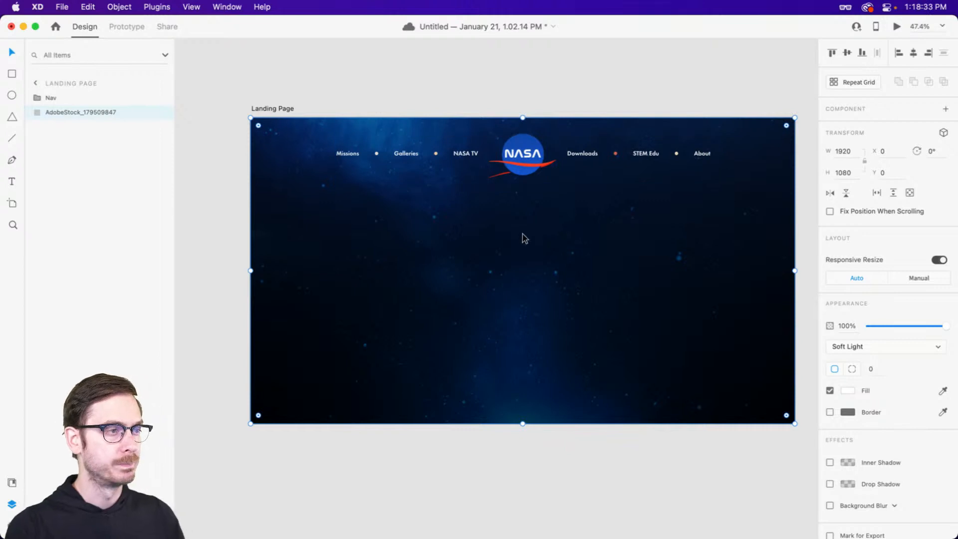
{"action": "left_click", "coordinate": [536, 153]}
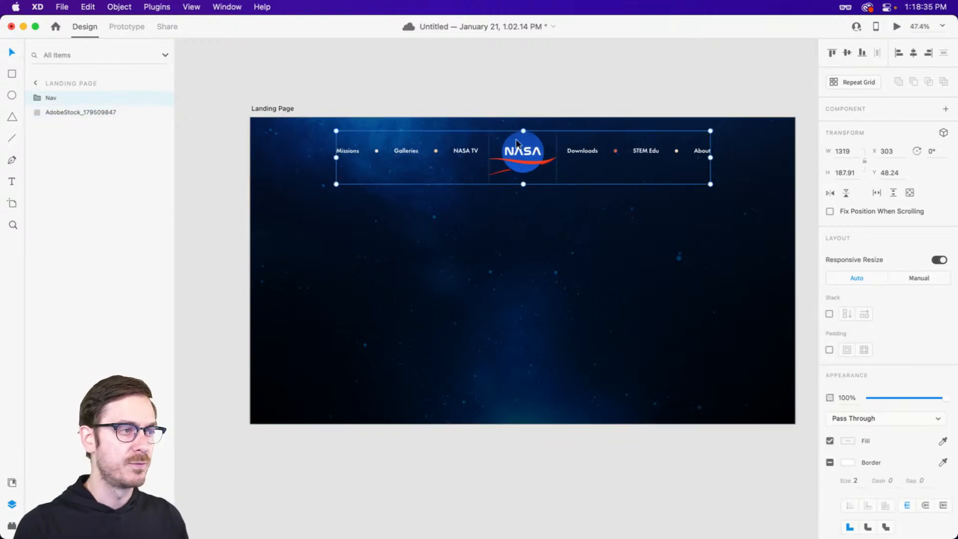
{"action": "left_click_drag", "start_coordinate": [520, 149], "coordinate": [522, 146]}
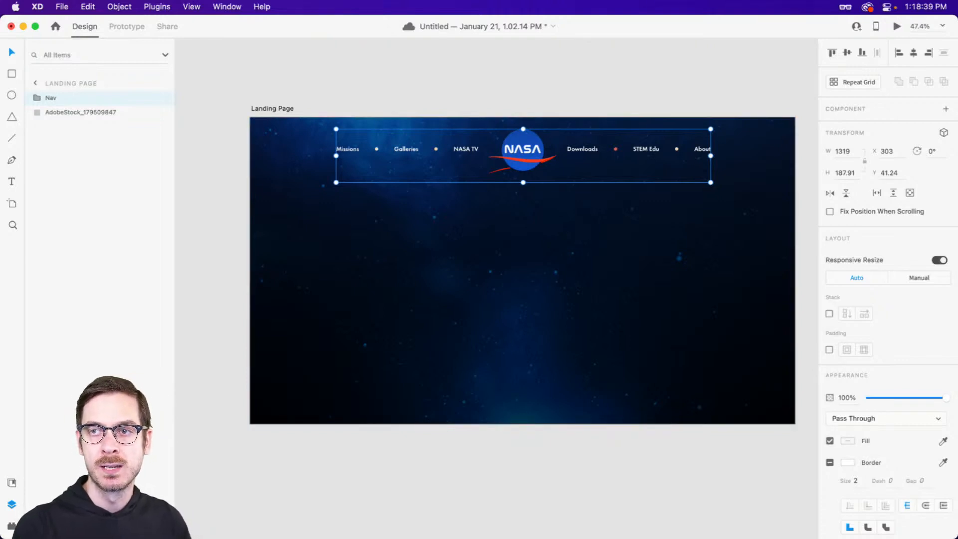
{"action": "left_click", "coordinate": [560, 241]}
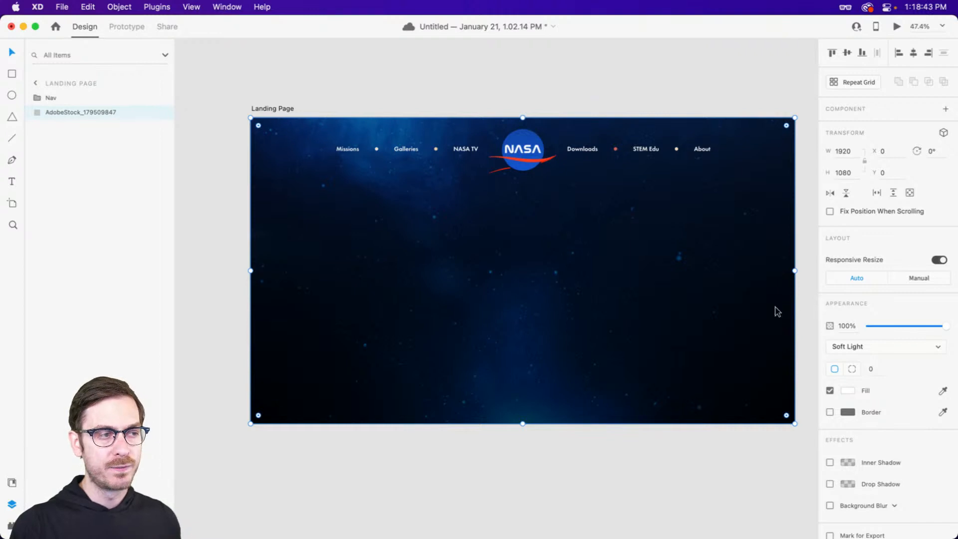
Save the document.
{"action": "scroll", "coordinate": [601, 218], "scroll_direction": "up", "scroll_amount": 1}
{"action": "scroll", "coordinate": [721, 217], "scroll_direction": "up", "scroll_amount": 3}
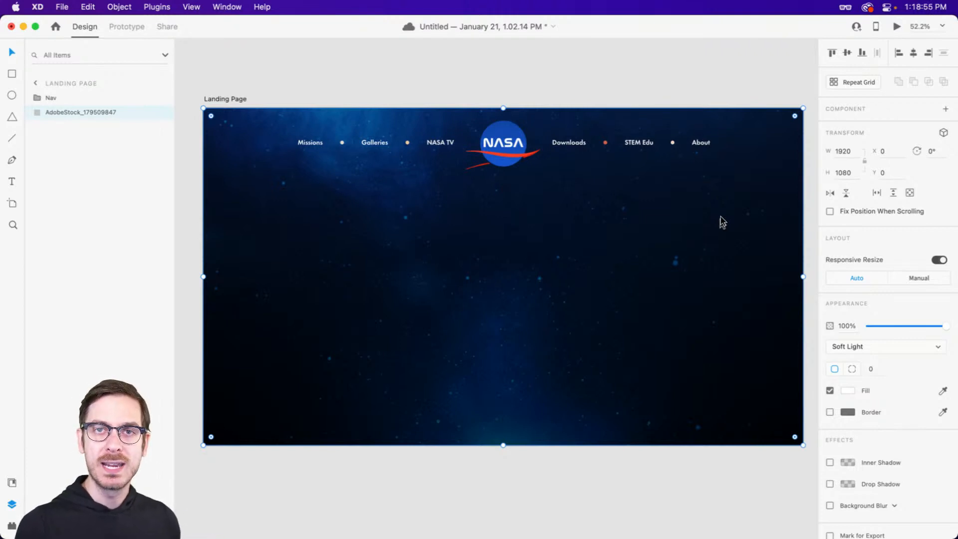
{"action": "key", "text": "super+s"}
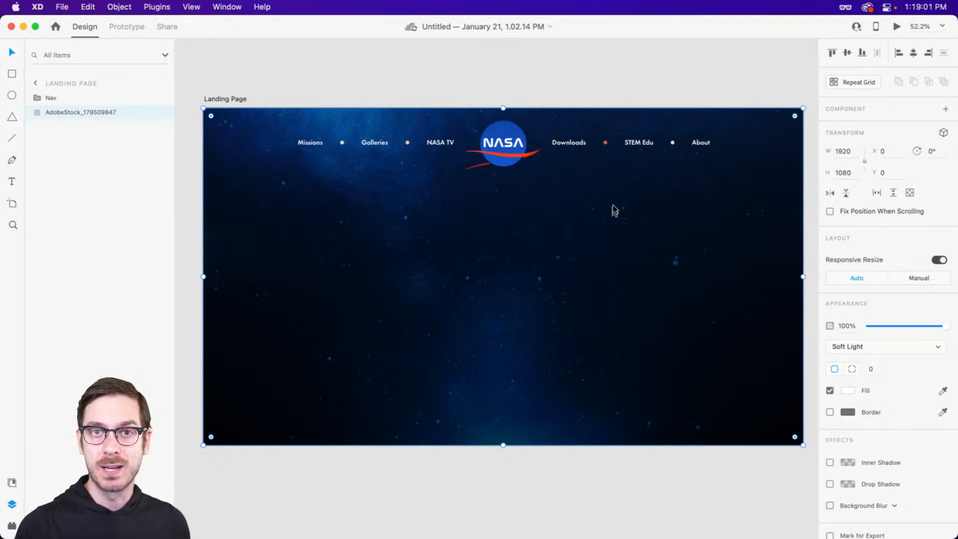
{"action": "scroll", "coordinate": [610, 208], "scroll_direction": "right", "scroll_amount": 3}
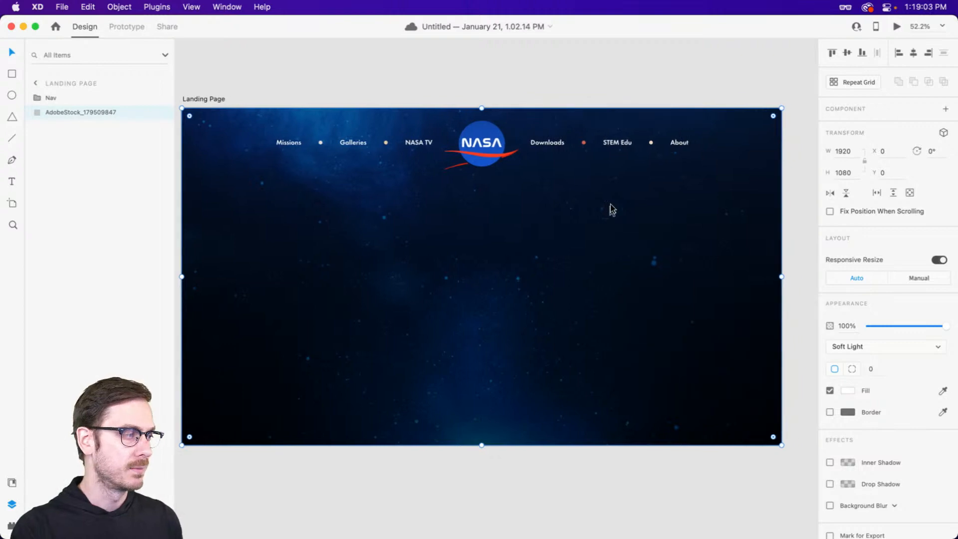
{"action": "scroll", "coordinate": [605, 208], "scroll_direction": "left", "scroll_amount": 3}
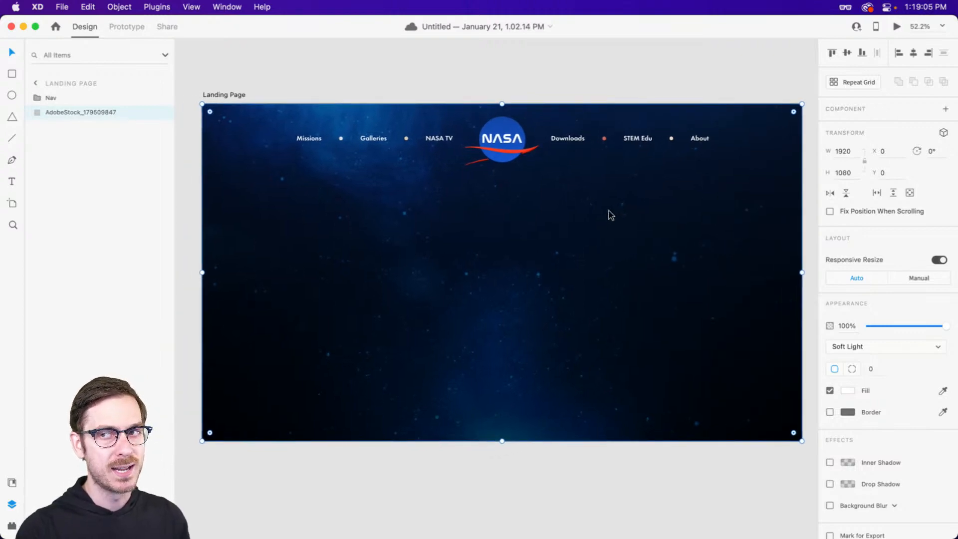
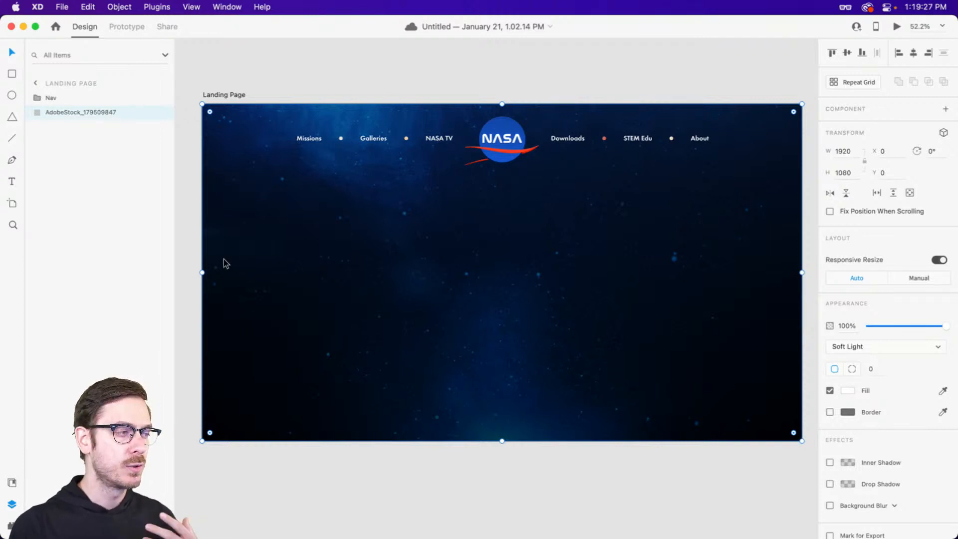
Add a point text reading "Unfold the" on the starry background below the Missions link.
{"action": "scroll", "coordinate": [315, 222], "scroll_direction": "up", "scroll_amount": 3}
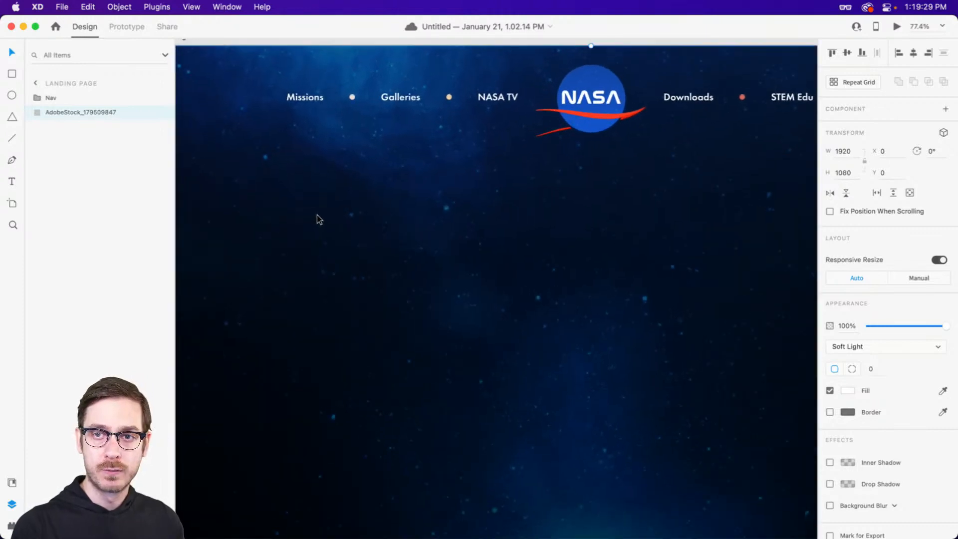
{"action": "key", "text": "t"}
{"action": "left_click", "coordinate": [325, 214]}
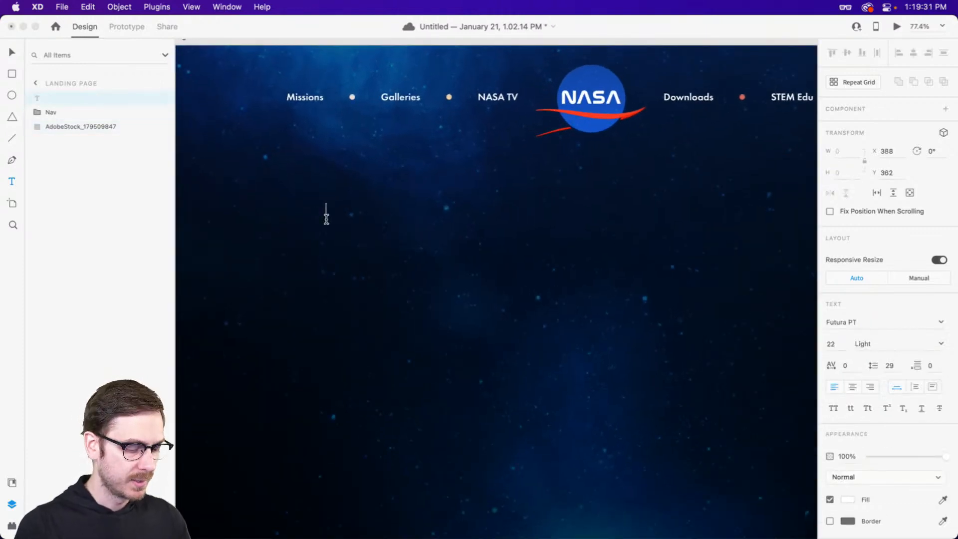
{"action": "type", "text": "Unf"}
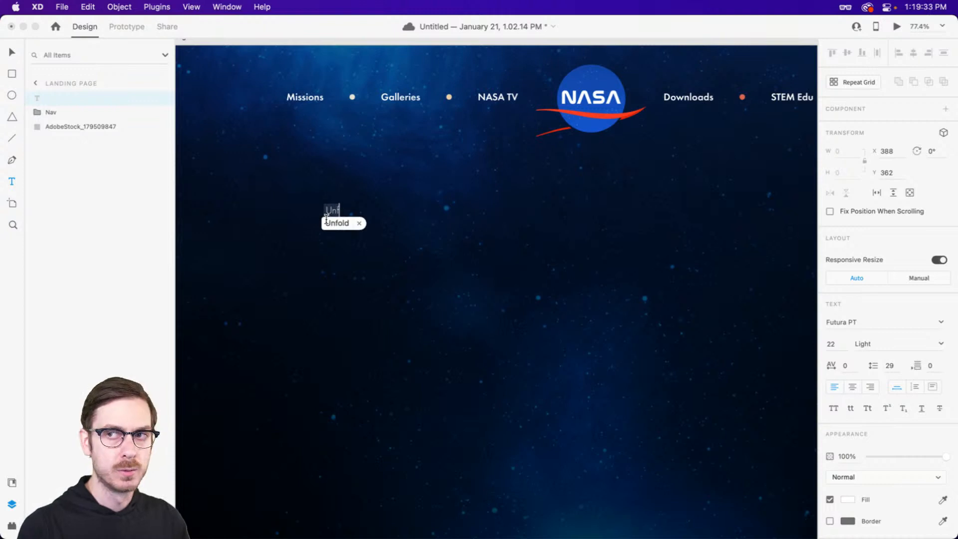
{"action": "type", "text": "old the"}
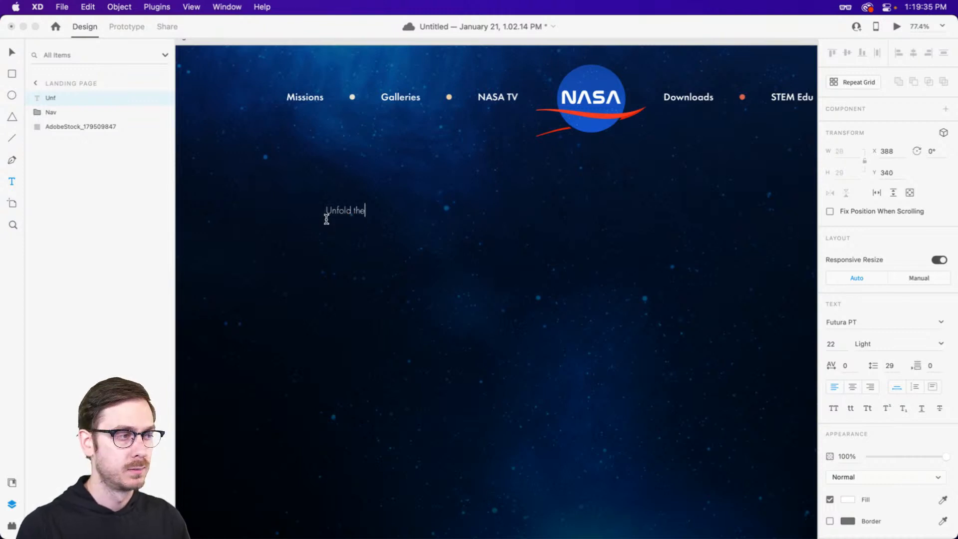
{"action": "key", "text": "Escape"}
Enlarge the "Unfold the" text to size 164 and align it with the Missions link at X 303, Y 286.
{"action": "left_click_drag", "start_coordinate": [344, 217], "coordinate": [359, 305]}
{"action": "left_click_drag", "start_coordinate": [375, 269], "coordinate": [460, 245]}
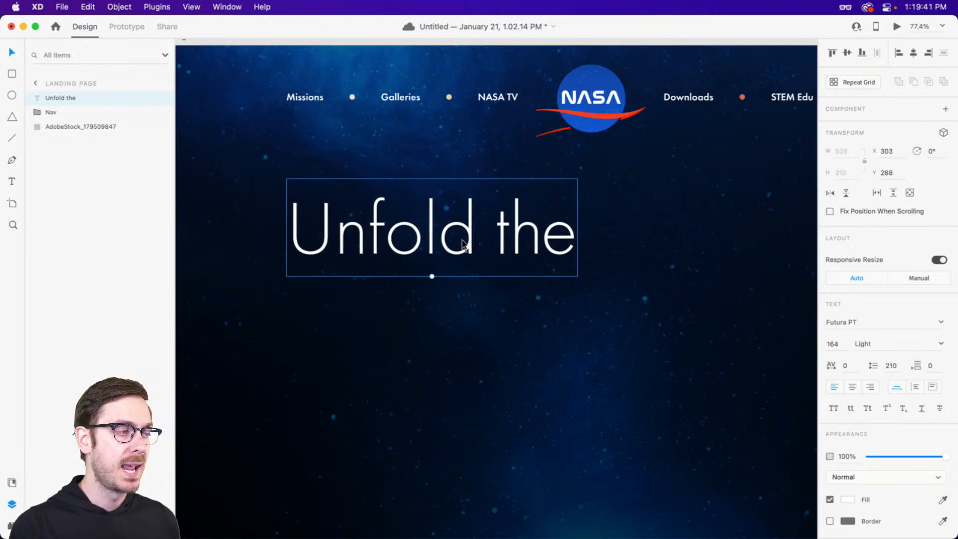
Set the font of the "Unfold the" heading to Nasalization.
{"action": "left_click", "coordinate": [887, 323]}
{"action": "type", "text": "Nasalization"}
{"action": "key", "text": "Return"}
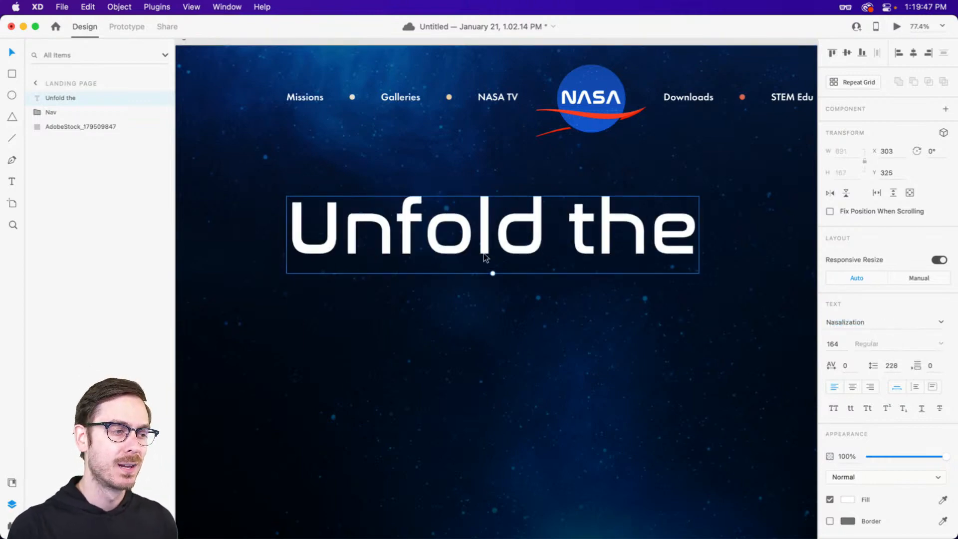
Change the font of the "Unfold the" heading to Lust in the Display Italic style.
{"action": "left_click", "coordinate": [895, 322]}
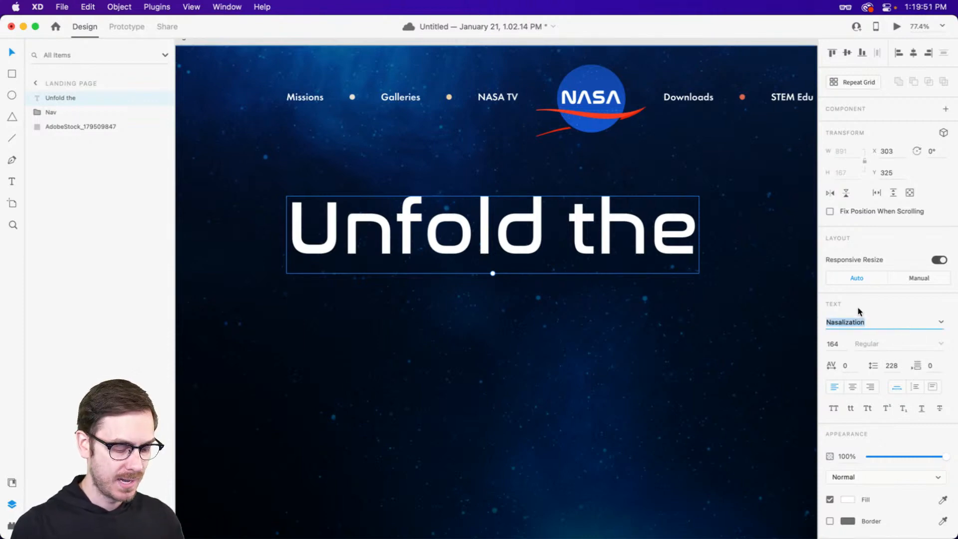
{"action": "type", "text": "Lust"}
{"action": "key", "text": "Return"}
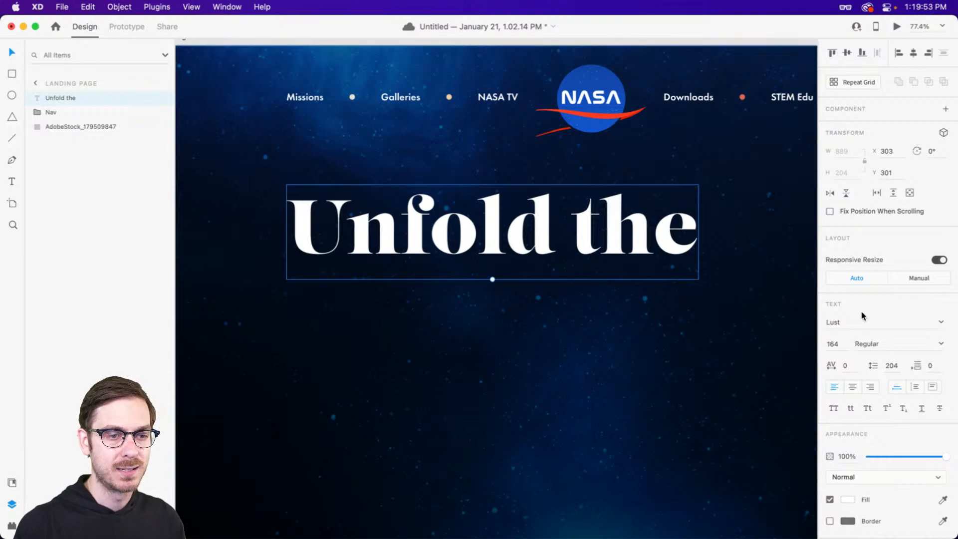
{"action": "left_click", "coordinate": [943, 344]}
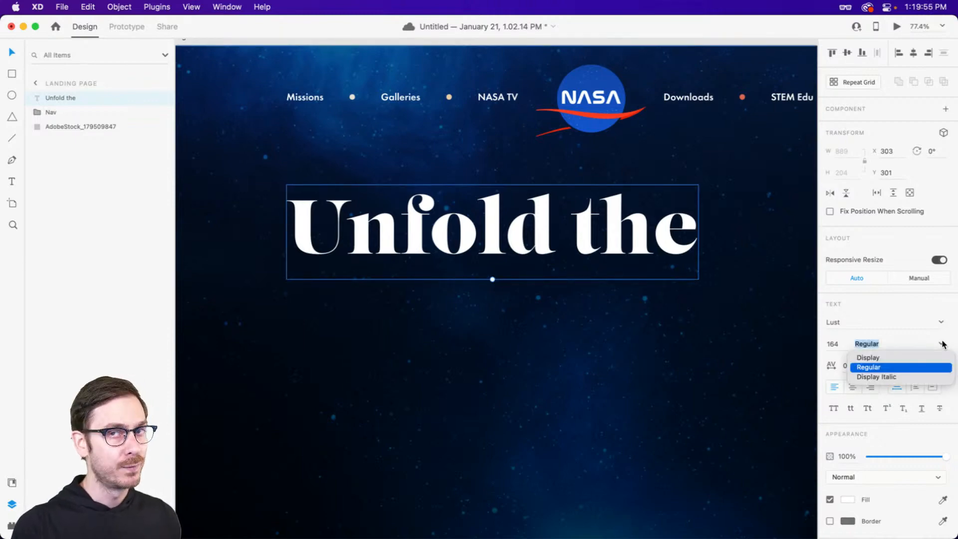
{"action": "left_click", "coordinate": [897, 377]}
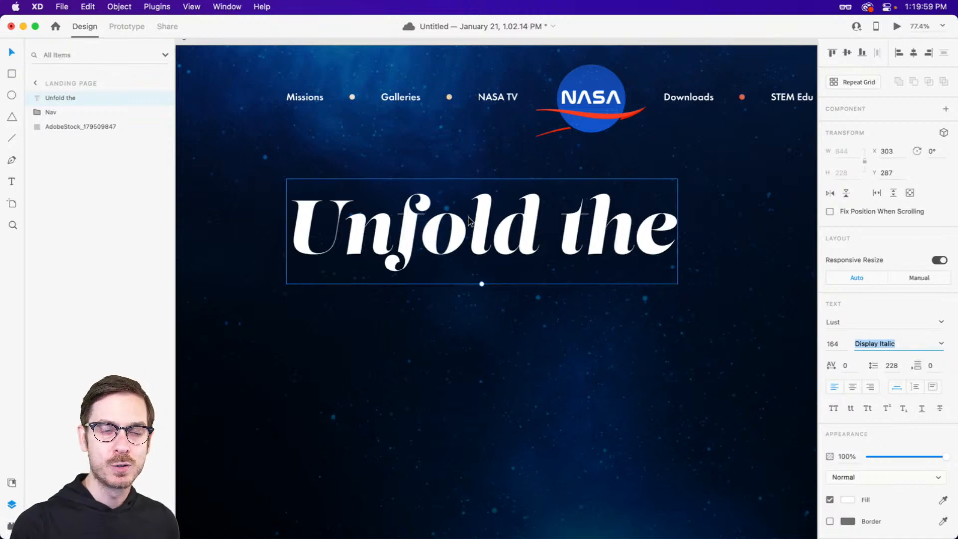
{"action": "left_click", "coordinate": [458, 228]}
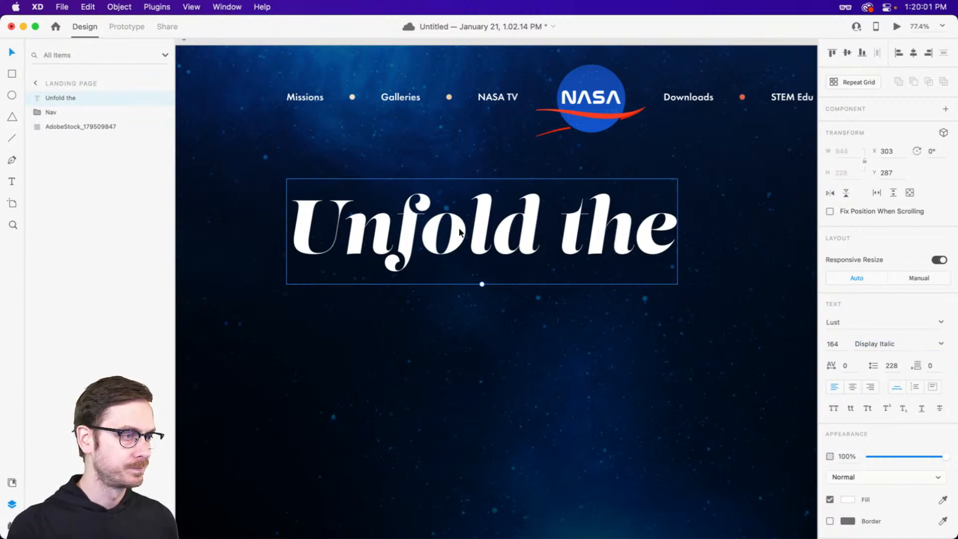
Duplicate the "Unfold the" heading directly below the original at X 303, Y 453 and open the copy's text for editing.
{"action": "key", "text": "alt+super+8"}
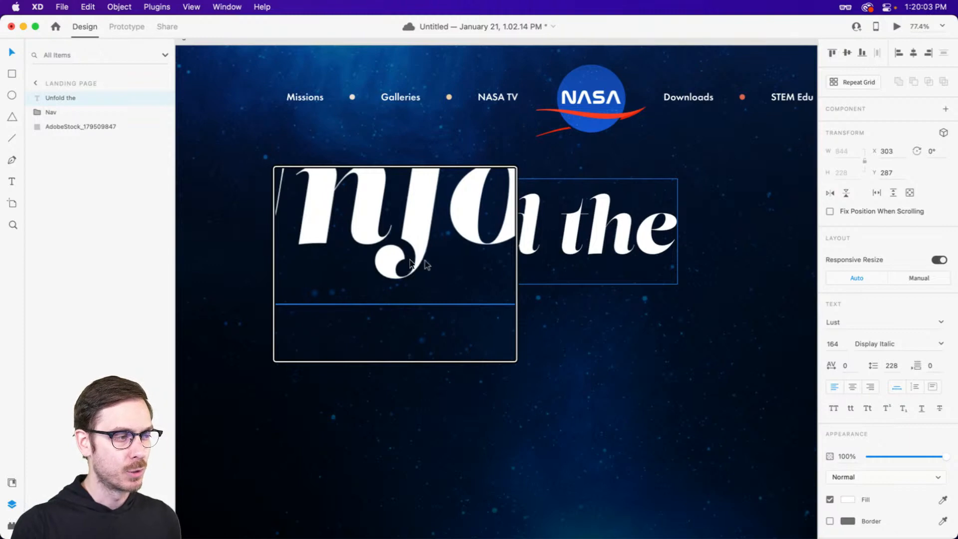
{"action": "scroll", "coordinate": [407, 262], "scroll_direction": "down", "scroll_amount": 5}
{"action": "scroll", "coordinate": [407, 262], "scroll_direction": "up", "scroll_amount": 1}
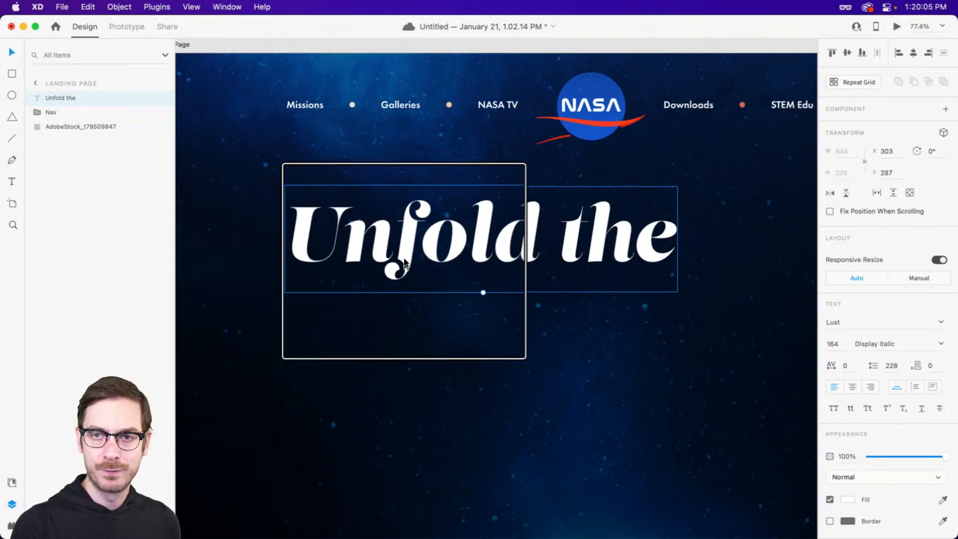
{"action": "key", "text": "alt+super+8"}
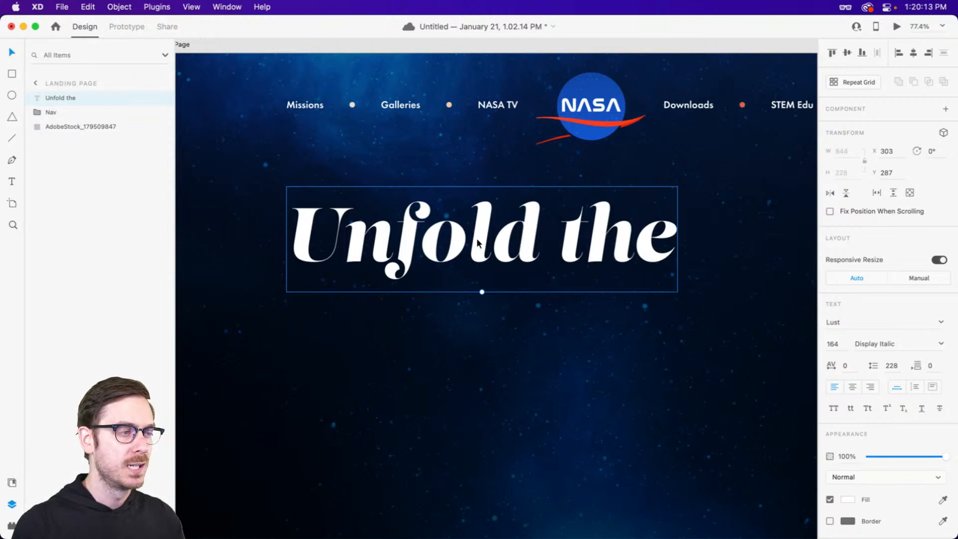
{"action": "left_click_drag", "start_coordinate": [478, 243], "coordinate": [482, 320]}
{"action": "double_click", "coordinate": [486, 326]}
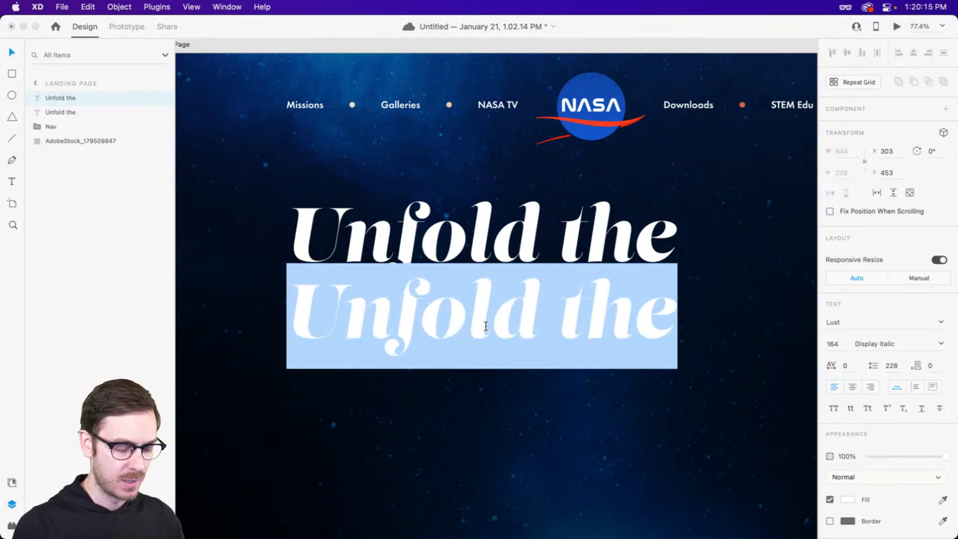
Change the lower headline line to "Universe" and delete the initial U from both headline lines.
{"action": "type", "text": "Universe"}
{"action": "key", "text": "Escape"}
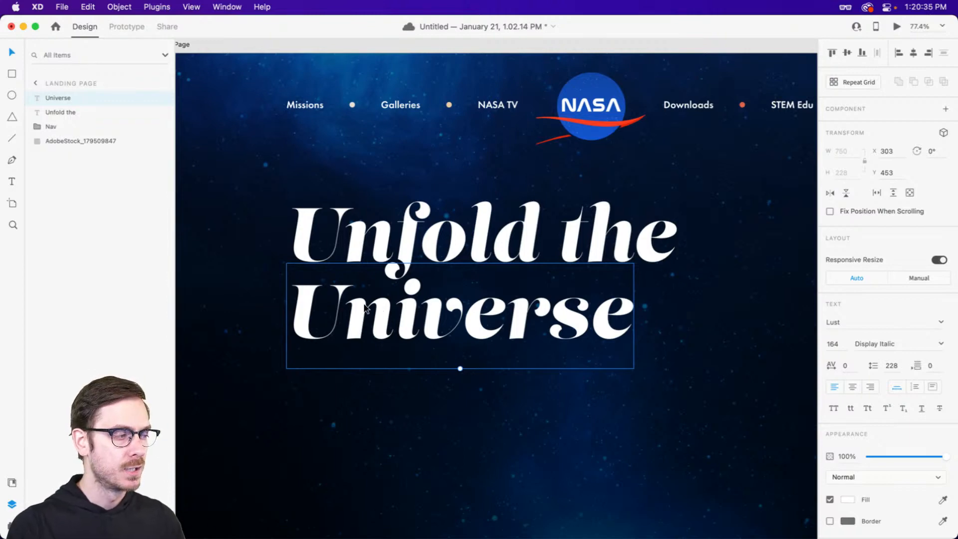
{"action": "double_click", "coordinate": [339, 250]}
{"action": "left_click_drag", "start_coordinate": [343, 247], "coordinate": [181, 232]}
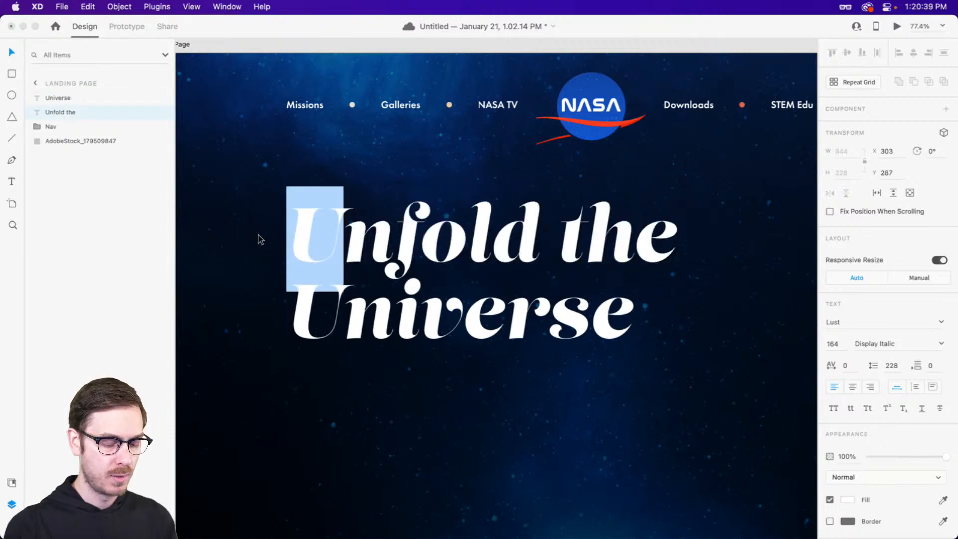
{"action": "key", "text": "BackSpace"}
{"action": "double_click", "coordinate": [345, 312]}
{"action": "left_click", "coordinate": [343, 312]}
{"action": "key", "text": "BackSpace"}
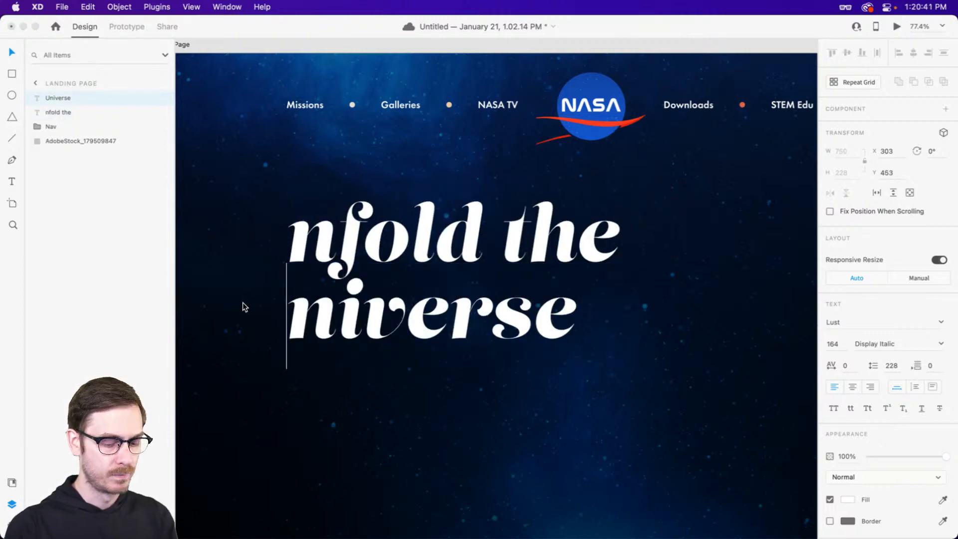
{"action": "key", "text": "Escape"}
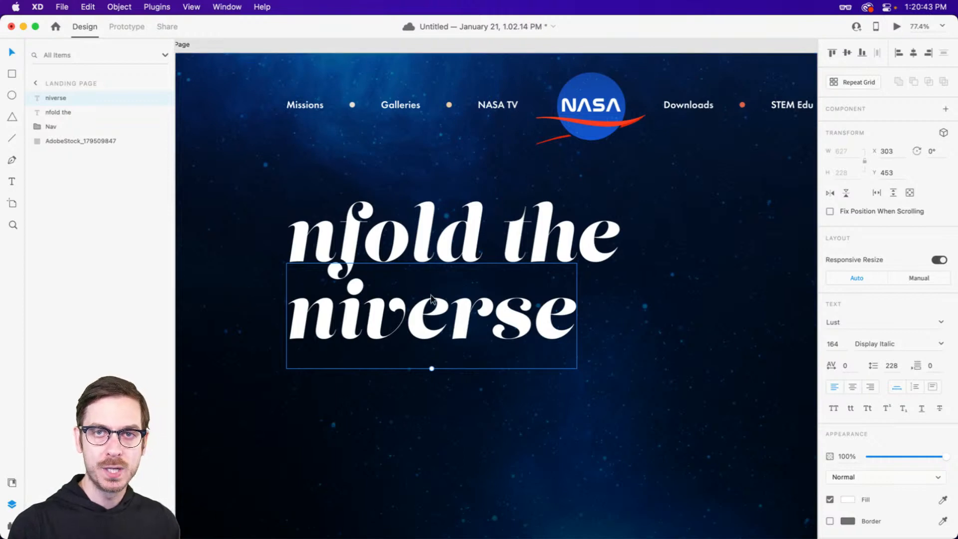
Offset the "niverse" line to about X 359, Y 486, and duplicate "nfold the" below it with its text replaced by "U".
{"action": "left_click_drag", "start_coordinate": [447, 316], "coordinate": [472, 330]}
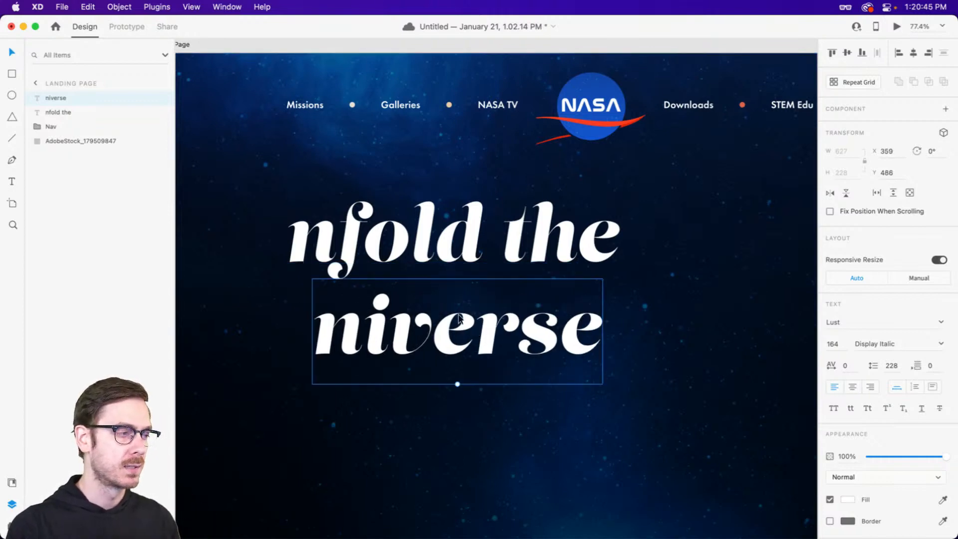
{"action": "left_click_drag", "start_coordinate": [412, 239], "coordinate": [402, 433], "text": "alt"}
{"action": "double_click", "coordinate": [402, 436]}
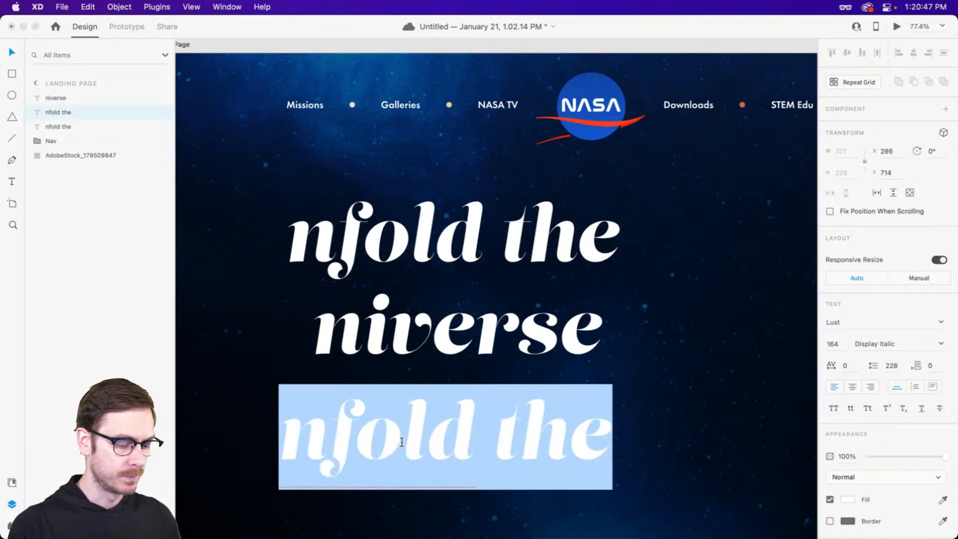
{"action": "type", "text": "U"}
{"action": "key", "text": "Escape"}
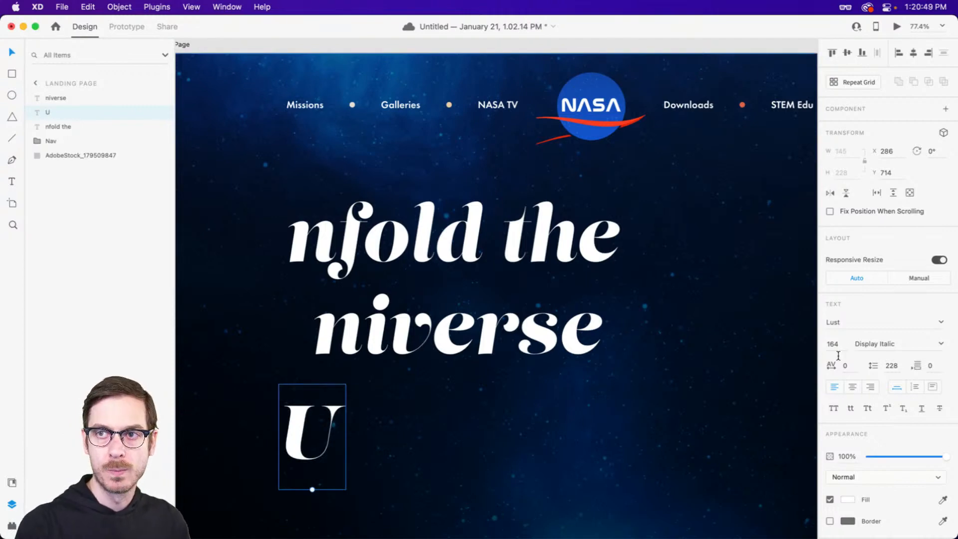
Try the Display and Regular font styles on the separate U, and return it to Display Italic.
{"action": "left_click", "coordinate": [942, 344]}
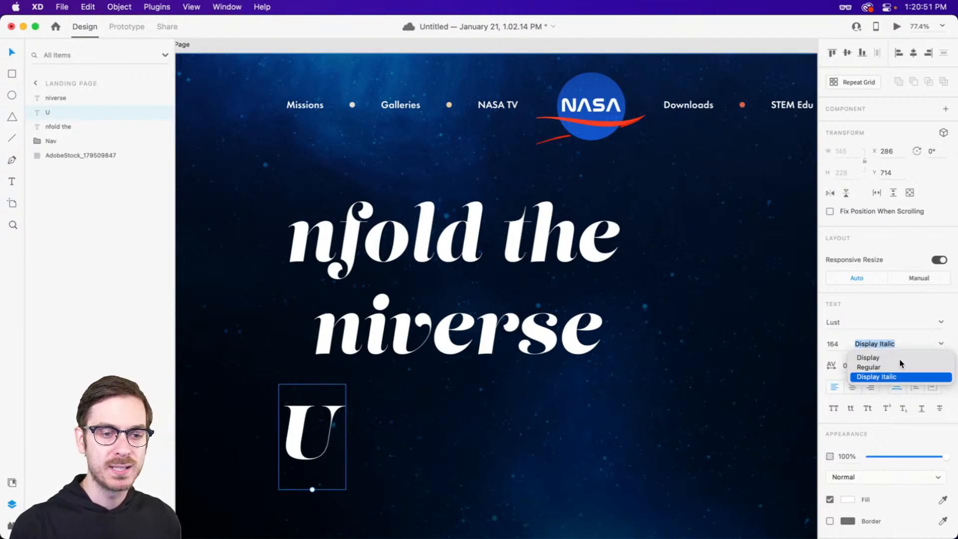
{"action": "left_click", "coordinate": [880, 358]}
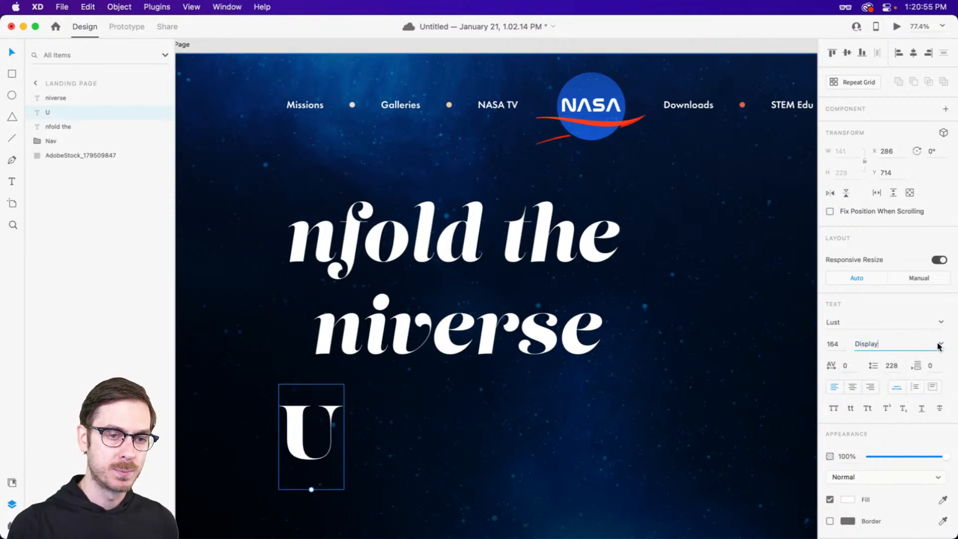
{"action": "left_click", "coordinate": [941, 343]}
{"action": "left_click", "coordinate": [894, 367]}
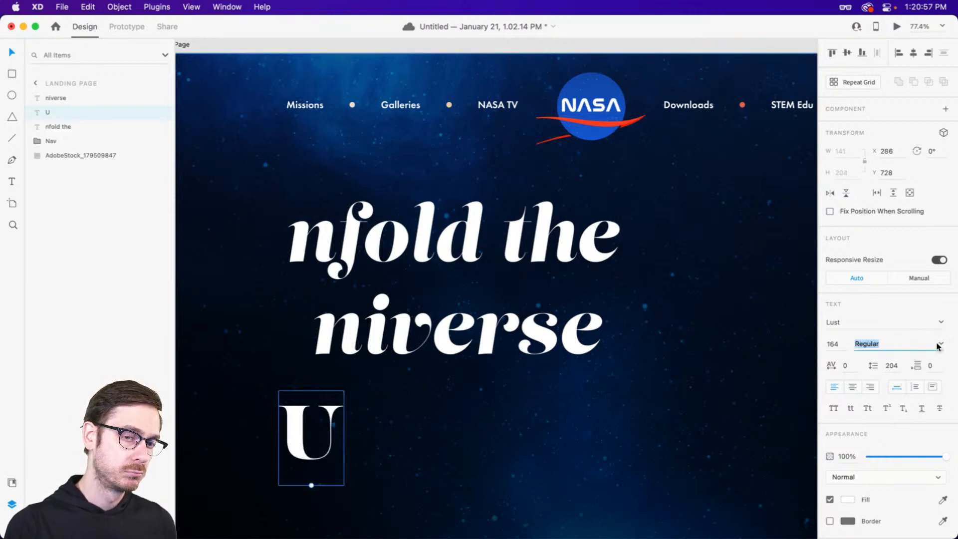
{"action": "left_click", "coordinate": [940, 344]}
{"action": "left_click", "coordinate": [893, 377]}
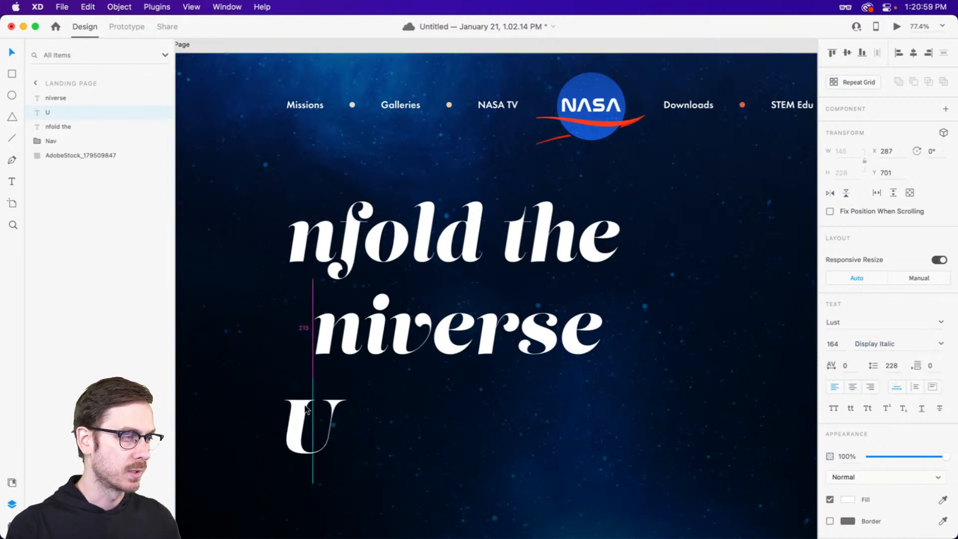
Move the U to the start of the headline and enlarge it to a font size of about 323.
{"action": "left_click_drag", "start_coordinate": [309, 439], "coordinate": [270, 221]}
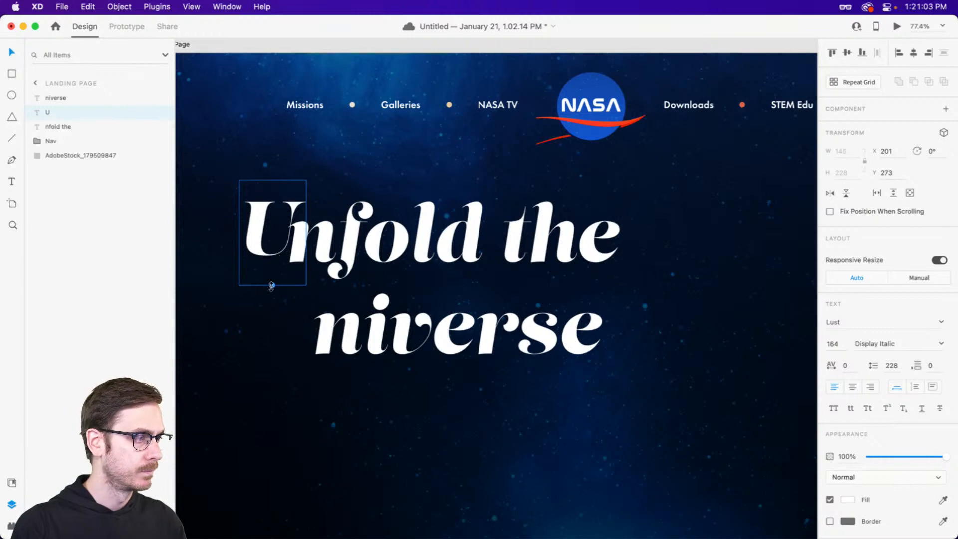
{"action": "left_click_drag", "start_coordinate": [272, 285], "coordinate": [272, 387]}
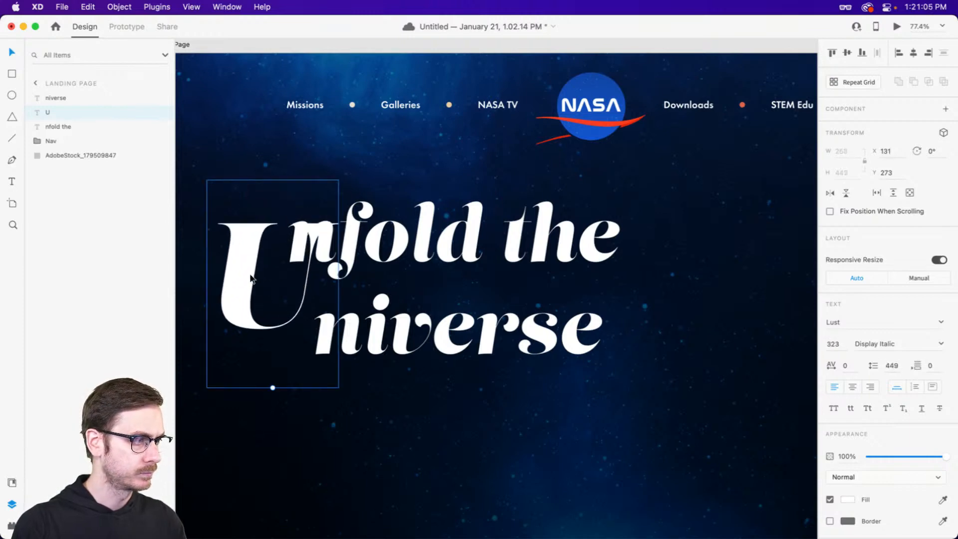
{"action": "left_click_drag", "start_coordinate": [251, 279], "coordinate": [317, 259]}
Add a vertical guide at X 303 where the navigation starts and align the large U's left edge to it.
{"action": "scroll", "coordinate": [311, 247], "scroll_direction": "left", "scroll_amount": 3}
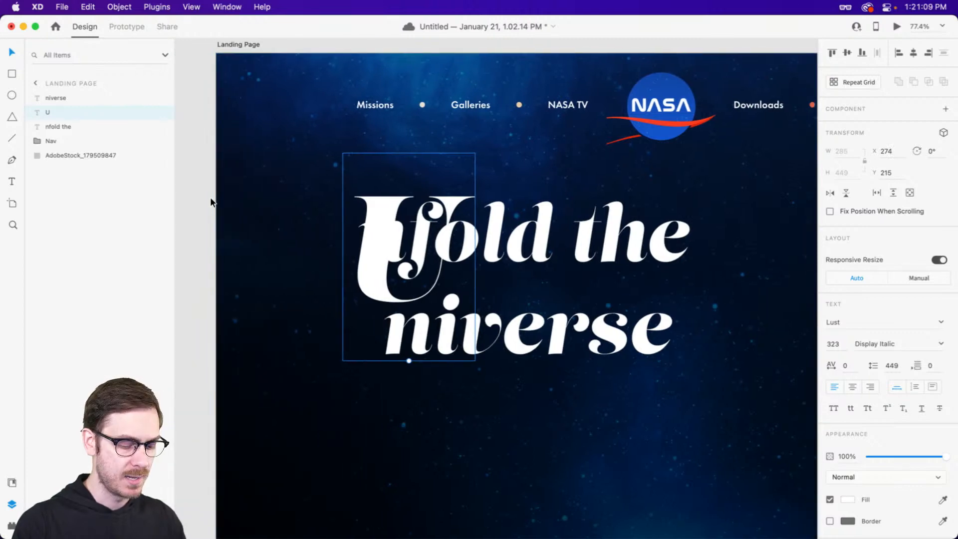
{"action": "left_click_drag", "start_coordinate": [210, 198], "coordinate": [358, 190]}
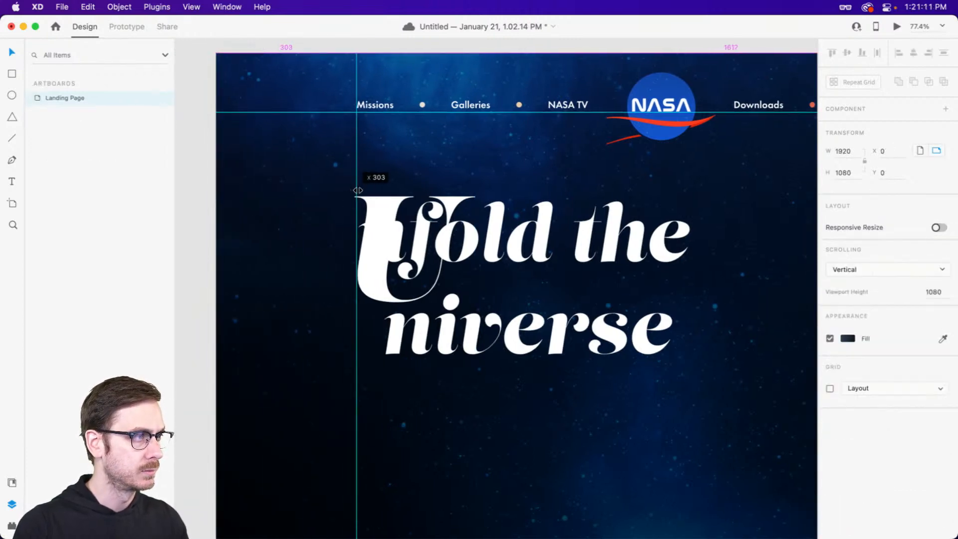
{"action": "left_click_drag", "start_coordinate": [392, 242], "coordinate": [395, 241]}
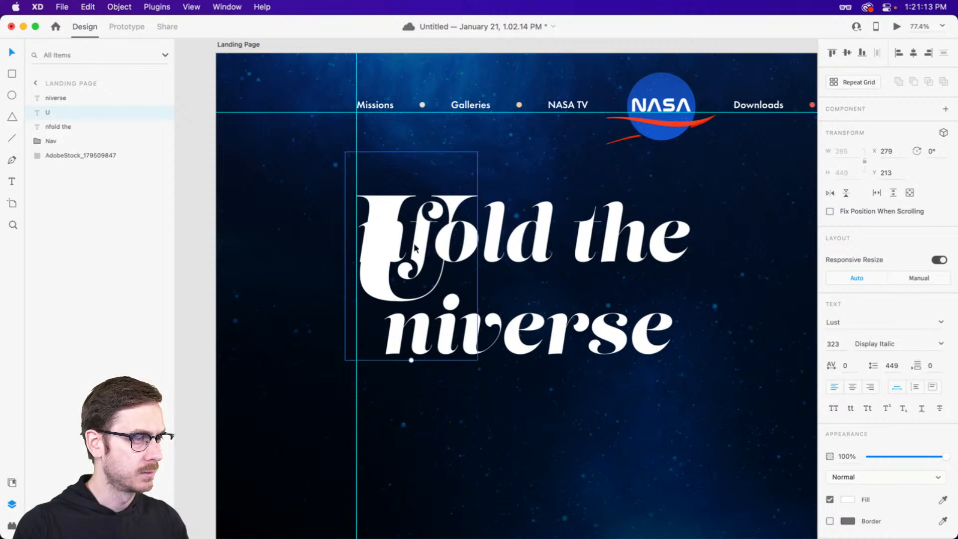
Move "nfold the" and "niverse" beside the large U, stacked closely, with "niverse" at about X 546, Y 404.
{"action": "left_click_drag", "start_coordinate": [534, 251], "coordinate": [639, 238]}
{"action": "left_click_drag", "start_coordinate": [502, 322], "coordinate": [550, 286]}
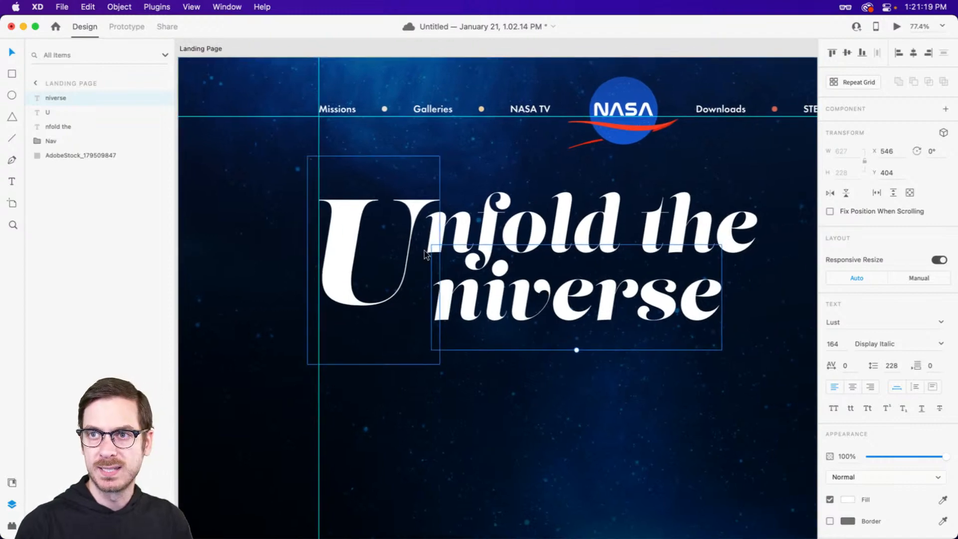
Enable a border on the large U and make it white to match the fill.
{"action": "left_click", "coordinate": [363, 246]}
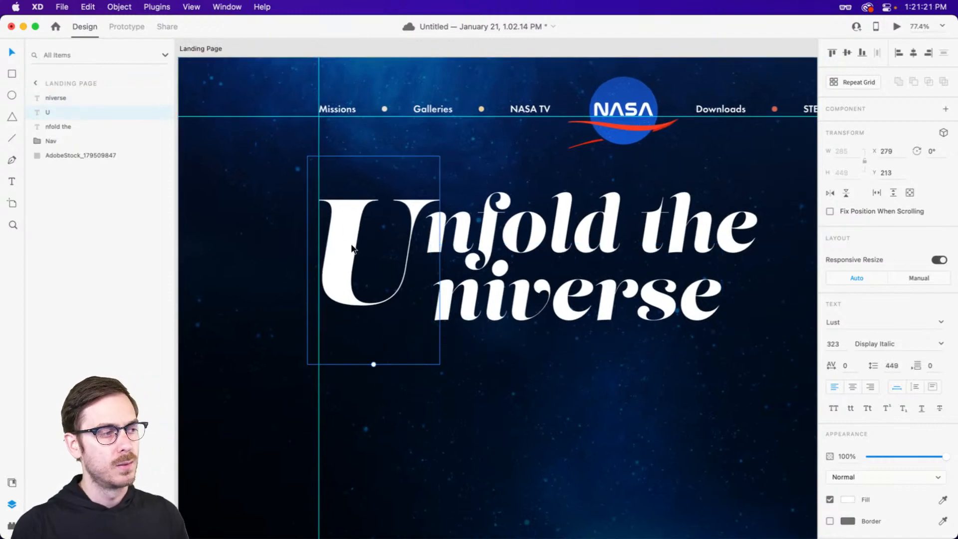
{"action": "scroll", "coordinate": [384, 249], "scroll_direction": "down", "scroll_amount": 1}
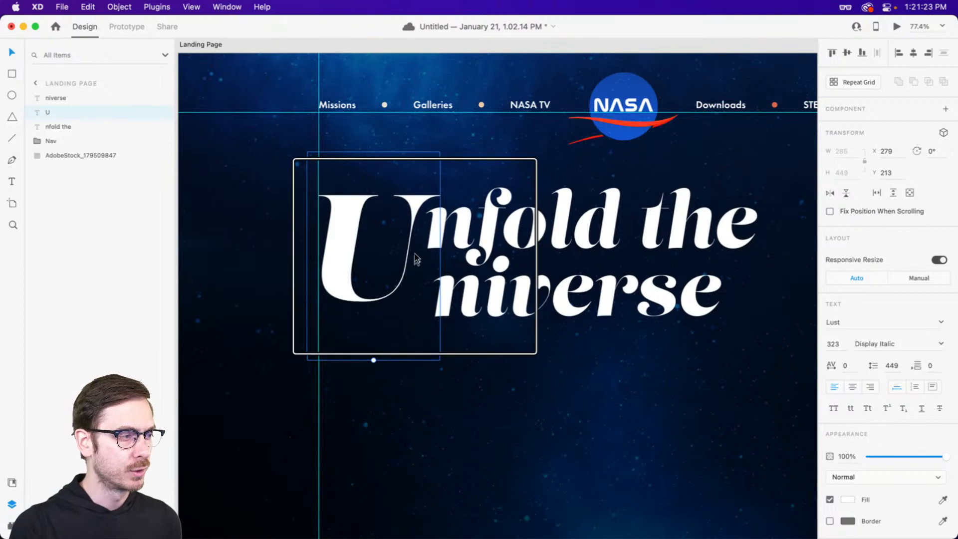
{"action": "scroll", "coordinate": [405, 252], "scroll_direction": "up", "scroll_amount": 5}
{"action": "scroll", "coordinate": [407, 252], "scroll_direction": "up", "scroll_amount": 3}
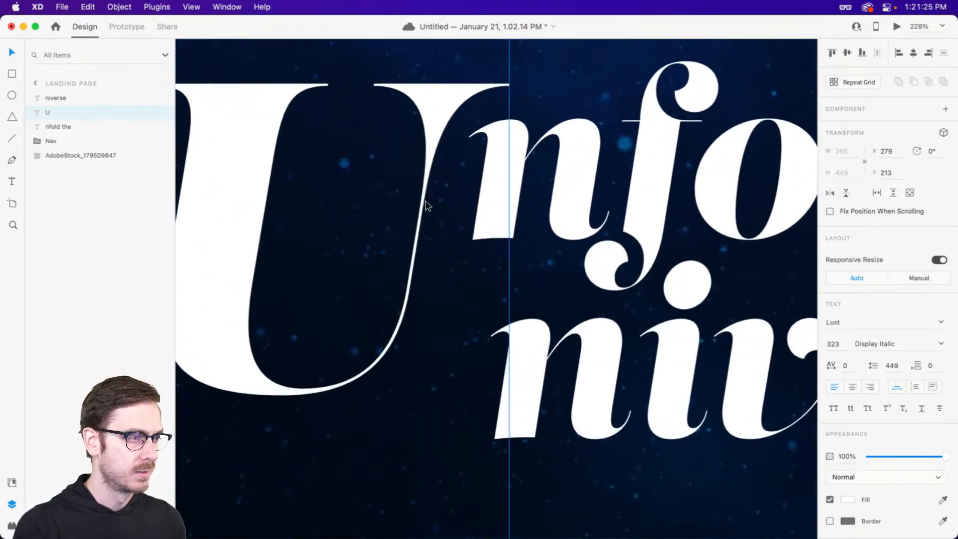
{"action": "scroll", "coordinate": [423, 196], "scroll_direction": "down", "scroll_amount": 3}
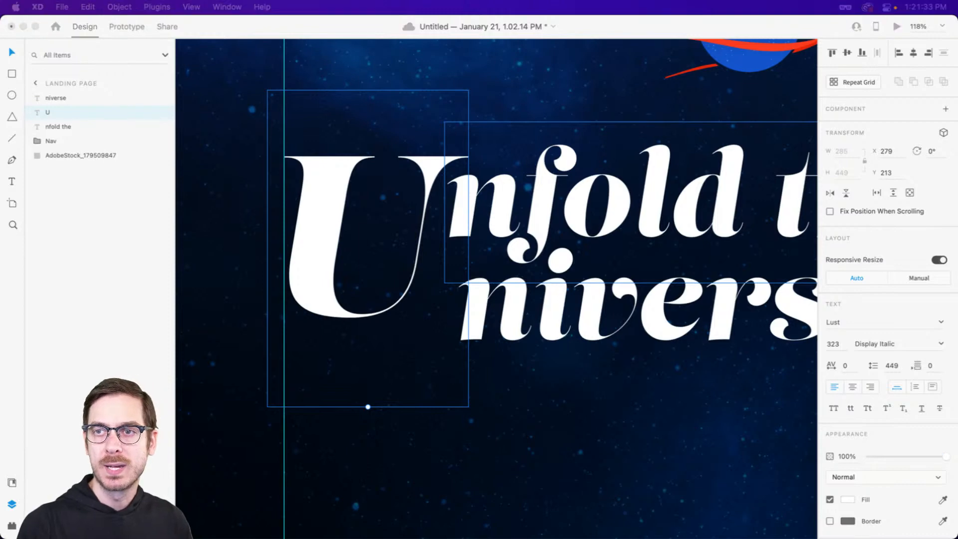
{"action": "left_click", "coordinate": [550, 324]}
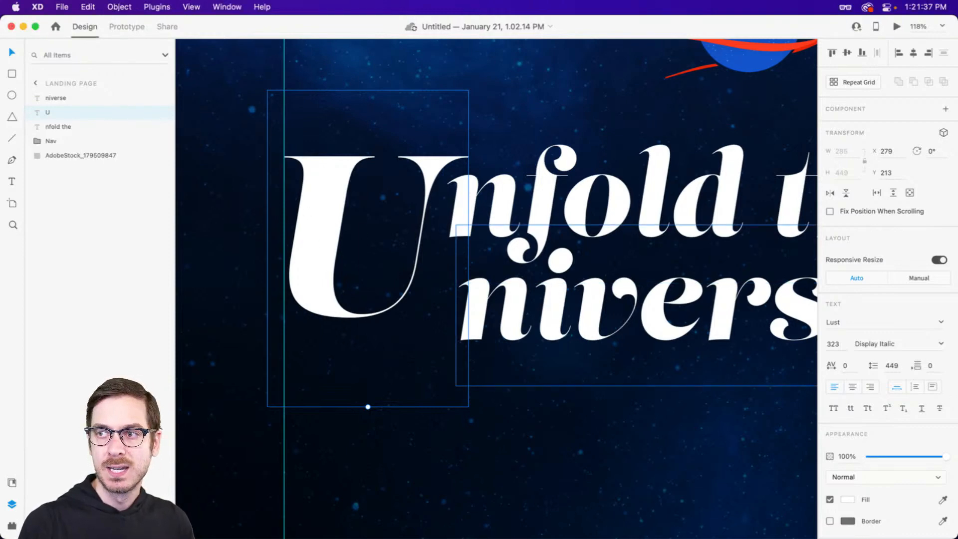
{"action": "scroll", "coordinate": [842, 473], "scroll_direction": "down", "scroll_amount": 5}
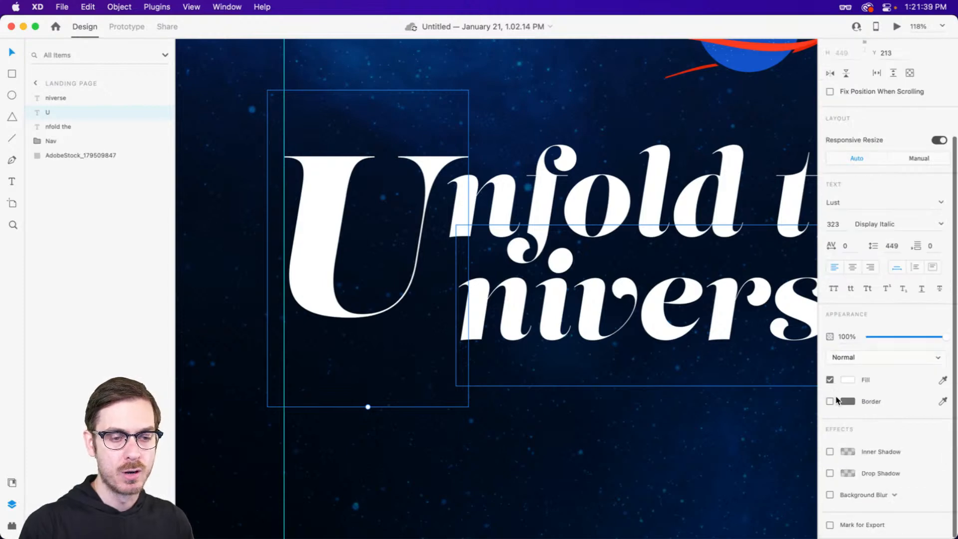
{"action": "left_click", "coordinate": [830, 402]}
{"action": "left_click", "coordinate": [848, 402]}
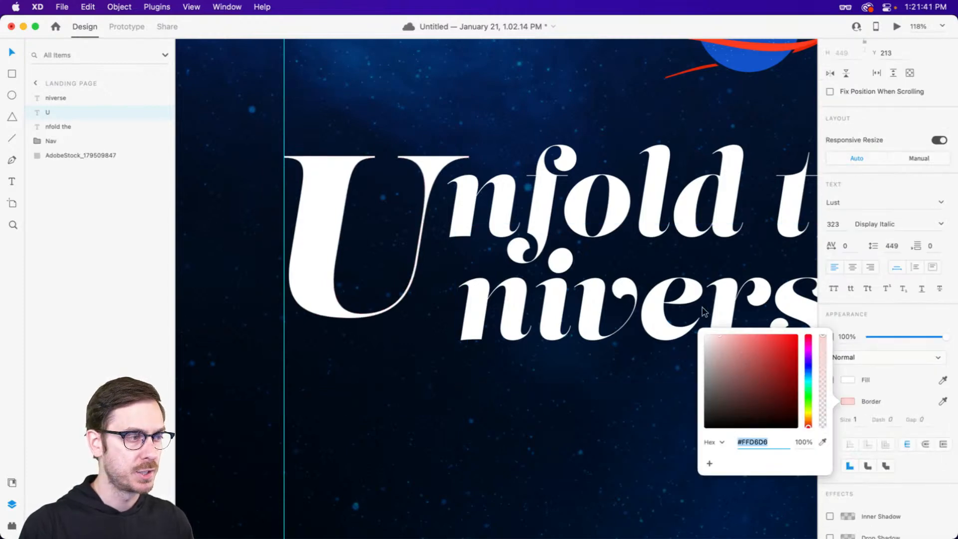
Set the large U's border size to 8 to thicken its thin strokes.
{"action": "left_click", "coordinate": [854, 420]}
{"action": "key", "text": "Up"}
{"action": "key", "text": "Up"}
{"action": "key", "text": "Up"}
{"action": "key", "text": "Up"}
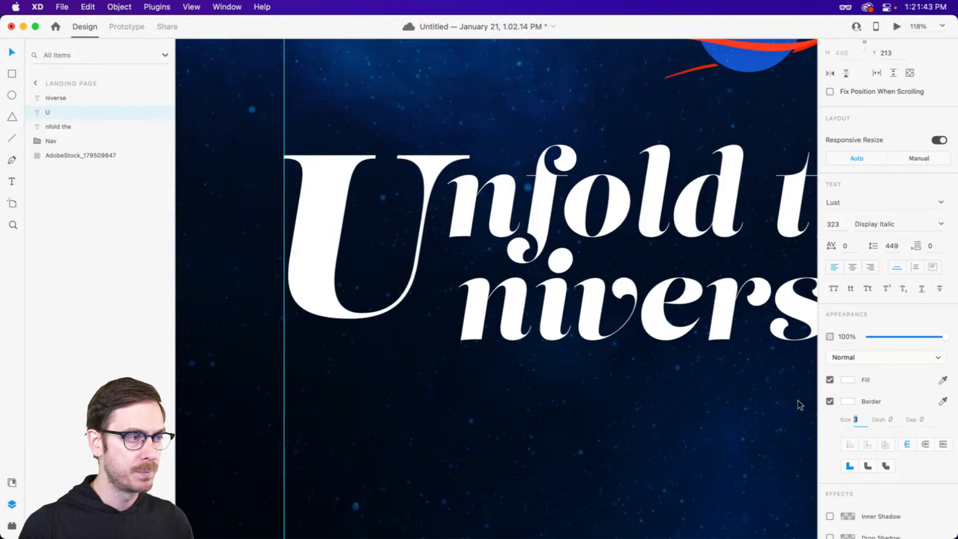
{"action": "key", "text": "Up"}
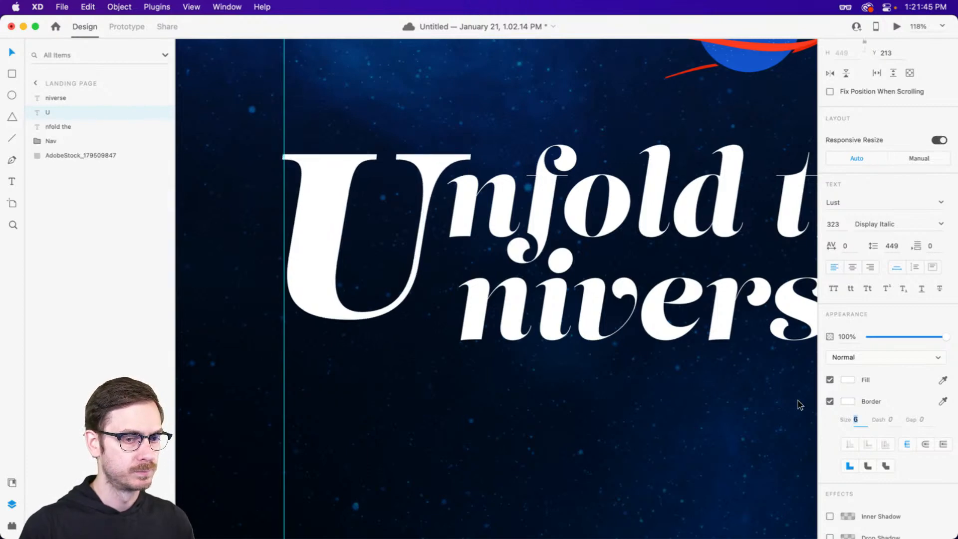
{"action": "key", "text": "Up"}
{"action": "key", "text": "Up"}
{"action": "key", "text": "Return"}
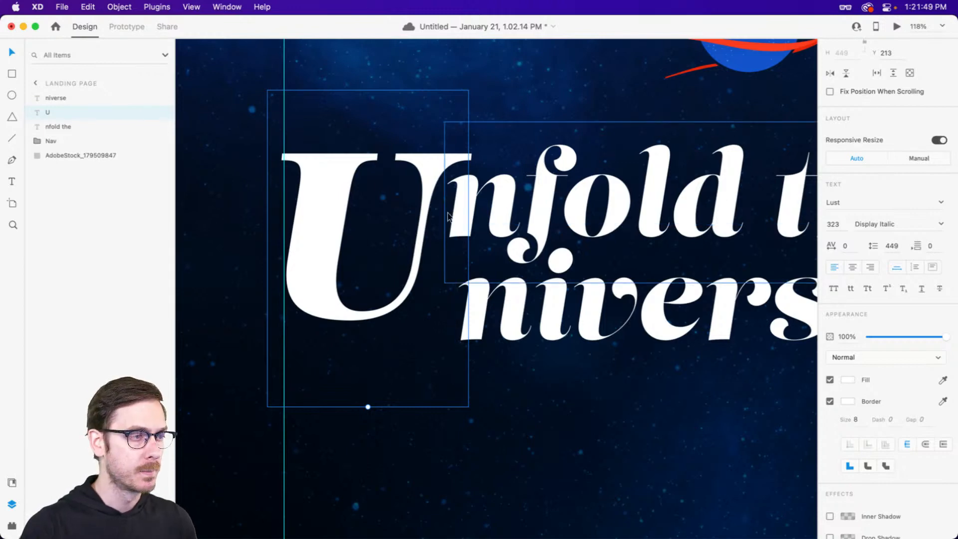
Scale the "nfold the" line down to a font size of about 132.
{"action": "left_click", "coordinate": [448, 215]}
{"action": "scroll", "coordinate": [517, 175], "scroll_direction": "down", "scroll_amount": 5}
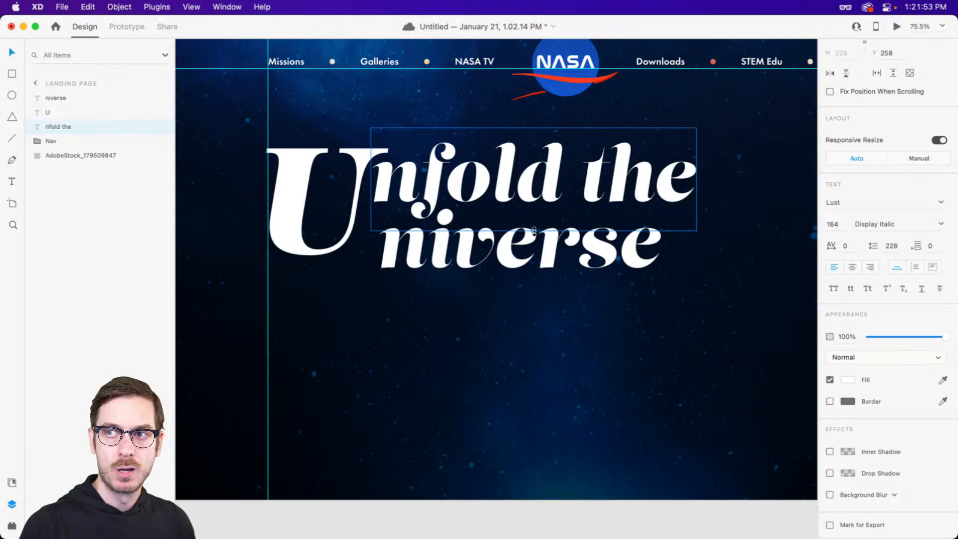
{"action": "left_click_drag", "start_coordinate": [534, 231], "coordinate": [495, 181]}
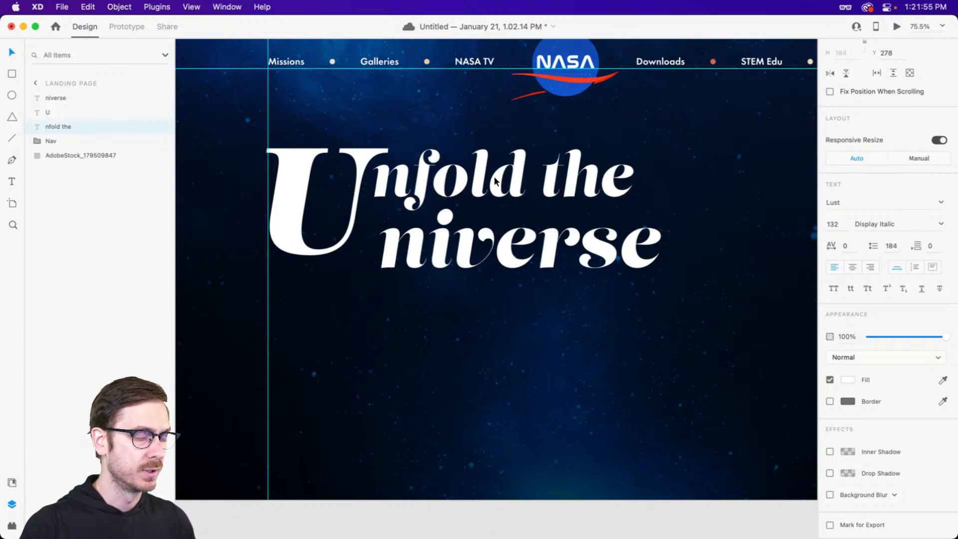
Examine the spacing and compare the font sizes of the "nfold the" and "niverse" lines beside the large U.
{"action": "scroll", "coordinate": [370, 168], "scroll_direction": "up", "scroll_amount": 5}
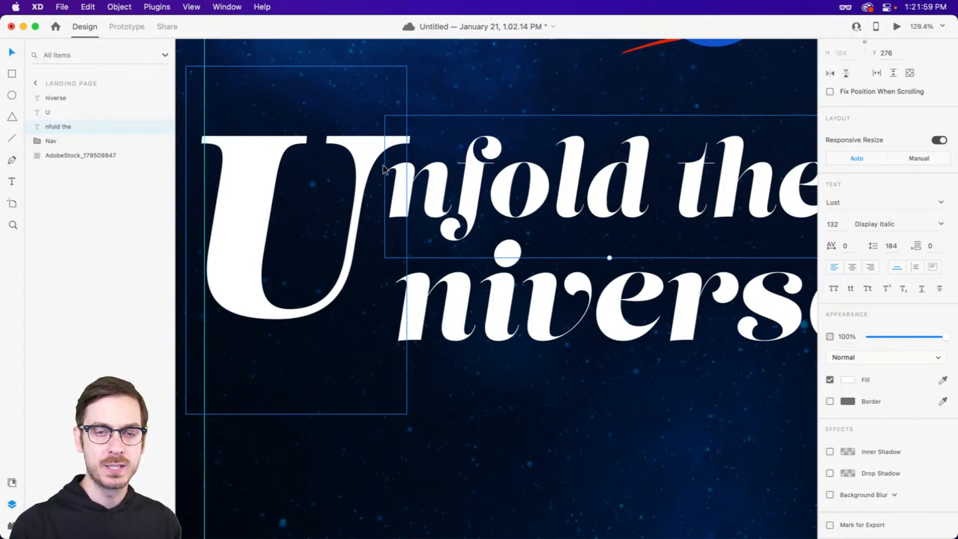
{"action": "left_click", "coordinate": [545, 295]}
{"action": "scroll", "coordinate": [644, 355], "scroll_direction": "down", "scroll_amount": 3}
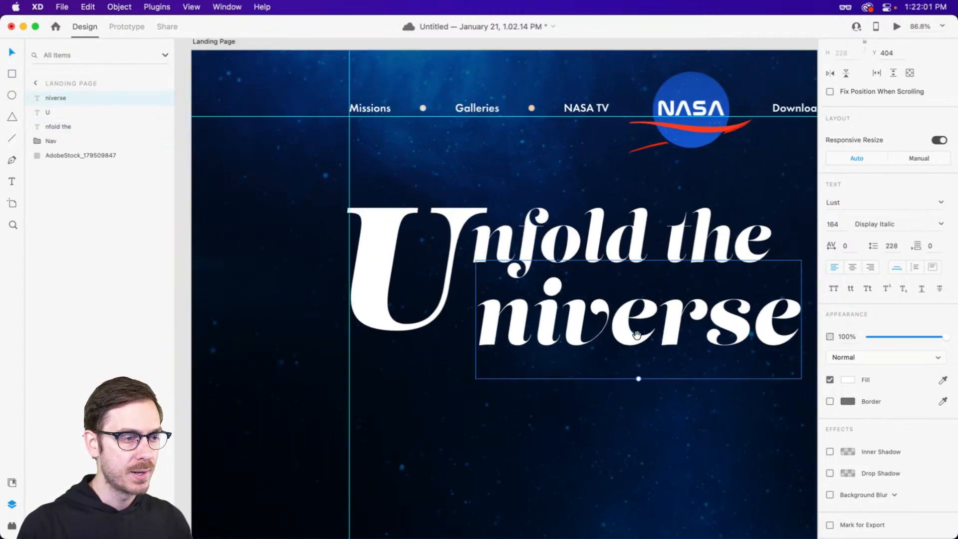
{"action": "left_click_drag", "start_coordinate": [637, 335], "coordinate": [586, 312]}
{"action": "scroll", "coordinate": [496, 272], "scroll_direction": "up", "scroll_amount": 5}
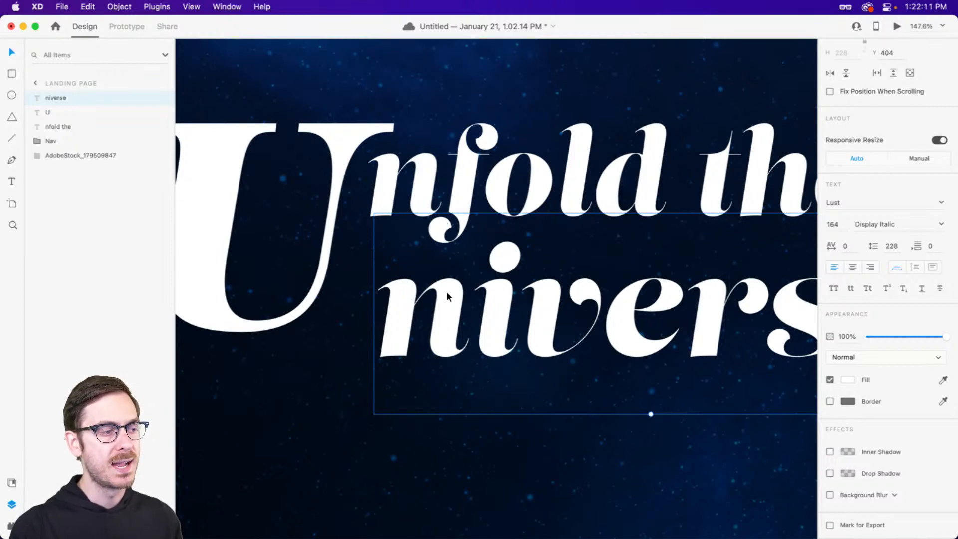
{"action": "scroll", "coordinate": [477, 259], "scroll_direction": "right", "scroll_amount": 2}
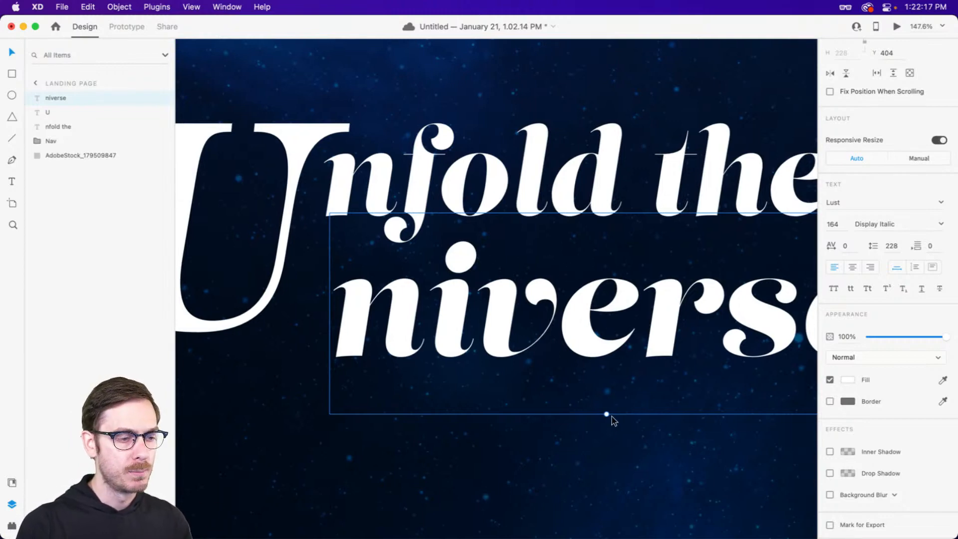
{"action": "left_click", "coordinate": [585, 186]}
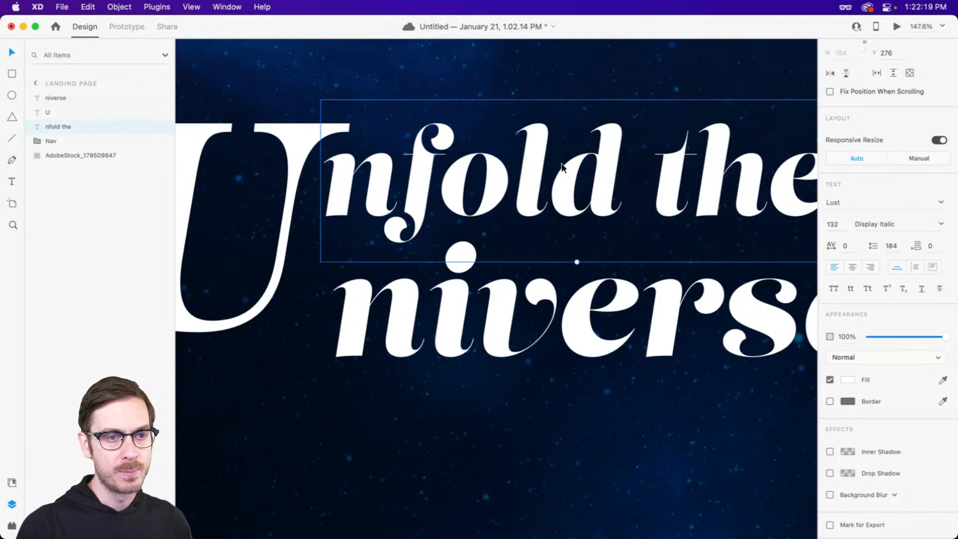
{"action": "left_click", "coordinate": [541, 294]}
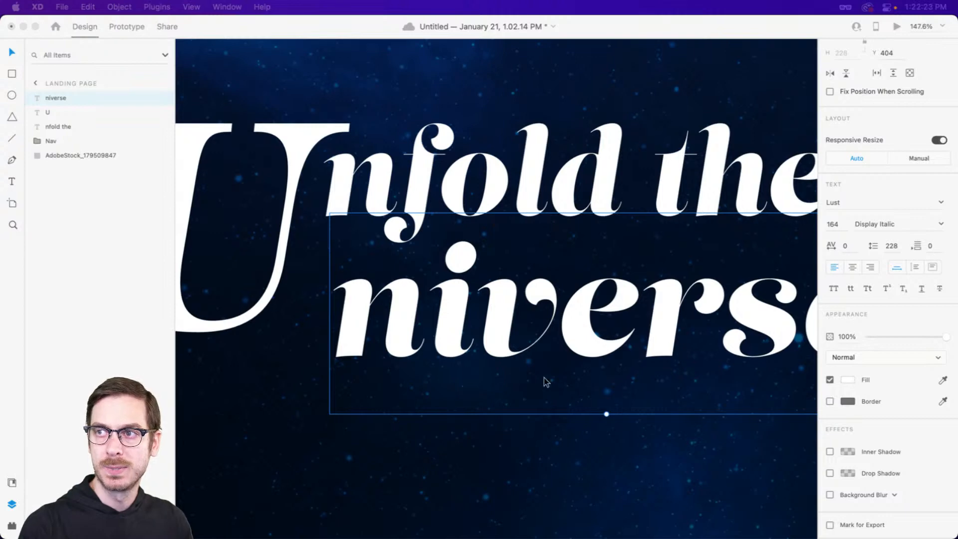
Scale the "niverse" line down to font size 124 and place it beside the large U, tucked under "nfold the".
{"action": "left_click_drag", "start_coordinate": [607, 414], "coordinate": [607, 365]}
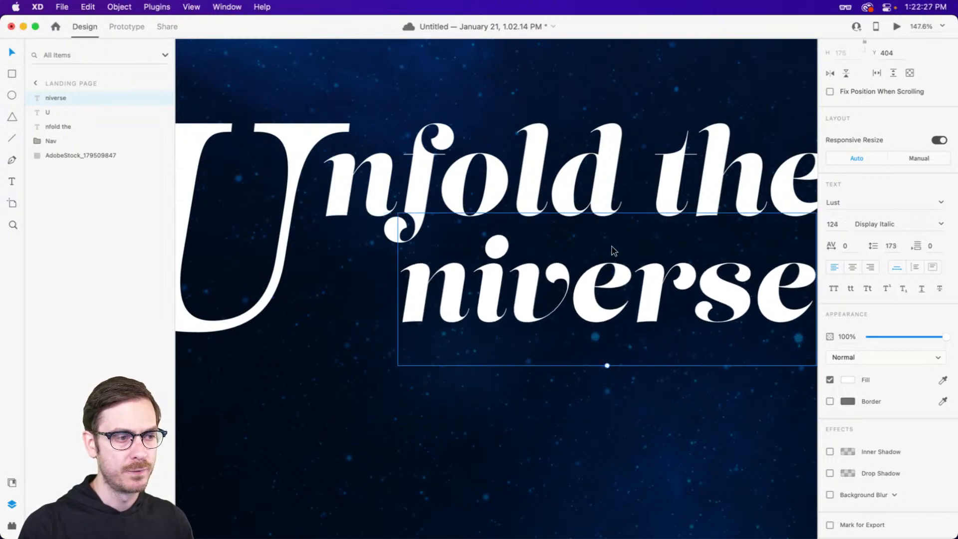
{"action": "left_click_drag", "start_coordinate": [614, 250], "coordinate": [489, 258]}
{"action": "scroll", "coordinate": [489, 270], "scroll_direction": "down", "scroll_amount": 5}
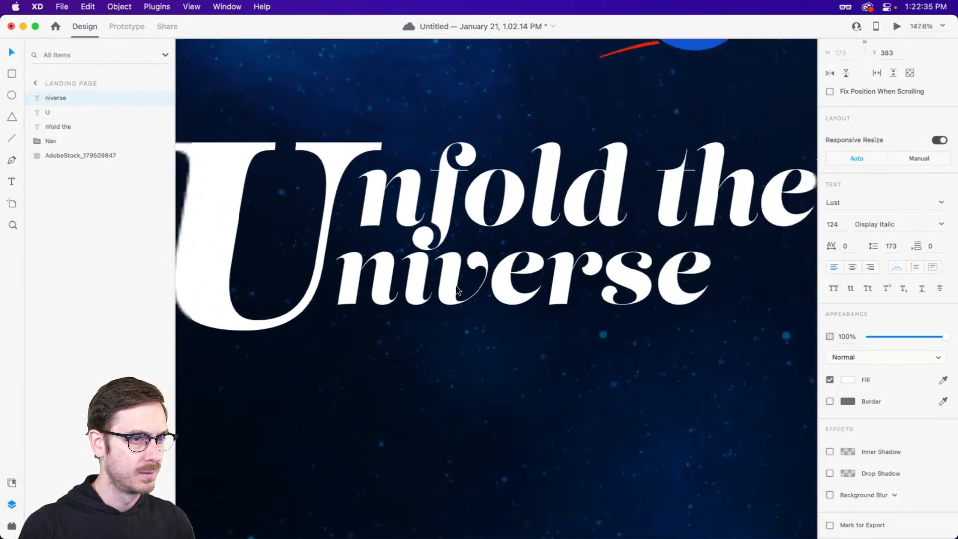
Add a period to the end of the "niverse" line.
{"action": "double_click", "coordinate": [606, 285]}
{"action": "left_click", "coordinate": [615, 293]}
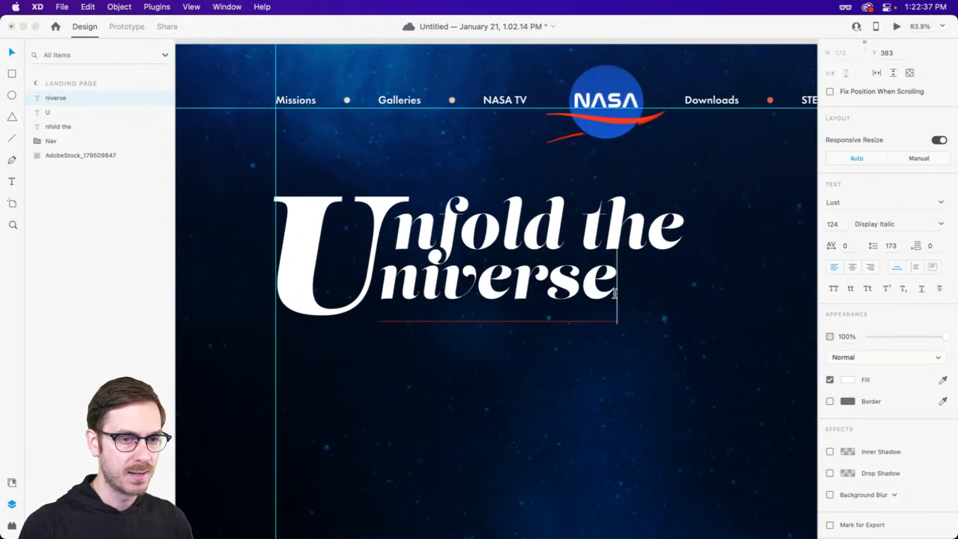
{"action": "type", "text": "."}
{"action": "key", "text": "Escape"}
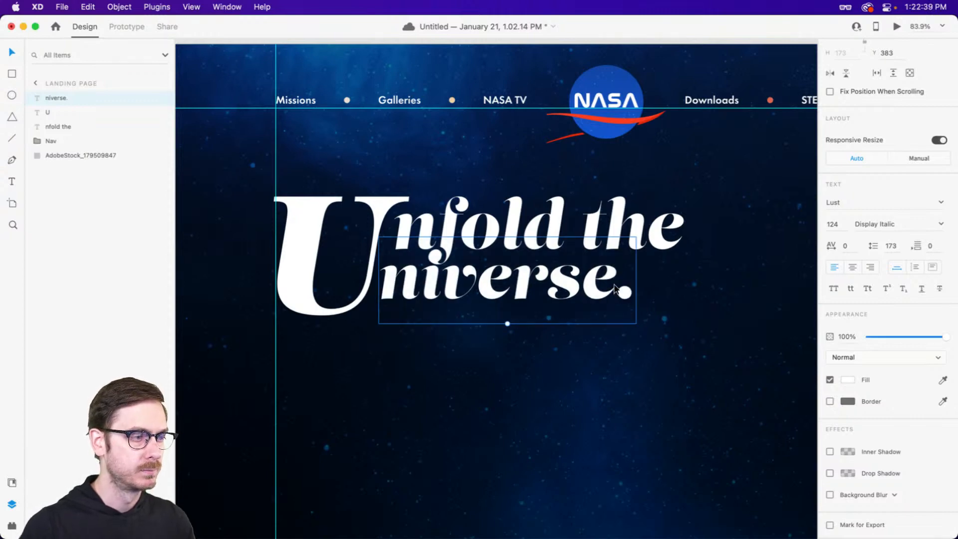
{"action": "left_click", "coordinate": [599, 385]}
{"action": "scroll", "coordinate": [583, 342], "scroll_direction": "down", "scroll_amount": 3}
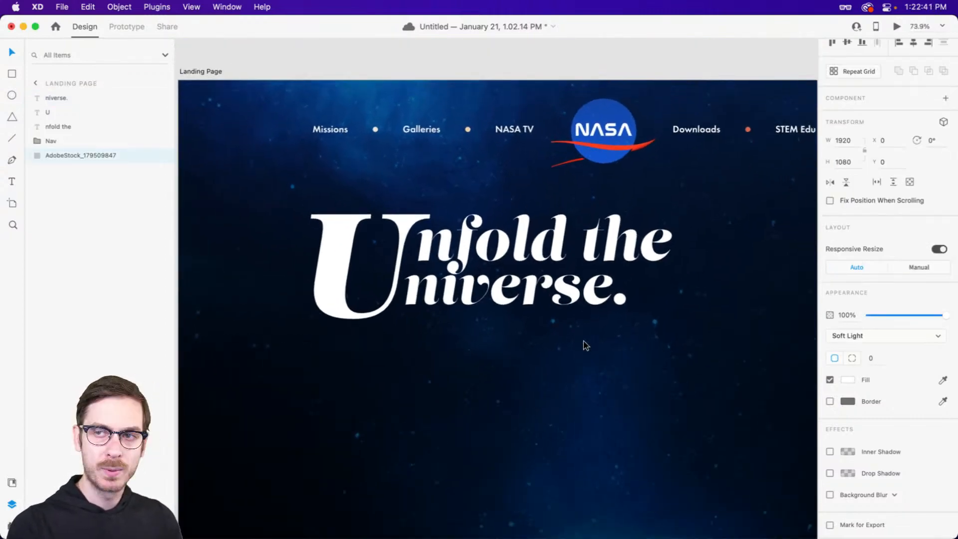
Scale the large U down to a font size of 291.
{"action": "left_click", "coordinate": [353, 294]}
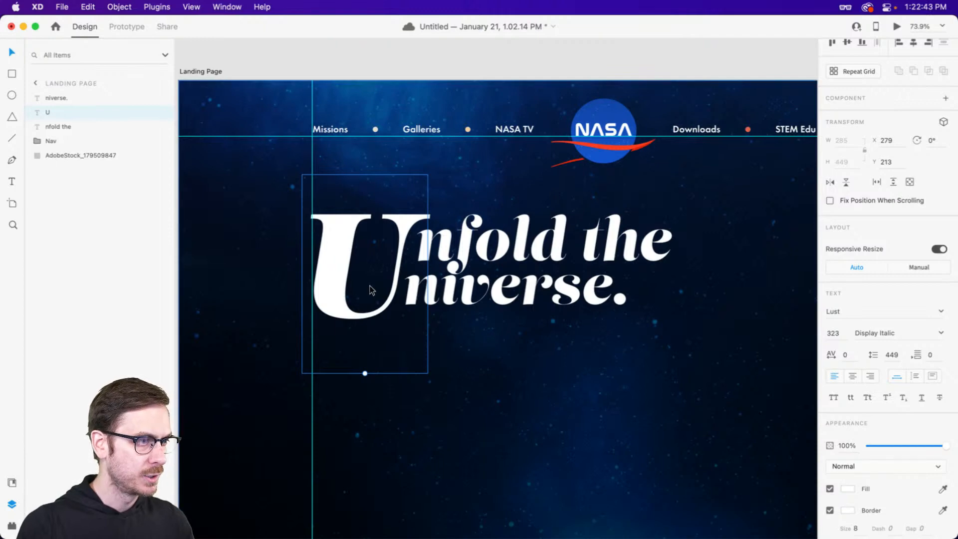
{"action": "scroll", "coordinate": [369, 289], "scroll_direction": "up", "scroll_amount": 3}
{"action": "left_click_drag", "start_coordinate": [362, 404], "coordinate": [364, 377]}
{"action": "scroll", "coordinate": [521, 192], "scroll_direction": "up", "scroll_amount": 2}
{"action": "scroll", "coordinate": [520, 185], "scroll_direction": "down", "scroll_amount": 2}
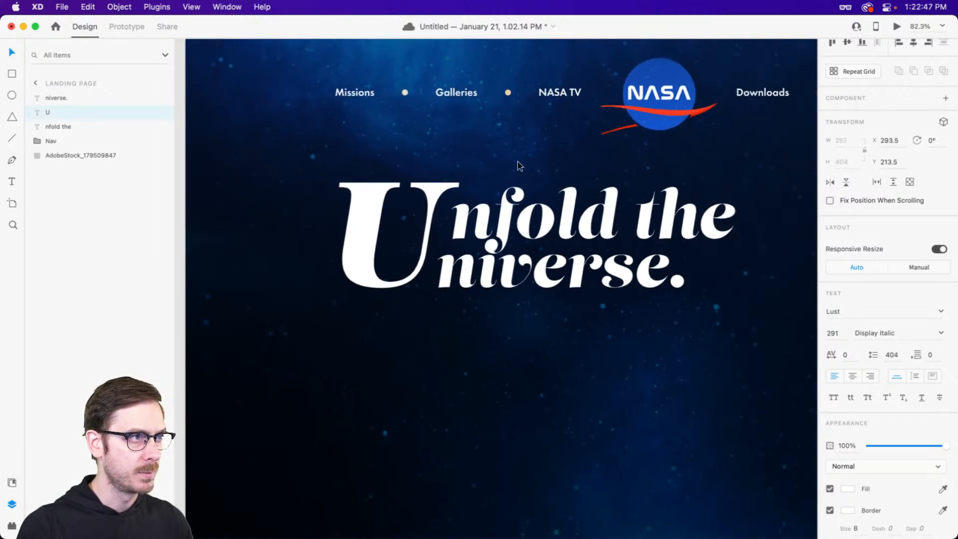
Place a horizontal guide along the headline's baseline and shift the large U to X 304.5, Y 212.5, closer to the text lines.
{"action": "scroll", "coordinate": [517, 161], "scroll_direction": "up", "scroll_amount": 1}
{"action": "left_click_drag", "start_coordinate": [483, 71], "coordinate": [505, 323]}
{"action": "left_click", "coordinate": [419, 312]}
{"action": "scroll", "coordinate": [419, 319], "scroll_direction": "up", "scroll_amount": 3}
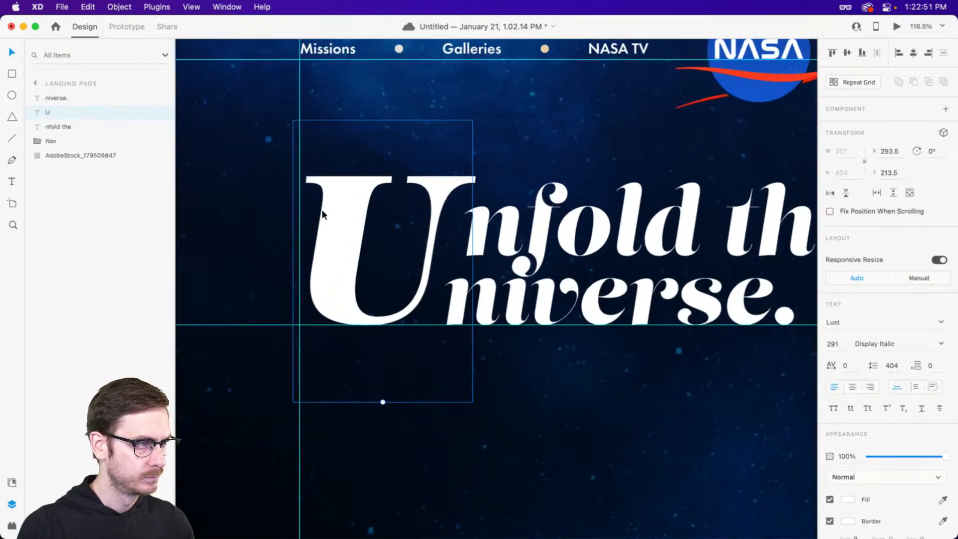
{"action": "left_click_drag", "start_coordinate": [342, 215], "coordinate": [349, 215]}
Move the U and both text lines together to X 284.5, aligning the headline with the navigation's left guide.
{"action": "left_click", "coordinate": [492, 299], "text": "shift"}
{"action": "left_click", "coordinate": [541, 221], "text": "shift"}
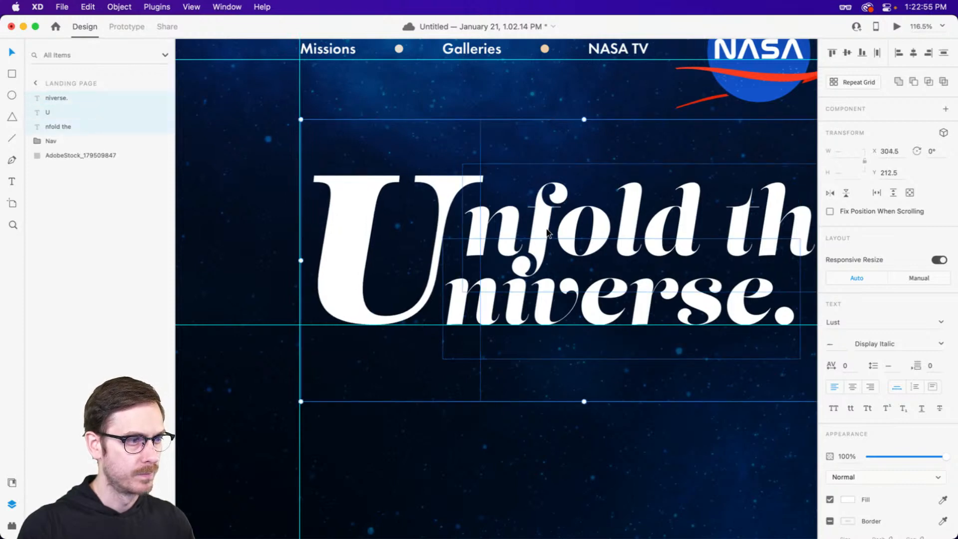
{"action": "left_click_drag", "start_coordinate": [541, 220], "coordinate": [527, 220]}
{"action": "scroll", "coordinate": [527, 220], "scroll_direction": "down", "scroll_amount": 5}
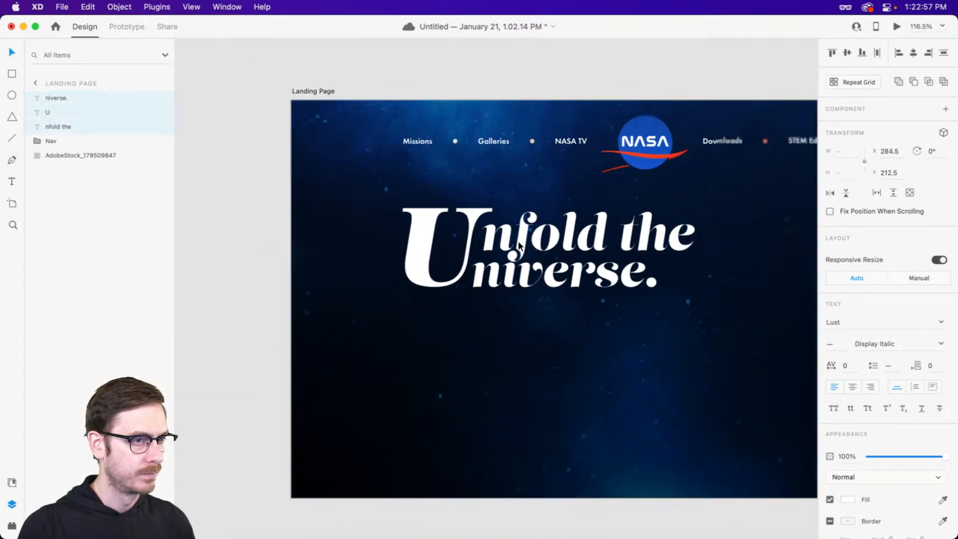
{"action": "left_click", "coordinate": [558, 100]}
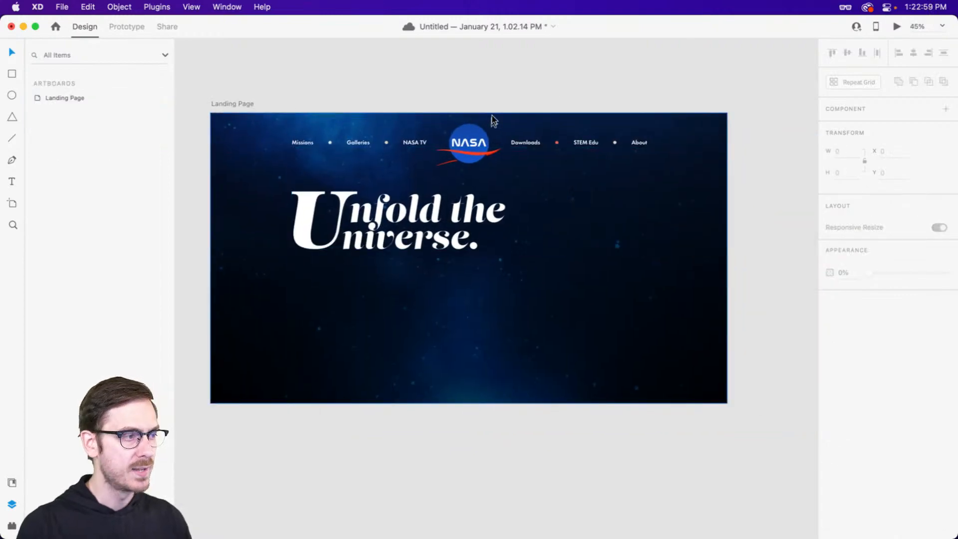
Group the large U with the "nfold the" and "niverse." lines and name the group Unfold.
{"action": "scroll", "coordinate": [383, 203], "scroll_direction": "up", "scroll_amount": 3}
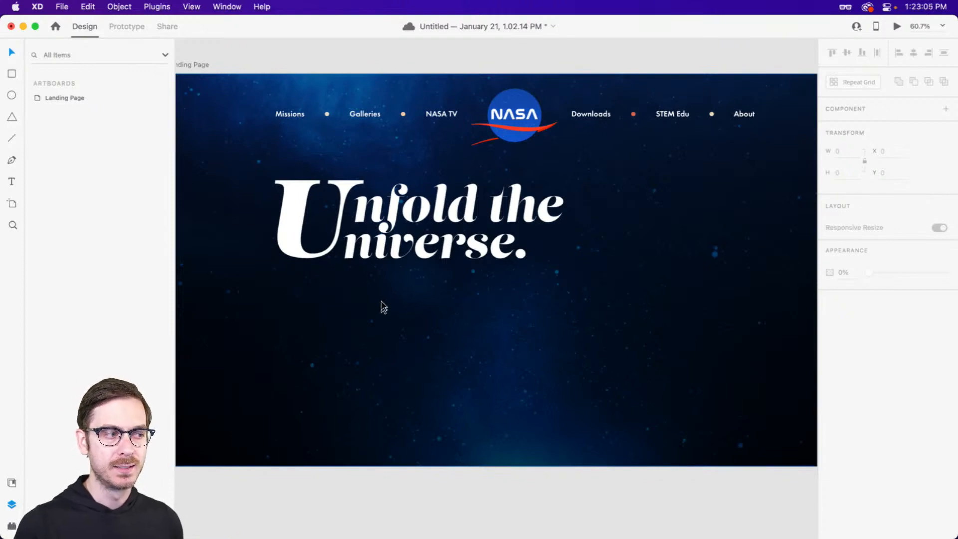
{"action": "scroll", "coordinate": [383, 306], "scroll_direction": "down", "scroll_amount": 5}
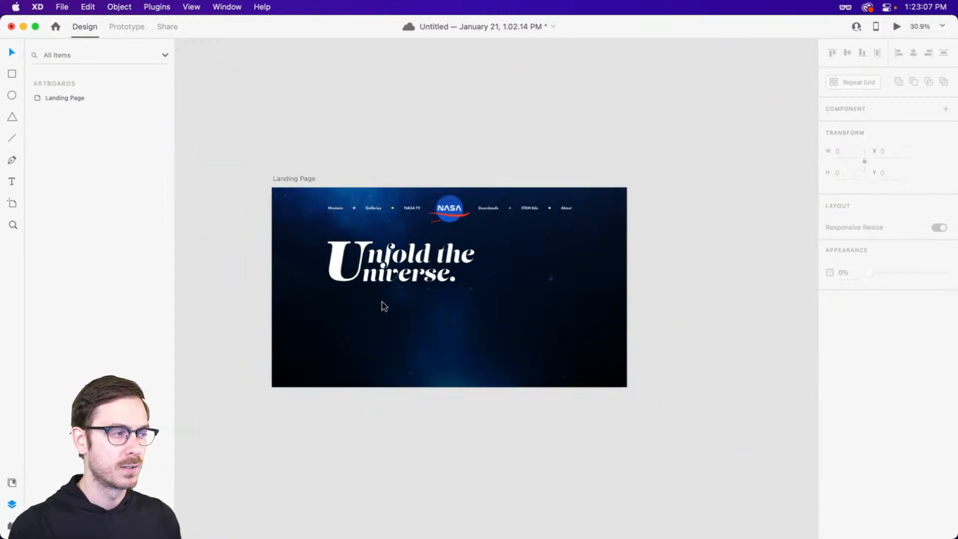
{"action": "scroll", "coordinate": [387, 299], "scroll_direction": "up", "scroll_amount": 3}
{"action": "scroll", "coordinate": [390, 291], "scroll_direction": "up", "scroll_amount": 5}
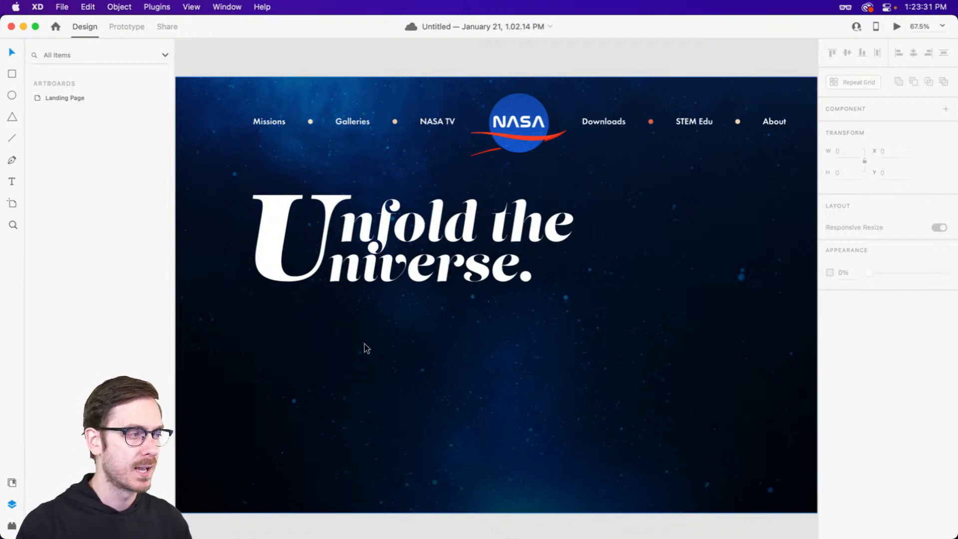
{"action": "left_click", "coordinate": [404, 271]}
{"action": "left_click", "coordinate": [404, 235], "text": "shift"}
{"action": "left_click", "coordinate": [287, 222], "text": "shift"}
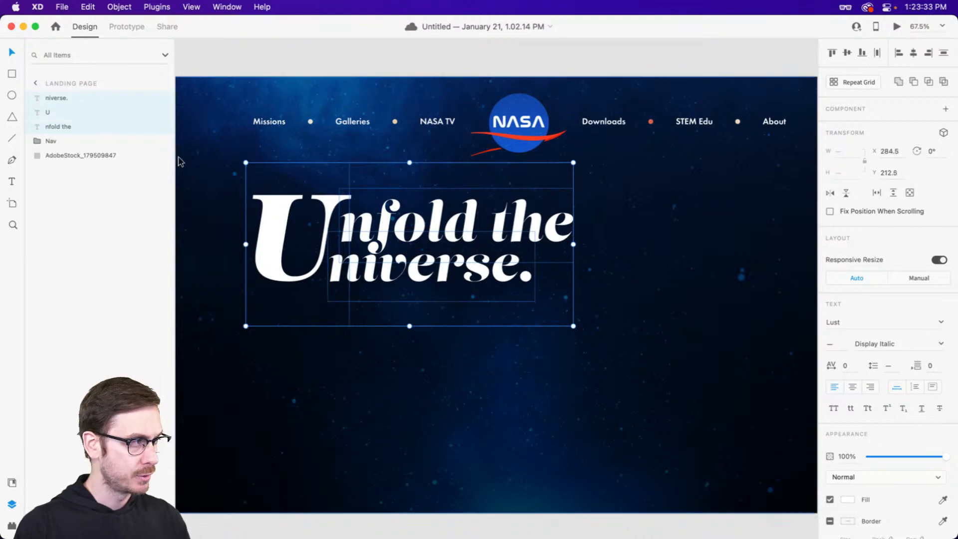
{"action": "key", "text": "super+g"}
{"action": "double_click", "coordinate": [61, 100]}
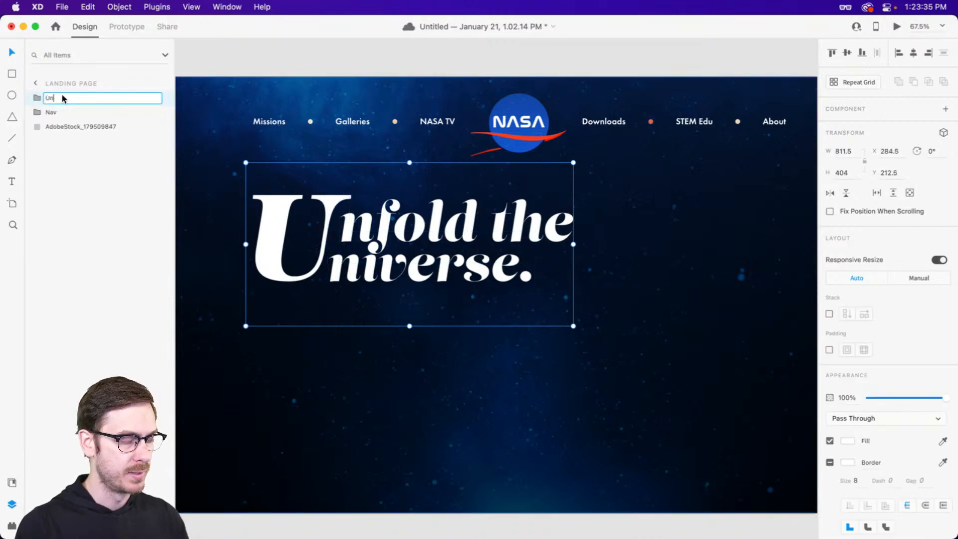
{"action": "type", "text": "Unfold"}
{"action": "key", "text": "Return"}
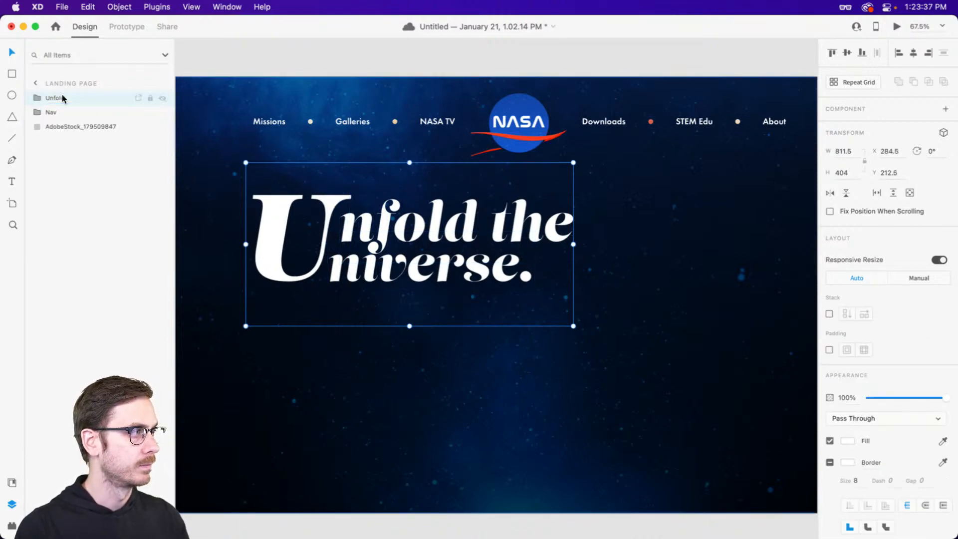
Save the document with the whole landing page in view.
{"action": "key", "text": "super+minus"}
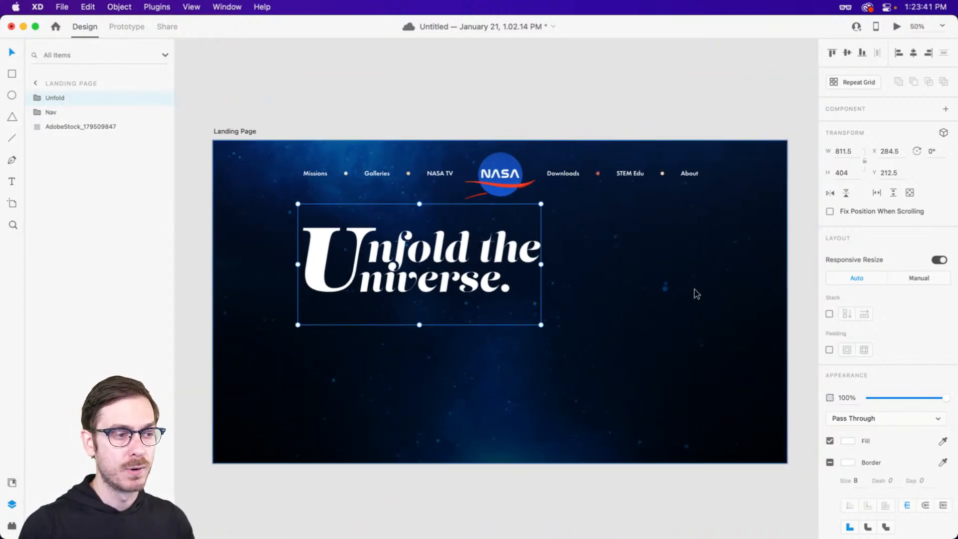
{"action": "left_click_drag", "start_coordinate": [693, 290], "coordinate": [630, 277]}
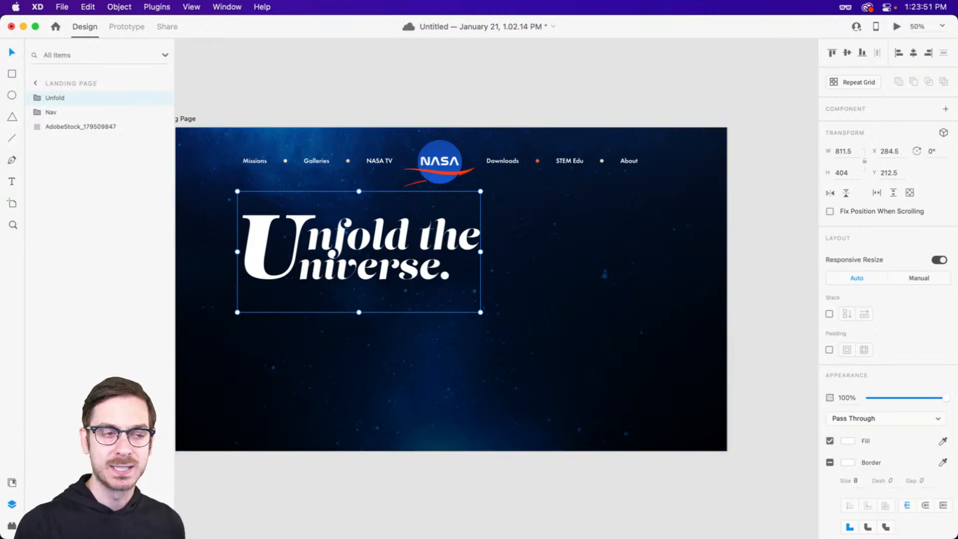
{"action": "key", "text": "super+s"}
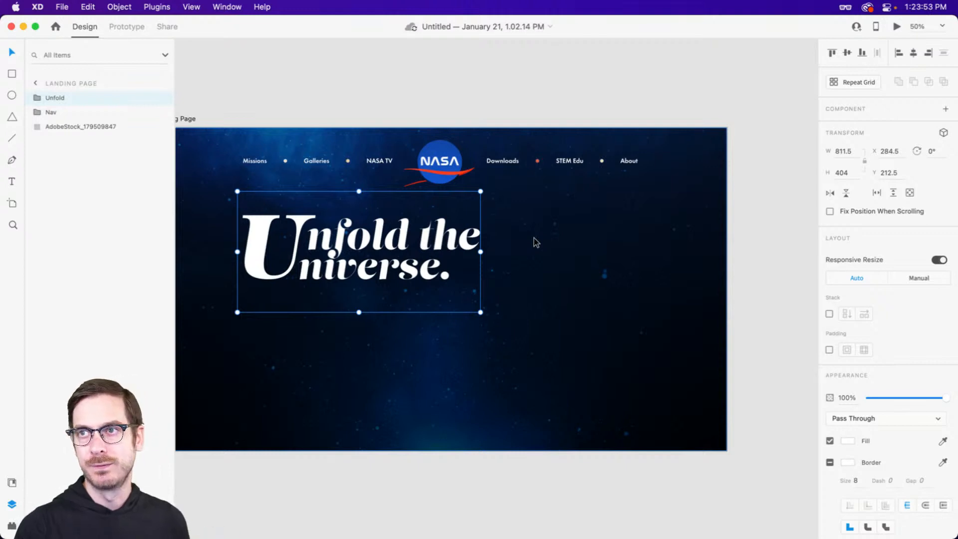
Draw a triangle about 99 by 86 in the empty area to the right of the headline, below the navigation.
{"action": "scroll", "coordinate": [654, 250], "scroll_direction": "up", "scroll_amount": 2}
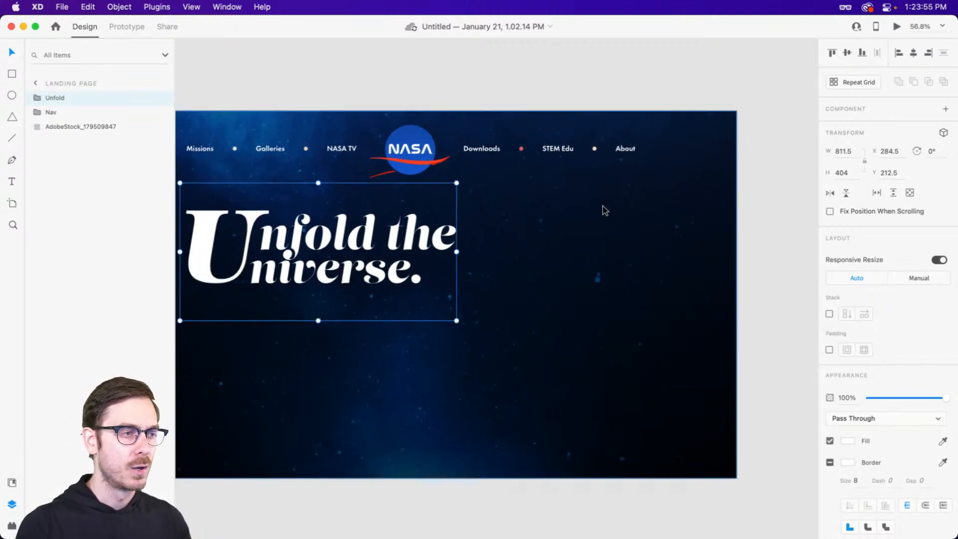
{"action": "left_click", "coordinate": [593, 212]}
{"action": "scroll", "coordinate": [630, 219], "scroll_direction": "up", "scroll_amount": 2}
{"action": "left_click_drag", "start_coordinate": [631, 220], "coordinate": [634, 210]}
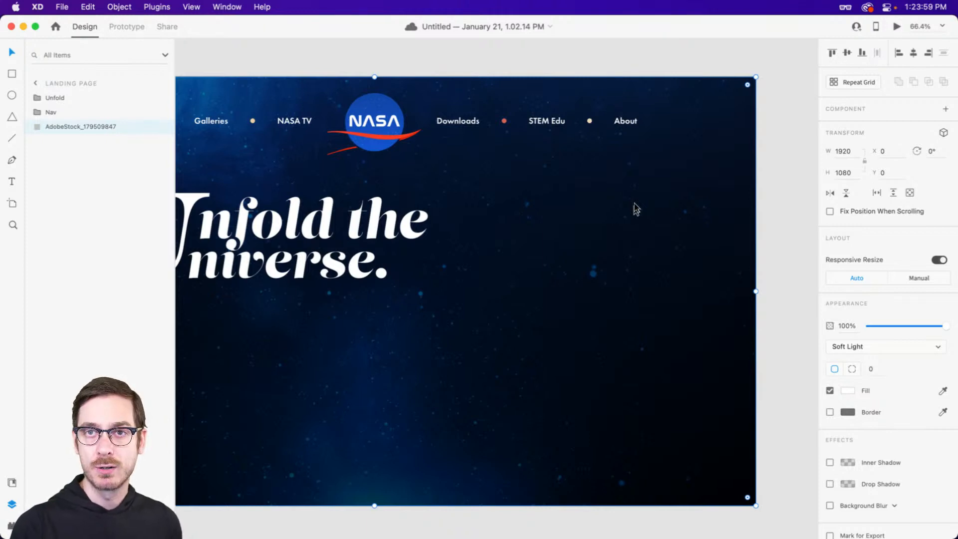
{"action": "left_click", "coordinate": [12, 117]}
{"action": "left_click_drag", "start_coordinate": [552, 191], "coordinate": [597, 223]}
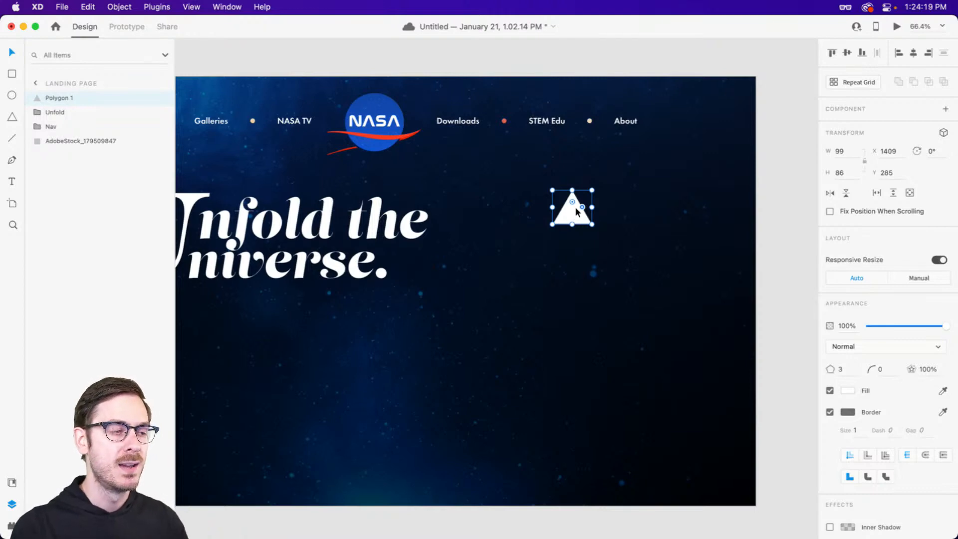
Turn the triangle into a hexagon by setting its corner count to 6, and shift it to X 1407, Y 288.
{"action": "scroll", "coordinate": [576, 211], "scroll_direction": "up", "scroll_amount": 3}
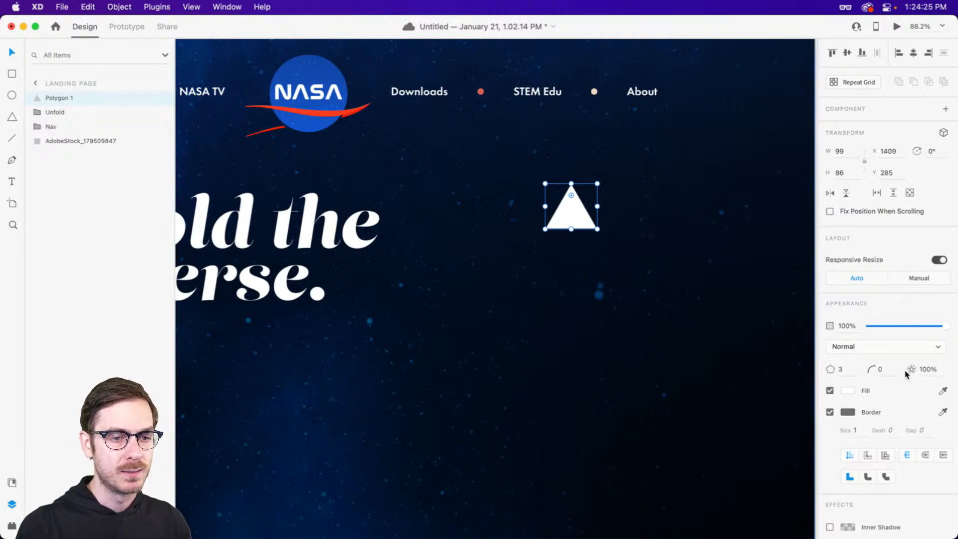
{"action": "left_click", "coordinate": [845, 369]}
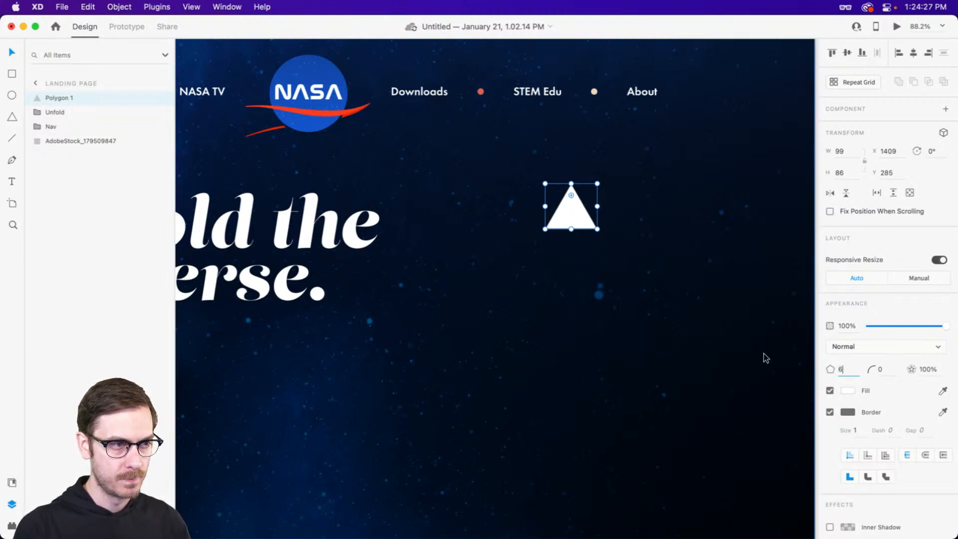
{"action": "type", "text": "6"}
{"action": "key", "text": "Tab"}
{"action": "scroll", "coordinate": [568, 193], "scroll_direction": "up", "scroll_amount": 10}
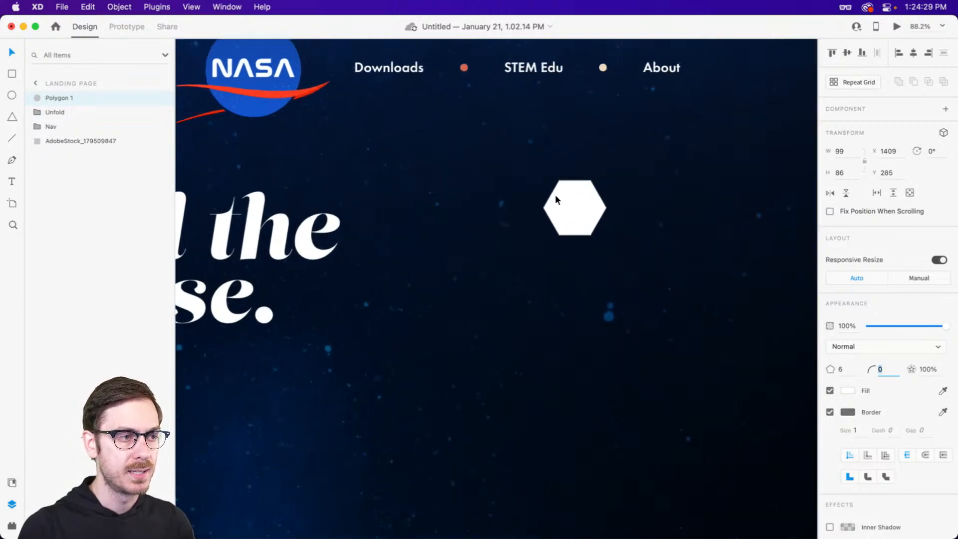
{"action": "left_click_drag", "start_coordinate": [588, 196], "coordinate": [583, 202]}
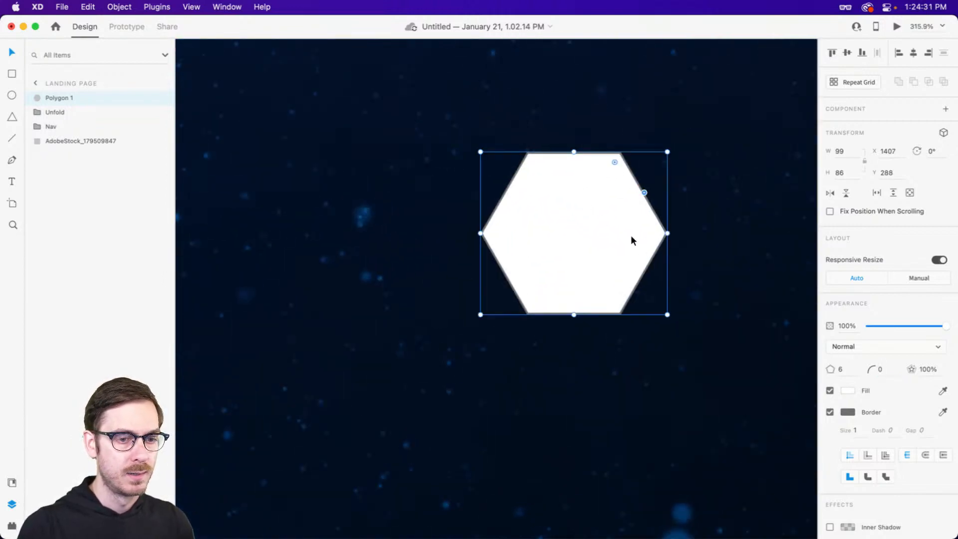
Try rounding the hexagon's corners with a radius of 12.
{"action": "left_click", "coordinate": [886, 372]}
{"action": "key", "text": "Up"}
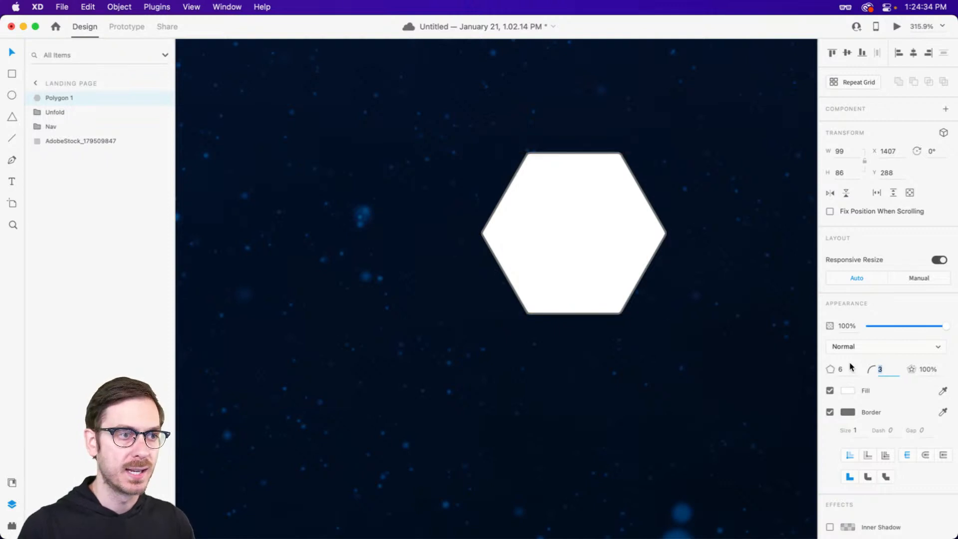
{"action": "key", "text": "Up"}
{"action": "key", "text": "Up"}
{"action": "key", "text": "Up"}
{"action": "key", "text": "Up"}
{"action": "key", "text": "Up"}
{"action": "key", "text": "Up"}
{"action": "key", "text": "Up"}
{"action": "key", "text": "Up"}
{"action": "key", "text": "Up"}
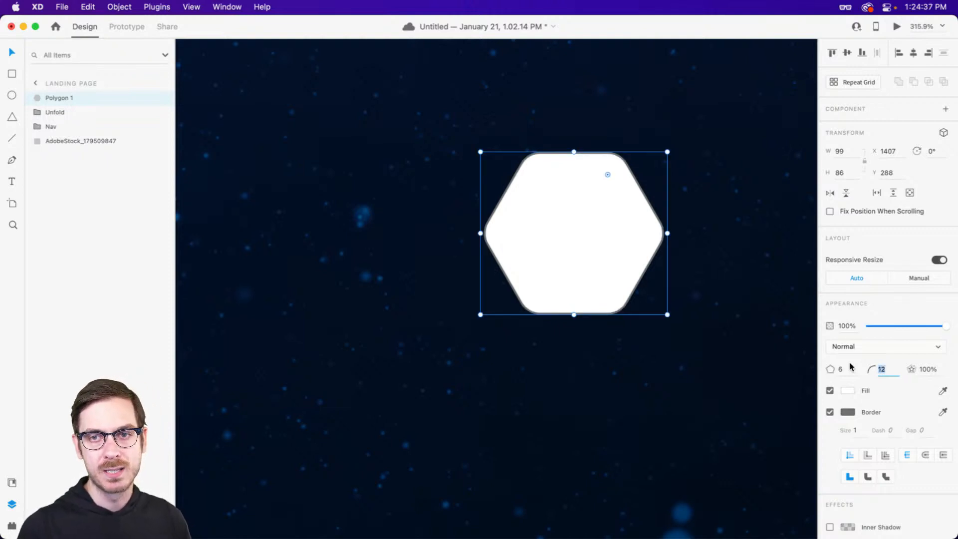
Set the hexagon's corner radius to 2 and turn off its border.
{"action": "type", "text": "2"}
{"action": "key", "text": "Return"}
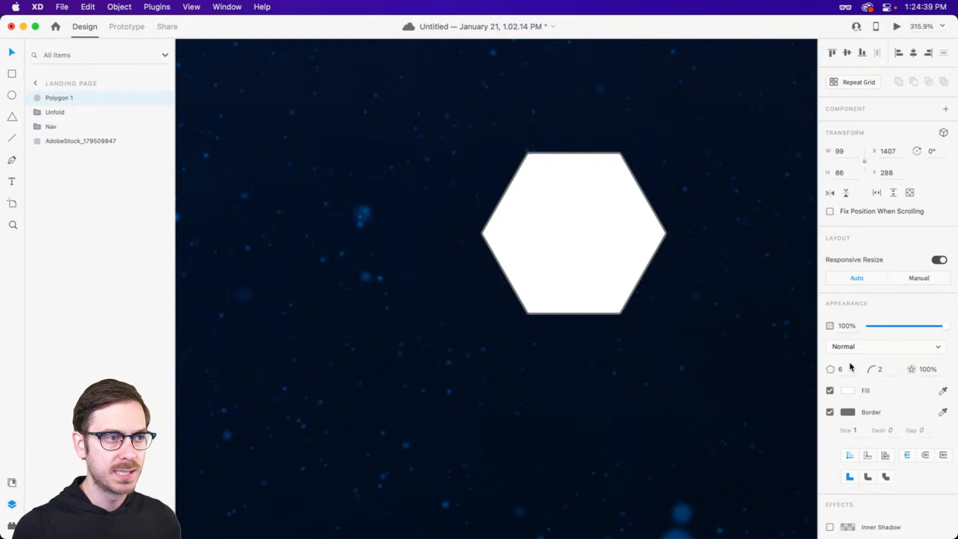
{"action": "left_click", "coordinate": [830, 412]}
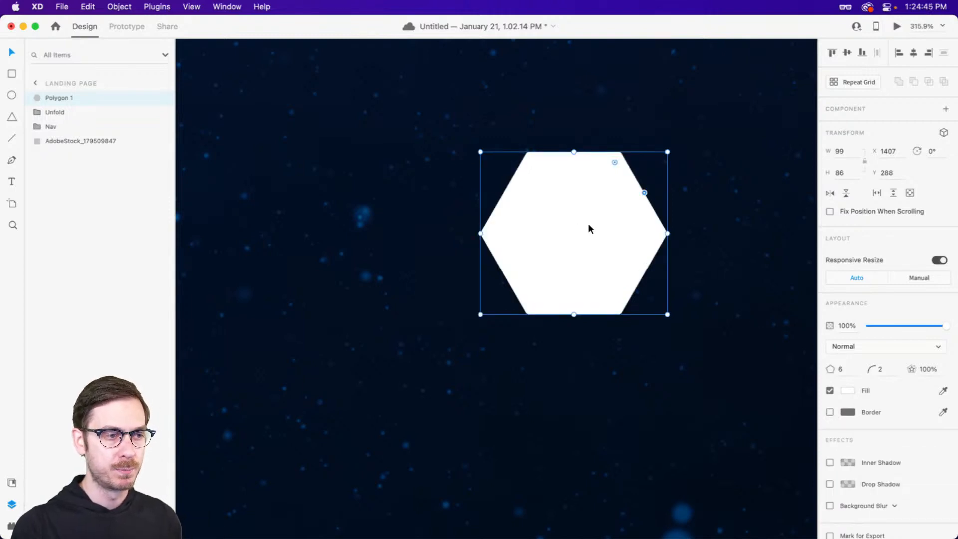
Move the hexagon to X 1385, Y 282 and fill it with the gold colour #BE9D44.
{"action": "left_click_drag", "start_coordinate": [589, 223], "coordinate": [546, 212]}
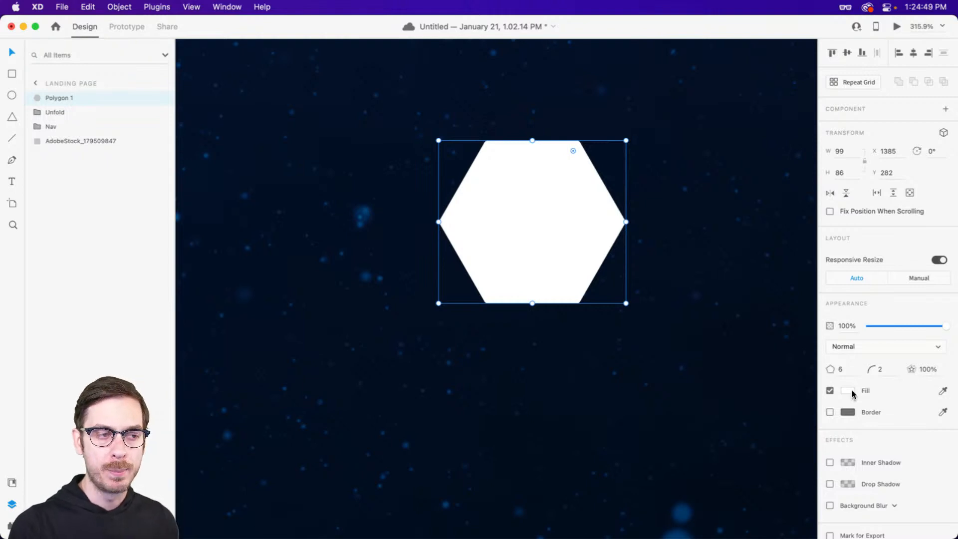
{"action": "left_click", "coordinate": [848, 390]}
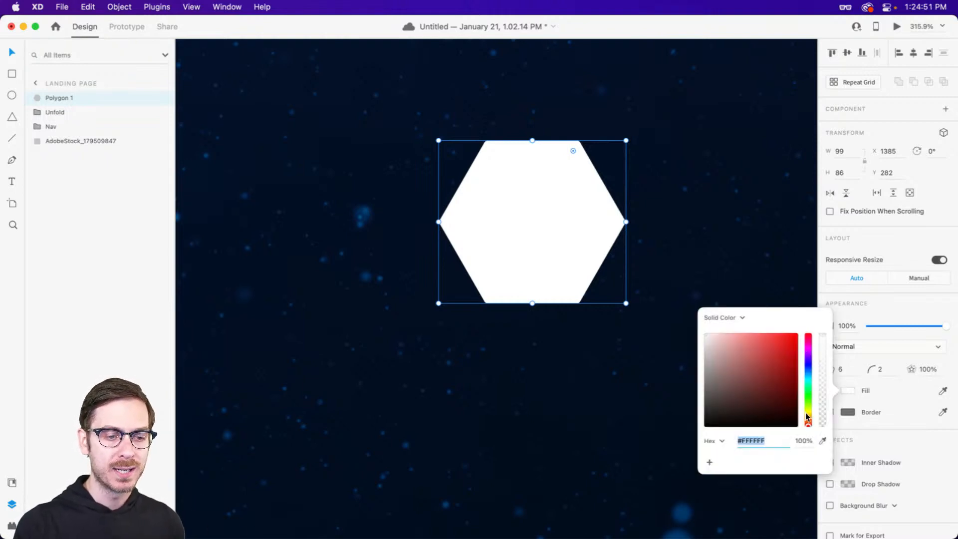
{"action": "left_click_drag", "start_coordinate": [809, 411], "coordinate": [809, 419]}
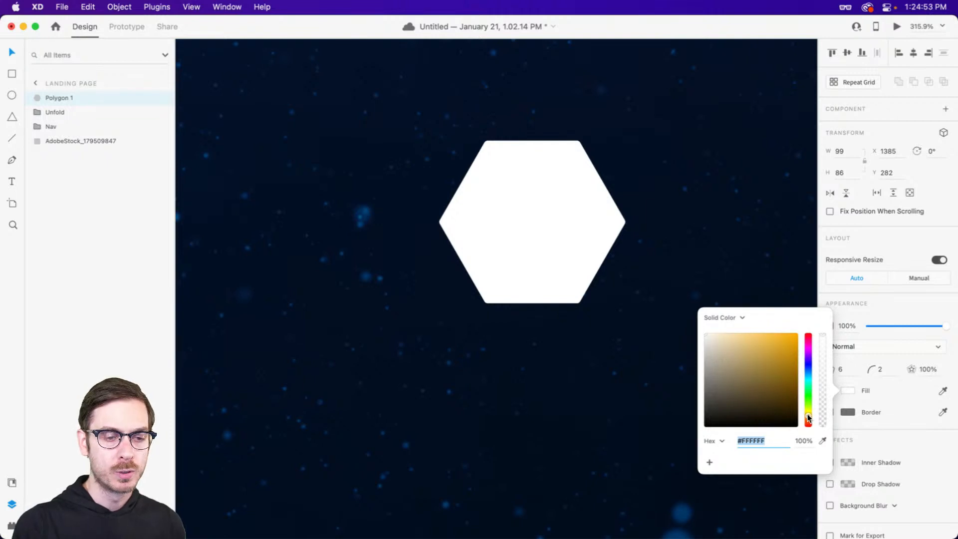
{"action": "left_click_drag", "start_coordinate": [760, 350], "coordinate": [765, 356]}
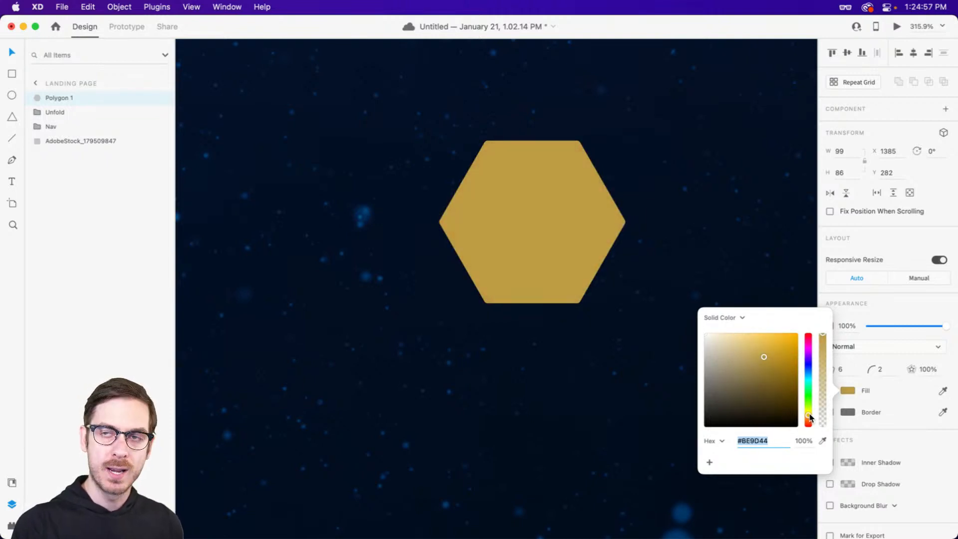
Give the hexagon a dark brown #554018 border at 25% opacity.
{"action": "left_click", "coordinate": [927, 300]}
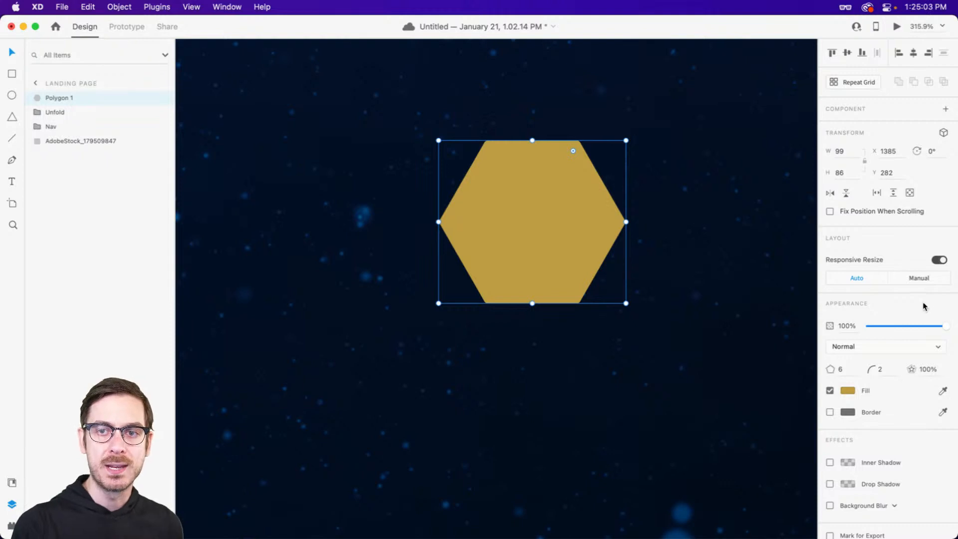
{"action": "scroll", "coordinate": [880, 384], "scroll_direction": "down", "scroll_amount": 2}
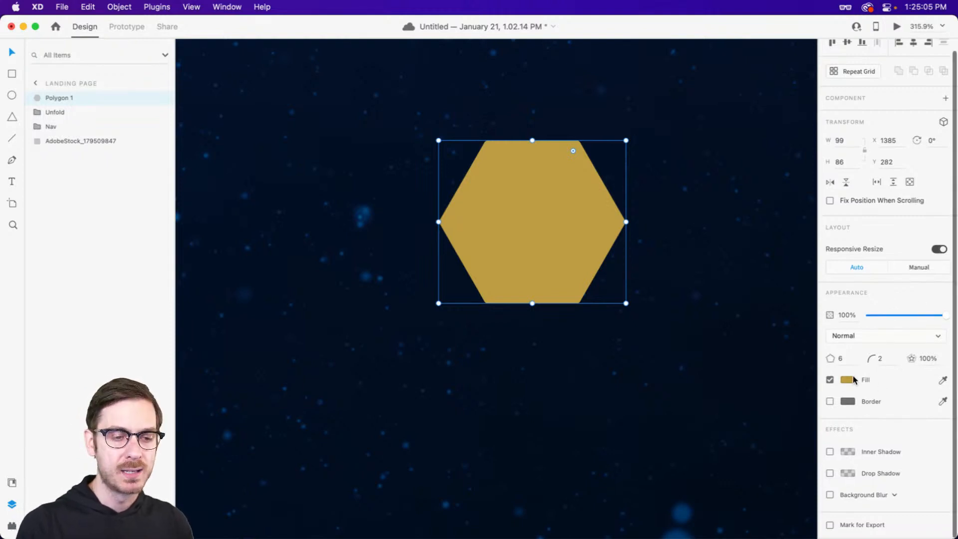
{"action": "left_click", "coordinate": [848, 402]}
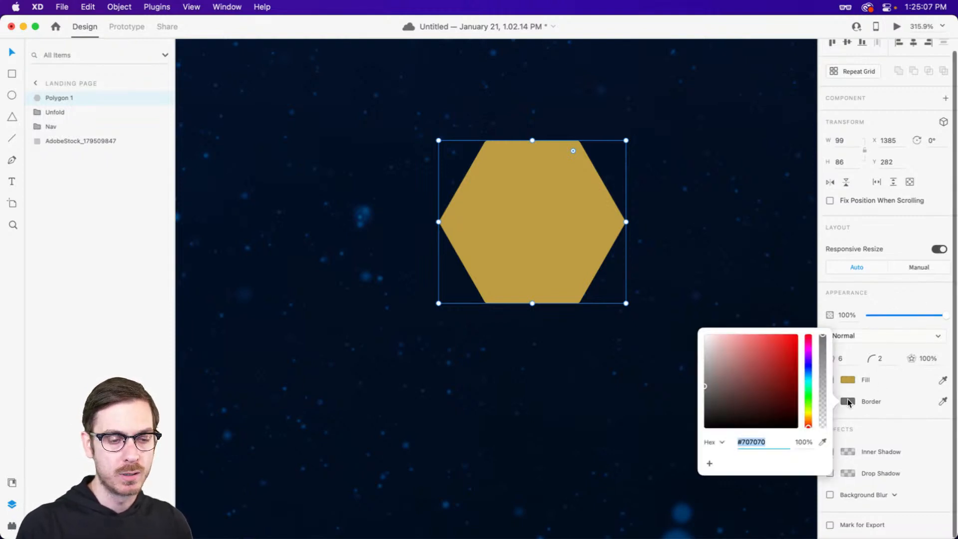
{"action": "left_click", "coordinate": [809, 417]}
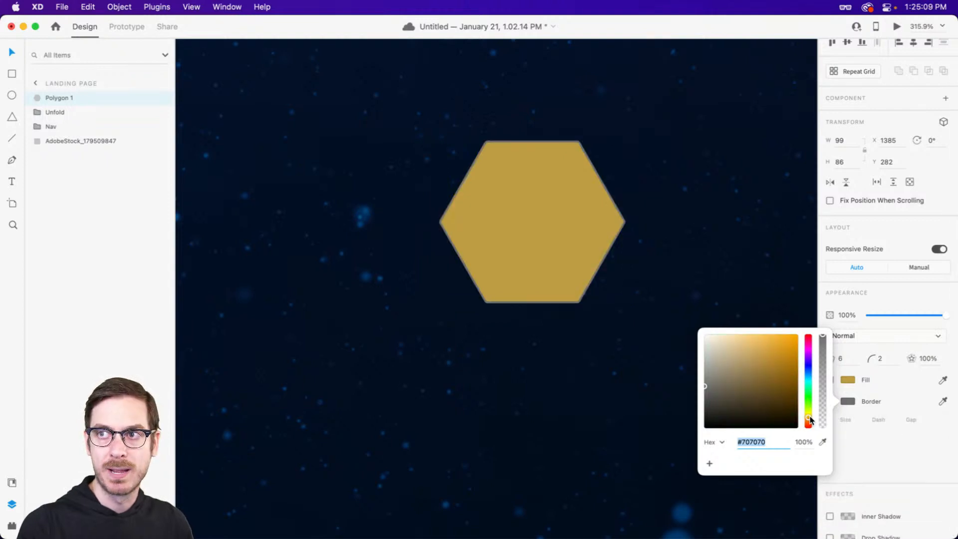
{"action": "left_click", "coordinate": [771, 397]}
{"action": "left_click", "coordinate": [823, 397]}
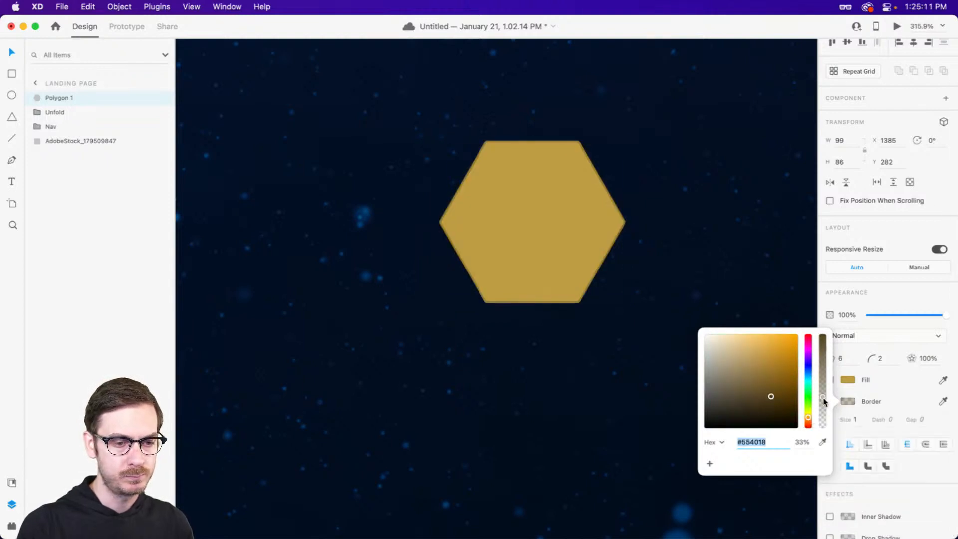
{"action": "left_click_drag", "start_coordinate": [824, 402], "coordinate": [827, 407]}
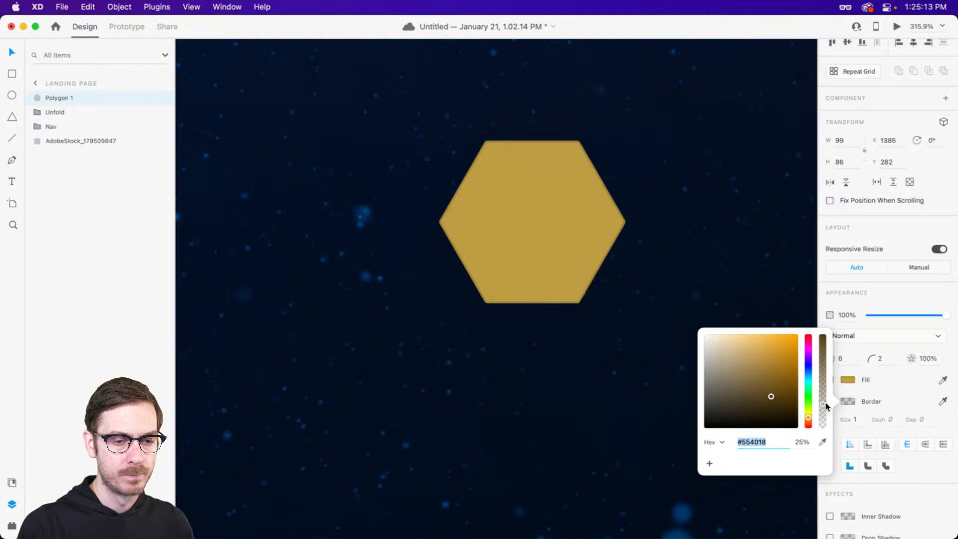
Switch the hexagon's border to center stroke, set its size to 3, and lower its colour opacity to 20%.
{"action": "left_click", "coordinate": [886, 444]}
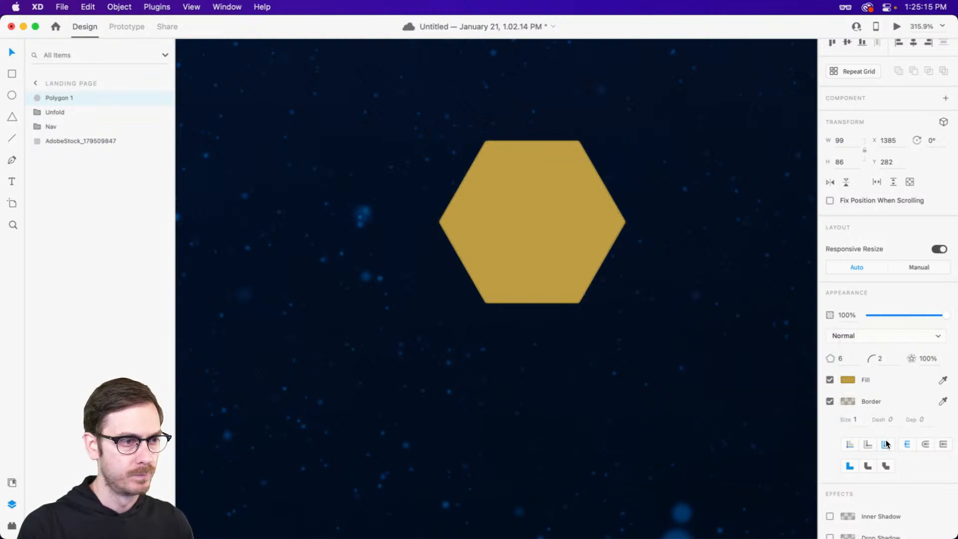
{"action": "left_click", "coordinate": [859, 424]}
{"action": "key", "text": "Up"}
{"action": "key", "text": "Up"}
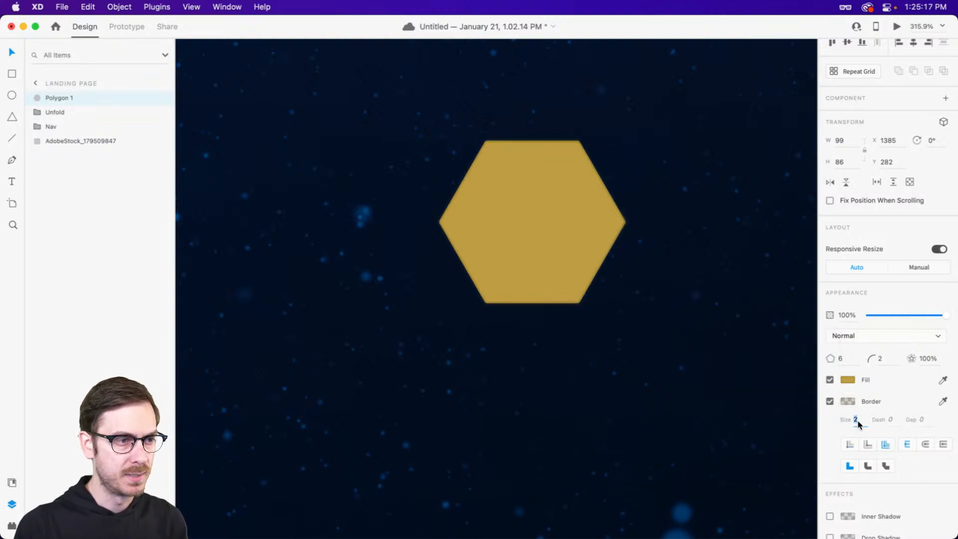
{"action": "left_click", "coordinate": [843, 402]}
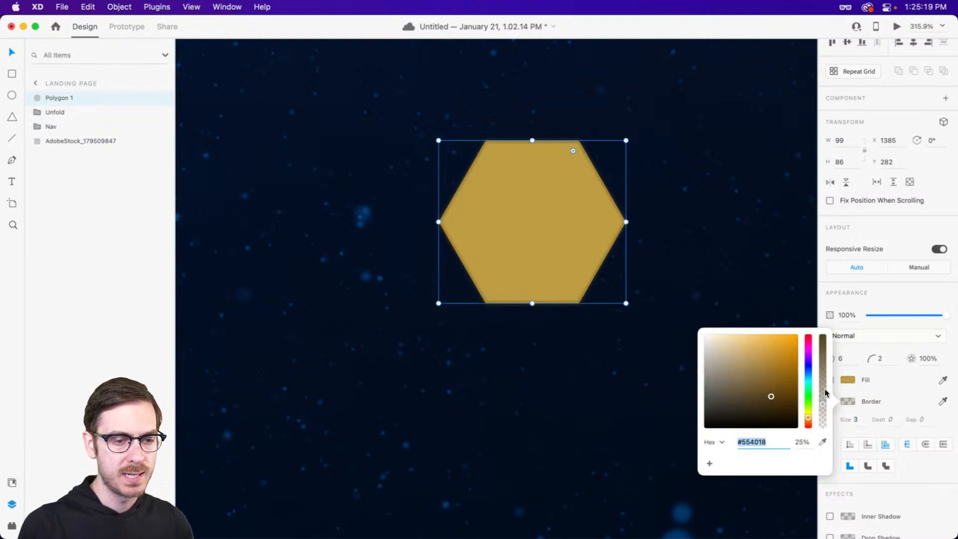
{"action": "left_click_drag", "start_coordinate": [823, 405], "coordinate": [824, 411]}
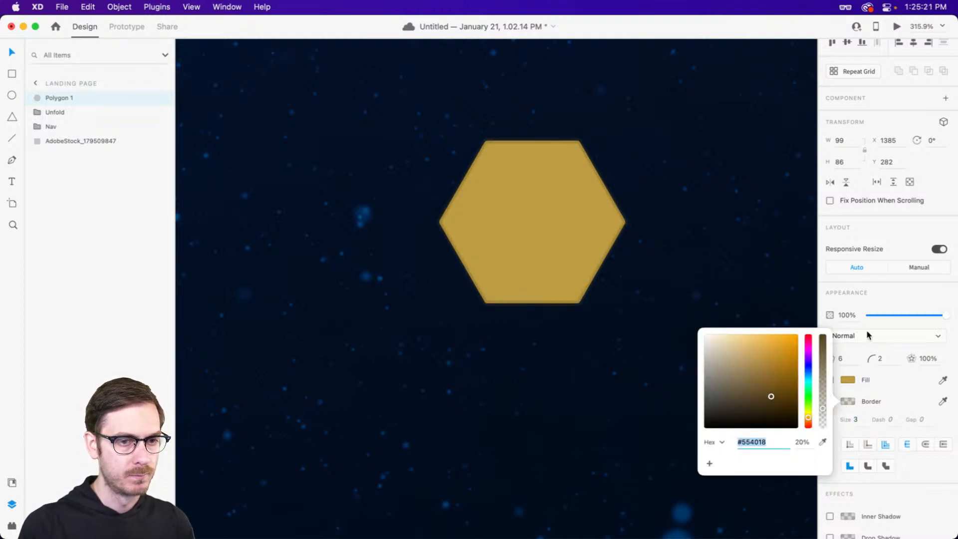
{"action": "left_click", "coordinate": [901, 293]}
Add an inner shadow to the hexagon in the pale cream colour #FFF1D1 at 100% opacity.
{"action": "scroll", "coordinate": [901, 295], "scroll_direction": "down", "scroll_amount": 3}
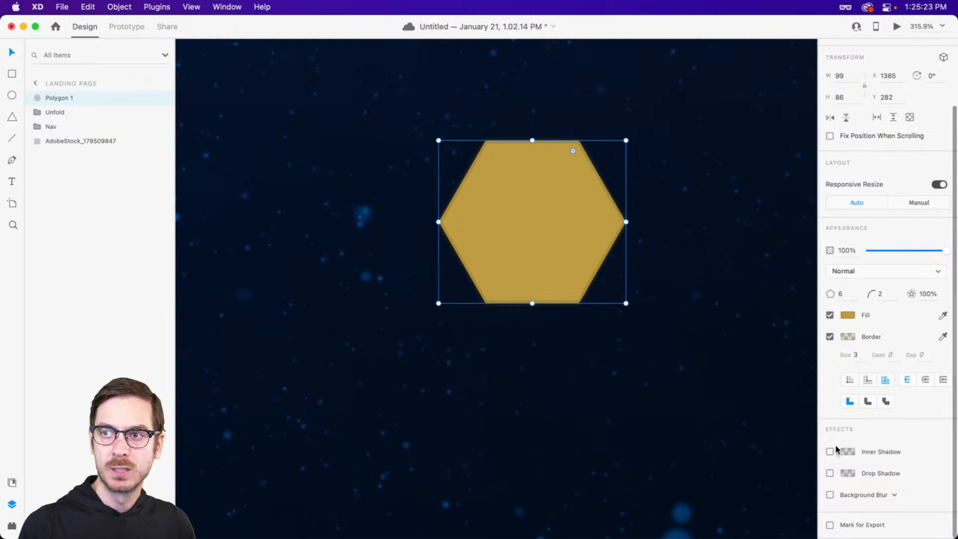
{"action": "left_click", "coordinate": [830, 451]}
{"action": "left_click", "coordinate": [846, 452]}
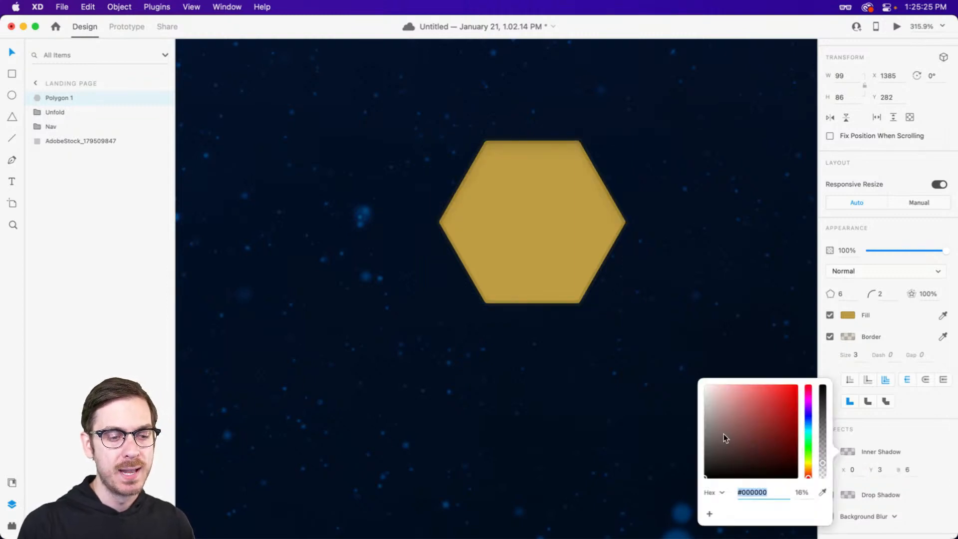
{"action": "left_click_drag", "start_coordinate": [806, 463], "coordinate": [810, 469]}
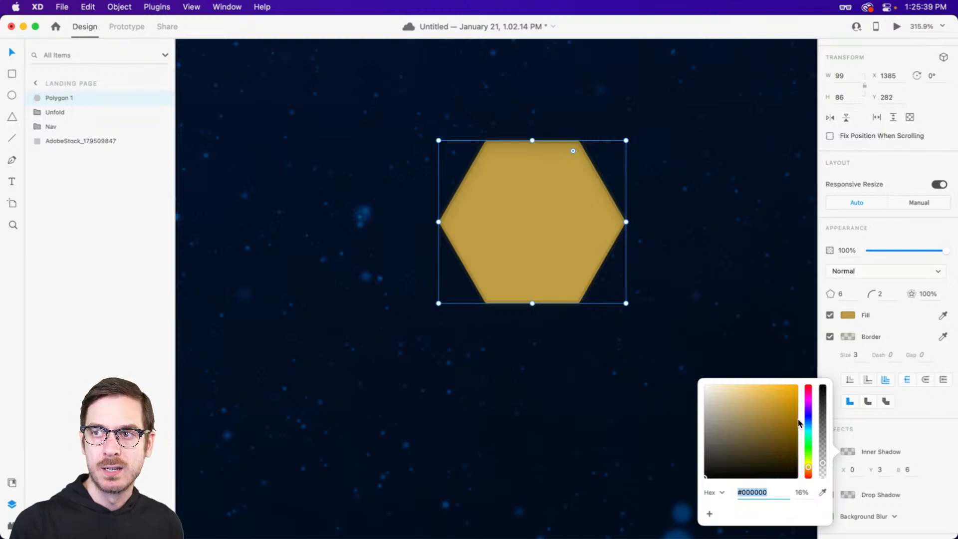
{"action": "left_click_drag", "start_coordinate": [734, 397], "coordinate": [722, 375]}
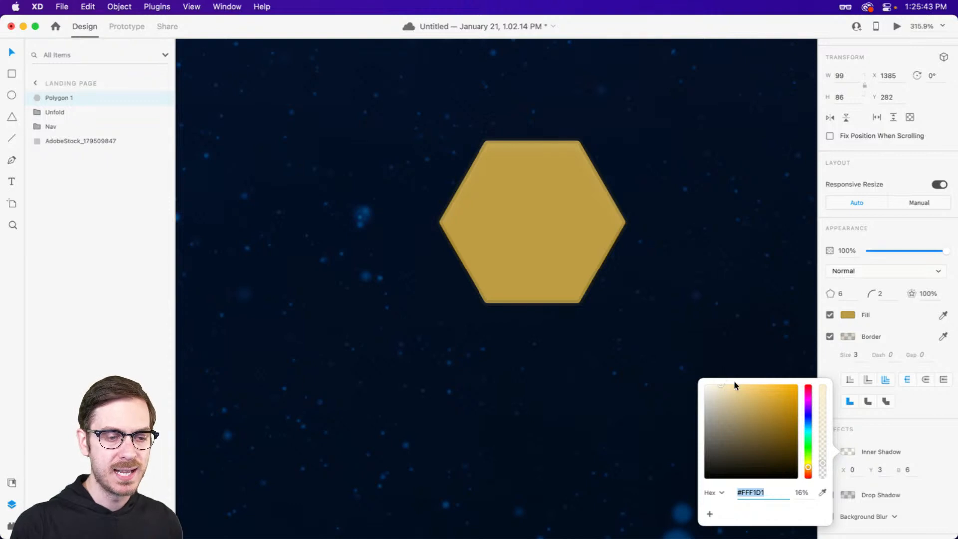
{"action": "left_click_drag", "start_coordinate": [824, 407], "coordinate": [821, 343]}
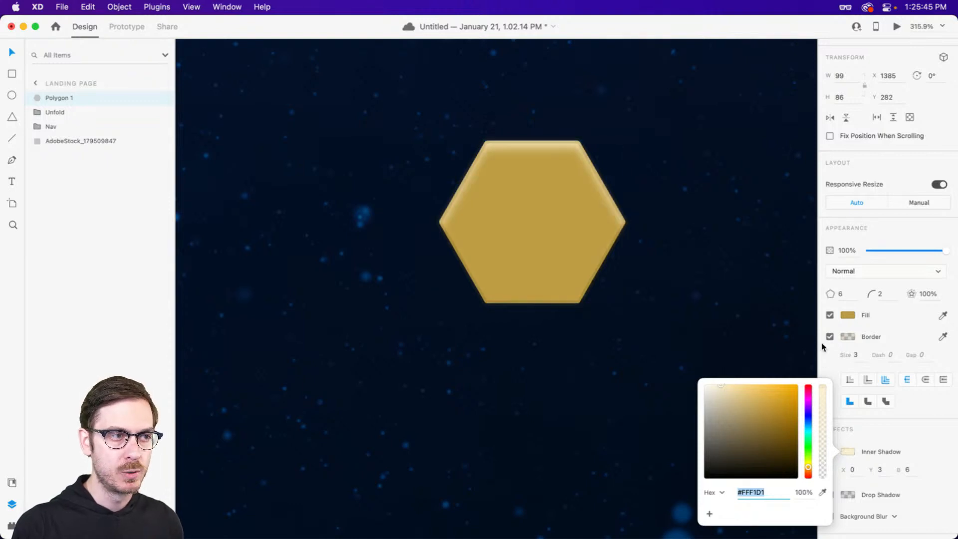
{"action": "left_click", "coordinate": [910, 232]}
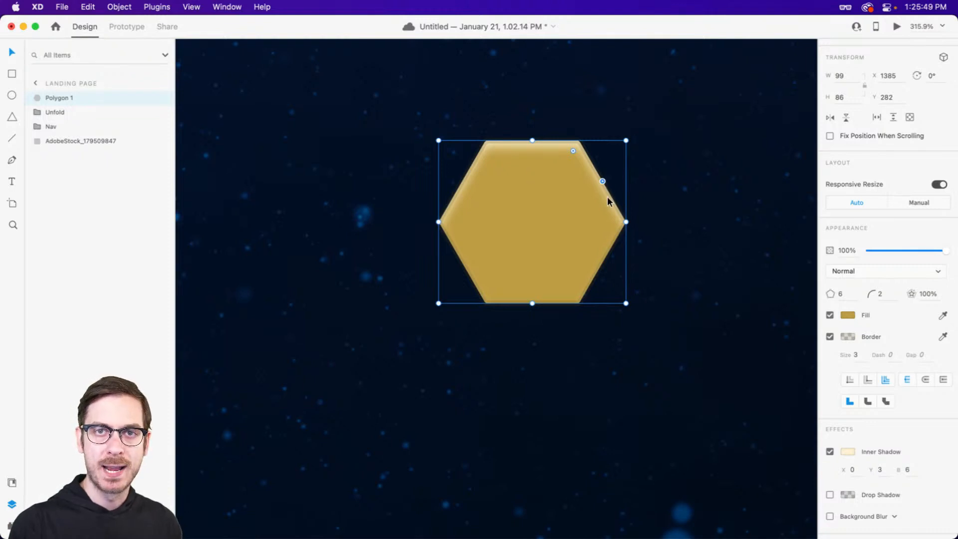
Set the inner shadow's X offset to -3, Y offset to 1, and blur to 0.
{"action": "left_click", "coordinate": [855, 470]}
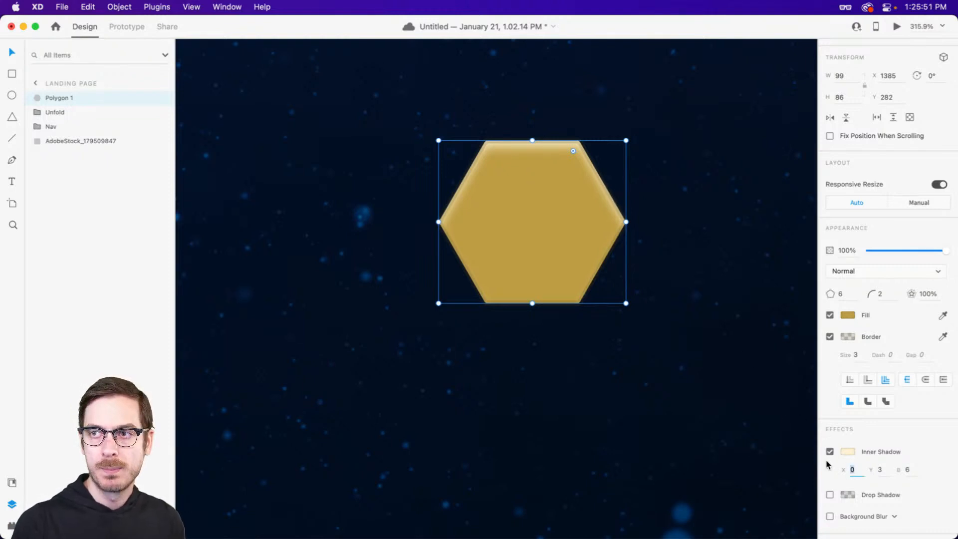
{"action": "key", "text": "Down"}
{"action": "key", "text": "Down"}
{"action": "key", "text": "Down"}
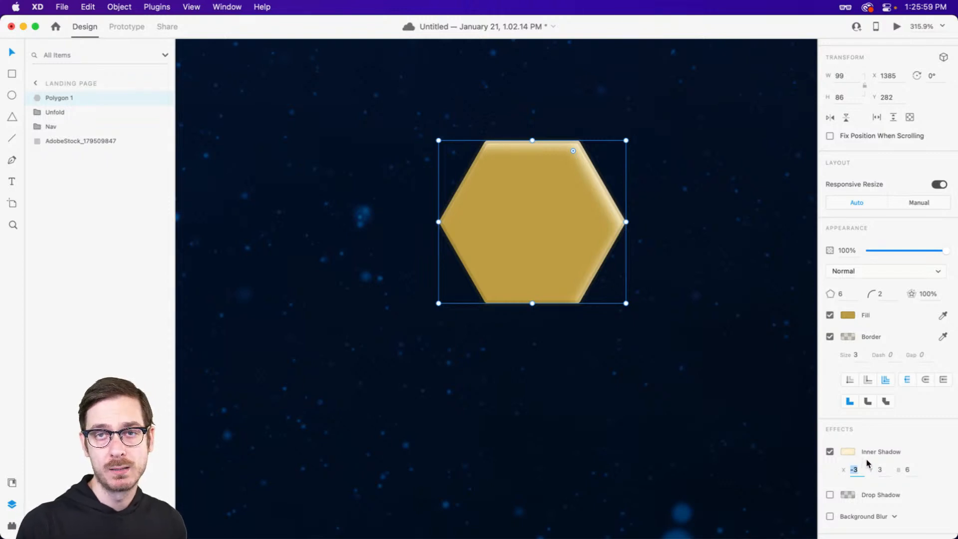
{"action": "left_click", "coordinate": [884, 471]}
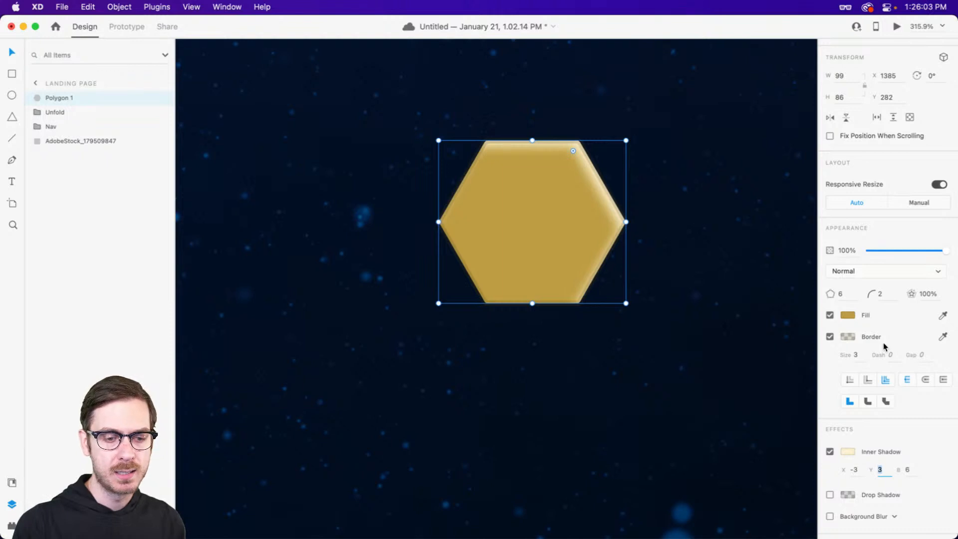
{"action": "key", "text": "Down"}
{"action": "key", "text": "Down"}
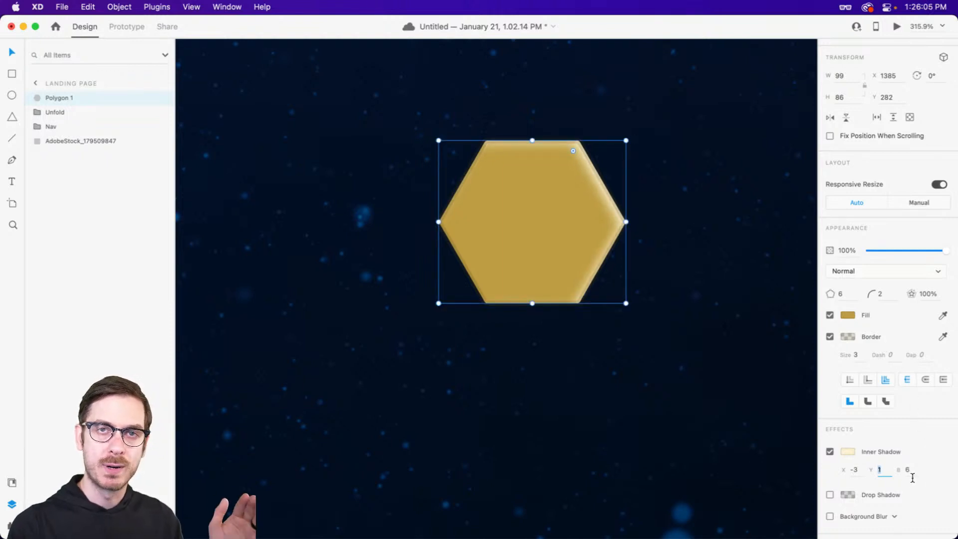
{"action": "left_click", "coordinate": [911, 471]}
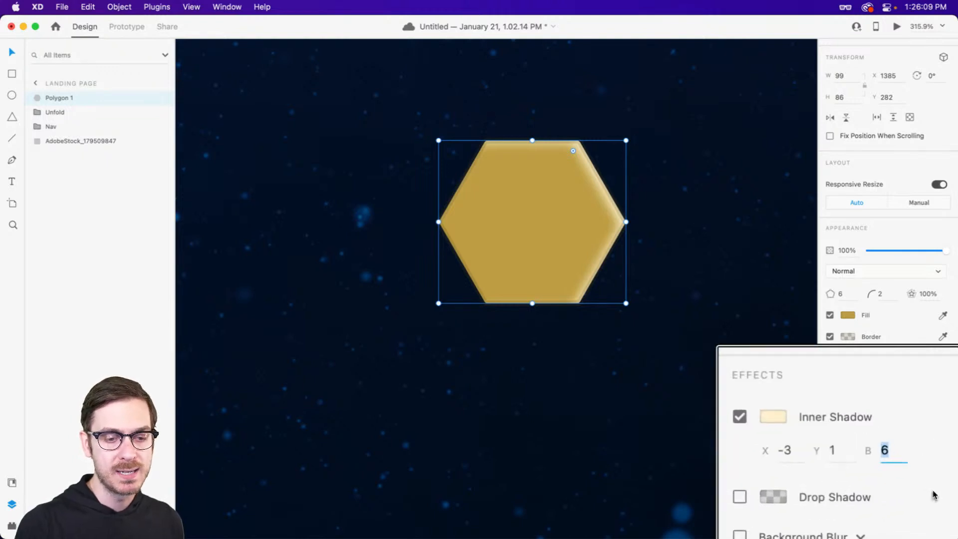
{"action": "type", "text": "0"}
{"action": "key", "text": "Escape"}
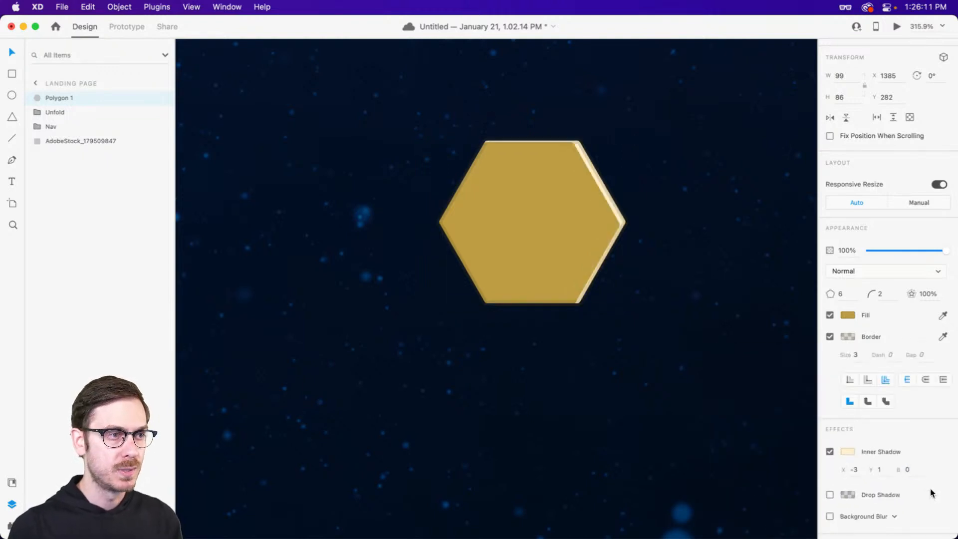
Set the inner shadow's X offset to -2 and reduce its colour opacity to 75%.
{"action": "left_click", "coordinate": [859, 472]}
{"action": "key", "text": "Down"}
{"action": "key", "text": "Up"}
{"action": "key", "text": "Up"}
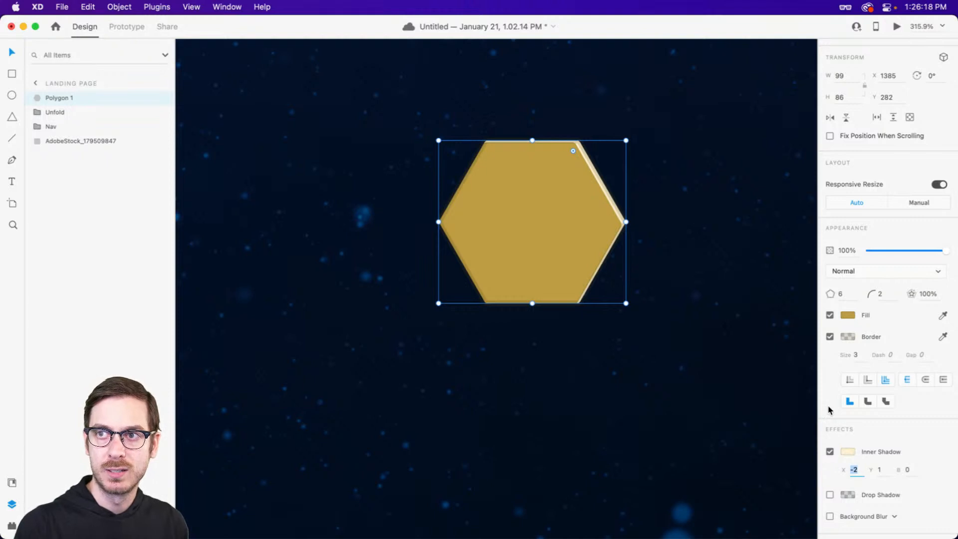
{"action": "left_click", "coordinate": [848, 451]}
{"action": "left_click_drag", "start_coordinate": [823, 386], "coordinate": [824, 411]}
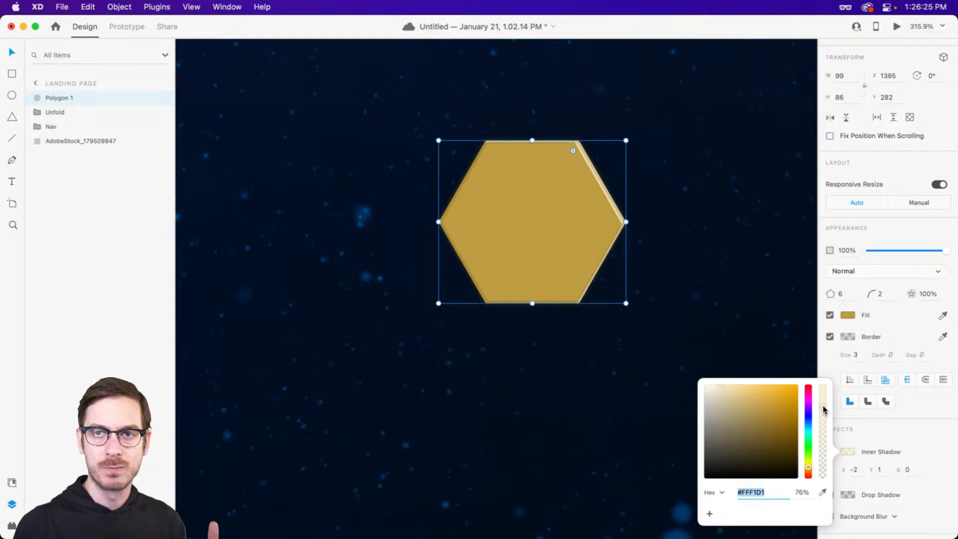
{"action": "left_click", "coordinate": [824, 408]}
{"action": "left_click_drag", "start_coordinate": [823, 407], "coordinate": [823, 408]}
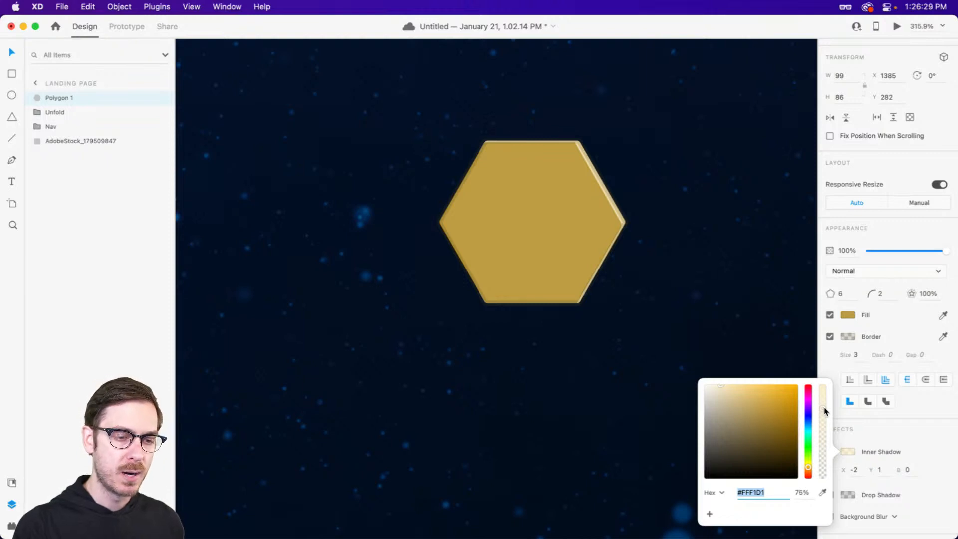
Narrow the highlight on the hexagon's edge by setting the inner shadow's X offset to -1.
{"action": "left_click", "coordinate": [879, 424]}
{"action": "left_click", "coordinate": [855, 474]}
{"action": "key", "text": "Down"}
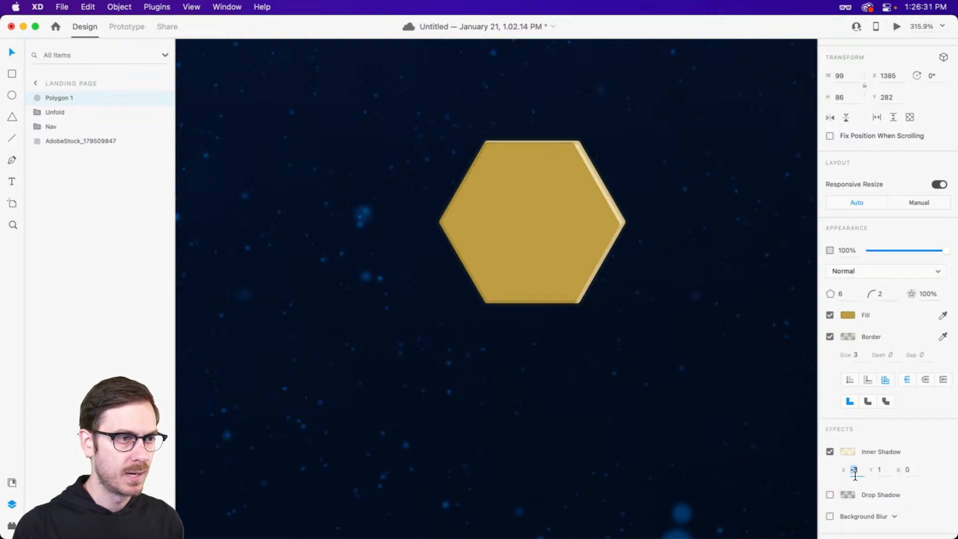
{"action": "key", "text": "Up"}
{"action": "key", "text": "Up"}
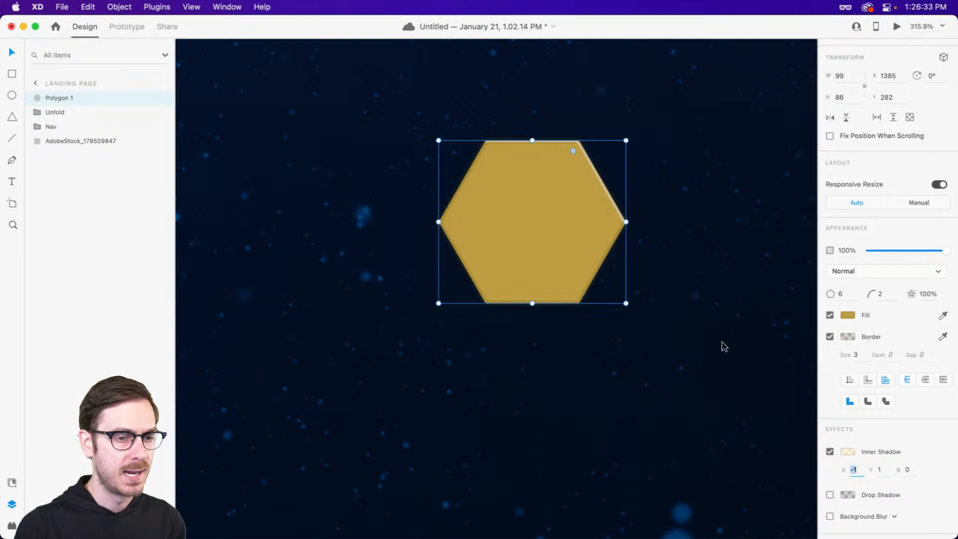
{"action": "scroll", "coordinate": [683, 333], "scroll_direction": "down", "scroll_amount": 5}
{"action": "scroll", "coordinate": [684, 334], "scroll_direction": "down", "scroll_amount": 2}
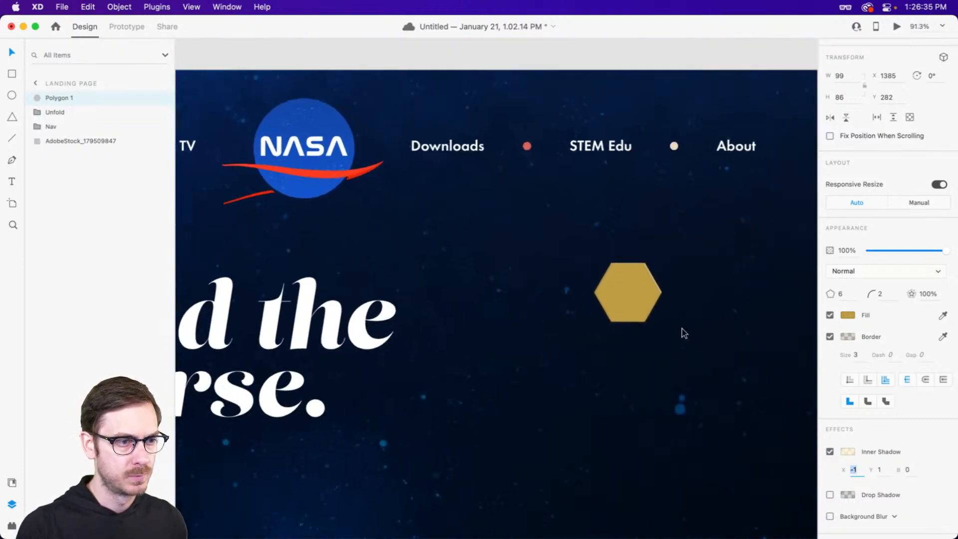
Enlarge the hexagon to 133 × 116 and duplicate it against its lower-left side.
{"action": "left_click", "coordinate": [717, 284]}
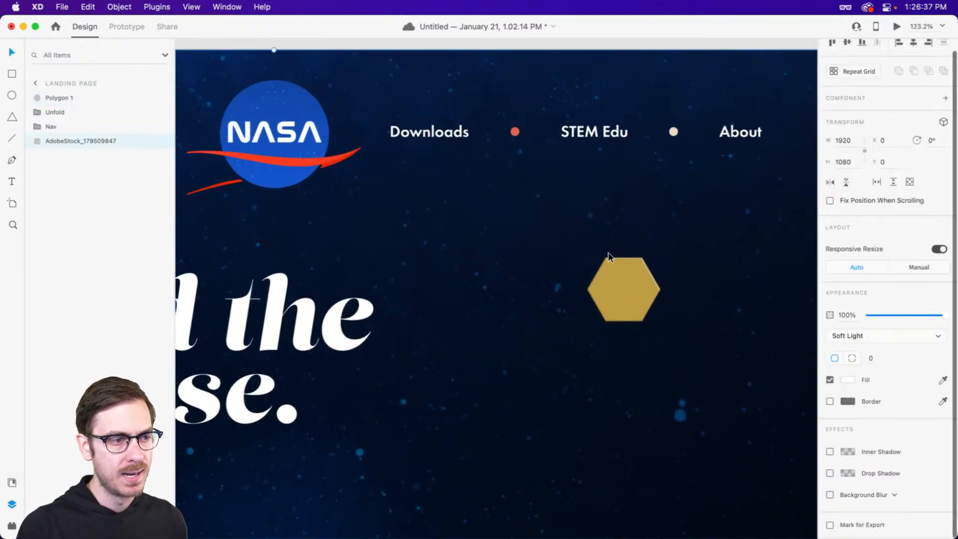
{"action": "left_click", "coordinate": [637, 301]}
{"action": "scroll", "coordinate": [637, 302], "scroll_direction": "down", "scroll_amount": 4}
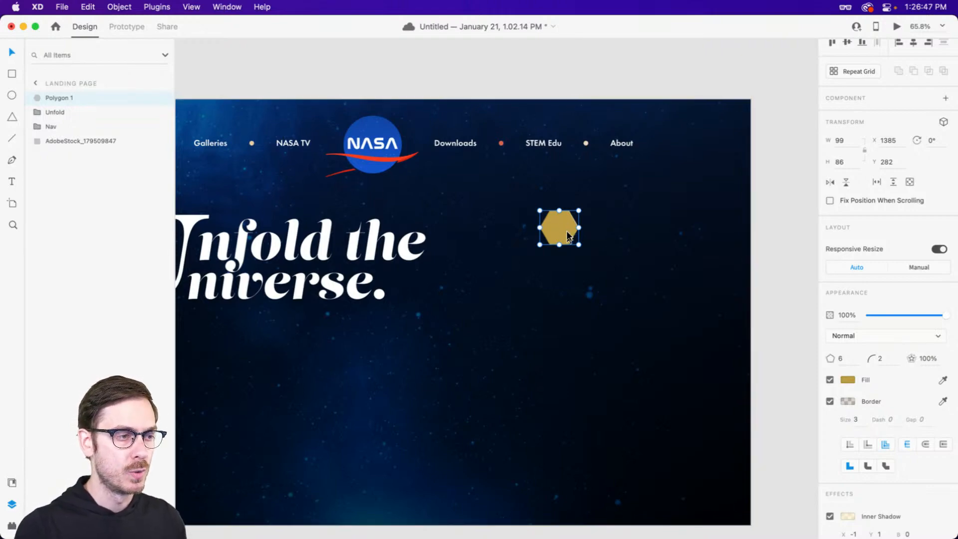
{"action": "scroll", "coordinate": [567, 236], "scroll_direction": "up", "scroll_amount": 5}
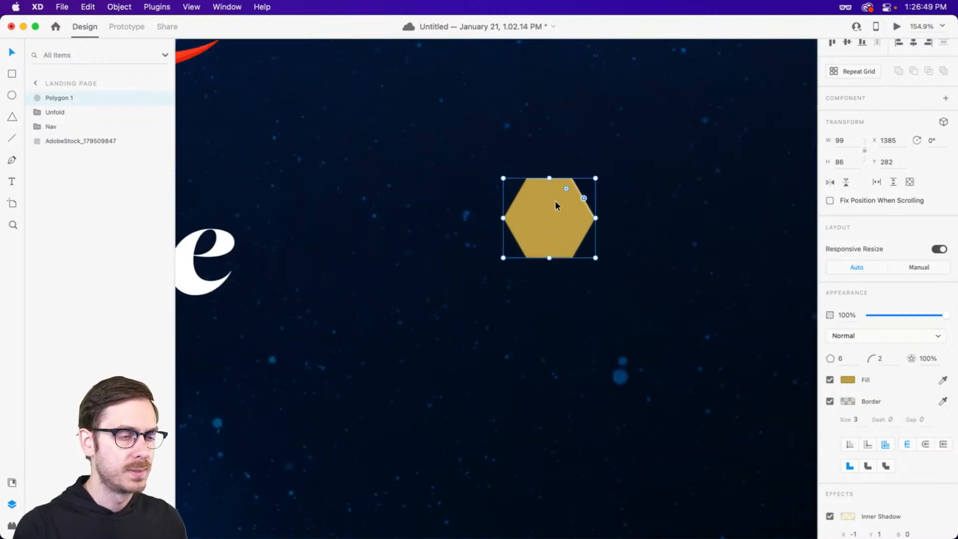
{"action": "scroll", "coordinate": [557, 200], "scroll_direction": "down", "scroll_amount": 5}
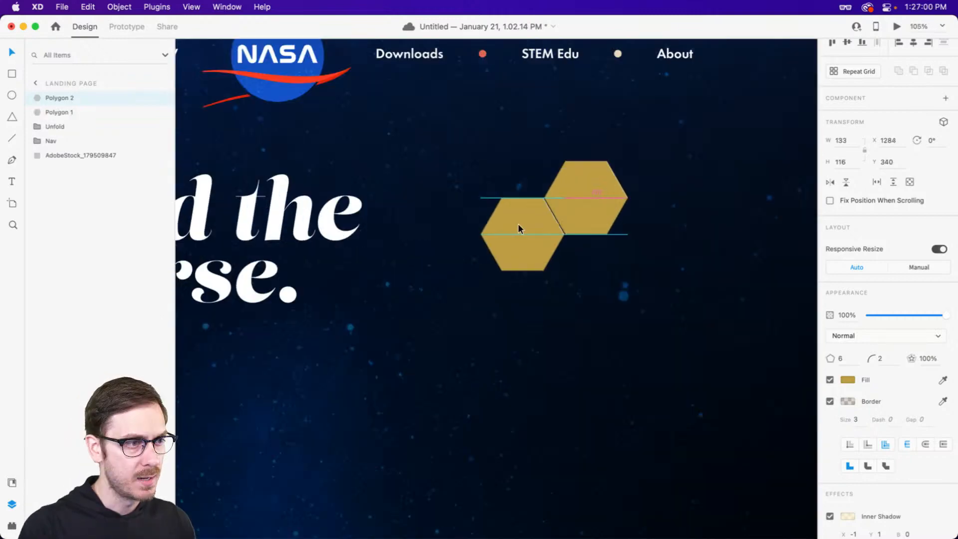
Set the hexagon copy one layer back at X 1285, Y 340, and add another copy of it at X 1484, Y 340.
{"action": "left_click_drag", "start_coordinate": [518, 224], "coordinate": [519, 229]}
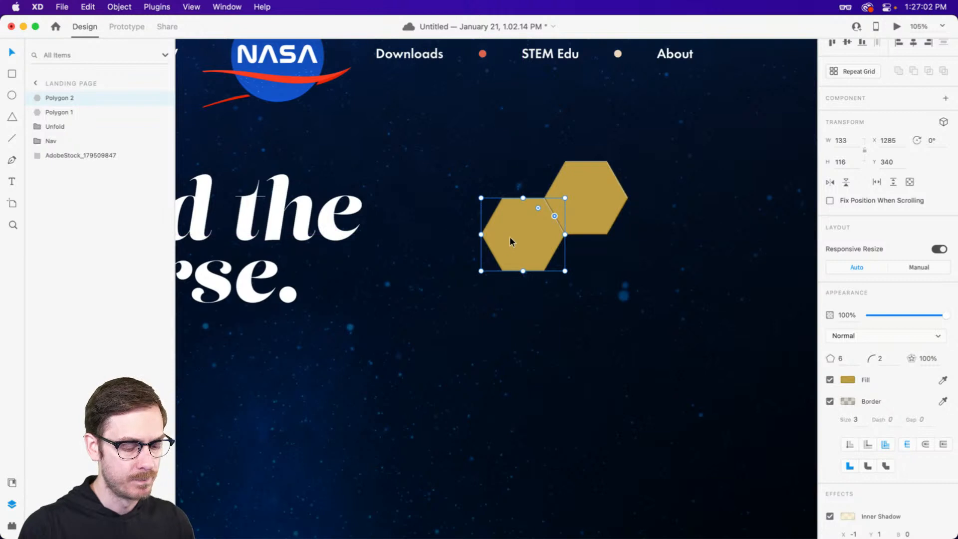
{"action": "key", "text": "super+bracketleft"}
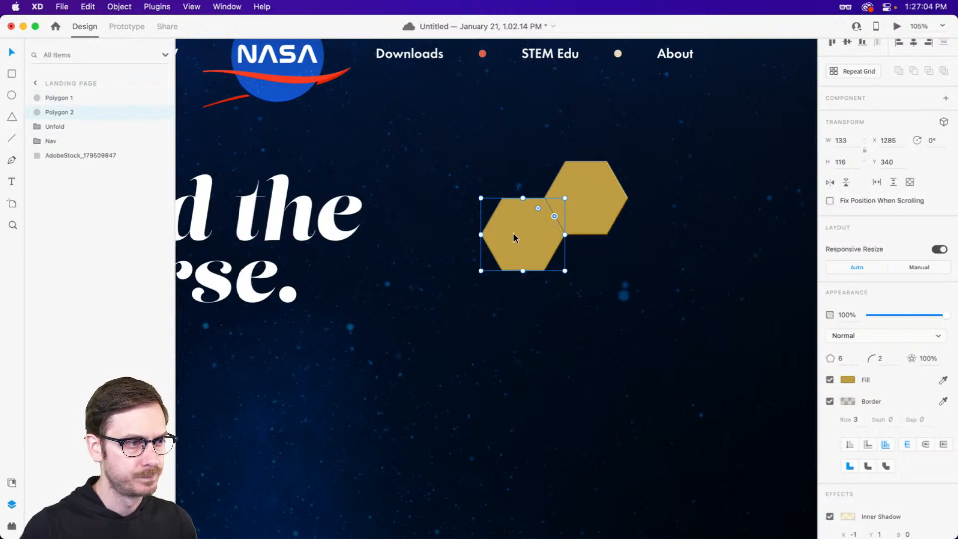
{"action": "left_click_drag", "start_coordinate": [510, 243], "coordinate": [640, 230]}
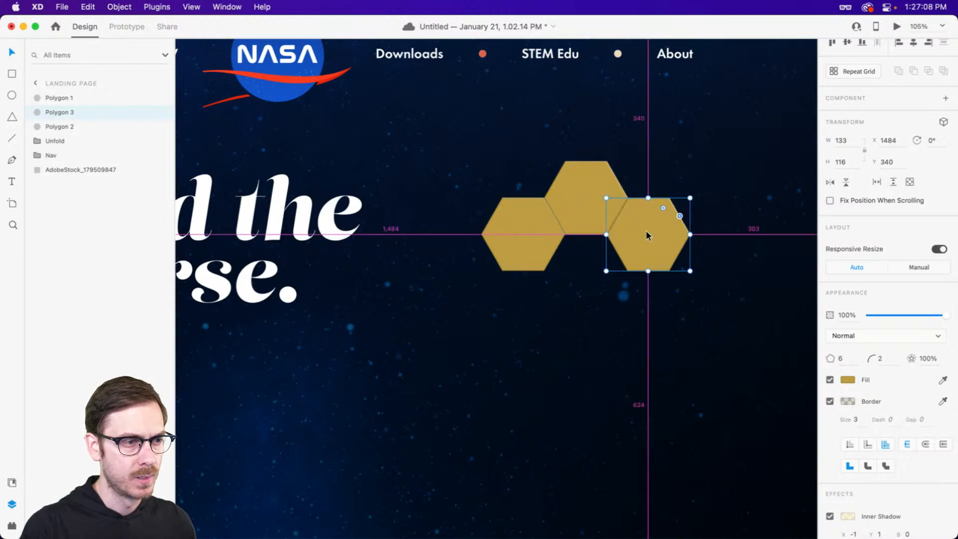
Try duplicating the three hexagons together straight below the originals, and undo the copy.
{"action": "left_click", "coordinate": [745, 209]}
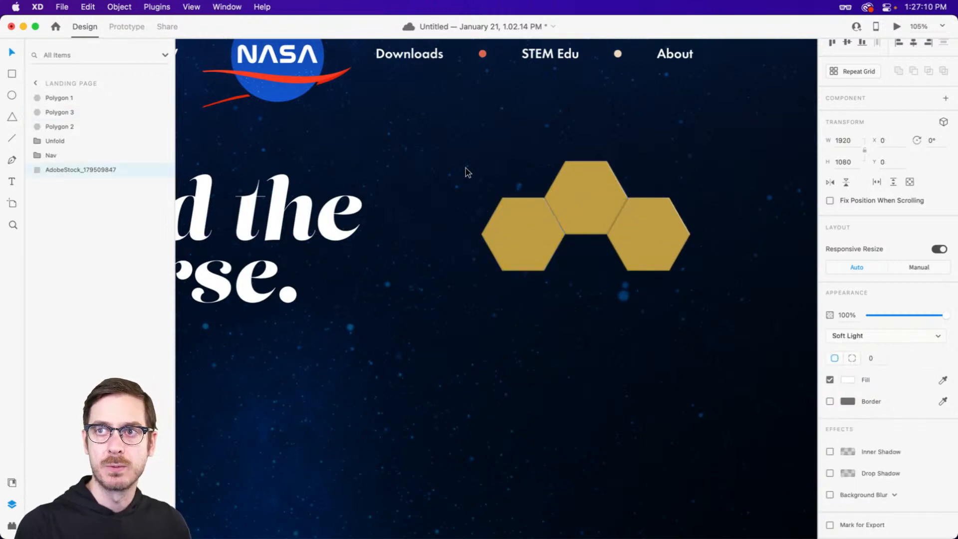
{"action": "left_click", "coordinate": [521, 233]}
{"action": "left_click", "coordinate": [587, 200], "text": "shift"}
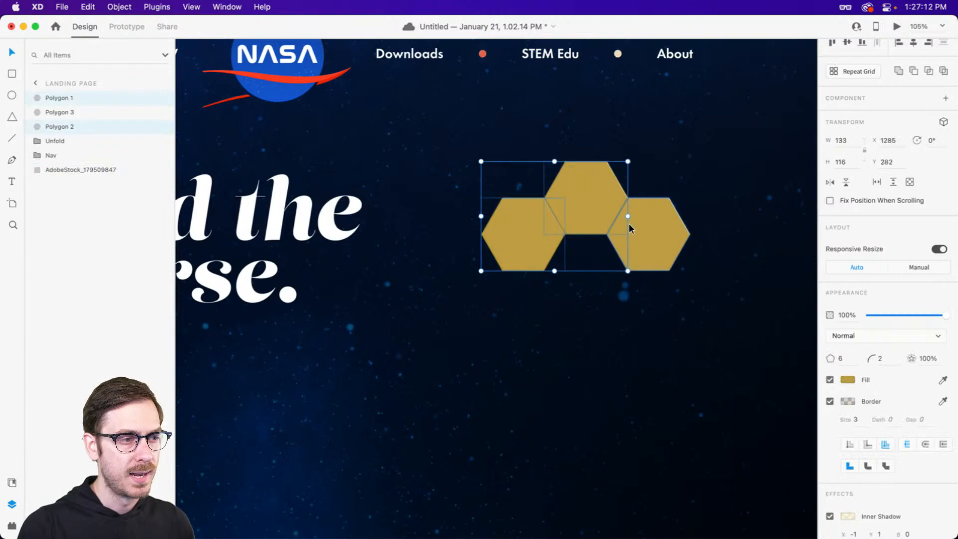
{"action": "left_click", "coordinate": [629, 223], "text": "shift"}
{"action": "left_click_drag", "start_coordinate": [589, 197], "coordinate": [593, 275]}
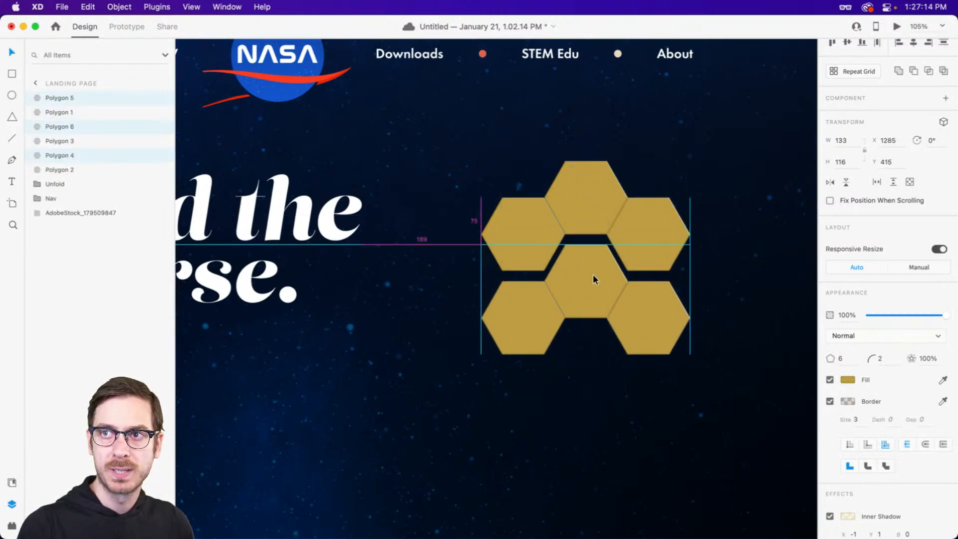
{"action": "key", "text": "super+z"}
{"action": "left_click", "coordinate": [697, 146]}
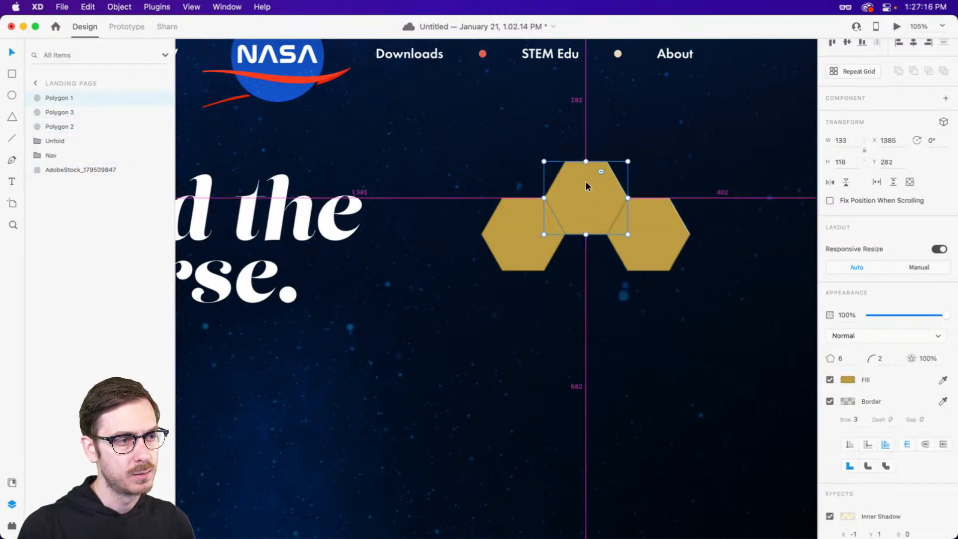
Duplicate the top hexagon directly below itself at X 1385, Y 398, and the right hexagon below itself at X 1484, Y 456.
{"action": "left_click_drag", "start_coordinate": [586, 181], "coordinate": [588, 253]}
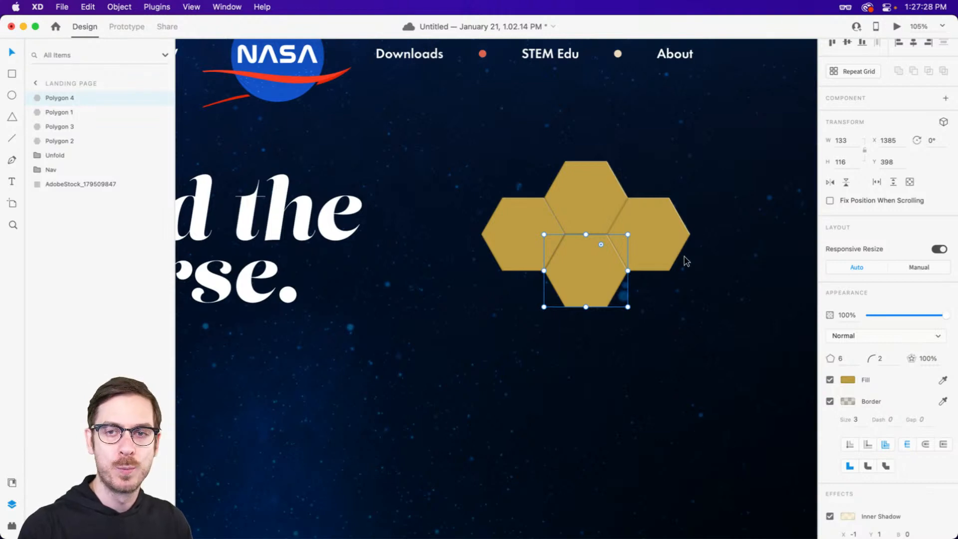
{"action": "left_click", "coordinate": [650, 214]}
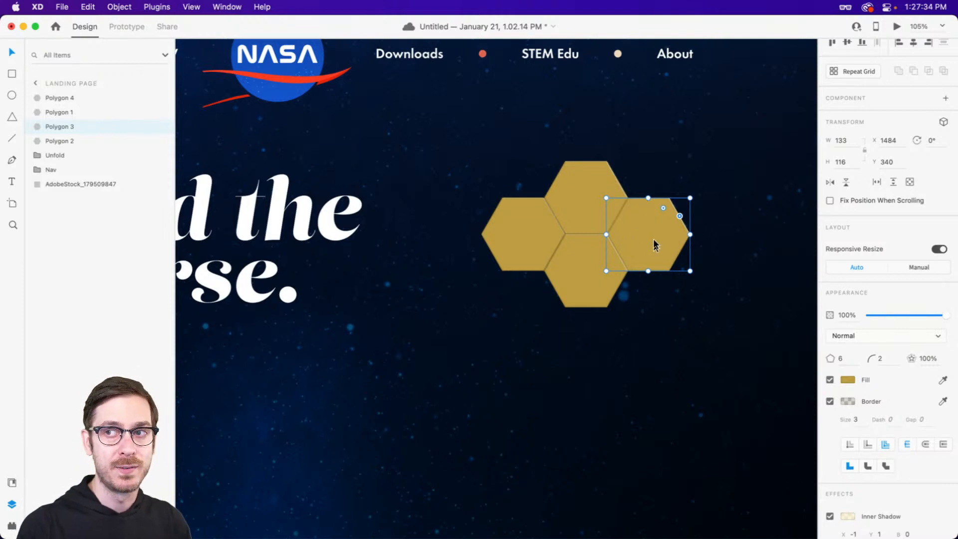
{"action": "key", "text": "alt"}
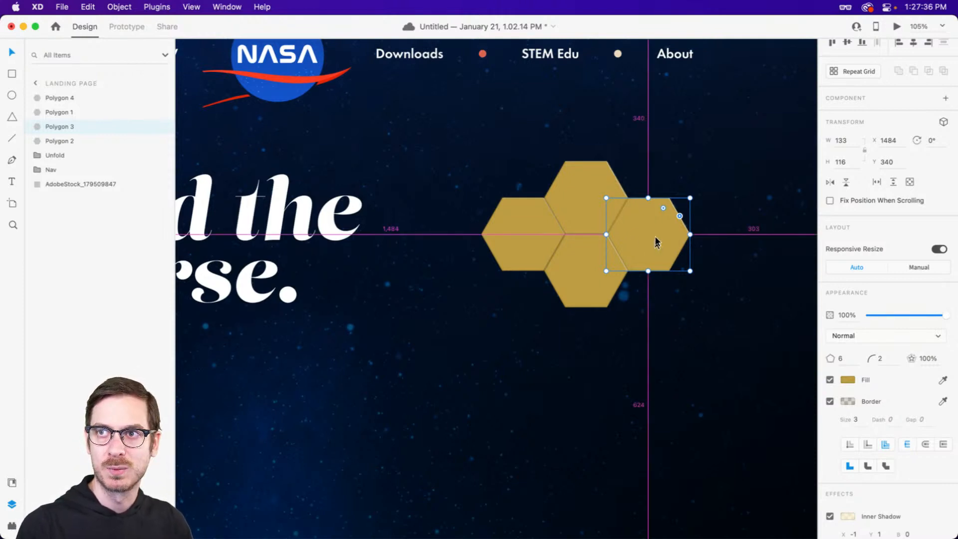
{"action": "left_click_drag", "start_coordinate": [657, 234], "coordinate": [657, 310]}
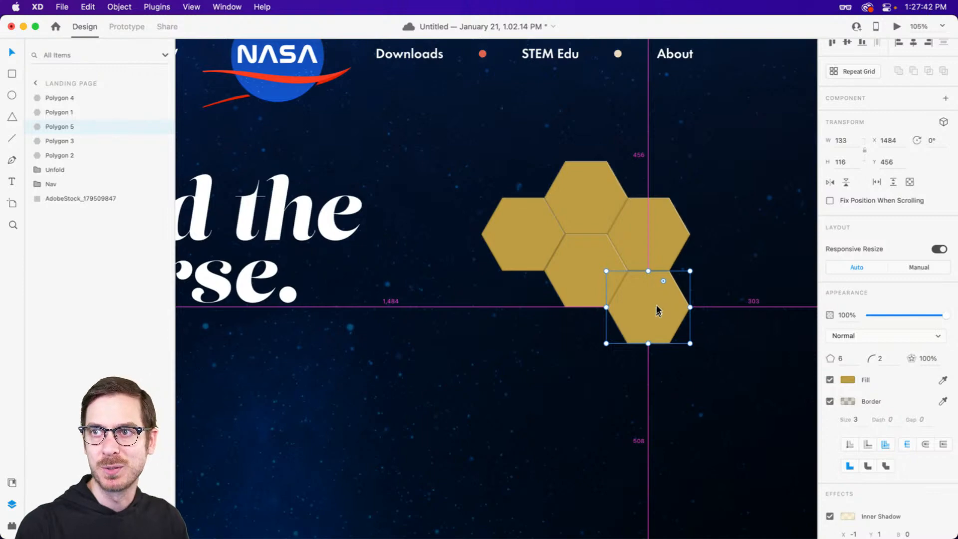
{"action": "left_click_drag", "start_coordinate": [658, 310], "coordinate": [592, 265]}
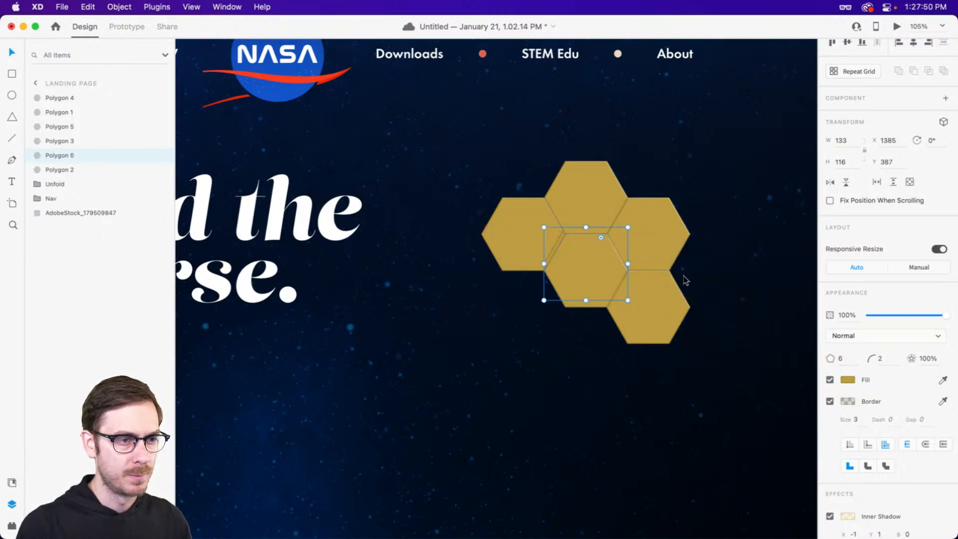
{"action": "key", "text": "super+z"}
Add hexagon copies on both outer sides of the cluster, placing the left one at X 1185, Y 398 and sending it behind the other hexagons.
{"action": "left_click_drag", "start_coordinate": [709, 256], "coordinate": [458, 254]}
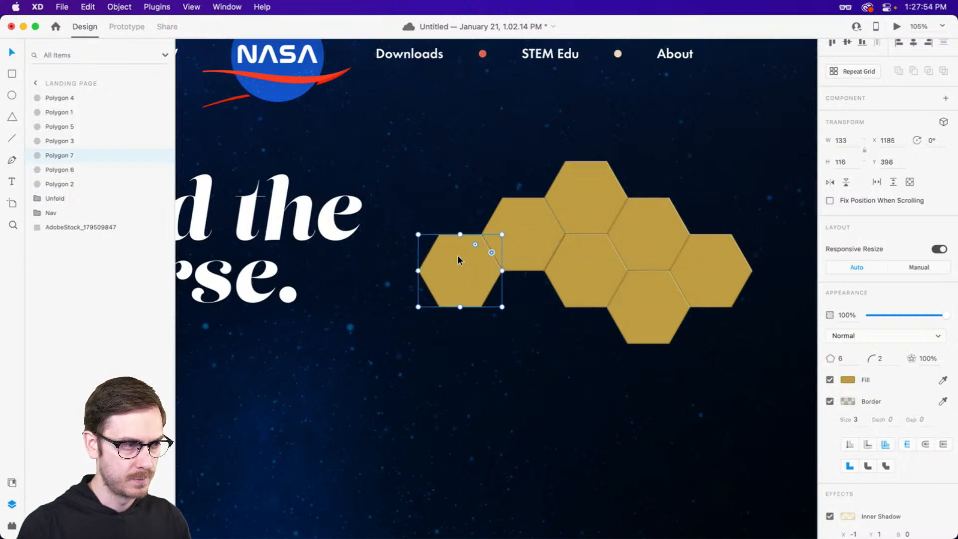
{"action": "key", "text": "super+["}
{"action": "key", "text": "super+["}
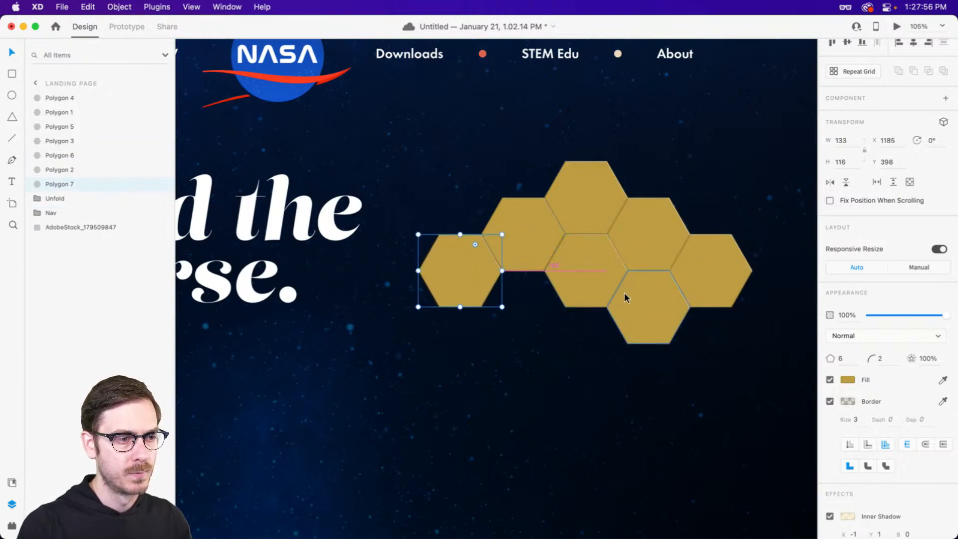
Add hexagon copies at X 1285, Y 456 and below both outermost hexagons, with the right one at X 1583, Y 514.
{"action": "left_click_drag", "start_coordinate": [625, 295], "coordinate": [501, 300]}
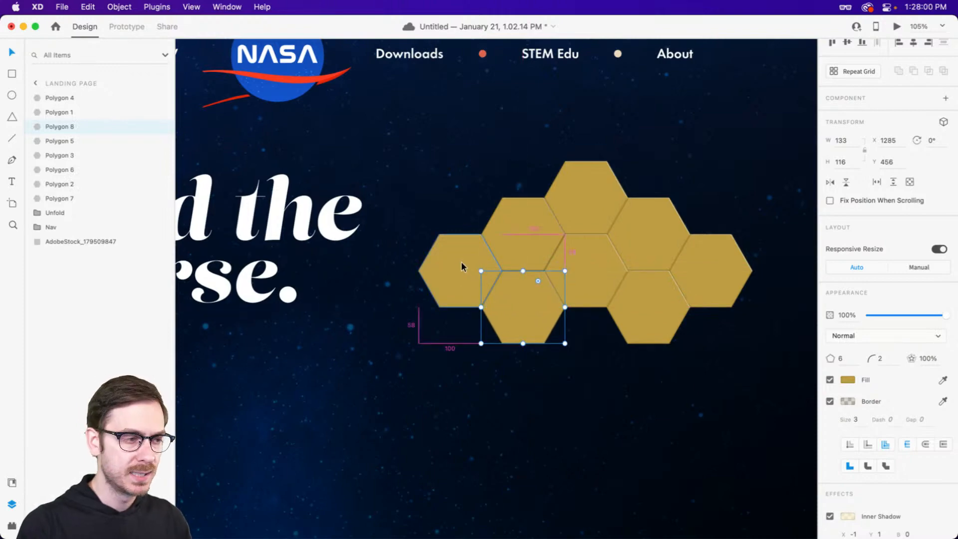
{"action": "left_click_drag", "start_coordinate": [462, 268], "coordinate": [712, 345]}
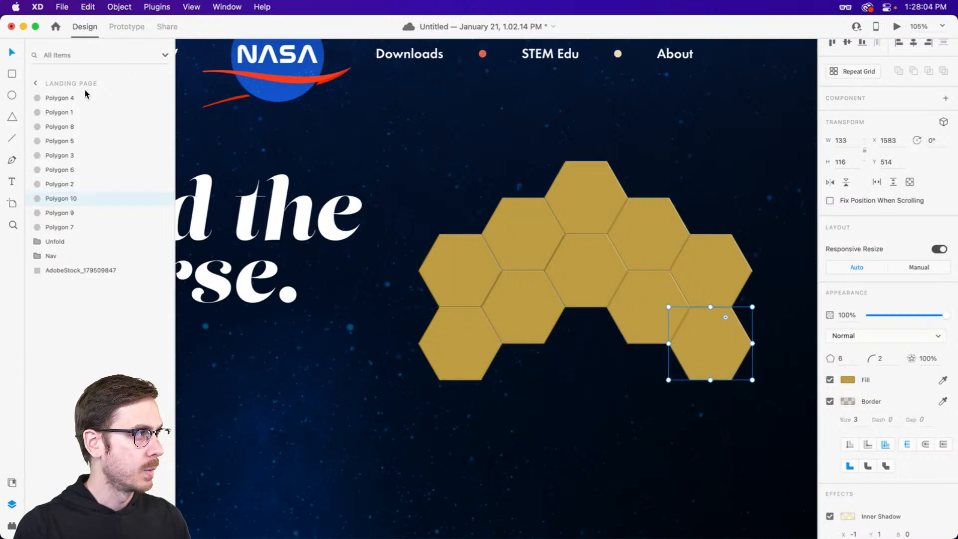
Duplicate all ten hexagons, flip the copies vertically, and place them as a separate set just below the originals.
{"action": "left_click", "coordinate": [63, 227]}
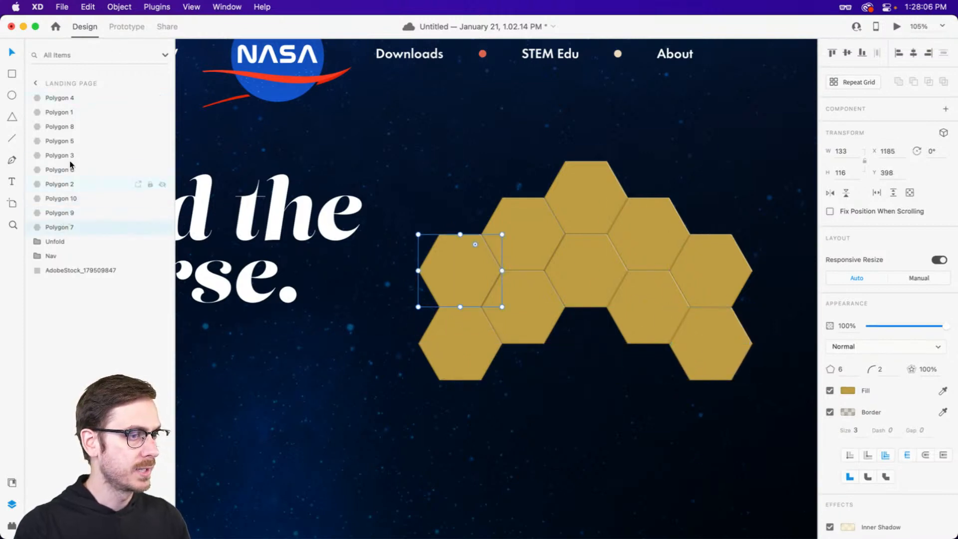
{"action": "left_click", "coordinate": [75, 97], "text": "shift"}
{"action": "left_click_drag", "start_coordinate": [621, 240], "coordinate": [620, 376]}
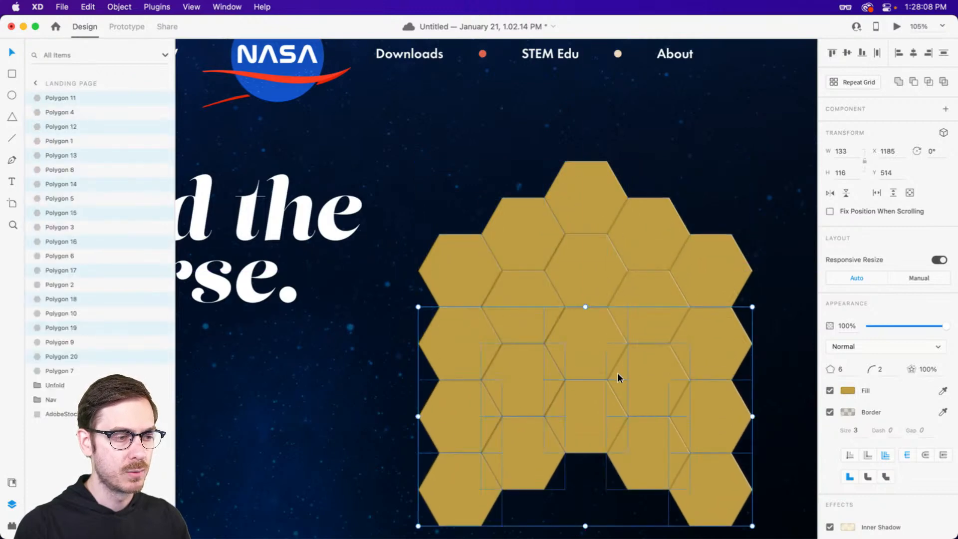
{"action": "scroll", "coordinate": [592, 278], "scroll_direction": "down", "scroll_amount": 4}
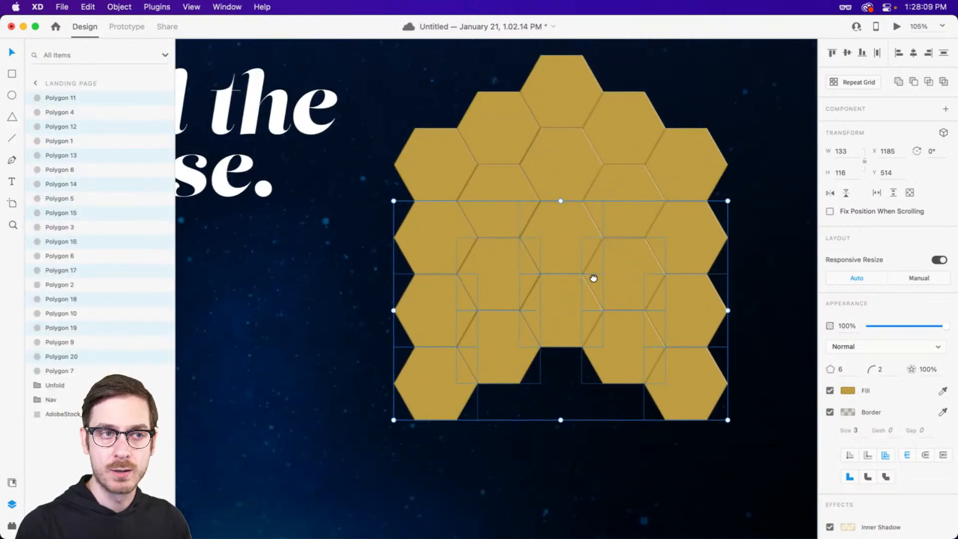
{"action": "left_click", "coordinate": [846, 194]}
{"action": "left_click_drag", "start_coordinate": [615, 288], "coordinate": [627, 340]}
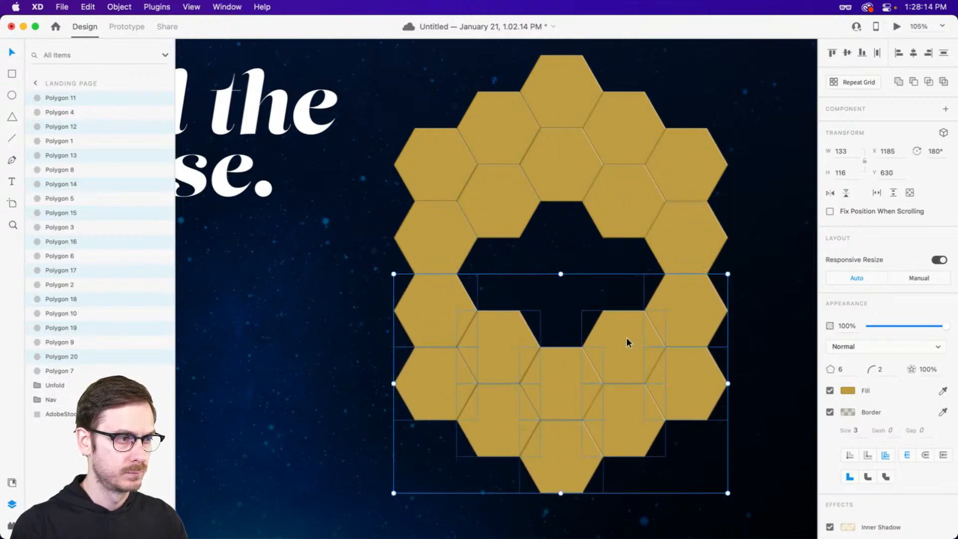
{"action": "key", "text": "super+z"}
{"action": "left_click_drag", "start_coordinate": [572, 291], "coordinate": [577, 374]}
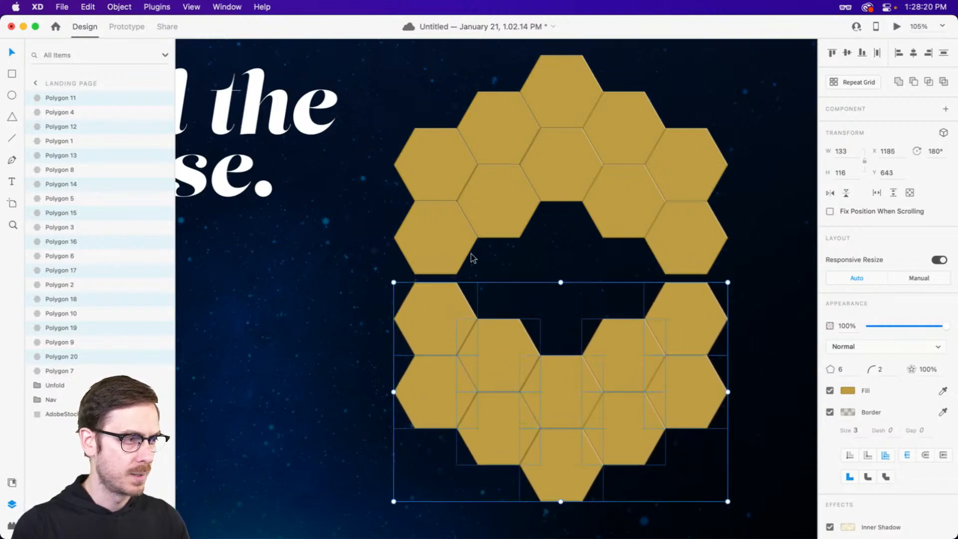
Delete the two lowest outer hexagons, left and right, from the upper set.
{"action": "left_click", "coordinate": [453, 240]}
{"action": "key", "text": "Delete"}
{"action": "left_click", "coordinate": [709, 230]}
{"action": "key", "text": "Delete"}
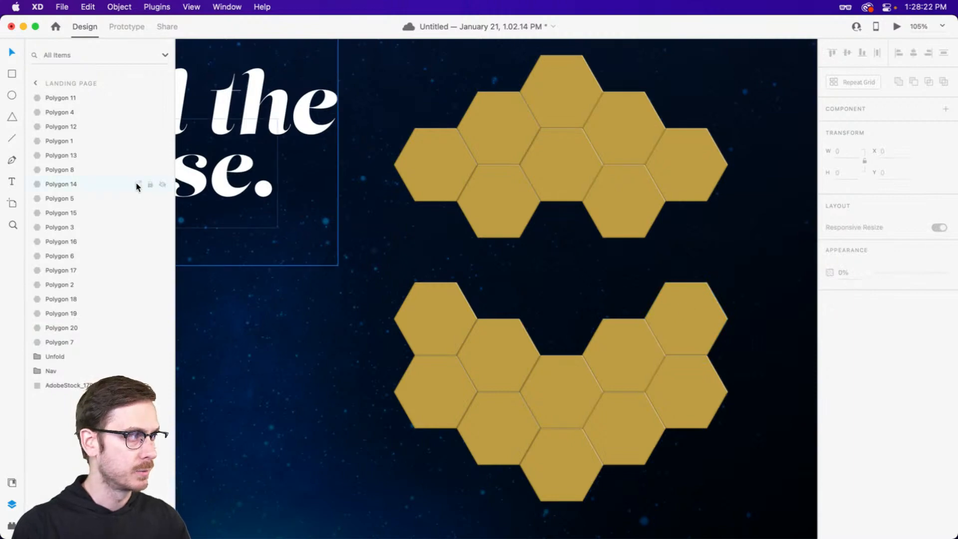
Move all ten flipped hexagons up to interlock with the upper set, with the set's origin at X 1185, Y 514.
{"action": "left_click", "coordinate": [420, 331]}
{"action": "left_click", "coordinate": [433, 387], "text": "shift"}
{"action": "left_click", "coordinate": [495, 352], "text": "shift"}
{"action": "left_click", "coordinate": [501, 418], "text": "shift"}
{"action": "left_click", "coordinate": [557, 397], "text": "shift"}
{"action": "left_click", "coordinate": [571, 464], "text": "shift"}
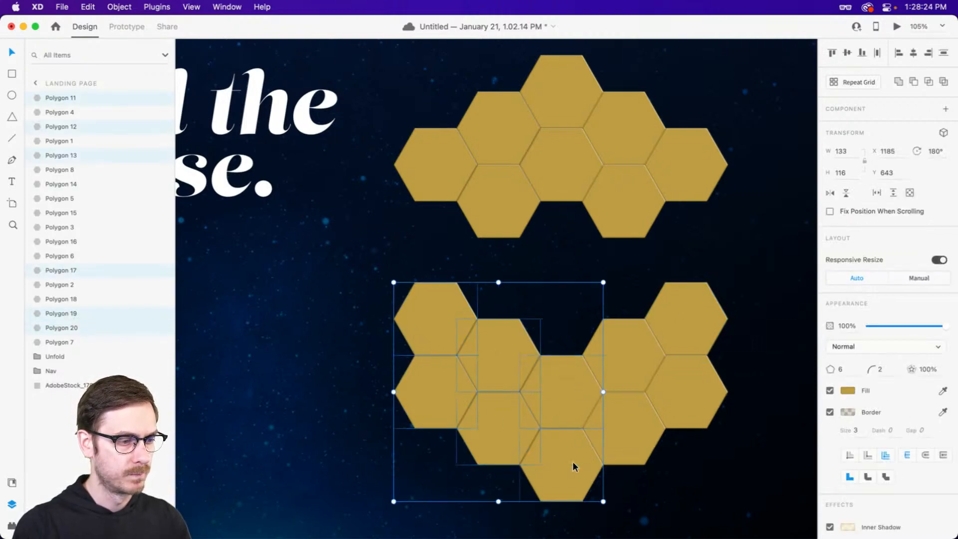
{"action": "left_click", "coordinate": [621, 434], "text": "shift"}
{"action": "left_click", "coordinate": [611, 368], "text": "shift"}
{"action": "left_click", "coordinate": [689, 325], "text": "shift"}
{"action": "left_click", "coordinate": [696, 391], "text": "shift"}
{"action": "left_click_drag", "start_coordinate": [694, 327], "coordinate": [693, 251]}
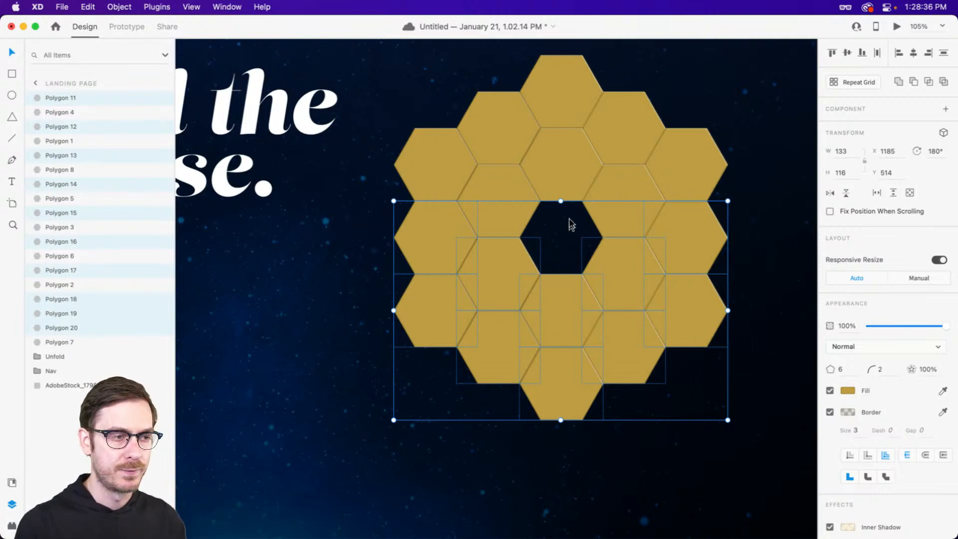
Fill the central gap with a hexagon copy at X 1385, Y 514, filled #151515 with its border and inner shadow off.
{"action": "left_click", "coordinate": [631, 191]}
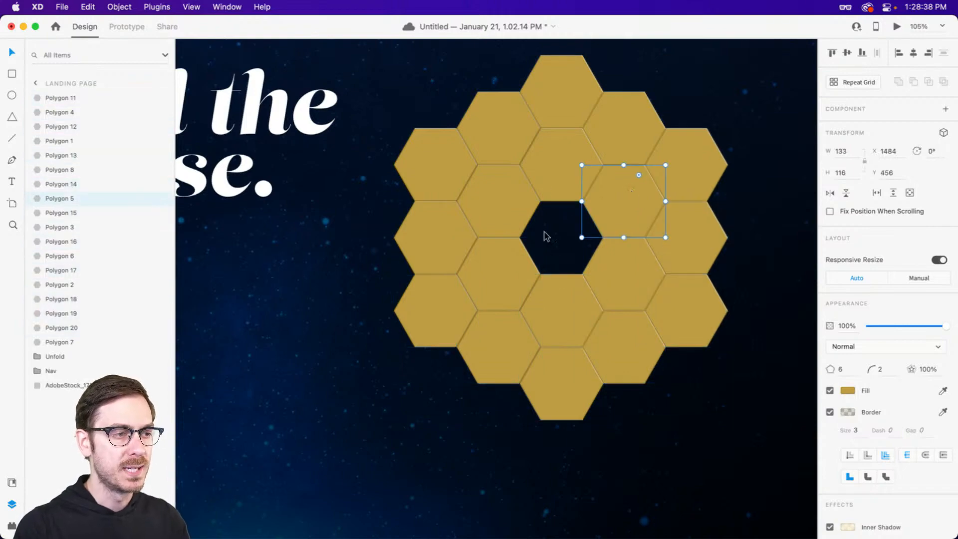
{"action": "left_click_drag", "start_coordinate": [508, 188], "coordinate": [569, 223]}
{"action": "left_click", "coordinate": [830, 412]}
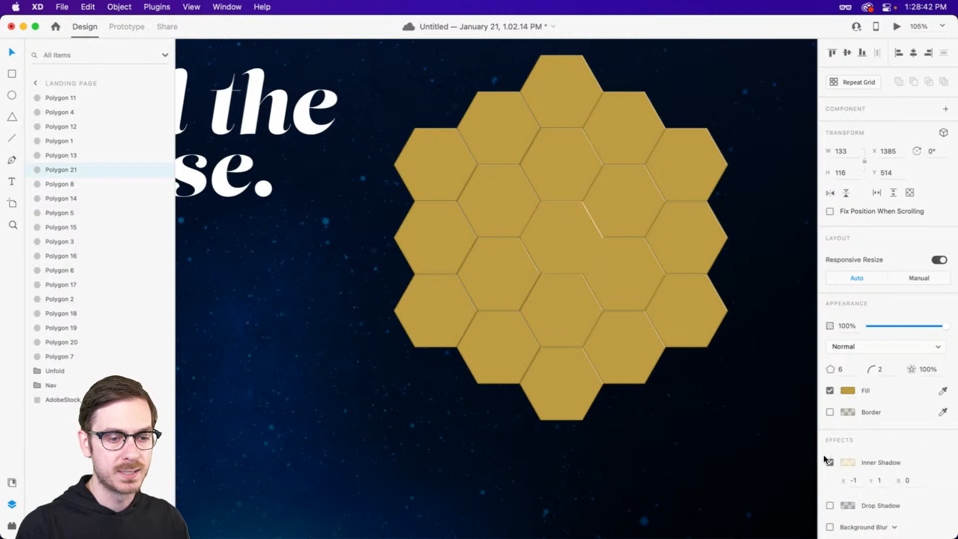
{"action": "left_click", "coordinate": [848, 391]}
{"action": "left_click", "coordinate": [734, 405]}
{"action": "left_click_drag", "start_coordinate": [734, 406], "coordinate": [704, 419]}
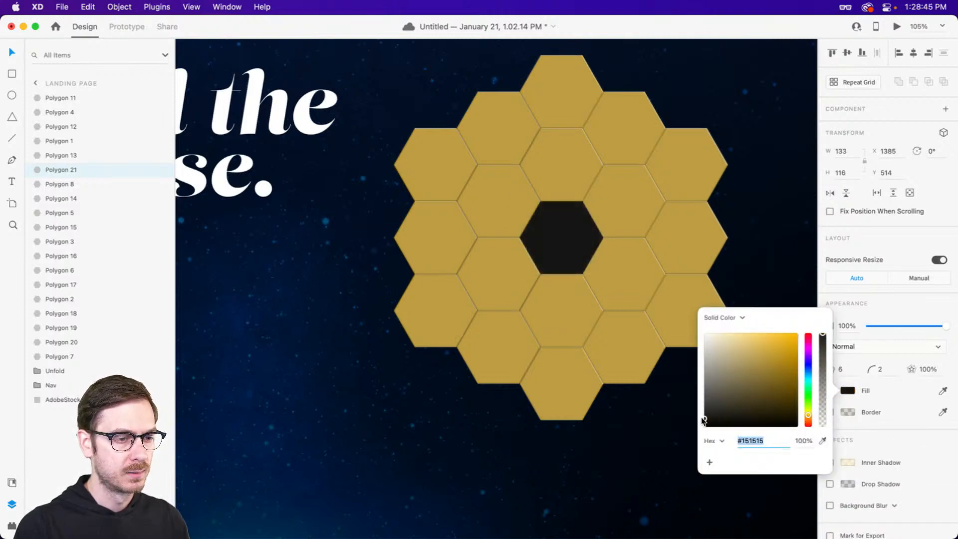
{"action": "left_click", "coordinate": [876, 268]}
Rename the dark centre hexagon's layer to Hole and reorder it beneath all the gold hexagons, just above the Unfold group.
{"action": "scroll", "coordinate": [566, 153], "scroll_direction": "up", "scroll_amount": 1}
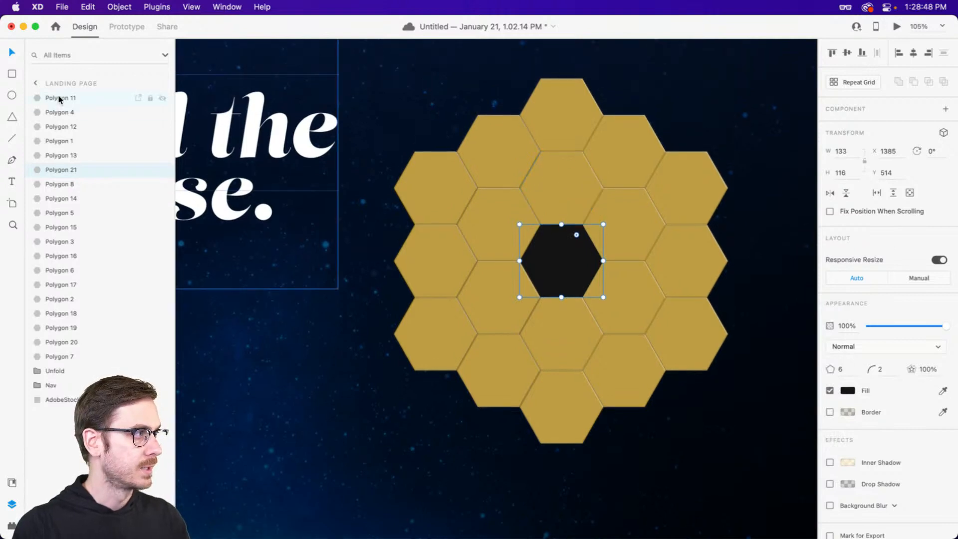
{"action": "left_click", "coordinate": [68, 184]}
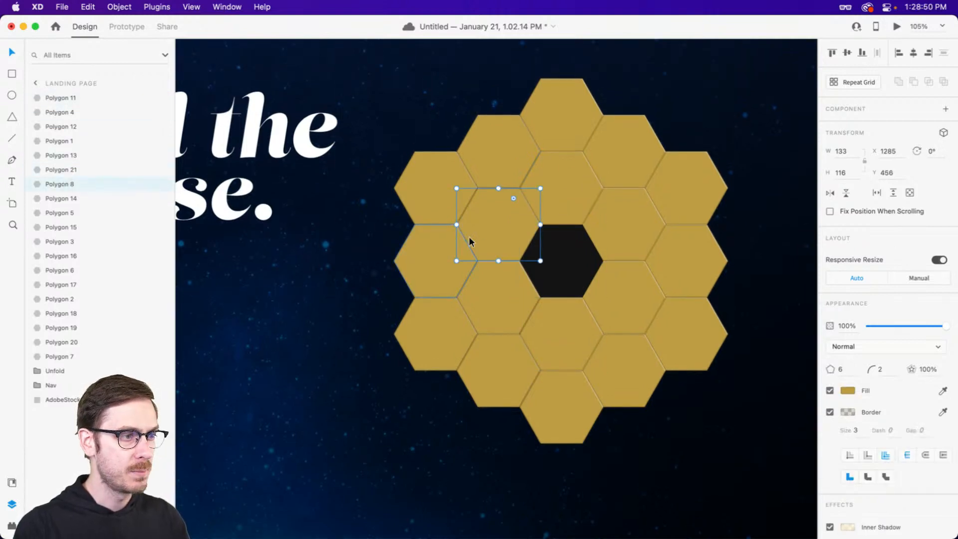
{"action": "left_click", "coordinate": [554, 261]}
{"action": "double_click", "coordinate": [57, 171]}
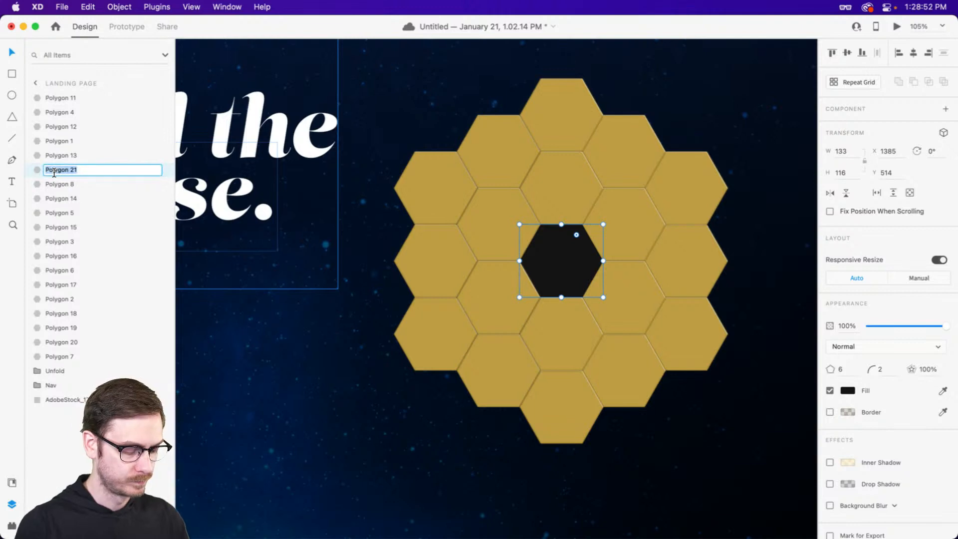
{"action": "type", "text": "Hole"}
{"action": "key", "text": "Return"}
{"action": "key", "text": "super+shift+bracketleft"}
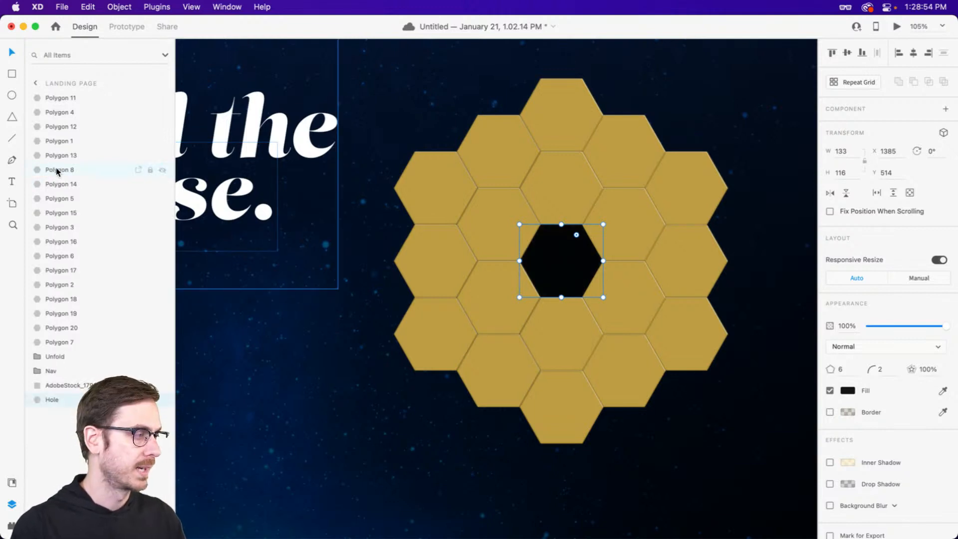
{"action": "key", "text": "super+bracketright"}
{"action": "key", "text": "super+bracketright"}
{"action": "key", "text": "super+bracketright"}
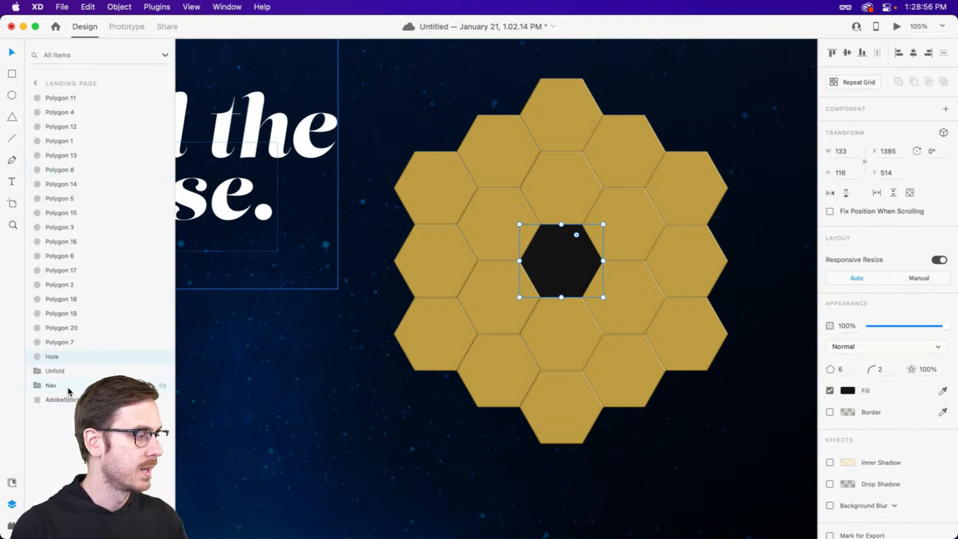
Group all the gold hexagons with the Hole layer and name the group Mirrors.
{"action": "left_click", "coordinate": [60, 99], "text": "shift"}
{"action": "key", "text": "super+g"}
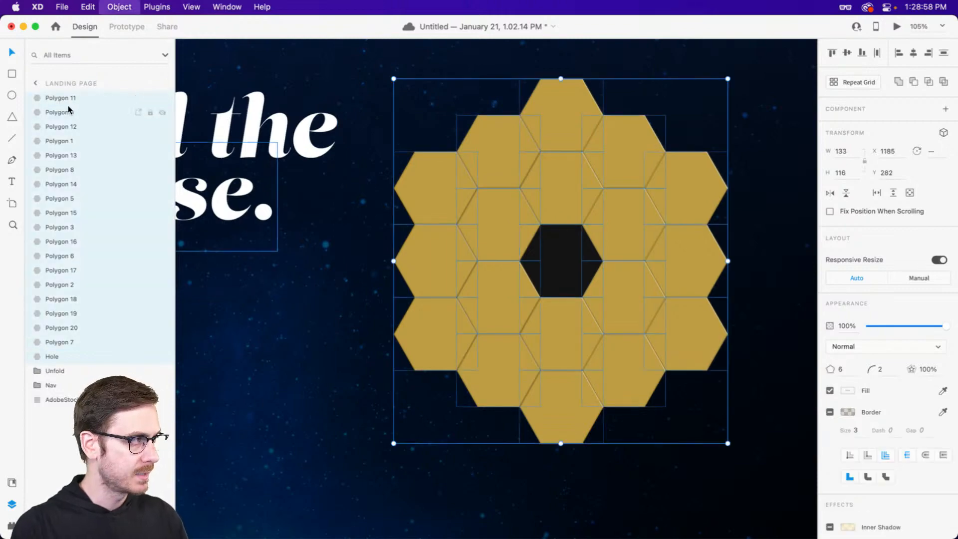
{"action": "double_click", "coordinate": [62, 99]}
{"action": "type", "text": "Mirror"}
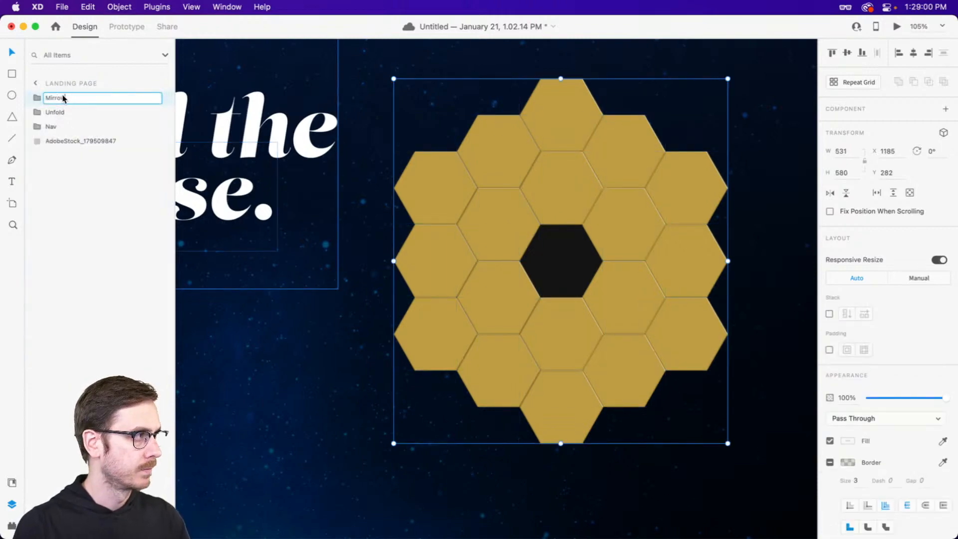
{"action": "type", "text": "s"}
{"action": "key", "text": "Return"}
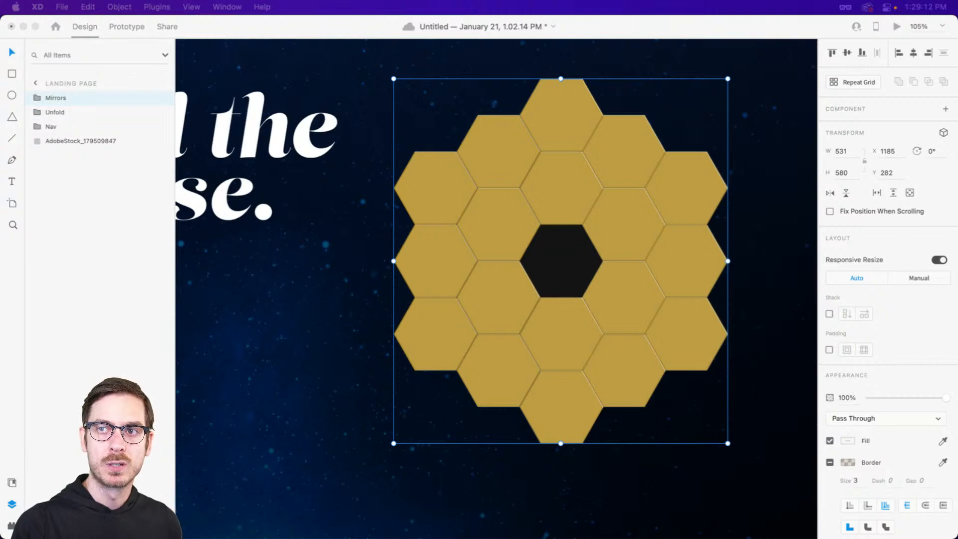
Try a linear gradient fill on every gold hexagon in the Mirrors group, leaving out Hole.
{"action": "left_click", "coordinate": [647, 242]}
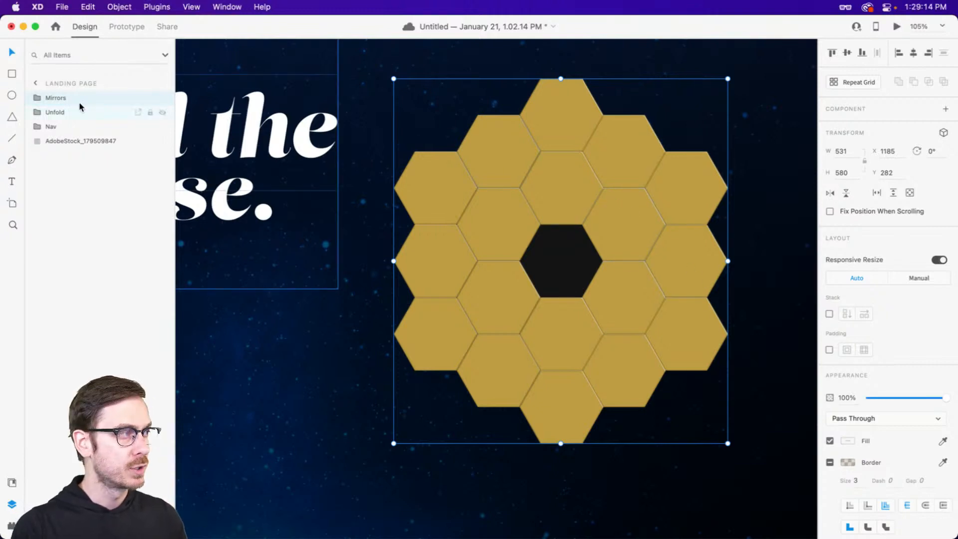
{"action": "left_click", "coordinate": [38, 100]}
{"action": "left_click", "coordinate": [70, 111]}
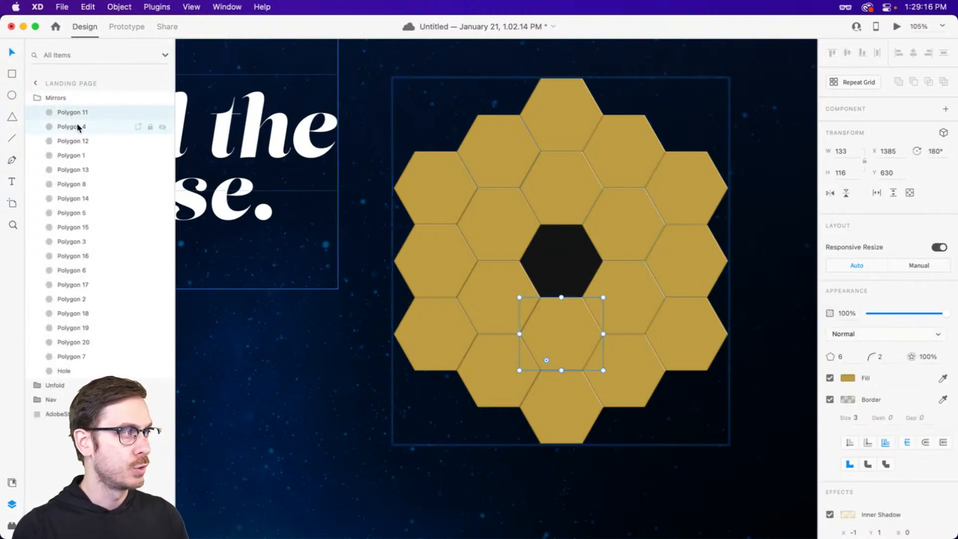
{"action": "left_click", "coordinate": [77, 126]}
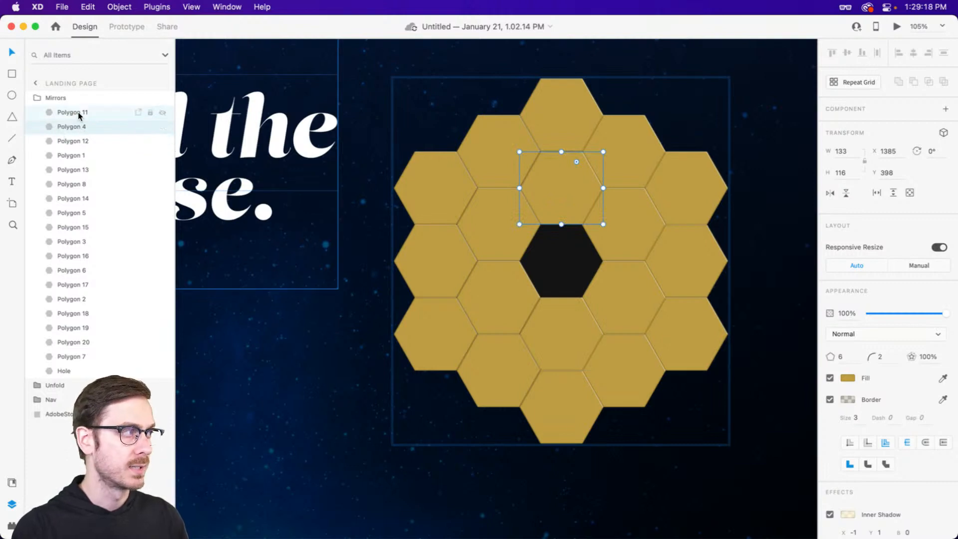
{"action": "left_click", "coordinate": [73, 113]}
{"action": "left_click", "coordinate": [75, 357], "text": "shift"}
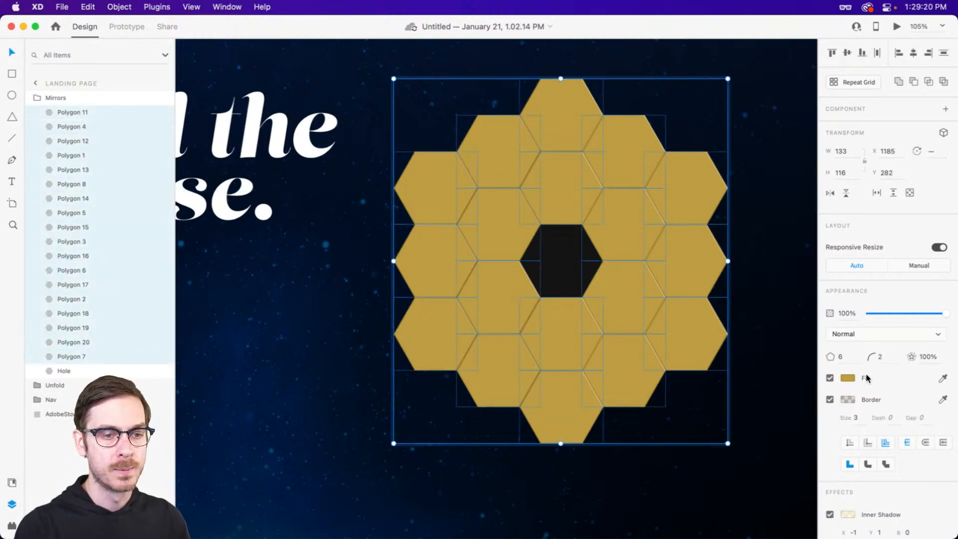
{"action": "left_click", "coordinate": [850, 378]}
{"action": "left_click", "coordinate": [737, 305]}
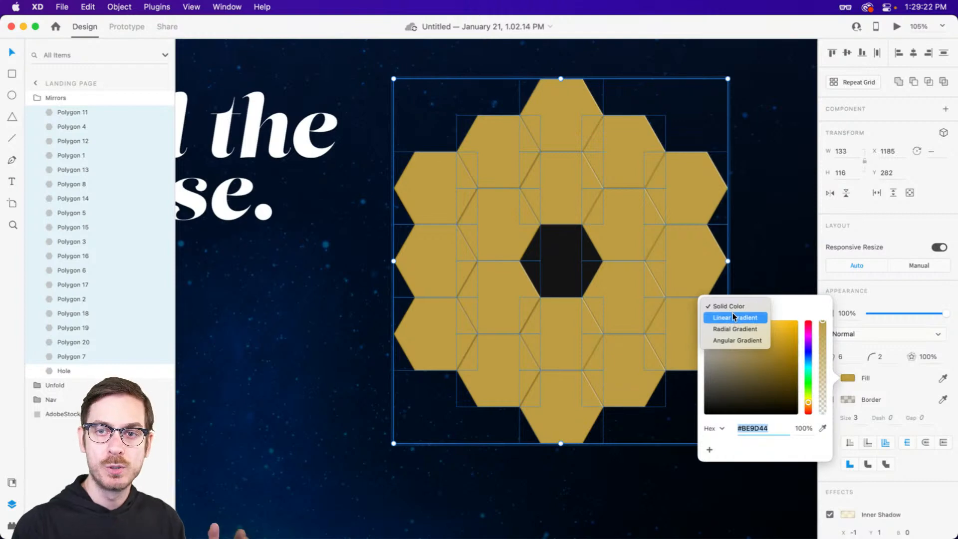
{"action": "left_click", "coordinate": [733, 317]}
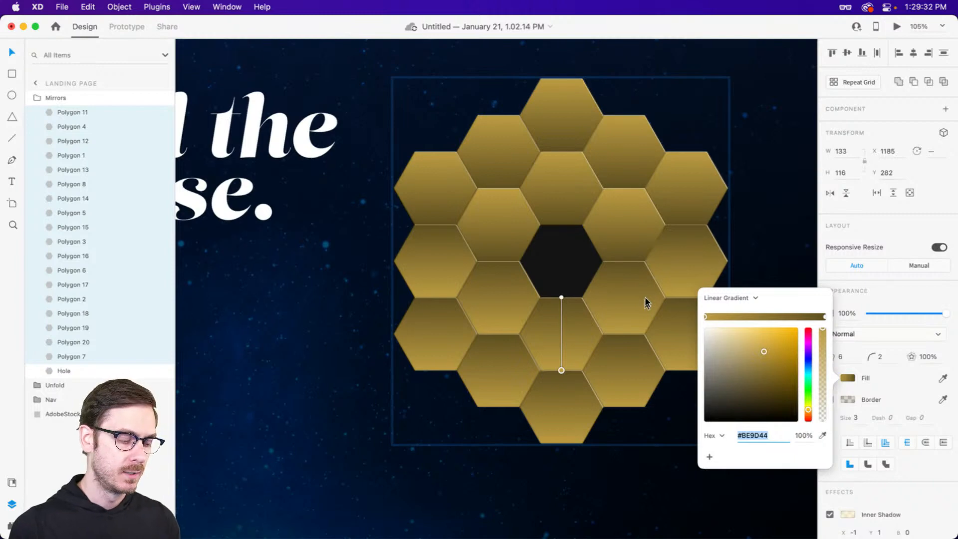
{"action": "key", "text": "Escape"}
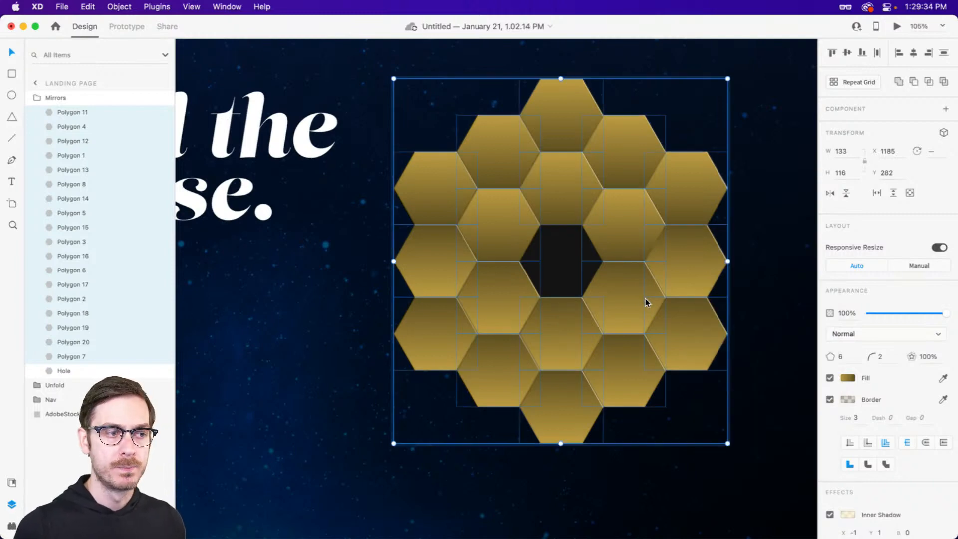
{"action": "key", "text": "super+z"}
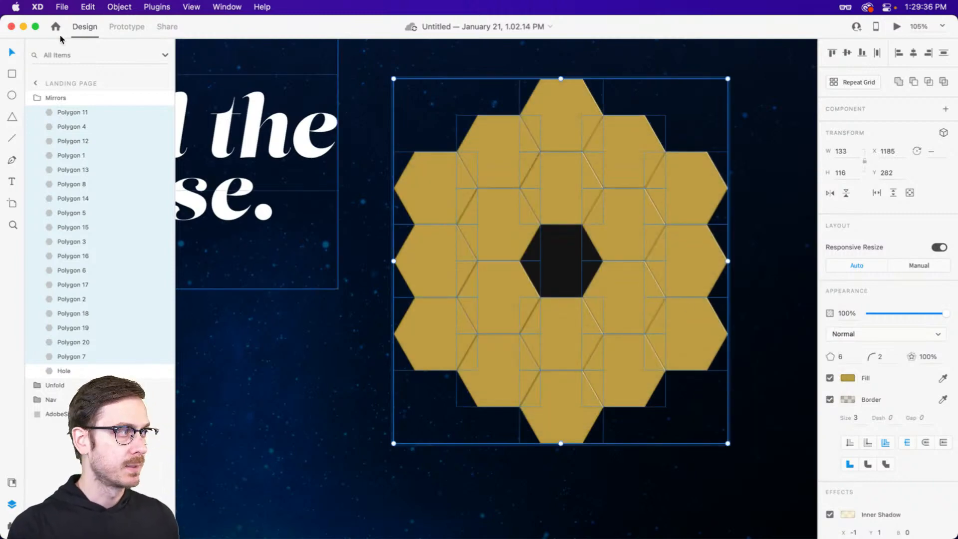
Duplicate the Mirrors group, then collapse the original and expand the new upper copy.
{"action": "left_click", "coordinate": [53, 97]}
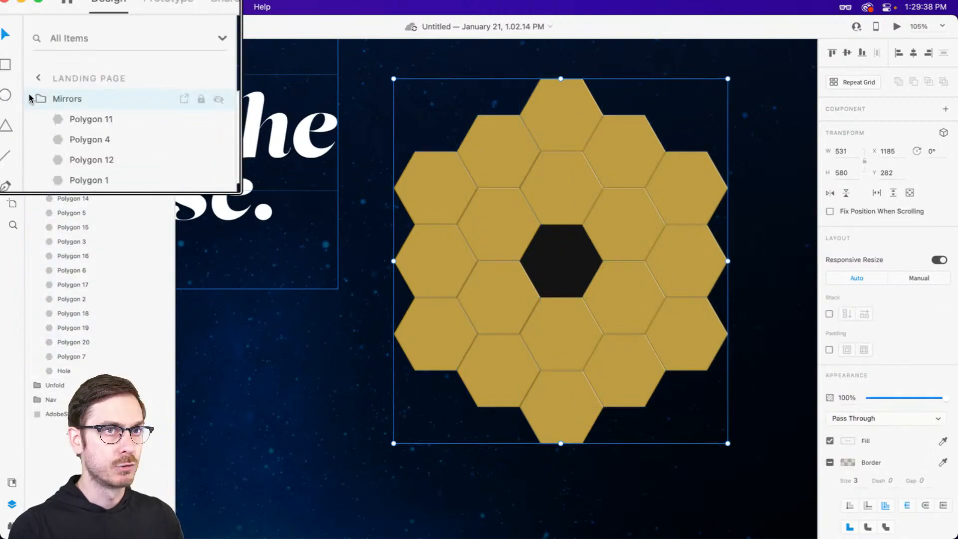
{"action": "key", "text": "super+d"}
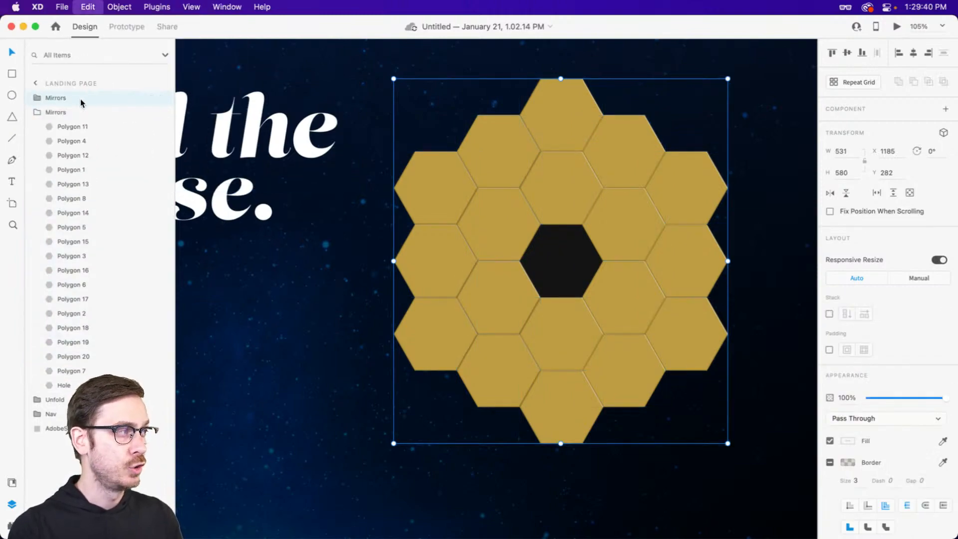
{"action": "left_click", "coordinate": [37, 112]}
{"action": "left_click", "coordinate": [38, 99]}
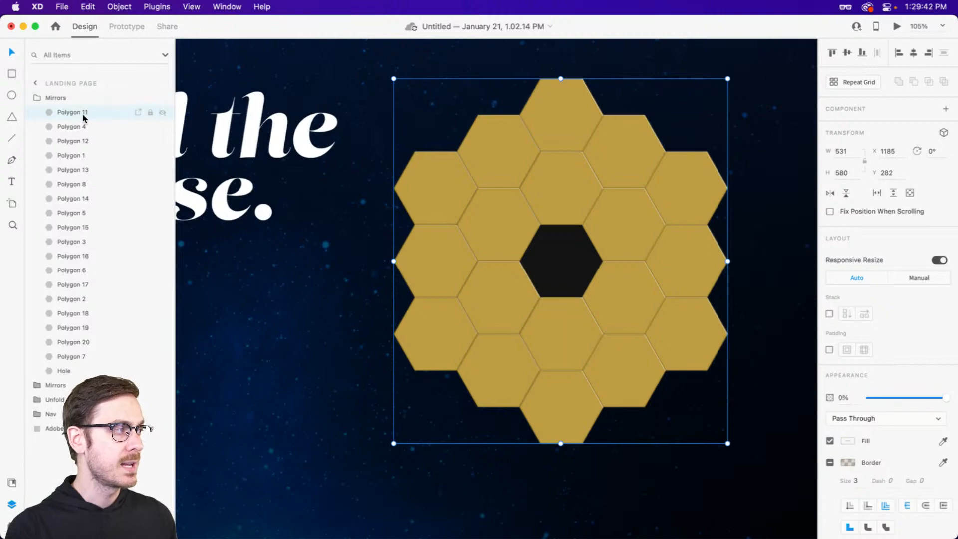
Merge all the gold hexagons in the upper Mirrors copy into one Union shape, keeping Hole separate.
{"action": "left_click", "coordinate": [75, 113]}
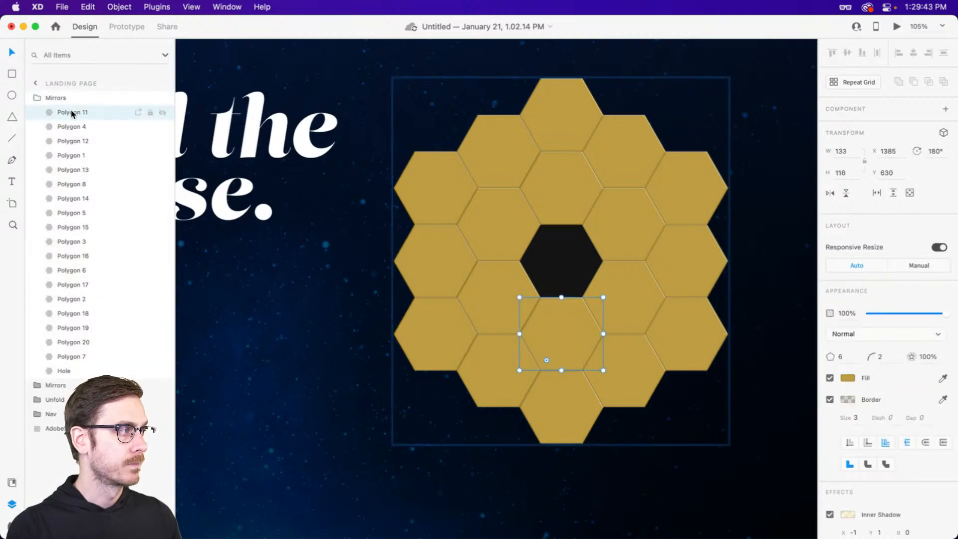
{"action": "left_click", "coordinate": [79, 355], "text": "shift"}
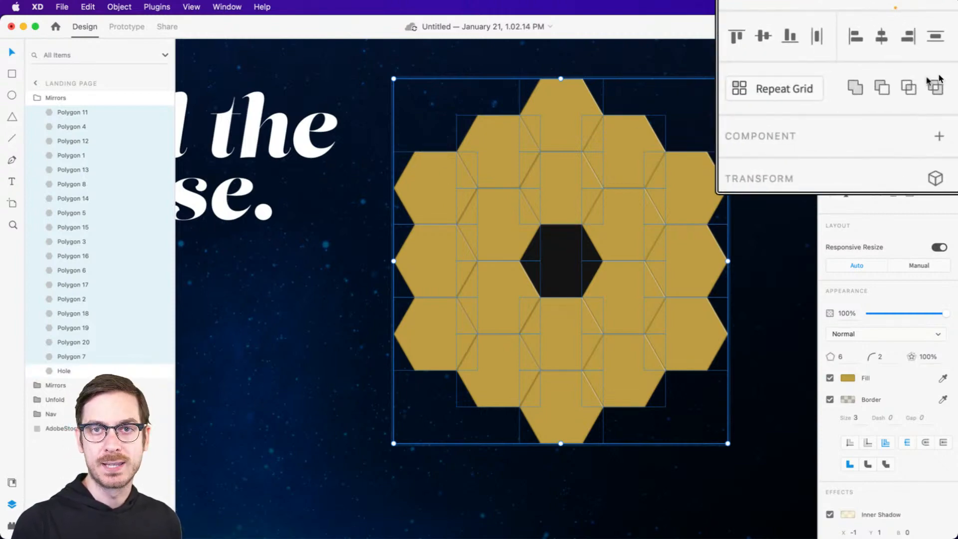
{"action": "left_click", "coordinate": [854, 88]}
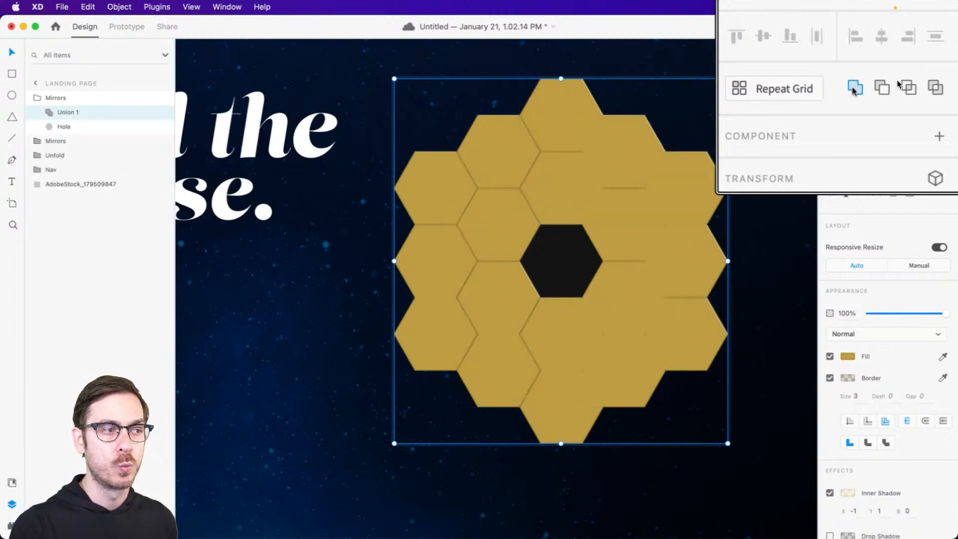
{"action": "left_click_drag", "start_coordinate": [567, 182], "coordinate": [612, 173]}
{"action": "key", "text": "super+z"}
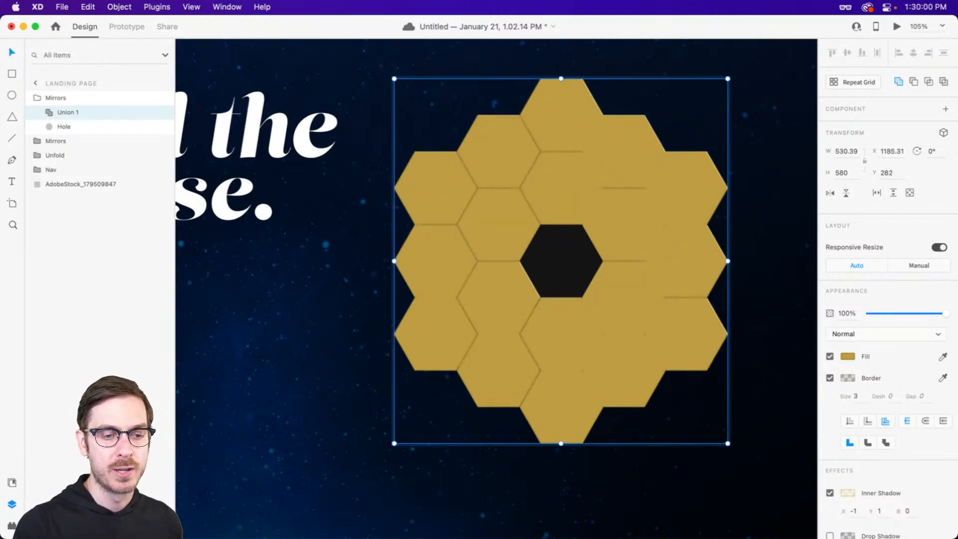
Turn off the merged shape's border and inner shadow, and change its fill to a linear gradient.
{"action": "left_click", "coordinate": [830, 378]}
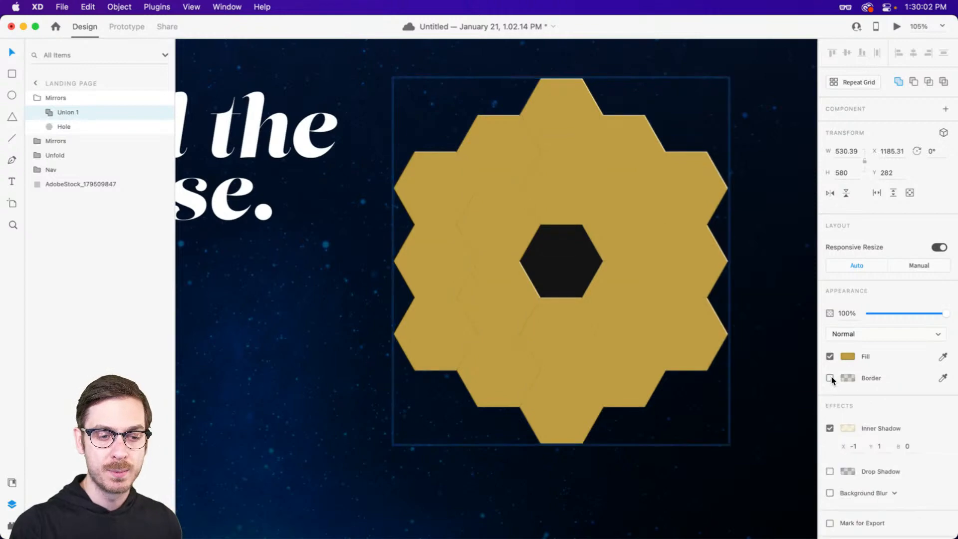
{"action": "left_click", "coordinate": [831, 428]}
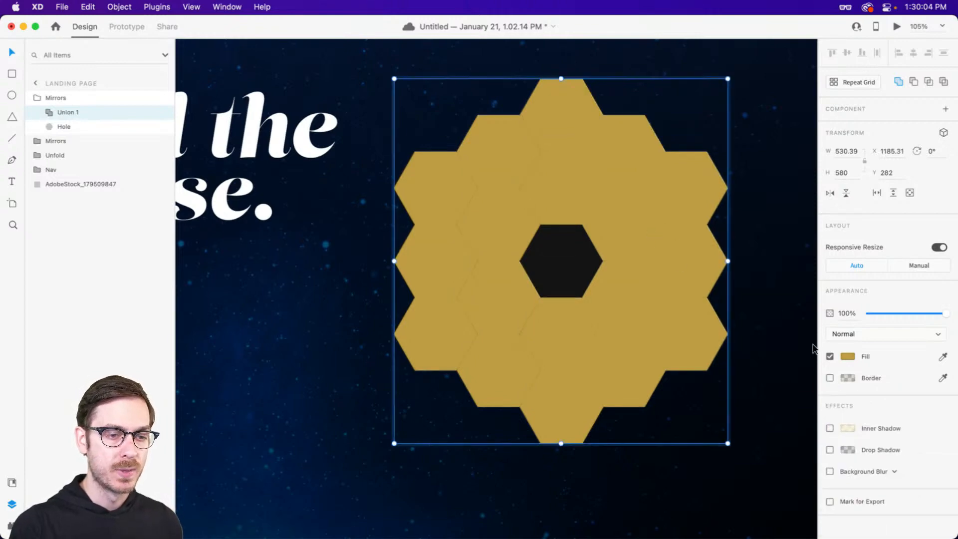
{"action": "left_click", "coordinate": [848, 356]}
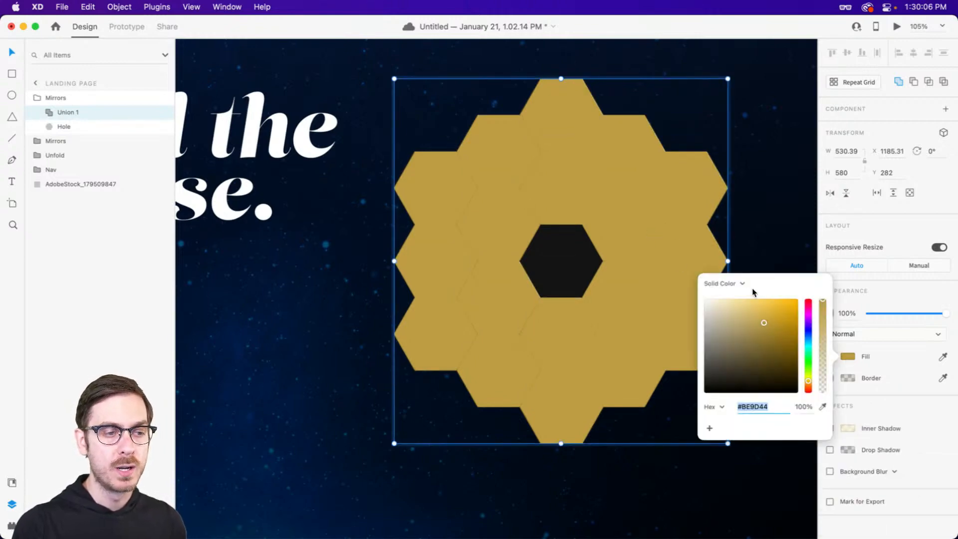
{"action": "left_click", "coordinate": [741, 285]}
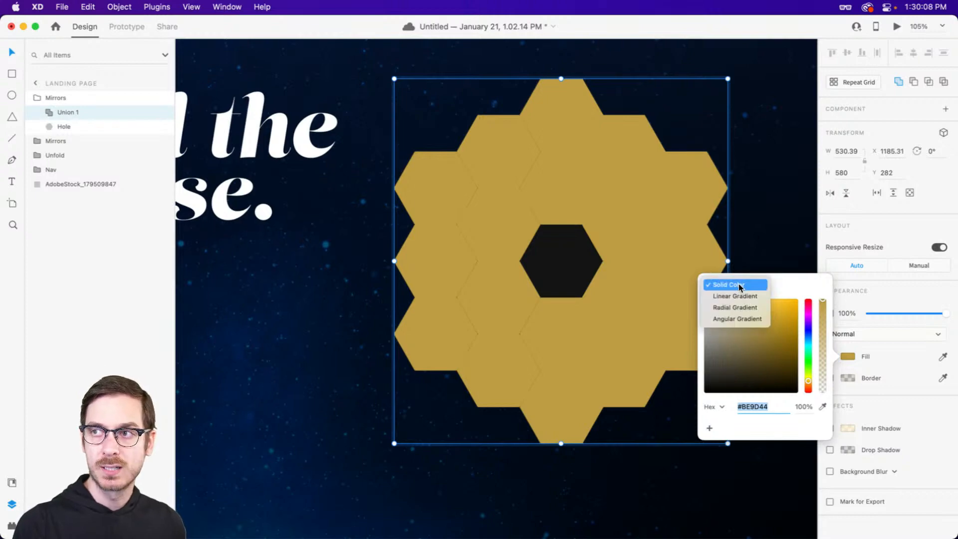
{"action": "left_click", "coordinate": [742, 297]}
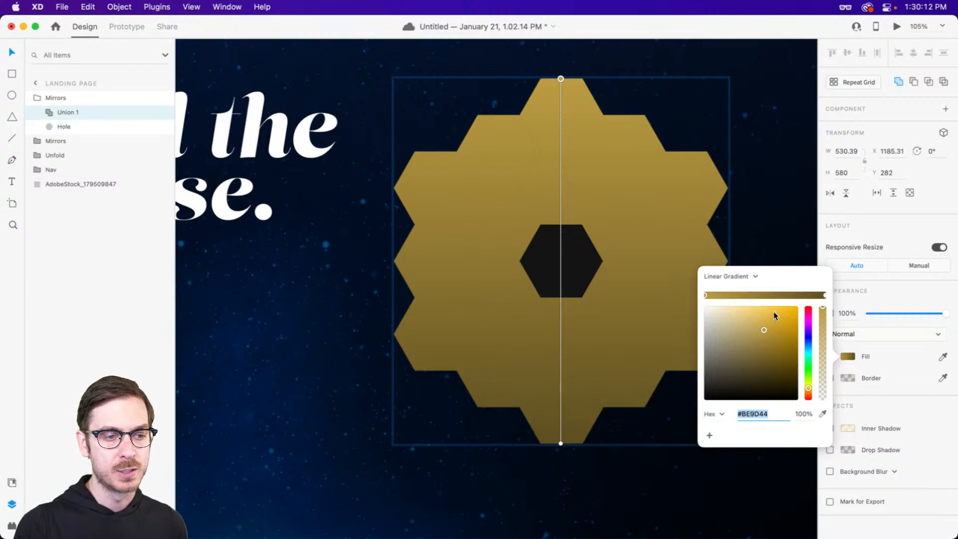
Colour the merged shape's gradient from yellow #FAC842 at the top to orange #D3701B at the bottom.
{"action": "left_click_drag", "start_coordinate": [775, 313], "coordinate": [774, 307]}
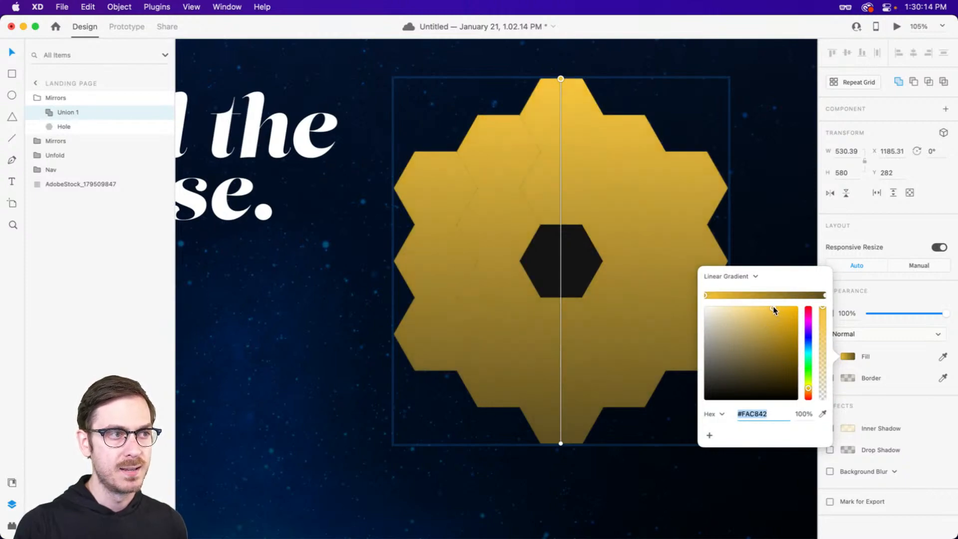
{"action": "left_click", "coordinate": [825, 296]}
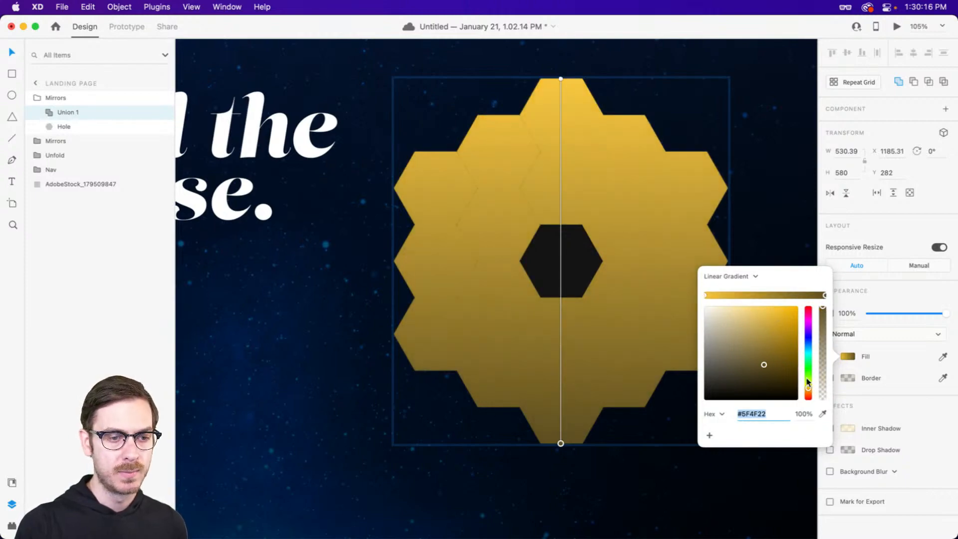
{"action": "left_click_drag", "start_coordinate": [781, 327], "coordinate": [785, 322]}
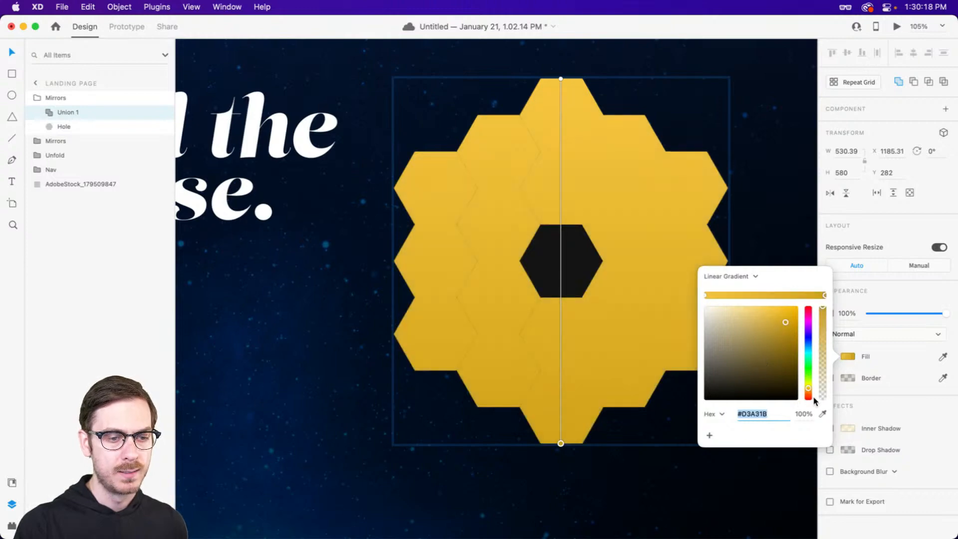
{"action": "left_click_drag", "start_coordinate": [808, 388], "coordinate": [809, 392]}
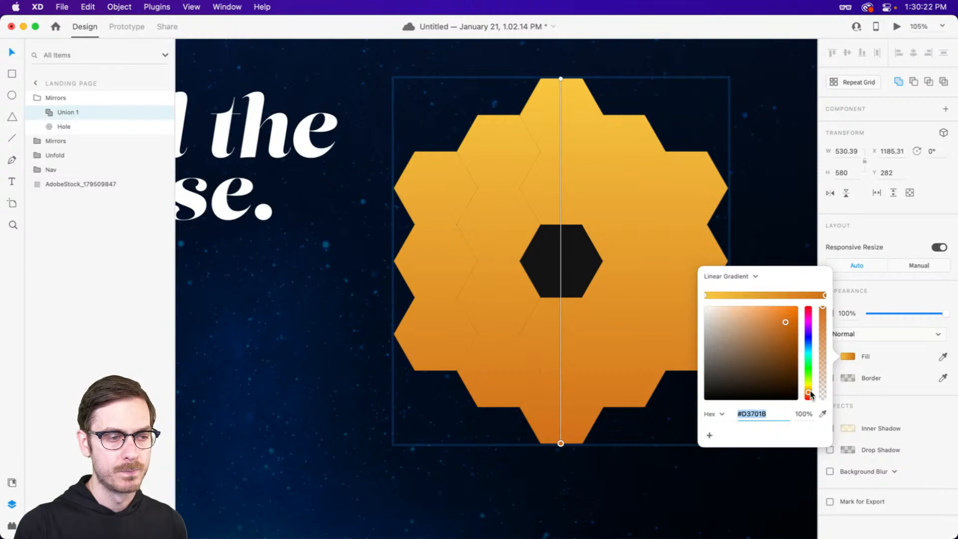
{"action": "left_click", "coordinate": [879, 298]}
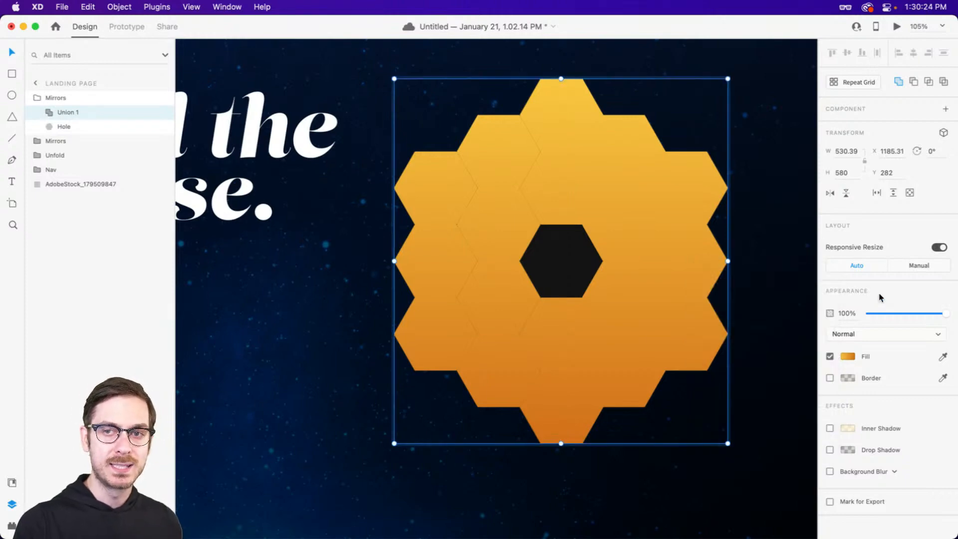
Set the merged gradient shape's blend mode to Overlay.
{"action": "left_click", "coordinate": [872, 337]}
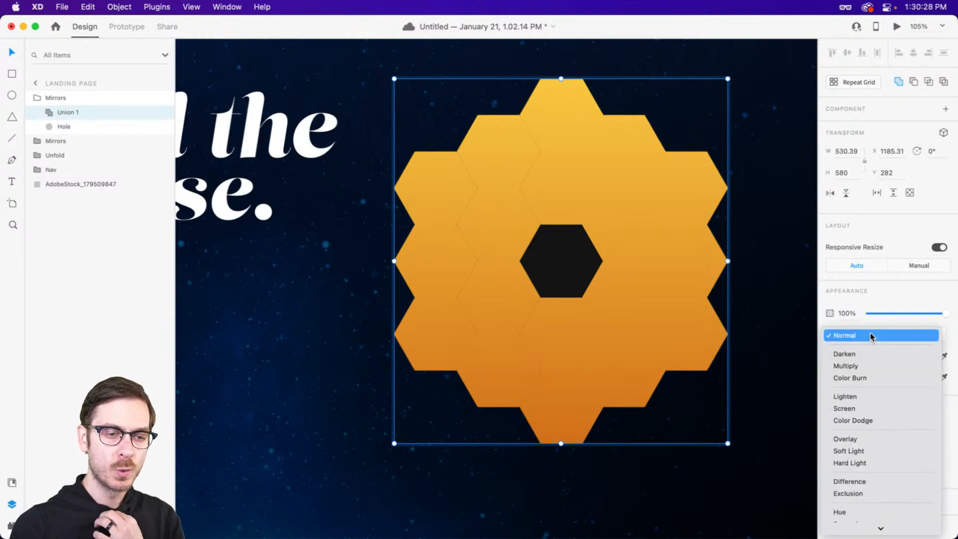
{"action": "scroll", "coordinate": [869, 365], "scroll_direction": "down", "scroll_amount": 2}
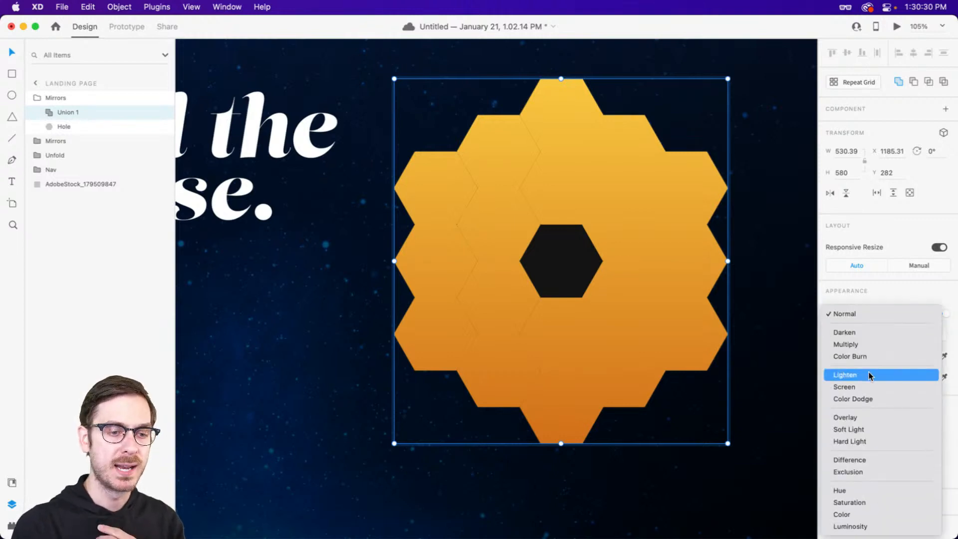
{"action": "left_click", "coordinate": [877, 417]}
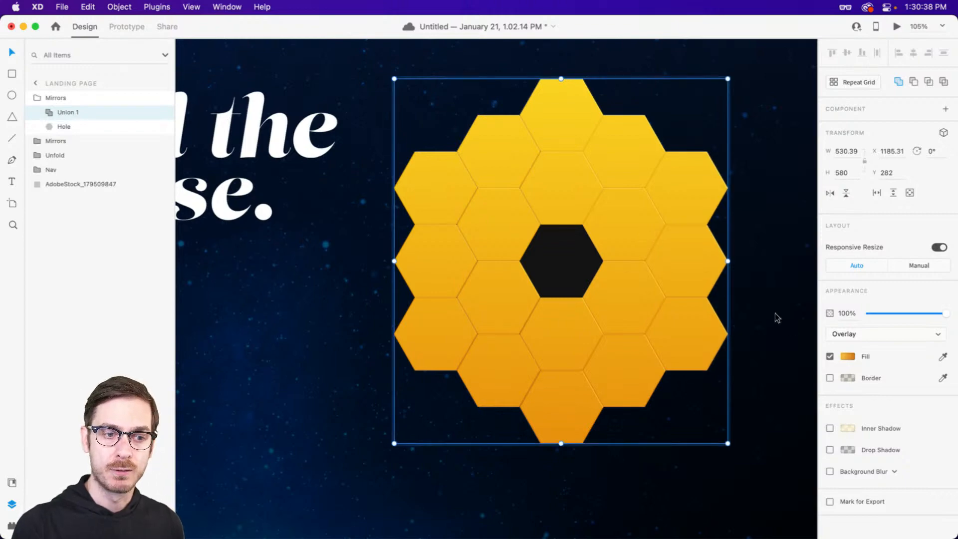
Darken the lower end colour of the merged shape's gradient to #BF6517.
{"action": "left_click", "coordinate": [848, 357]}
{"action": "left_click", "coordinate": [825, 295]}
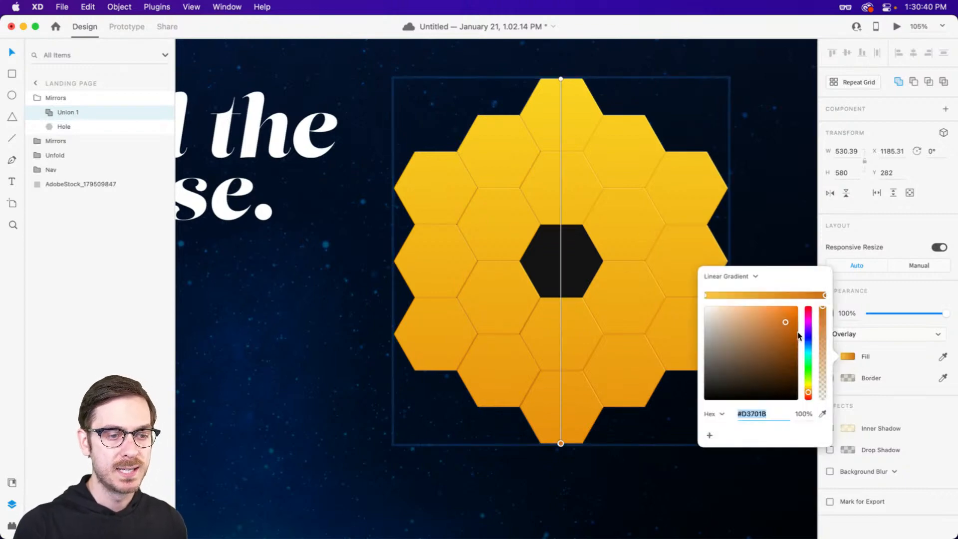
{"action": "left_click_drag", "start_coordinate": [786, 324], "coordinate": [787, 330]}
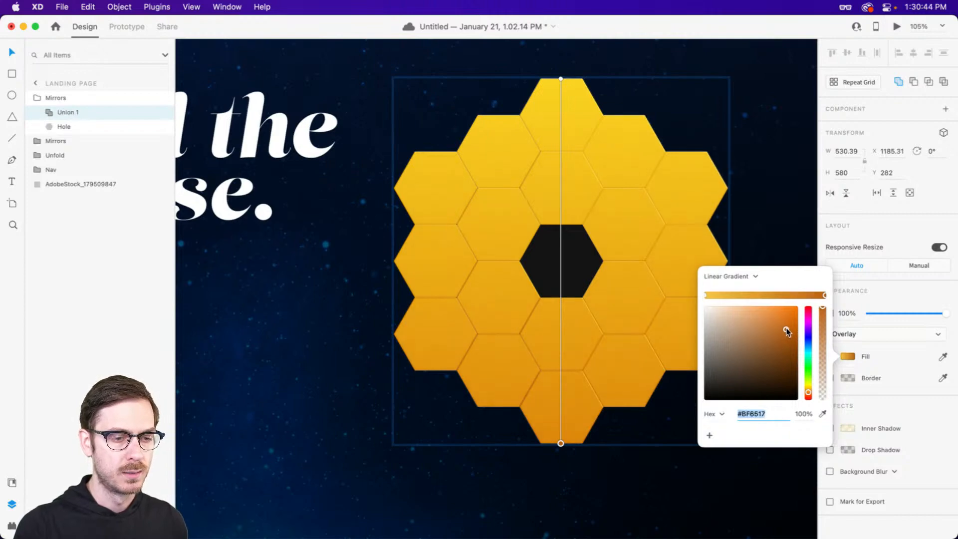
{"action": "left_click", "coordinate": [706, 295]}
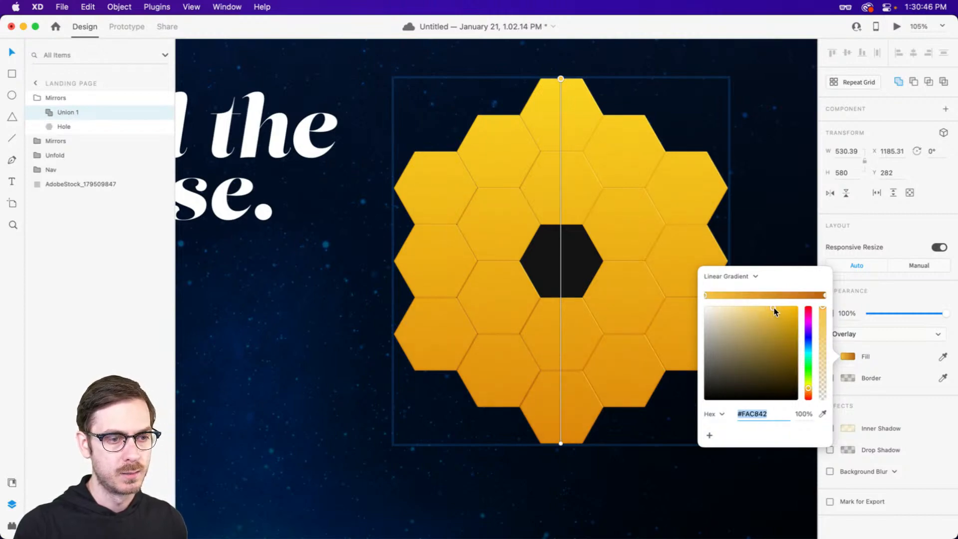
{"action": "left_click", "coordinate": [884, 296]}
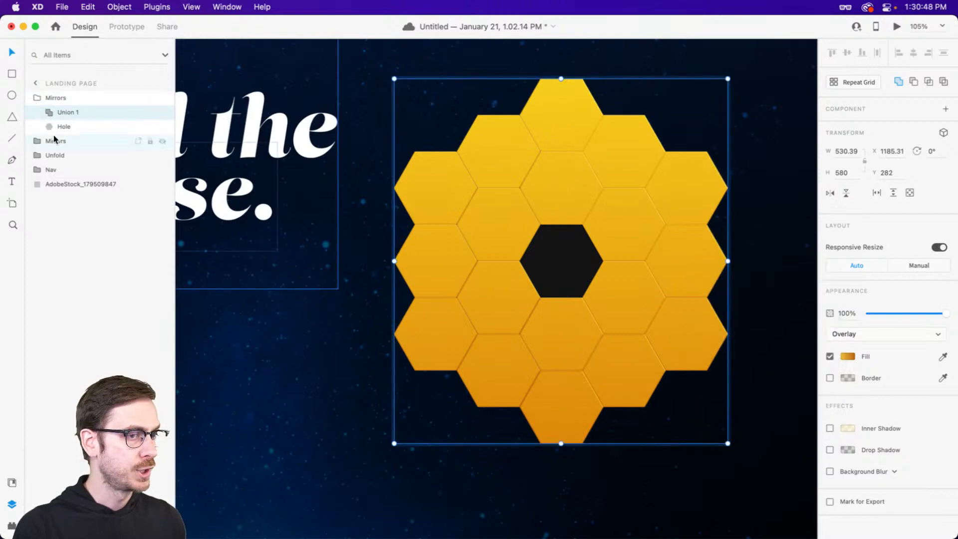
Darken the fill of all the gold hexagon tiles in the lower Mirrors group to about #9B8444.
{"action": "left_click", "coordinate": [55, 139]}
{"action": "left_click", "coordinate": [43, 142]}
{"action": "left_click", "coordinate": [70, 155]}
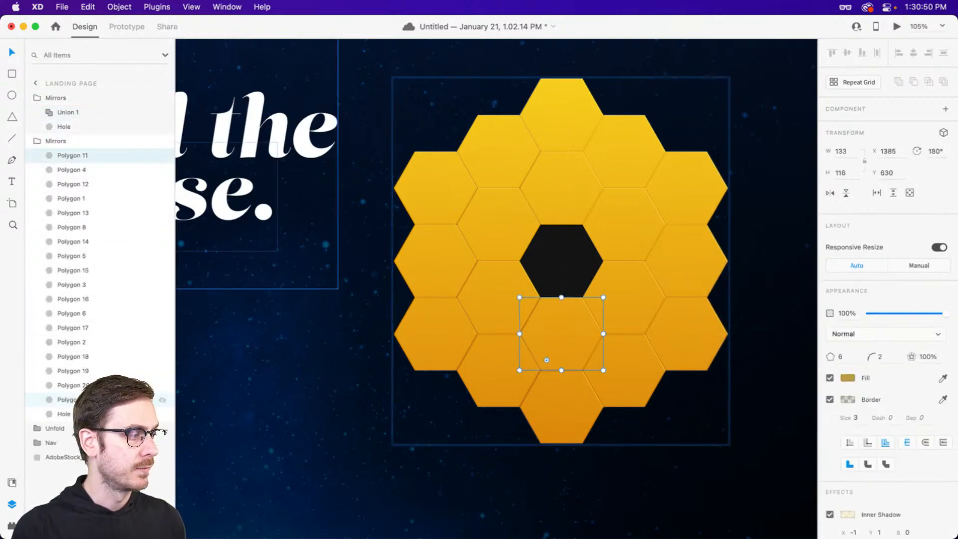
{"action": "left_click", "coordinate": [70, 399], "text": "shift"}
{"action": "left_click", "coordinate": [847, 379]}
{"action": "left_click_drag", "start_coordinate": [764, 344], "coordinate": [757, 357]}
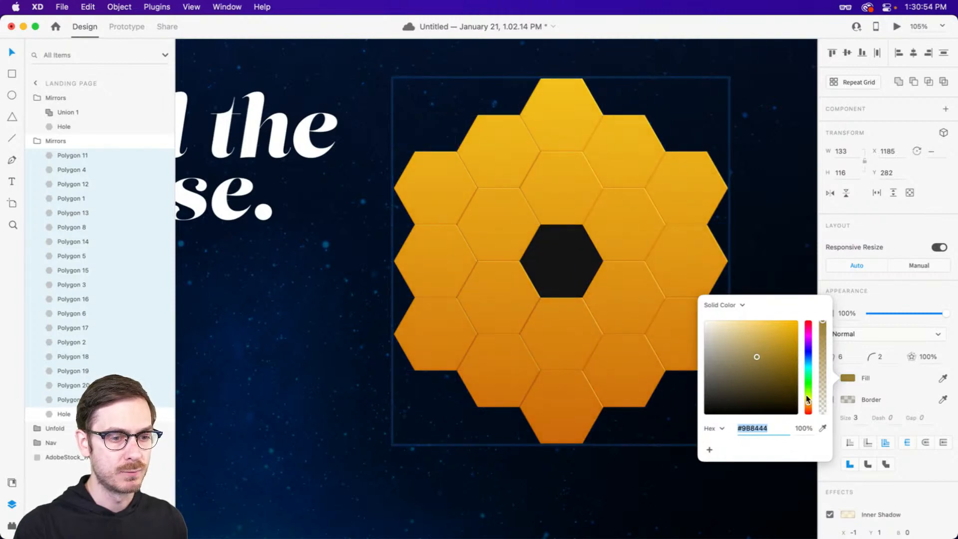
{"action": "left_click_drag", "start_coordinate": [807, 403], "coordinate": [809, 405]}
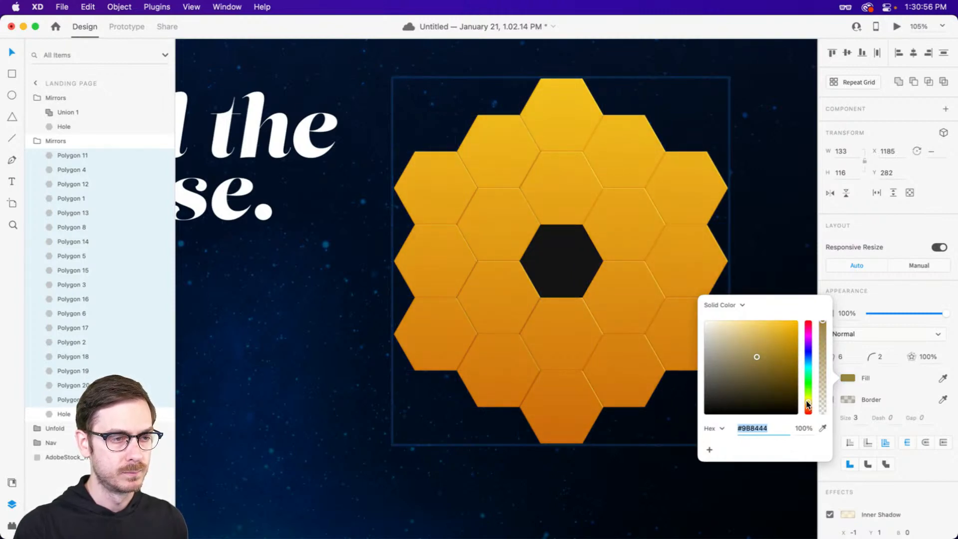
{"action": "left_click", "coordinate": [901, 294]}
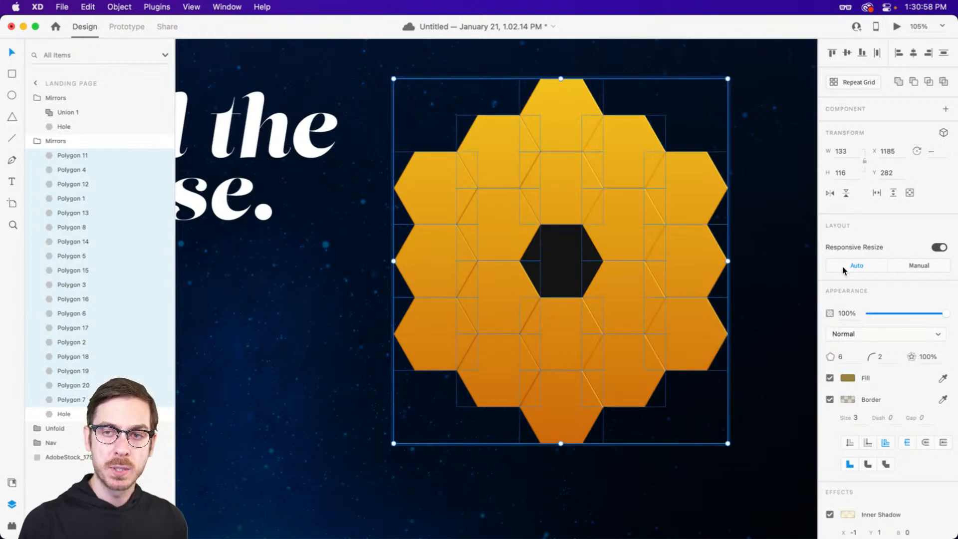
{"action": "left_click", "coordinate": [797, 263]}
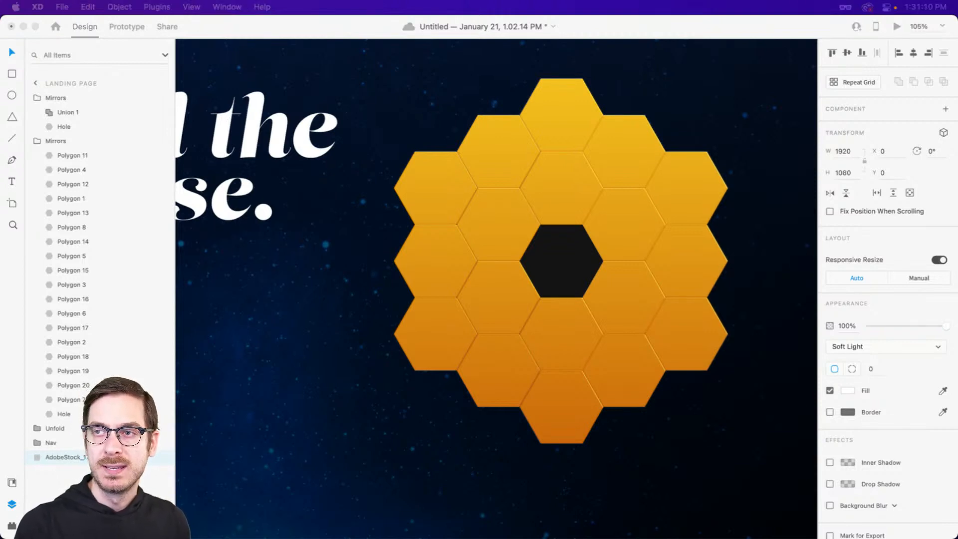
Delete the Hole shape from the upper Mirrors group that contains the merged gradient shape.
{"action": "left_click", "coordinate": [621, 232]}
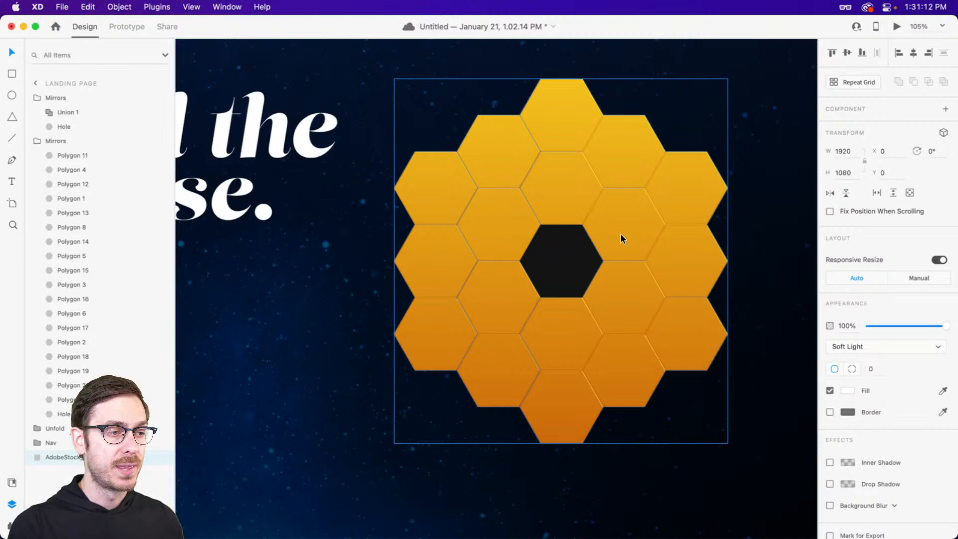
{"action": "left_click", "coordinate": [36, 142]}
{"action": "left_click", "coordinate": [76, 100]}
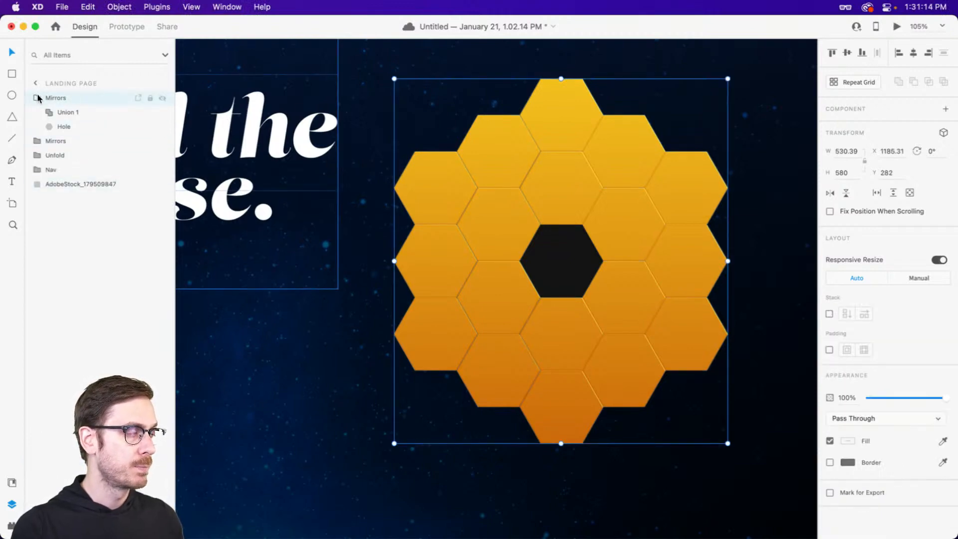
{"action": "left_click", "coordinate": [68, 129]}
{"action": "key", "text": "Escape"}
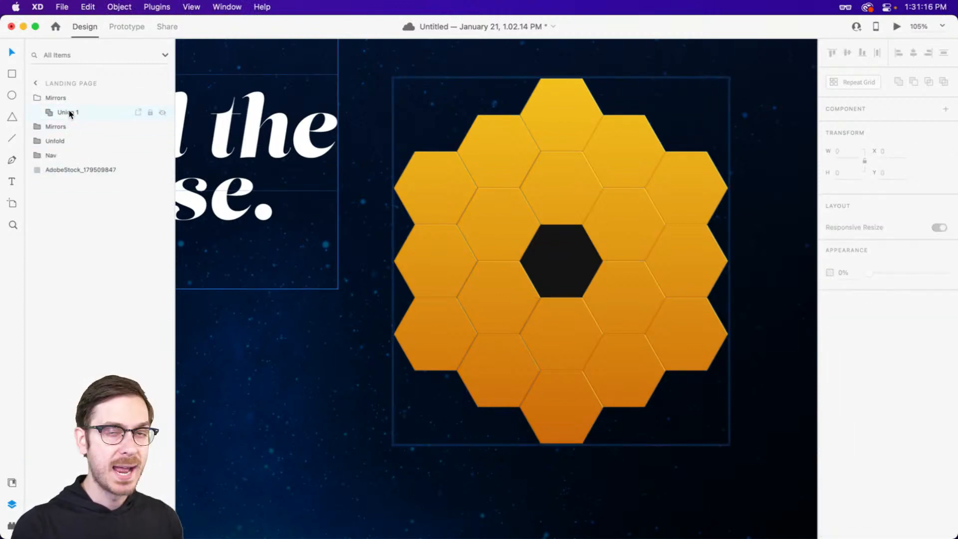
Rename the merged Union 1 shape as Gradient and ungroup the Mirrors group that holds it.
{"action": "double_click", "coordinate": [69, 118]}
{"action": "type", "text": "Gradient"}
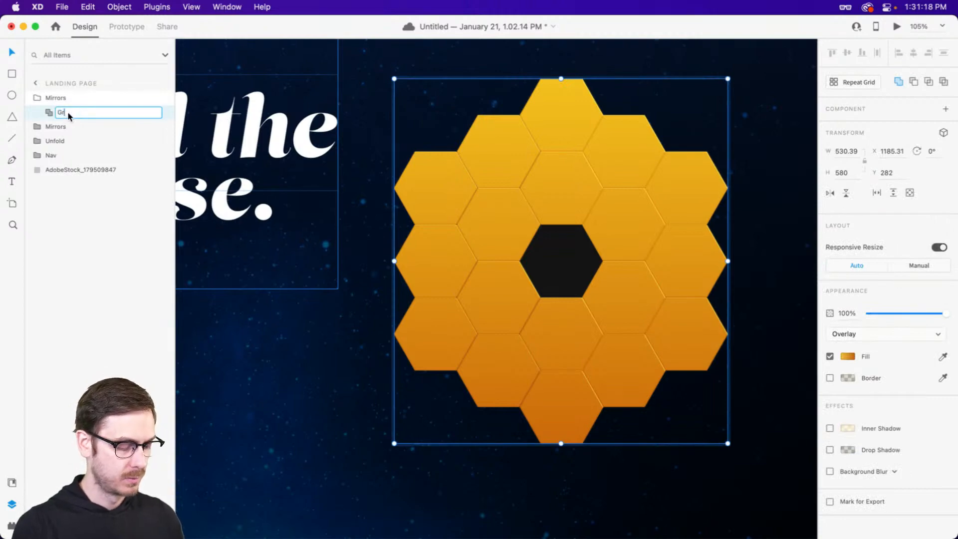
{"action": "key", "text": "Return"}
{"action": "left_click", "coordinate": [77, 98]}
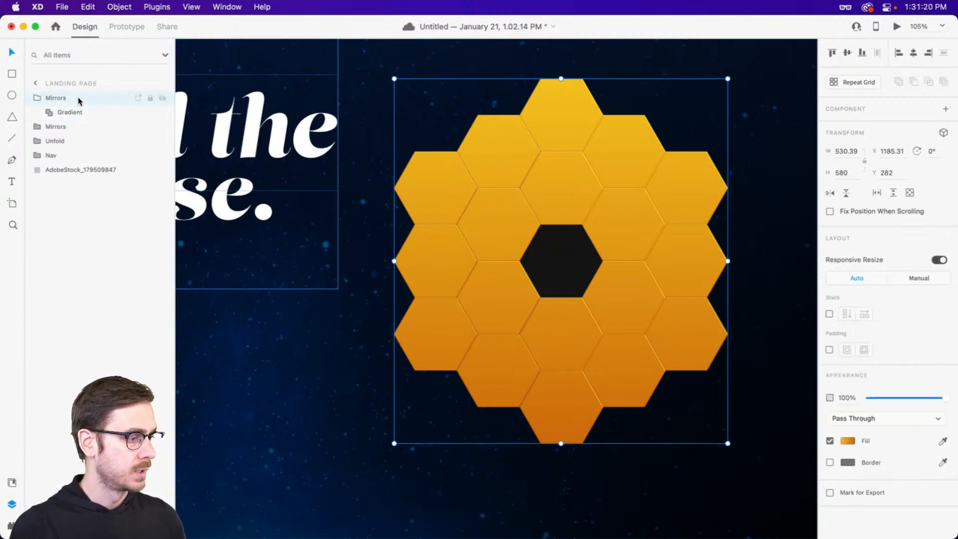
{"action": "key", "text": "super+shift+g"}
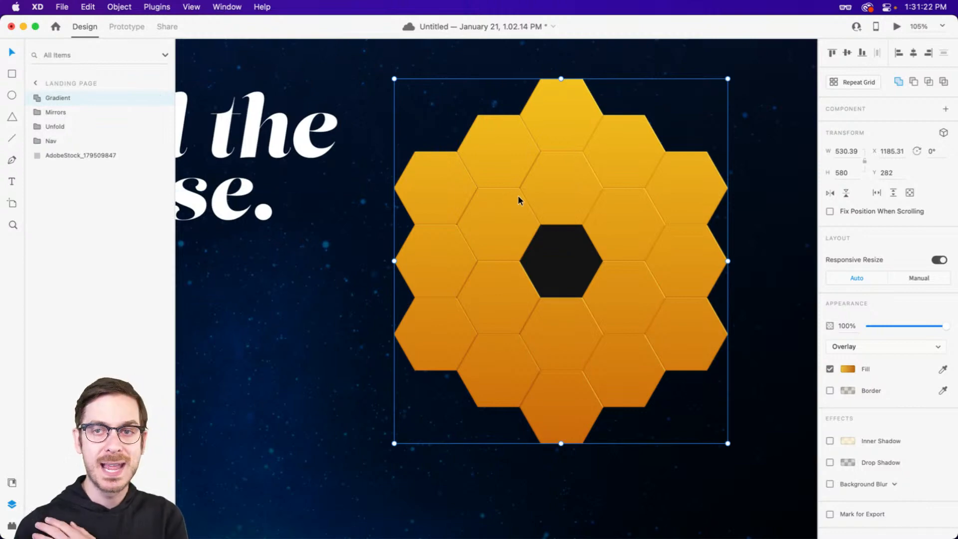
{"action": "left_click_drag", "start_coordinate": [561, 195], "coordinate": [507, 221]}
{"action": "key", "text": "super+z"}
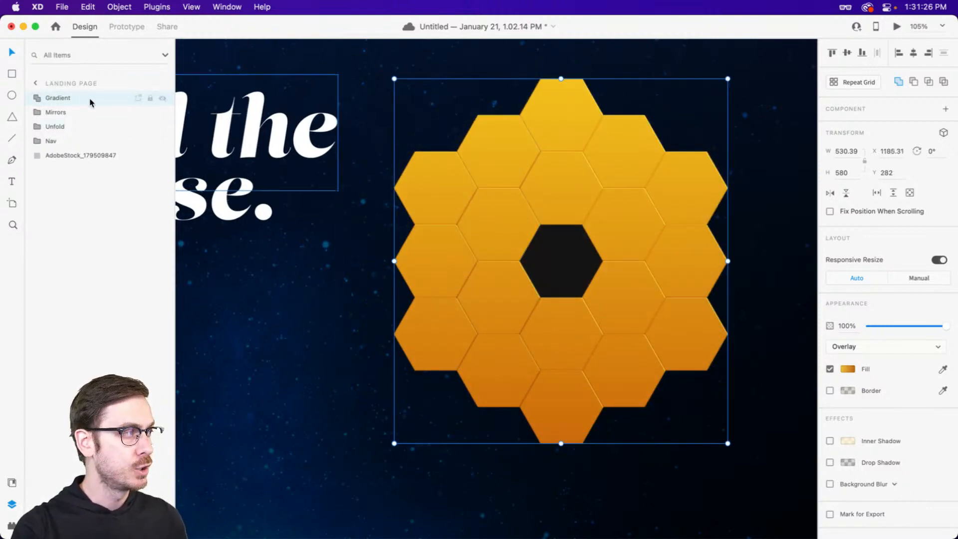
Duplicate the Gradient shape and rename the copy as Video.
{"action": "key", "text": "super+d"}
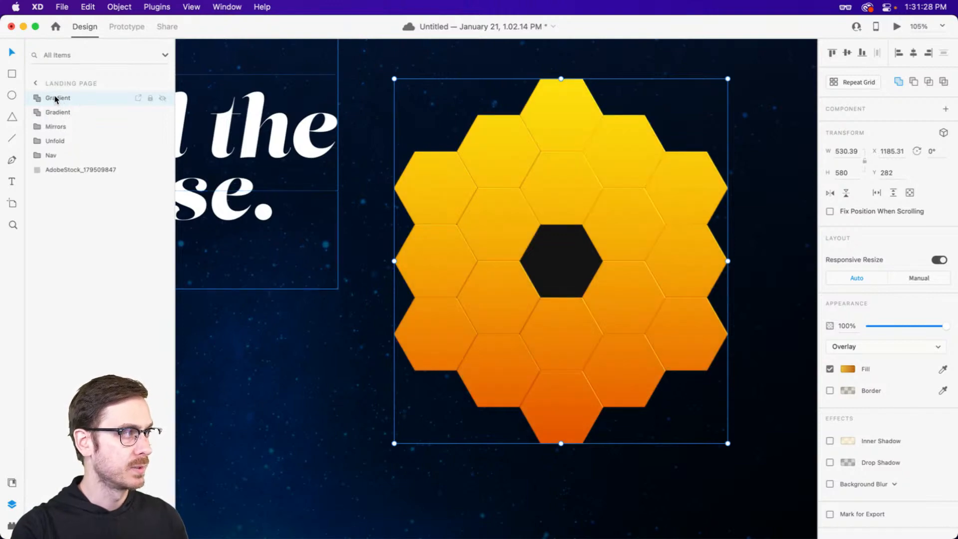
{"action": "double_click", "coordinate": [56, 99]}
{"action": "type", "text": "Video"}
{"action": "key", "text": "Return"}
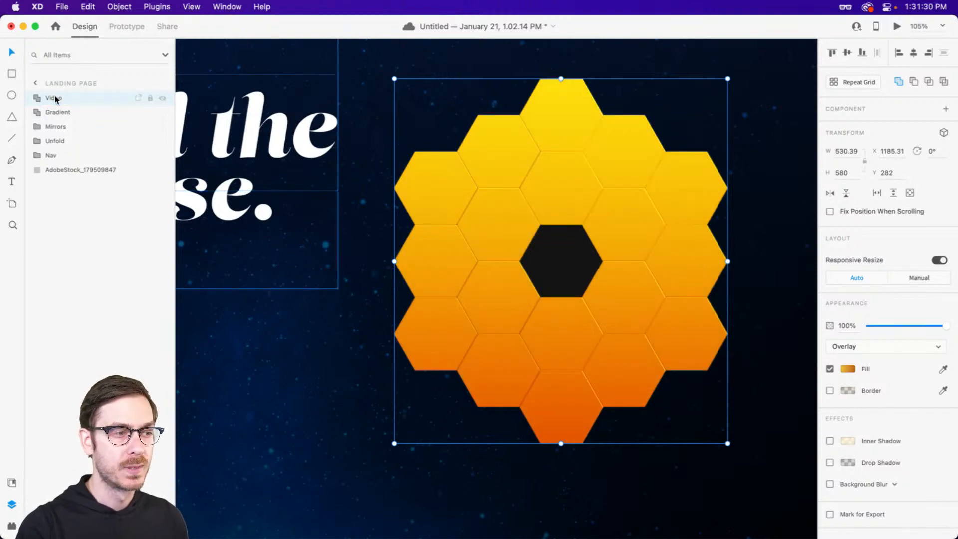
Set the Video shape's blend mode to Normal and its fill to solid white.
{"action": "left_click", "coordinate": [865, 347]}
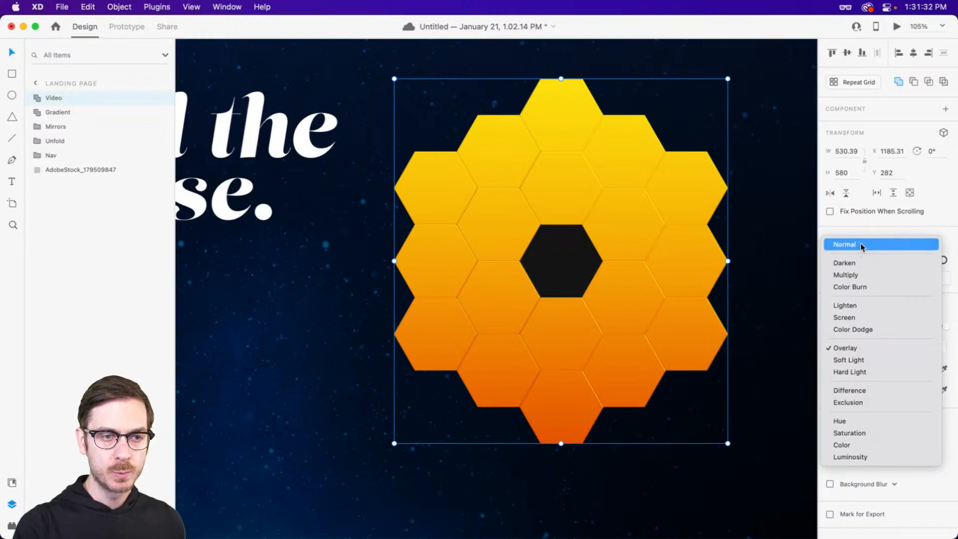
{"action": "left_click", "coordinate": [861, 244]}
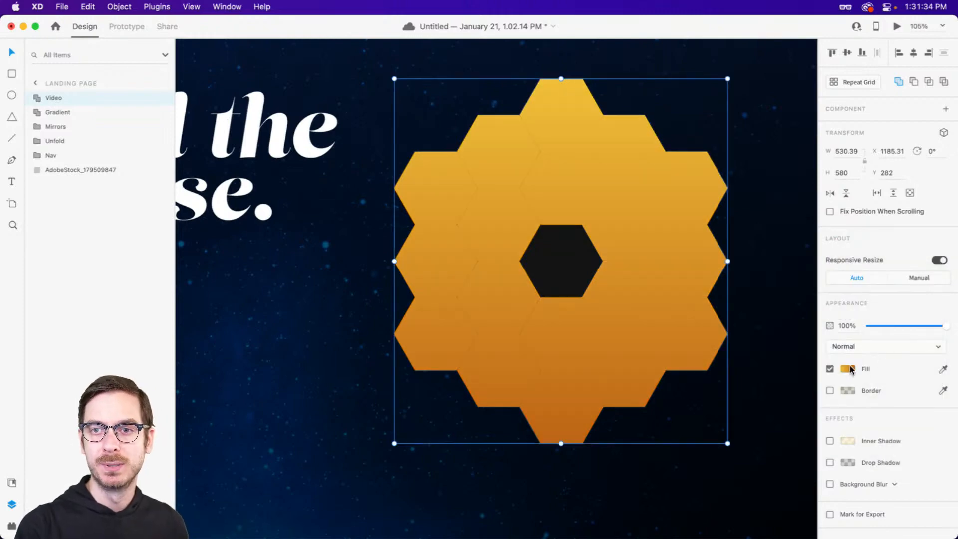
{"action": "left_click", "coordinate": [849, 369]}
{"action": "left_click", "coordinate": [728, 288]}
{"action": "key", "text": "Escape"}
{"action": "key", "text": "Escape"}
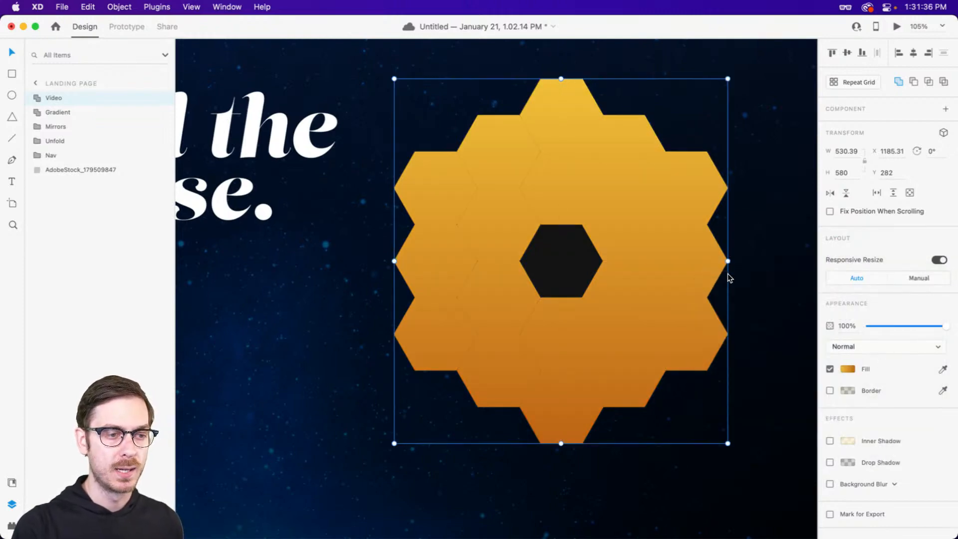
{"action": "left_click", "coordinate": [850, 369]}
{"action": "left_click", "coordinate": [731, 290]}
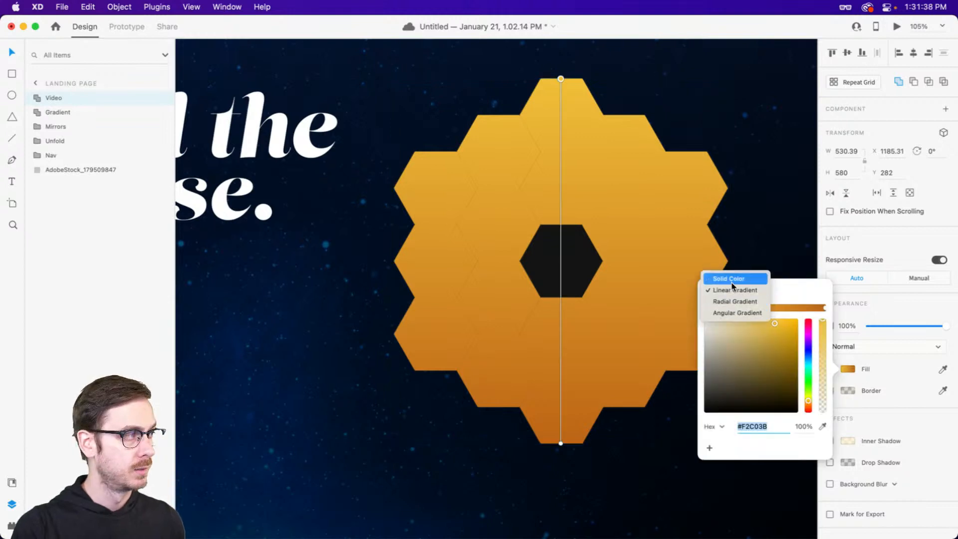
{"action": "left_click", "coordinate": [732, 286]}
{"action": "left_click", "coordinate": [910, 302]}
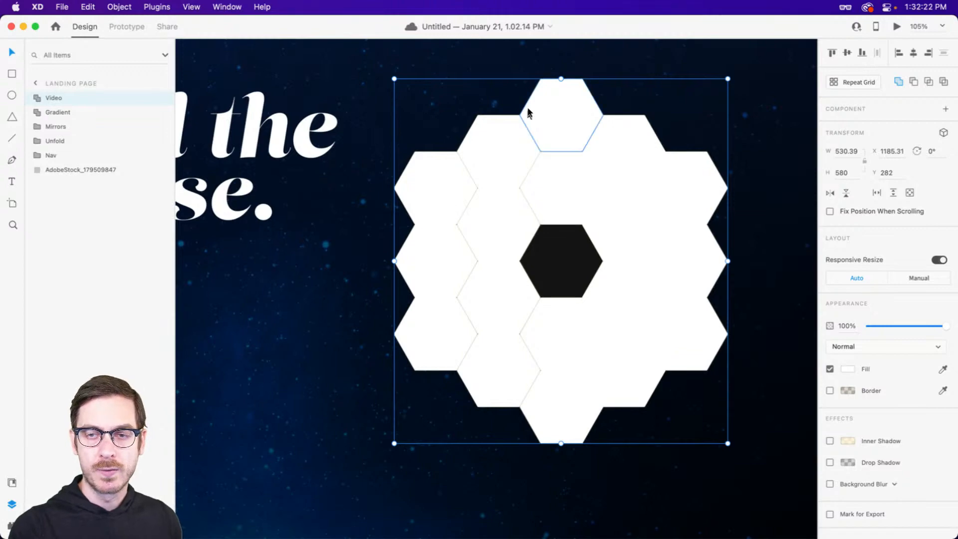
Switch to Finder, show the Space folder, and preview the starfield clip AdobeStock_115861344.mp4.
{"action": "key", "text": "super+Tab"}
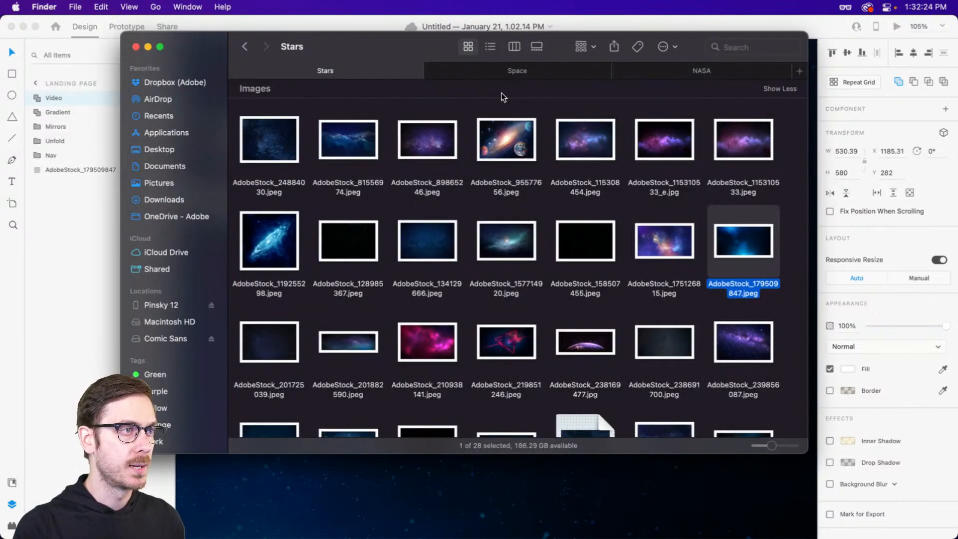
{"action": "left_click", "coordinate": [529, 73]}
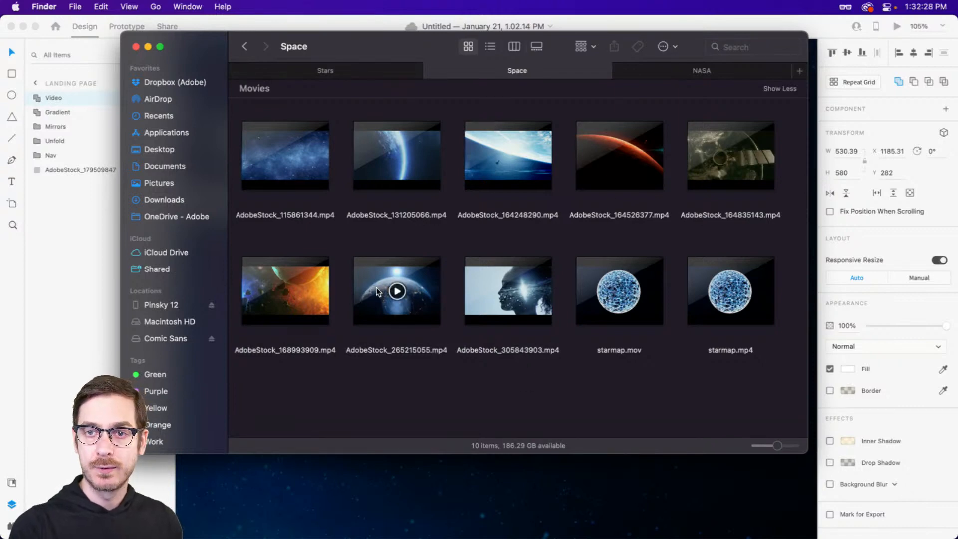
{"action": "left_click", "coordinate": [313, 142]}
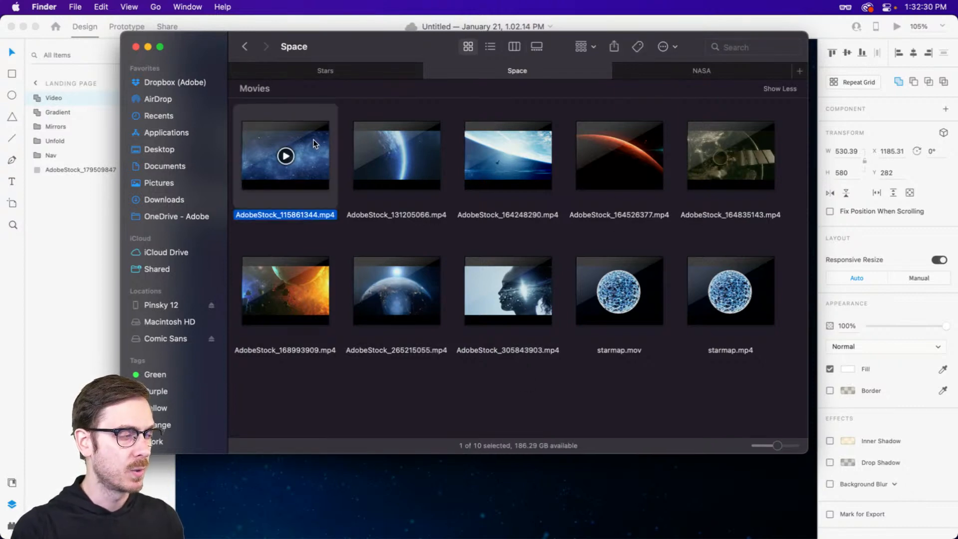
{"action": "key", "text": "space"}
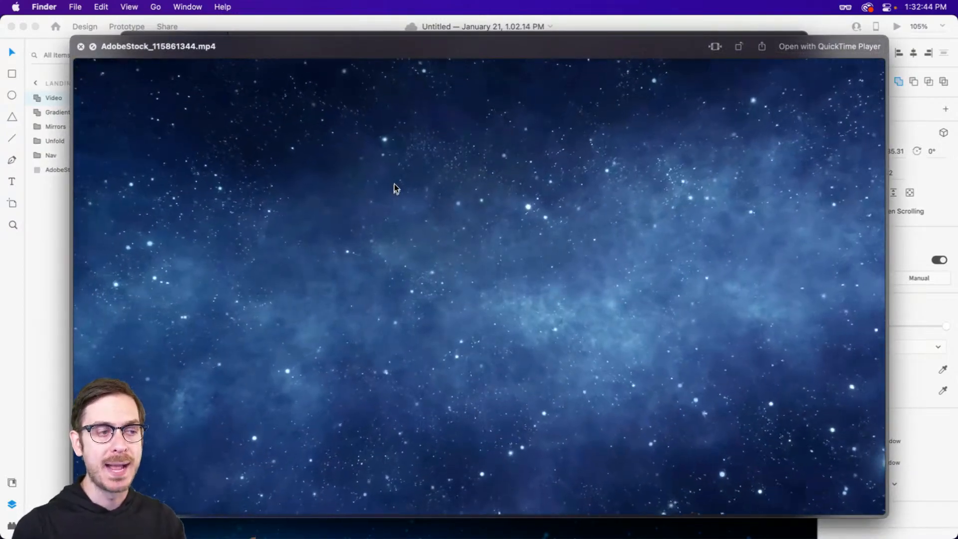
{"action": "key", "text": "space"}
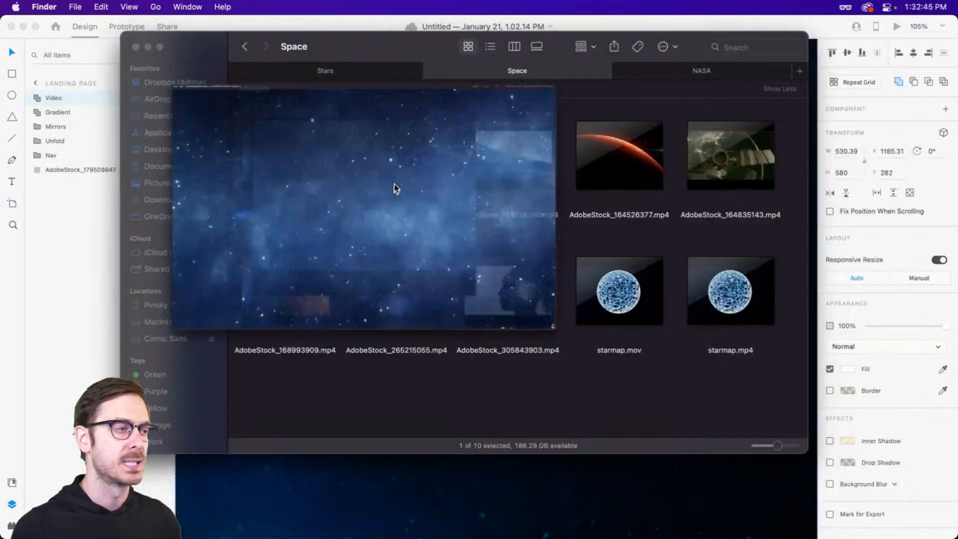
{"action": "left_click_drag", "start_coordinate": [504, 410], "coordinate": [503, 408]}
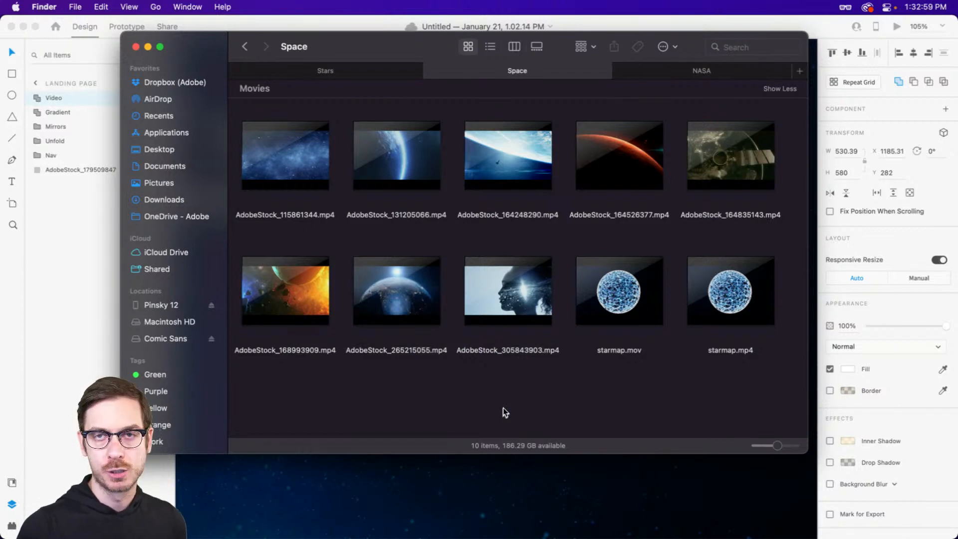
Place AdobeStock_115861344.mp4 from the Space folder inside the white Video shape on the landing page.
{"action": "mouse_move", "coordinate": [330, 162]}
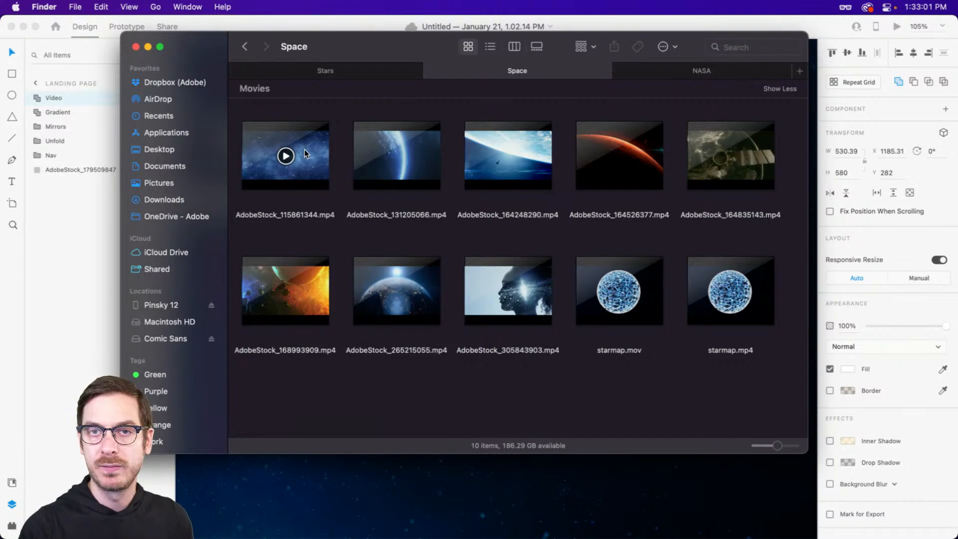
{"action": "left_click", "coordinate": [310, 138]}
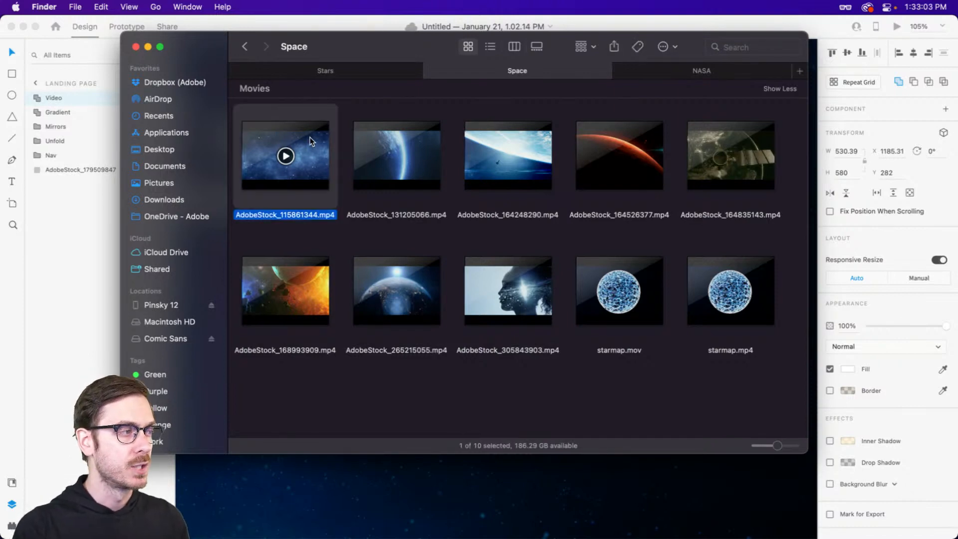
{"action": "left_click_drag", "start_coordinate": [318, 133], "coordinate": [570, 183]}
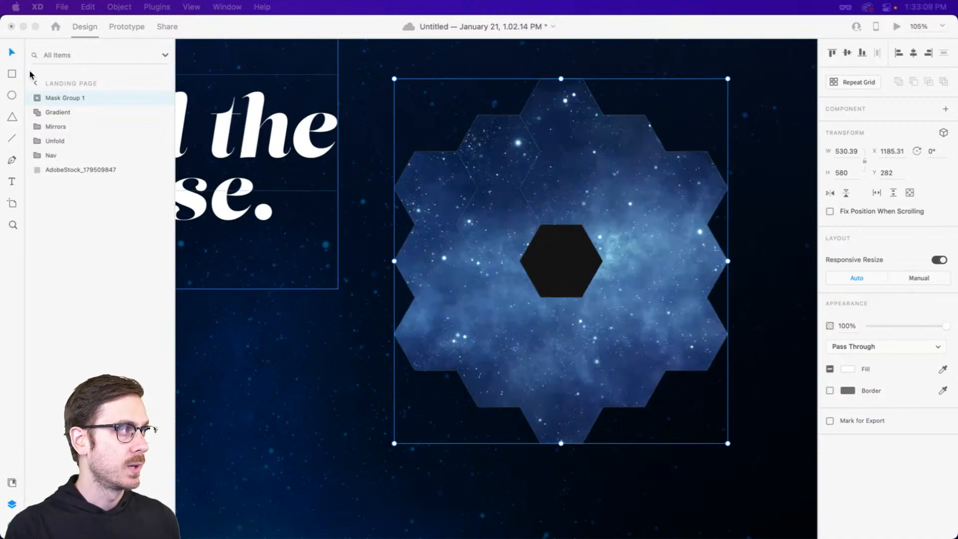
Rename the mask group holding the starfield clip as Video.
{"action": "left_click", "coordinate": [217, 31]}
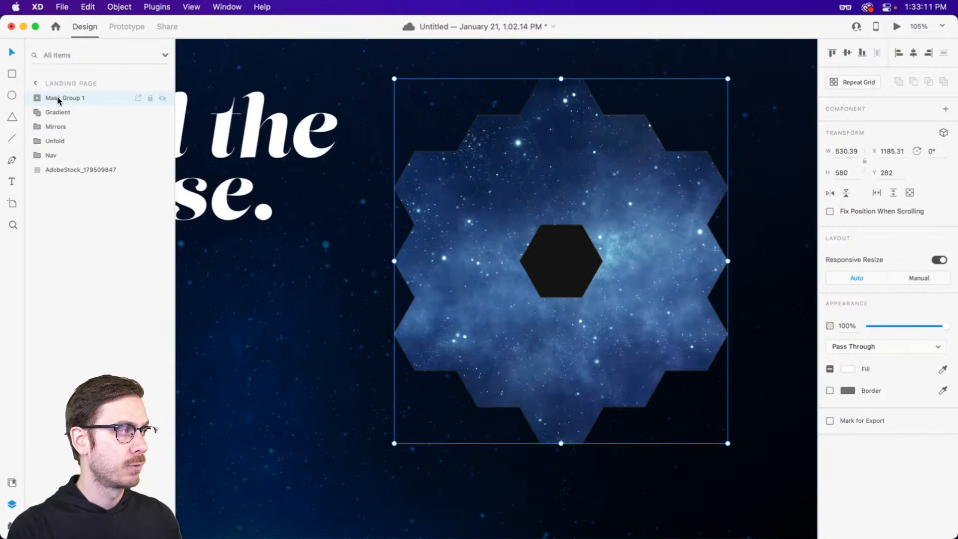
{"action": "double_click", "coordinate": [59, 98]}
{"action": "type", "text": "Video"}
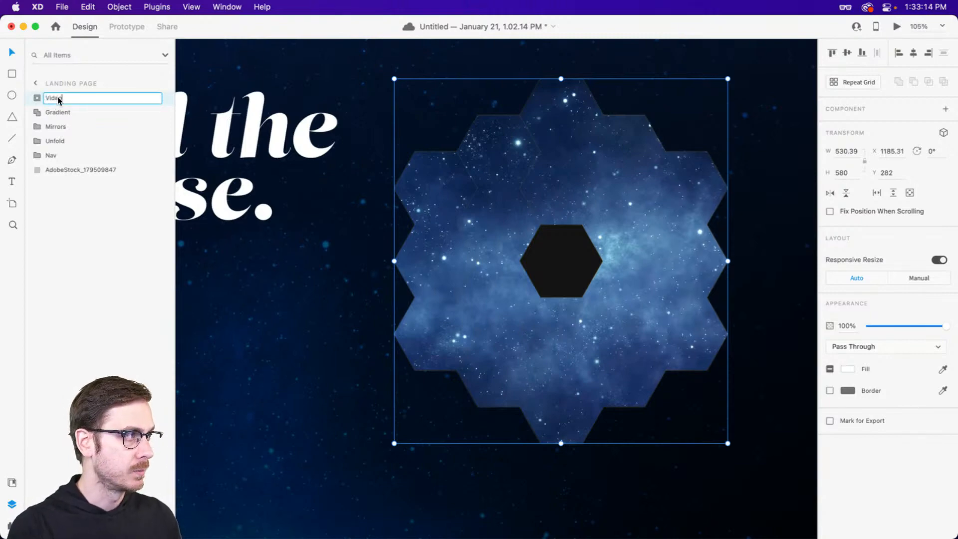
{"action": "key", "text": "Return"}
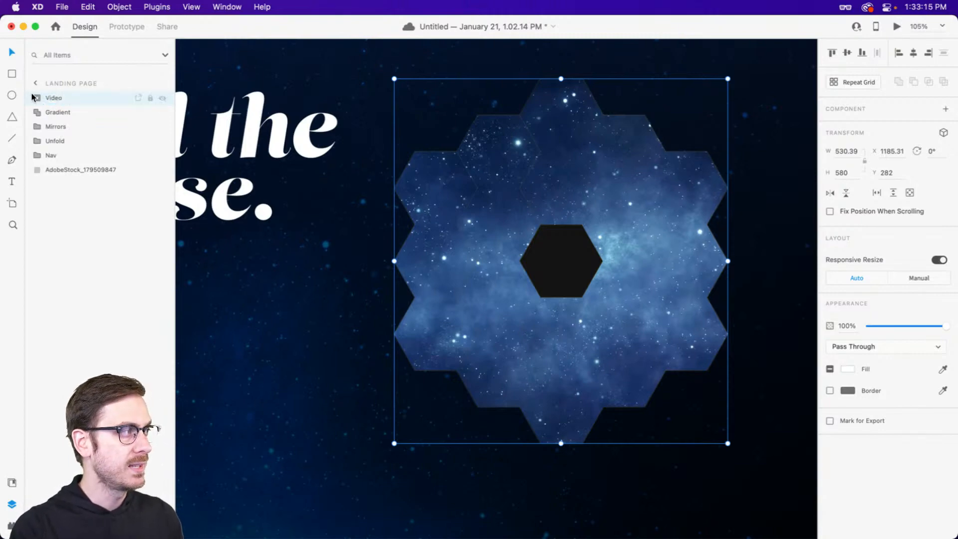
Set the AdobeStock_115861344 clip inside the Video mask group to play automatically.
{"action": "left_click", "coordinate": [34, 98]}
{"action": "left_click", "coordinate": [81, 125]}
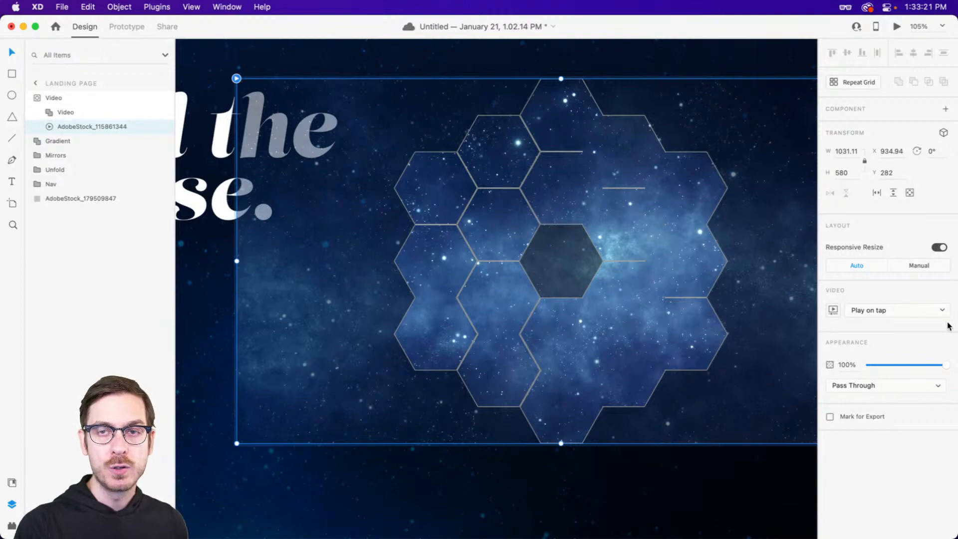
{"action": "left_click", "coordinate": [925, 312]}
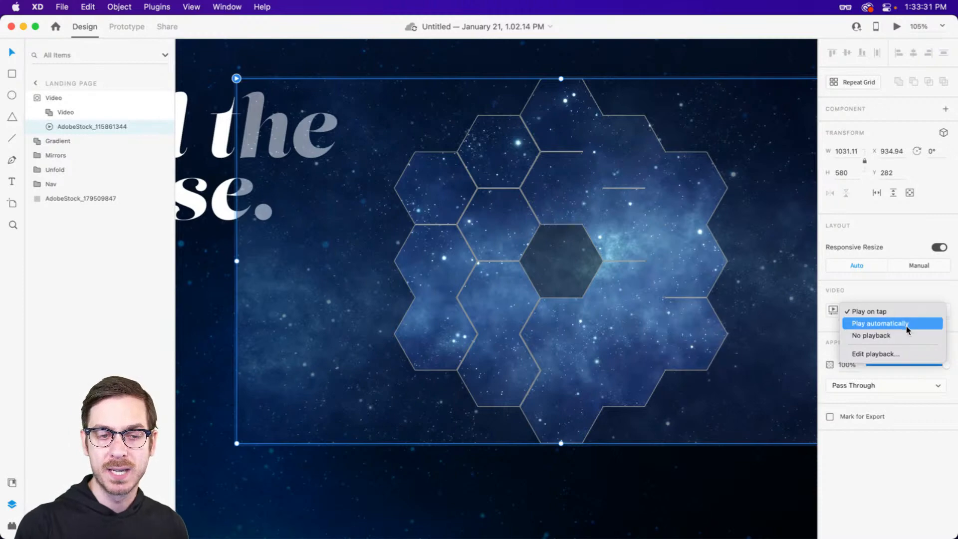
{"action": "left_click", "coordinate": [907, 324]}
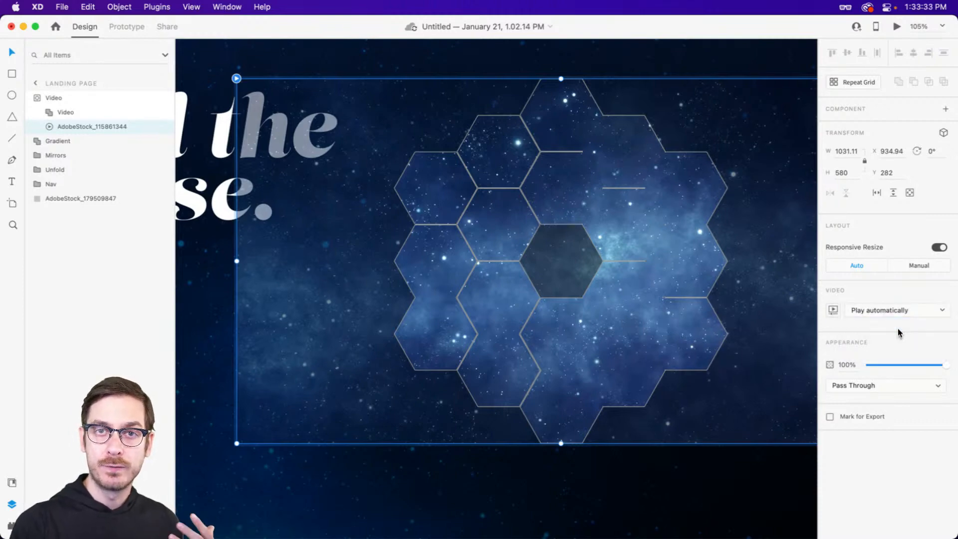
Turn on loop playback for the AdobeStock_115861344 clip.
{"action": "left_click", "coordinate": [834, 310]}
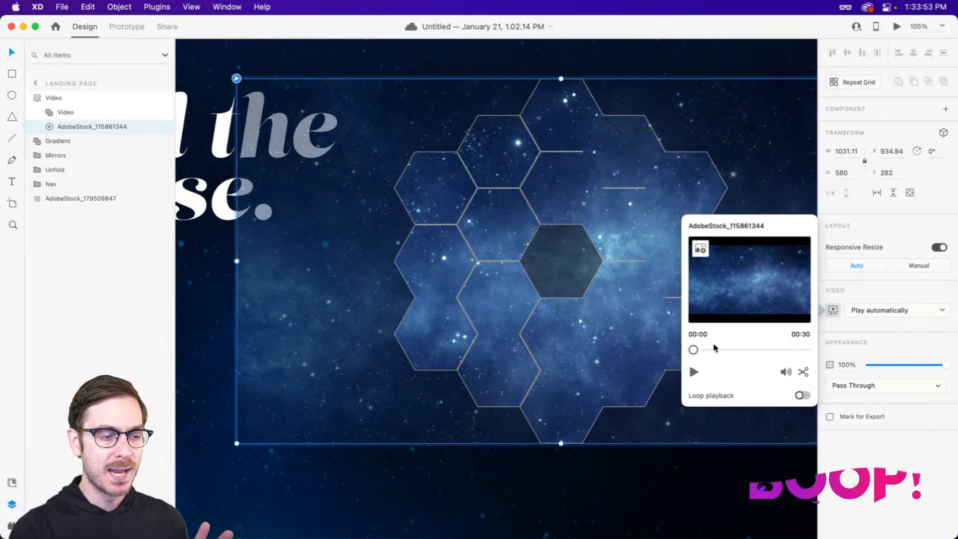
{"action": "mouse_move", "coordinate": [693, 350]}
{"action": "left_mouse_down"}
{"action": "mouse_move", "coordinate": [748, 351]}
{"action": "mouse_move", "coordinate": [694, 349]}
{"action": "left_mouse_up"}
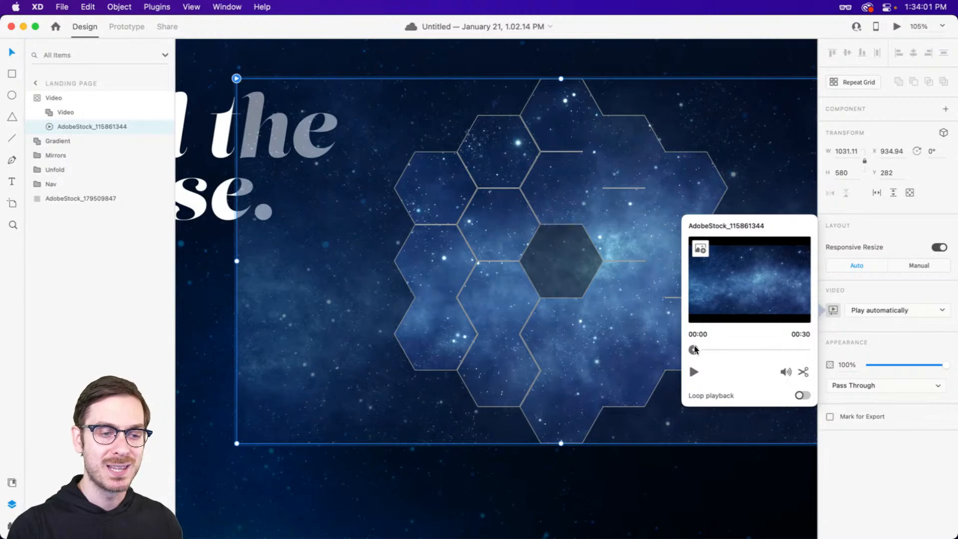
{"action": "left_click_drag", "start_coordinate": [693, 349], "coordinate": [669, 345]}
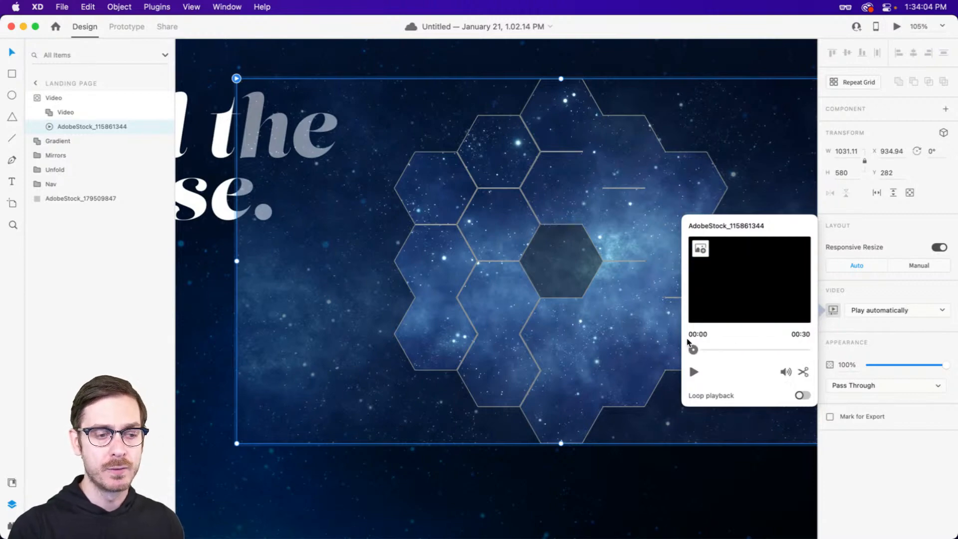
{"action": "left_click", "coordinate": [803, 396]}
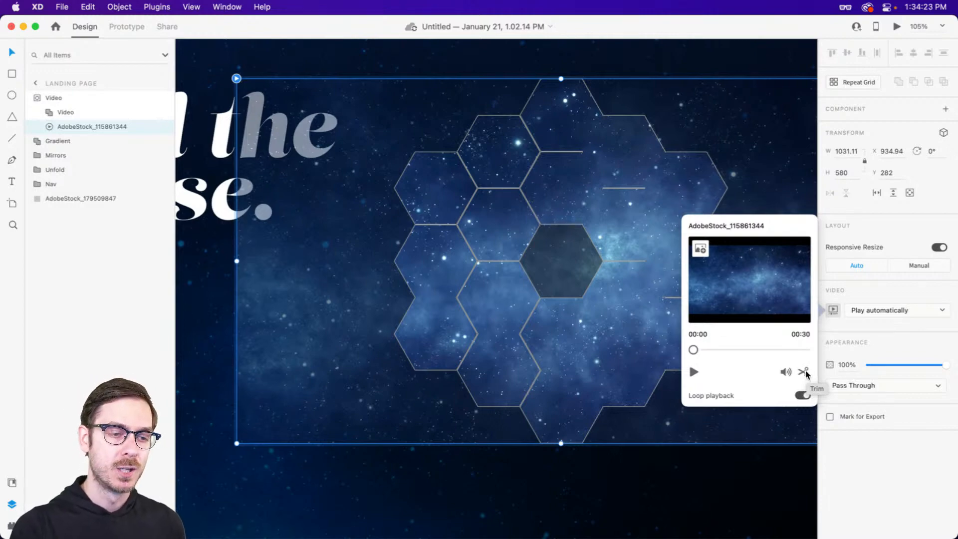
Try the start and end trim handles of the AdobeStock_115861344 clip.
{"action": "left_click", "coordinate": [806, 373]}
{"action": "mouse_move", "coordinate": [808, 349]}
{"action": "left_mouse_down"}
{"action": "mouse_move", "coordinate": [769, 350]}
{"action": "mouse_move", "coordinate": [809, 350]}
{"action": "left_mouse_up"}
{"action": "mouse_move", "coordinate": [693, 350]}
{"action": "left_mouse_down"}
{"action": "mouse_move", "coordinate": [736, 349]}
{"action": "mouse_move", "coordinate": [679, 344]}
{"action": "left_mouse_up"}
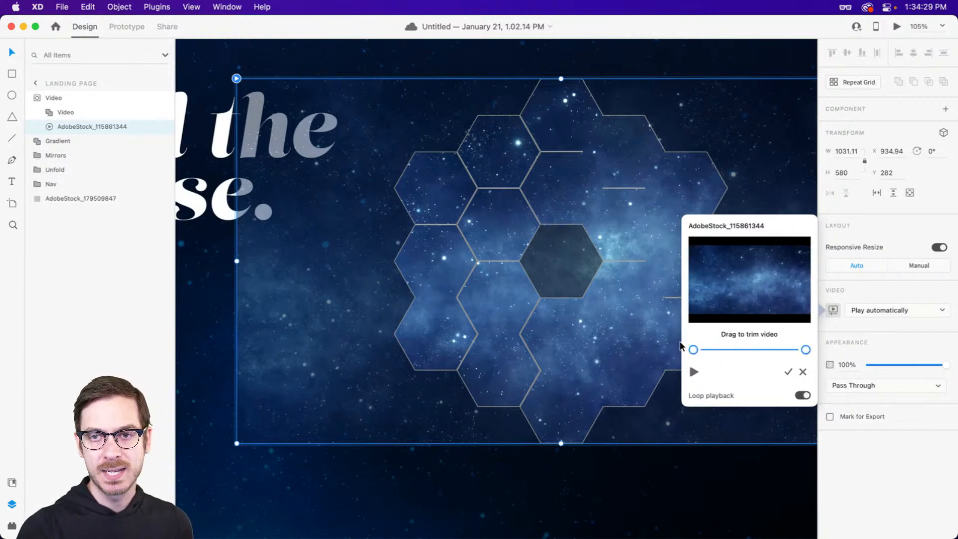
Preview the landing page with the starfield video playing inside the mirror shape.
{"action": "left_click", "coordinate": [867, 459]}
{"action": "left_click", "coordinate": [706, 458]}
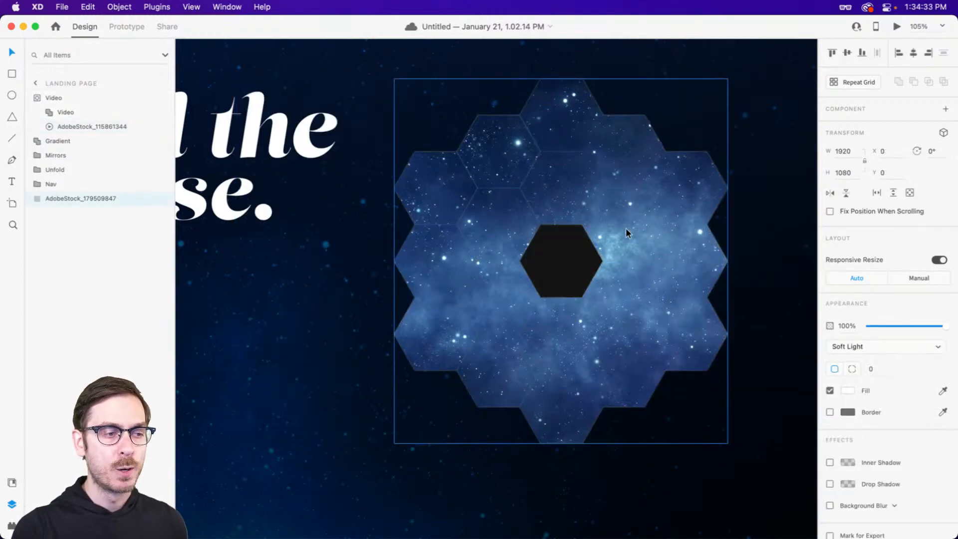
{"action": "left_click", "coordinate": [897, 27]}
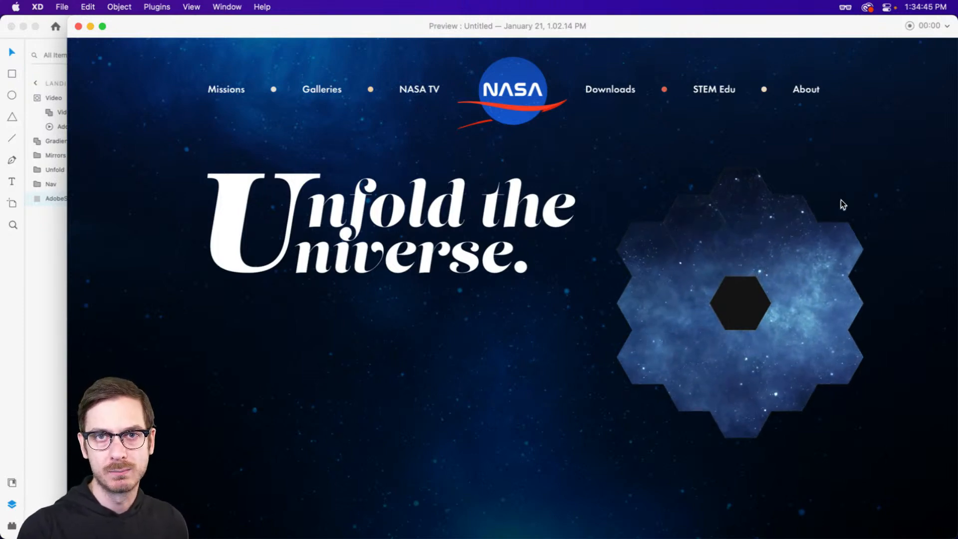
{"action": "key", "text": "super+w"}
Set the Video mask group's blend mode to Soft Light and preview the landing page.
{"action": "left_click", "coordinate": [679, 217]}
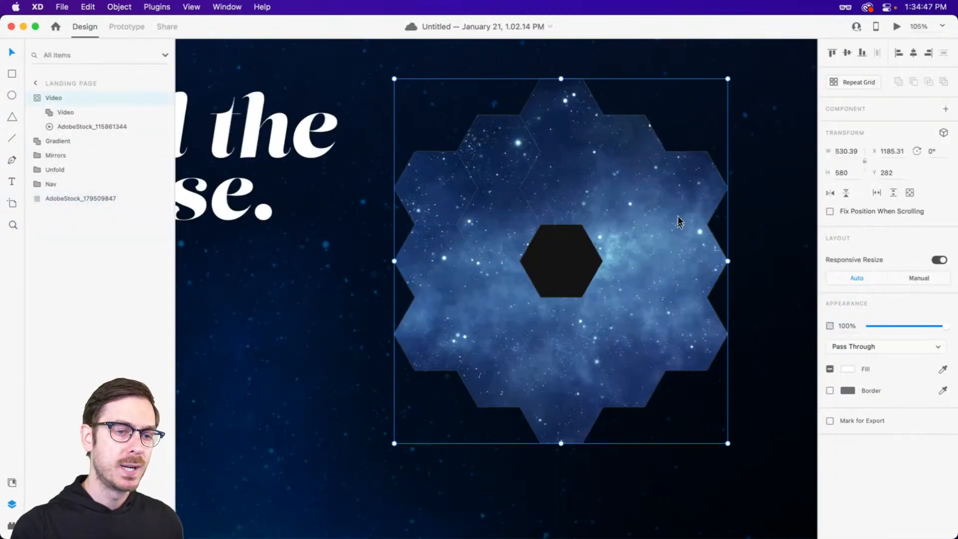
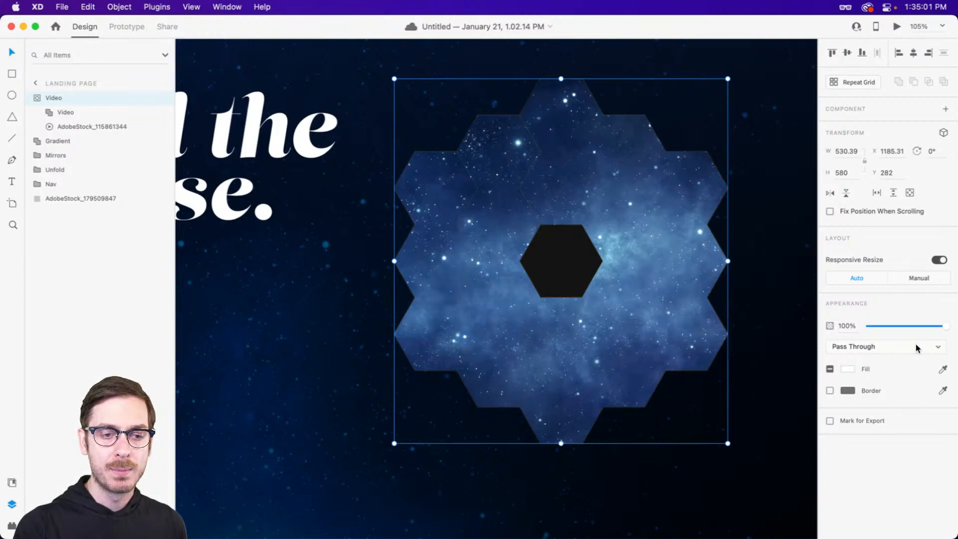
{"action": "left_click", "coordinate": [932, 346]}
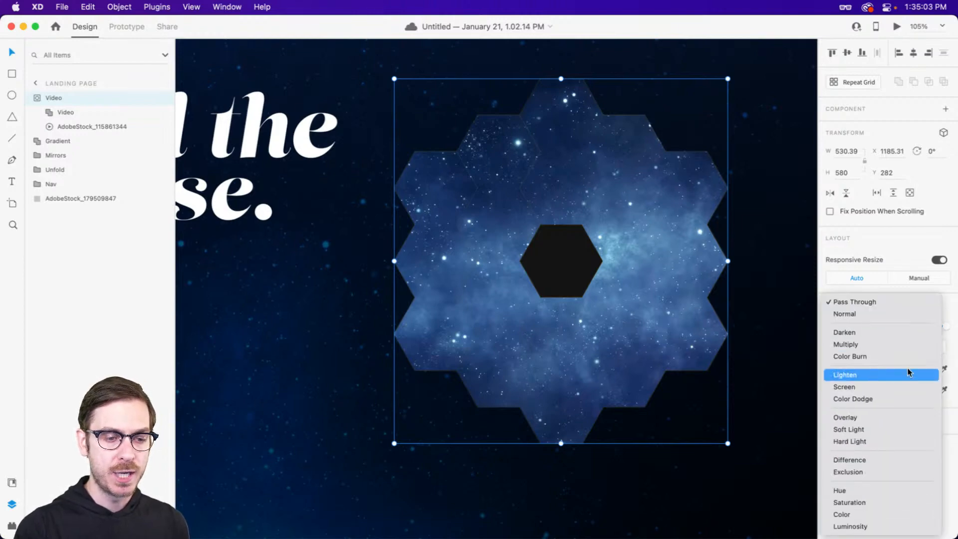
{"action": "left_click", "coordinate": [867, 429]}
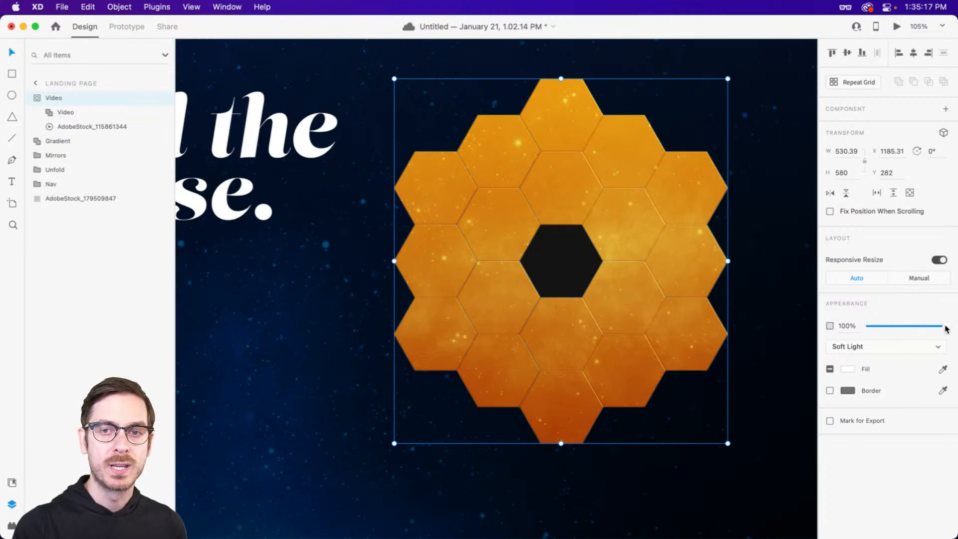
{"action": "mouse_move", "coordinate": [947, 327]}
{"action": "left_mouse_down"}
{"action": "mouse_move", "coordinate": [918, 325]}
{"action": "mouse_move", "coordinate": [943, 312]}
{"action": "left_mouse_up"}
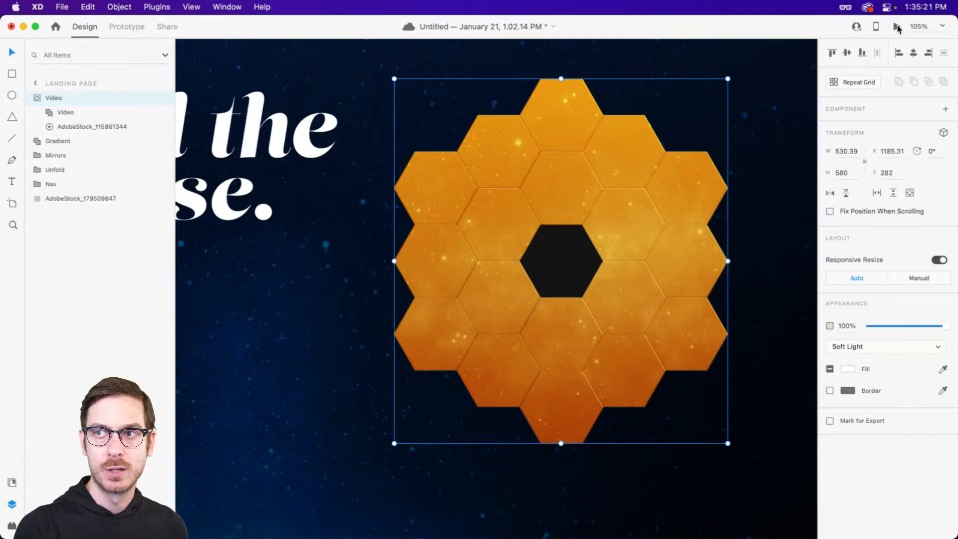
{"action": "left_click", "coordinate": [897, 26]}
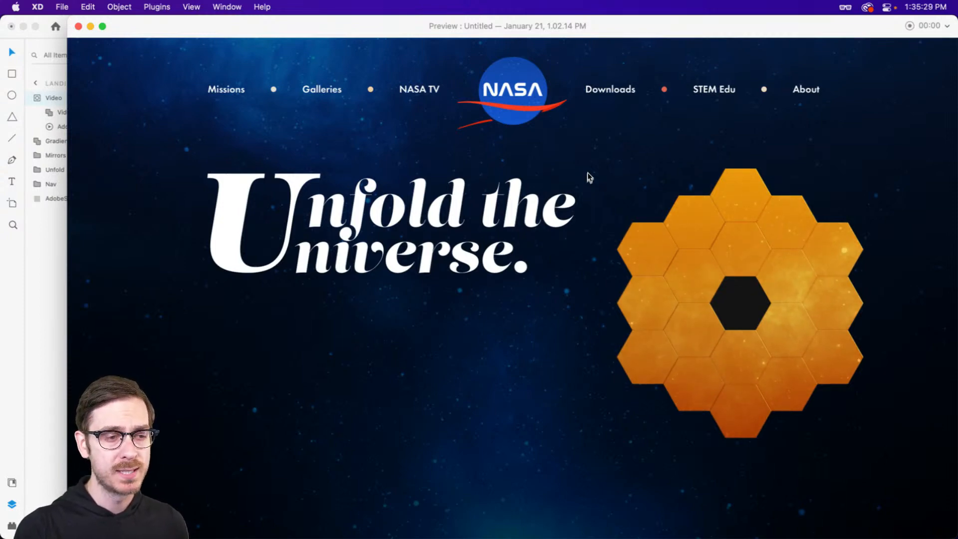
{"action": "key", "text": "super+w"}
Enlarge the Video, Gradient and Mirrors layers together to about 707 by 773 and move them to about X 1118, Y 196.
{"action": "left_click", "coordinate": [37, 97]}
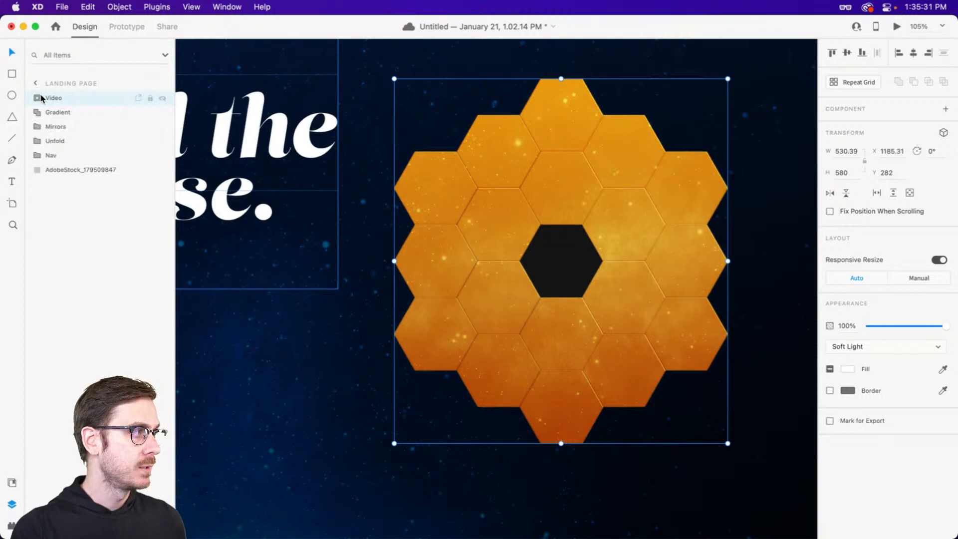
{"action": "left_click_drag", "start_coordinate": [727, 443], "coordinate": [771, 487]}
{"action": "scroll", "coordinate": [642, 356], "scroll_direction": "down", "scroll_amount": 5}
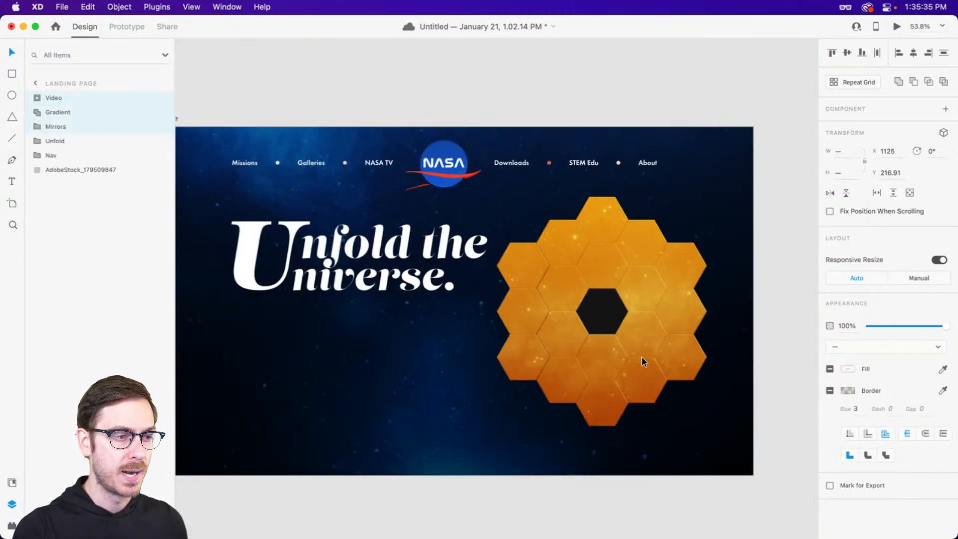
{"action": "left_click_drag", "start_coordinate": [642, 356], "coordinate": [639, 319]}
{"action": "key", "text": "alt"}
{"action": "left_click_drag", "start_coordinate": [703, 393], "coordinate": [717, 405]}
{"action": "left_click_drag", "start_coordinate": [639, 255], "coordinate": [647, 257]}
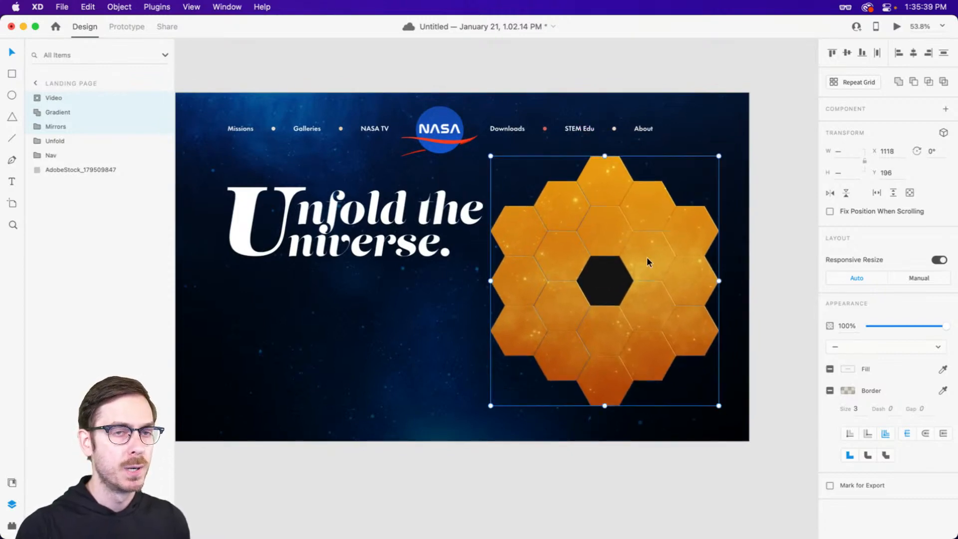
{"action": "key", "text": "super+Tab"}
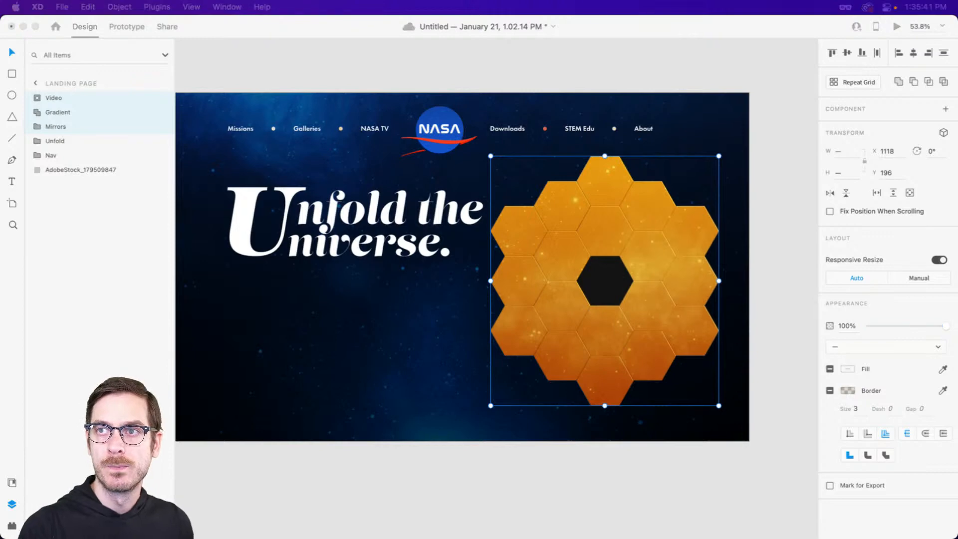
{"action": "left_click", "coordinate": [614, 214]}
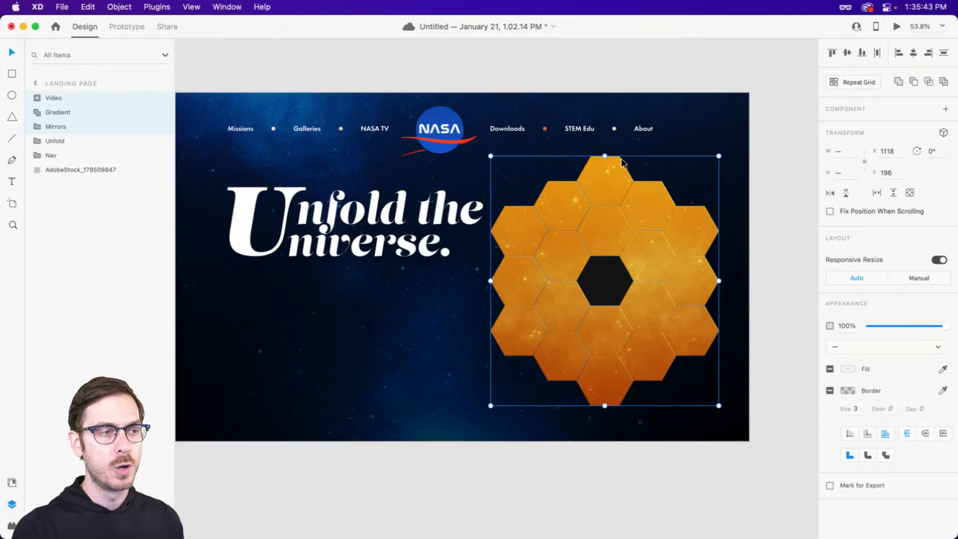
{"action": "left_click", "coordinate": [589, 150]}
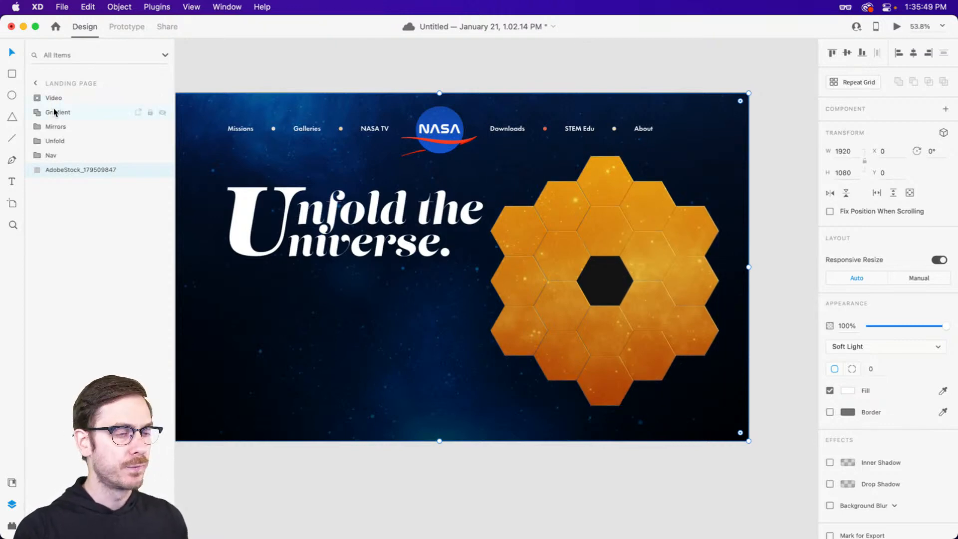
{"action": "left_click", "coordinate": [625, 182]}
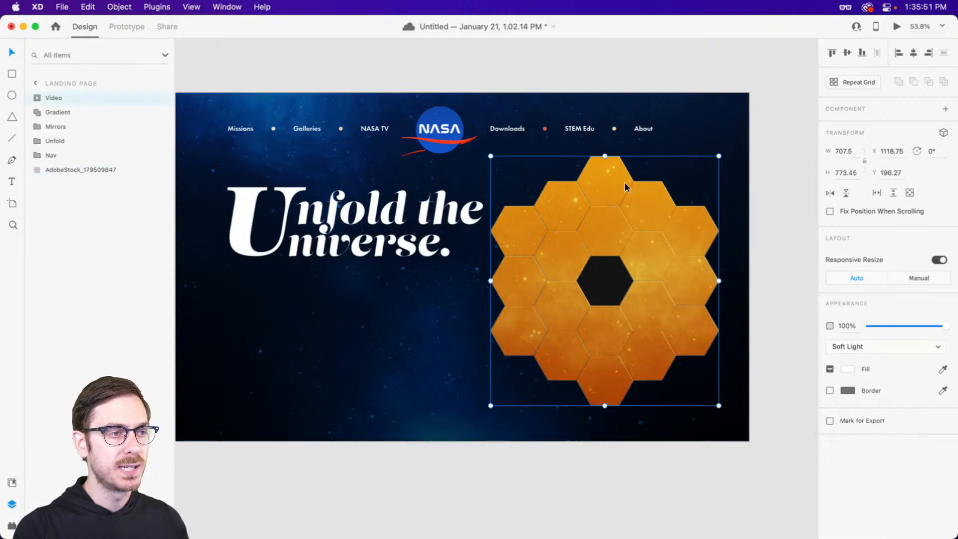
Duplicate the Gradient shape and place the copy above the Video mask group.
{"action": "left_click", "coordinate": [59, 110]}
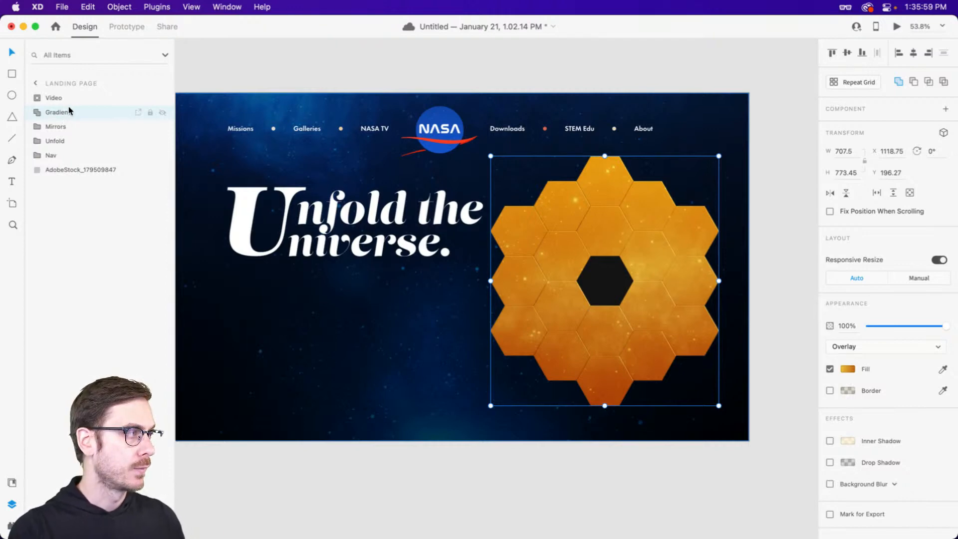
{"action": "key", "text": "super+d"}
{"action": "left_click_drag", "start_coordinate": [76, 108], "coordinate": [74, 96]}
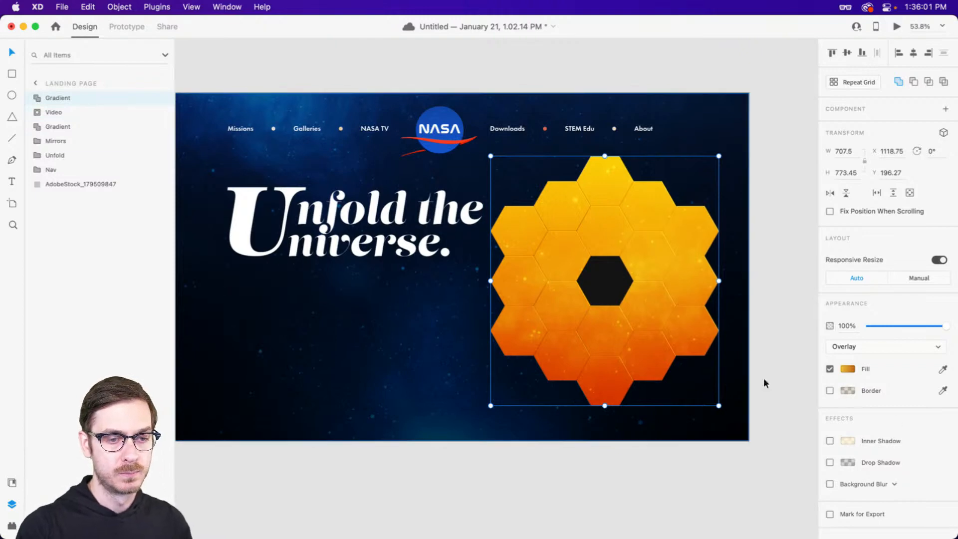
Set the upper Gradient copy's blend mode to Normal and its fill to solid black.
{"action": "left_click", "coordinate": [866, 346]}
{"action": "left_click", "coordinate": [847, 245]}
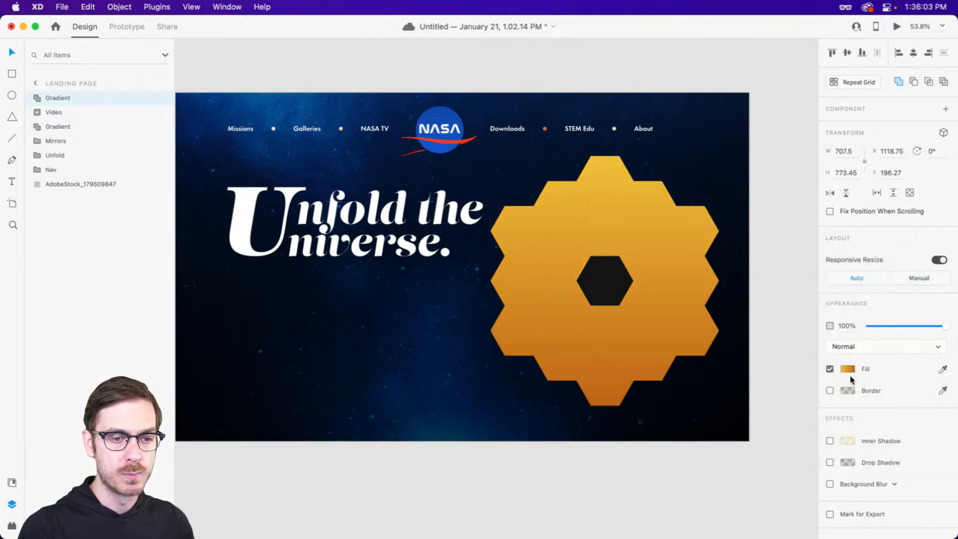
{"action": "left_click", "coordinate": [848, 369]}
{"action": "left_click", "coordinate": [738, 290]}
{"action": "left_click", "coordinate": [740, 278]}
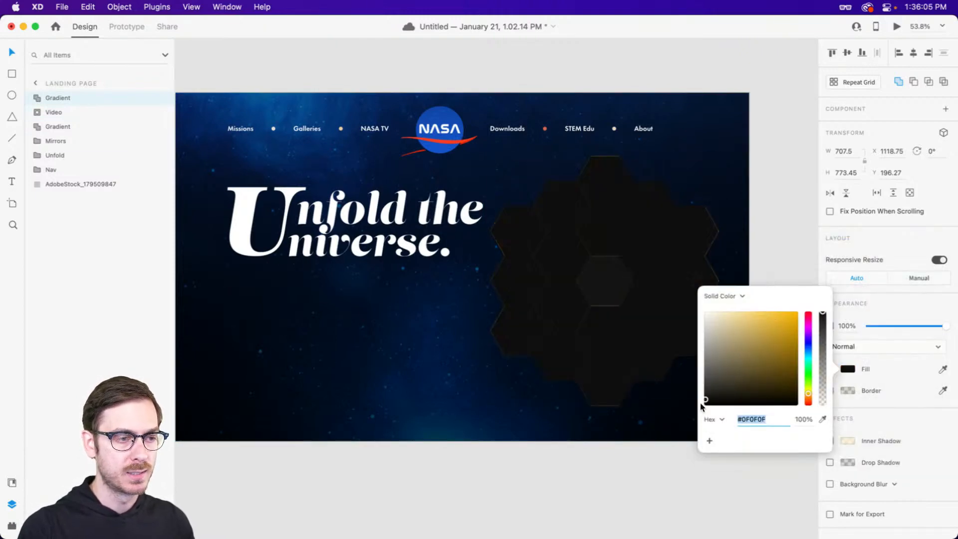
{"action": "left_click", "coordinate": [894, 243]}
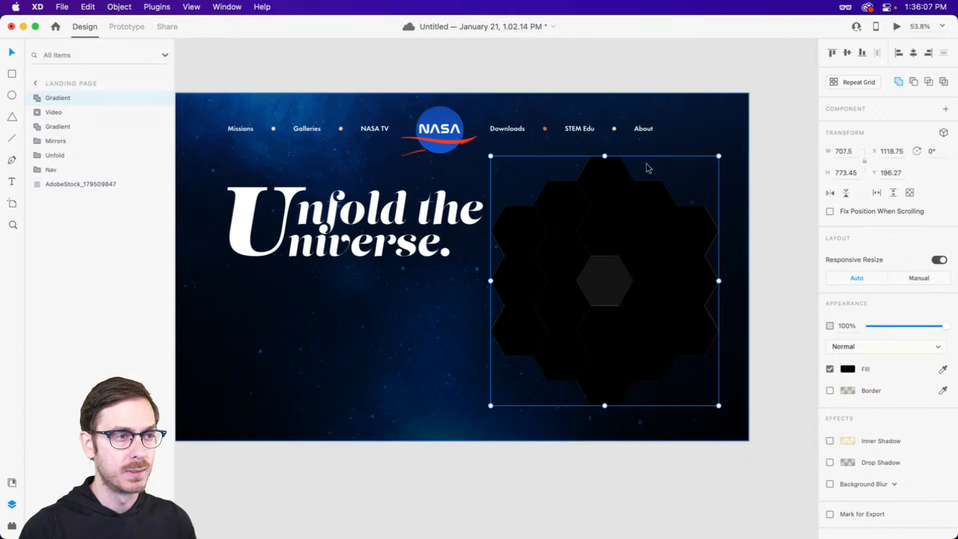
Try enlarging the black mirror copy to about 753 by 823 at 72% opacity, and undo both changes.
{"action": "left_click_drag", "start_coordinate": [719, 157], "coordinate": [732, 151]}
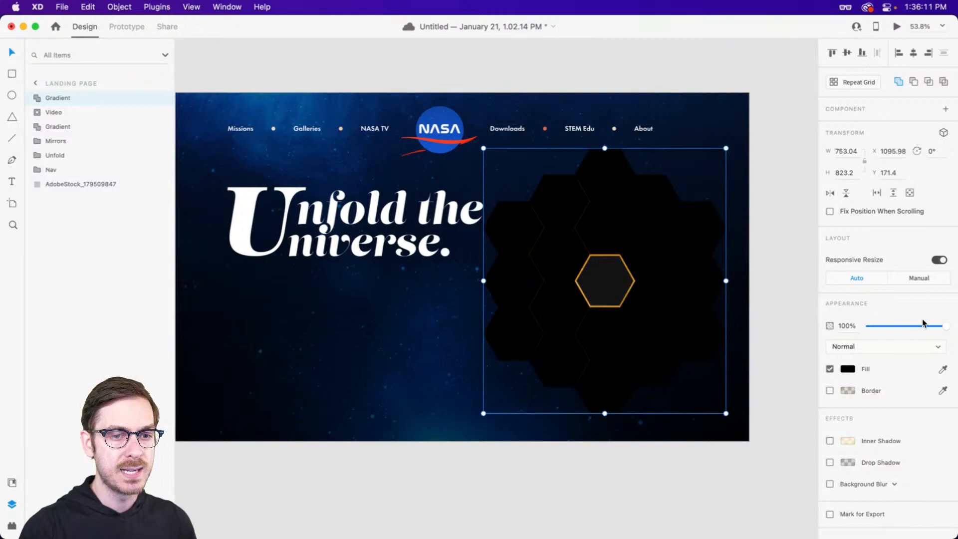
{"action": "left_click_drag", "start_coordinate": [944, 326], "coordinate": [925, 325]}
{"action": "scroll", "coordinate": [597, 160], "scroll_direction": "up", "scroll_amount": 10}
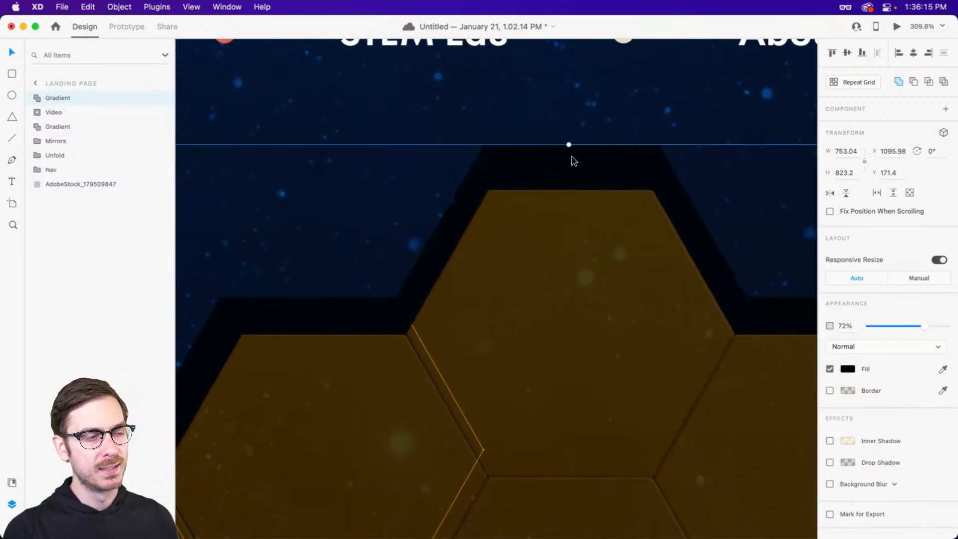
{"action": "scroll", "coordinate": [615, 190], "scroll_direction": "left", "scroll_amount": 3}
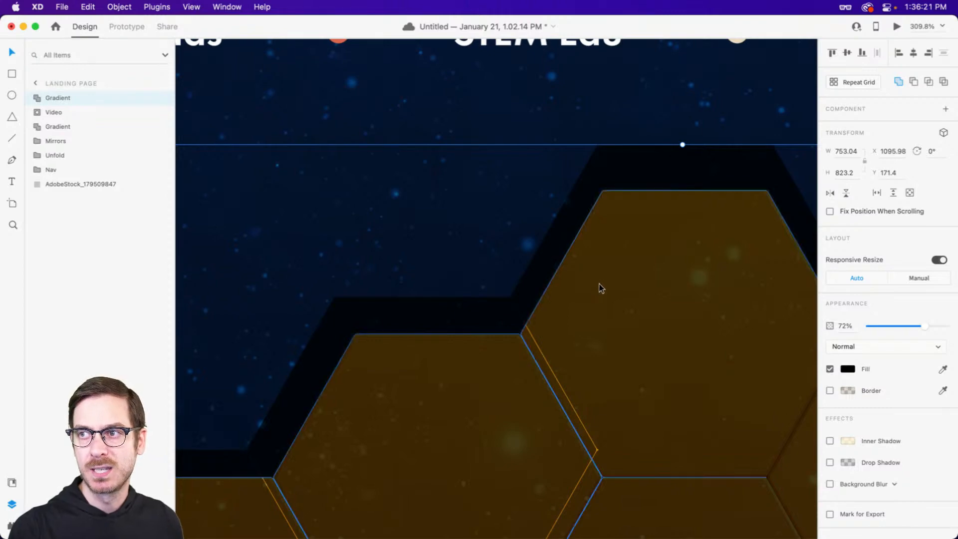
{"action": "key", "text": "super+z"}
{"action": "key", "text": "super+z"}
{"action": "scroll", "coordinate": [684, 293], "scroll_direction": "down", "scroll_amount": 5}
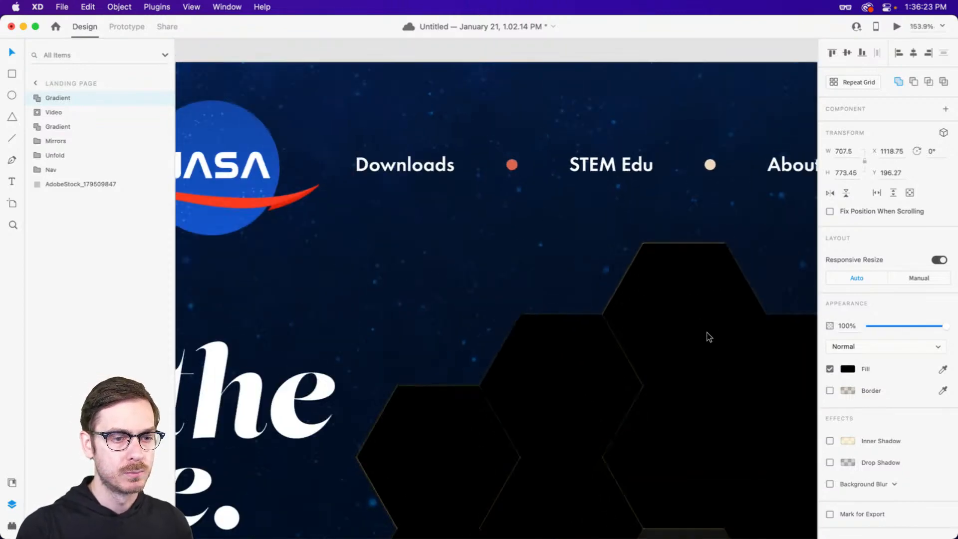
{"action": "left_click_drag", "start_coordinate": [725, 371], "coordinate": [574, 193]}
{"action": "key", "text": "super+z"}
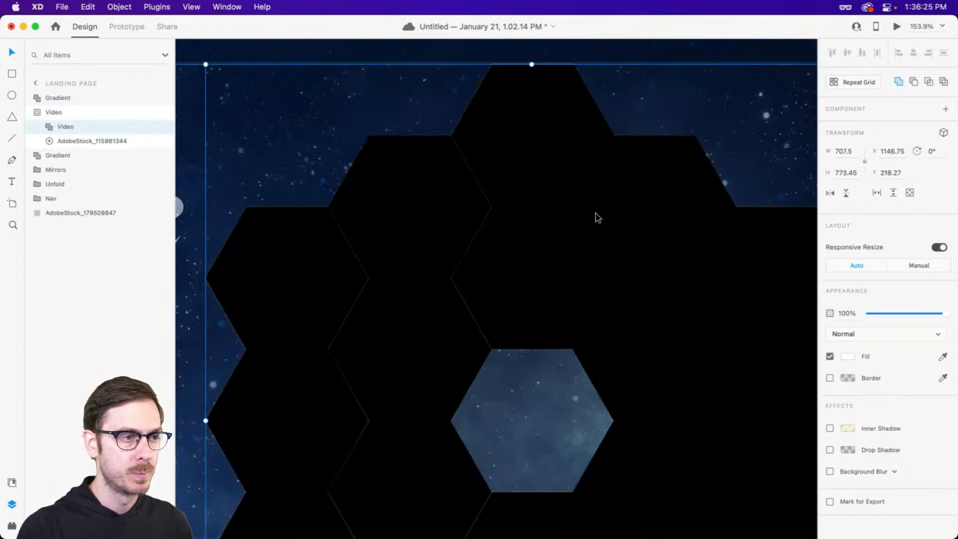
{"action": "scroll", "coordinate": [599, 222], "scroll_direction": "left", "scroll_amount": 3}
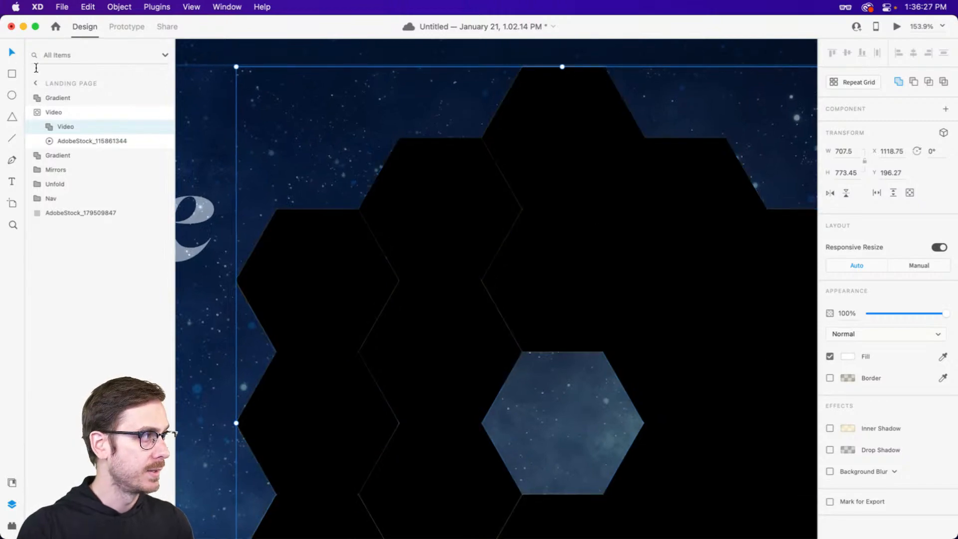
Turn off the fill and turn on the border of the upper Gradient copy.
{"action": "left_click", "coordinate": [59, 98]}
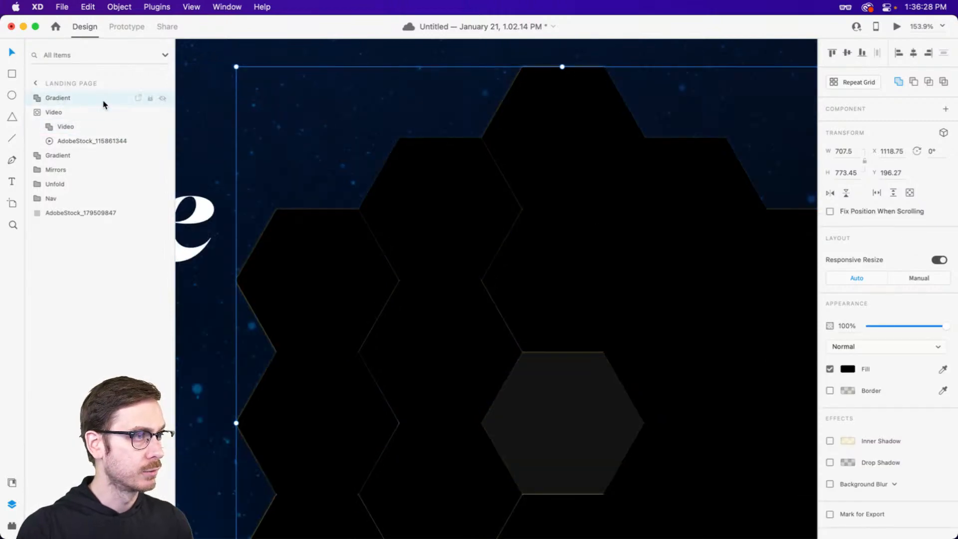
{"action": "left_click", "coordinate": [830, 392]}
{"action": "left_click", "coordinate": [831, 369]}
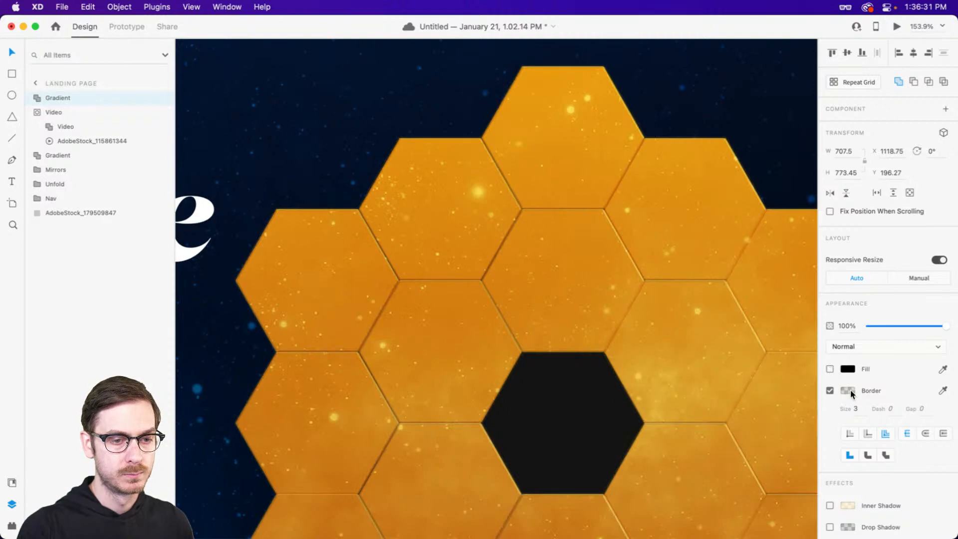
Make the upper Gradient copy's border fully opaque white (#FFFFFF) and align it as an outer stroke.
{"action": "left_click", "coordinate": [848, 390]}
{"action": "type", "text": "FFFFFF"}
{"action": "key", "text": "Return"}
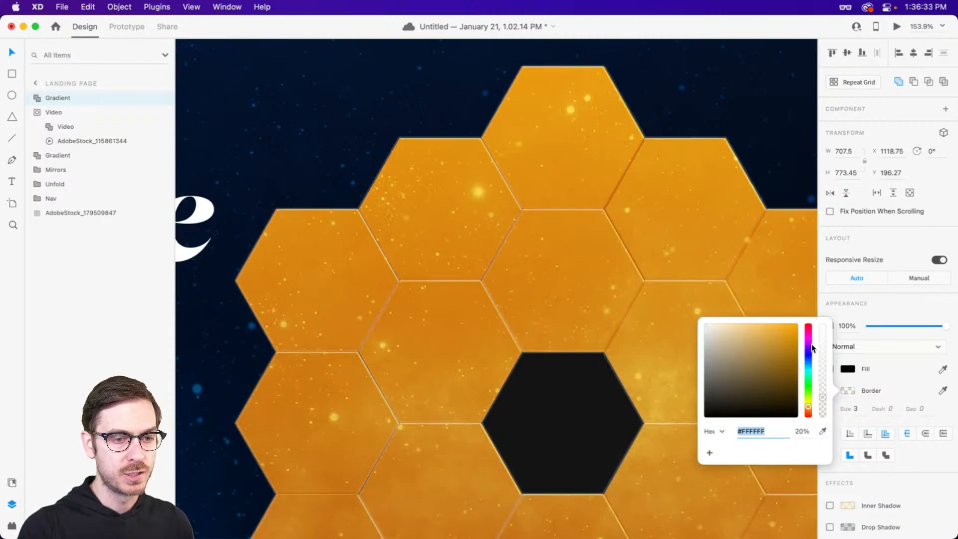
{"action": "left_click_drag", "start_coordinate": [823, 363], "coordinate": [880, 315]}
{"action": "left_click", "coordinate": [883, 307]}
{"action": "left_click", "coordinate": [867, 434]}
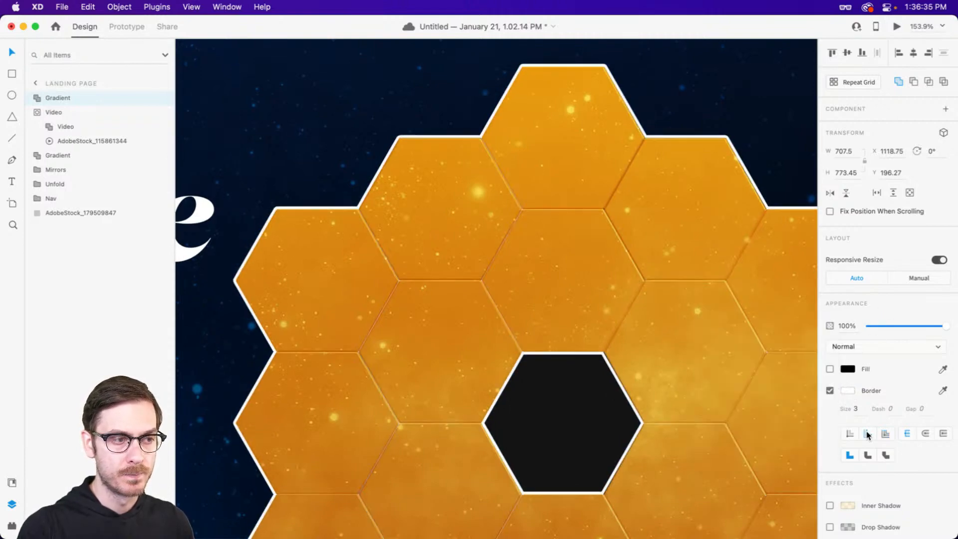
Set the border size of the upper Gradient copy to 12.
{"action": "left_click", "coordinate": [856, 410]}
{"action": "key", "text": "Up"}
{"action": "key", "text": "Up"}
{"action": "key", "text": "Up"}
{"action": "key", "text": "Up"}
{"action": "key", "text": "Up"}
{"action": "key", "text": "Up"}
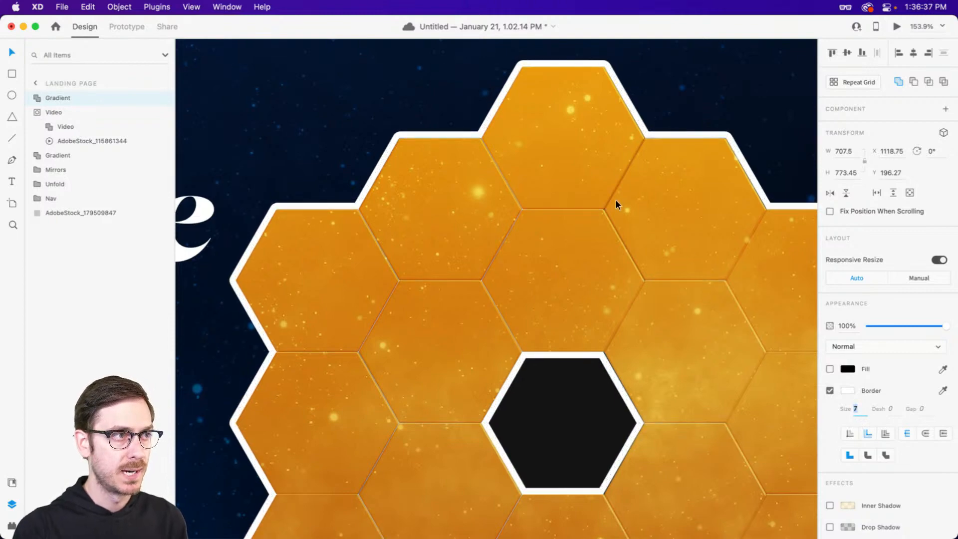
{"action": "key", "text": "Up"}
{"action": "key", "text": "Up"}
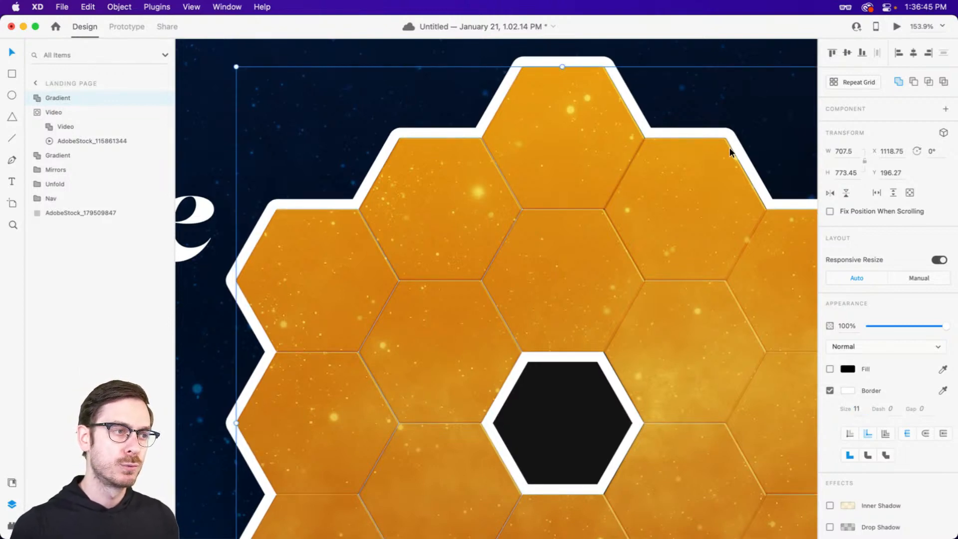
{"action": "left_click", "coordinate": [860, 412]}
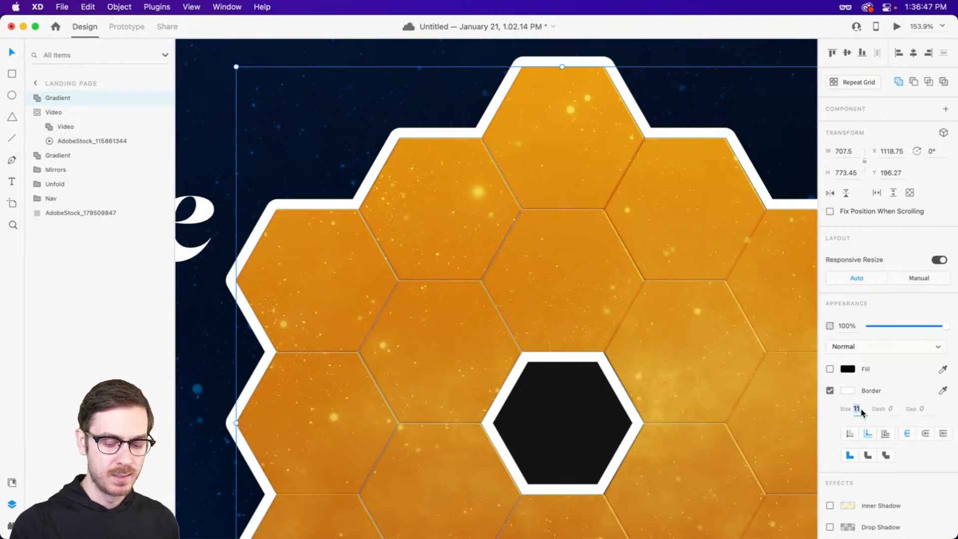
{"action": "key", "text": "Up"}
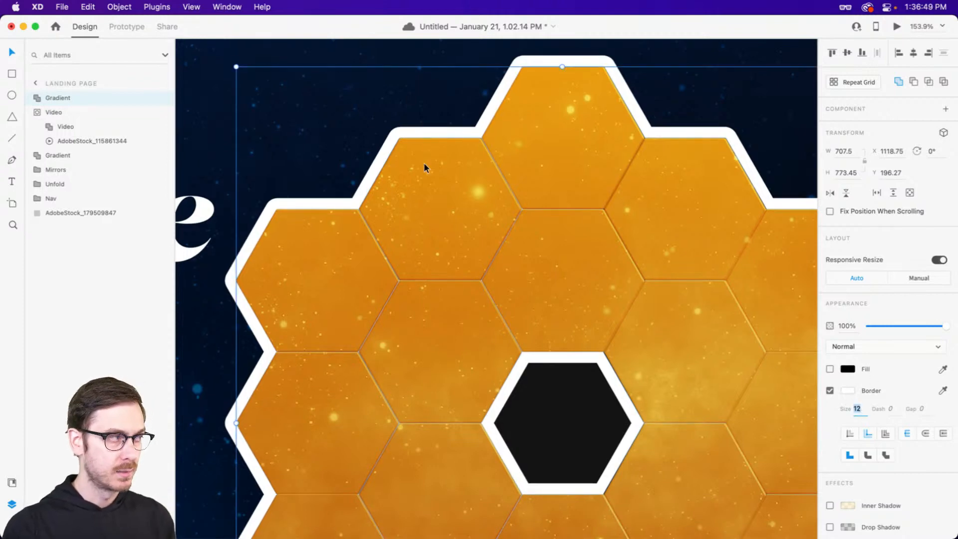
Convert the upper Gradient copy's border to a filled shape with Outline Stroke and undo any accidental move.
{"action": "left_click", "coordinate": [123, 6]}
{"action": "mouse_move", "coordinate": [160, 262]}
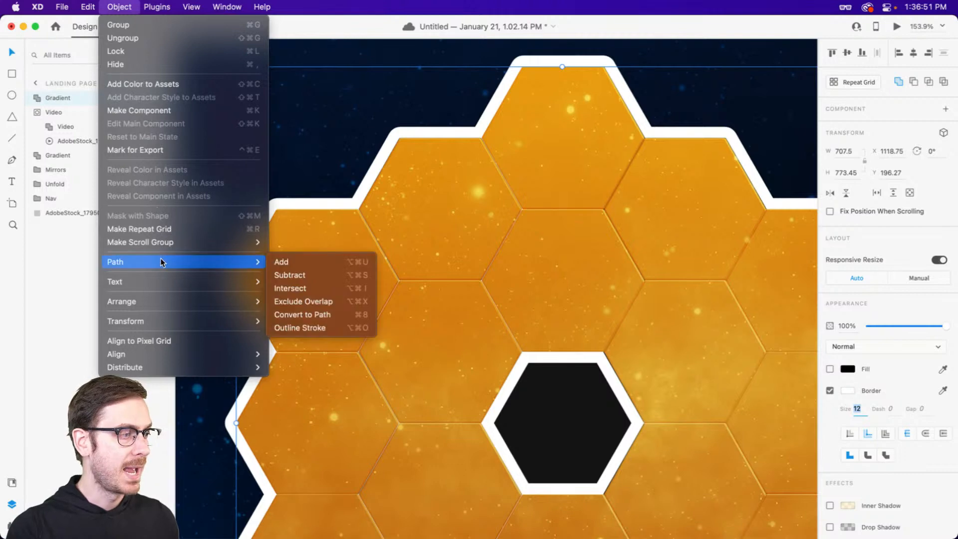
{"action": "left_click", "coordinate": [318, 327]}
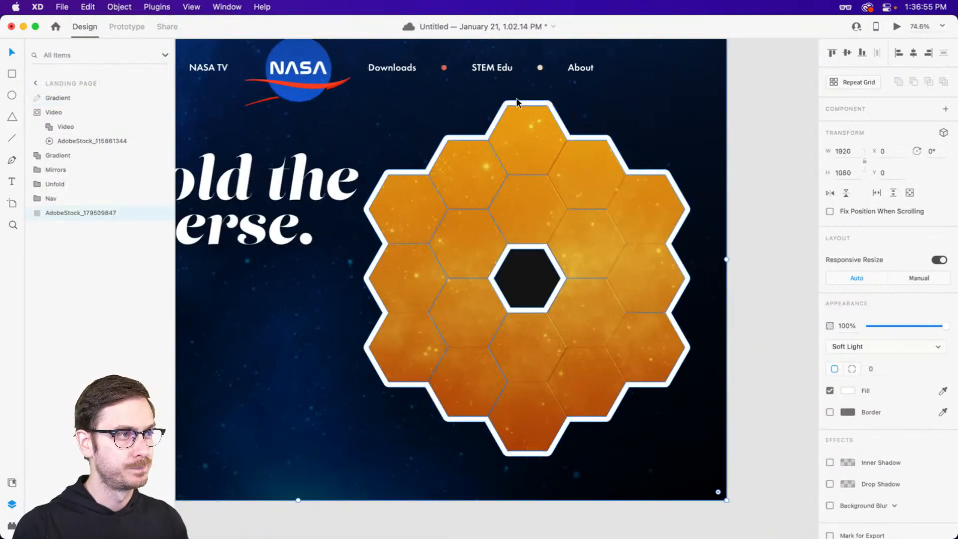
{"action": "left_click_drag", "start_coordinate": [520, 102], "coordinate": [546, 93]}
{"action": "key", "text": "super+z"}
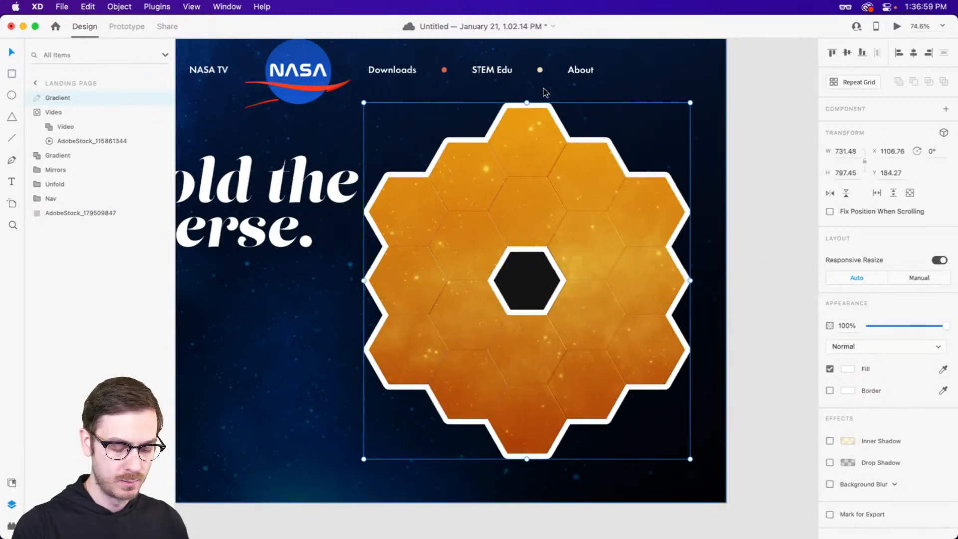
Send the outlined Gradient shape backward in the layer order until it sits directly below the Mirrors group.
{"action": "key", "text": "super+bracketleft"}
{"action": "key", "text": "super+bracketleft"}
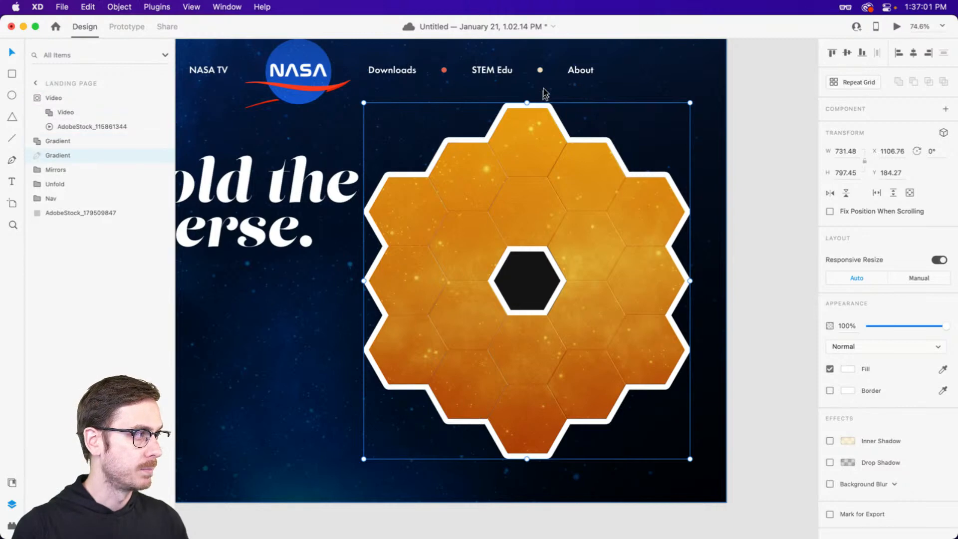
{"action": "key", "text": "super+bracketleft"}
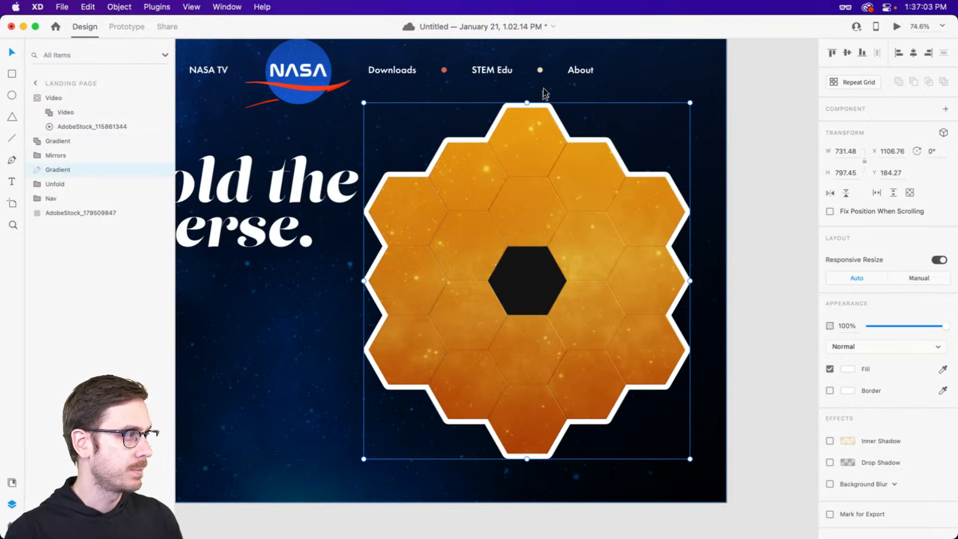
Change the outline shape's fill to a dark linear gradient starting at #343434.
{"action": "left_click", "coordinate": [849, 370]}
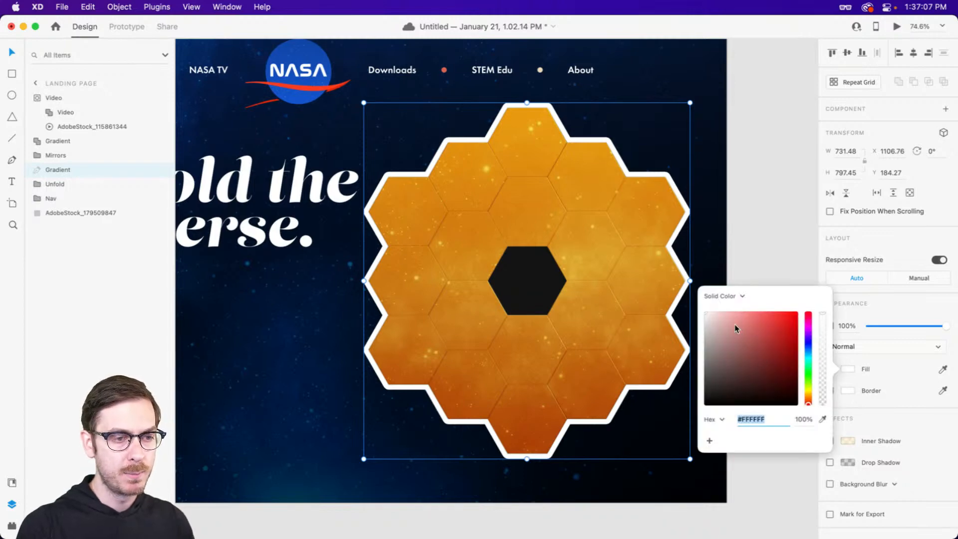
{"action": "left_click", "coordinate": [721, 296]}
{"action": "left_click", "coordinate": [724, 309]}
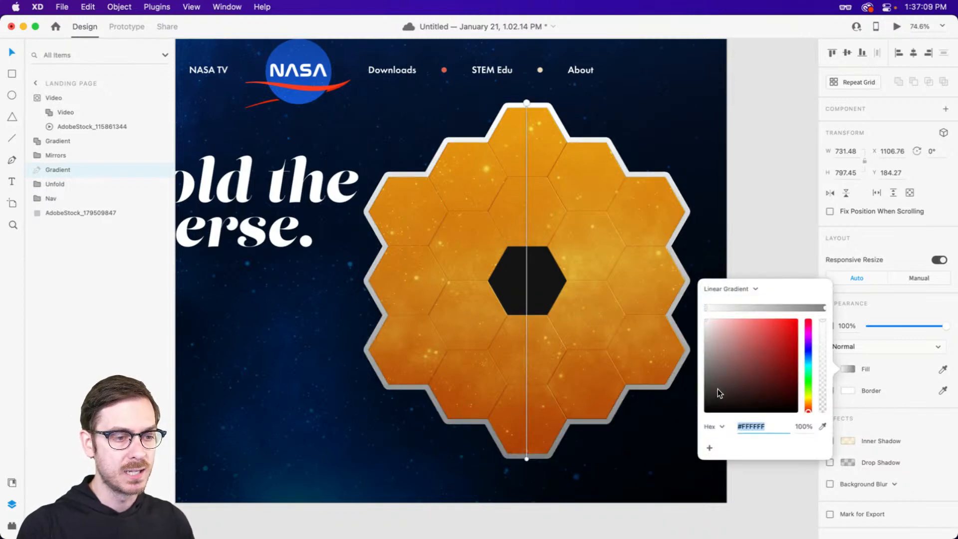
{"action": "left_click_drag", "start_coordinate": [718, 393], "coordinate": [698, 405]}
{"action": "left_click", "coordinate": [825, 308]}
Turn on the outline shape's white border, align it as an inner stroke and set its size to 4.
{"action": "left_click", "coordinate": [846, 390]}
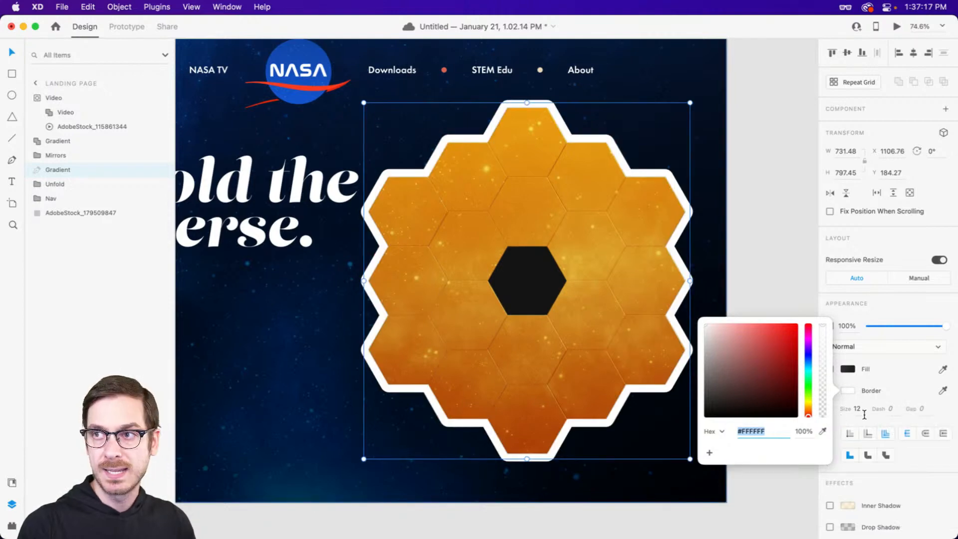
{"action": "left_click", "coordinate": [856, 409]}
{"action": "type", "text": "2"}
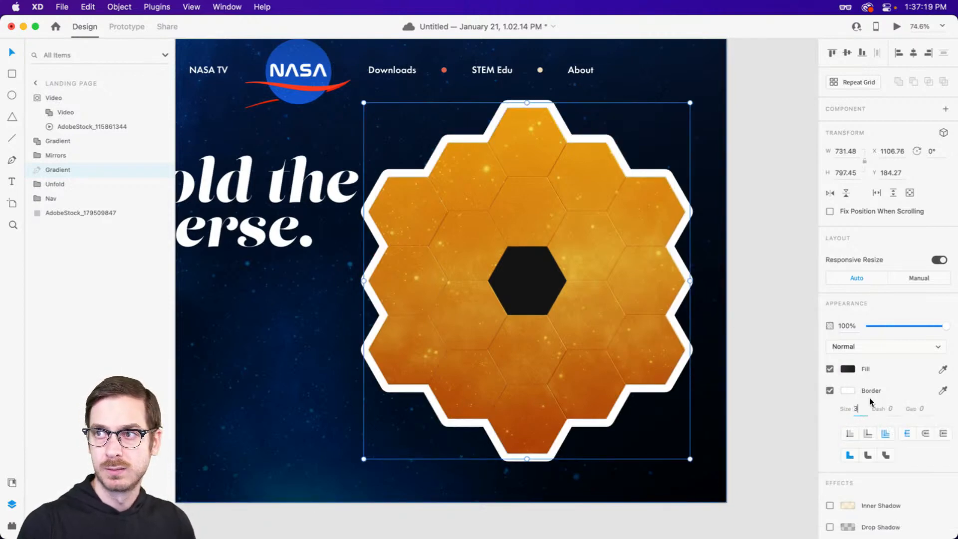
{"action": "key", "text": "Tab"}
{"action": "left_click", "coordinate": [851, 434]}
{"action": "left_click", "coordinate": [851, 392]}
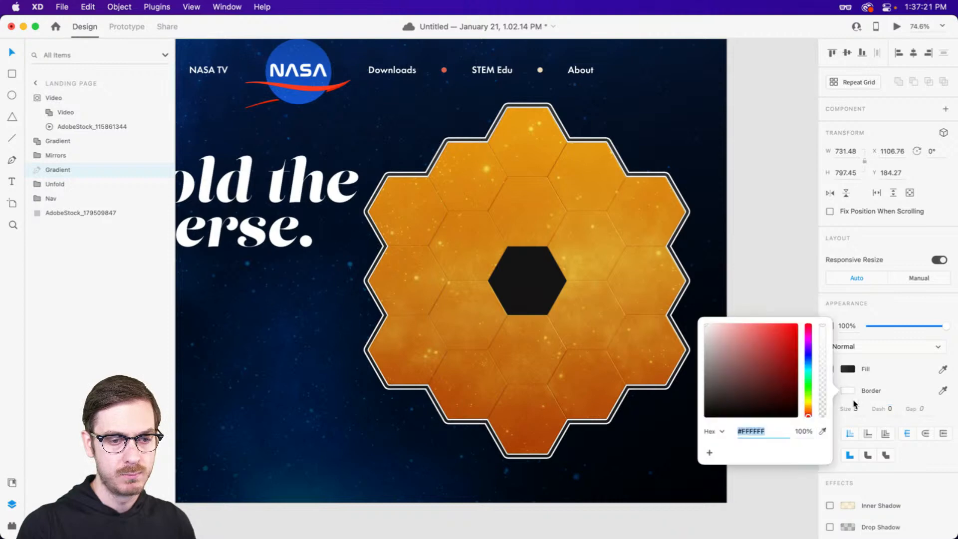
{"action": "left_click", "coordinate": [860, 410]}
{"action": "key", "text": "Up"}
{"action": "key", "text": "Tab"}
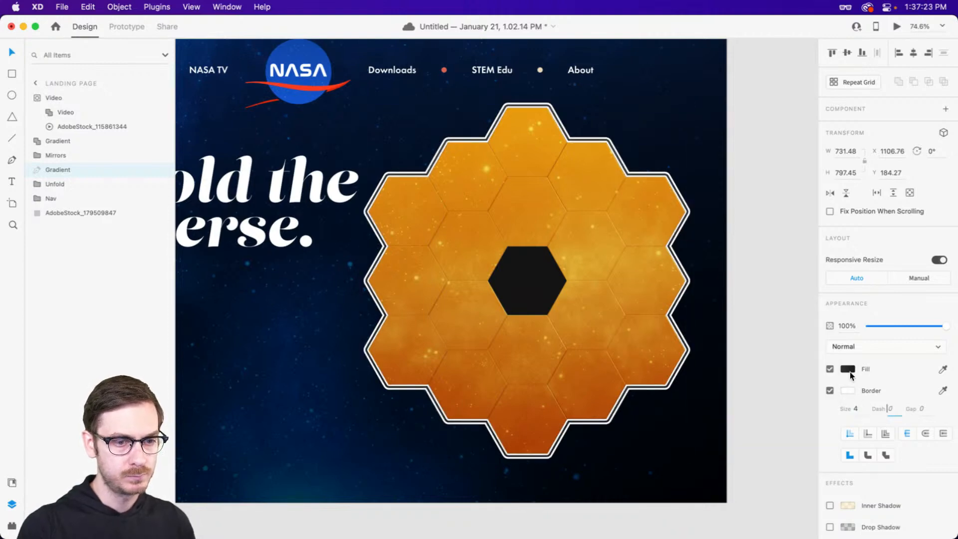
Make the outline shape's border mostly transparent and set its size to 2.
{"action": "left_click", "coordinate": [848, 391]}
{"action": "left_click_drag", "start_coordinate": [823, 395], "coordinate": [817, 411]}
{"action": "key", "text": "Down"}
{"action": "key", "text": "Down"}
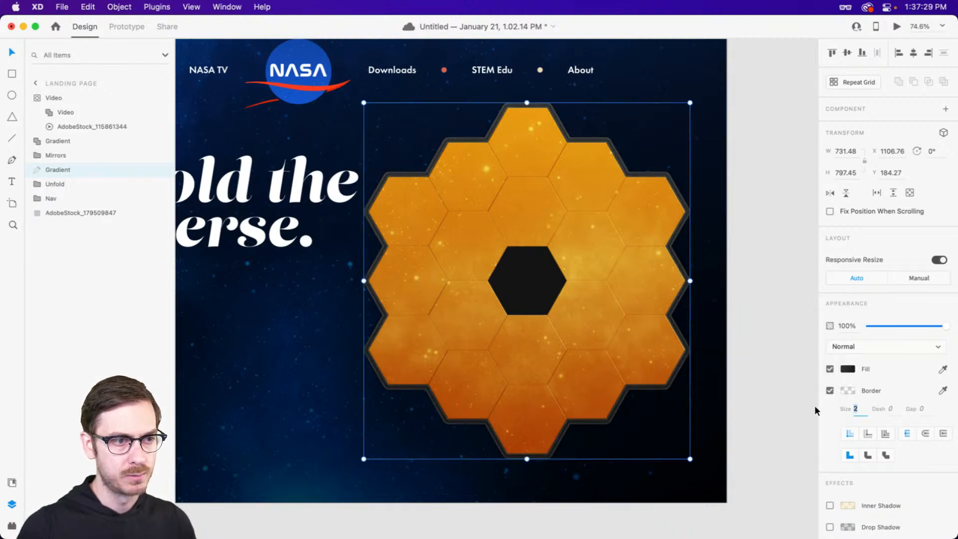
{"action": "key", "text": "Return"}
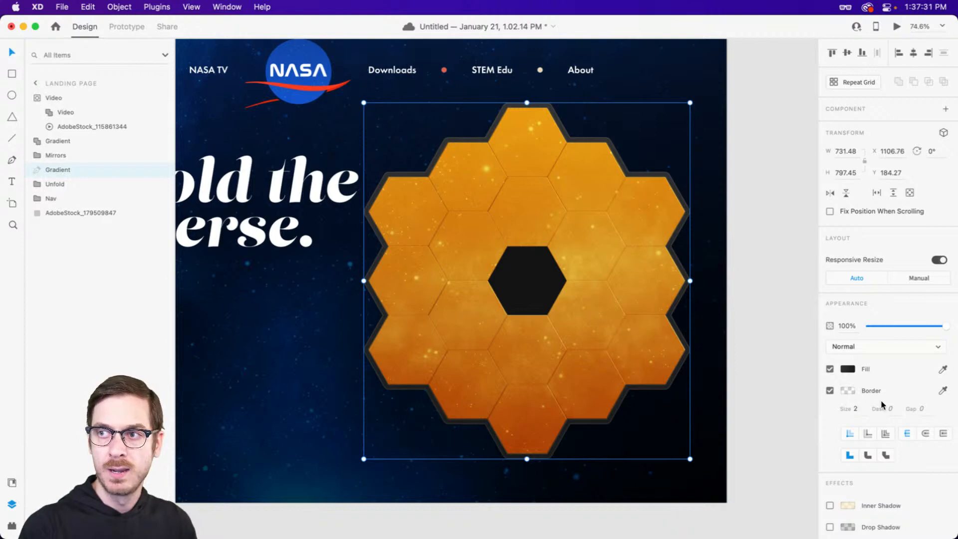
Add a white (#FFFFFF) inner shadow at 5% opacity to the outline shape, with X -1, Y 1 and blur 0.
{"action": "scroll", "coordinate": [886, 400], "scroll_direction": "down", "scroll_amount": 2}
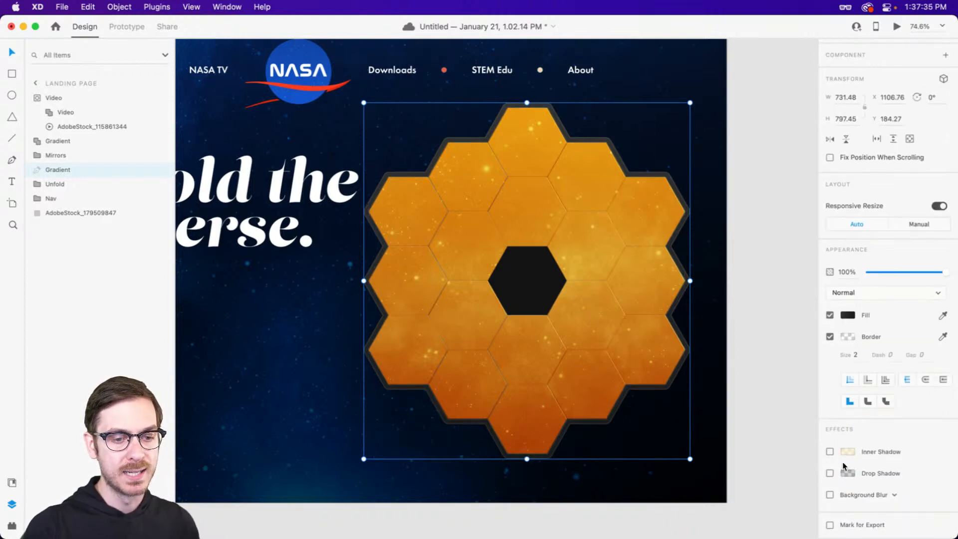
{"action": "left_click", "coordinate": [855, 455]}
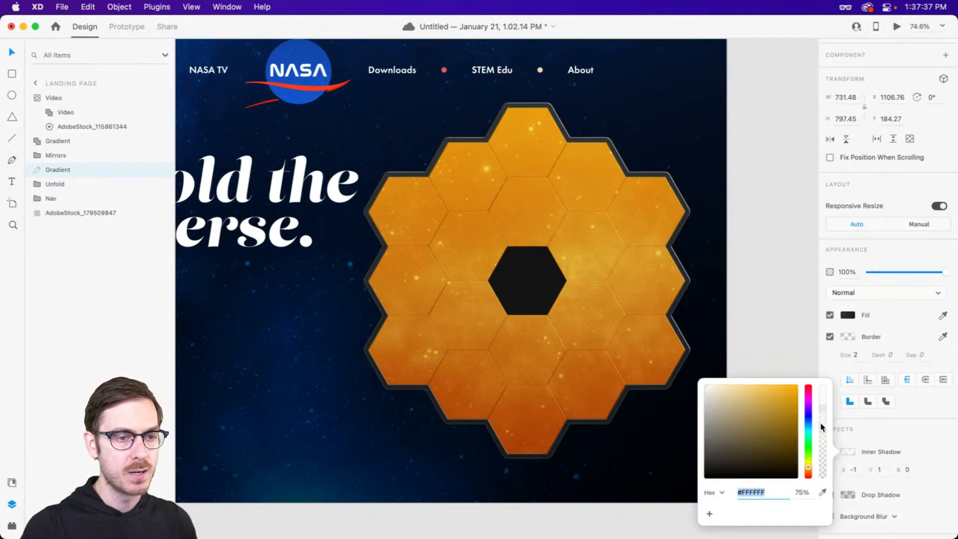
{"action": "left_click", "coordinate": [881, 428]}
{"action": "left_click", "coordinate": [848, 453]}
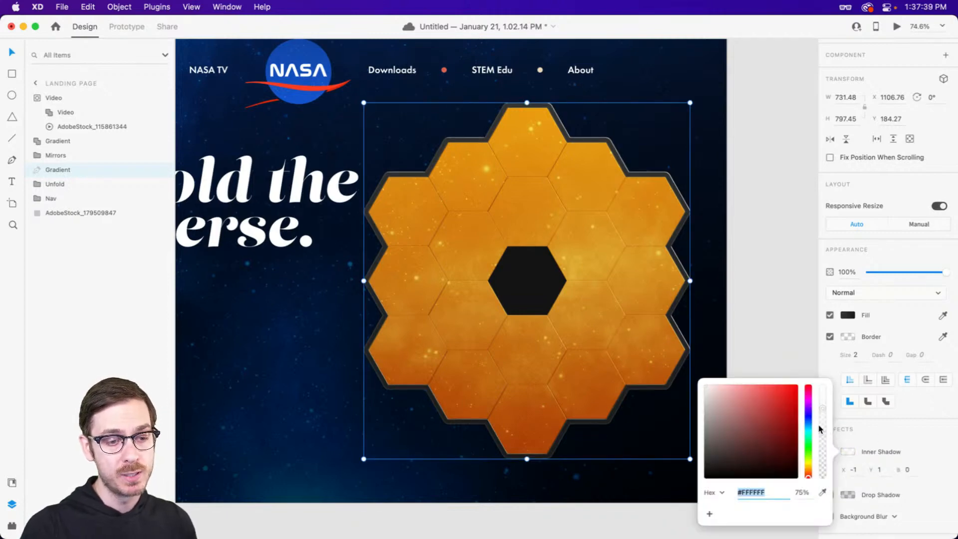
{"action": "left_click_drag", "start_coordinate": [821, 428], "coordinate": [821, 473]}
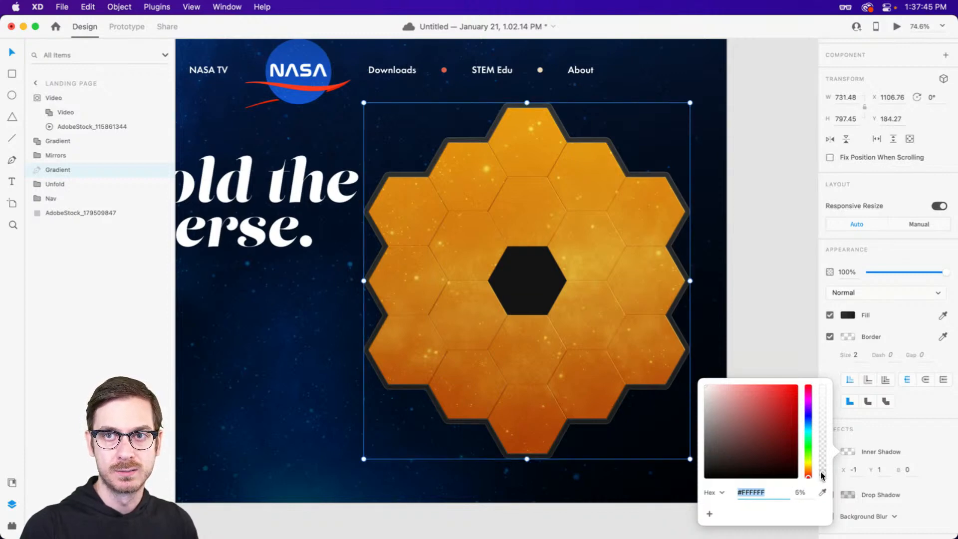
{"action": "left_click", "coordinate": [532, 205]}
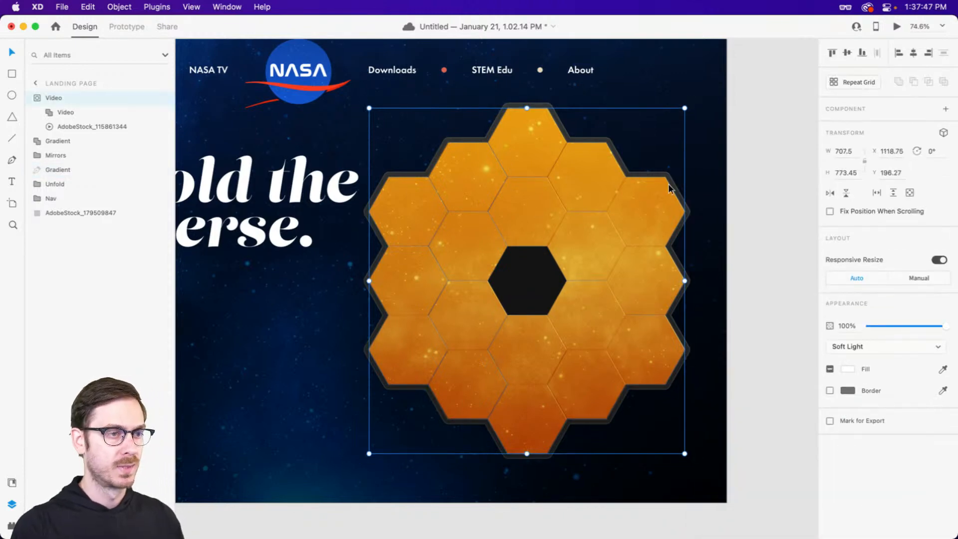
{"action": "left_click", "coordinate": [781, 205]}
Set the end stop of the outline shape's gradient to #0F0F0F and lower its border opacity to 4%.
{"action": "scroll", "coordinate": [779, 204], "scroll_direction": "down", "scroll_amount": 5}
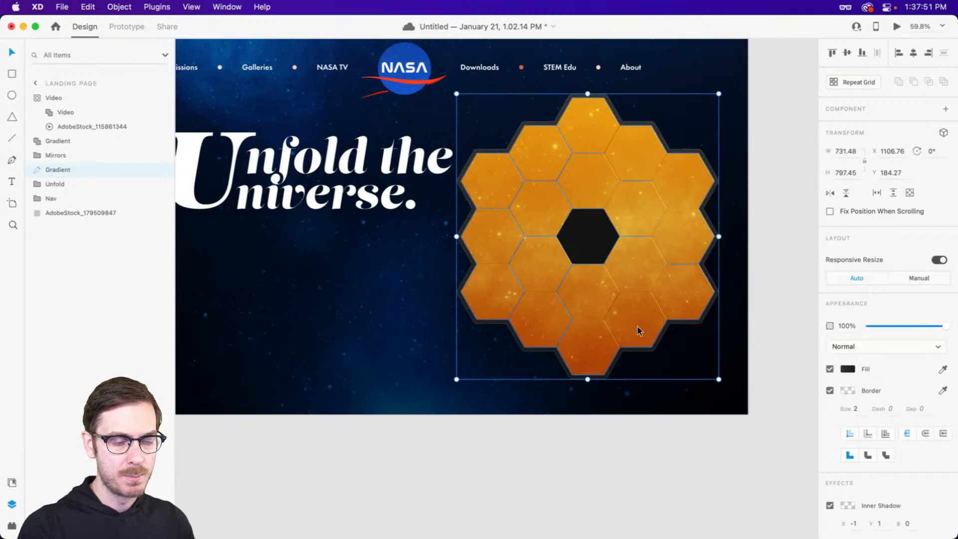
{"action": "scroll", "coordinate": [640, 353], "scroll_direction": "up", "scroll_amount": 3}
{"action": "left_click", "coordinate": [848, 369]}
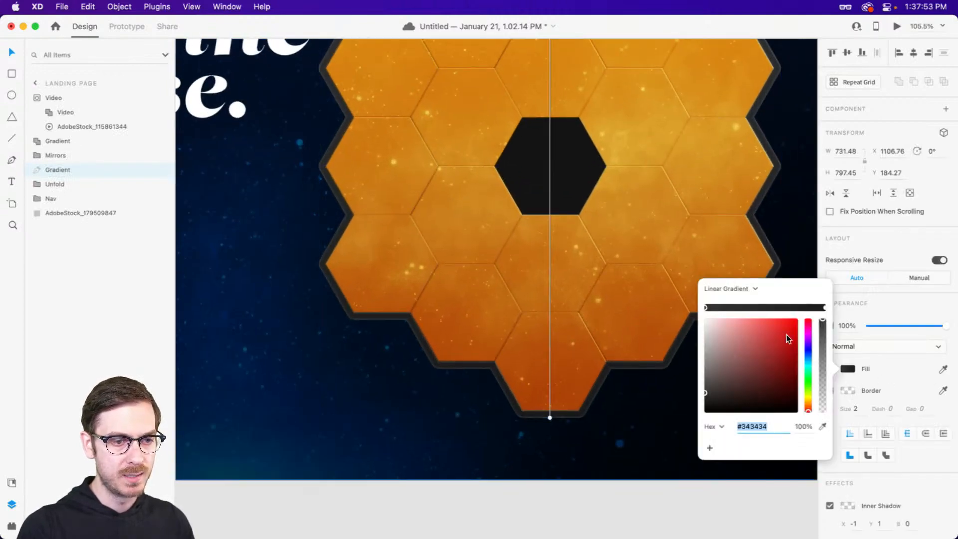
{"action": "left_click", "coordinate": [824, 308]}
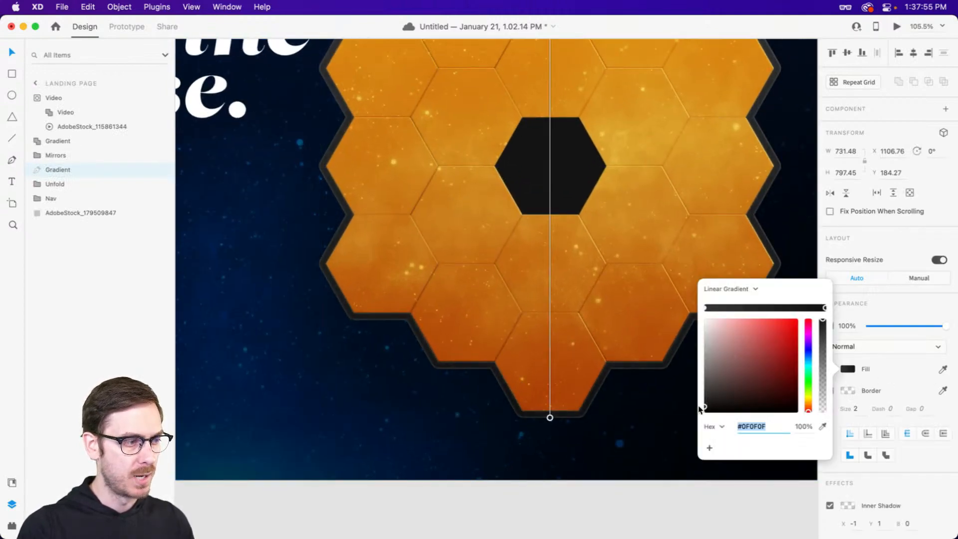
{"action": "left_click", "coordinate": [849, 391]}
{"action": "left_click_drag", "start_coordinate": [824, 405], "coordinate": [823, 414]}
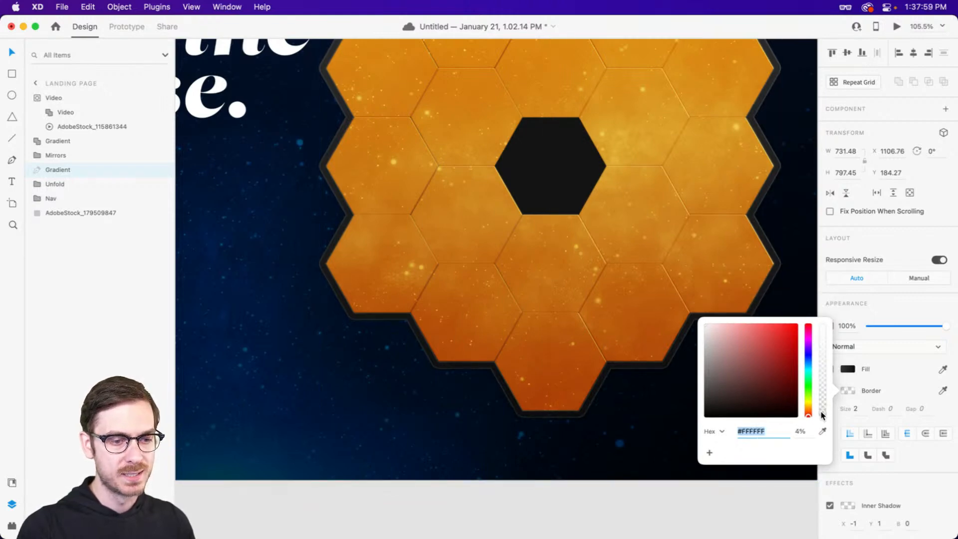
Select the Video, upper Gradient, Mirrors and lower Gradient layers, and rename the lower Gradient layer Border.
{"action": "scroll", "coordinate": [583, 208], "scroll_direction": "down", "scroll_amount": 5}
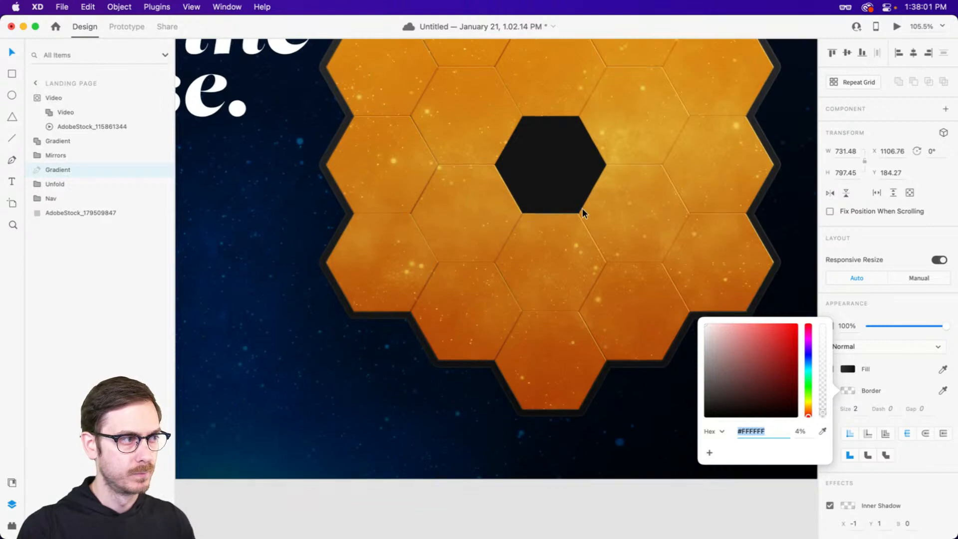
{"action": "scroll", "coordinate": [583, 208], "scroll_direction": "down", "scroll_amount": 3}
{"action": "left_click", "coordinate": [738, 133]}
{"action": "scroll", "coordinate": [740, 119], "scroll_direction": "up", "scroll_amount": 5}
{"action": "left_click", "coordinate": [549, 227]}
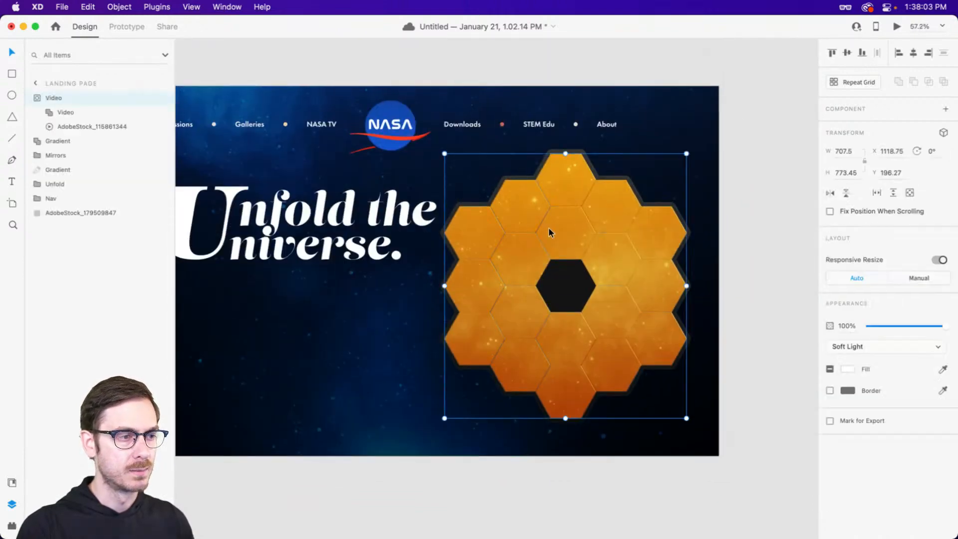
{"action": "left_click", "coordinate": [39, 97]}
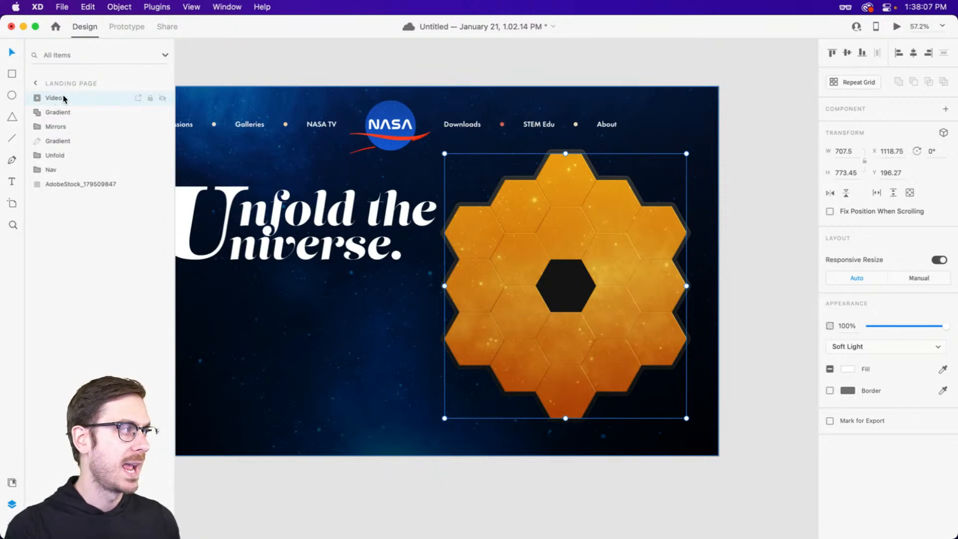
{"action": "left_click", "coordinate": [78, 141], "text": "shift"}
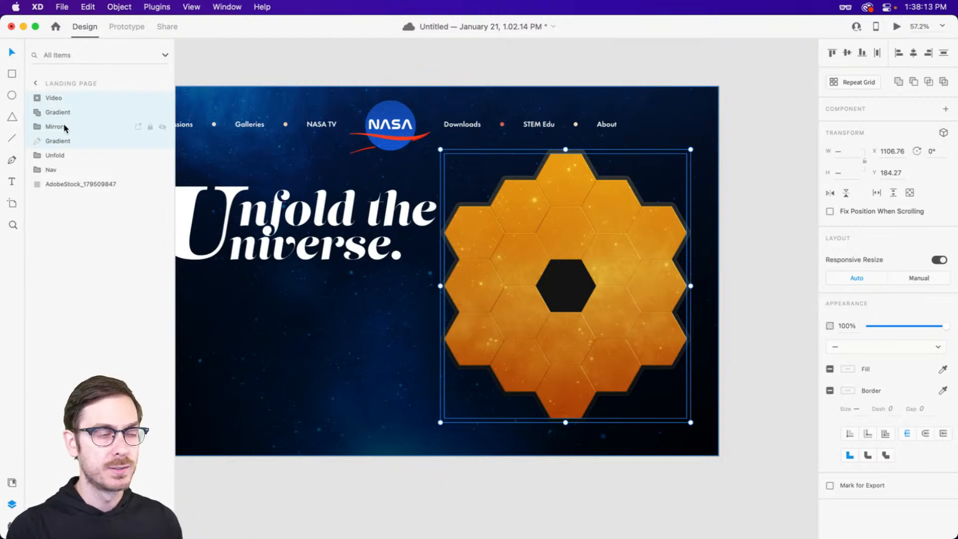
{"action": "double_click", "coordinate": [61, 140]}
{"action": "type", "text": "B"}
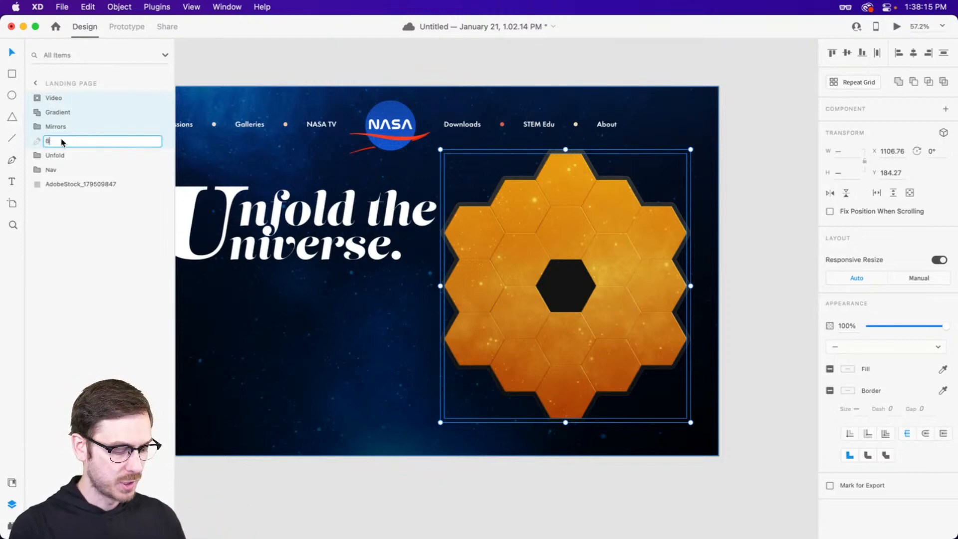
{"action": "type", "text": "order"}
{"action": "key", "text": "Return"}
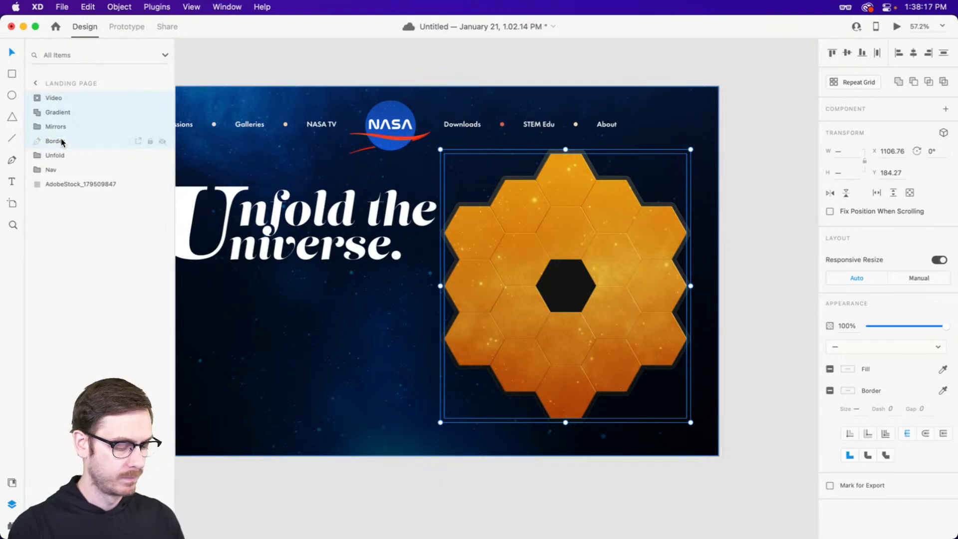
Group the four selected mirror layers and name the group Telescope.
{"action": "key", "text": "super+g"}
{"action": "double_click", "coordinate": [54, 97]}
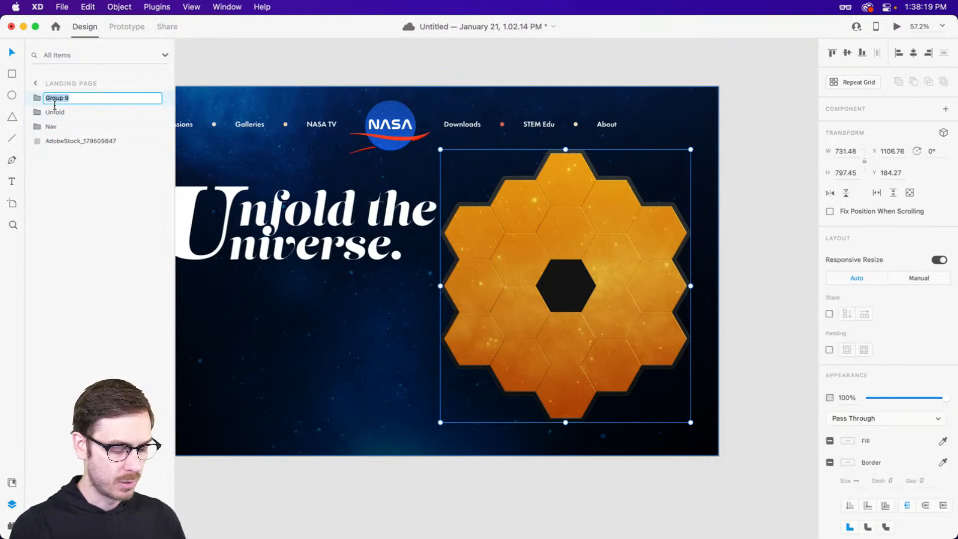
{"action": "type", "text": "Mi"}
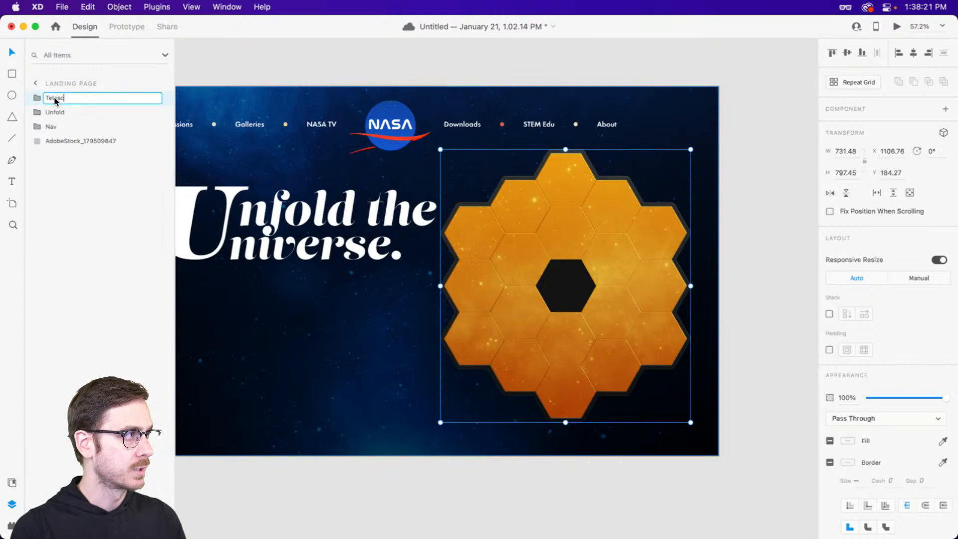
{"action": "type", "text": "lescope"}
{"action": "key", "text": "Return"}
{"action": "scroll", "coordinate": [604, 282], "scroll_direction": "left", "scroll_amount": 3}
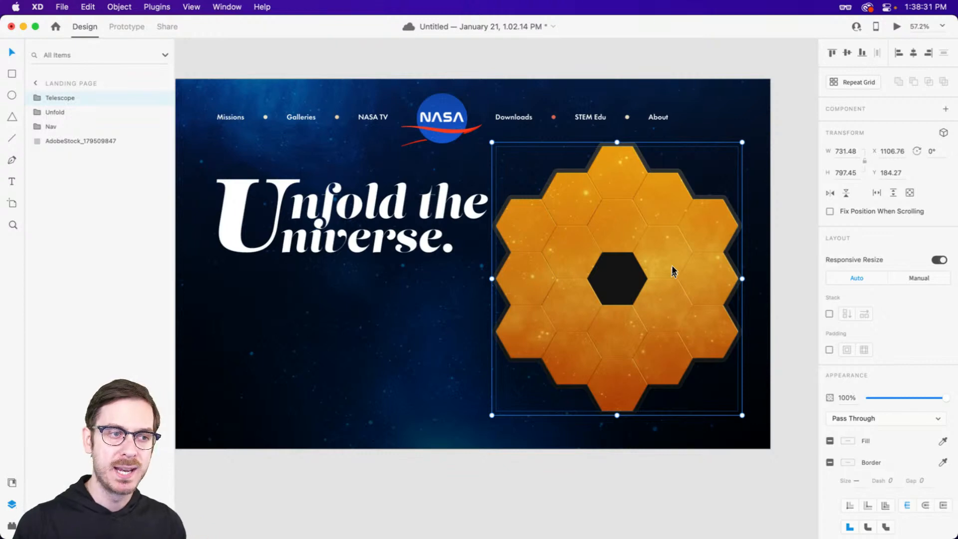
{"action": "scroll", "coordinate": [747, 141], "scroll_direction": "up", "scroll_amount": 3}
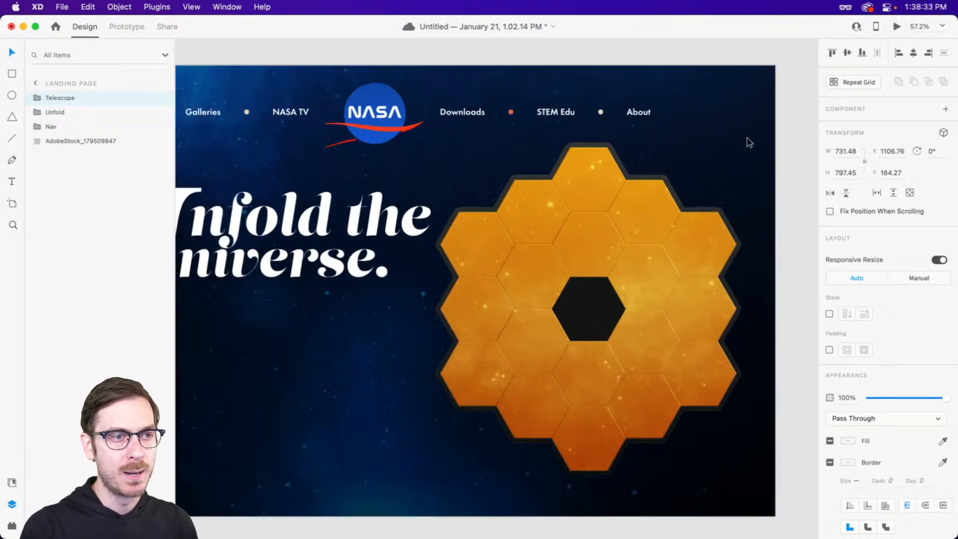
Try rotating the Telescope group to about -26°, and undo the rotation.
{"action": "left_click_drag", "start_coordinate": [751, 138], "coordinate": [637, 103]}
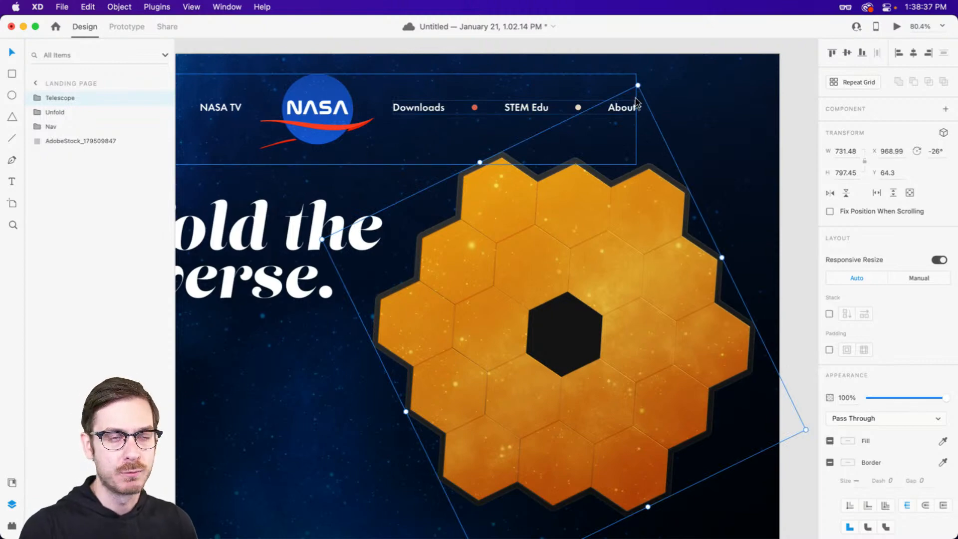
{"action": "key", "text": "super+z"}
Enable 3D Transforms on the Telescope group and tilt it to 7° around X and -18° around Y.
{"action": "scroll", "coordinate": [627, 149], "scroll_direction": "down", "scroll_amount": 2}
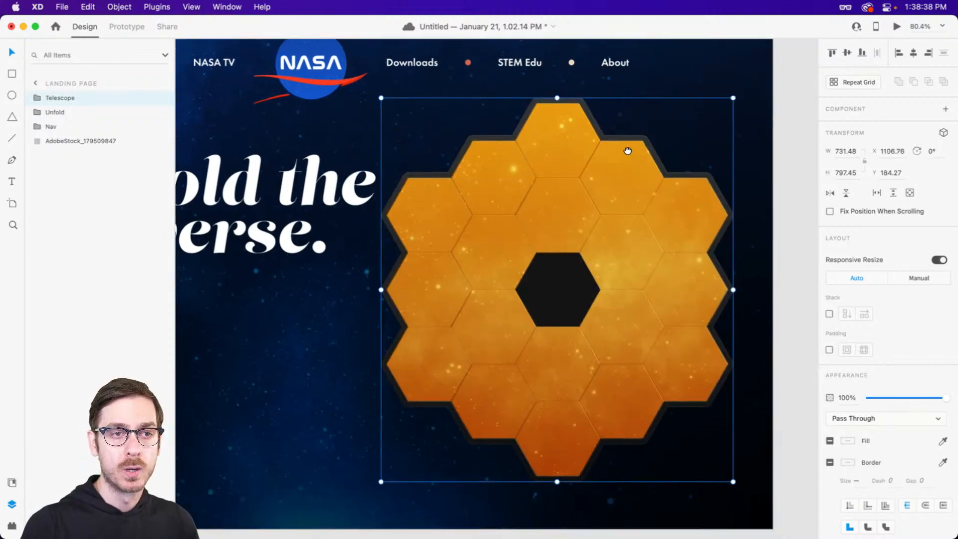
{"action": "left_click", "coordinate": [944, 132]}
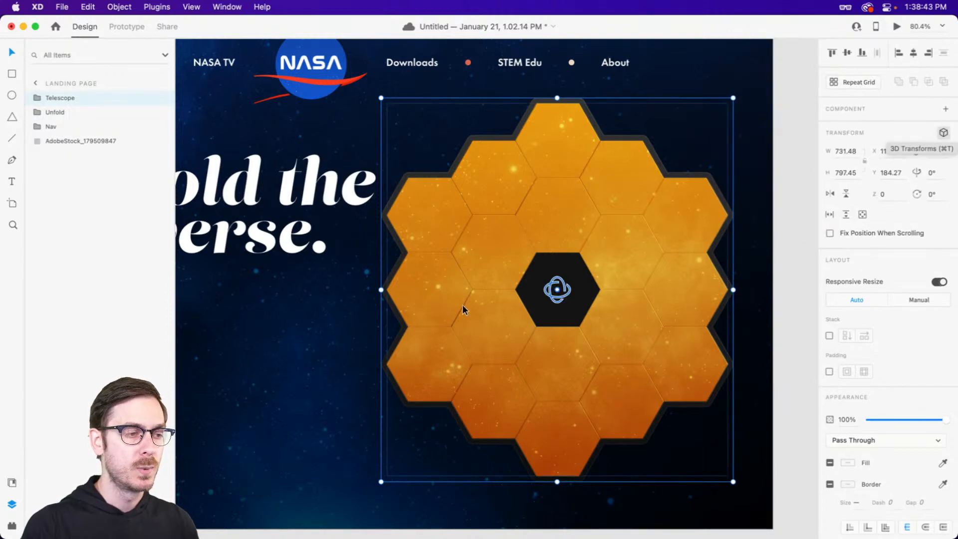
{"action": "scroll", "coordinate": [553, 280], "scroll_direction": "up", "scroll_amount": 3}
{"action": "scroll", "coordinate": [553, 280], "scroll_direction": "down", "scroll_amount": 4}
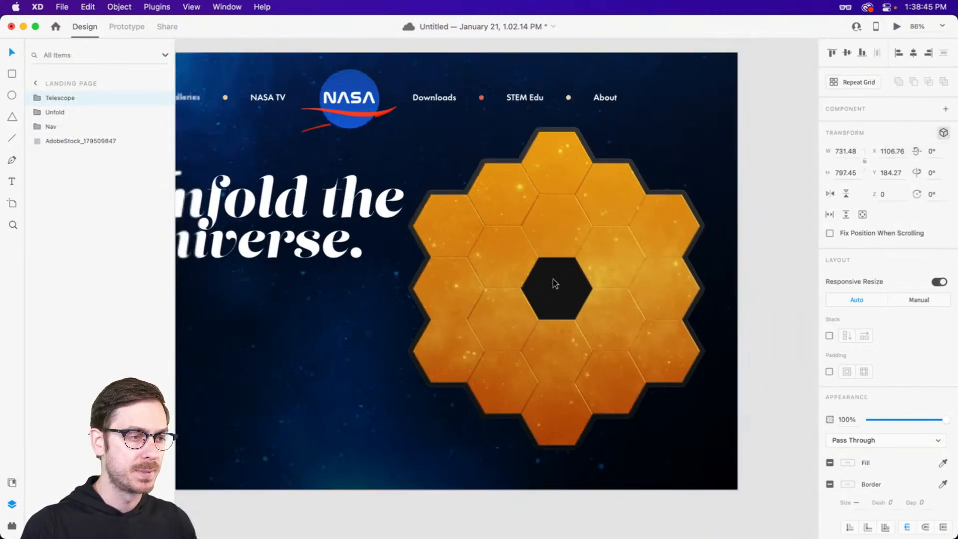
{"action": "scroll", "coordinate": [553, 280], "scroll_direction": "down", "scroll_amount": 3}
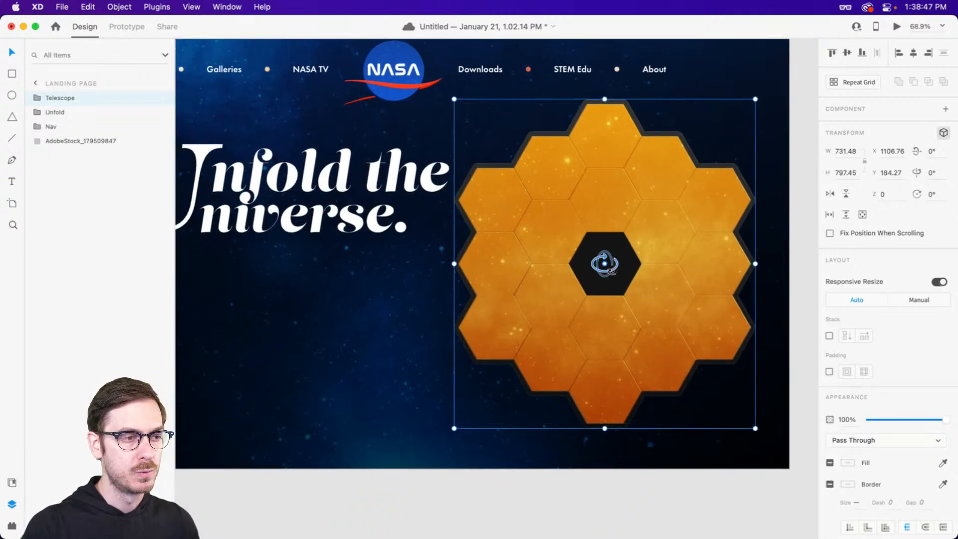
{"action": "left_click_drag", "start_coordinate": [613, 272], "coordinate": [595, 253]}
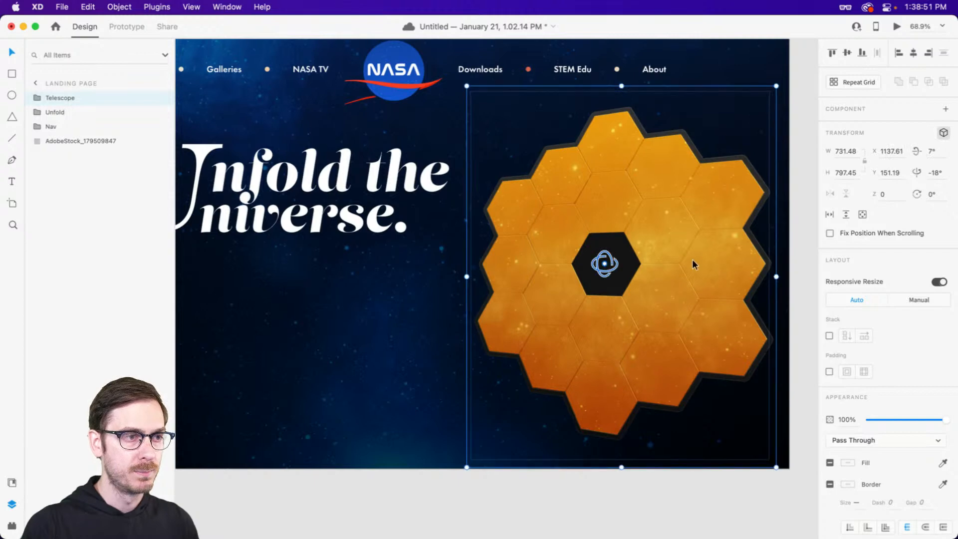
Move the tilted telescope to about X 1045, Y 105 with a Z depth of about 65, and preview the landing page.
{"action": "left_click_drag", "start_coordinate": [693, 260], "coordinate": [648, 256]}
{"action": "left_click_drag", "start_coordinate": [581, 256], "coordinate": [574, 283]}
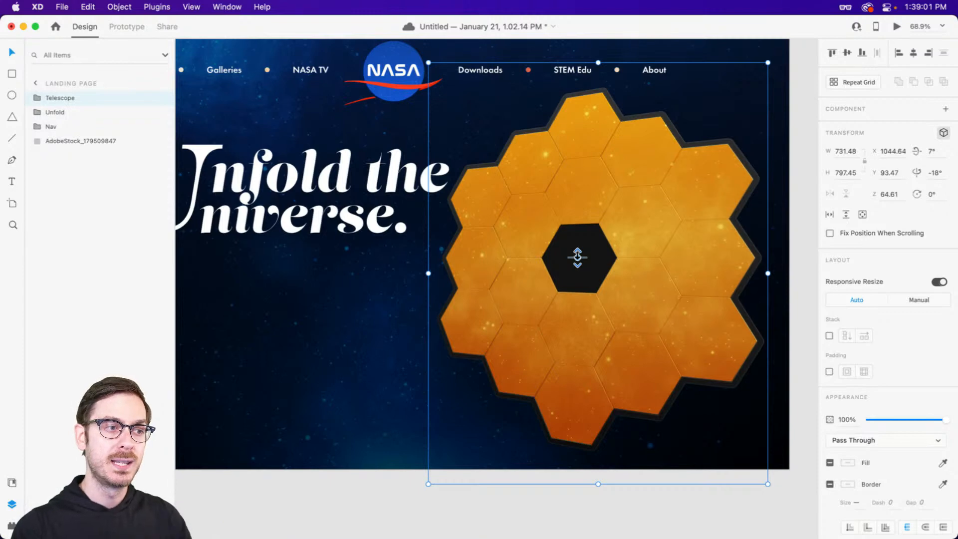
{"action": "left_click_drag", "start_coordinate": [577, 257], "coordinate": [584, 165]}
{"action": "key", "text": "super+z"}
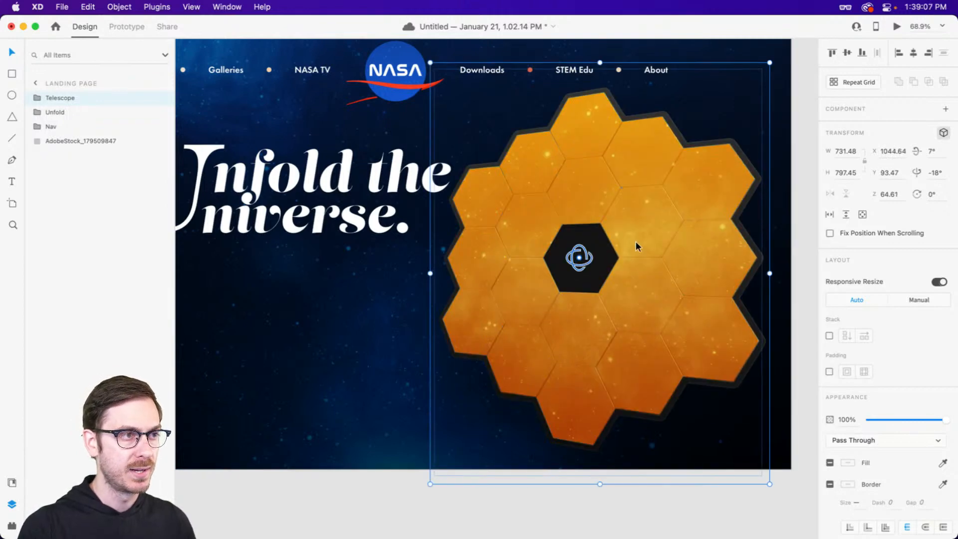
{"action": "left_click_drag", "start_coordinate": [636, 241], "coordinate": [637, 247]}
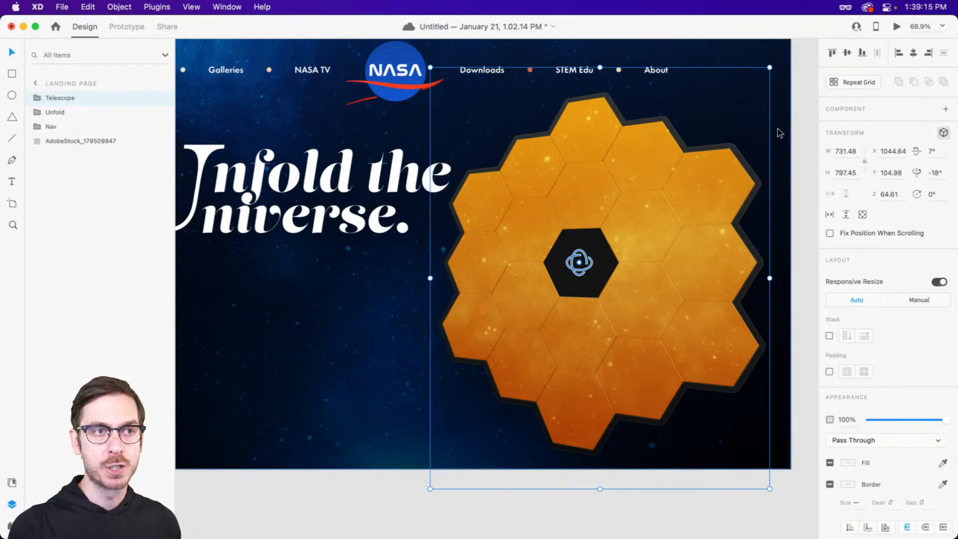
{"action": "left_click", "coordinate": [896, 28]}
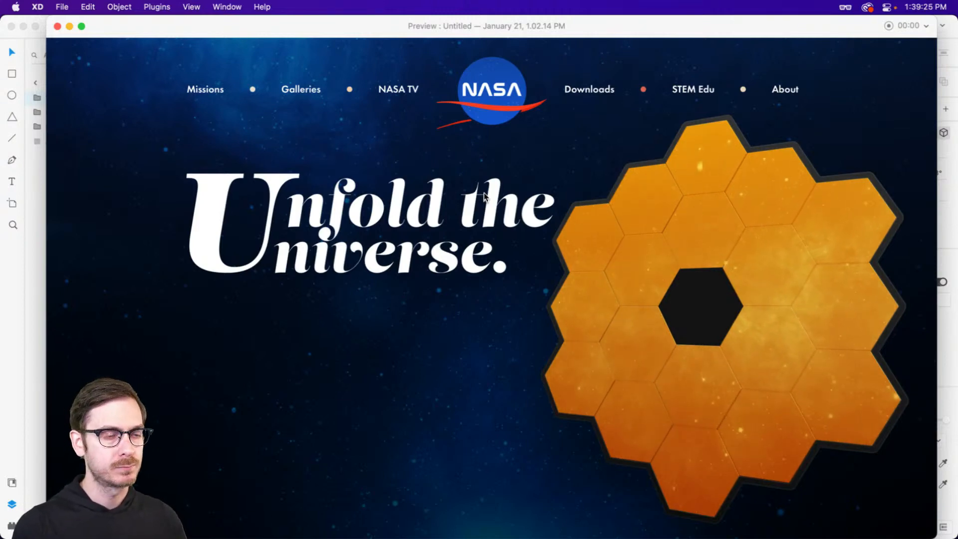
{"action": "key", "text": "super+w"}
Change the first colour stop of the Gradient layer in the Telescope group to #FFCD48, and turn off 3D Transforms.
{"action": "left_click", "coordinate": [34, 99]}
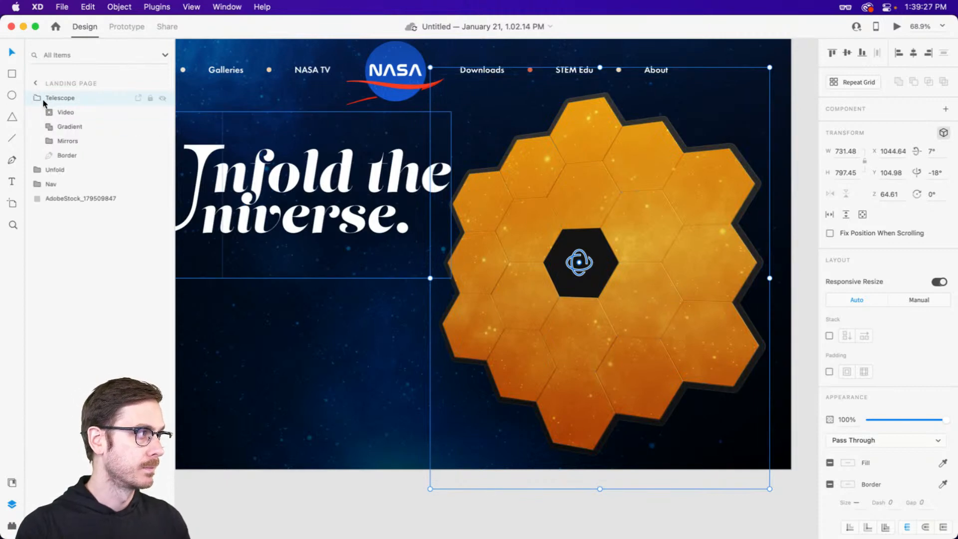
{"action": "left_click", "coordinate": [62, 127]}
{"action": "left_click", "coordinate": [853, 378]}
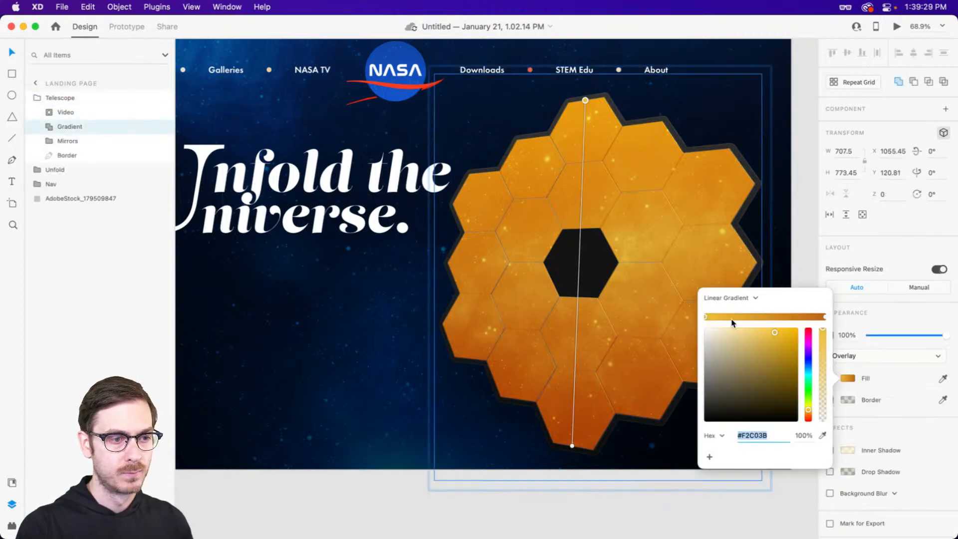
{"action": "left_click", "coordinate": [771, 330]}
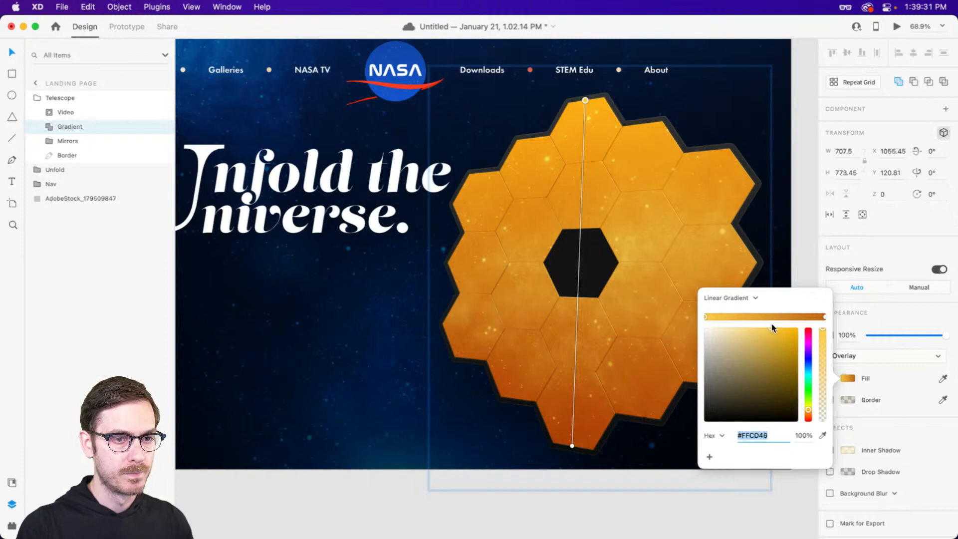
{"action": "left_click", "coordinate": [907, 317]}
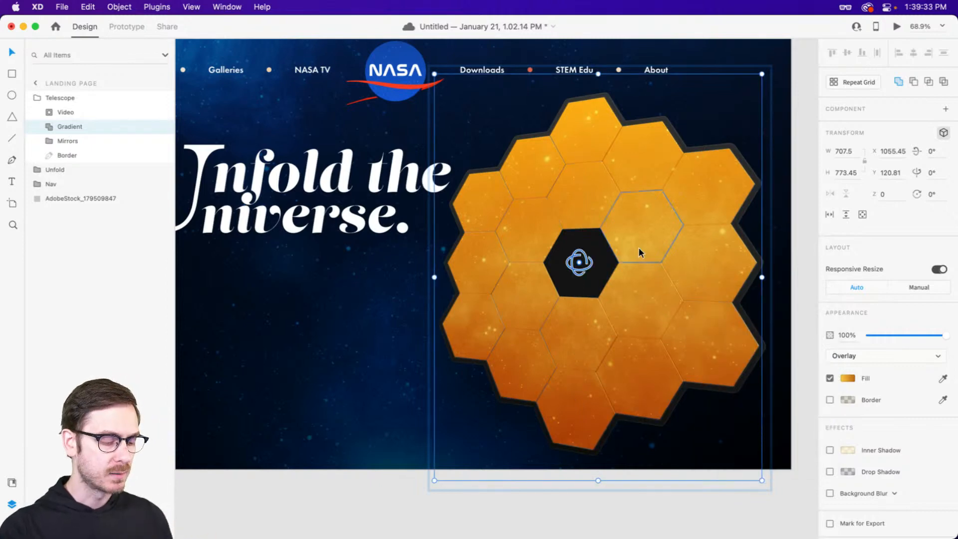
{"action": "key", "text": "super+t"}
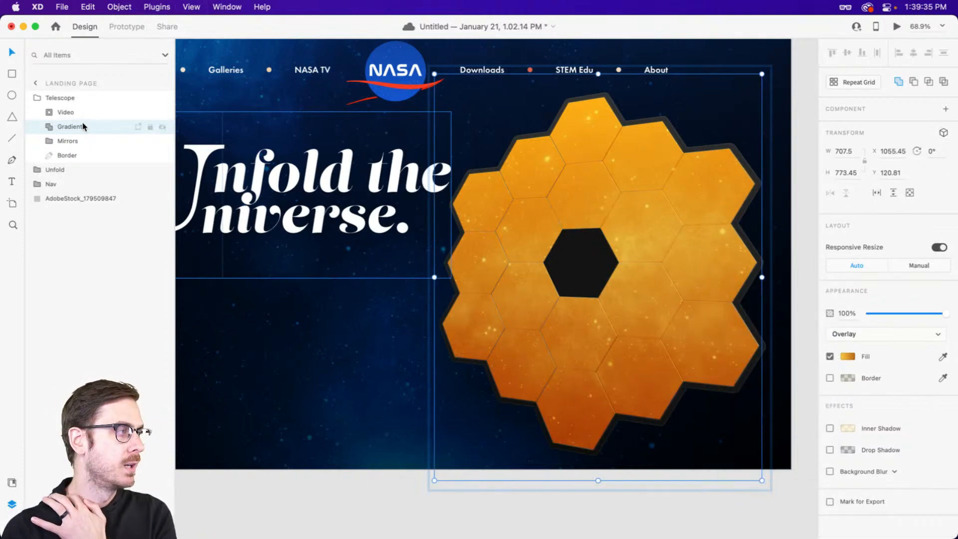
Duplicate the Gradient layer and set the copy's blend mode to Normal.
{"action": "key", "text": "super+d"}
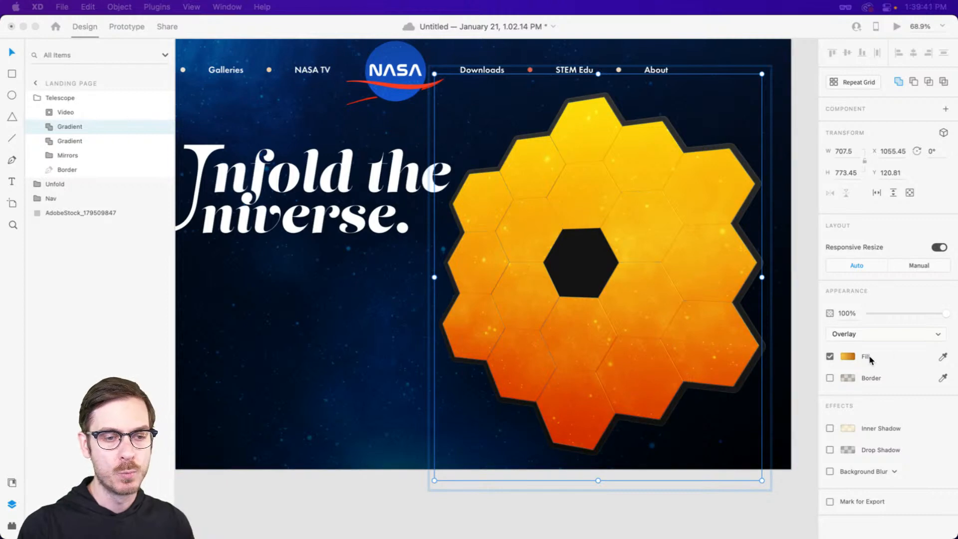
{"action": "left_click", "coordinate": [868, 332]}
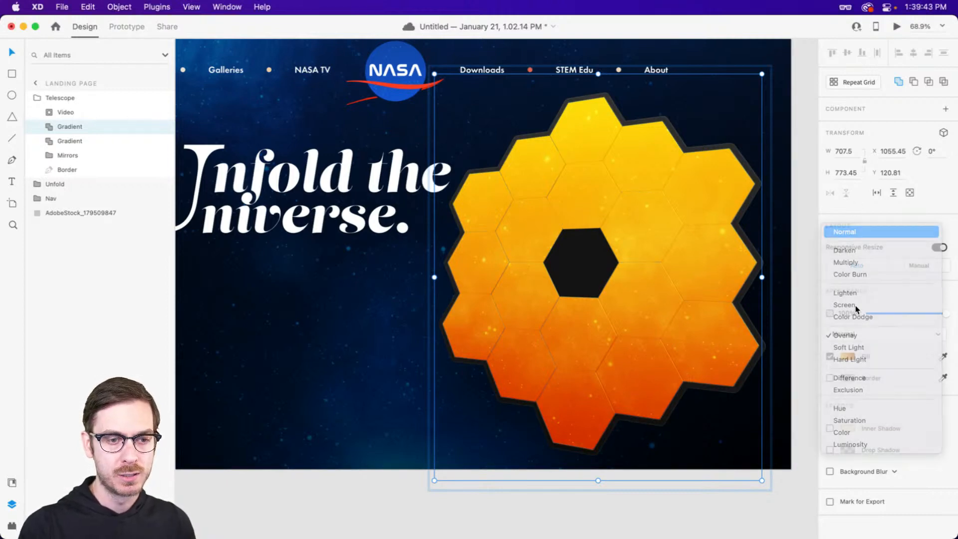
Make the copy's fill a diagonal gradient that starts #FFFFFF and cuts sharply to a 0% opacity #FCF8F5 stop above the central hexagon.
{"action": "left_click", "coordinate": [848, 356]}
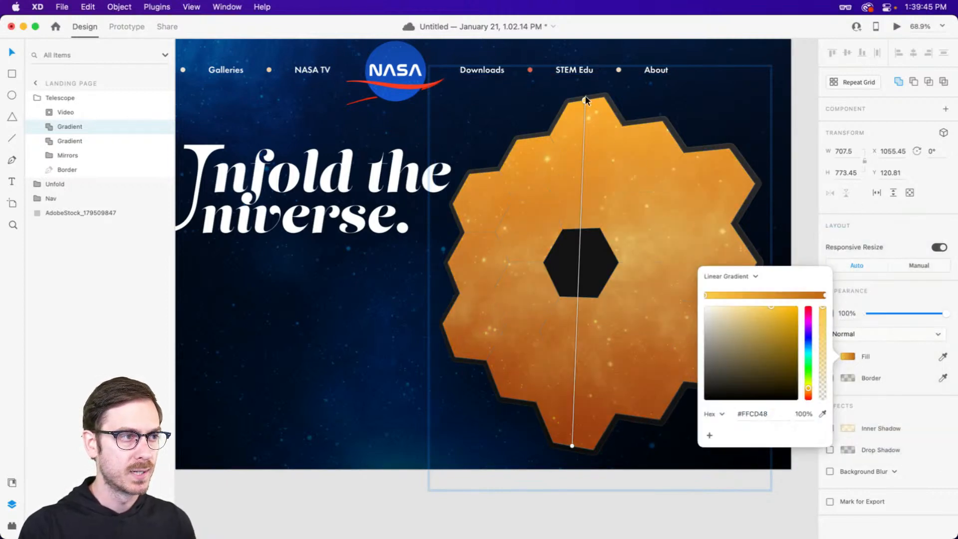
{"action": "left_click_drag", "start_coordinate": [585, 101], "coordinate": [501, 121]}
{"action": "left_click_drag", "start_coordinate": [573, 446], "coordinate": [688, 429]}
{"action": "left_click", "coordinate": [705, 295]}
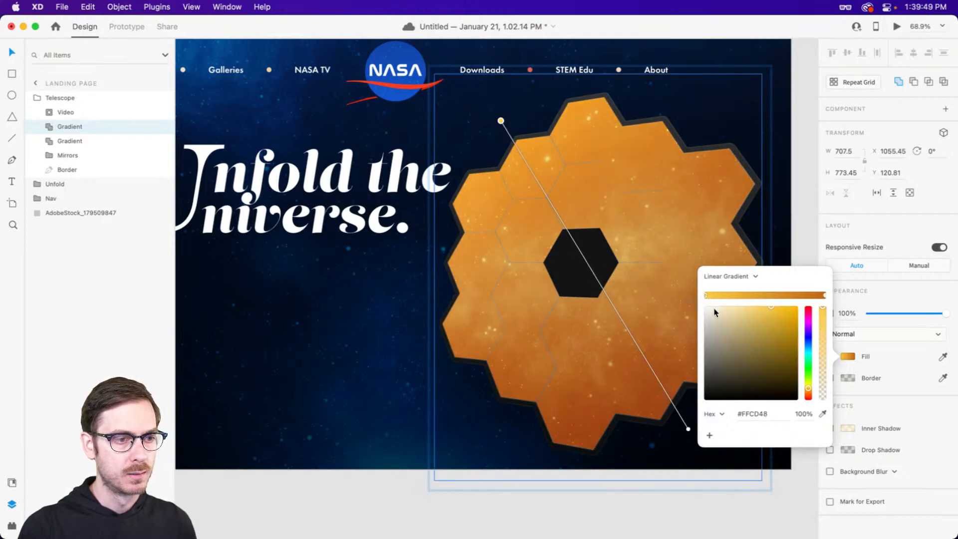
{"action": "left_click_drag", "start_coordinate": [717, 315], "coordinate": [705, 307]}
{"action": "left_click_drag", "start_coordinate": [540, 173], "coordinate": [559, 212]}
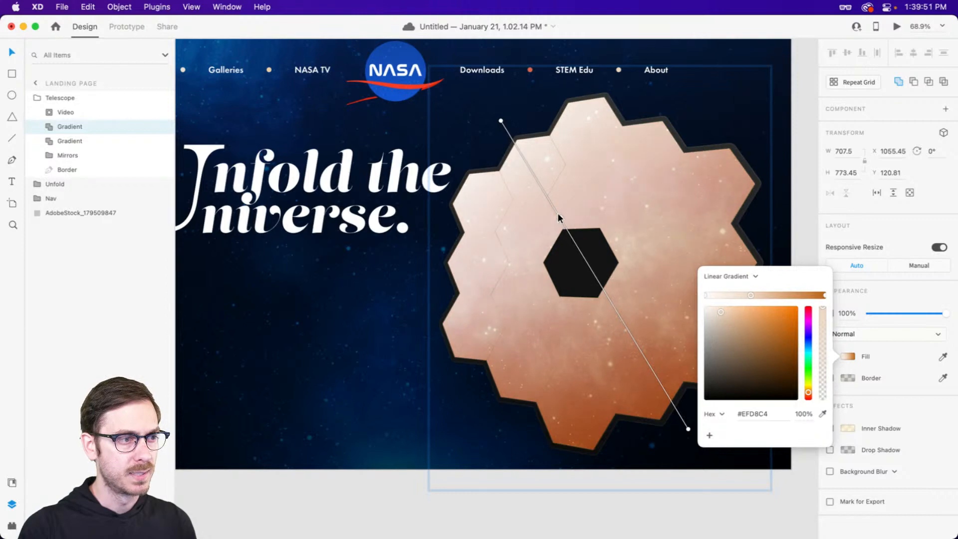
{"action": "left_click", "coordinate": [560, 216]}
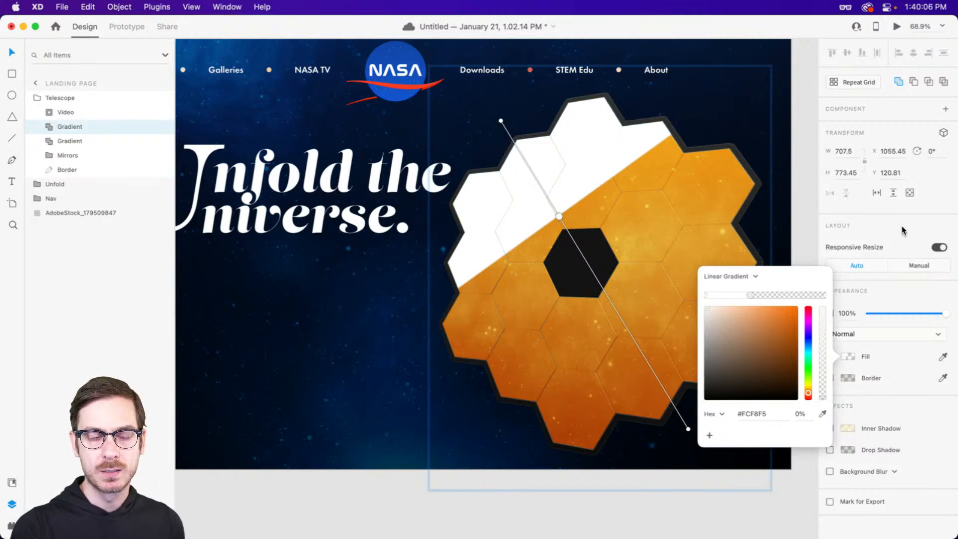
{"action": "left_click", "coordinate": [904, 230]}
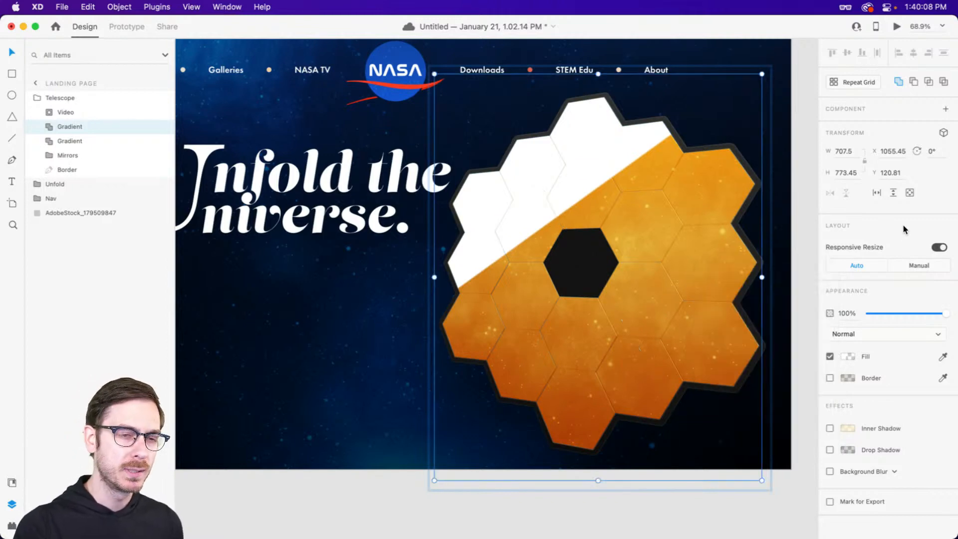
Set the gradient copy's blend mode to Soft Light and its opacity to 40%, and preview the landing page.
{"action": "left_click", "coordinate": [888, 329]}
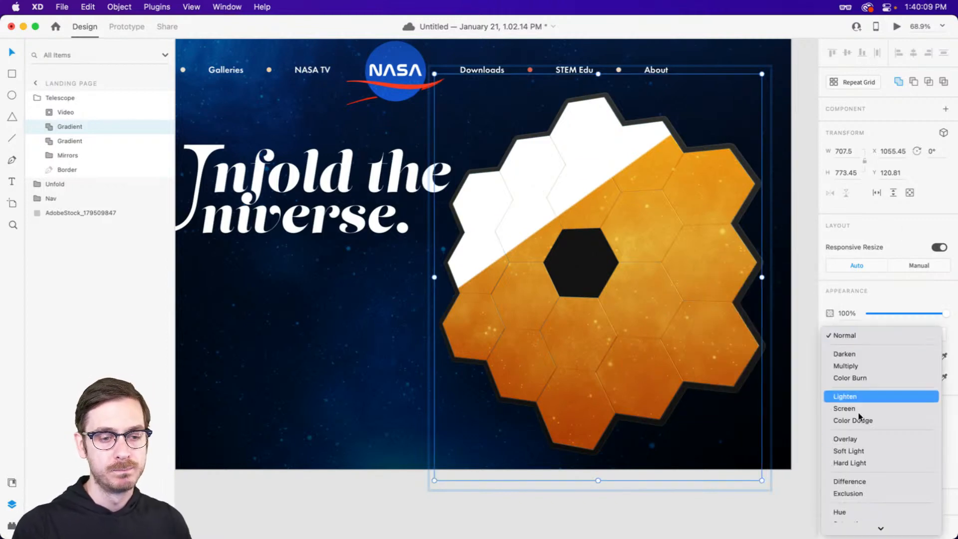
{"action": "left_click", "coordinate": [862, 451]}
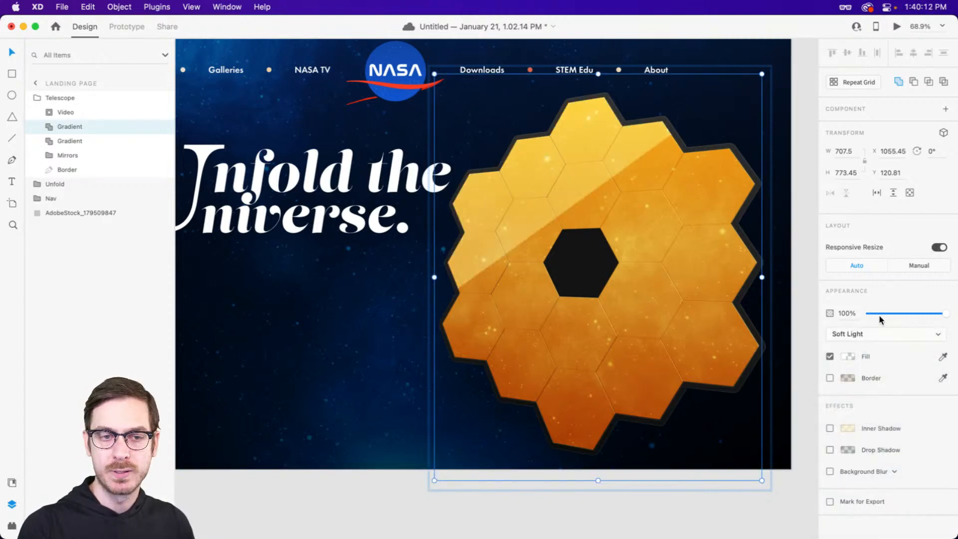
{"action": "left_click_drag", "start_coordinate": [919, 314], "coordinate": [901, 312]}
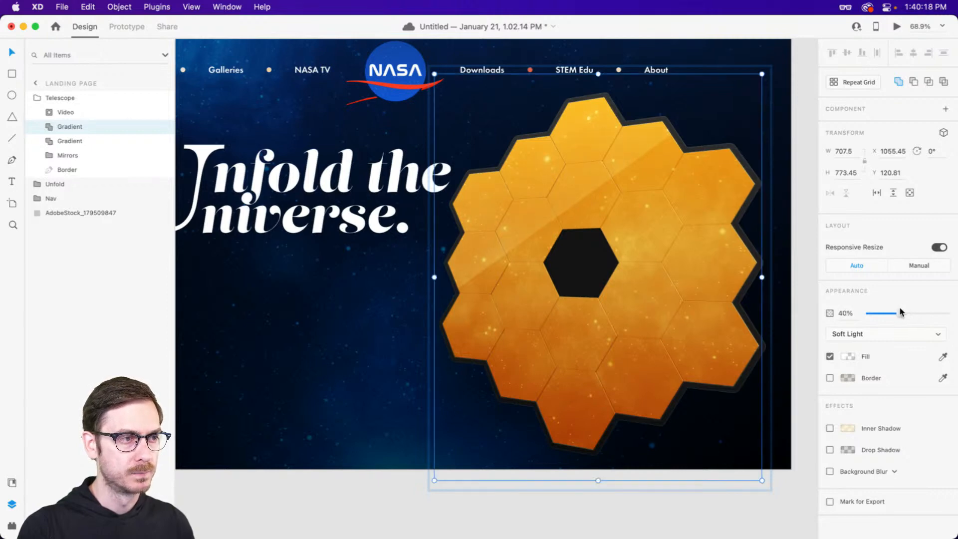
{"action": "key", "text": "super+Return"}
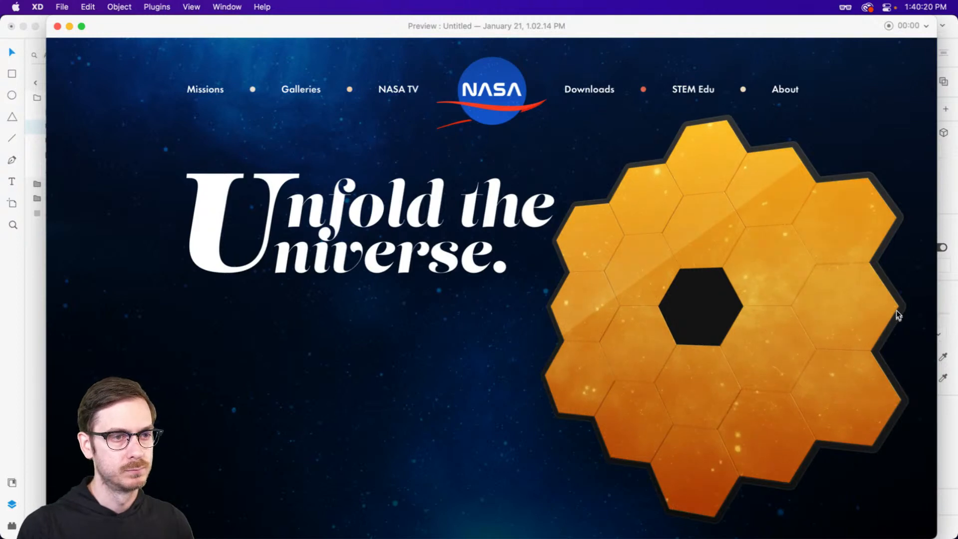
{"action": "key", "text": "super+w"}
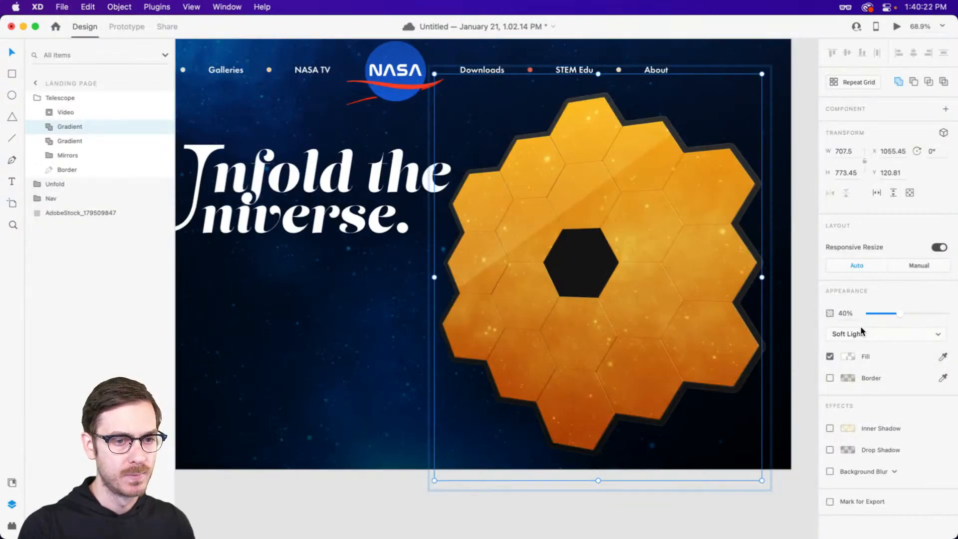
Angle the reflection gradient more diagonally by moving its end stop out beyond the artboard's lower-right corner.
{"action": "left_click", "coordinate": [848, 356]}
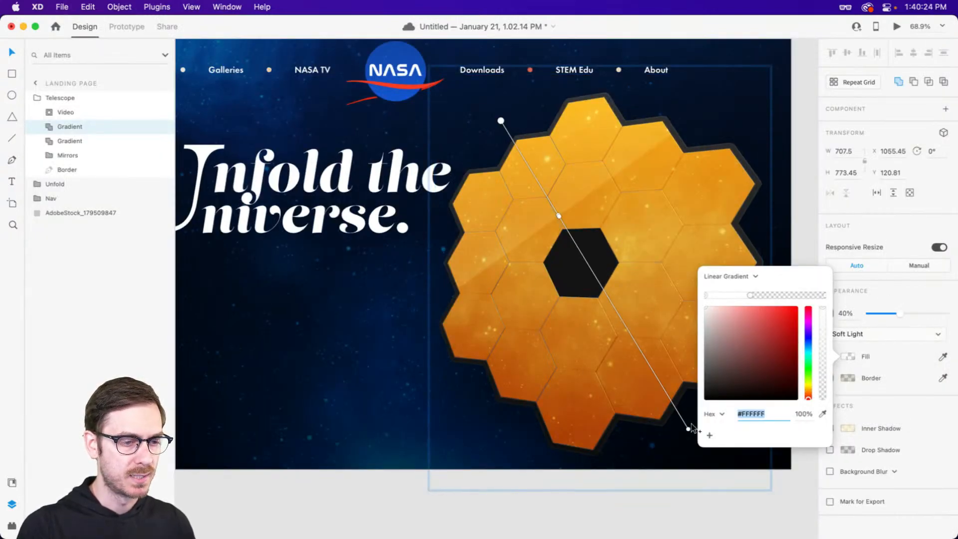
{"action": "left_click", "coordinate": [688, 429]}
{"action": "left_click_drag", "start_coordinate": [693, 429], "coordinate": [791, 488]}
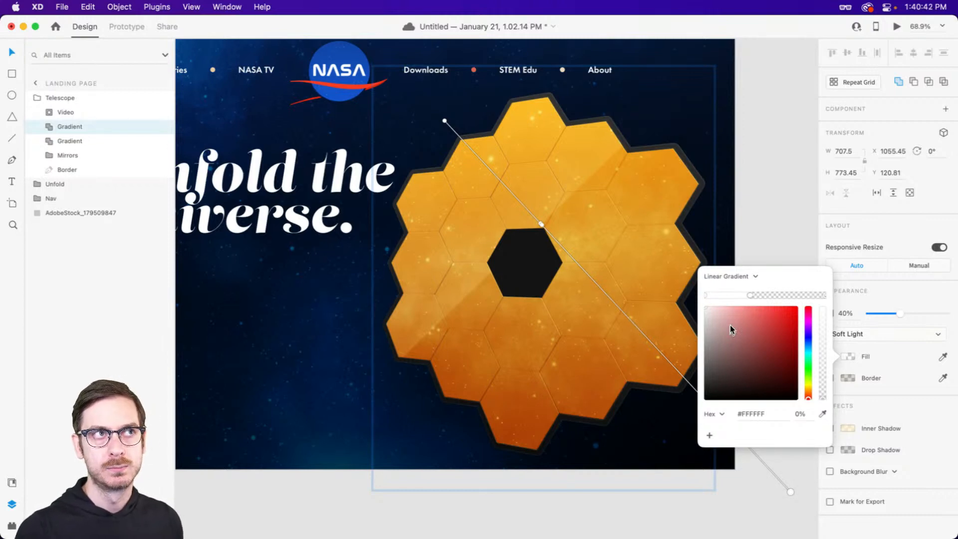
{"action": "left_click", "coordinate": [910, 220]}
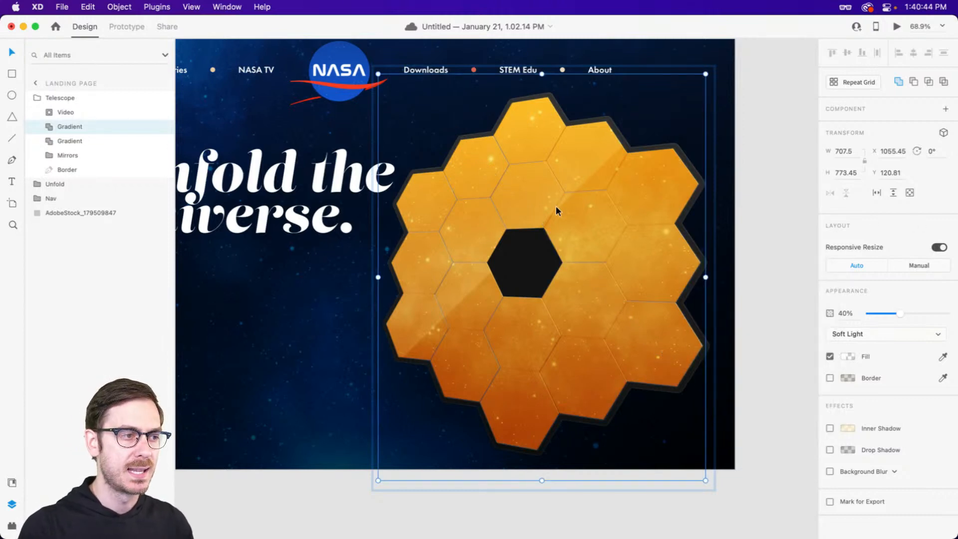
{"action": "left_click", "coordinate": [848, 356]}
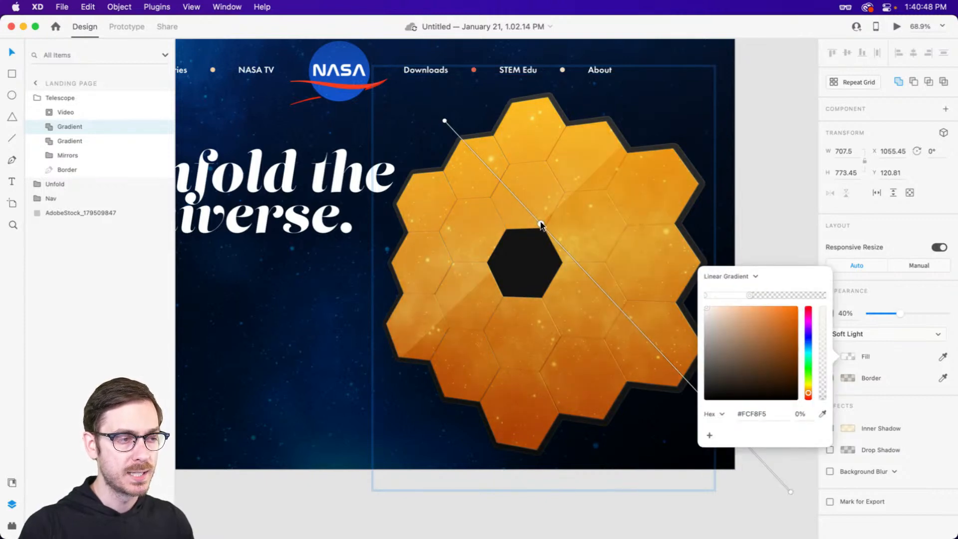
{"action": "left_click", "coordinate": [894, 230]}
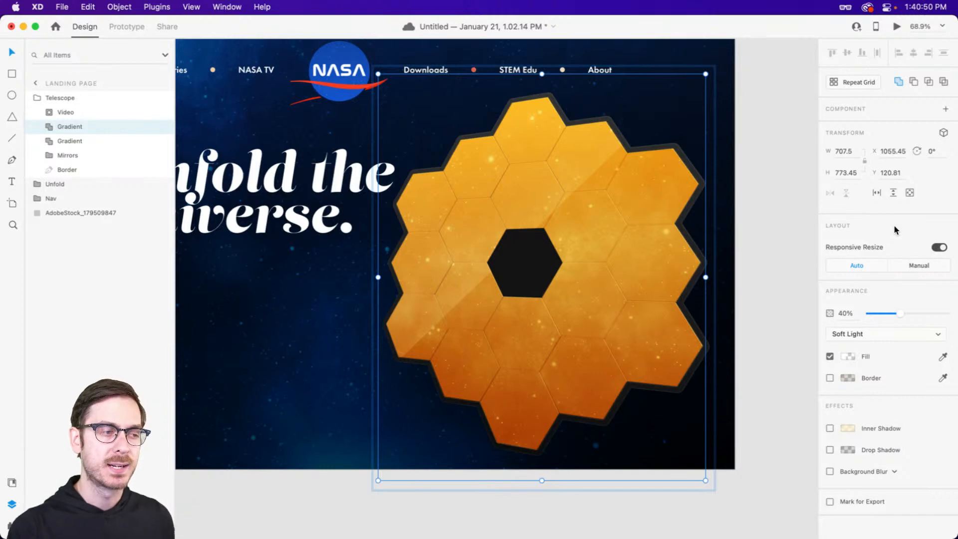
Deselect the gradient copy, review the whole landing page, and select the entire Telescope group.
{"action": "left_click", "coordinate": [759, 222]}
{"action": "scroll", "coordinate": [550, 193], "scroll_direction": "down", "scroll_amount": 5}
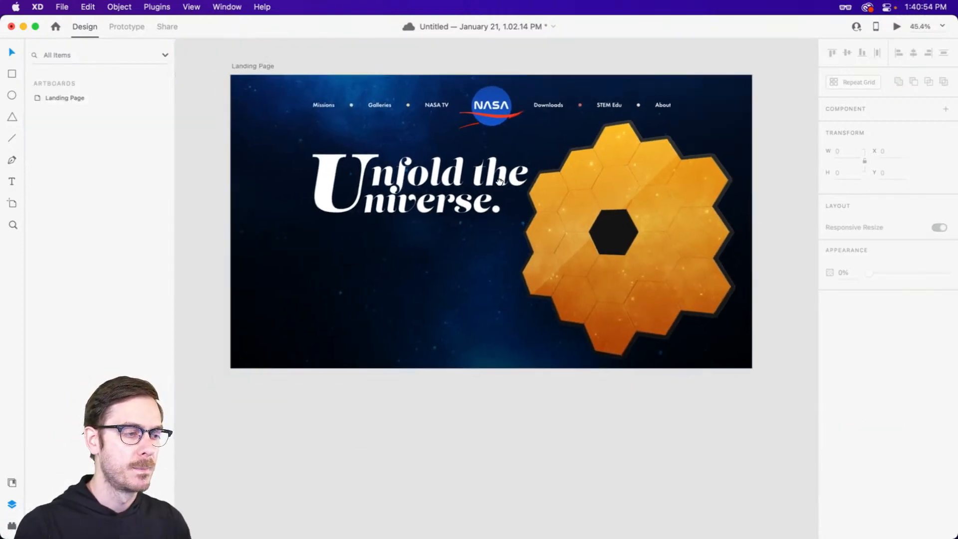
{"action": "left_click", "coordinate": [663, 168]}
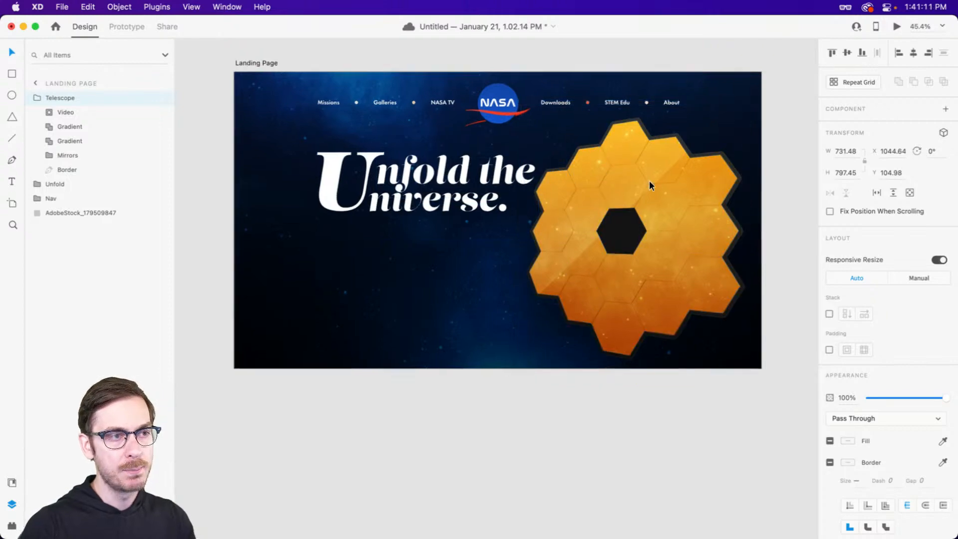
{"action": "scroll", "coordinate": [648, 178], "scroll_direction": "up", "scroll_amount": 3}
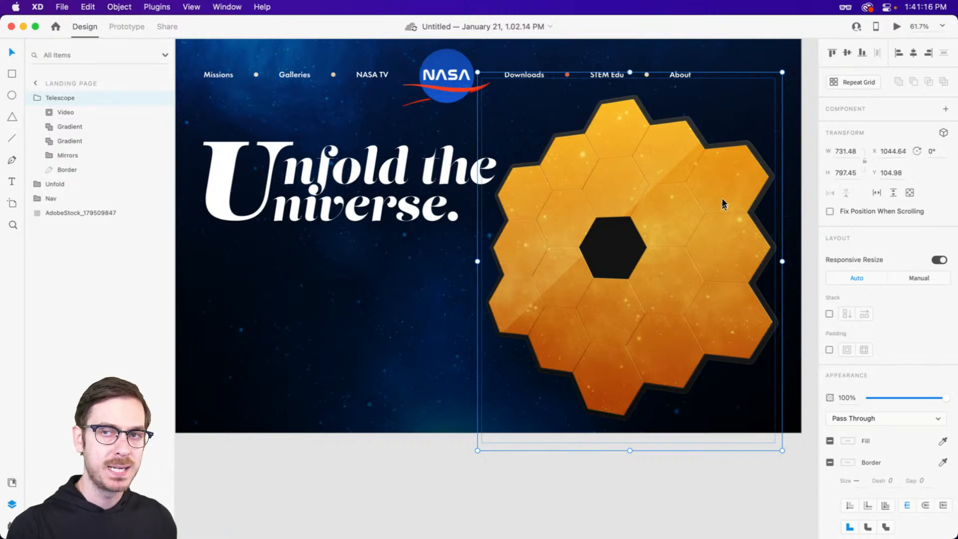
Nudge the Telescope group up to Y 94.98 and try a 3D Z depth of 0 on it.
{"action": "left_click_drag", "start_coordinate": [612, 188], "coordinate": [613, 185]}
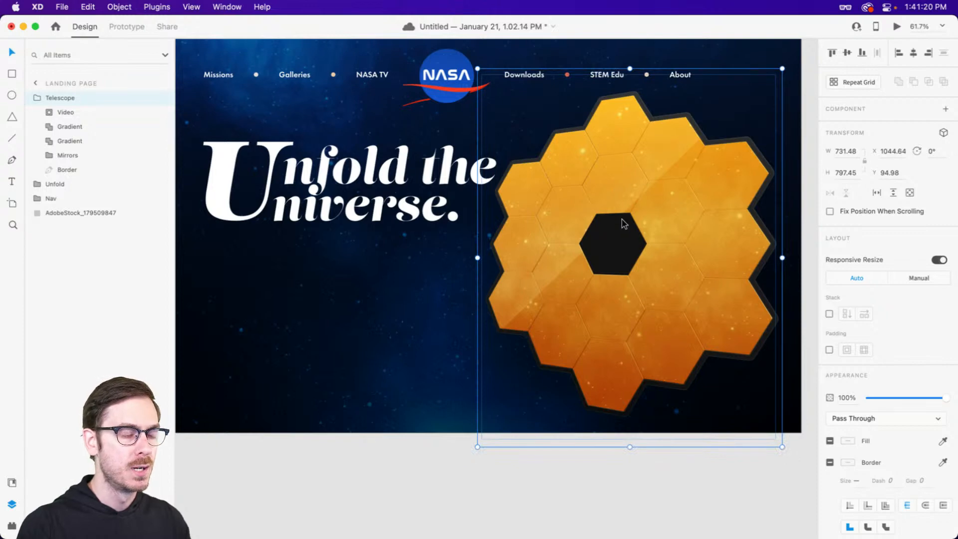
{"action": "key", "text": "super+t"}
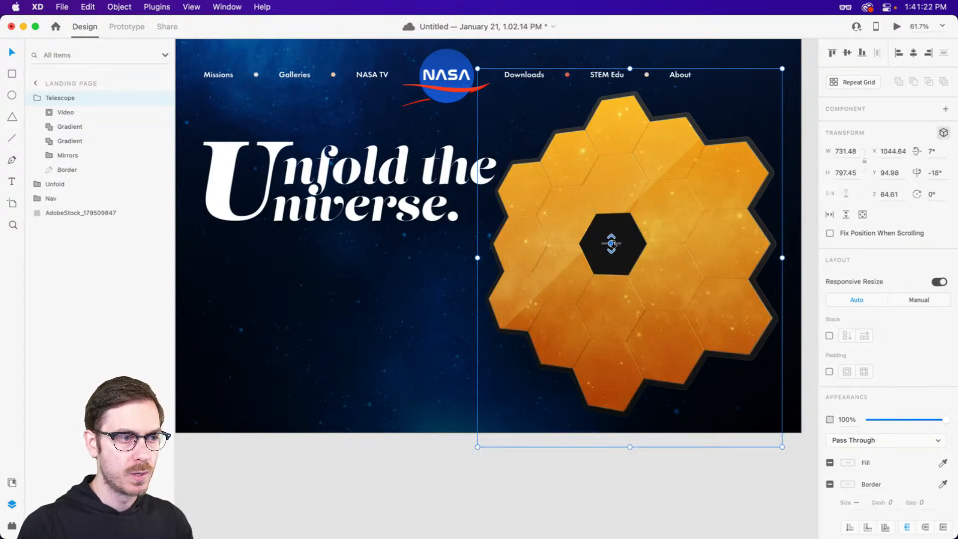
{"action": "left_click_drag", "start_coordinate": [894, 198], "coordinate": [832, 192]}
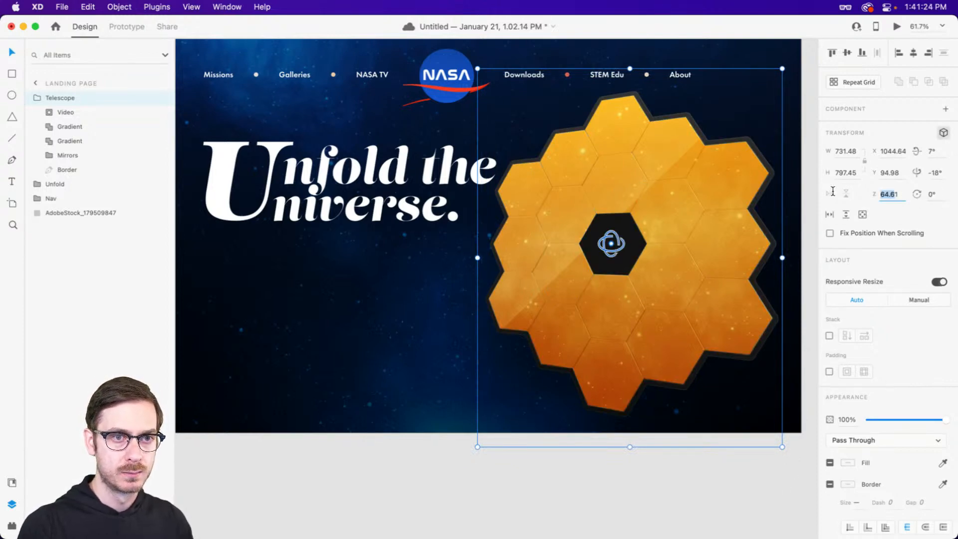
{"action": "key", "text": "super+a"}
{"action": "type", "text": "0"}
{"action": "key", "text": "Return"}
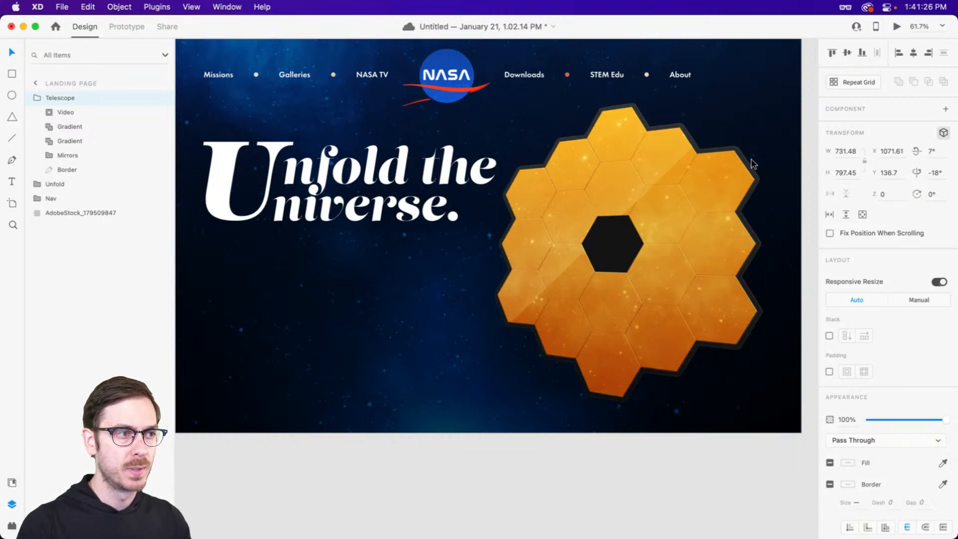
Try shifting the Telescope group around the artboard, and undo the moves and the depth change.
{"action": "left_click_drag", "start_coordinate": [609, 200], "coordinate": [570, 225]}
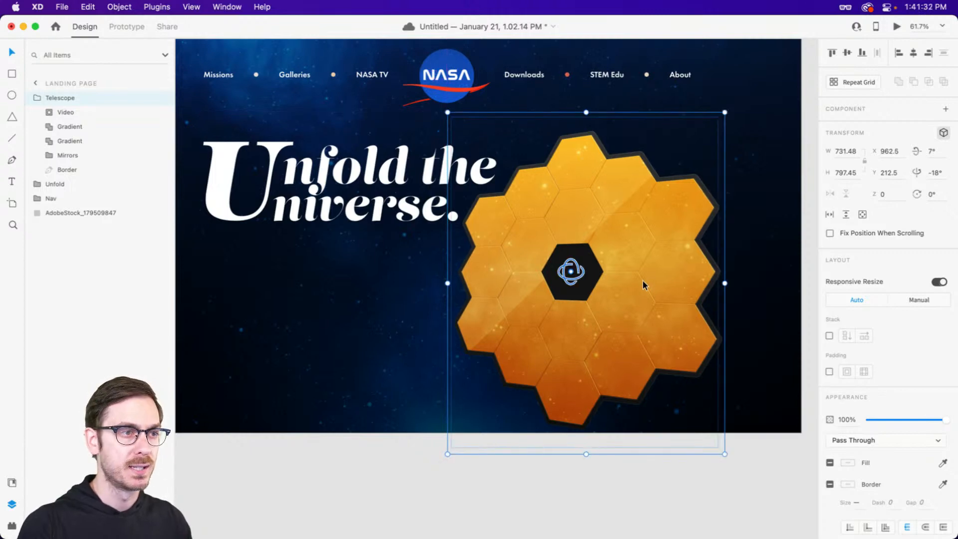
{"action": "left_click_drag", "start_coordinate": [643, 281], "coordinate": [660, 239]}
{"action": "key", "text": "super+z"}
{"action": "key", "text": "super+z"}
{"action": "key", "text": "super+z"}
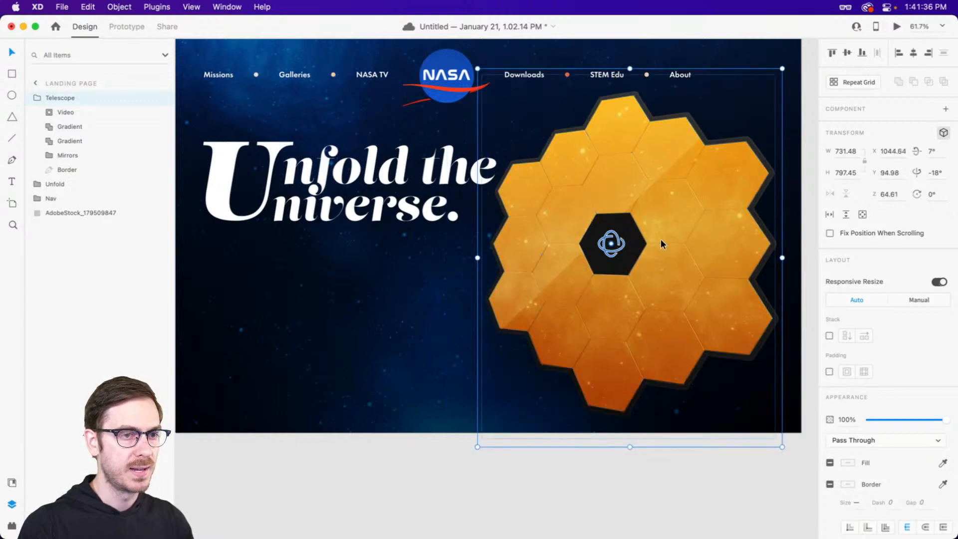
Turn off the 3D transform mode and move the Telescope group down to Y 104.98.
{"action": "scroll", "coordinate": [654, 238], "scroll_direction": "left", "scroll_amount": 3}
{"action": "scroll", "coordinate": [519, 222], "scroll_direction": "down", "scroll_amount": 3}
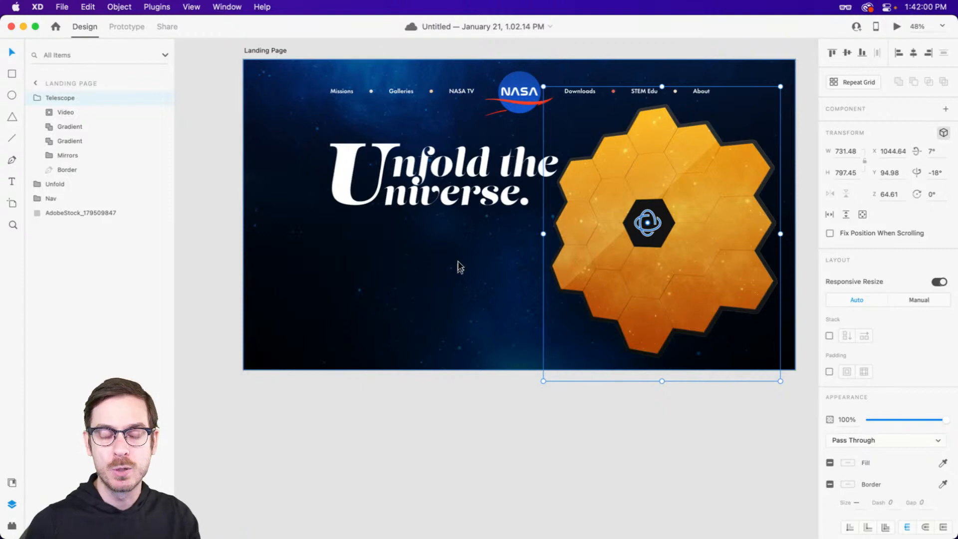
{"action": "key", "text": "super+t"}
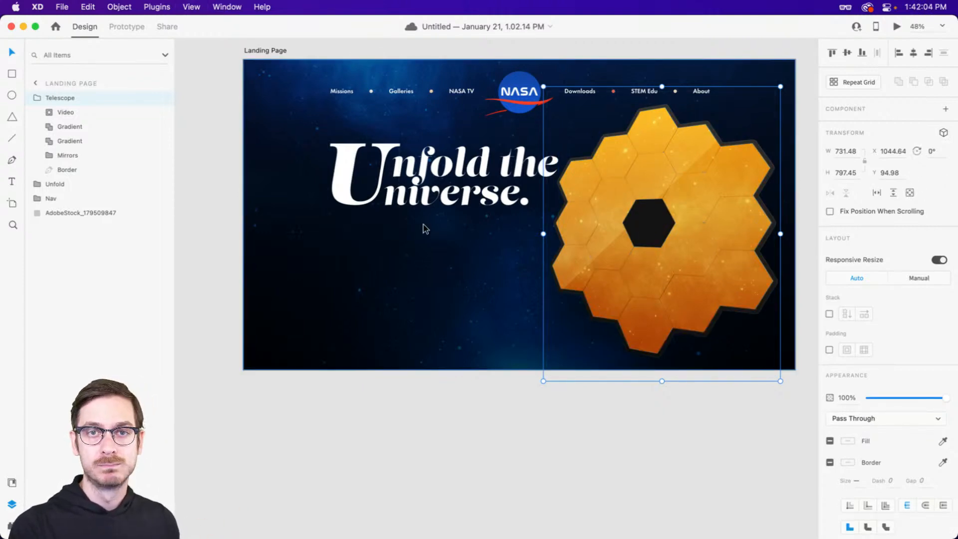
{"action": "scroll", "coordinate": [425, 229], "scroll_direction": "right", "scroll_amount": 3}
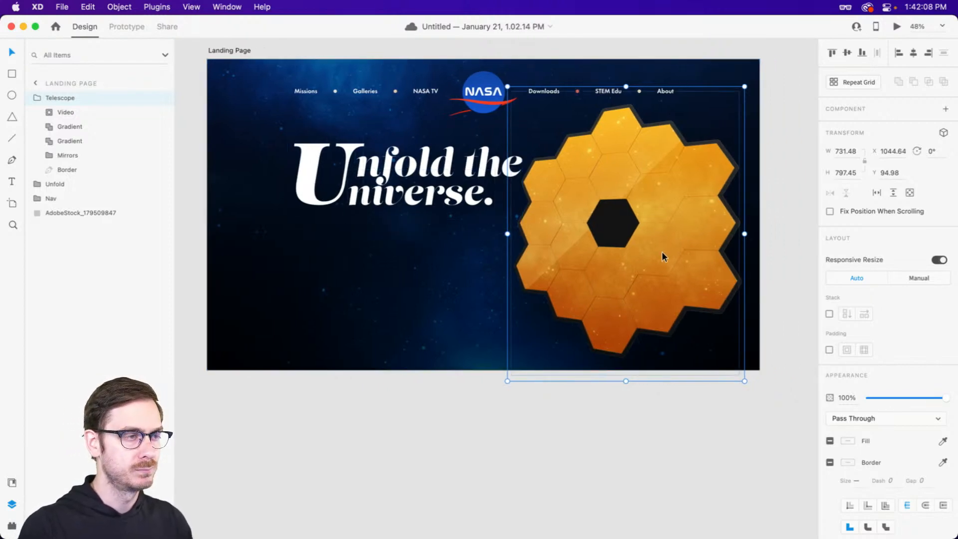
{"action": "key", "text": "shift+Down"}
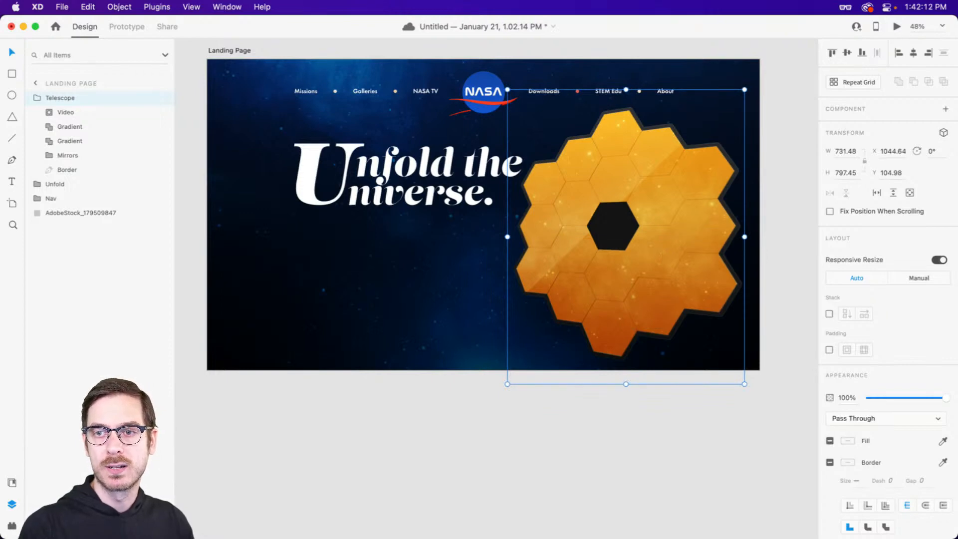
Add a text object reading "The James" inside the Unfold group, below the headline.
{"action": "key", "text": "super+Tab"}
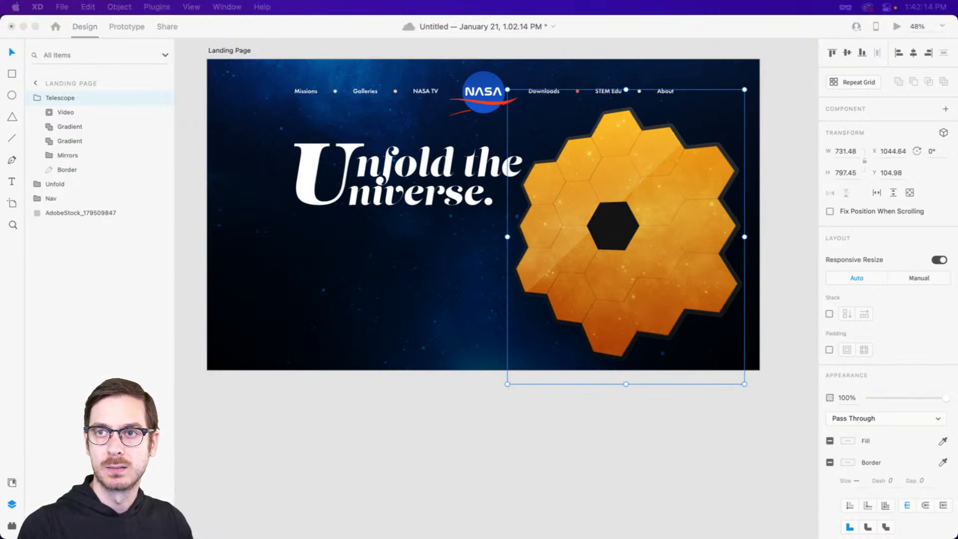
{"action": "left_click", "coordinate": [307, 238]}
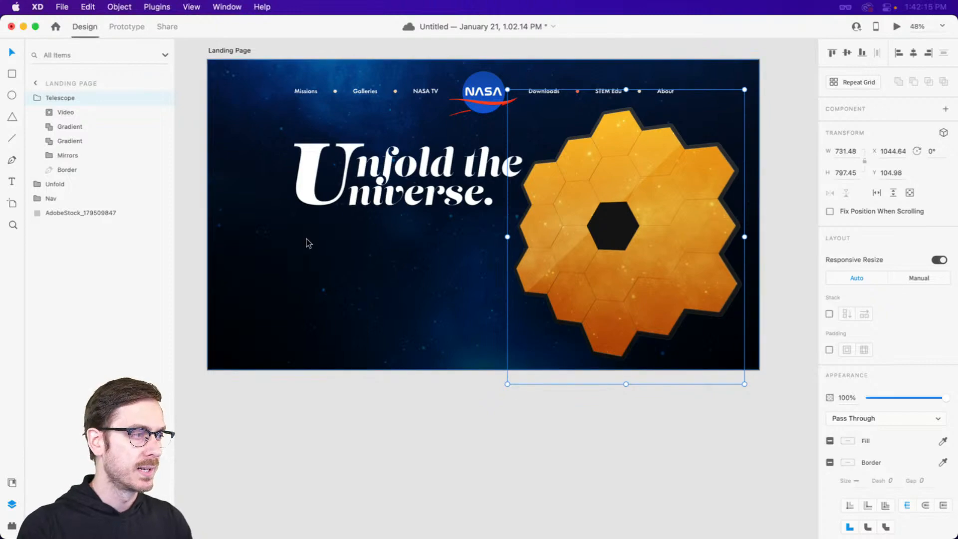
{"action": "scroll", "coordinate": [313, 209], "scroll_direction": "up", "scroll_amount": 5}
{"action": "left_click", "coordinate": [314, 214]}
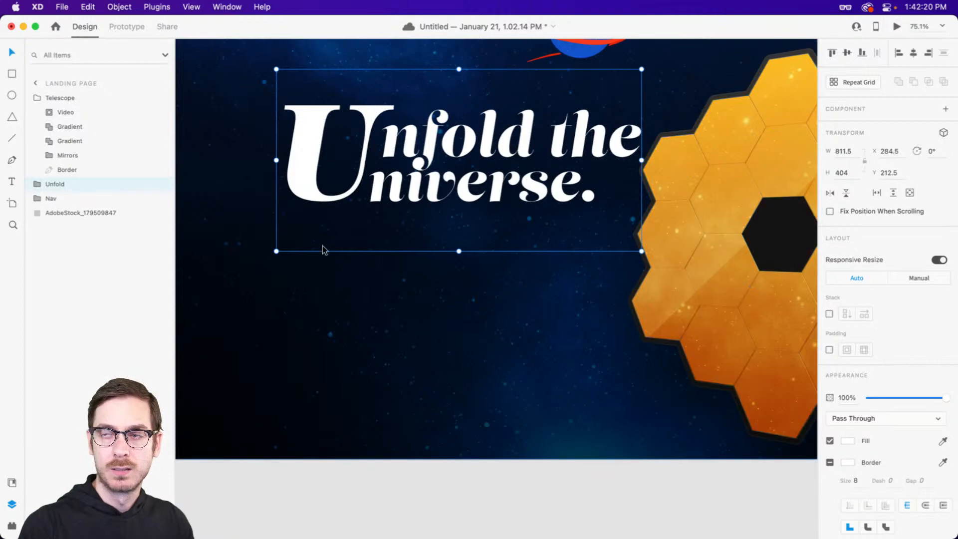
{"action": "double_click", "coordinate": [294, 248]}
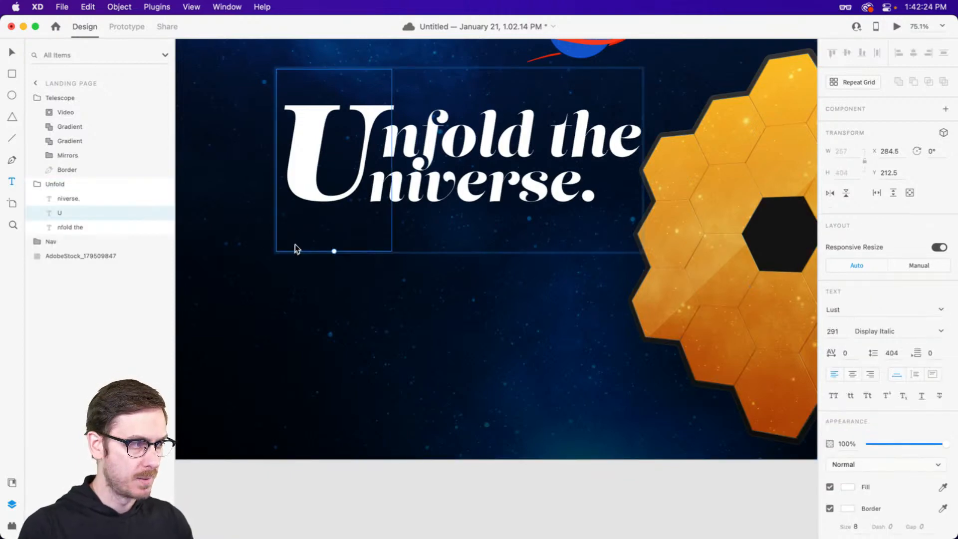
{"action": "key", "text": "e"}
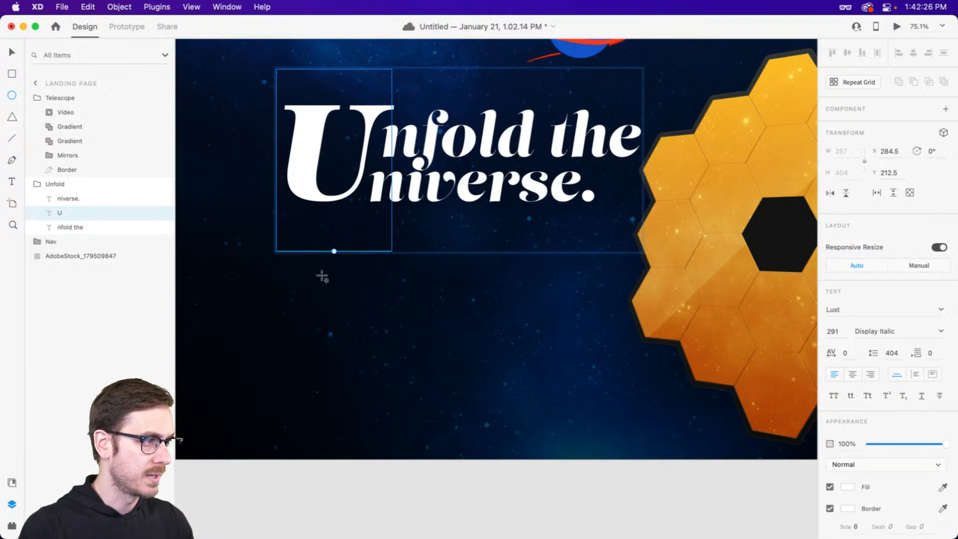
{"action": "key", "text": "t"}
{"action": "left_click", "coordinate": [311, 287]}
{"action": "type", "text": "The James"}
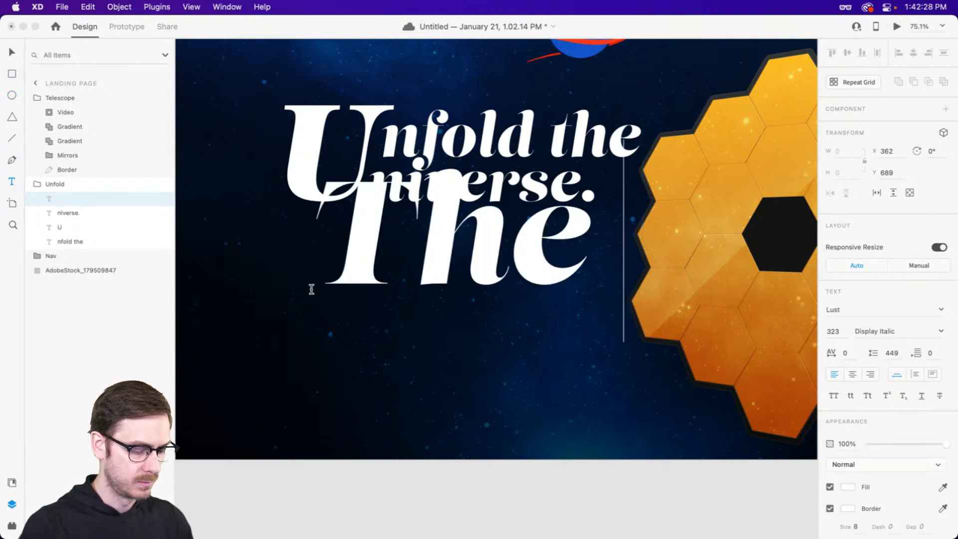
{"action": "key", "text": "Escape"}
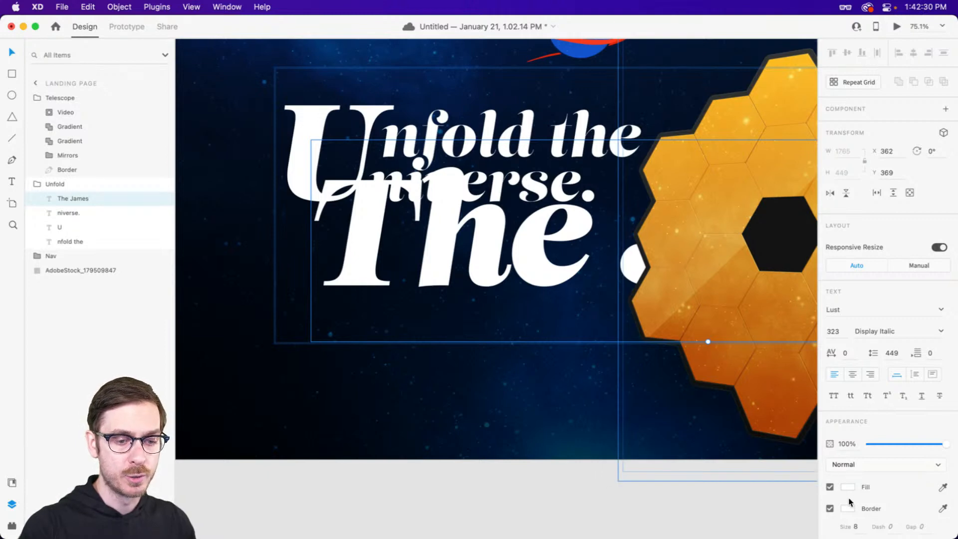
Remove the border from the "The James" text, shrink it, and move it below the headline.
{"action": "left_click", "coordinate": [830, 508]}
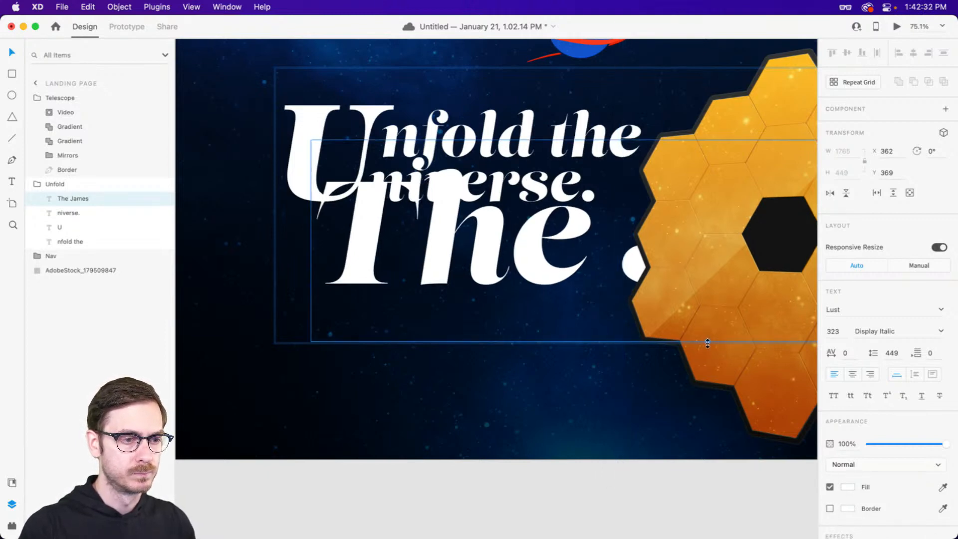
{"action": "left_click_drag", "start_coordinate": [708, 341], "coordinate": [698, 196]}
{"action": "left_click_drag", "start_coordinate": [628, 174], "coordinate": [303, 271]}
Set the "The James" text size to 32 and place it under the large U at X 307, Y 577.
{"action": "left_click_drag", "start_coordinate": [385, 297], "coordinate": [385, 271]}
{"action": "type", "text": "32"}
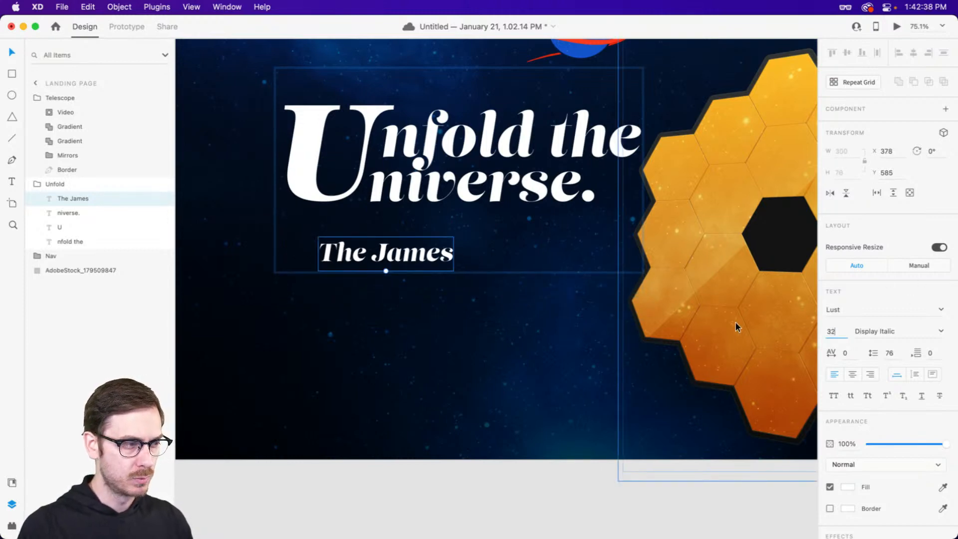
{"action": "key", "text": "Return"}
{"action": "left_click_drag", "start_coordinate": [363, 259], "coordinate": [331, 245]}
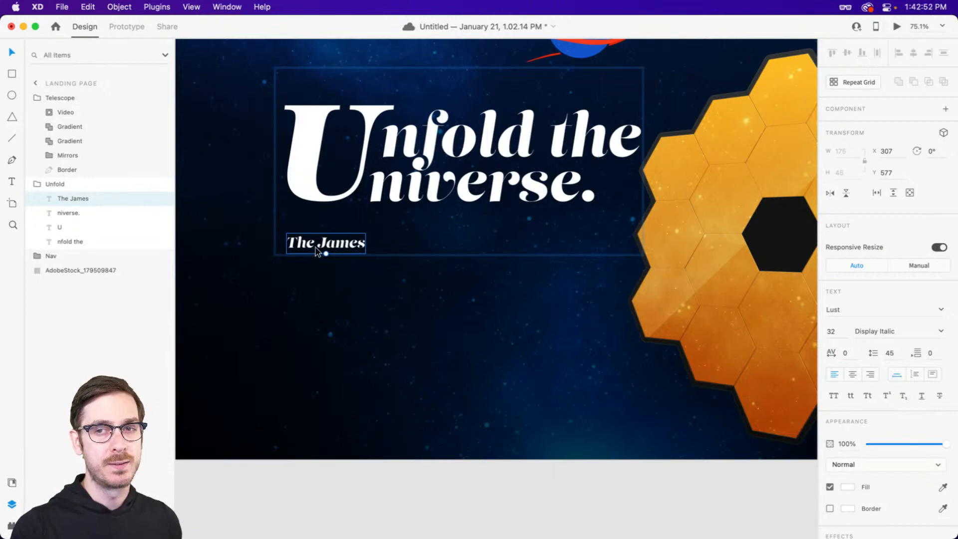
Set the "The James" text in the Condor font with the Regular style.
{"action": "left_click", "coordinate": [875, 313]}
{"action": "type", "text": "Co"}
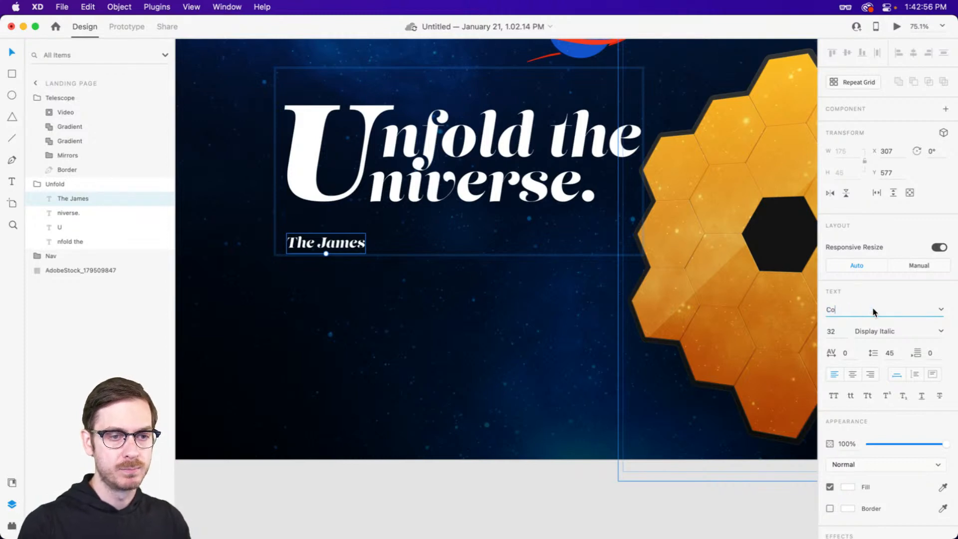
{"action": "type", "text": "ndor"}
{"action": "key", "text": "Return"}
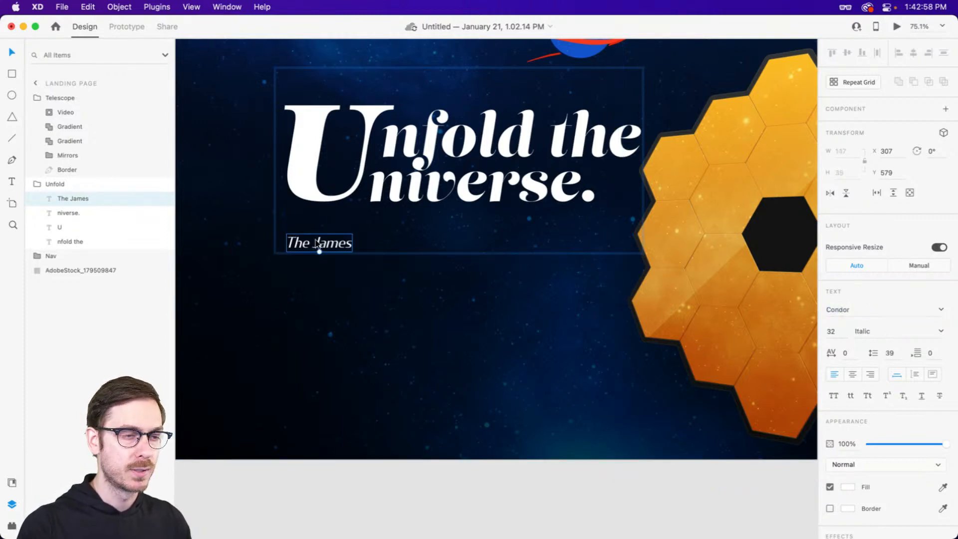
{"action": "left_click", "coordinate": [940, 333]}
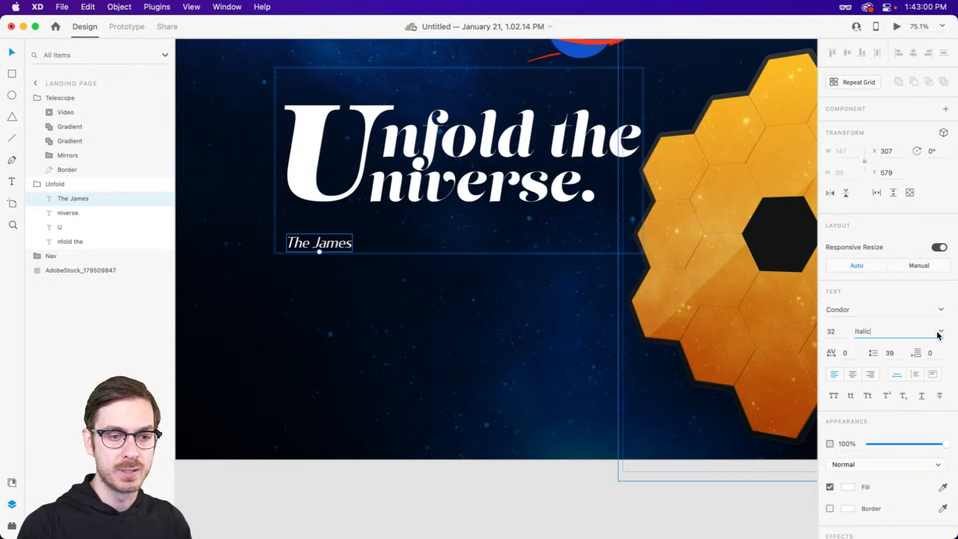
{"action": "left_click", "coordinate": [869, 420]}
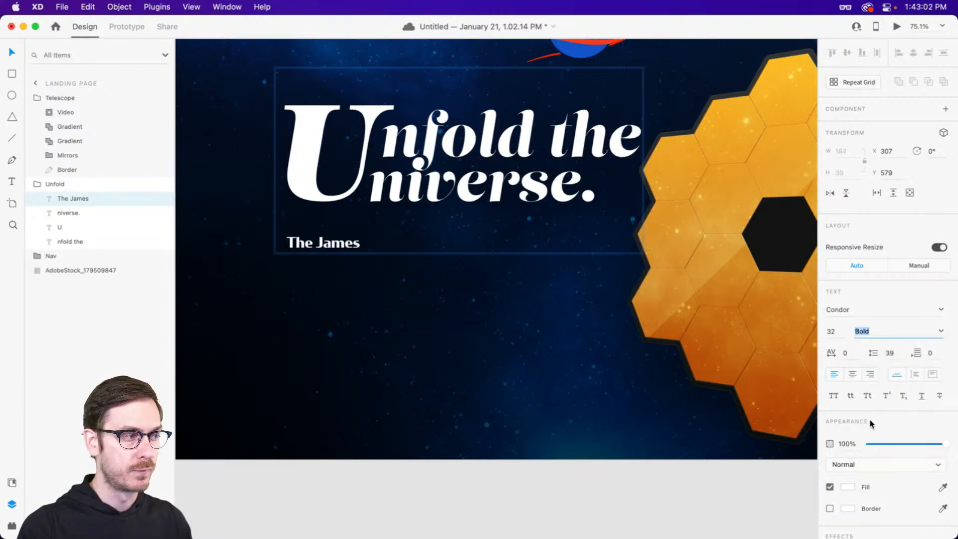
{"action": "left_click", "coordinate": [941, 332]}
{"action": "left_click", "coordinate": [873, 345]}
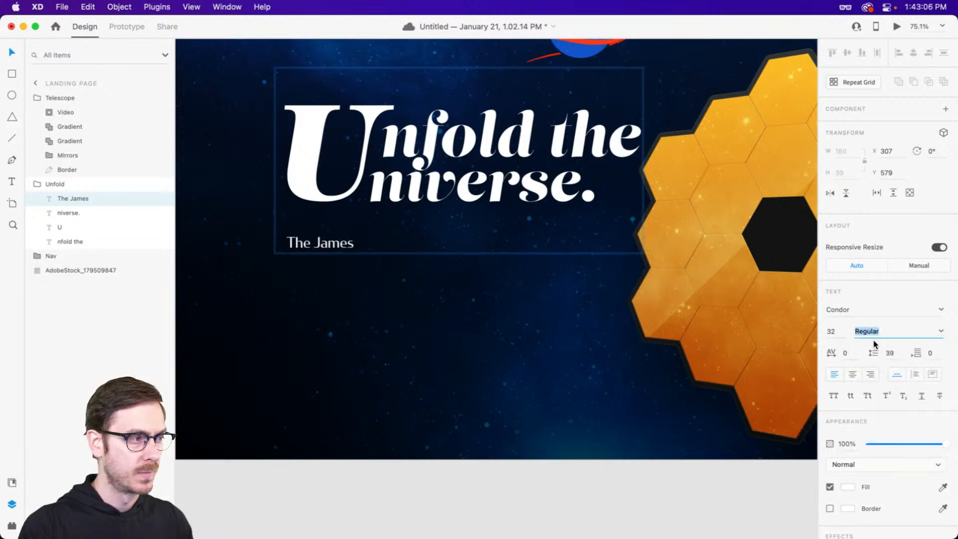
Complete the subheading to read "The James Webb Space Telescope has been fully deployed!".
{"action": "double_click", "coordinate": [346, 248]}
{"action": "key", "text": "Right"}
{"action": "type", "text": "Webb Sp"}
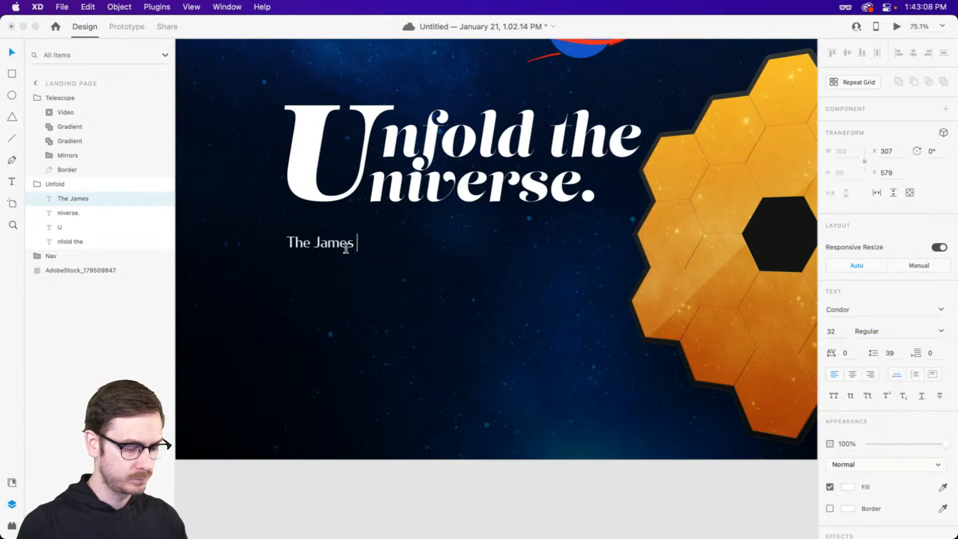
{"action": "type", "text": "ace "}
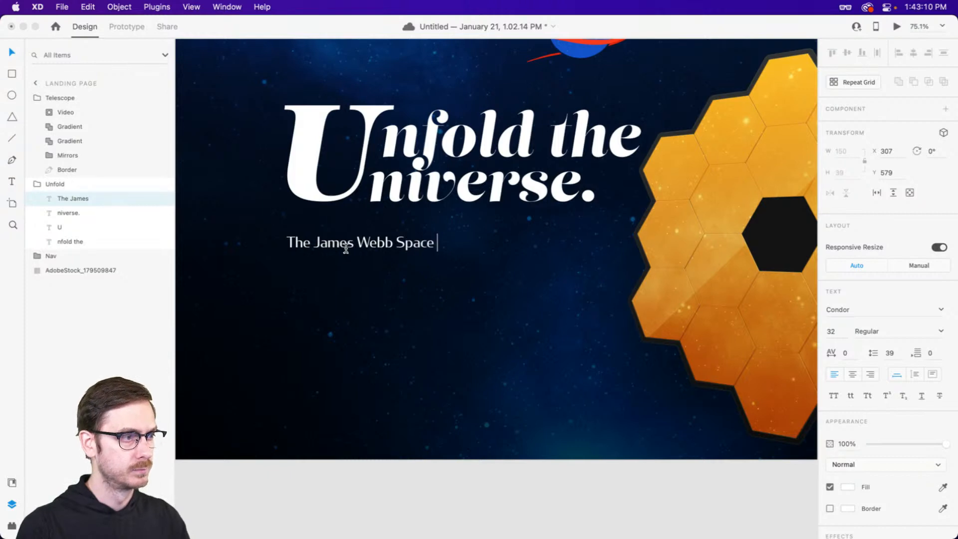
{"action": "type", "text": "Telescope has been"}
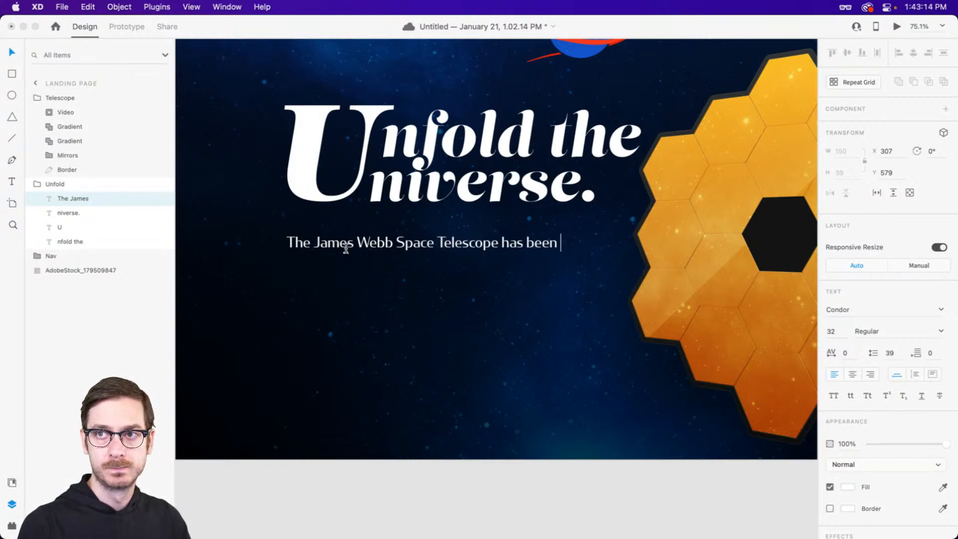
{"action": "type", "text": " fully d"}
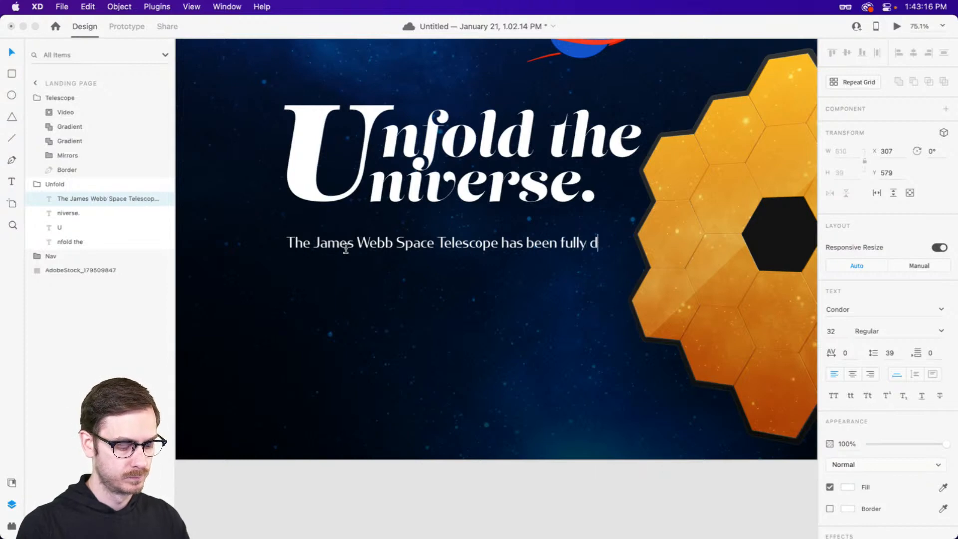
{"action": "type", "text": "eplaye"}
{"action": "key", "text": "BackSpace"}
{"action": "key", "text": "BackSpace"}
{"action": "key", "text": "BackSpace"}
{"action": "type", "text": "oyed!"}
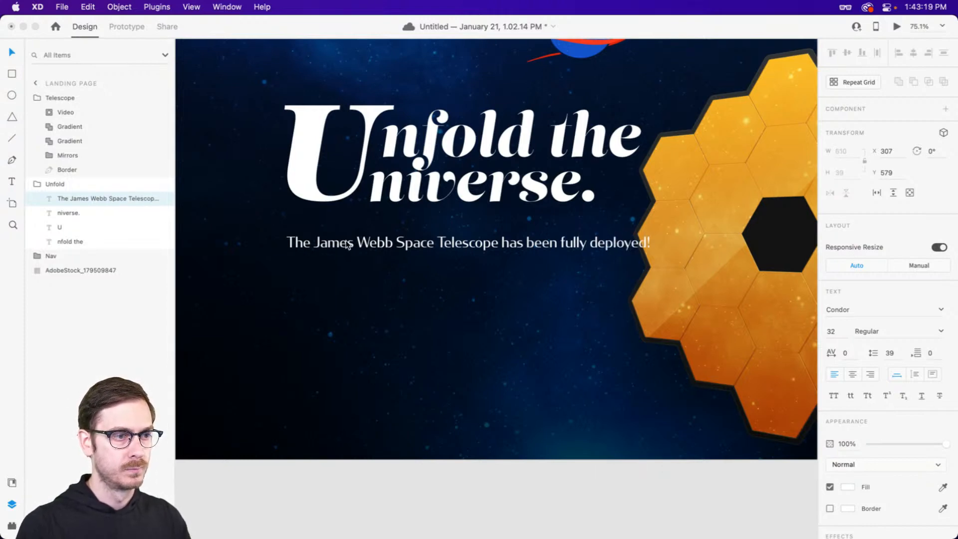
{"action": "key", "text": "Escape"}
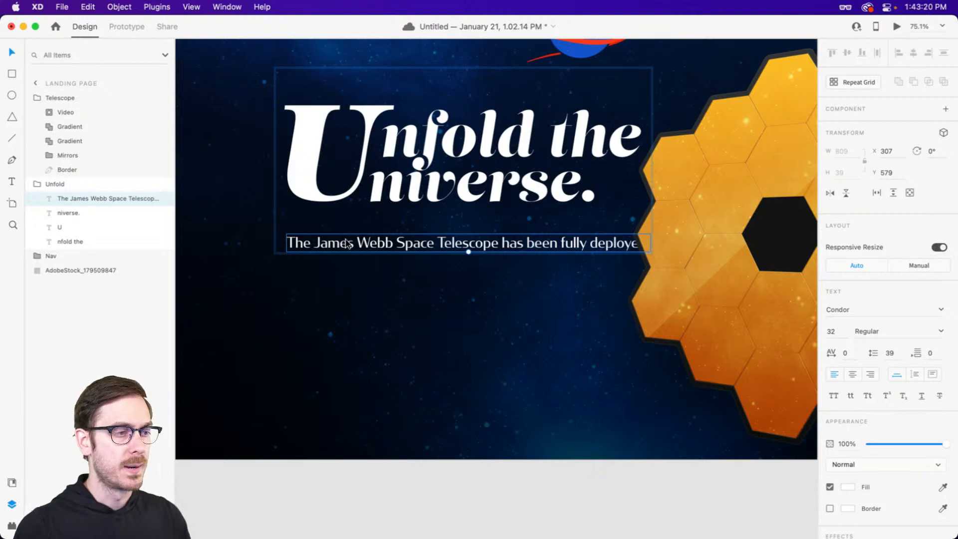
Move the subheading up to Y 556 and wrap it onto two lines as an auto-height text box 605 wide.
{"action": "left_click_drag", "start_coordinate": [417, 240], "coordinate": [415, 228]}
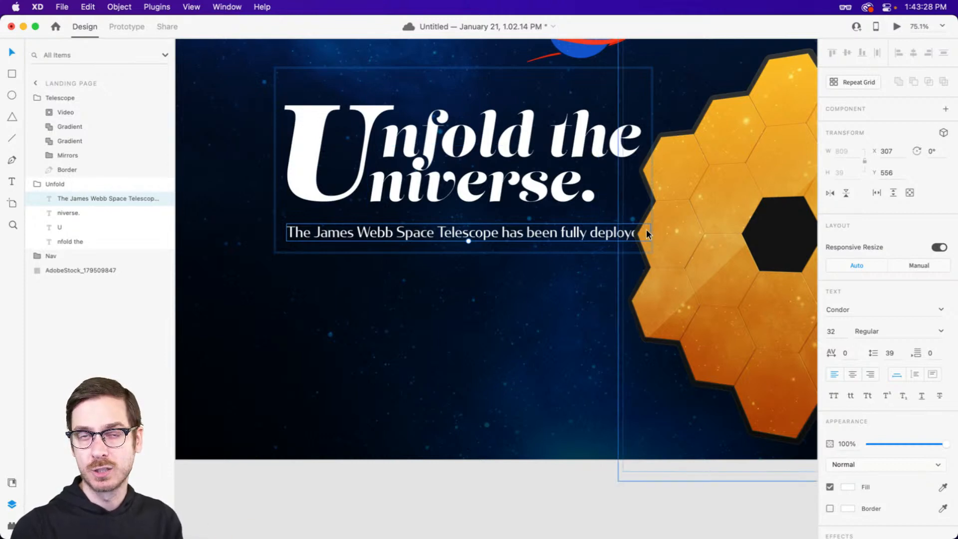
{"action": "left_click", "coordinate": [915, 372]}
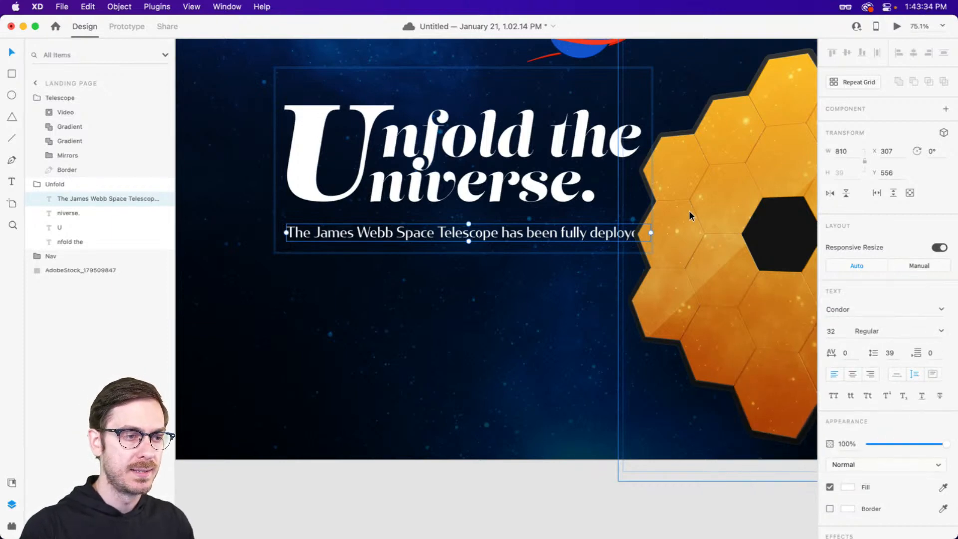
{"action": "left_click_drag", "start_coordinate": [651, 233], "coordinate": [560, 235]}
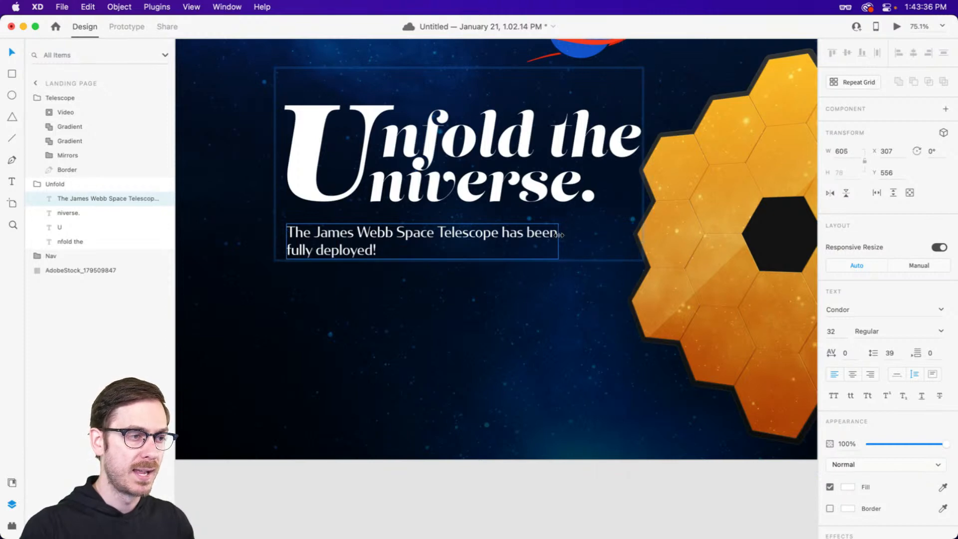
Set the words "fully deployed!" in the subheading to the Bold weight.
{"action": "double_click", "coordinate": [353, 251]}
{"action": "left_click", "coordinate": [382, 254]}
{"action": "left_click_drag", "start_coordinate": [382, 254], "coordinate": [274, 250]}
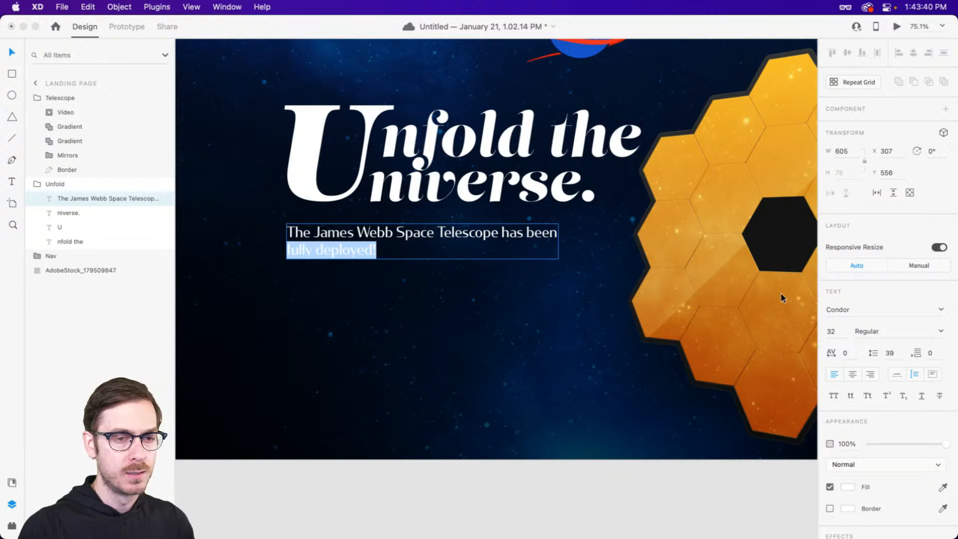
{"action": "left_click", "coordinate": [942, 331]}
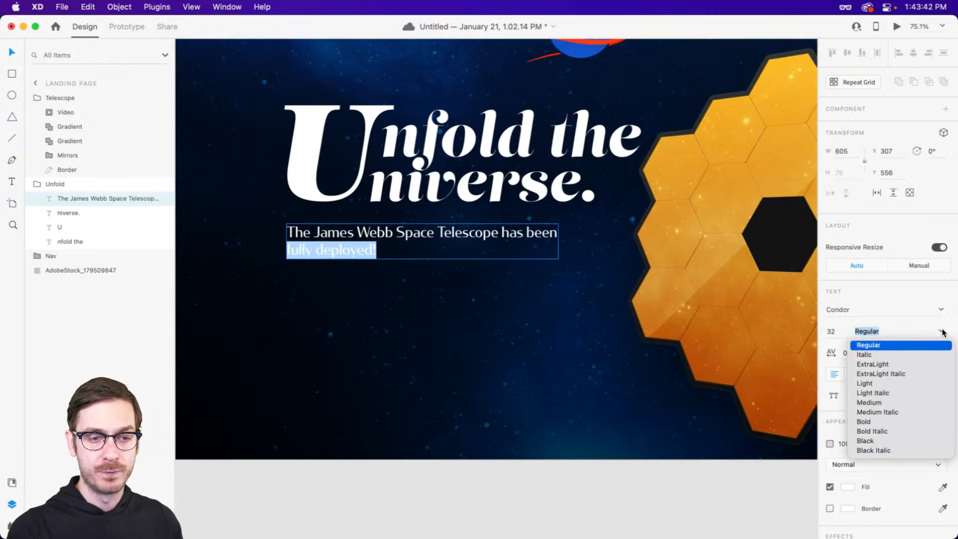
{"action": "left_click", "coordinate": [871, 422]}
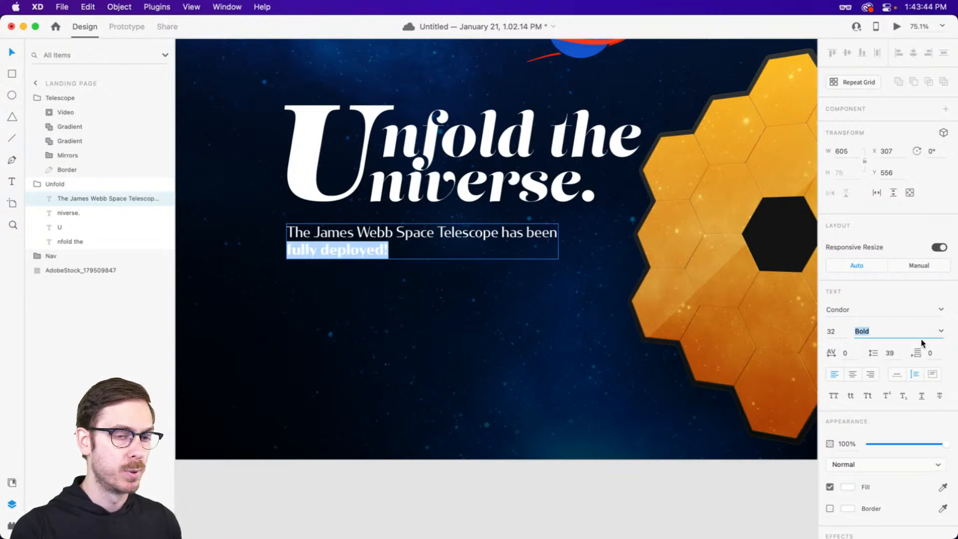
Try the Black weight on "fully deployed!" and return it to Bold.
{"action": "left_click", "coordinate": [942, 331]}
{"action": "left_click", "coordinate": [870, 442]}
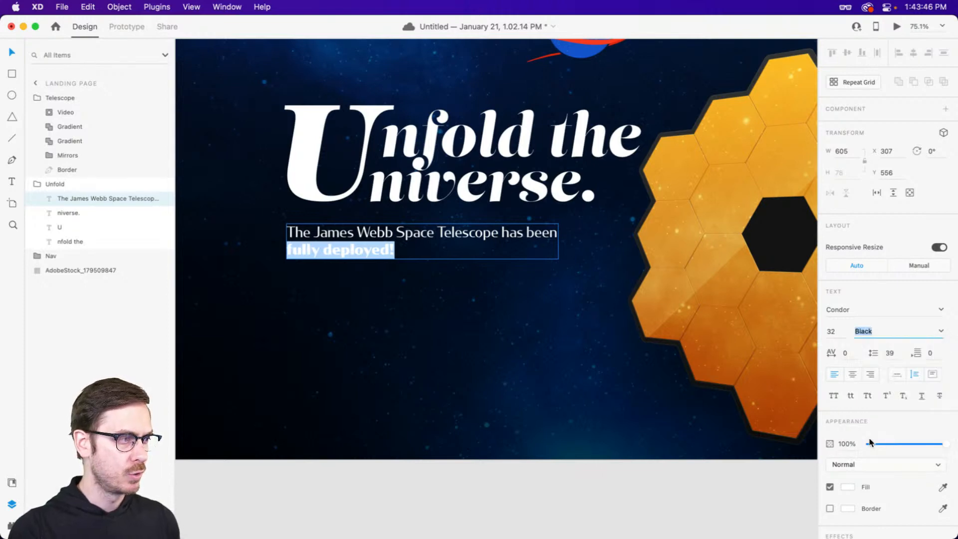
{"action": "left_click", "coordinate": [943, 330]}
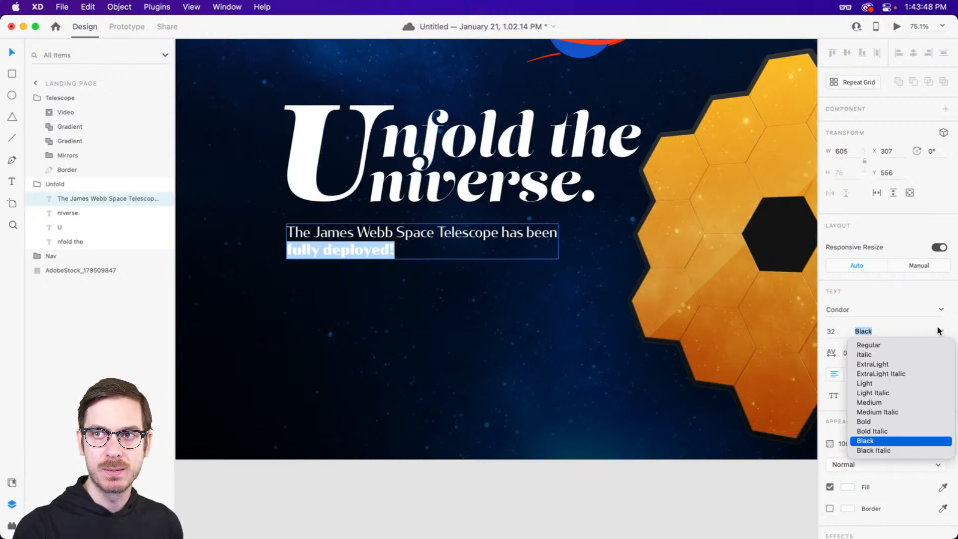
{"action": "left_click", "coordinate": [867, 424]}
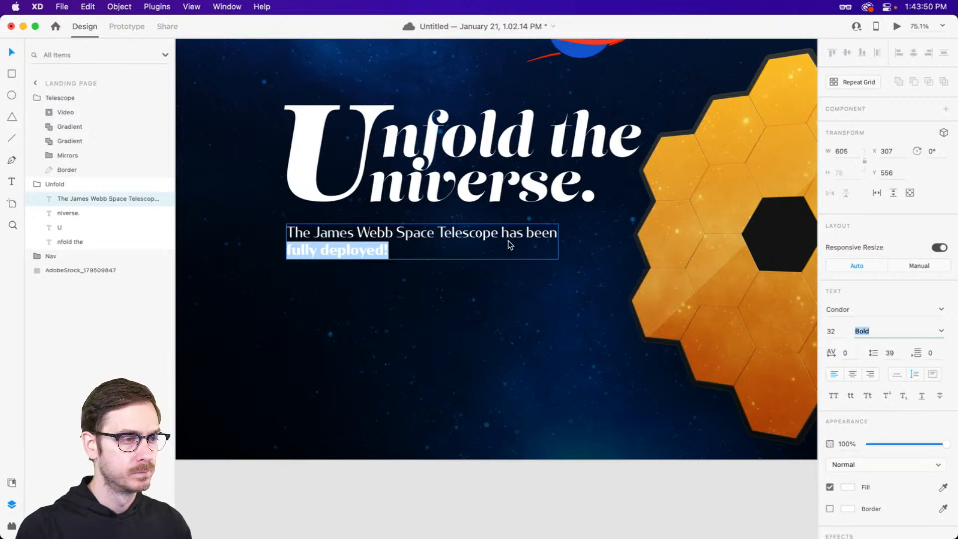
Set "The James Webb Space Telescope has been" to the Medium weight and widen the subheading's text box to 626.
{"action": "left_click_drag", "start_coordinate": [557, 232], "coordinate": [275, 231]}
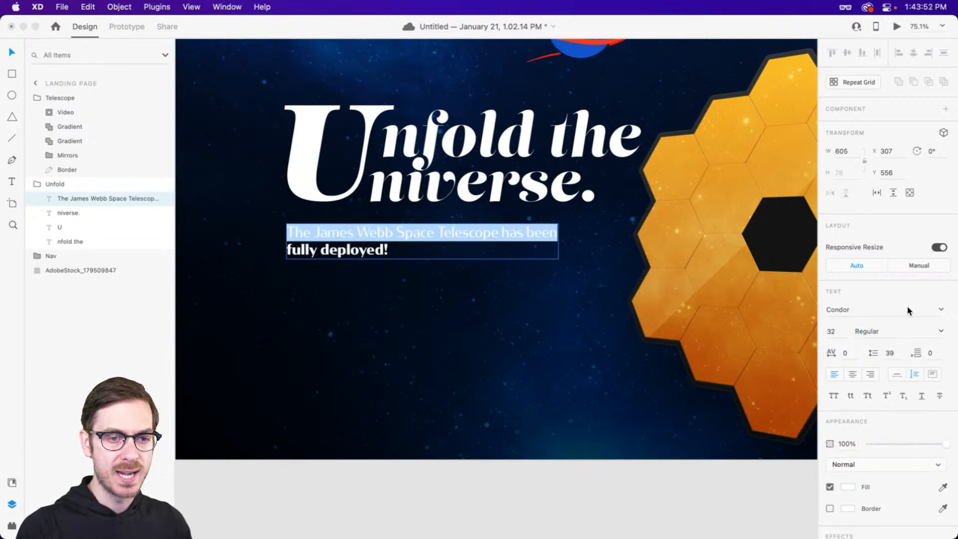
{"action": "left_click", "coordinate": [940, 331]}
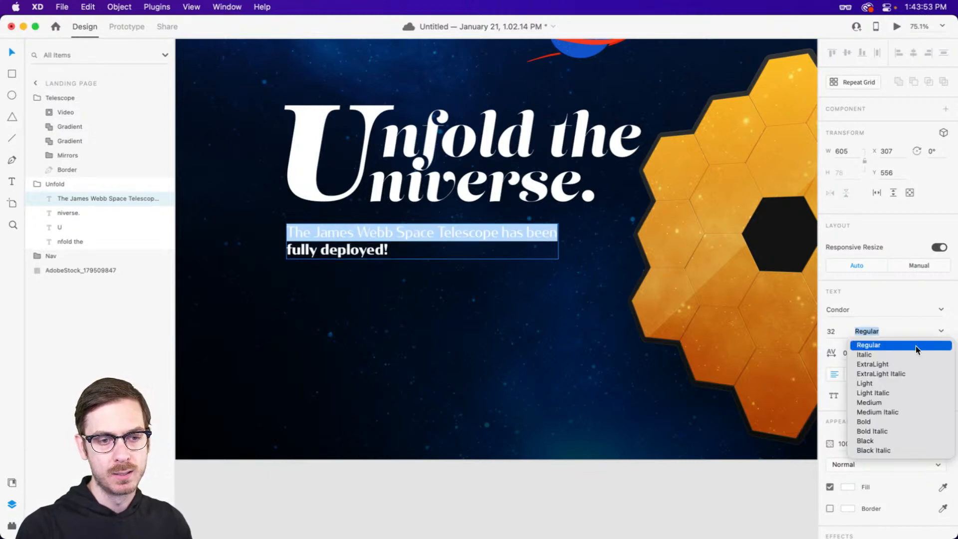
{"action": "left_click", "coordinate": [871, 402]}
{"action": "key", "text": "Escape"}
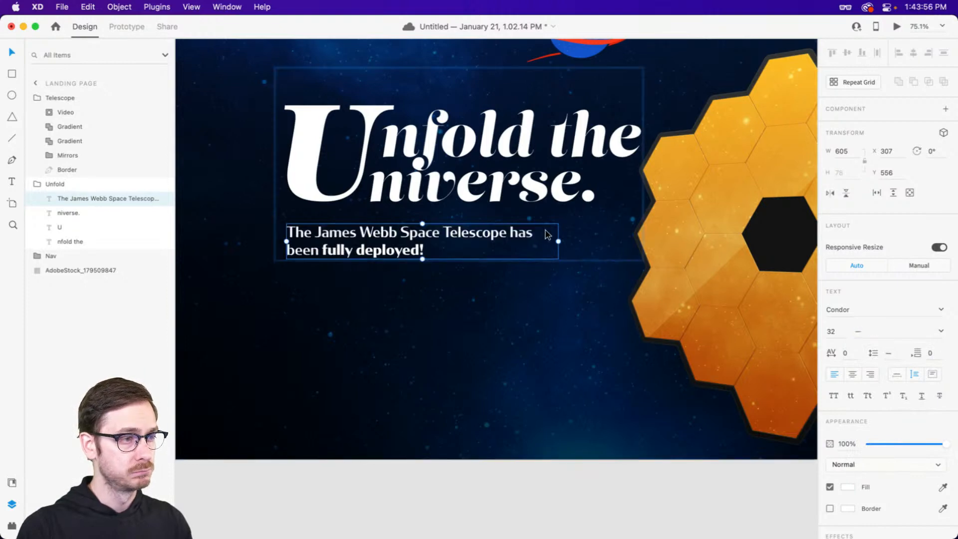
{"action": "left_click_drag", "start_coordinate": [559, 242], "coordinate": [569, 243]}
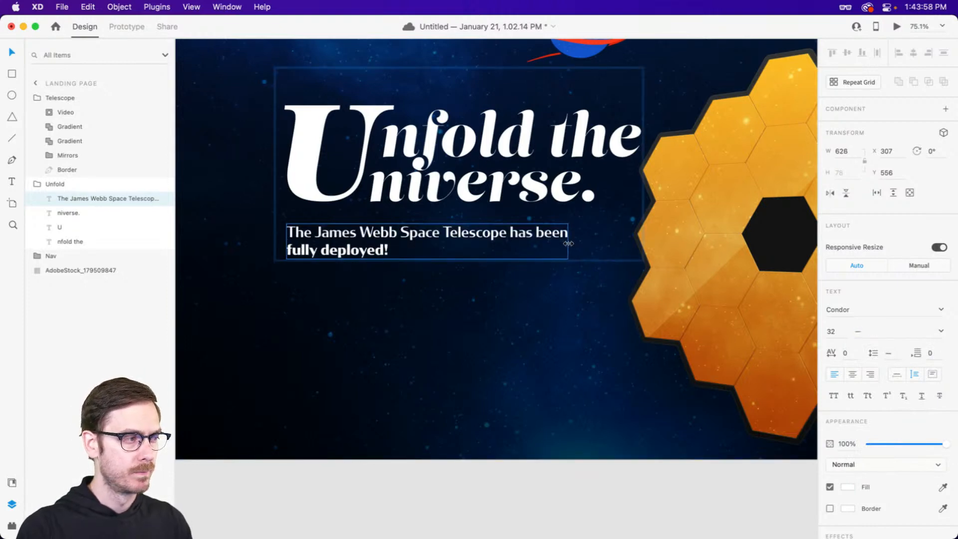
Set the subheading's line spacing to 48 and move it up to Y 530, closer to the headline.
{"action": "left_click", "coordinate": [893, 355]}
{"action": "type", "text": "40"}
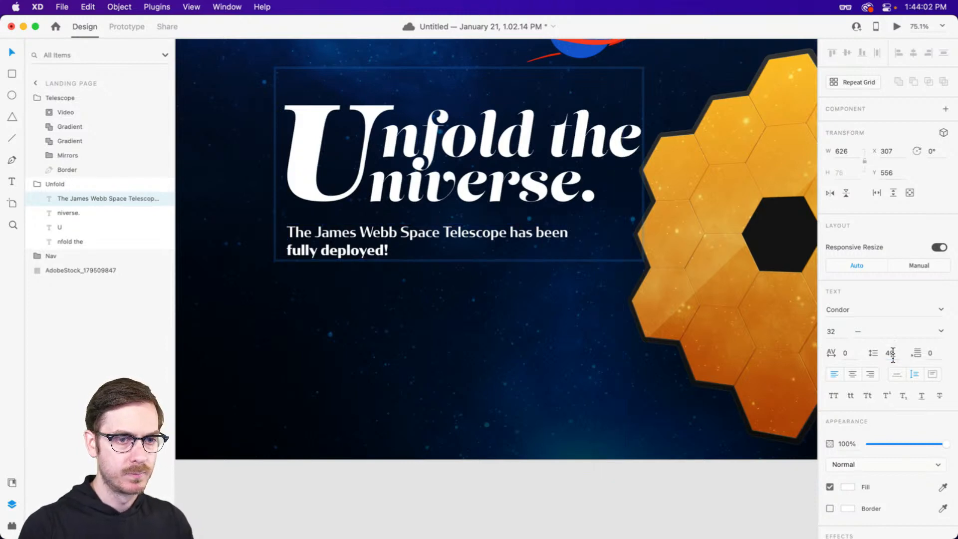
{"action": "left_click", "coordinate": [892, 356]}
{"action": "key", "text": "shift+Up"}
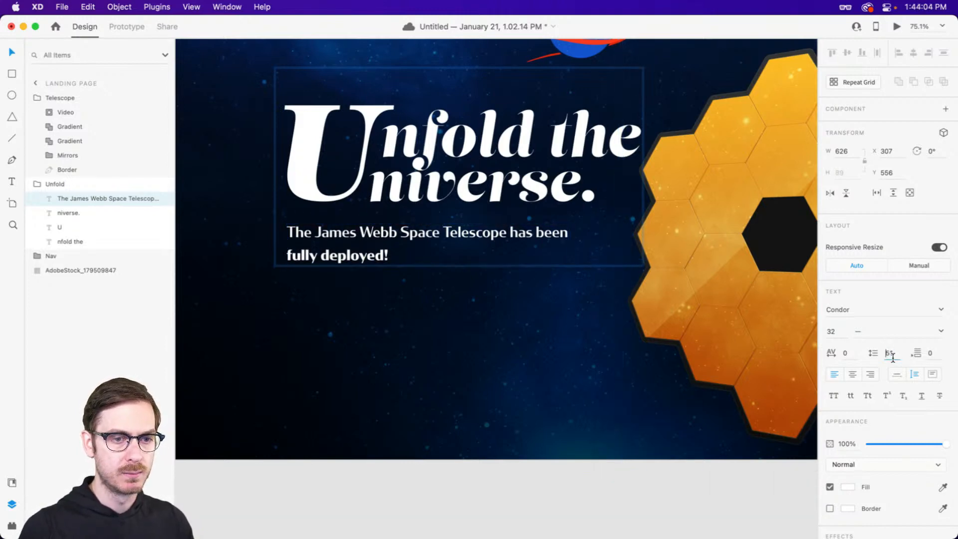
{"action": "key", "text": "Down"}
{"action": "key", "text": "Down"}
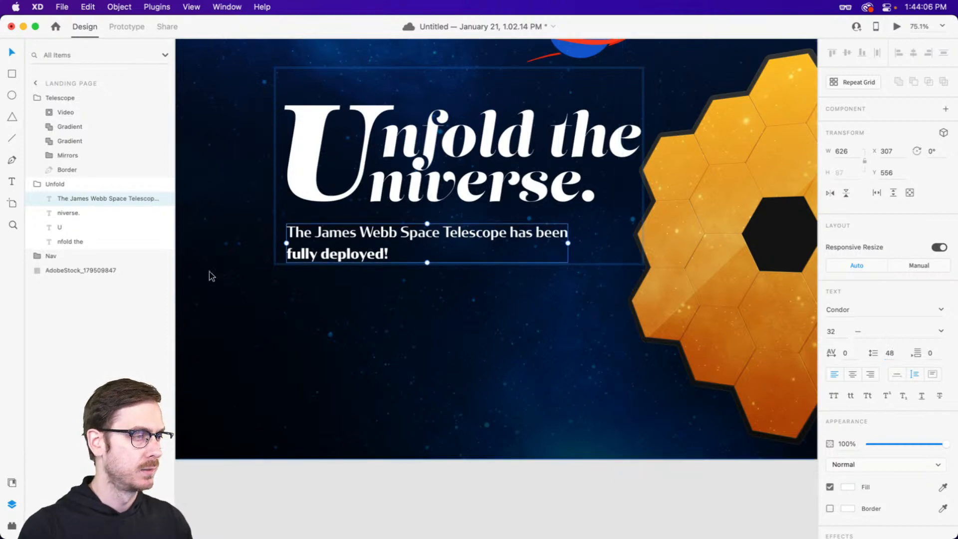
{"action": "left_click_drag", "start_coordinate": [311, 235], "coordinate": [310, 224]}
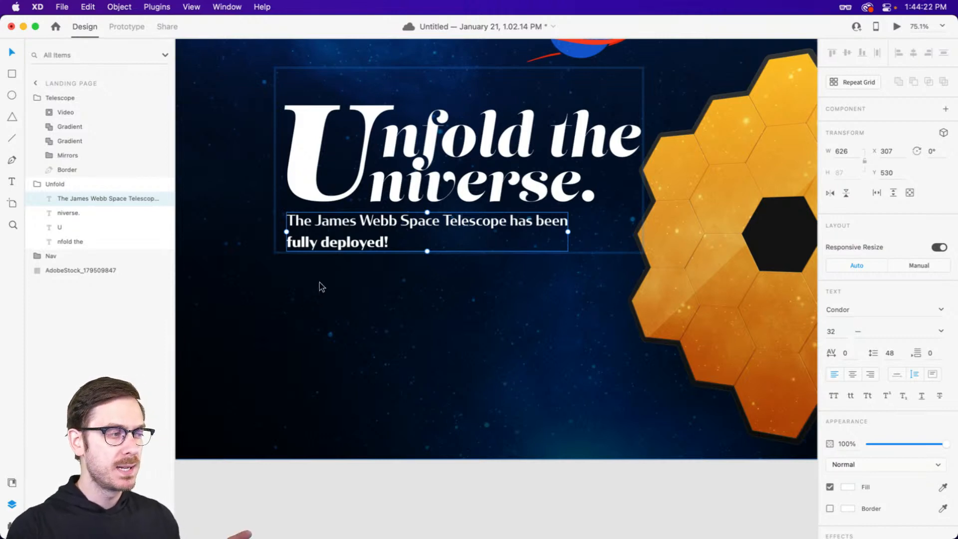
Draw a rectangle about 667 by 372 below the subheading, starting at the headline's left edge at X 303, Y 631.
{"action": "scroll", "coordinate": [340, 285], "scroll_direction": "down", "scroll_amount": 1}
{"action": "scroll", "coordinate": [343, 284], "scroll_direction": "down", "scroll_amount": 1}
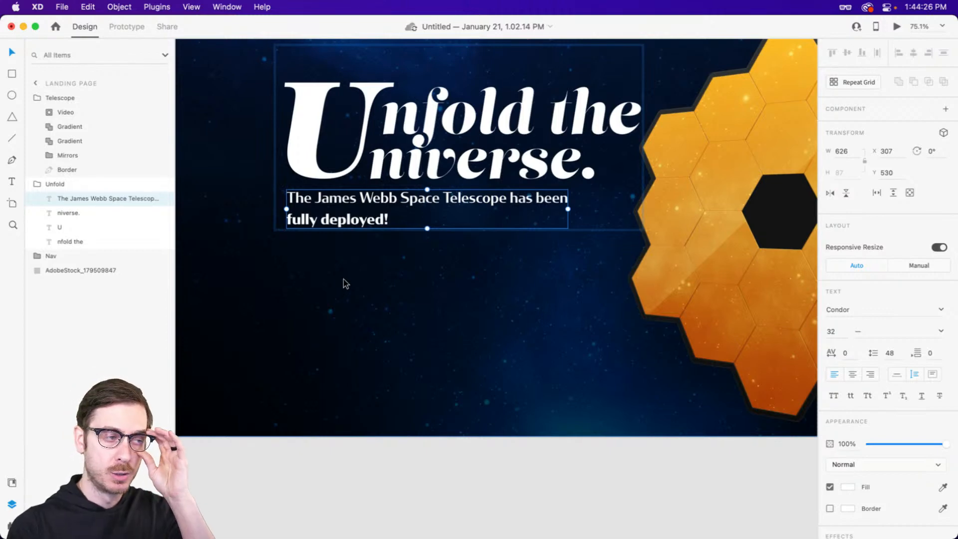
{"action": "left_click", "coordinate": [342, 281]}
{"action": "key", "text": "r"}
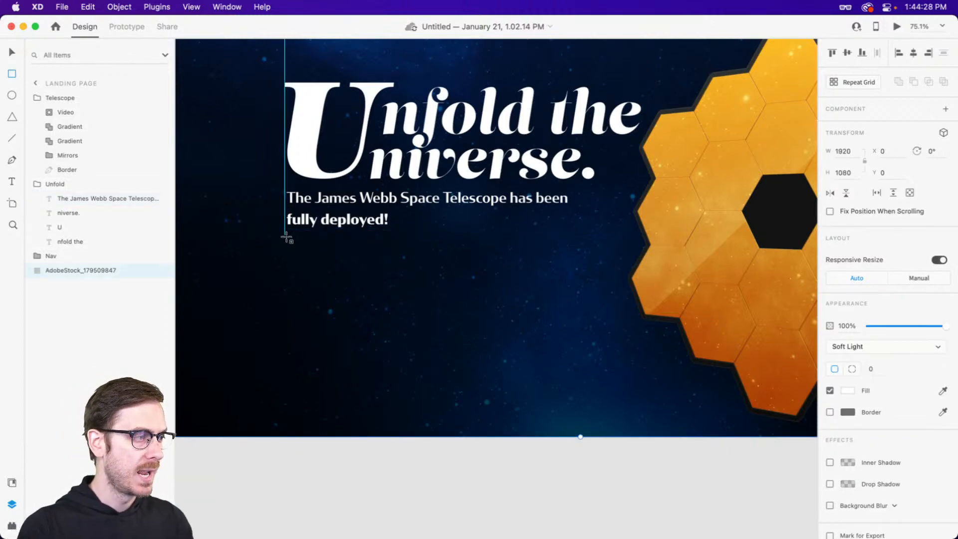
{"action": "mouse_move", "coordinate": [286, 236]}
{"action": "left_mouse_down"}
{"action": "mouse_move", "coordinate": [550, 332]}
{"action": "mouse_move", "coordinate": [542, 358]}
{"action": "mouse_move", "coordinate": [564, 365]}
{"action": "mouse_move", "coordinate": [585, 402]}
{"action": "left_mouse_up"}
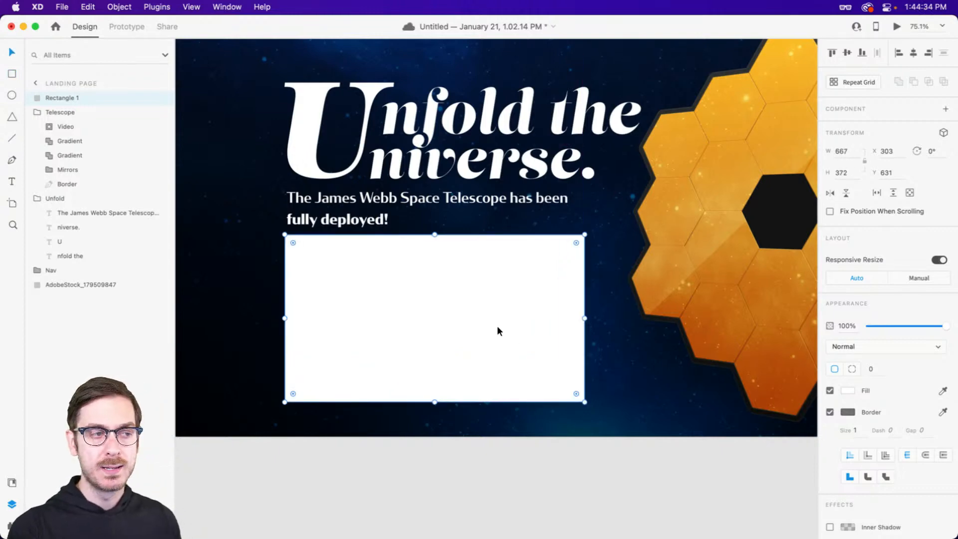
Set the rectangle's size to 1280 wide by 720 high.
{"action": "left_click", "coordinate": [851, 158]}
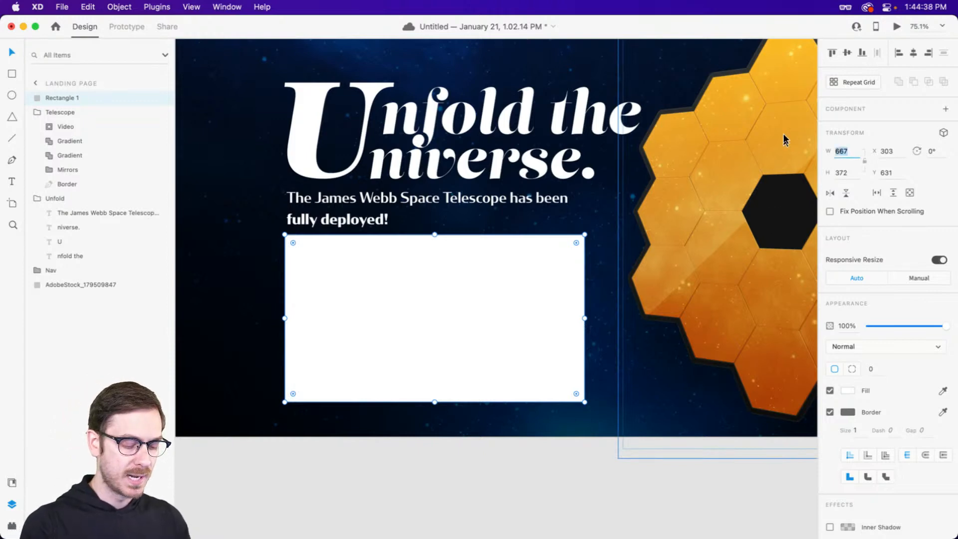
{"action": "type", "text": "12890"}
{"action": "key", "text": "BackSpace"}
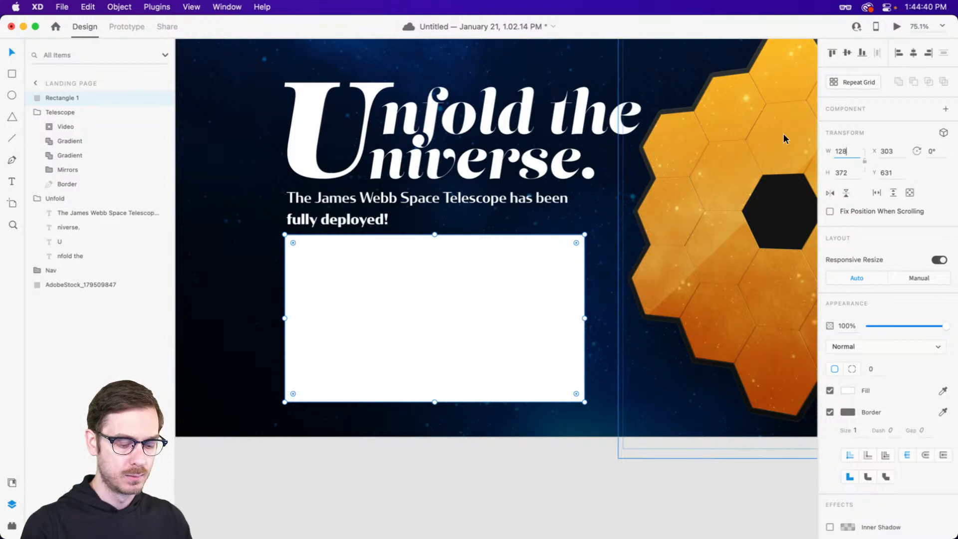
{"action": "type", "text": "0"}
{"action": "key", "text": "Tab"}
{"action": "type", "text": "720"}
{"action": "key", "text": "Return"}
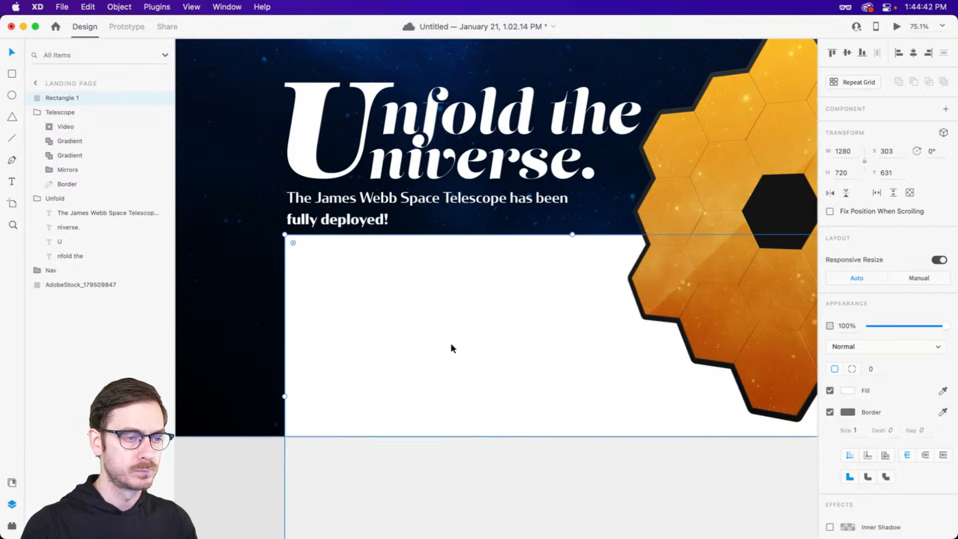
Scale the rectangle down proportionally to 684 by 385, keeping its upper-left corner beneath the subheading.
{"action": "key", "text": "super+0"}
{"action": "left_click_drag", "start_coordinate": [709, 464], "coordinate": [581, 379]}
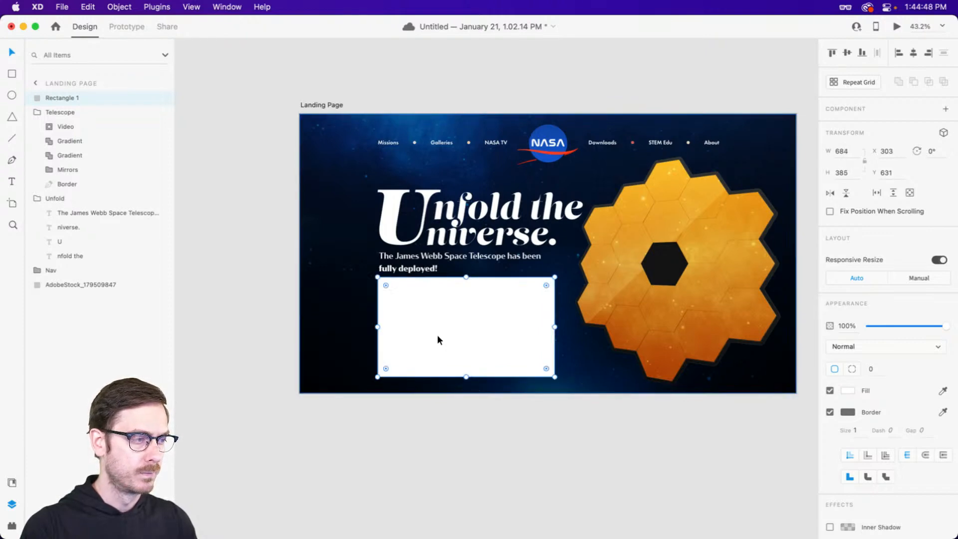
{"action": "key", "text": "super+3"}
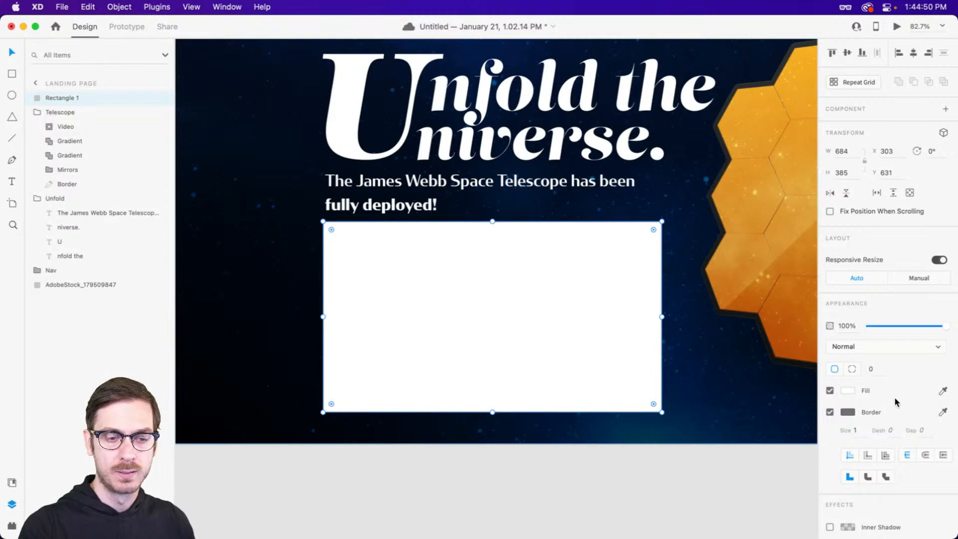
Round the rectangle's corners to a radius of 8 and remove its border.
{"action": "left_click", "coordinate": [878, 369]}
{"action": "type", "text": "2"}
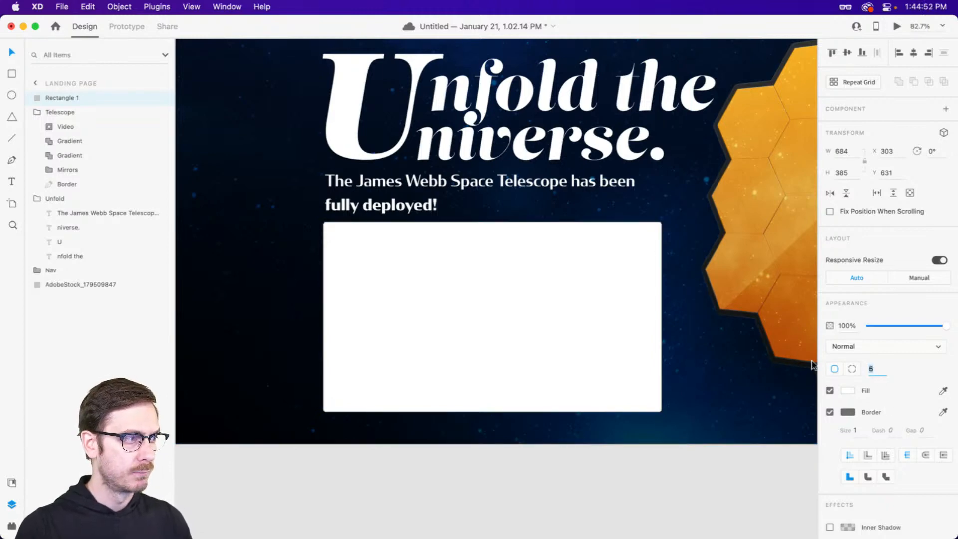
{"action": "key", "text": "Return"}
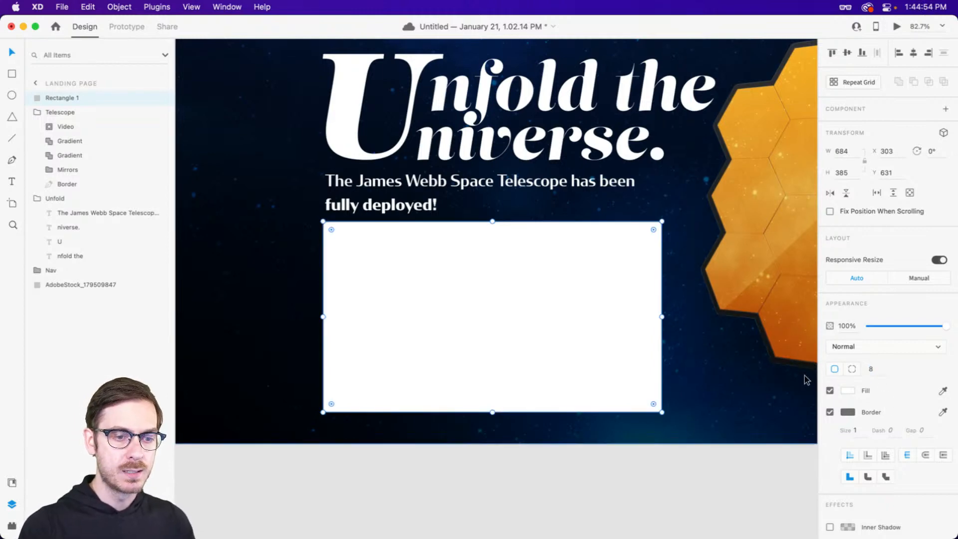
{"action": "left_click", "coordinate": [830, 413]}
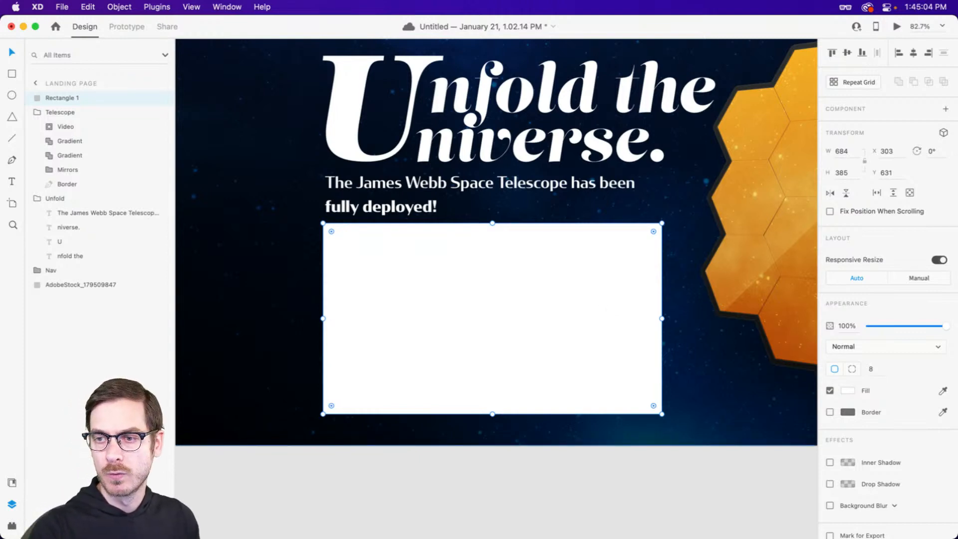
{"action": "key", "text": "super+Tab"}
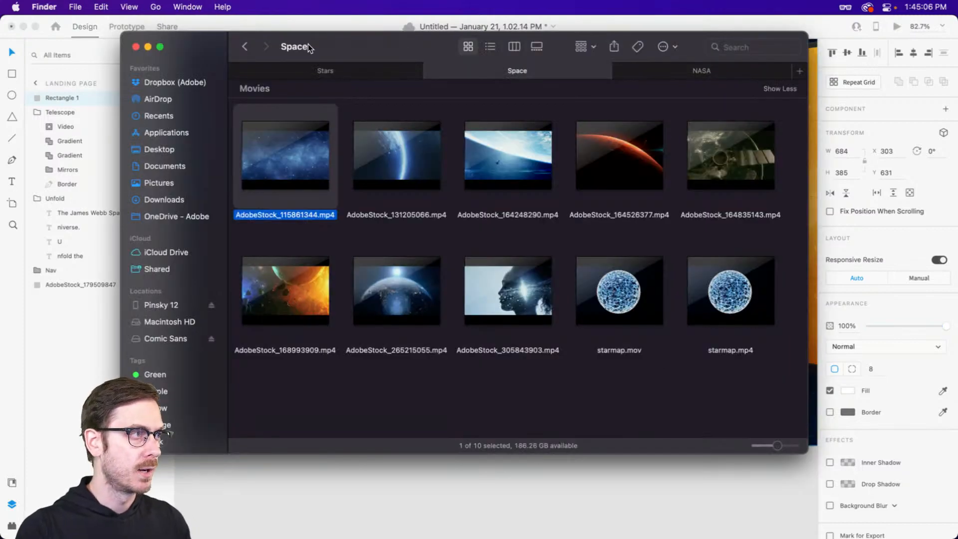
{"action": "left_click", "coordinate": [311, 67]}
{"action": "left_click", "coordinate": [680, 70]}
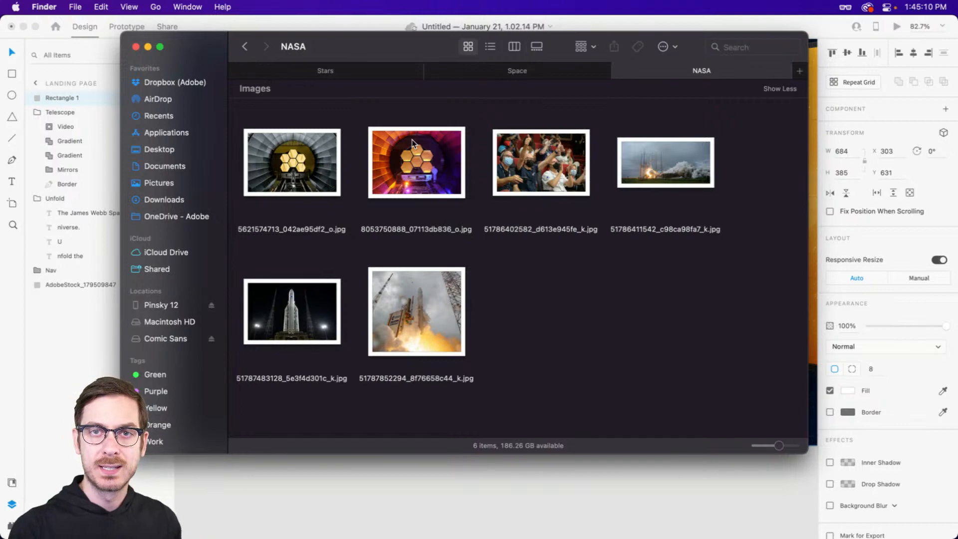
{"action": "left_click", "coordinate": [586, 166]}
{"action": "key", "text": "space"}
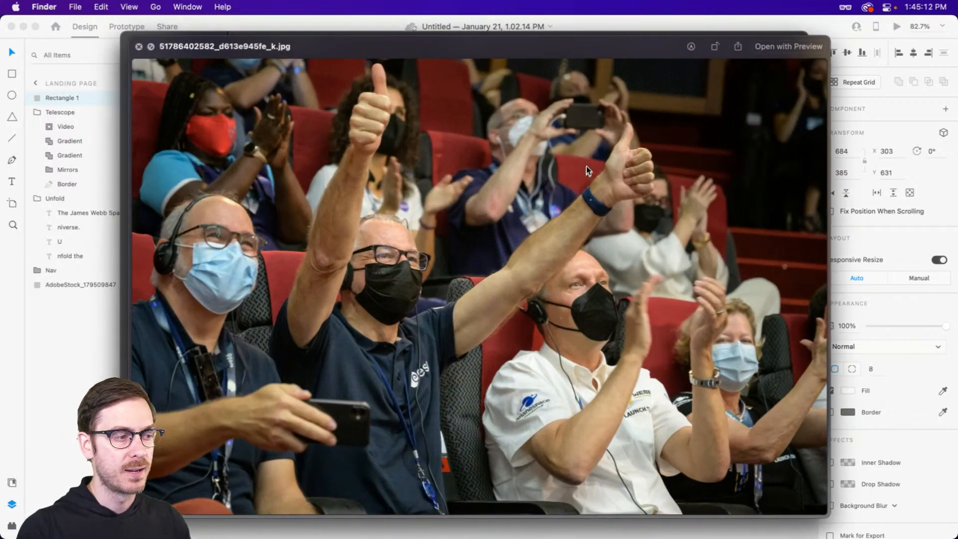
{"action": "key", "text": "space"}
{"action": "left_click_drag", "start_coordinate": [542, 162], "coordinate": [460, 264]}
{"action": "key", "text": "super+Tab"}
{"action": "key", "text": "super+Tab"}
{"action": "left_click", "coordinate": [675, 157]}
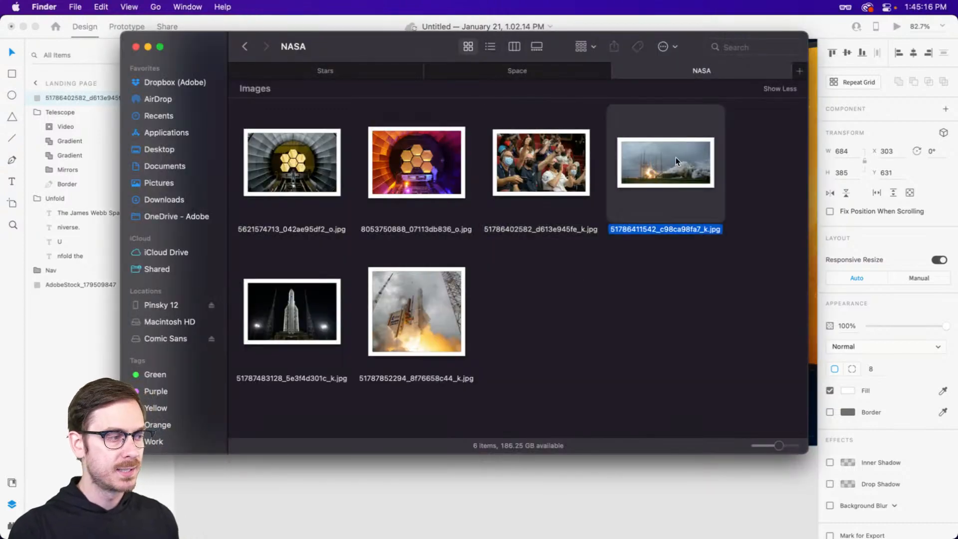
{"action": "key", "text": "space"}
{"action": "key", "text": "space"}
{"action": "left_click", "coordinate": [402, 319]}
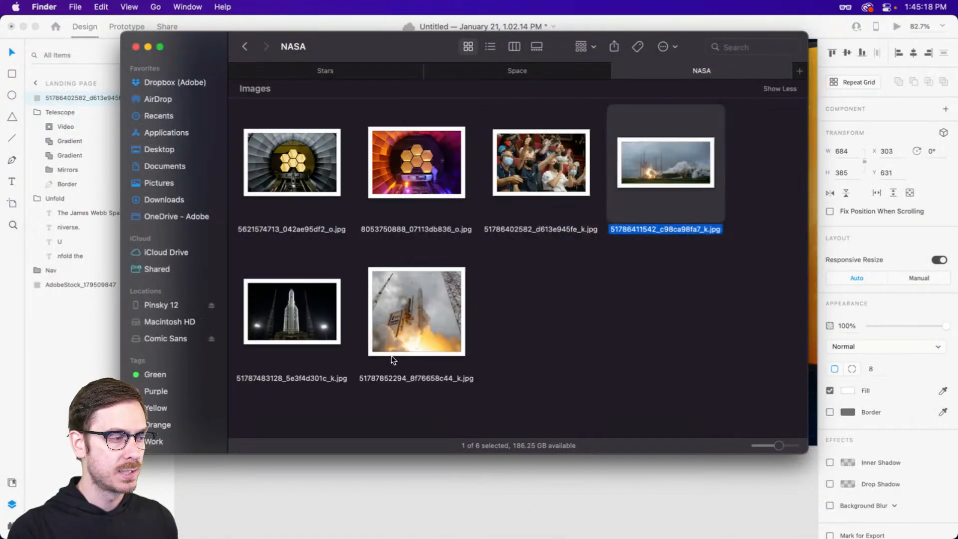
{"action": "key", "text": "space"}
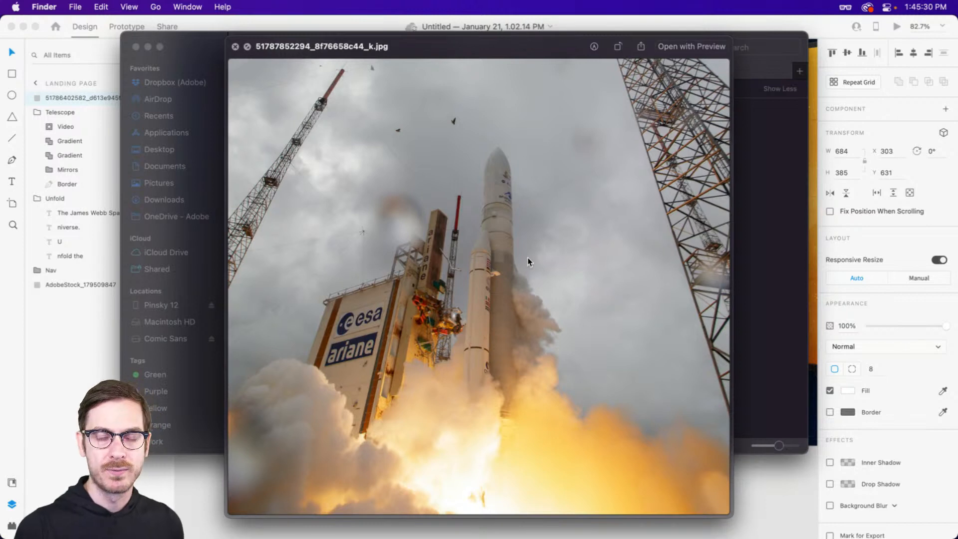
{"action": "key", "text": "space"}
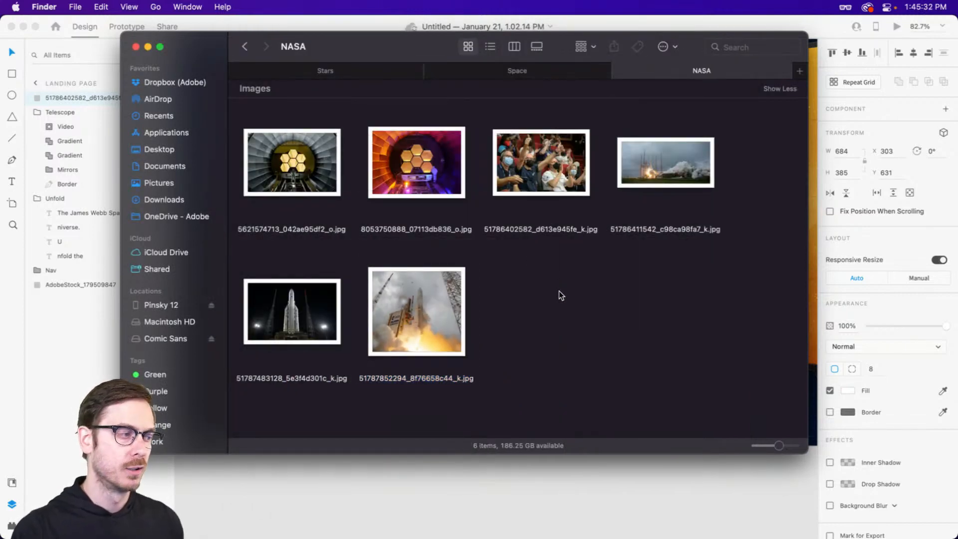
{"action": "key", "text": "super+Tab"}
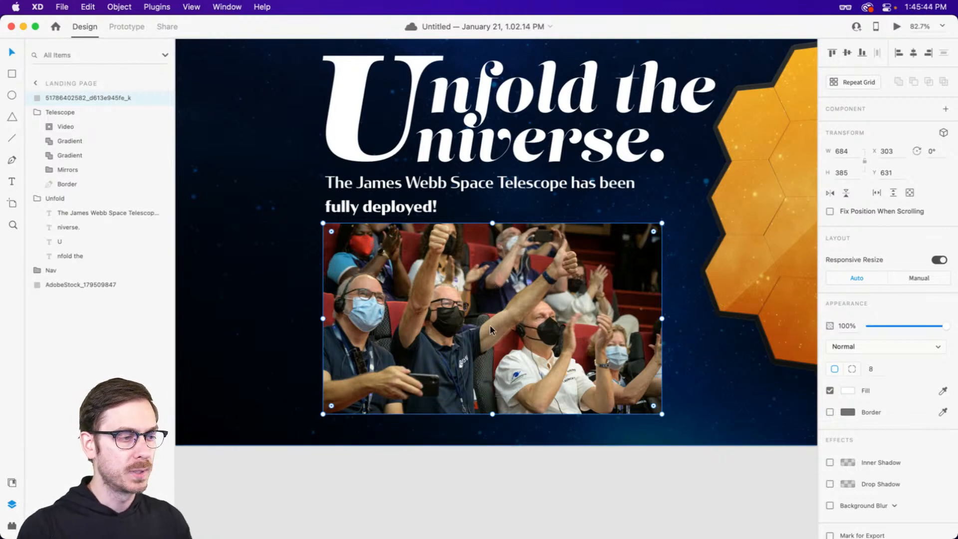
Duplicate the crowd photo rectangle in place and change the copy's fill to a linear gradient.
{"action": "scroll", "coordinate": [491, 325], "scroll_direction": "up", "scroll_amount": 2}
{"action": "left_click_drag", "start_coordinate": [525, 344], "coordinate": [537, 302]}
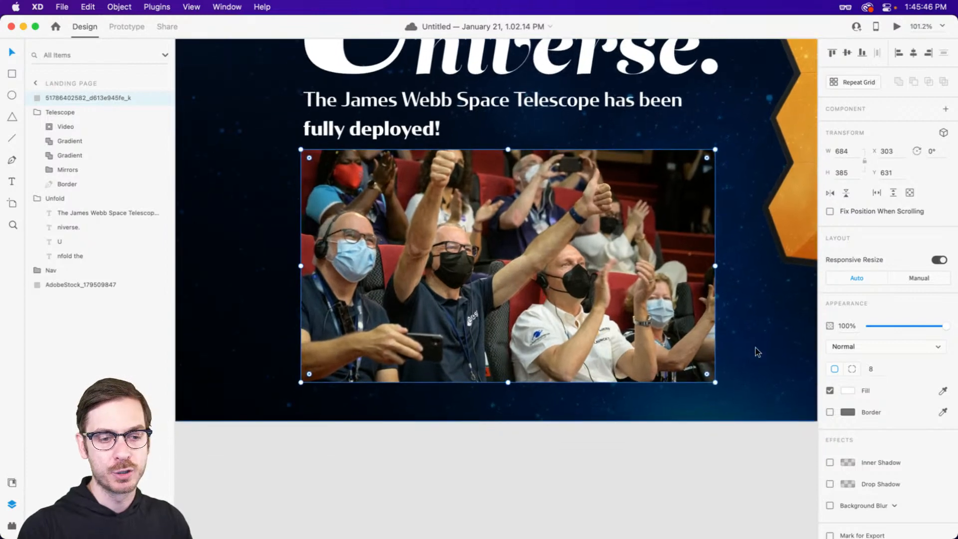
{"action": "key", "text": "super+d"}
{"action": "left_click", "coordinate": [848, 390]}
{"action": "left_click", "coordinate": [722, 317]}
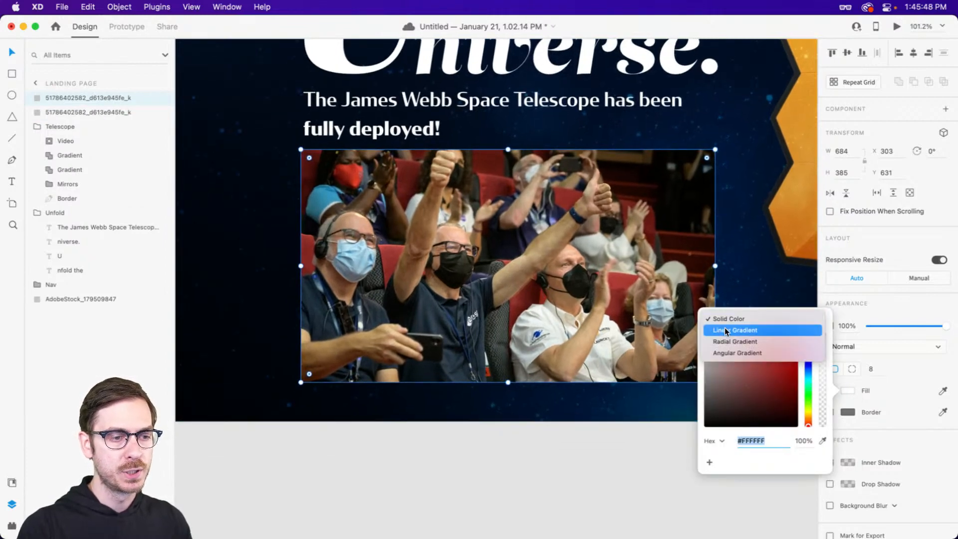
{"action": "left_click", "coordinate": [725, 327]}
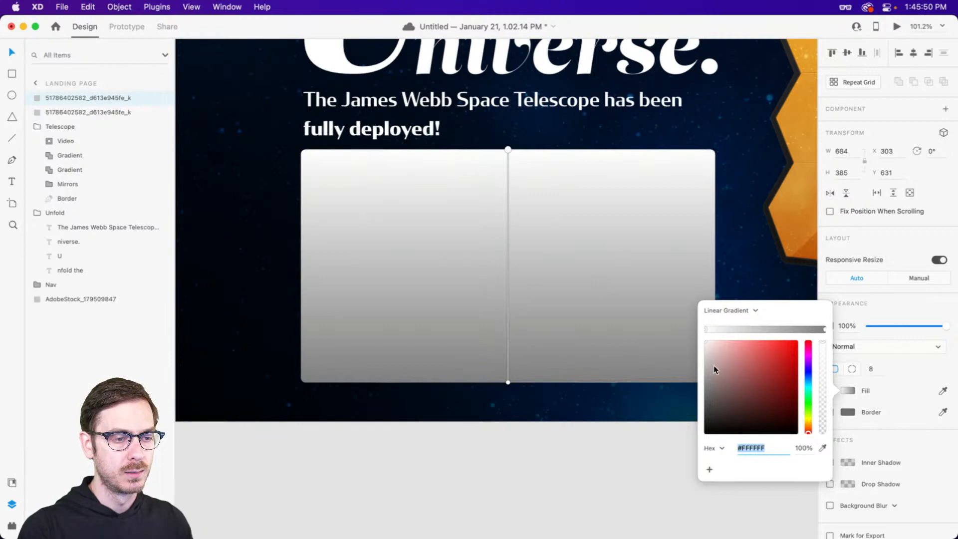
Set the gradient's upper stop to black #000000 at 0% opacity and its lower stop to black #000000 at 100%.
{"action": "left_click_drag", "start_coordinate": [714, 369], "coordinate": [689, 444]}
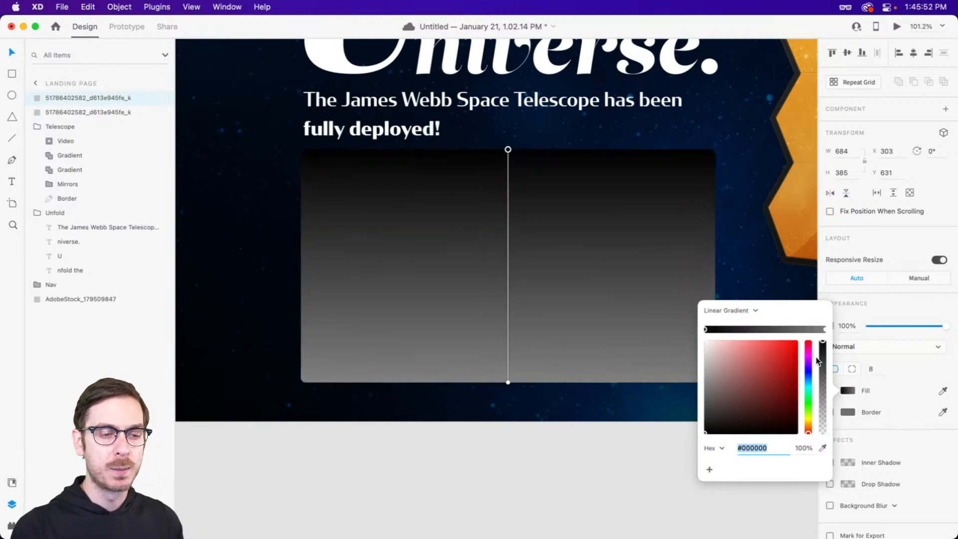
{"action": "left_click_drag", "start_coordinate": [823, 372], "coordinate": [812, 467]}
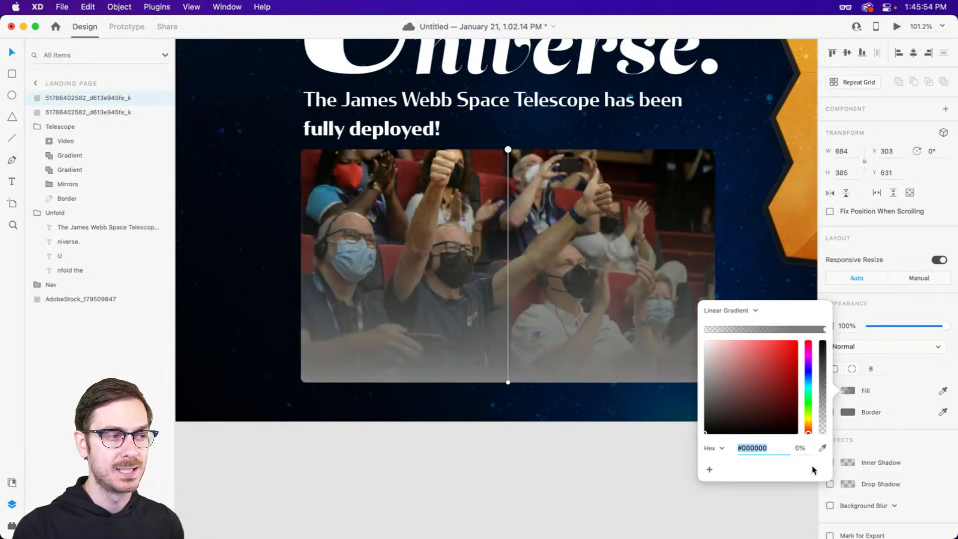
{"action": "left_click", "coordinate": [825, 329]}
{"action": "left_click_drag", "start_coordinate": [756, 377], "coordinate": [698, 441]}
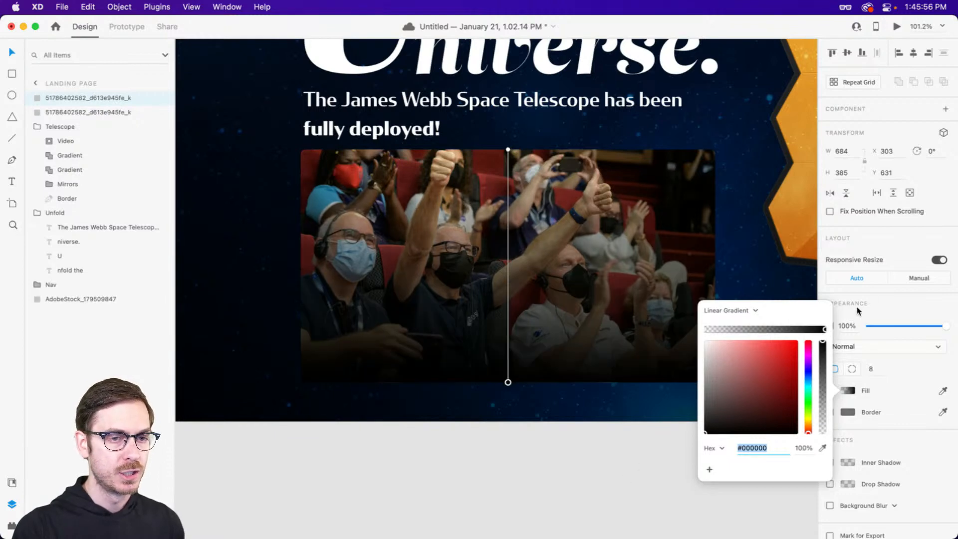
{"action": "left_click", "coordinate": [857, 308]}
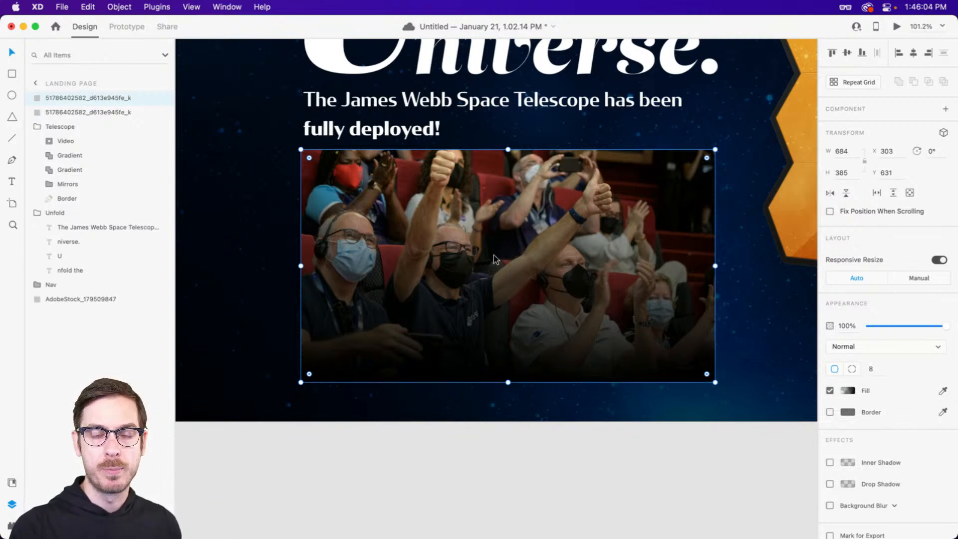
Give the photo rectangle beneath the gradient a white #FFFFFF outer border of size 1 at 16% opacity.
{"action": "left_click", "coordinate": [87, 112]}
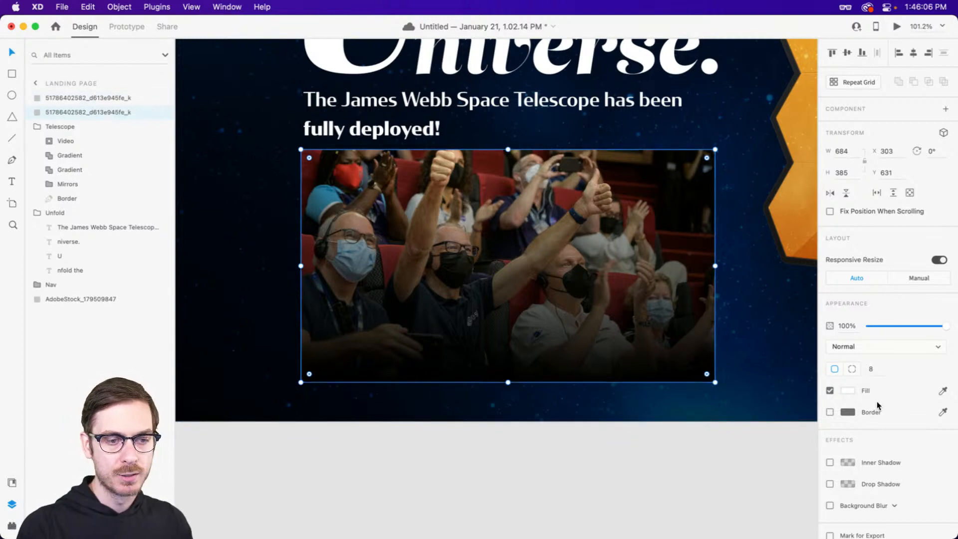
{"action": "left_click", "coordinate": [848, 413]}
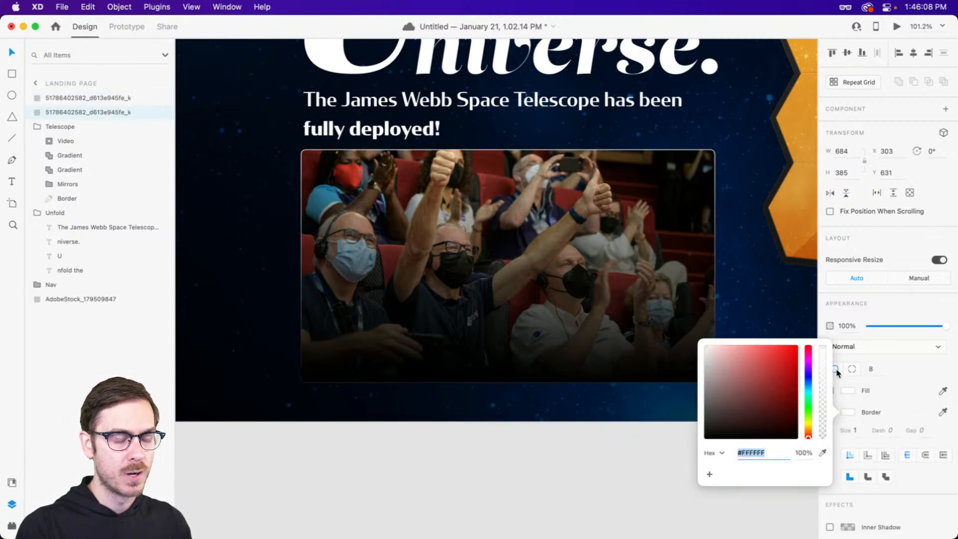
{"action": "left_click", "coordinate": [823, 431]}
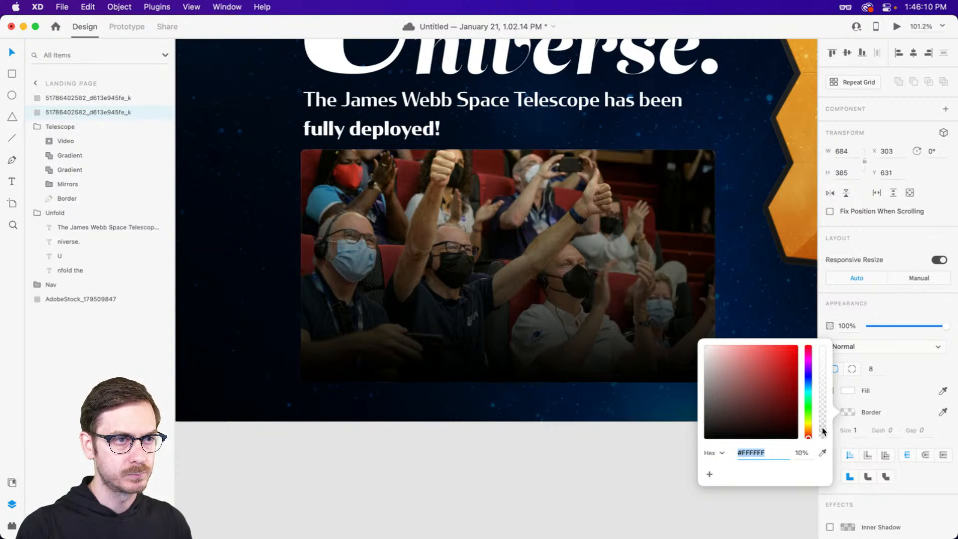
{"action": "left_click_drag", "start_coordinate": [824, 431], "coordinate": [824, 423]}
{"action": "left_click", "coordinate": [867, 454]}
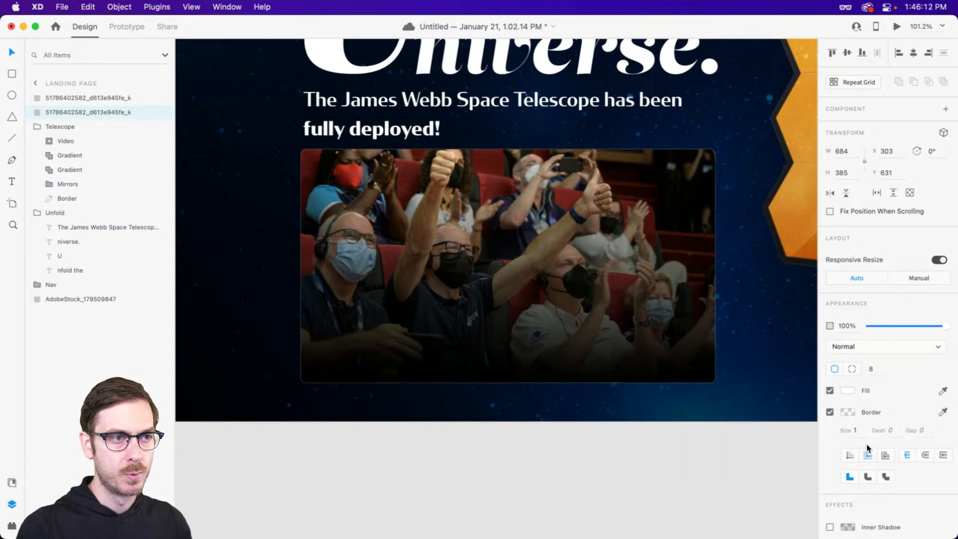
{"action": "left_click", "coordinate": [852, 414]}
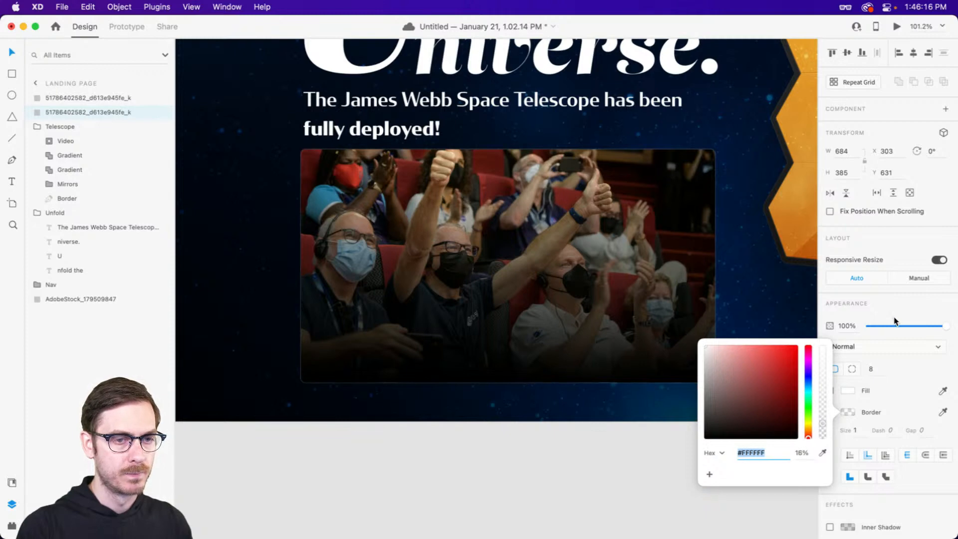
Reduce the gradient overlay's opacity to 80% and deselect it.
{"action": "left_click", "coordinate": [501, 265]}
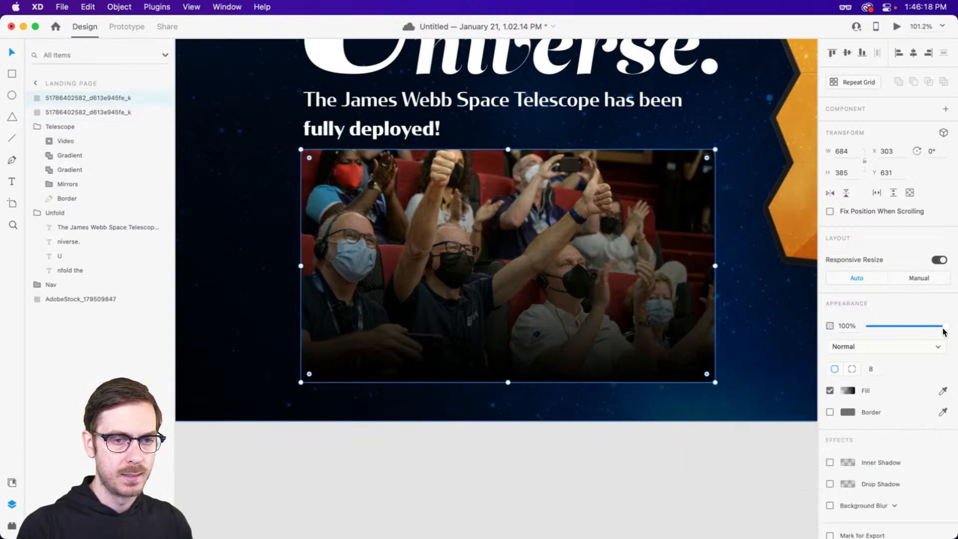
{"action": "left_click_drag", "start_coordinate": [944, 331], "coordinate": [930, 325]}
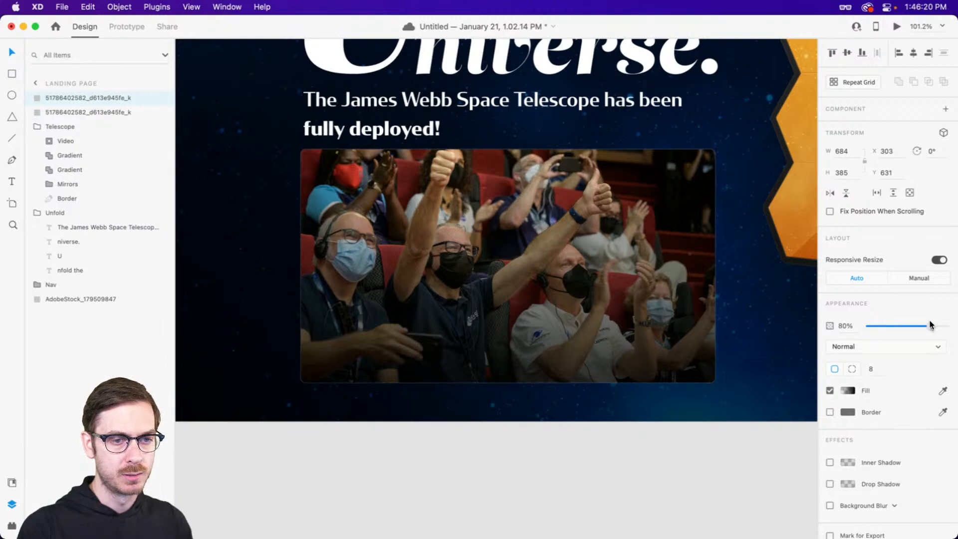
{"action": "left_click", "coordinate": [749, 302]}
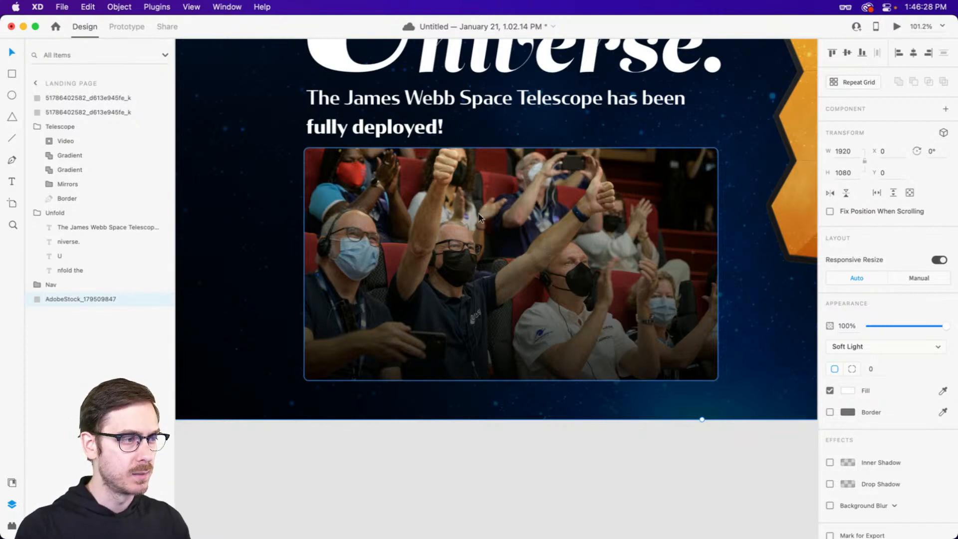
Draw a 100 by 100 white circle in the middle of the photo card and remove its border.
{"action": "key", "text": "e"}
{"action": "left_click_drag", "start_coordinate": [478, 228], "coordinate": [513, 262]}
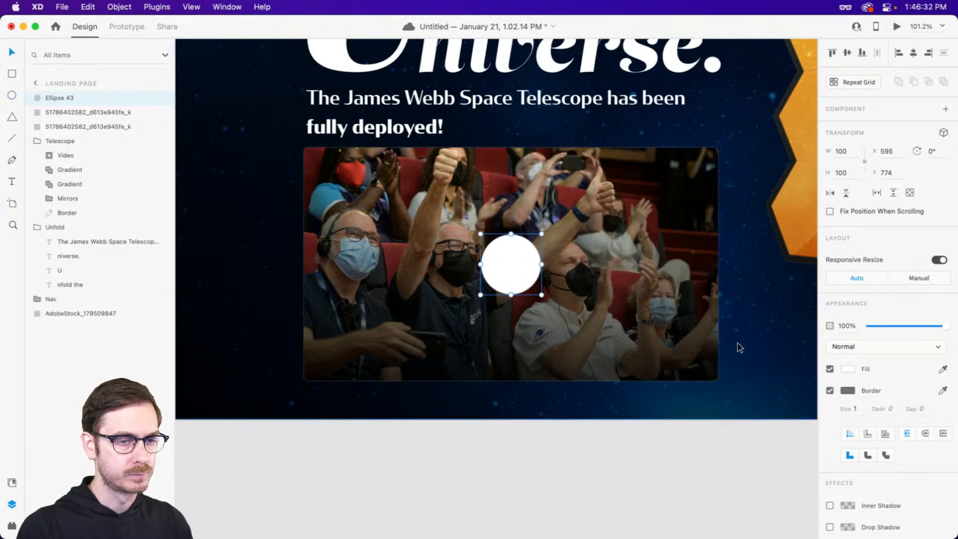
{"action": "left_click", "coordinate": [830, 390]}
Draw a 35 by 30 triangle rotated 90° at the circle's centre, fill it with blue and remove its border.
{"action": "scroll", "coordinate": [393, 221], "scroll_direction": "up", "scroll_amount": 5}
{"action": "key", "text": "y"}
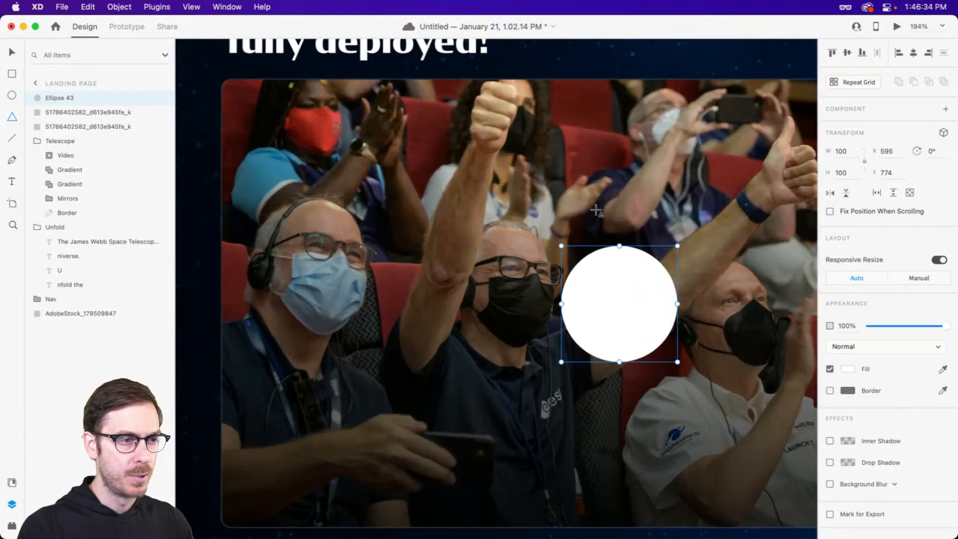
{"action": "mouse_move", "coordinate": [597, 209]}
{"action": "left_mouse_down"}
{"action": "mouse_move", "coordinate": [643, 254]}
{"action": "mouse_move", "coordinate": [589, 235]}
{"action": "mouse_move", "coordinate": [622, 283]}
{"action": "mouse_move", "coordinate": [617, 305]}
{"action": "left_mouse_up"}
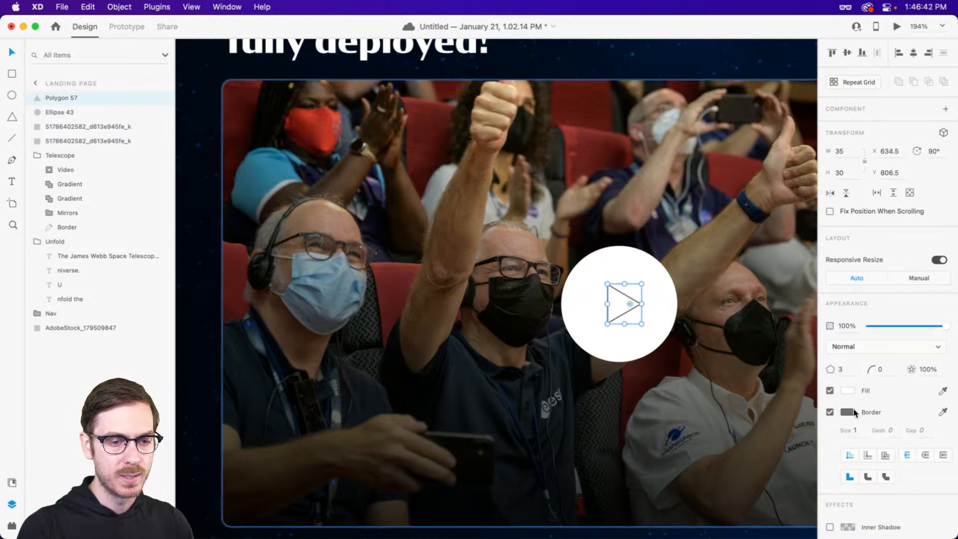
{"action": "left_click", "coordinate": [942, 412]}
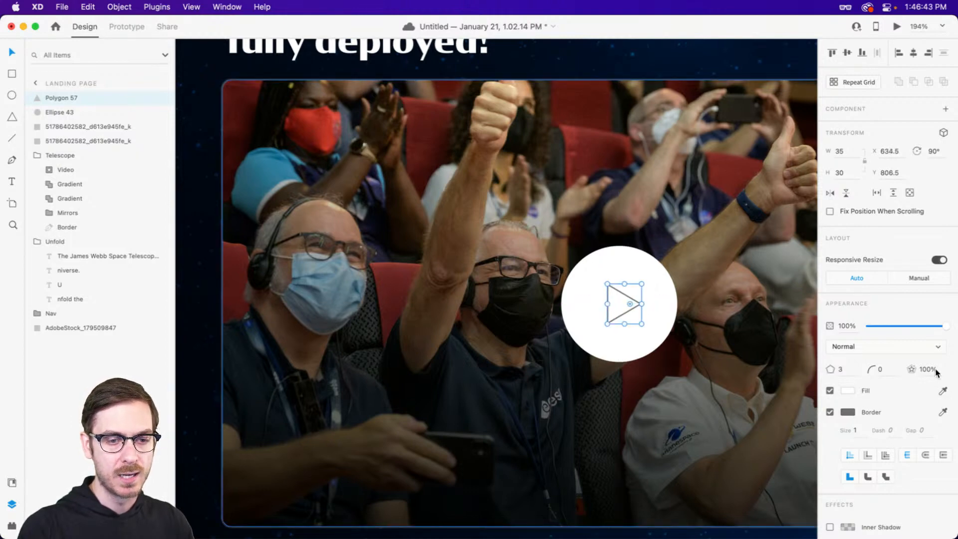
{"action": "left_click", "coordinate": [920, 328]}
{"action": "left_click", "coordinate": [830, 412]}
{"action": "scroll", "coordinate": [699, 336], "scroll_direction": "right", "scroll_amount": 2}
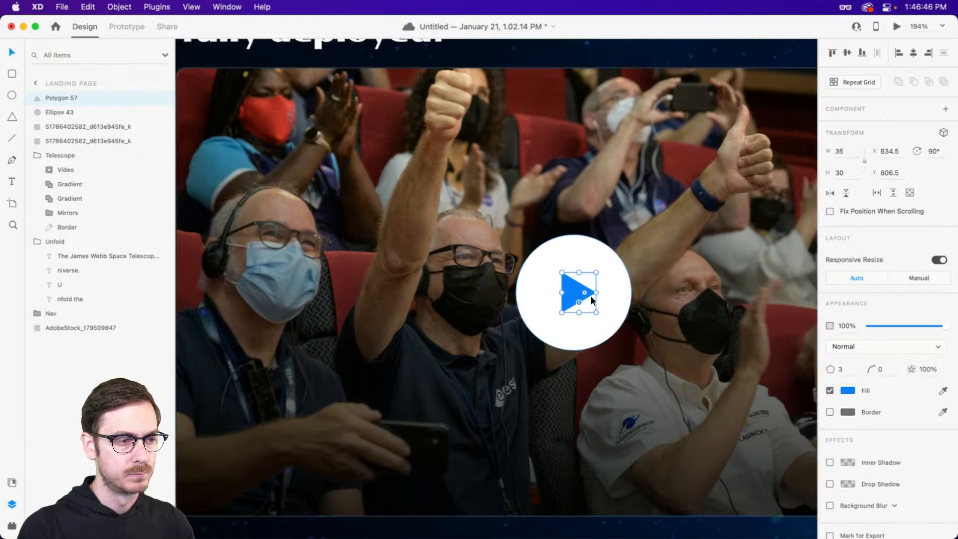
Round the play triangle's corners to a radius of 3.
{"action": "left_click", "coordinate": [883, 375]}
{"action": "type", "text": "1"}
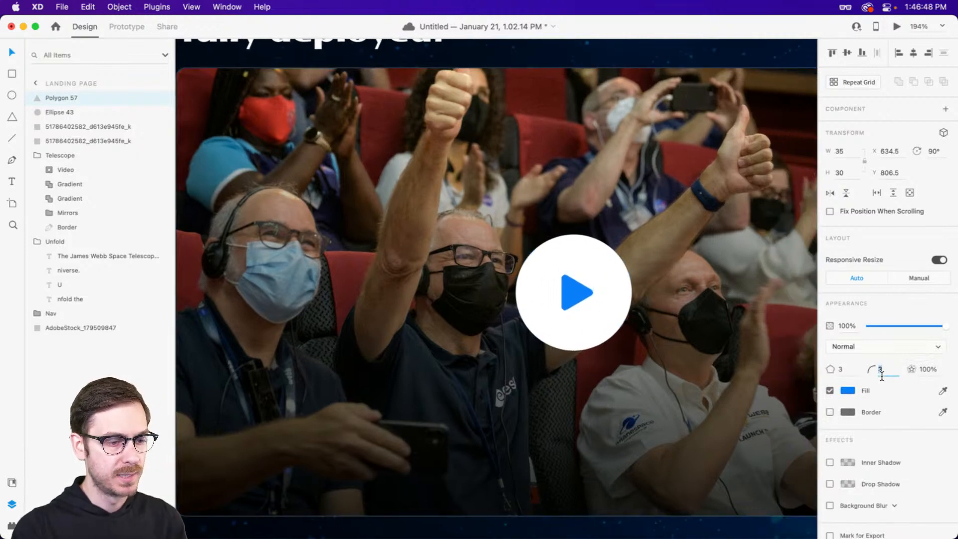
{"action": "key", "text": "Return"}
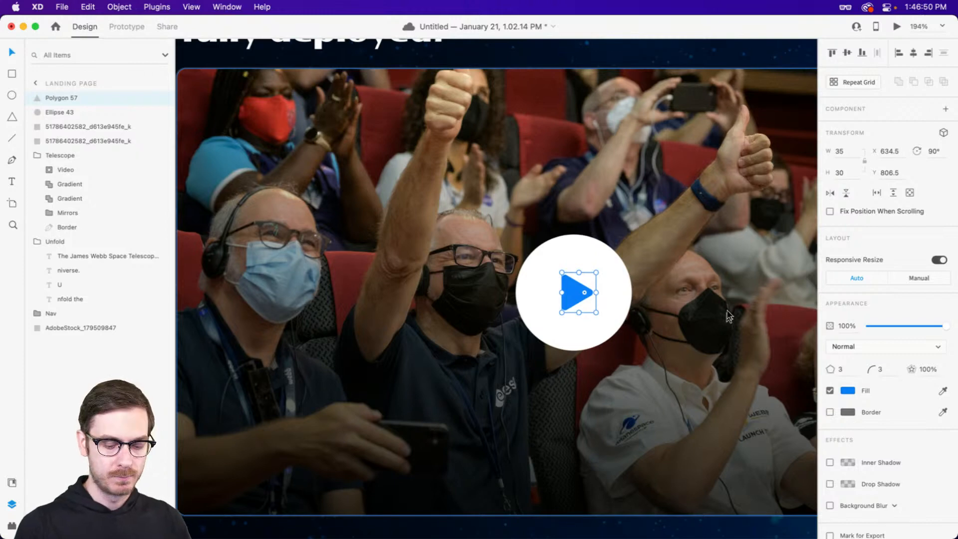
Preview the landing page, close the preview and save the document.
{"action": "key", "text": "super+Return"}
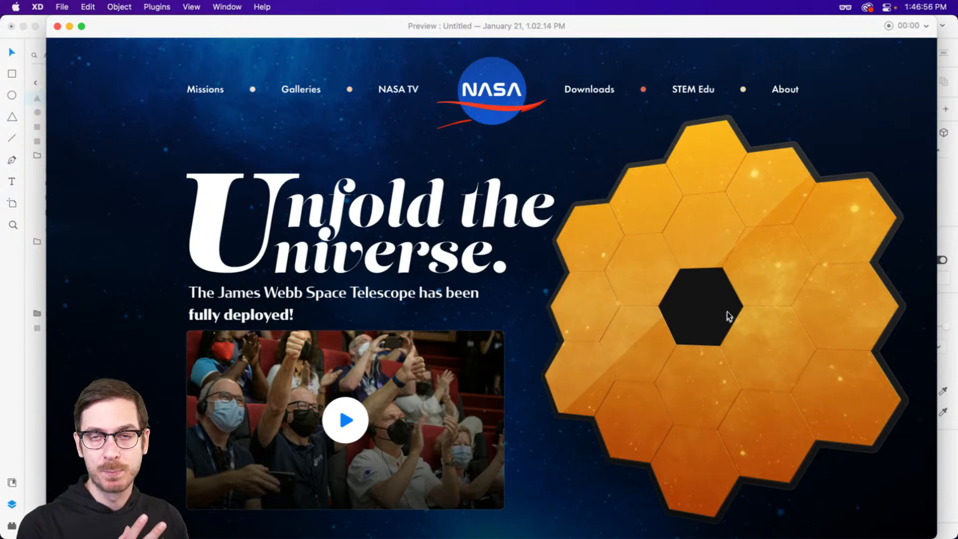
{"action": "key", "text": "super+w"}
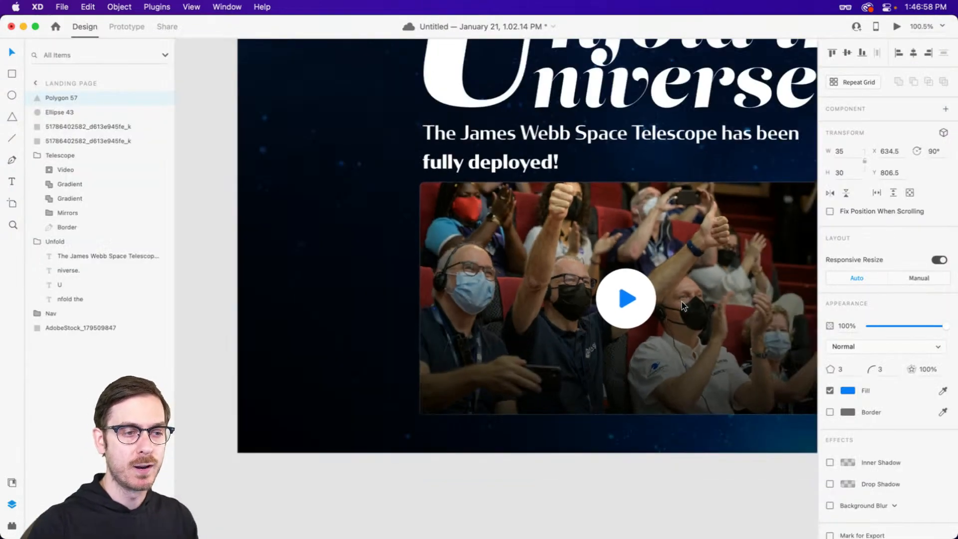
{"action": "scroll", "coordinate": [678, 303], "scroll_direction": "right", "scroll_amount": 7}
{"action": "scroll", "coordinate": [673, 303], "scroll_direction": "up", "scroll_amount": 1}
{"action": "scroll", "coordinate": [673, 303], "scroll_direction": "down", "scroll_amount": 4}
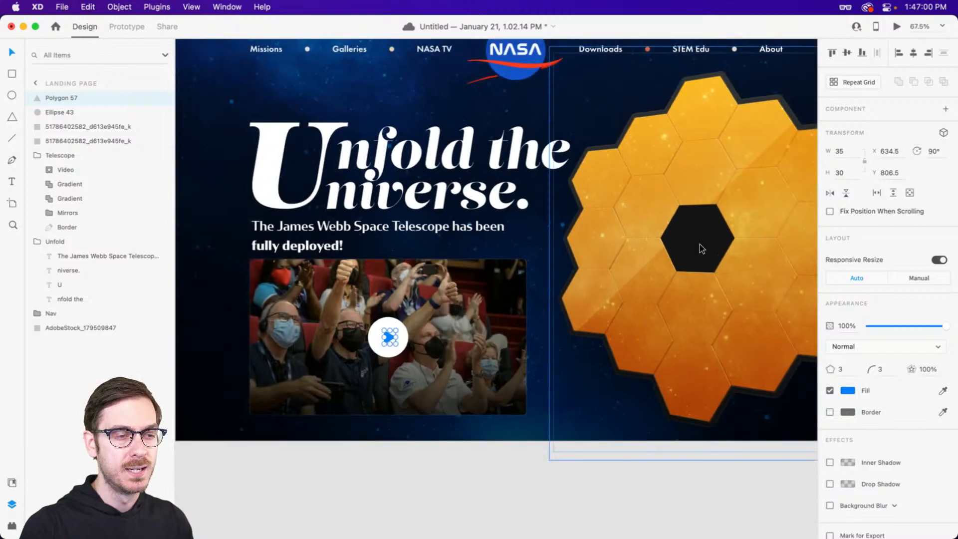
{"action": "scroll", "coordinate": [699, 219], "scroll_direction": "right", "scroll_amount": 3}
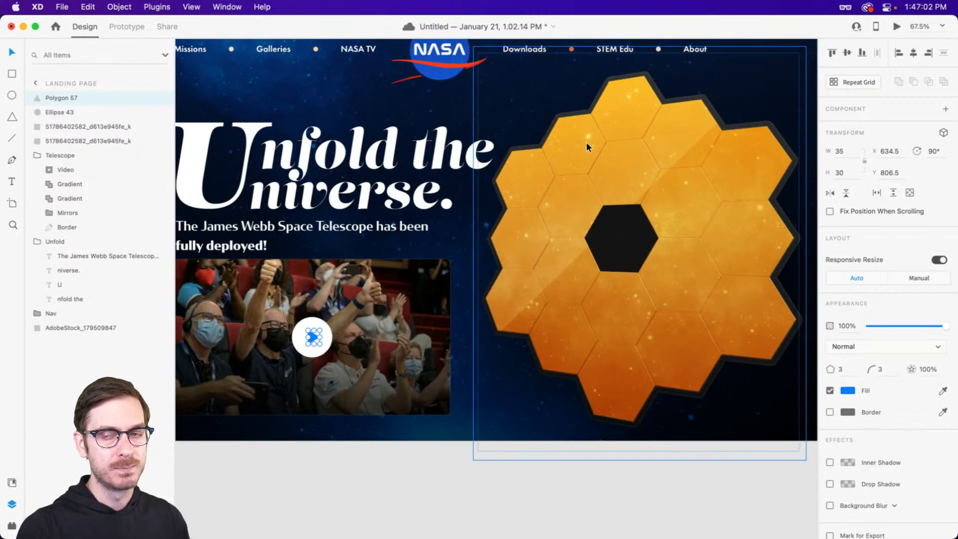
{"action": "key", "text": "super+s"}
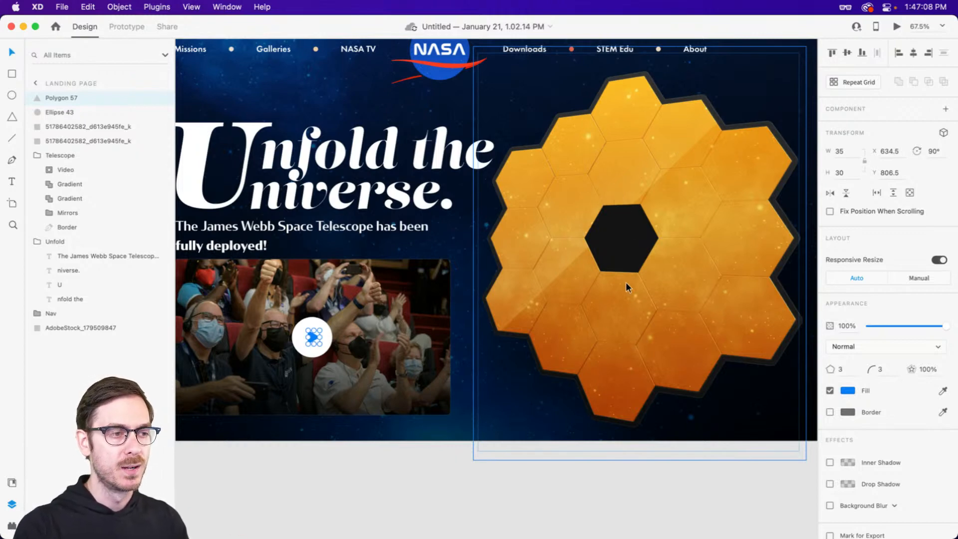
Delete the white circle behind the play triangle.
{"action": "scroll", "coordinate": [627, 284], "scroll_direction": "left", "scroll_amount": 3}
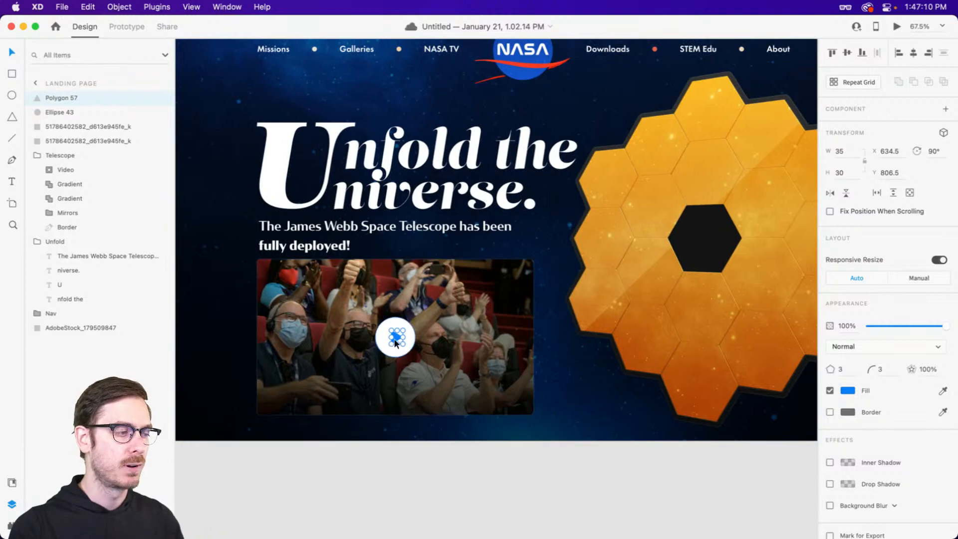
{"action": "scroll", "coordinate": [392, 338], "scroll_direction": "up", "scroll_amount": 5}
{"action": "left_click", "coordinate": [437, 326]}
{"action": "key", "text": "Delete"}
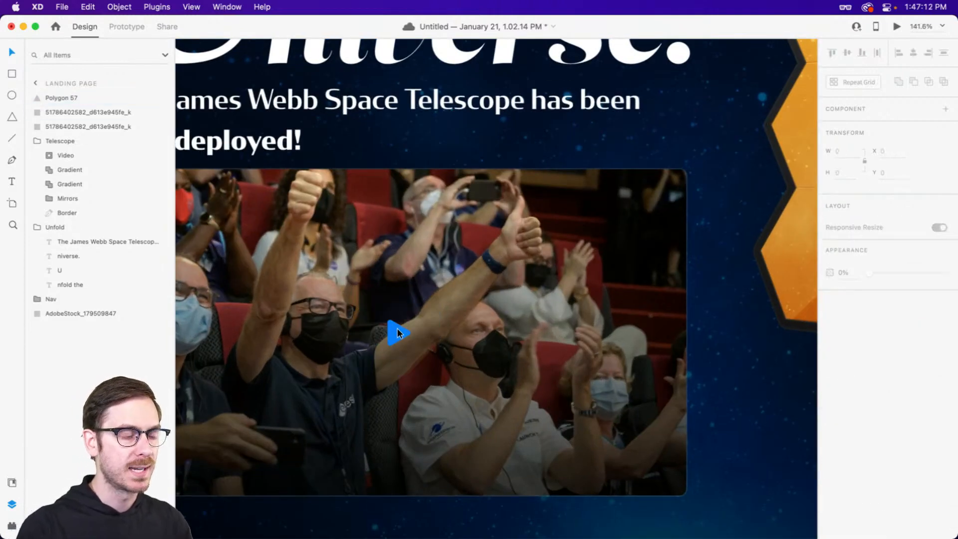
Move the play triangle aside to the photo's upper-right area and change its fill to white #FFFFFF.
{"action": "left_click_drag", "start_coordinate": [397, 328], "coordinate": [600, 237]}
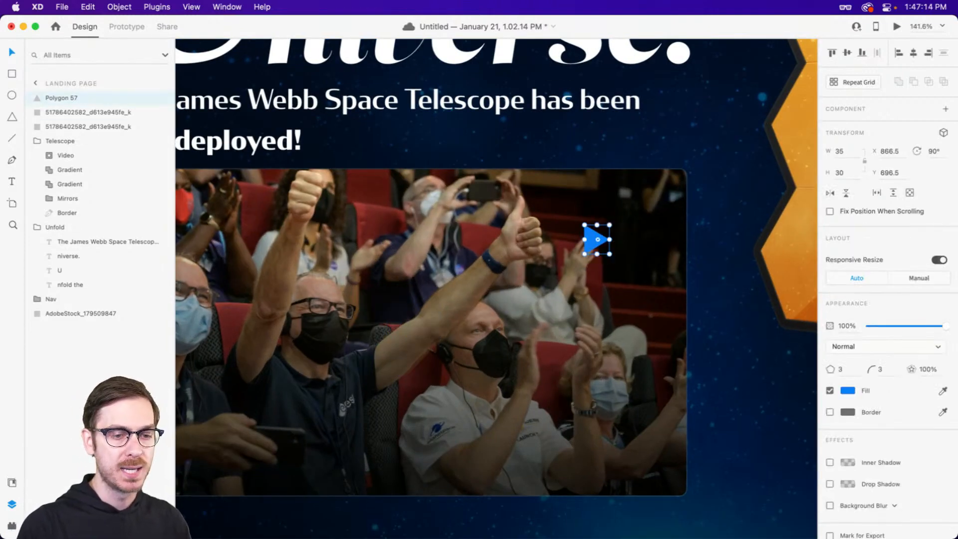
{"action": "left_click", "coordinate": [844, 392]}
{"action": "left_click_drag", "start_coordinate": [767, 360], "coordinate": [652, 269]}
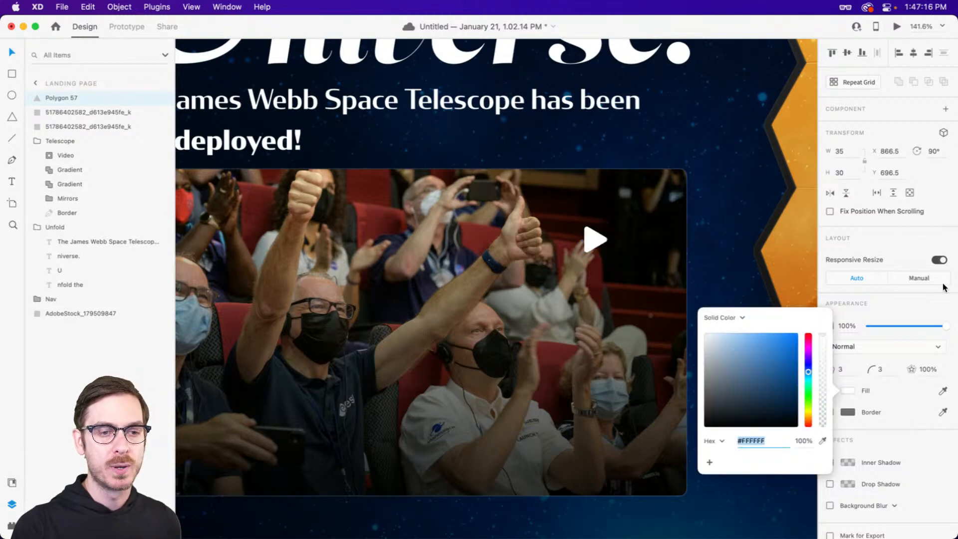
{"action": "left_click", "coordinate": [944, 305]}
Draw a white six-sided polygon about 44 by 38 near the middle of the photo and remove its border.
{"action": "scroll", "coordinate": [505, 268], "scroll_direction": "left", "scroll_amount": 4}
{"action": "scroll", "coordinate": [519, 336], "scroll_direction": "up", "scroll_amount": 3}
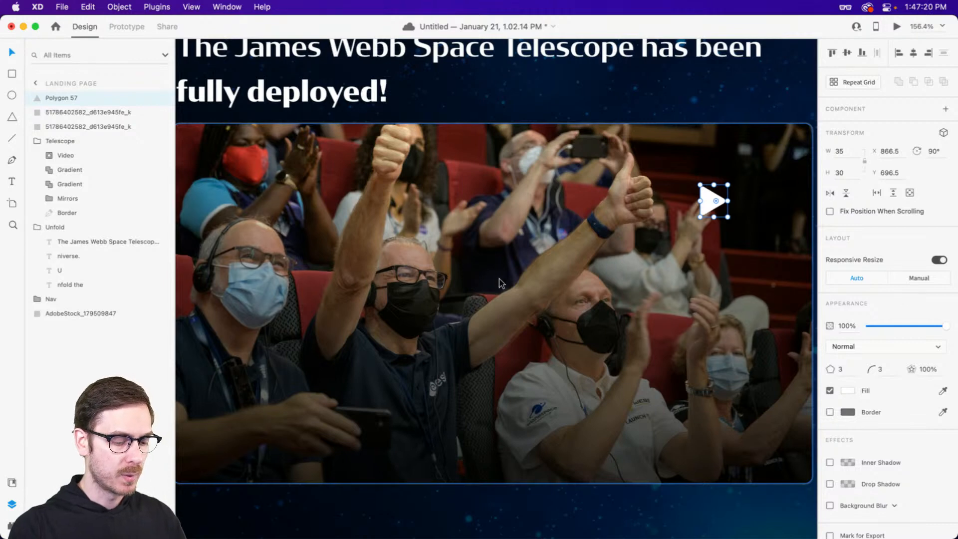
{"action": "key", "text": "y"}
{"action": "left_click_drag", "start_coordinate": [482, 238], "coordinate": [527, 272]}
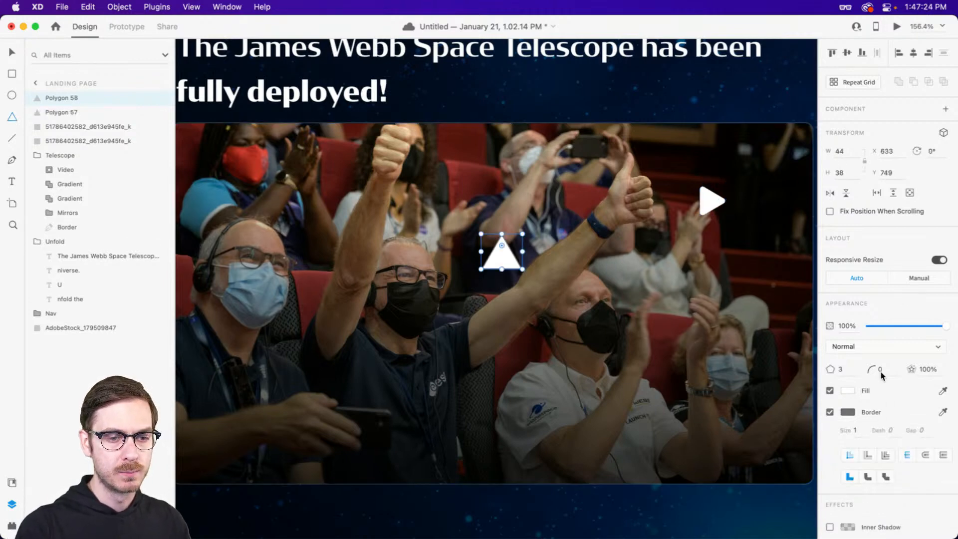
{"action": "left_click", "coordinate": [846, 368]}
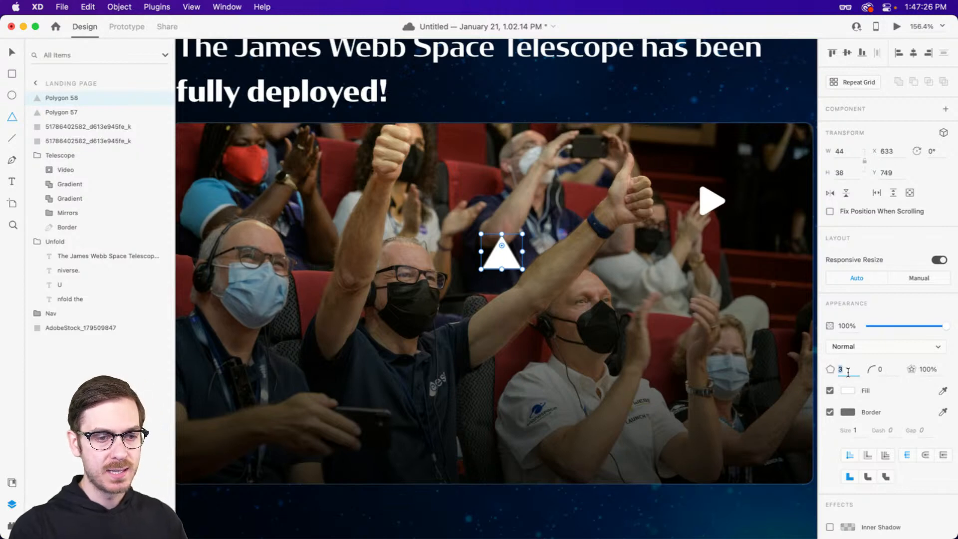
{"action": "type", "text": "6"}
{"action": "key", "text": "Return"}
{"action": "left_click", "coordinate": [830, 412]}
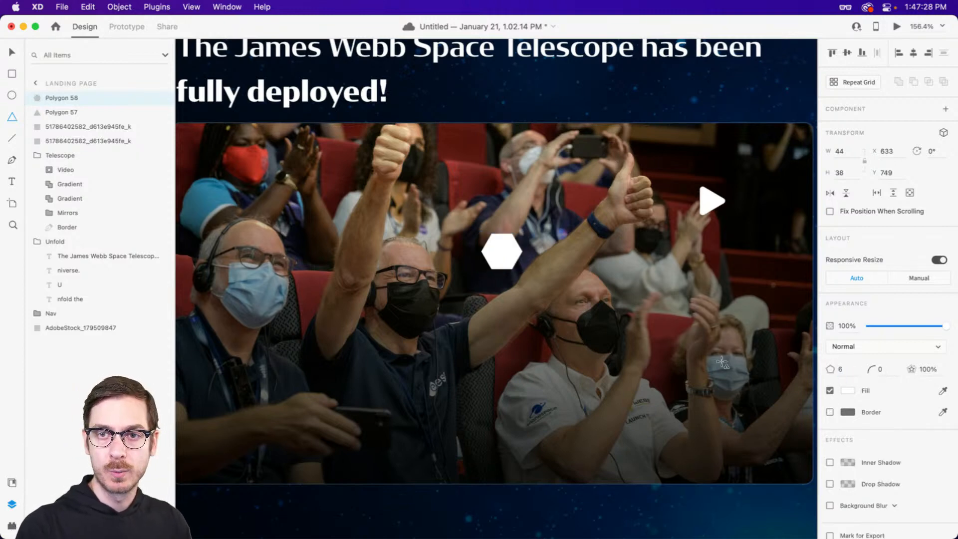
Move the white hexagon up to Y 725 and place copies diagonally below it on both sides.
{"action": "left_click_drag", "start_coordinate": [504, 250], "coordinate": [504, 227]}
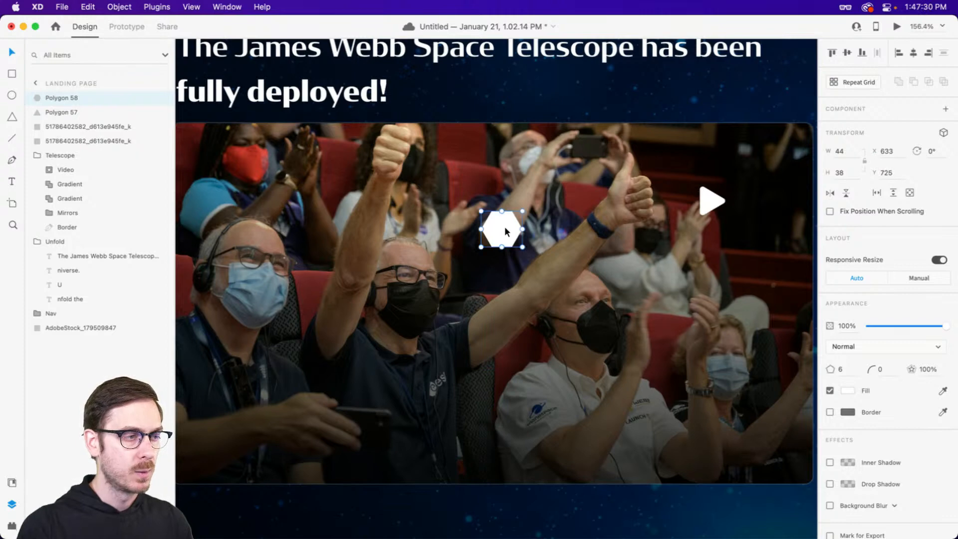
{"action": "scroll", "coordinate": [507, 230], "scroll_direction": "up", "scroll_amount": 1}
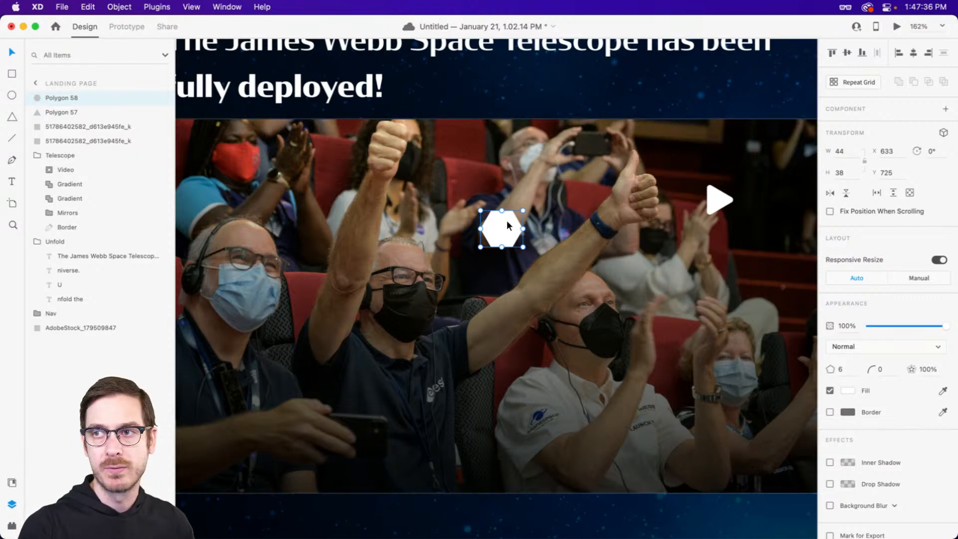
{"action": "key", "text": "alt"}
{"action": "left_click_drag", "start_coordinate": [503, 223], "coordinate": [543, 259]}
{"action": "key", "text": "Left"}
Duplicate the three hexagons downward, flip the copies vertically and align them to complete a six-hexagon ring.
{"action": "left_click", "coordinate": [512, 233], "text": "shift"}
{"action": "left_click", "coordinate": [462, 239], "text": "shift"}
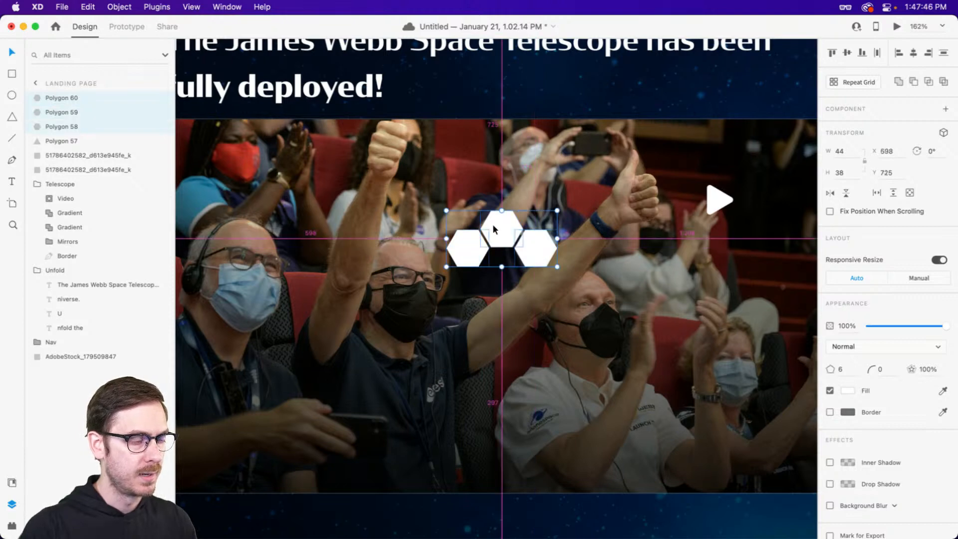
{"action": "left_click_drag", "start_coordinate": [493, 225], "coordinate": [494, 265]}
{"action": "left_click", "coordinate": [846, 193]}
{"action": "scroll", "coordinate": [519, 294], "scroll_direction": "up", "scroll_amount": 3}
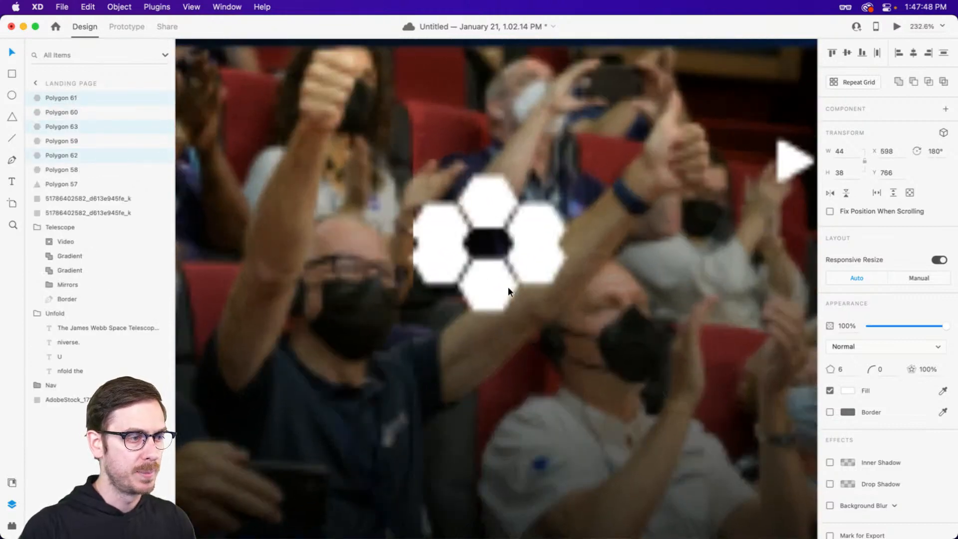
{"action": "left_click_drag", "start_coordinate": [484, 300], "coordinate": [485, 303]}
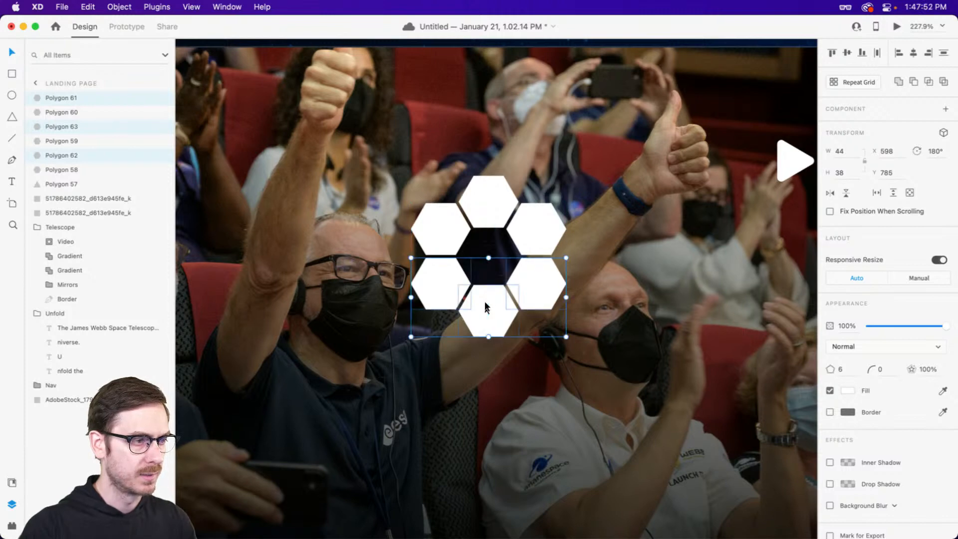
Group all six hexagons and name the group Play.
{"action": "left_click", "coordinate": [429, 233], "text": "shift"}
{"action": "left_click", "coordinate": [494, 190], "text": "shift"}
{"action": "left_click", "coordinate": [540, 229], "text": "shift"}
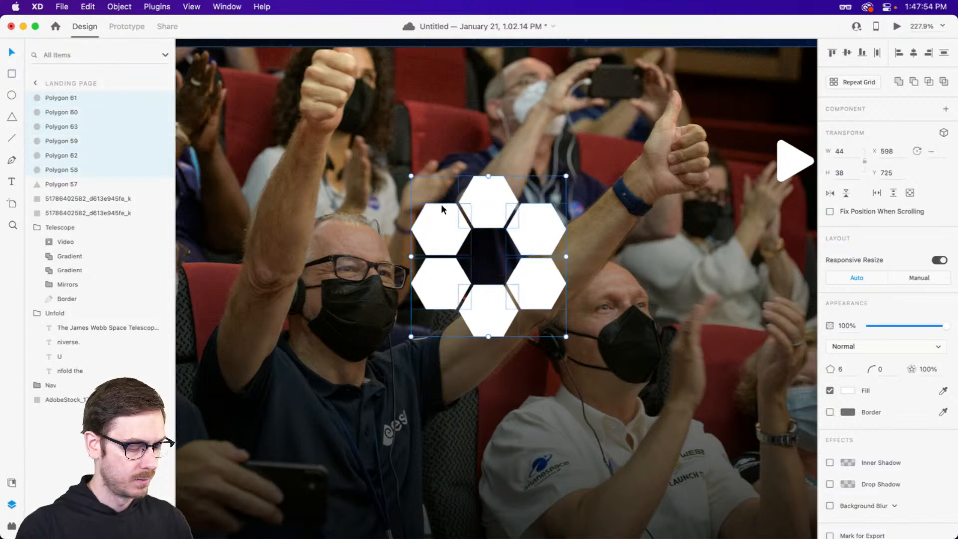
{"action": "key", "text": "super+g"}
{"action": "double_click", "coordinate": [62, 98]}
{"action": "type", "text": "Pla"}
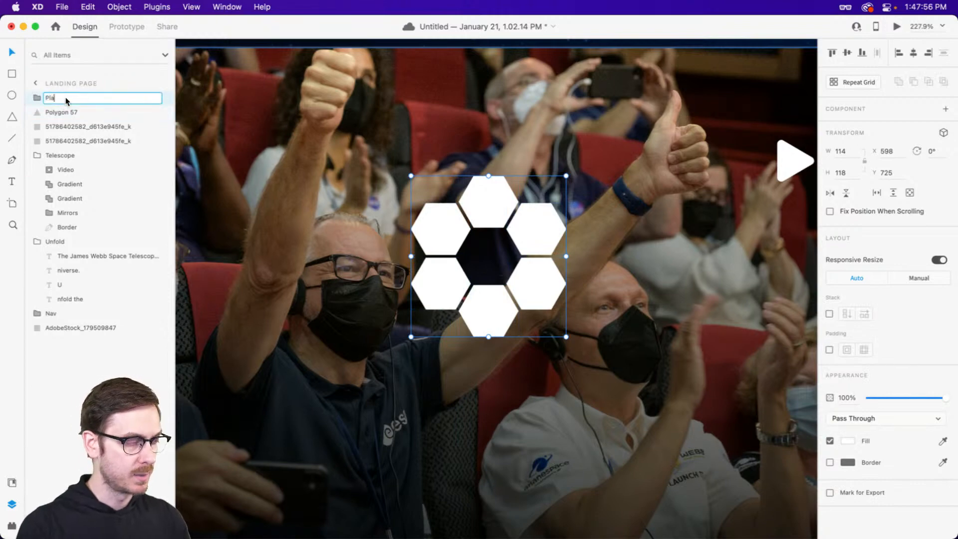
{"action": "type", "text": "y"}
{"action": "key", "text": "Return"}
Center the play triangle inside the hexagon ring and place its layer in the Play group.
{"action": "left_click_drag", "start_coordinate": [769, 157], "coordinate": [484, 247]}
{"action": "left_click_drag", "start_coordinate": [64, 113], "coordinate": [55, 97]}
{"action": "left_click_drag", "start_coordinate": [509, 232], "coordinate": [494, 252]}
Preview the landing page with the hexagonal play button and close the preview.
{"action": "key", "text": "super+Return"}
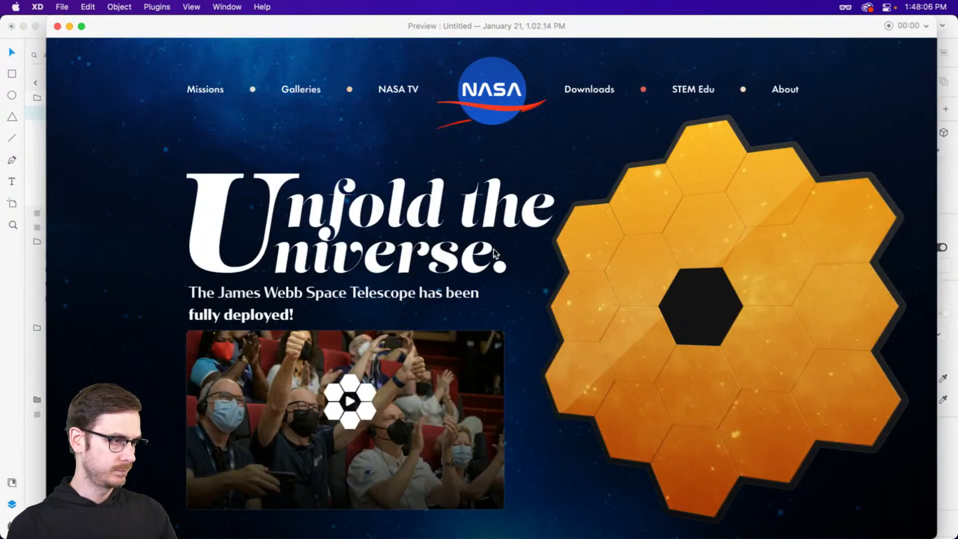
{"action": "key", "text": "super+w"}
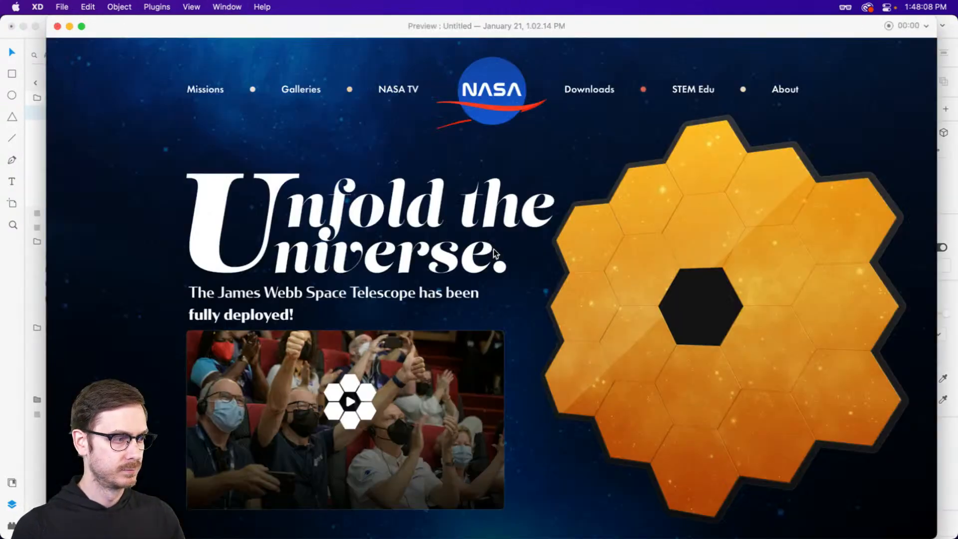
{"action": "key", "text": "super+Return"}
{"action": "key", "text": "super+w"}
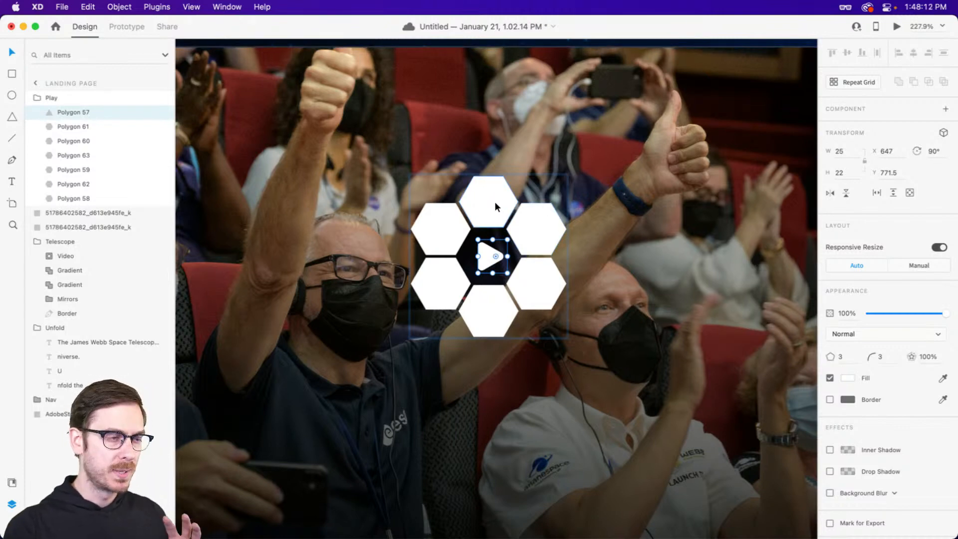
Fill the play button's top hexagon with golden yellow #FDB731.
{"action": "scroll", "coordinate": [601, 423], "scroll_direction": "down", "scroll_amount": 1}
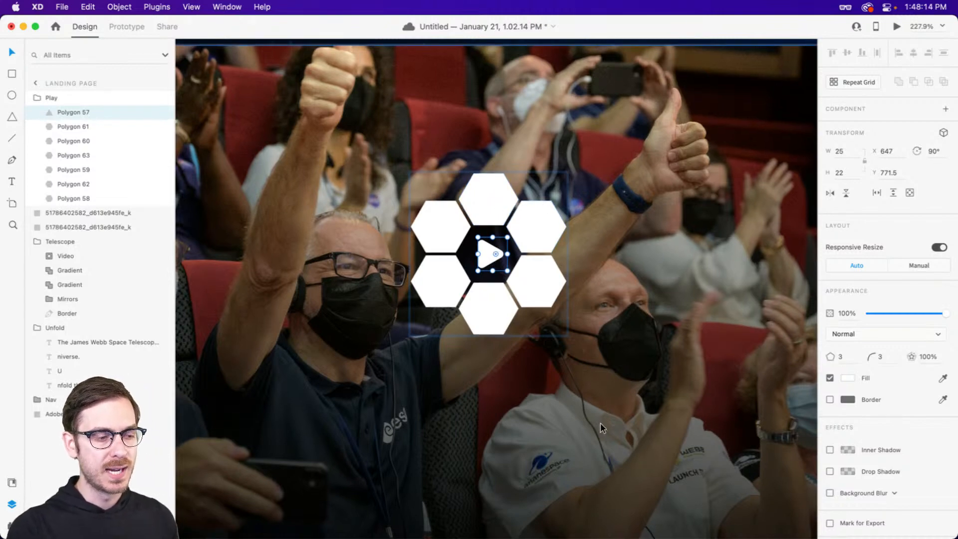
{"action": "scroll", "coordinate": [600, 423], "scroll_direction": "down", "scroll_amount": 5}
{"action": "left_click", "coordinate": [528, 271]}
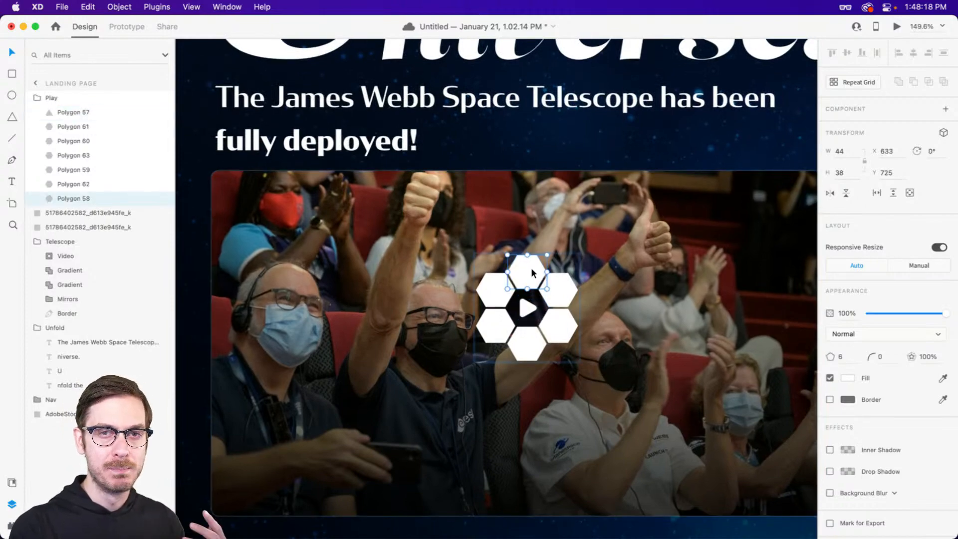
{"action": "scroll", "coordinate": [533, 289], "scroll_direction": "right", "scroll_amount": 10}
{"action": "scroll", "coordinate": [535, 306], "scroll_direction": "right", "scroll_amount": 4}
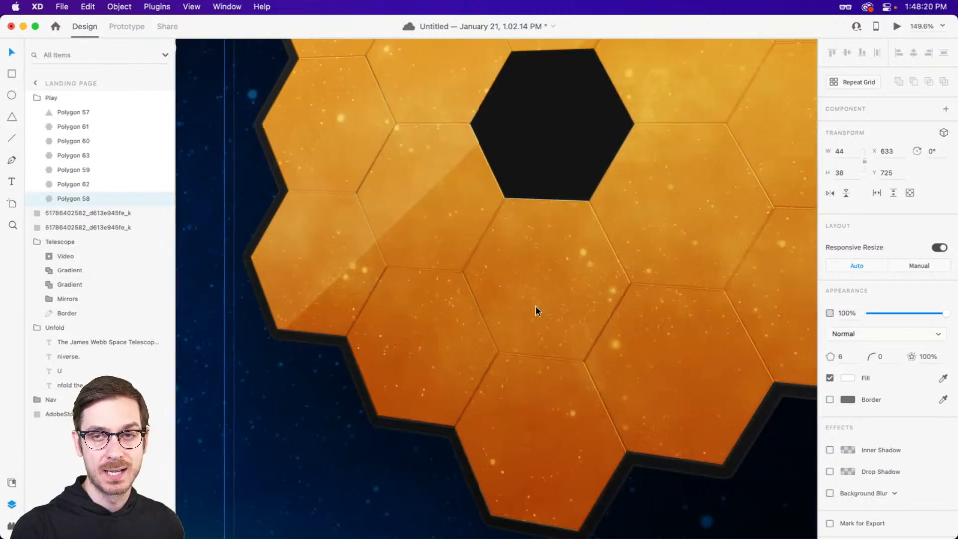
{"action": "scroll", "coordinate": [536, 307], "scroll_direction": "left", "scroll_amount": 11}
{"action": "scroll", "coordinate": [535, 309], "scroll_direction": "left", "scroll_amount": 3}
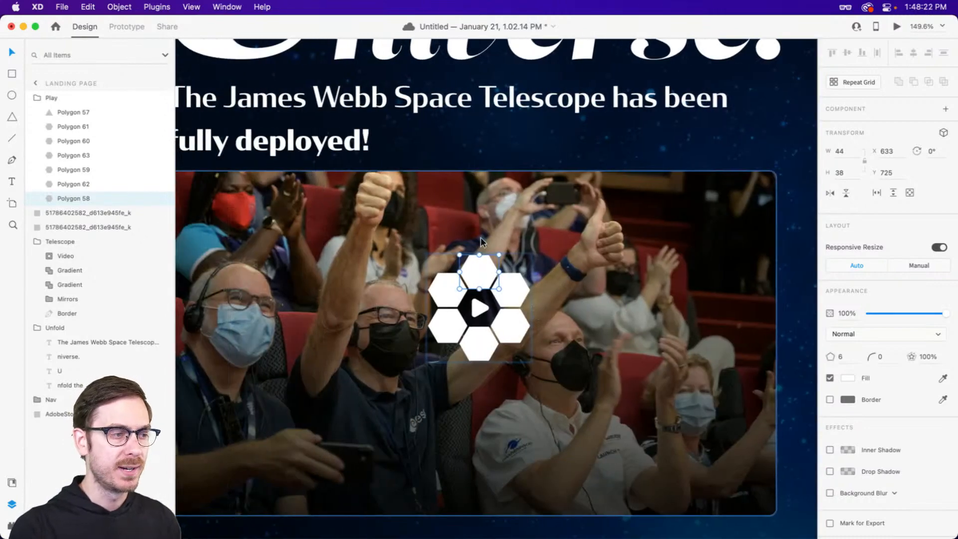
{"action": "scroll", "coordinate": [539, 314], "scroll_direction": "up", "scroll_amount": 4}
{"action": "scroll", "coordinate": [543, 317], "scroll_direction": "down", "scroll_amount": 2}
{"action": "scroll", "coordinate": [544, 312], "scroll_direction": "left", "scroll_amount": 1}
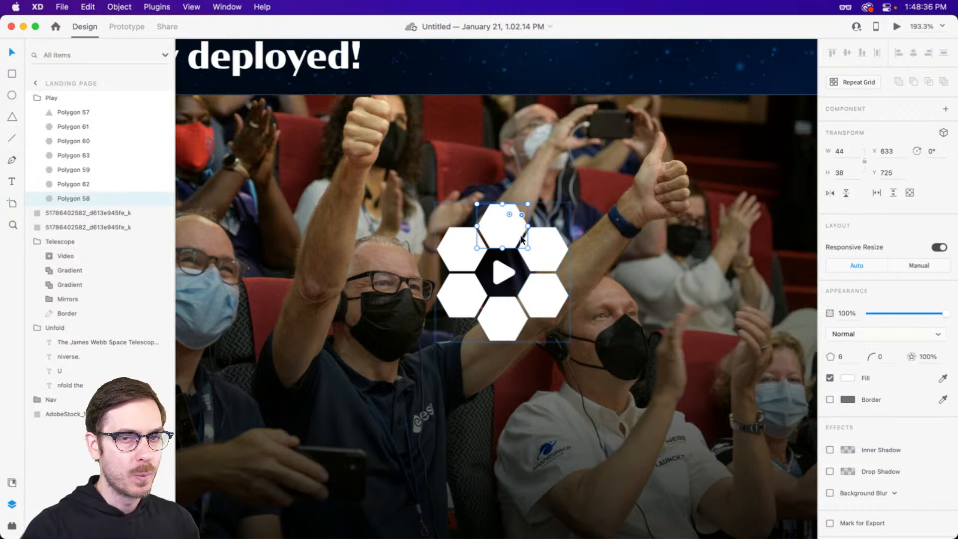
{"action": "left_click", "coordinate": [851, 380]}
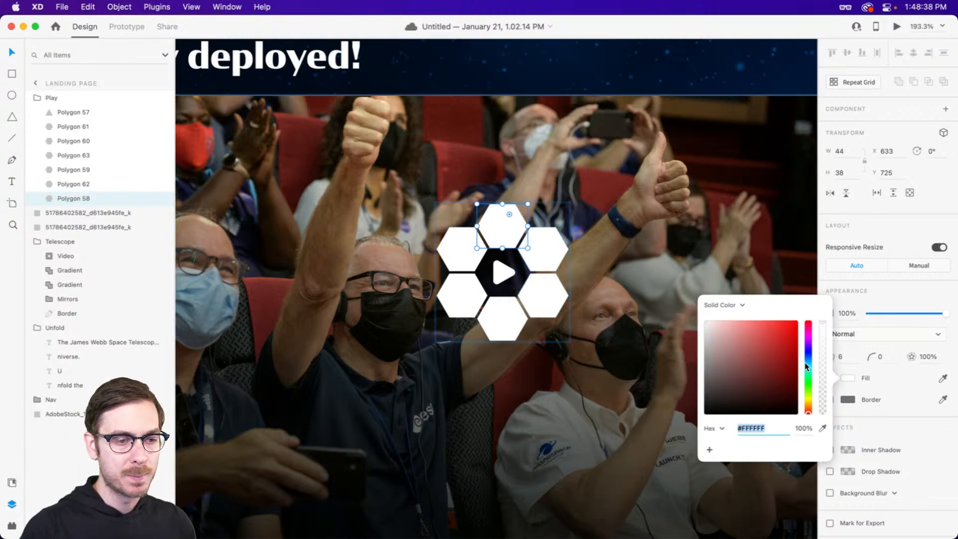
{"action": "left_click", "coordinate": [809, 398]}
{"action": "left_click", "coordinate": [781, 322]}
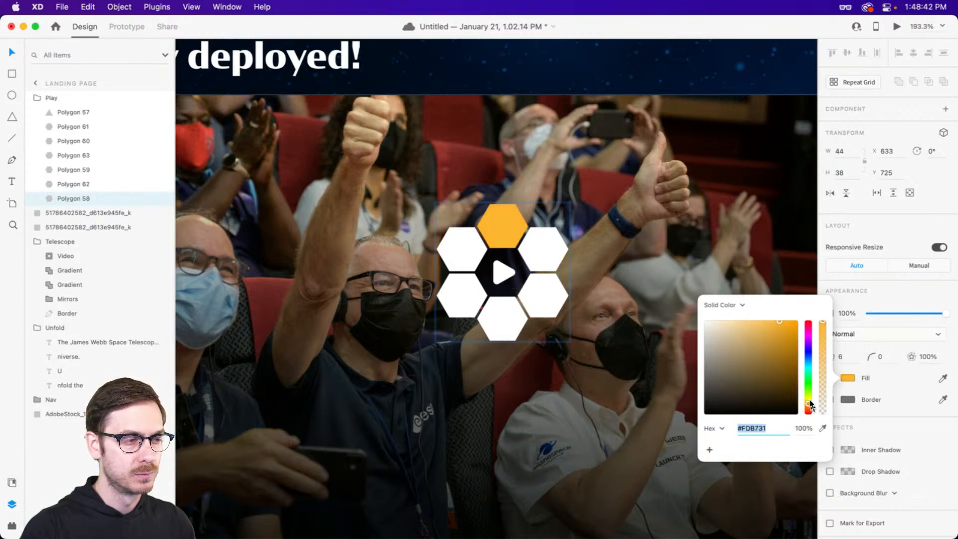
Give the two upper side hexagons the top hexagon's color, darkened slightly to #F0A81D.
{"action": "left_click", "coordinate": [473, 240]}
{"action": "left_click", "coordinate": [544, 237], "text": "shift"}
{"action": "key", "text": "i"}
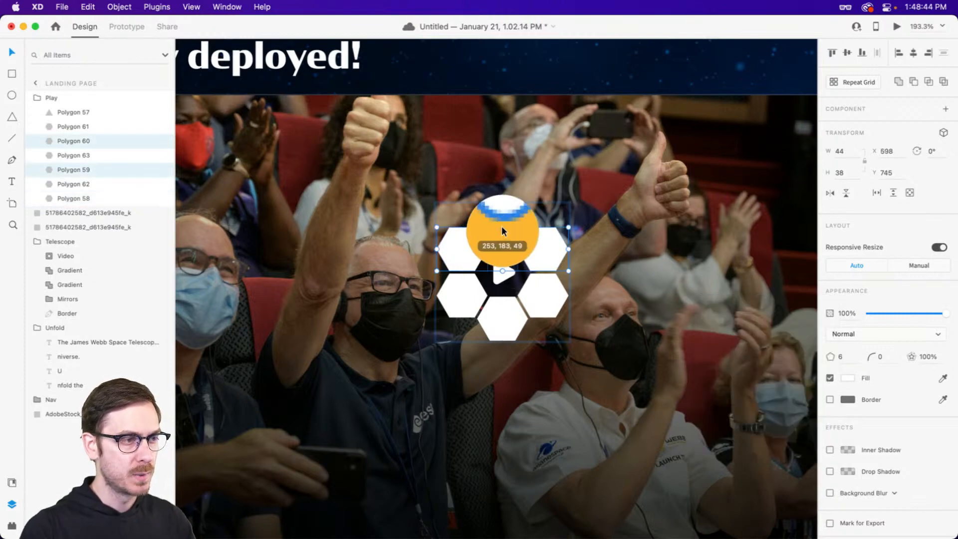
{"action": "left_click", "coordinate": [502, 228]}
{"action": "left_click", "coordinate": [848, 379]}
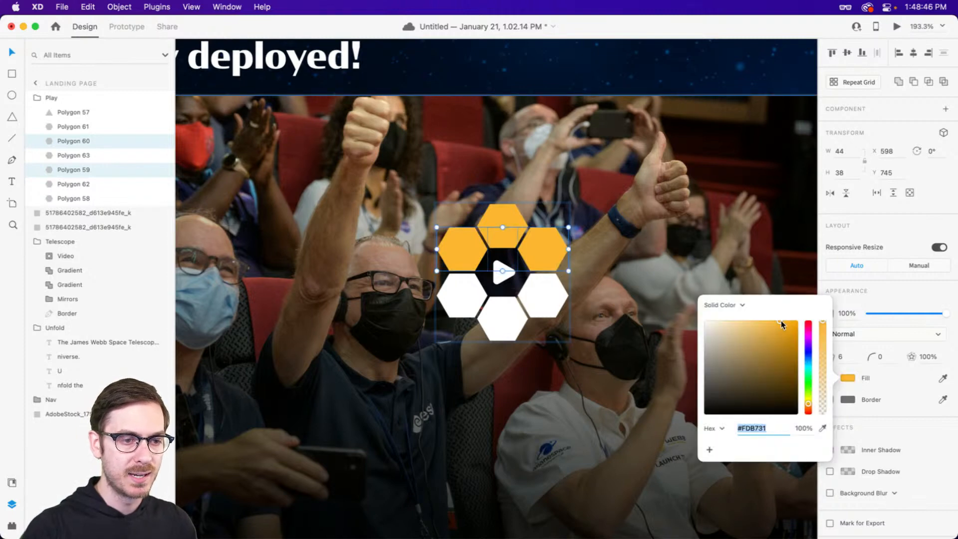
{"action": "left_click_drag", "start_coordinate": [781, 322], "coordinate": [786, 325]}
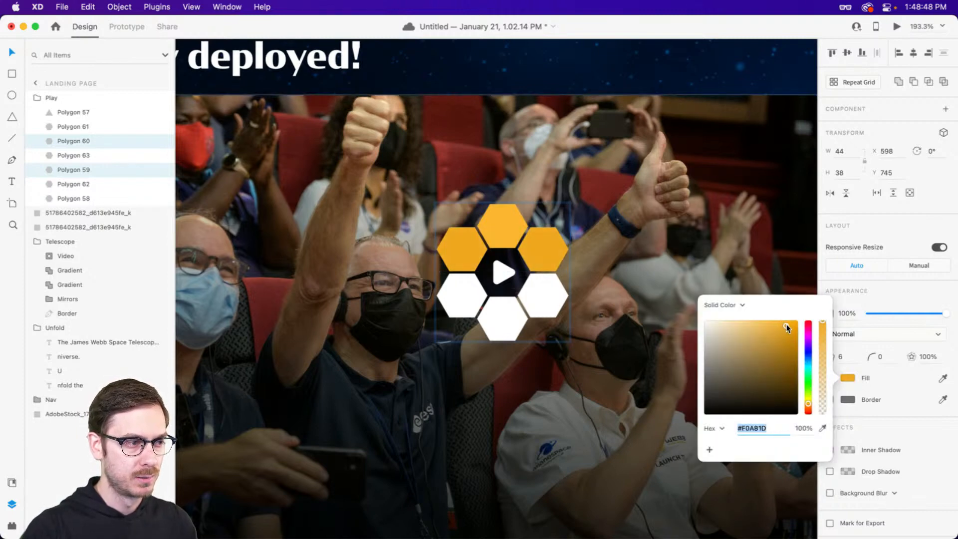
Give the two lower side hexagons the upper side hexagons' color, with the hue shifted to #F09F1D.
{"action": "left_click", "coordinate": [451, 301]}
{"action": "left_click", "coordinate": [524, 294], "text": "shift"}
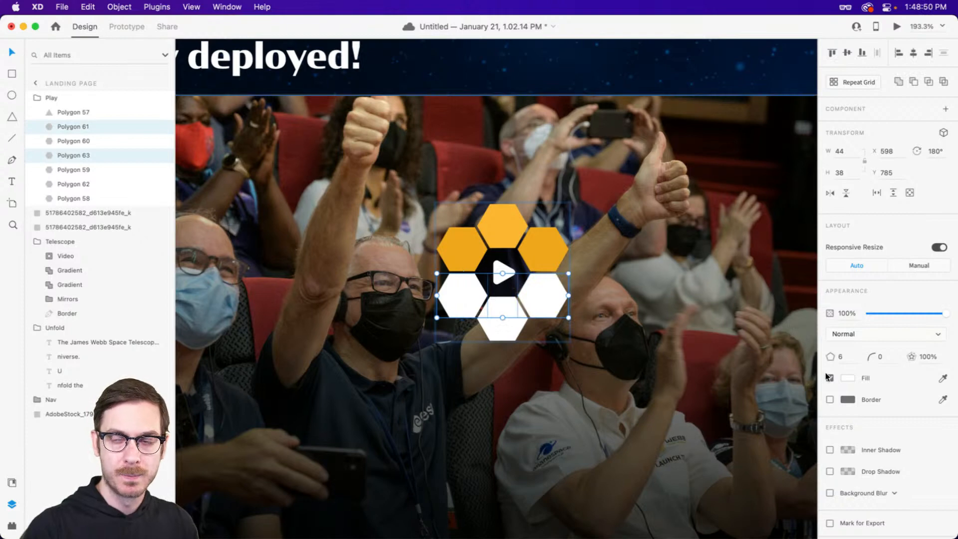
{"action": "key", "text": "i"}
{"action": "left_click", "coordinate": [530, 242]}
{"action": "left_click", "coordinate": [847, 379]}
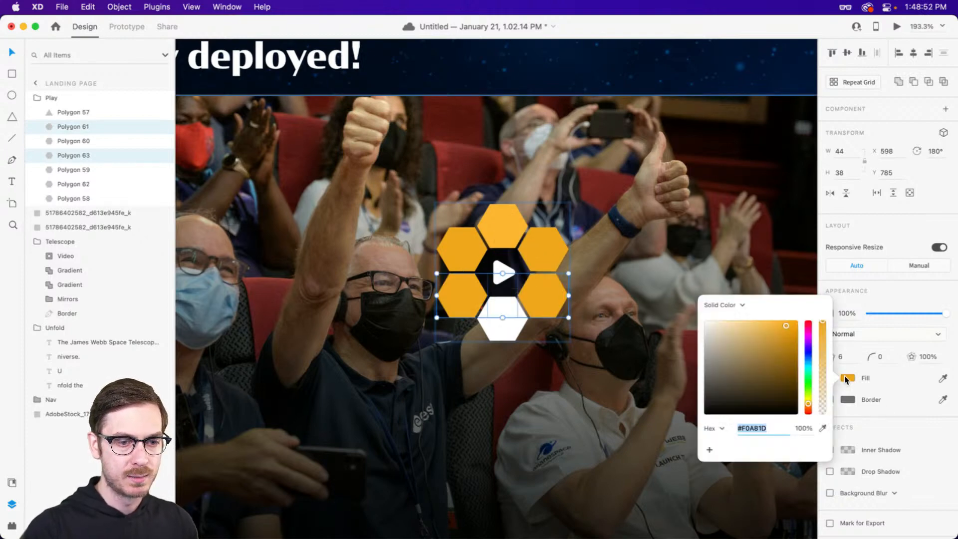
{"action": "left_click_drag", "start_coordinate": [808, 406], "coordinate": [809, 406]}
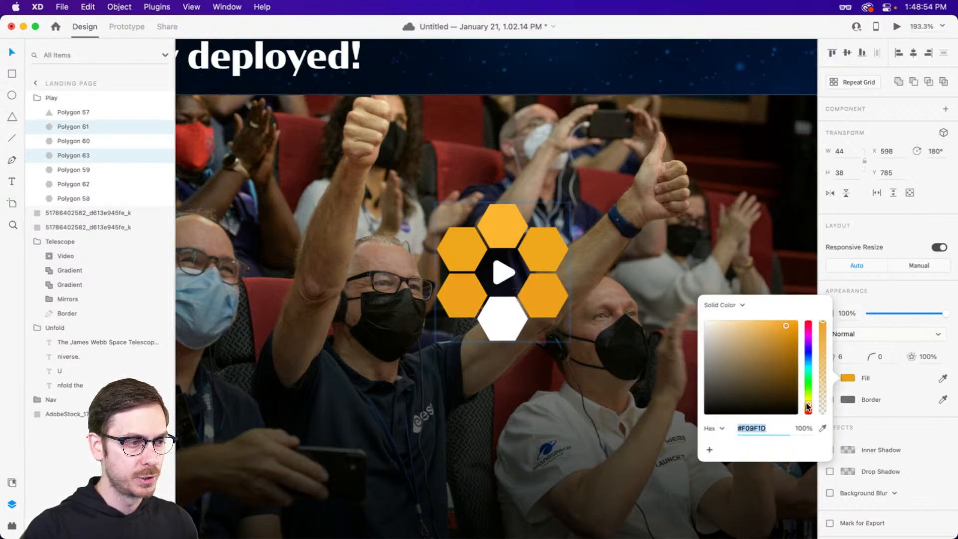
Give the bottom hexagon the lower side hexagons' color, with the hue shifted to a deeper orange, #F08F1D.
{"action": "left_click", "coordinate": [497, 320]}
{"action": "key", "text": "i"}
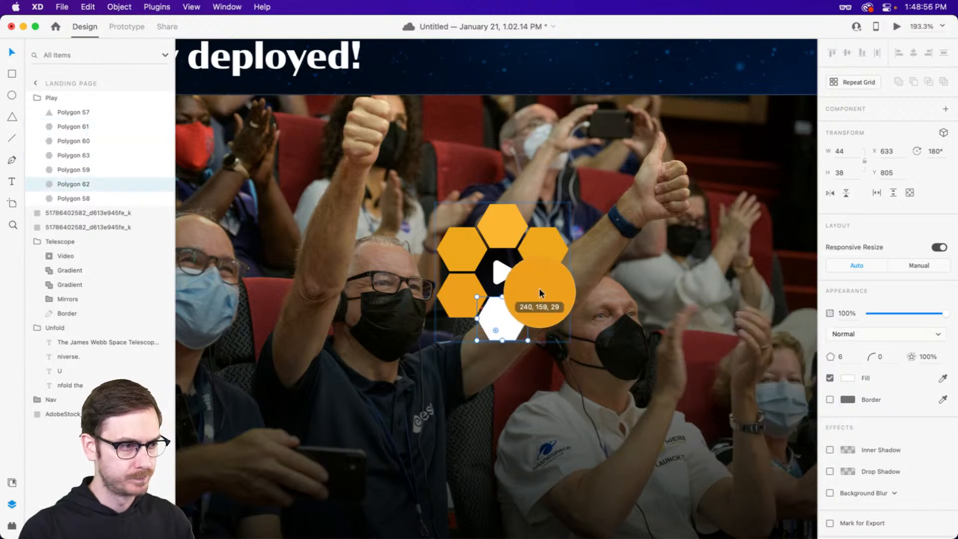
{"action": "left_click", "coordinate": [539, 288]}
{"action": "left_click", "coordinate": [848, 378]}
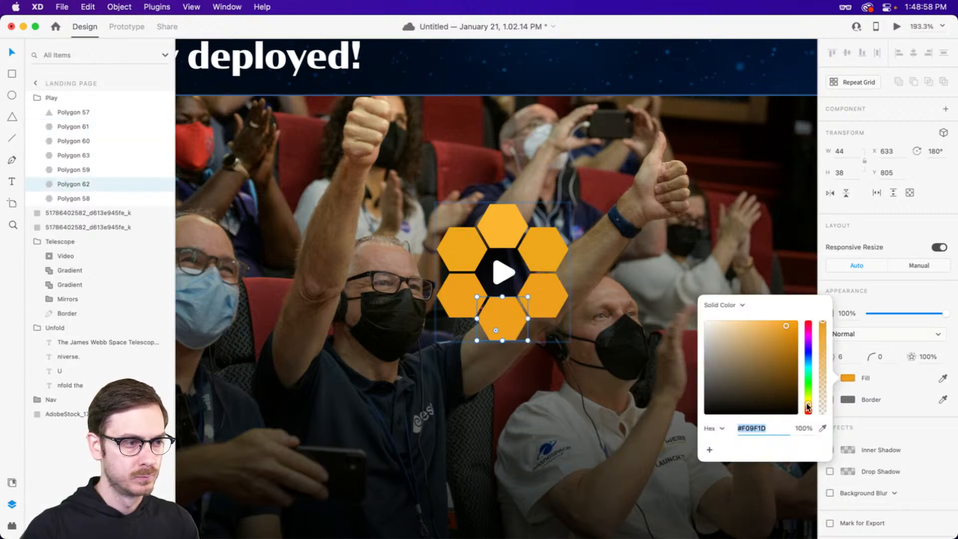
{"action": "left_click_drag", "start_coordinate": [809, 406], "coordinate": [808, 408]}
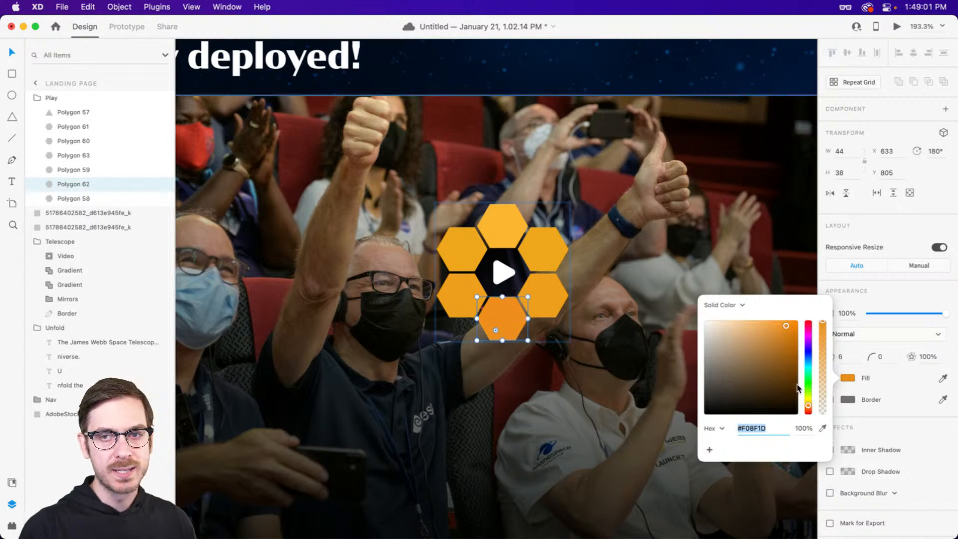
{"action": "left_click", "coordinate": [850, 197]}
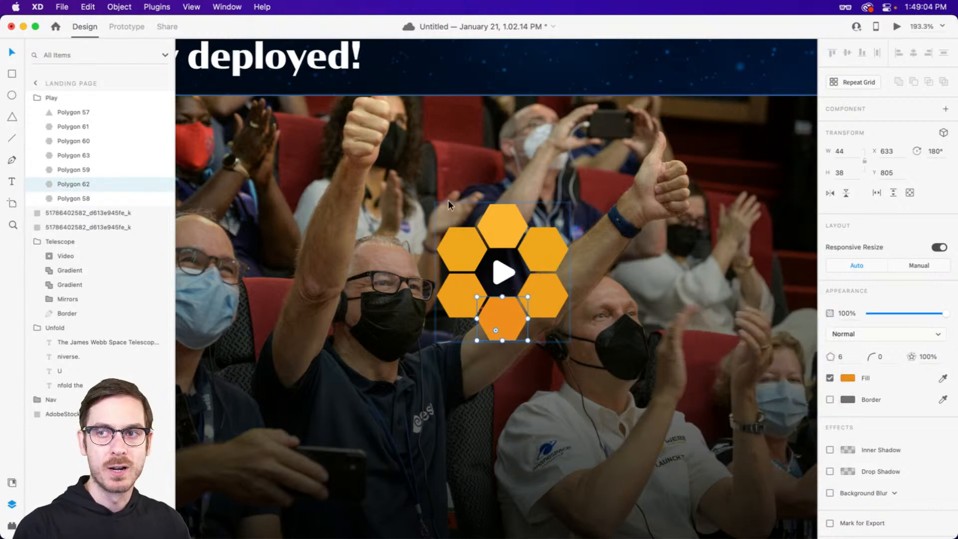
Add a black #000000 border to all six hexagons of the play button.
{"action": "scroll", "coordinate": [456, 242], "scroll_direction": "up", "scroll_amount": 3}
{"action": "left_click", "coordinate": [483, 230]}
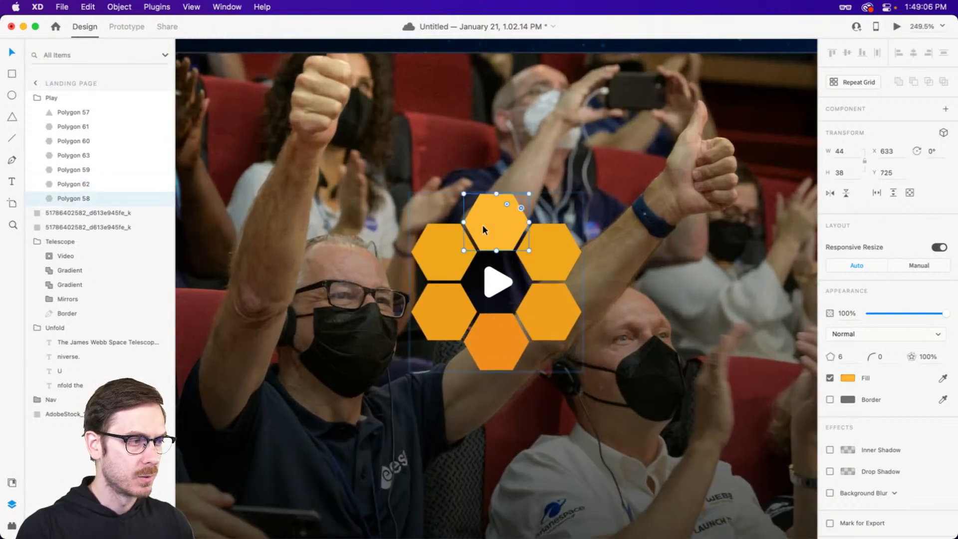
{"action": "left_click", "coordinate": [447, 249], "text": "shift"}
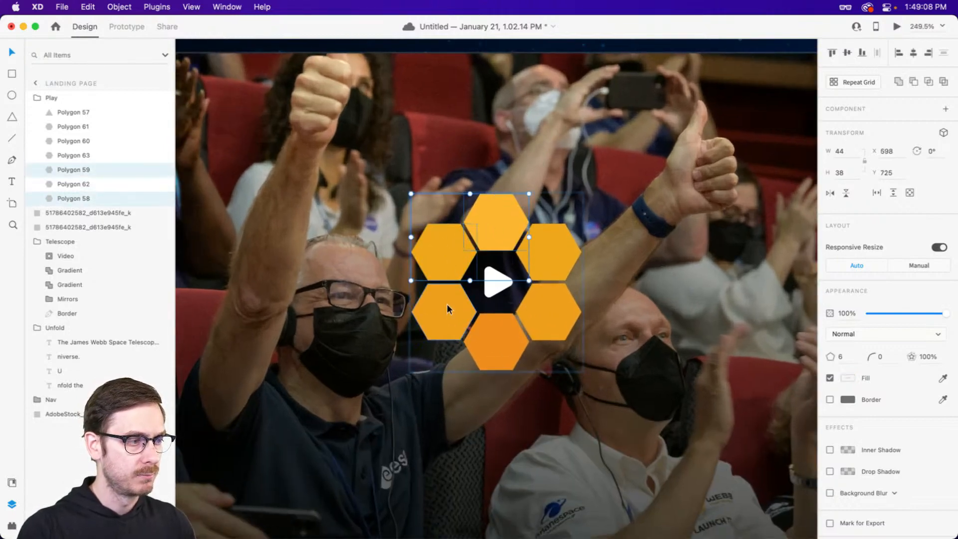
{"action": "left_click", "coordinate": [447, 304], "text": "shift"}
{"action": "left_click", "coordinate": [491, 330], "text": "shift"}
{"action": "left_click", "coordinate": [549, 312], "text": "shift"}
{"action": "left_click", "coordinate": [548, 250], "text": "shift"}
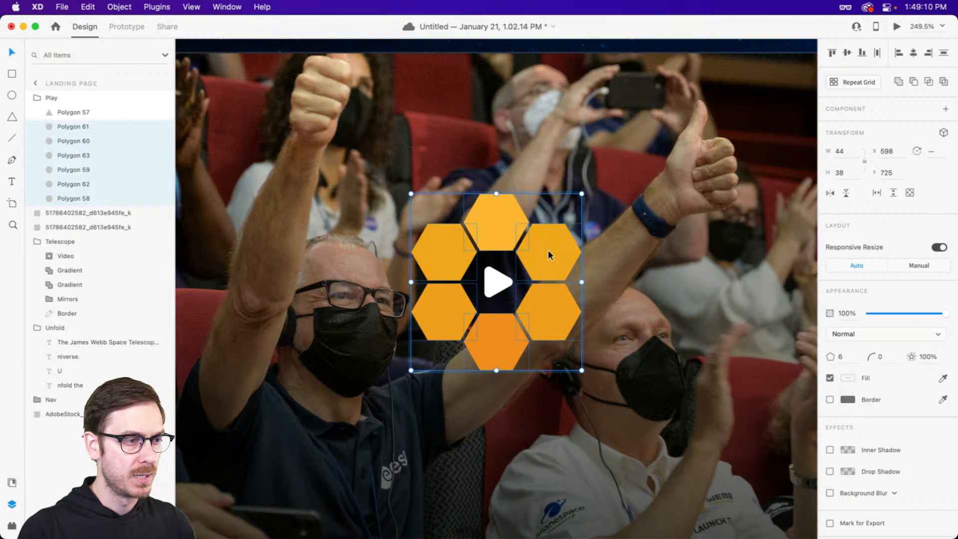
{"action": "left_click", "coordinate": [849, 400]}
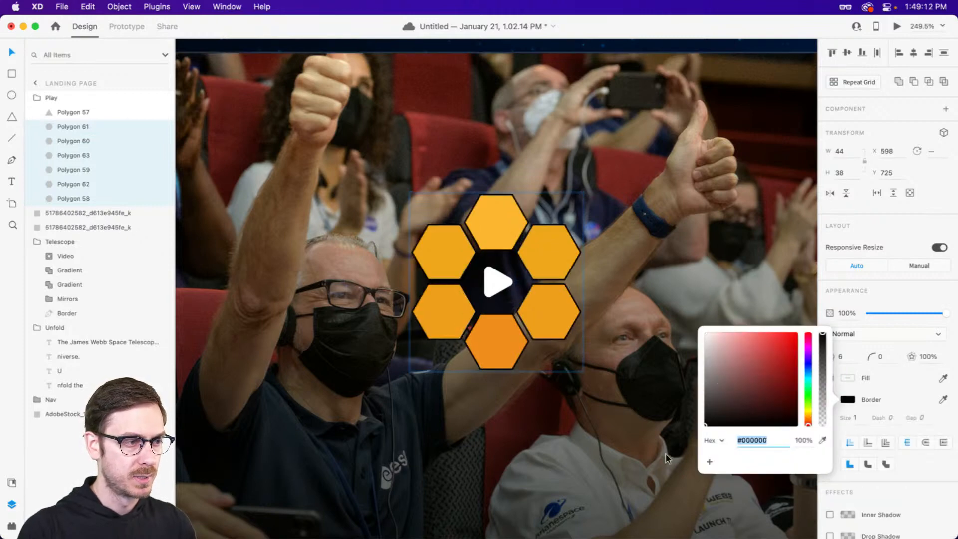
Change the six hexagons' border to an outer stroke with size 2.
{"action": "left_click", "coordinate": [868, 442]}
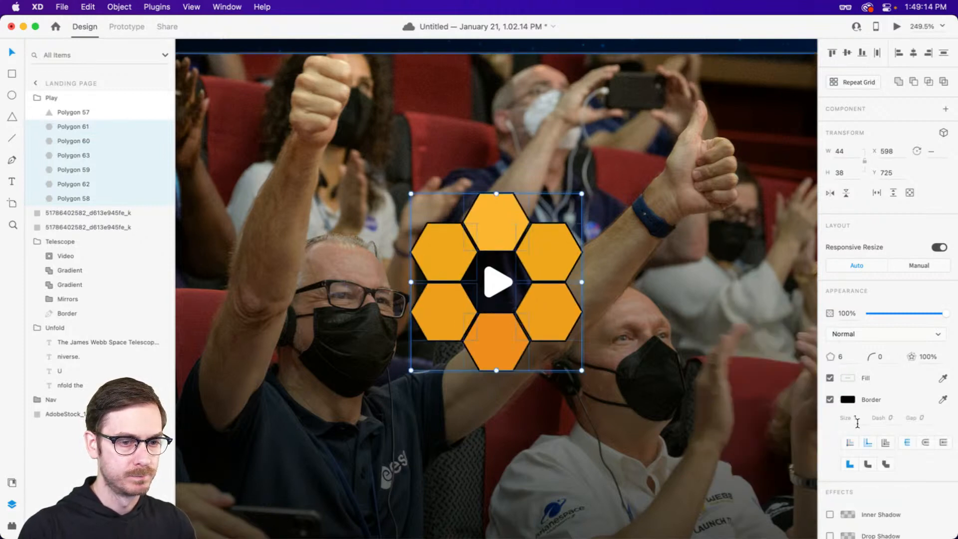
{"action": "left_click", "coordinate": [857, 421]}
{"action": "key", "text": "Up"}
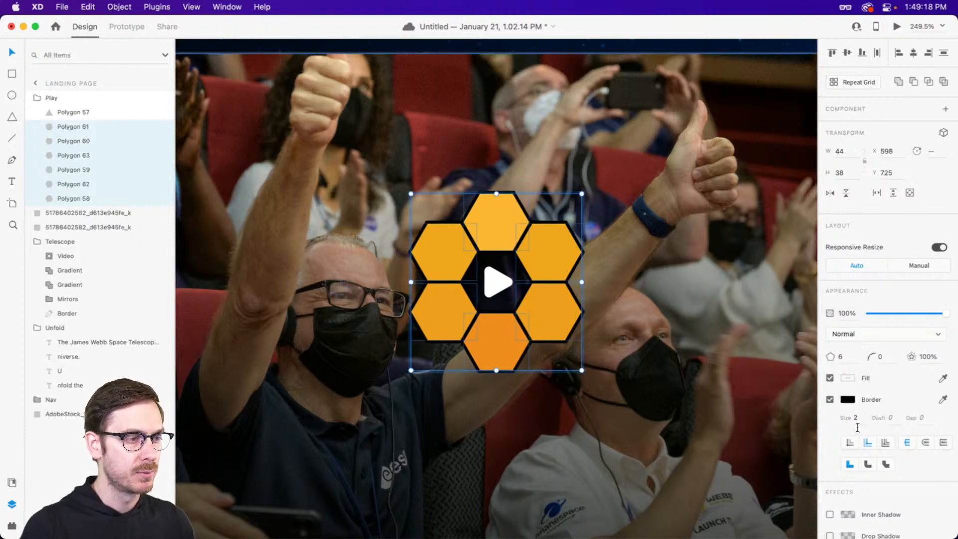
Duplicate the top hexagon into the center of the ring, behind the play triangle.
{"action": "left_click", "coordinate": [640, 255]}
{"action": "double_click", "coordinate": [508, 219]}
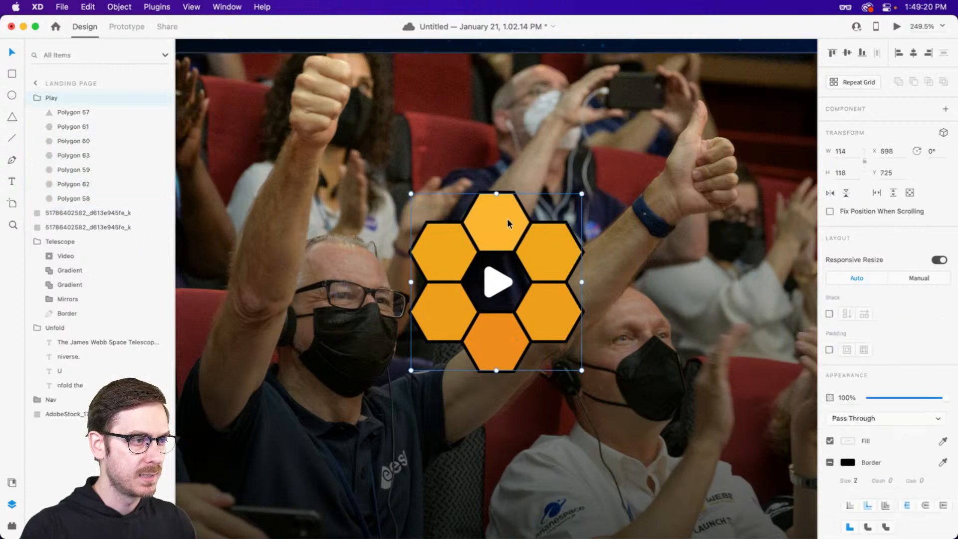
{"action": "left_click_drag", "start_coordinate": [503, 209], "coordinate": [504, 268], "text": "alt"}
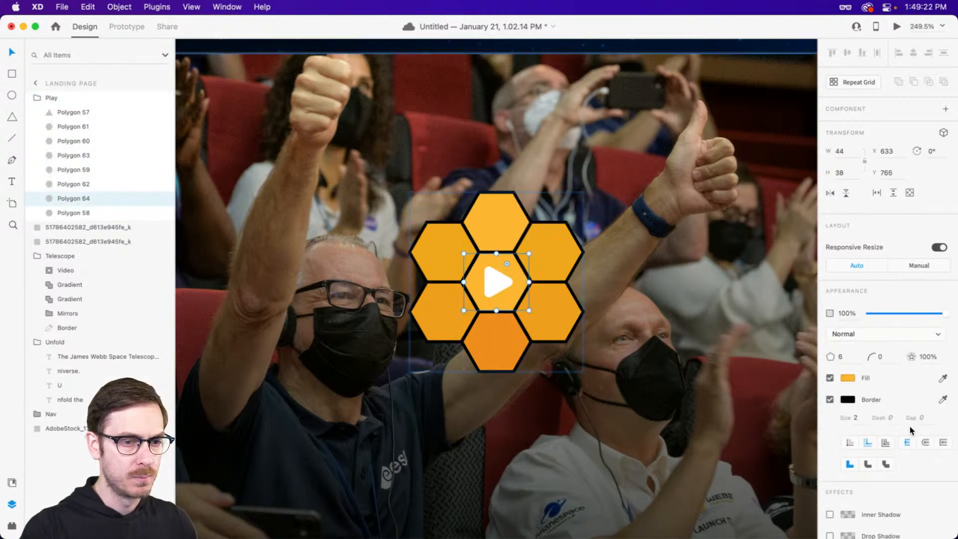
Remove the center hexagon's border and fill the hexagon with black.
{"action": "left_click", "coordinate": [831, 399]}
{"action": "left_click", "coordinate": [846, 378]}
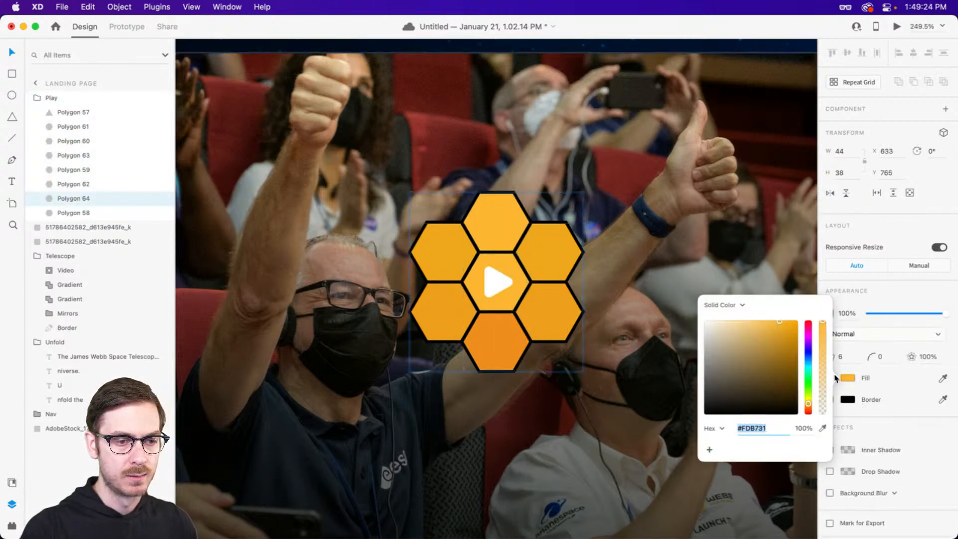
{"action": "left_click_drag", "start_coordinate": [732, 400], "coordinate": [675, 419]}
{"action": "left_click", "coordinate": [891, 297]}
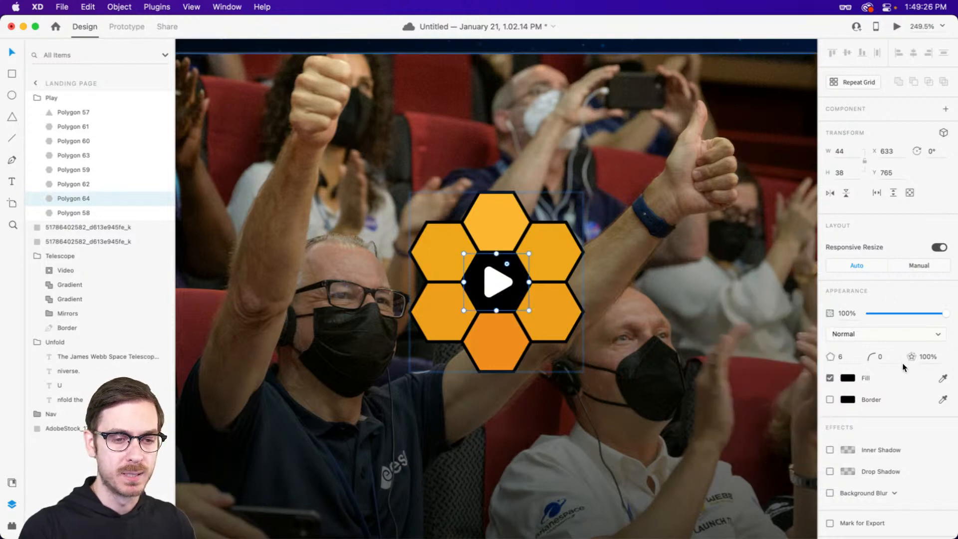
Enlarge the center hexagon to 58 × 50 around its center and place it behind the other play button shapes.
{"action": "left_click_drag", "start_coordinate": [529, 254], "coordinate": [537, 248]}
{"action": "key", "text": "super+bracketleft"}
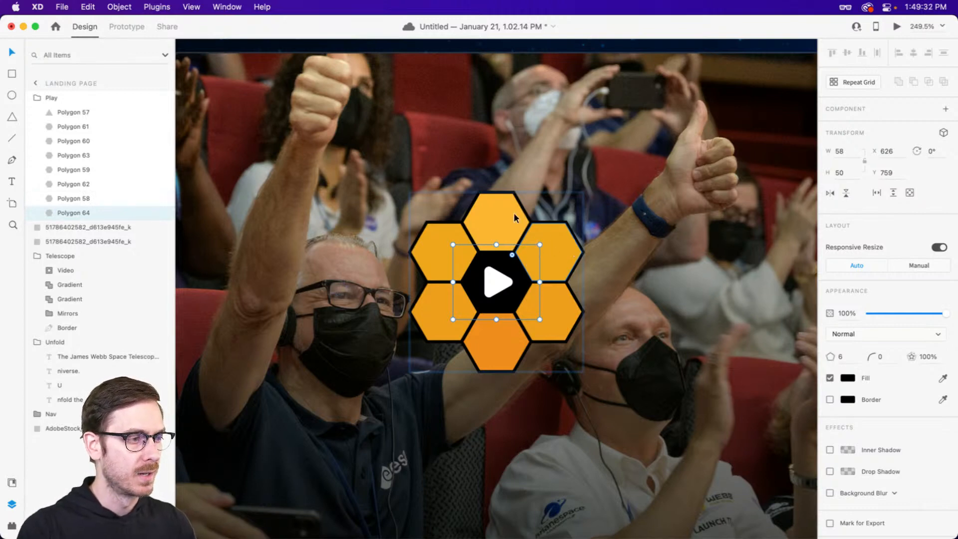
{"action": "scroll", "coordinate": [514, 260], "scroll_direction": "down", "scroll_amount": 5}
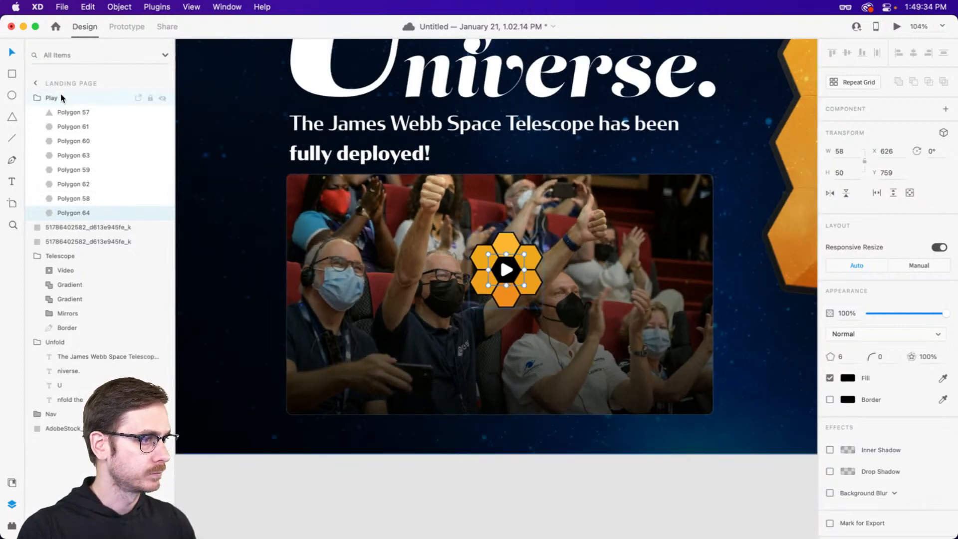
Rename the white triangle's layer in the Play group as Play.
{"action": "left_click", "coordinate": [70, 113]}
{"action": "left_click", "coordinate": [75, 198], "text": "shift"}
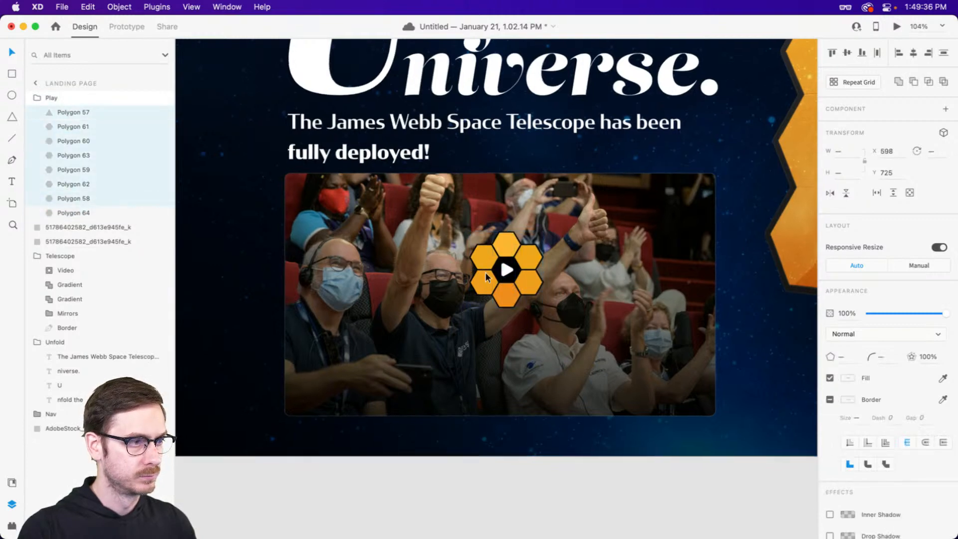
{"action": "scroll", "coordinate": [485, 271], "scroll_direction": "up", "scroll_amount": 5}
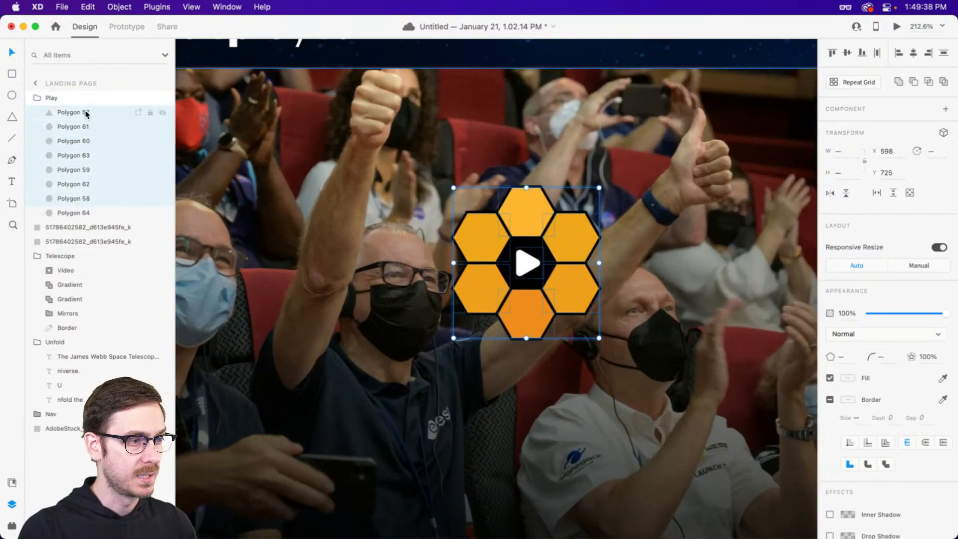
{"action": "left_click", "coordinate": [86, 113]}
{"action": "double_click", "coordinate": [69, 112]}
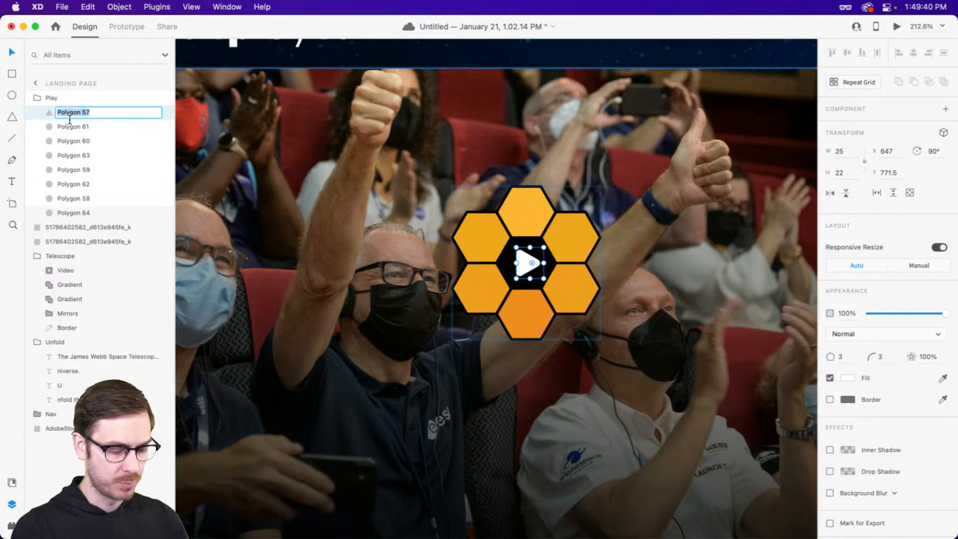
{"action": "type", "text": "PLay"}
{"action": "key", "text": "Return"}
{"action": "double_click", "coordinate": [70, 112]}
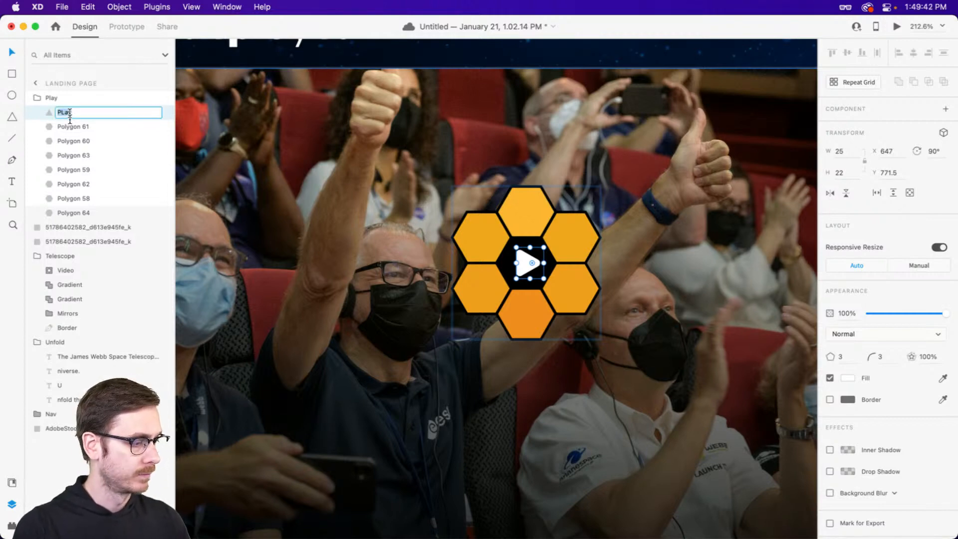
{"action": "type", "text": "Pla"}
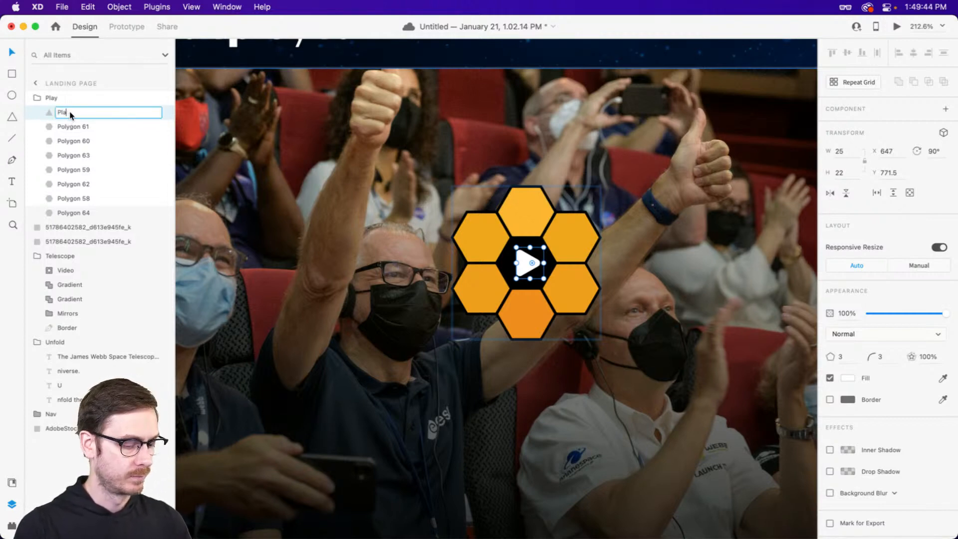
{"action": "type", "text": "y"}
{"action": "key", "text": "Return"}
Lower the opacity of the black border color on the six ring hexagons.
{"action": "left_click", "coordinate": [118, 126]}
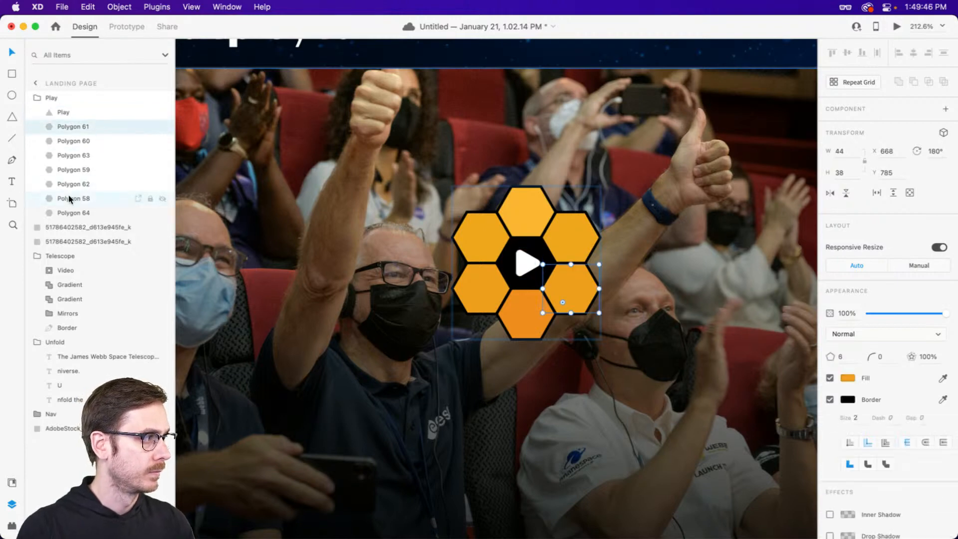
{"action": "left_click", "coordinate": [69, 198], "text": "shift"}
{"action": "left_click", "coordinate": [851, 399]}
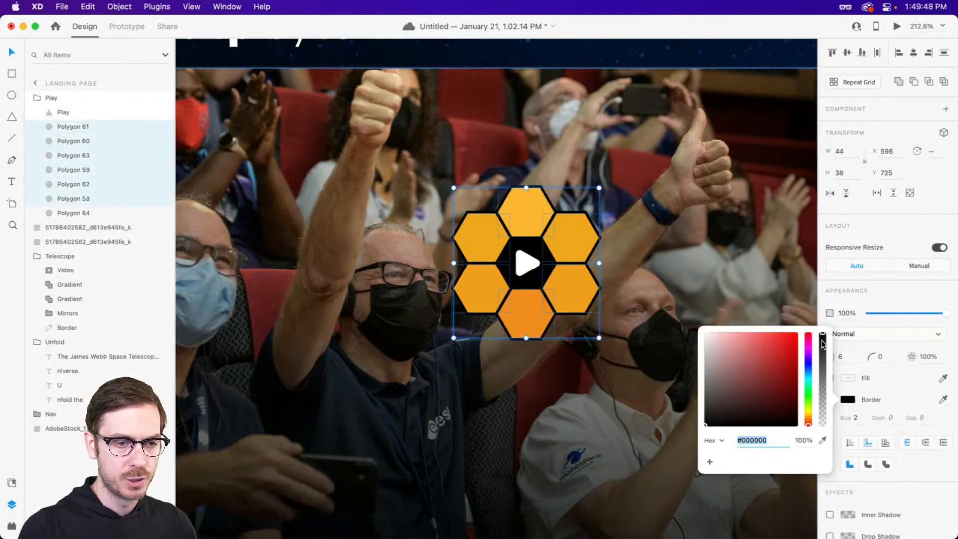
{"action": "left_click_drag", "start_coordinate": [824, 337], "coordinate": [822, 359]}
{"action": "key", "text": "Escape"}
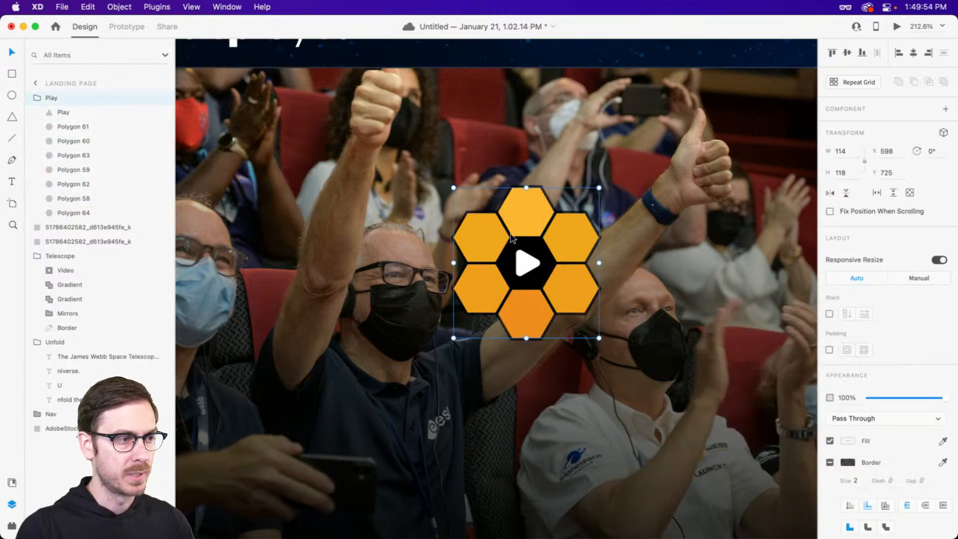
Move the hexagon play button to the center of the photo card, at X 588 and Y 765.
{"action": "scroll", "coordinate": [508, 234], "scroll_direction": "down", "scroll_amount": 10}
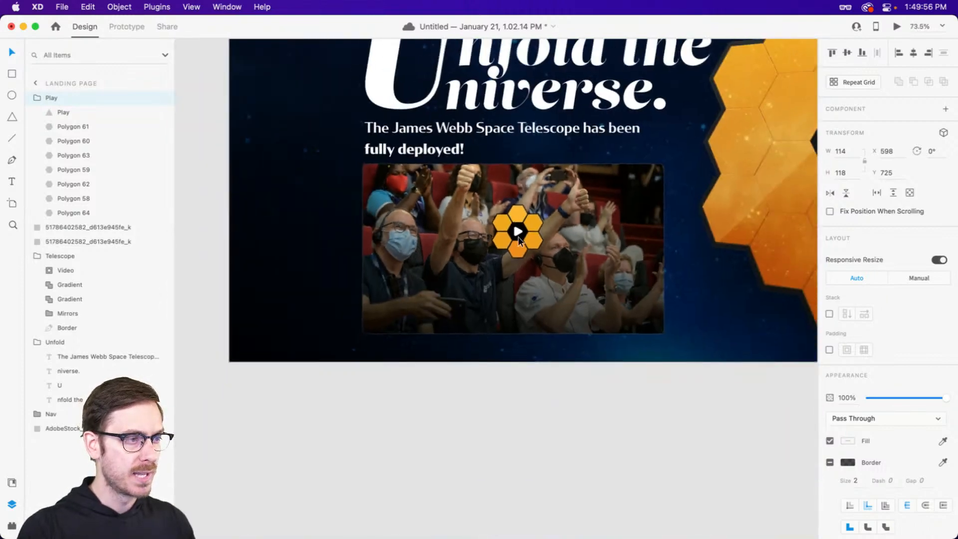
{"action": "mouse_move", "coordinate": [519, 240]}
{"action": "left_mouse_down"}
{"action": "mouse_move", "coordinate": [501, 247]}
{"action": "mouse_move", "coordinate": [514, 256]}
{"action": "left_mouse_up"}
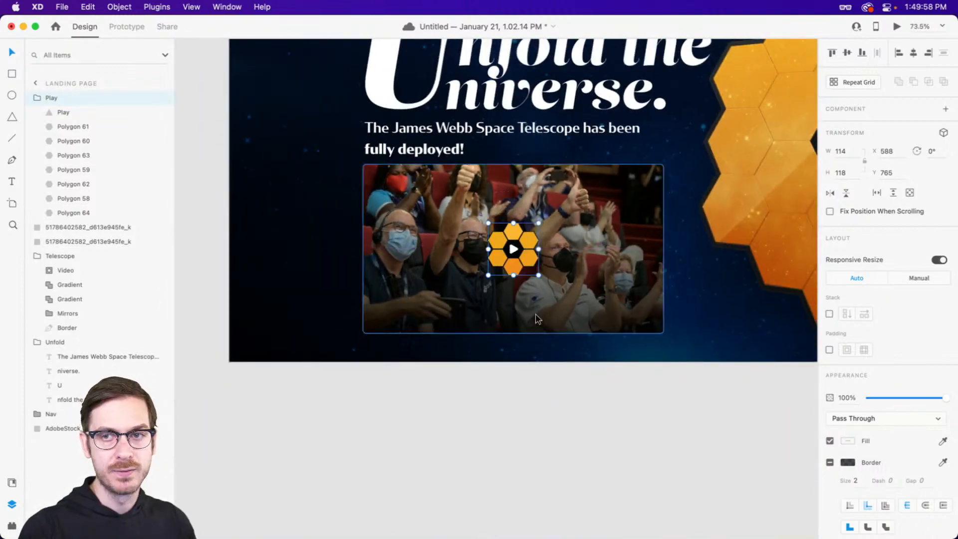
{"action": "left_click", "coordinate": [534, 373]}
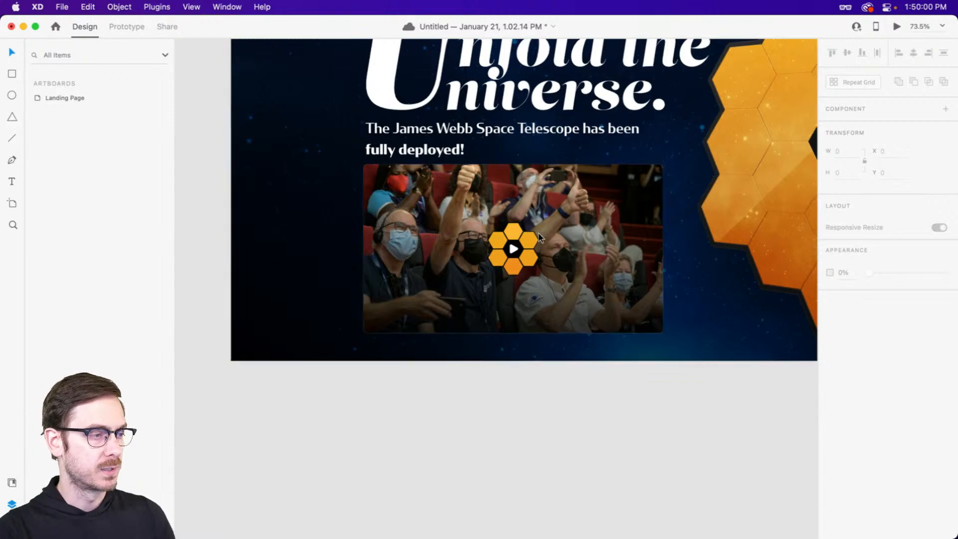
Add the caption "Re-live the historic launch" over the lower part of the photo card.
{"action": "scroll", "coordinate": [538, 232], "scroll_direction": "up", "scroll_amount": 3}
{"action": "left_click_drag", "start_coordinate": [453, 317], "coordinate": [483, 295]}
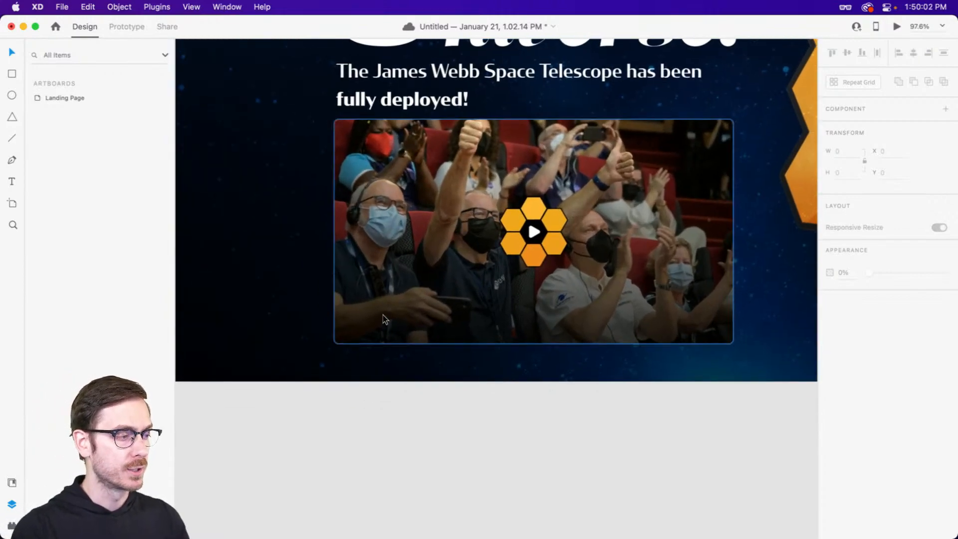
{"action": "left_click", "coordinate": [388, 313]}
{"action": "key", "text": "t"}
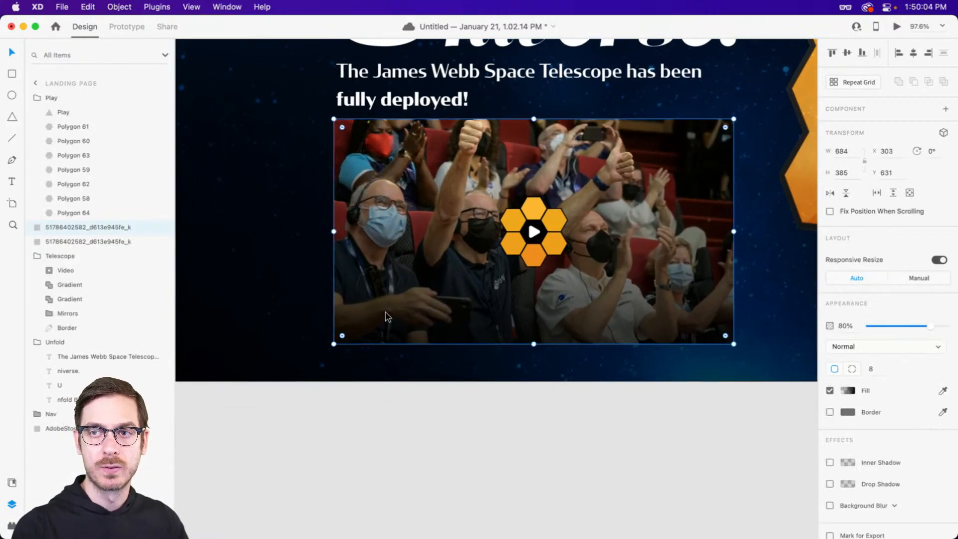
{"action": "left_click", "coordinate": [364, 322]}
{"action": "type", "text": "Re-"}
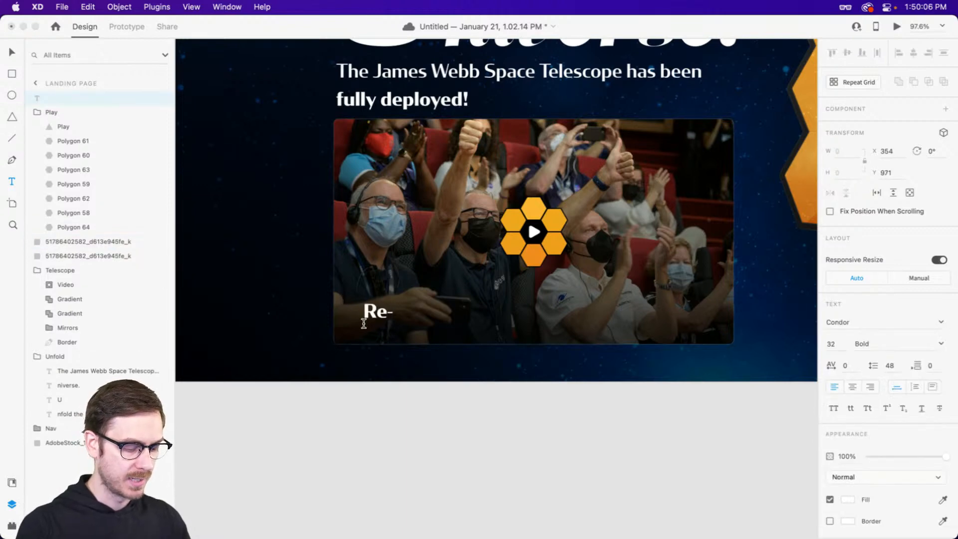
{"action": "type", "text": "live the his"}
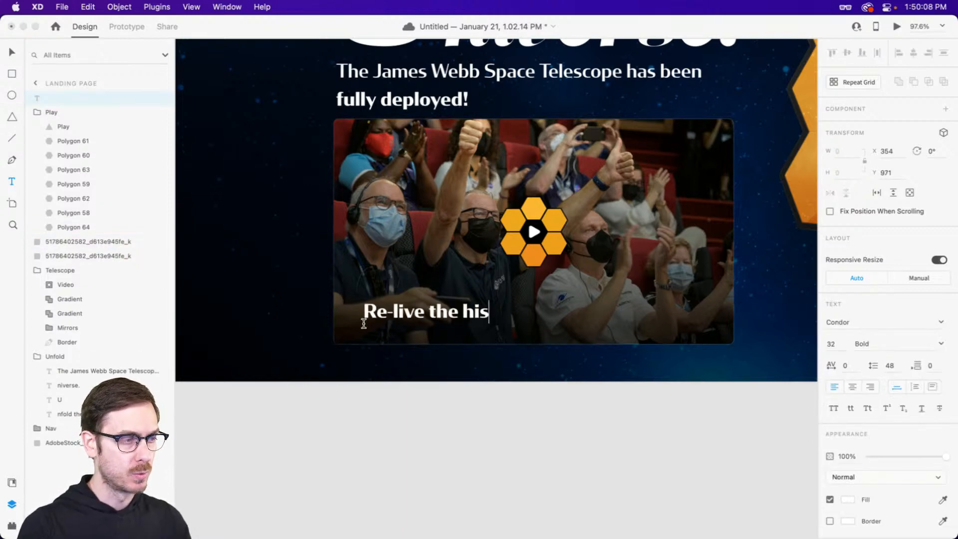
{"action": "type", "text": "toric launch"}
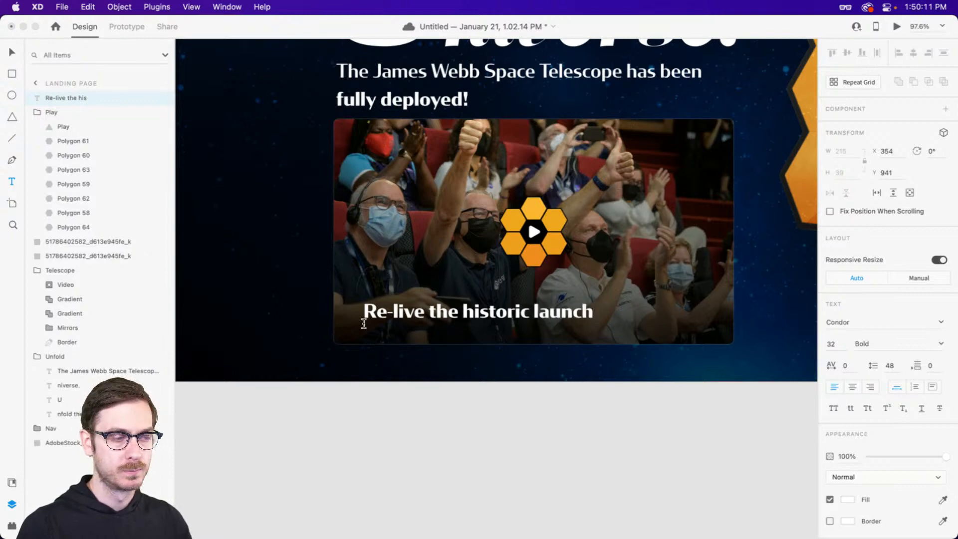
{"action": "key", "text": "Escape"}
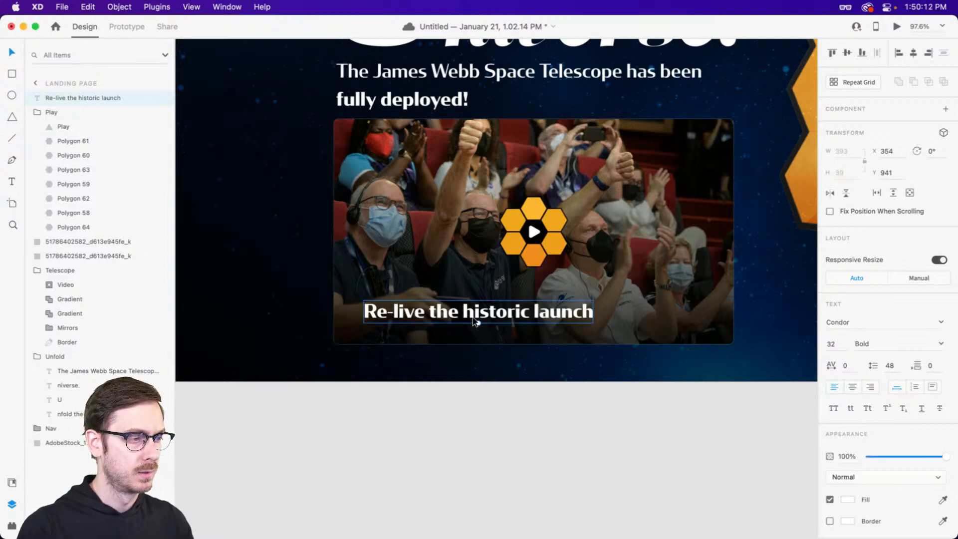
Shrink the caption and place it in the photo card's lower-left corner.
{"action": "left_click_drag", "start_coordinate": [478, 322], "coordinate": [405, 331]}
{"action": "left_click", "coordinate": [467, 404]}
{"action": "scroll", "coordinate": [467, 404], "scroll_direction": "down", "scroll_amount": 3}
{"action": "scroll", "coordinate": [492, 369], "scroll_direction": "up", "scroll_amount": 2}
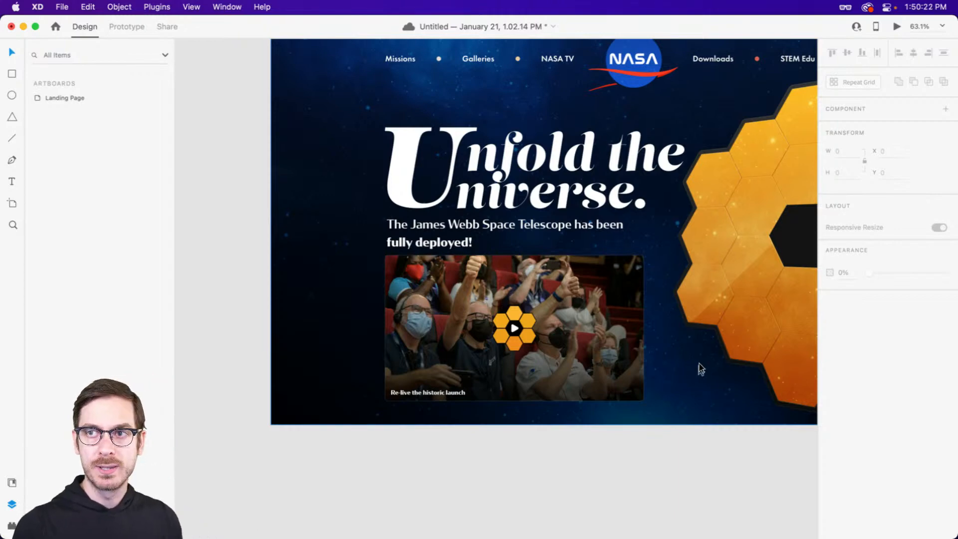
Group the caption, play button, gradient overlay and photo, and name the group Video.
{"action": "left_click", "coordinate": [525, 324]}
{"action": "left_click", "coordinate": [600, 318], "text": "shift"}
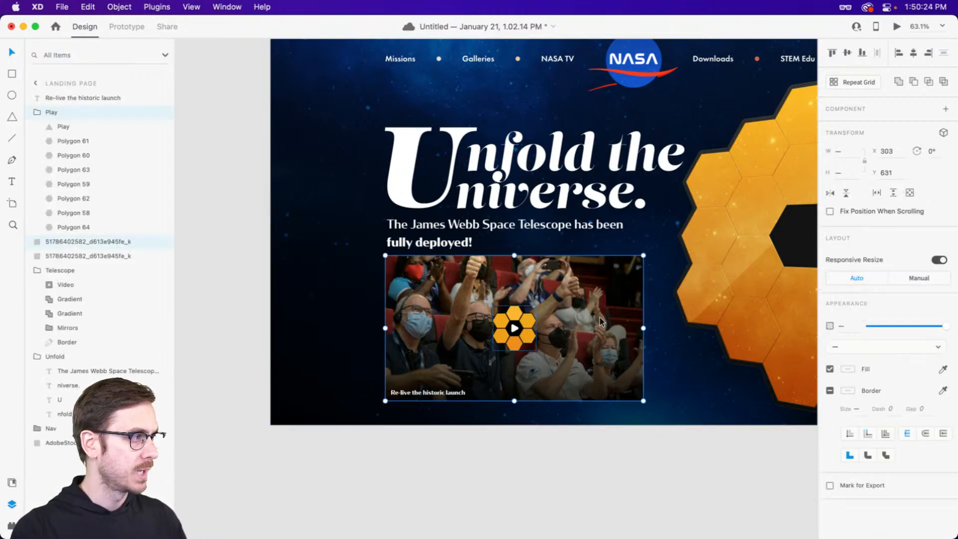
{"action": "left_click", "coordinate": [70, 97], "text": "shift"}
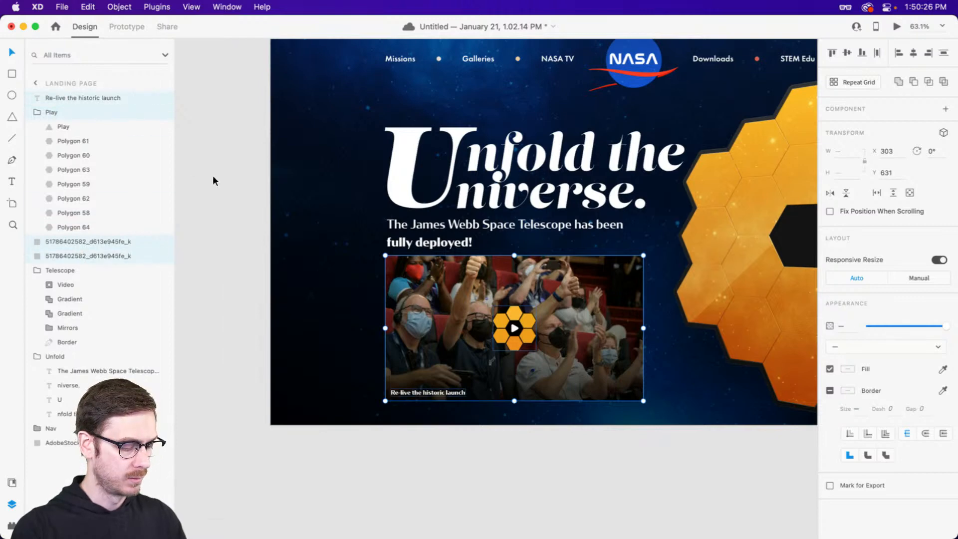
{"action": "key", "text": "super+g"}
{"action": "double_click", "coordinate": [59, 98]}
{"action": "type", "text": "Video"}
{"action": "key", "text": "Return"}
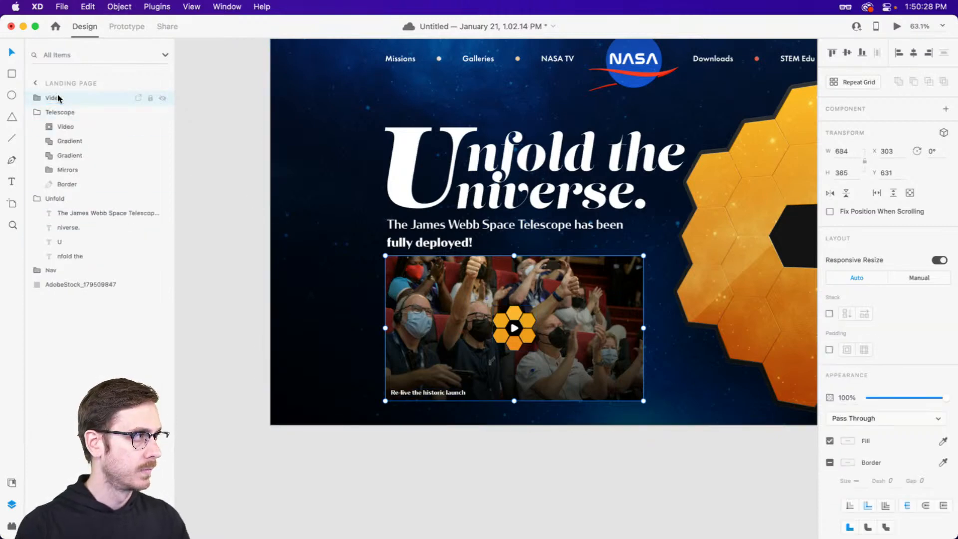
Move the Video group down to Y 654, and collapse the Telescope and Unfold groups in the layer list.
{"action": "left_click_drag", "start_coordinate": [502, 306], "coordinate": [501, 318]}
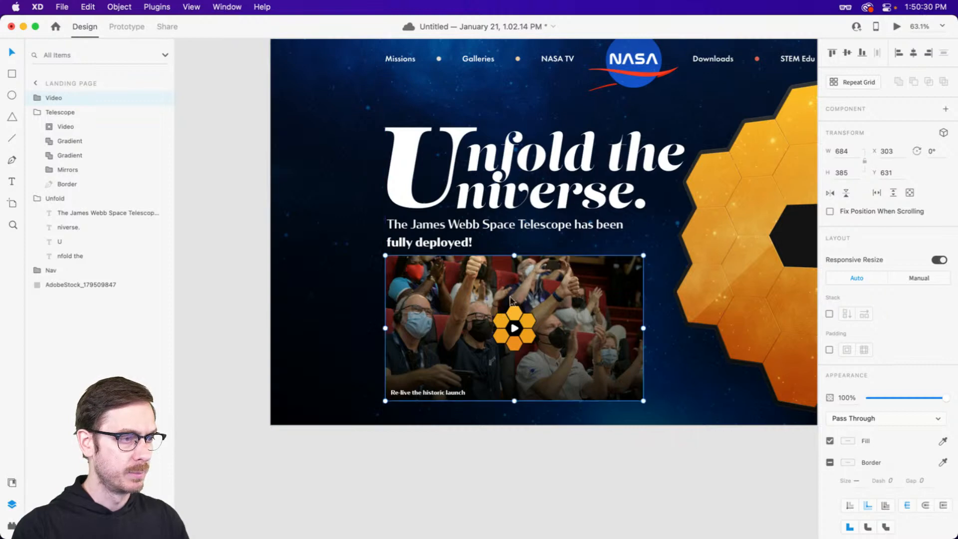
{"action": "left_click_drag", "start_coordinate": [525, 278], "coordinate": [525, 286]}
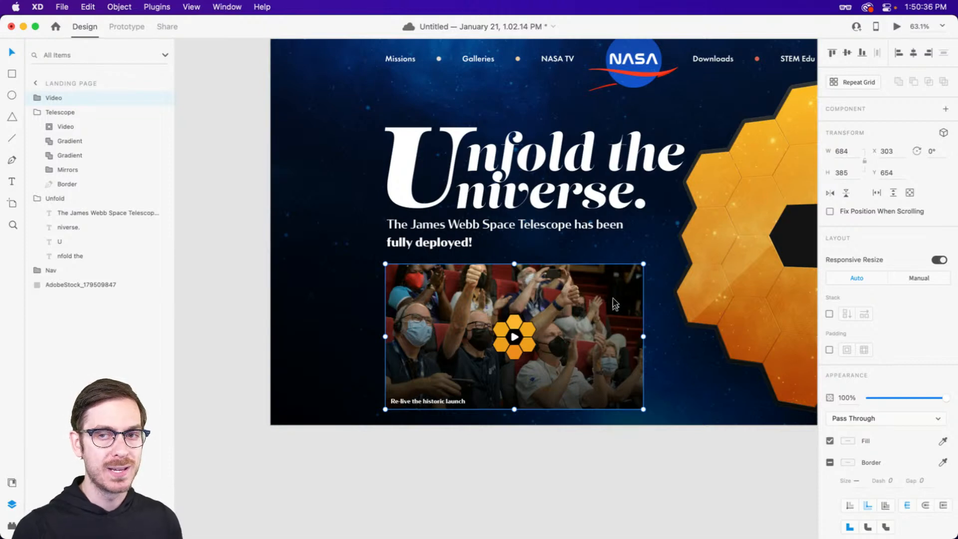
{"action": "scroll", "coordinate": [615, 303], "scroll_direction": "right", "scroll_amount": 5}
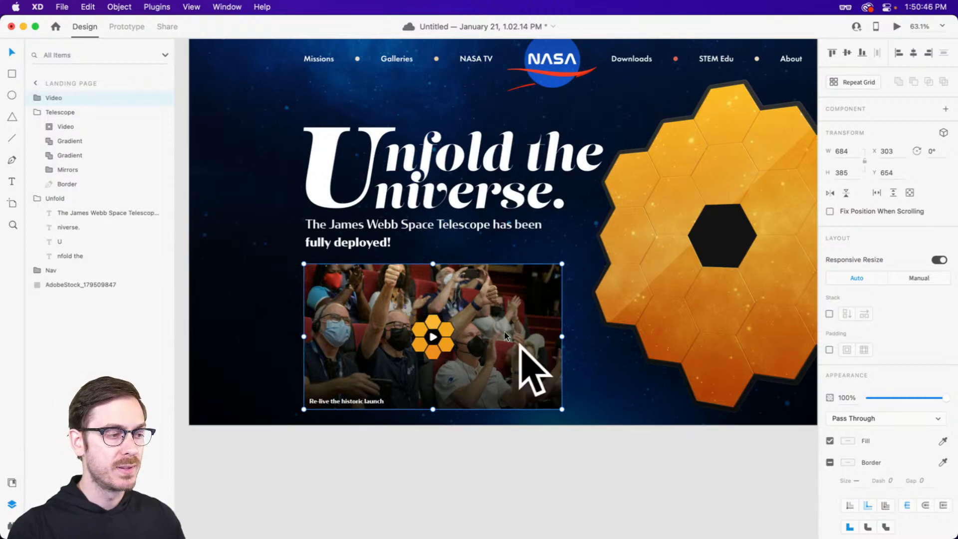
{"action": "left_click", "coordinate": [37, 112]}
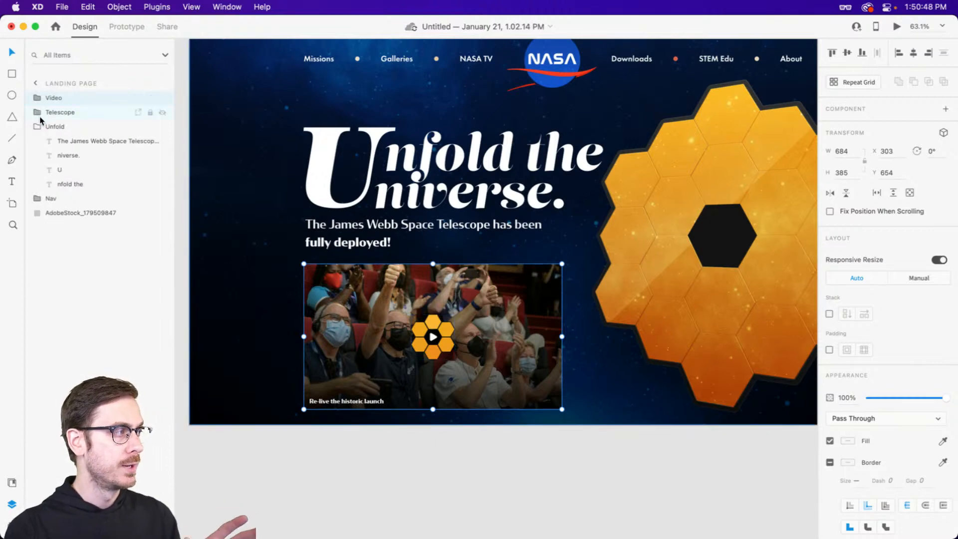
{"action": "left_click", "coordinate": [37, 126]}
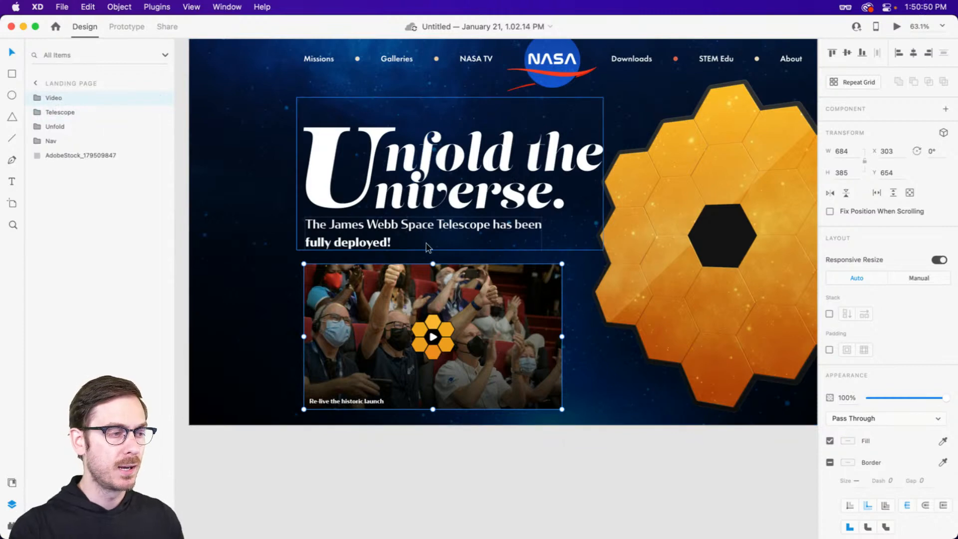
Turn the Video group into a component and add a hover state named Hover State.
{"action": "left_click", "coordinate": [947, 110]}
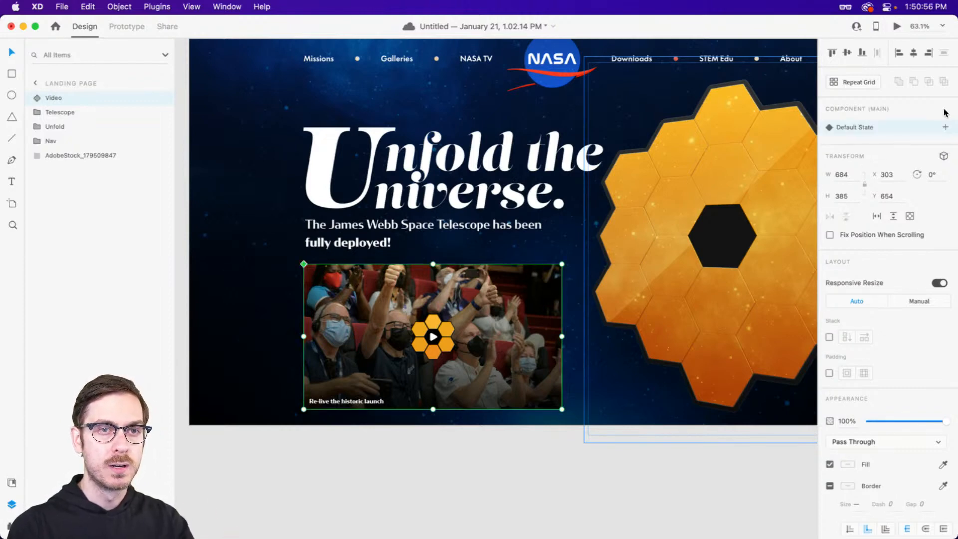
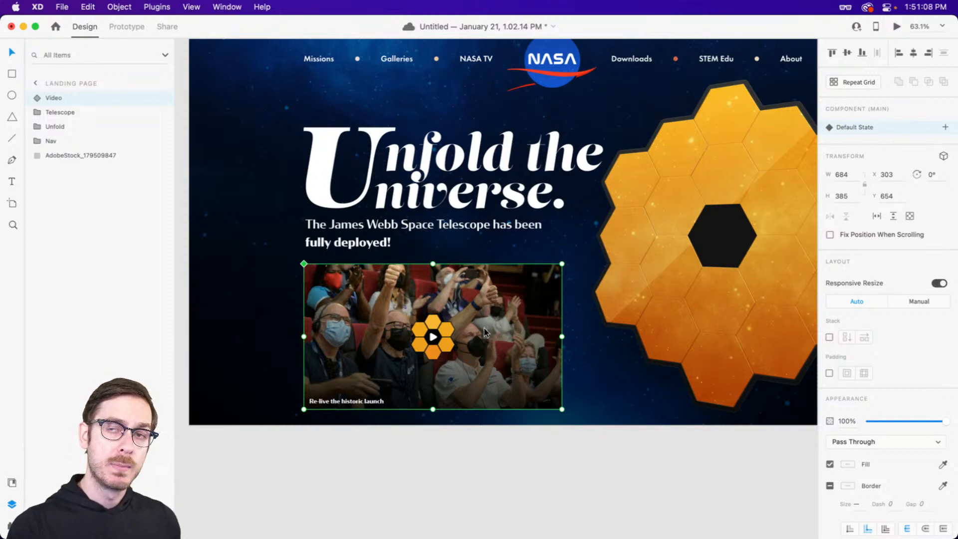
{"action": "left_click", "coordinate": [945, 127]}
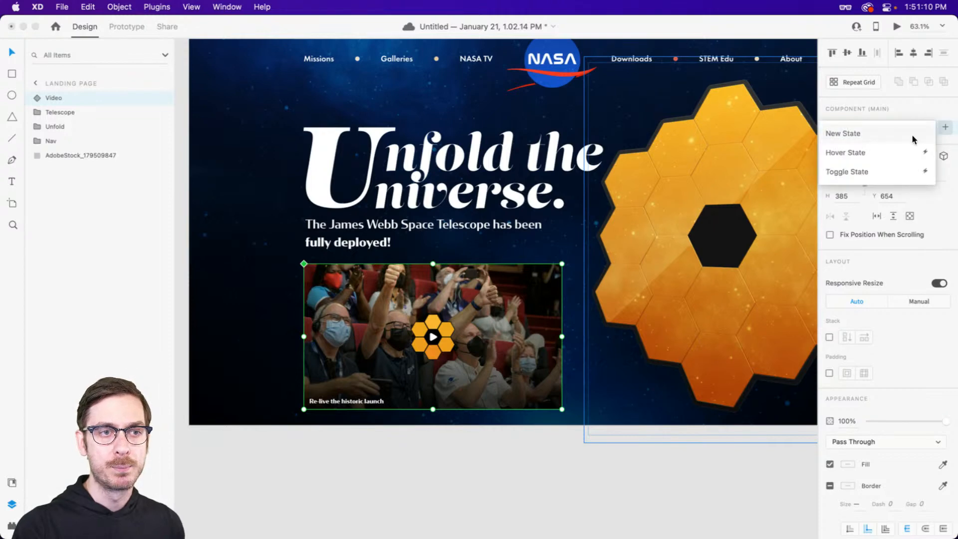
{"action": "left_click", "coordinate": [877, 151]}
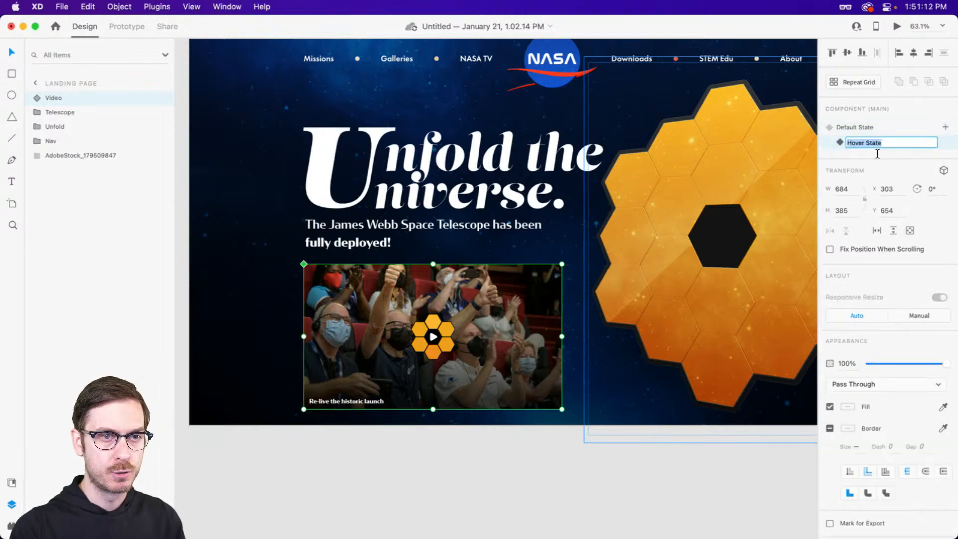
{"action": "key", "text": "Return"}
Raise the gradient overlay's opacity to 100% in the hover state and preview the landing page.
{"action": "double_click", "coordinate": [494, 344]}
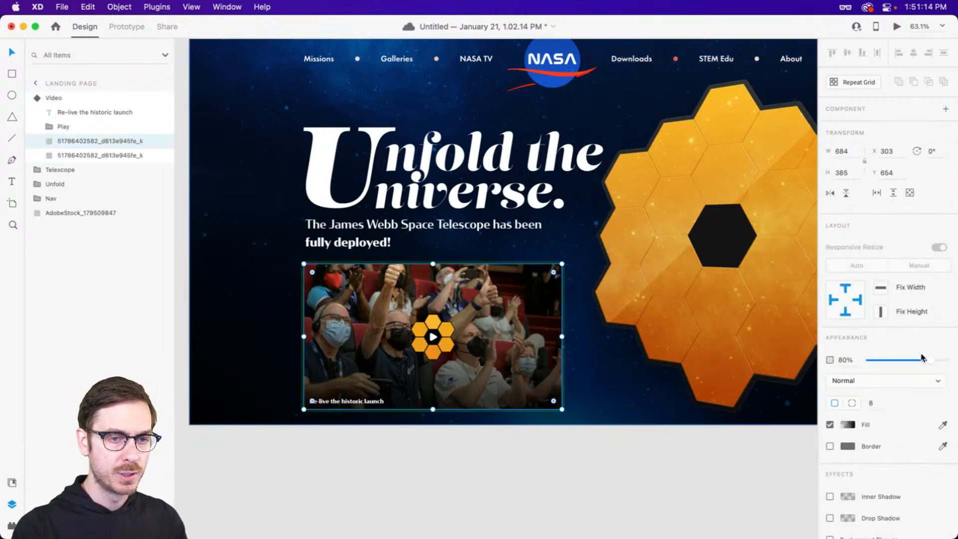
{"action": "left_click_drag", "start_coordinate": [930, 360], "coordinate": [952, 349]}
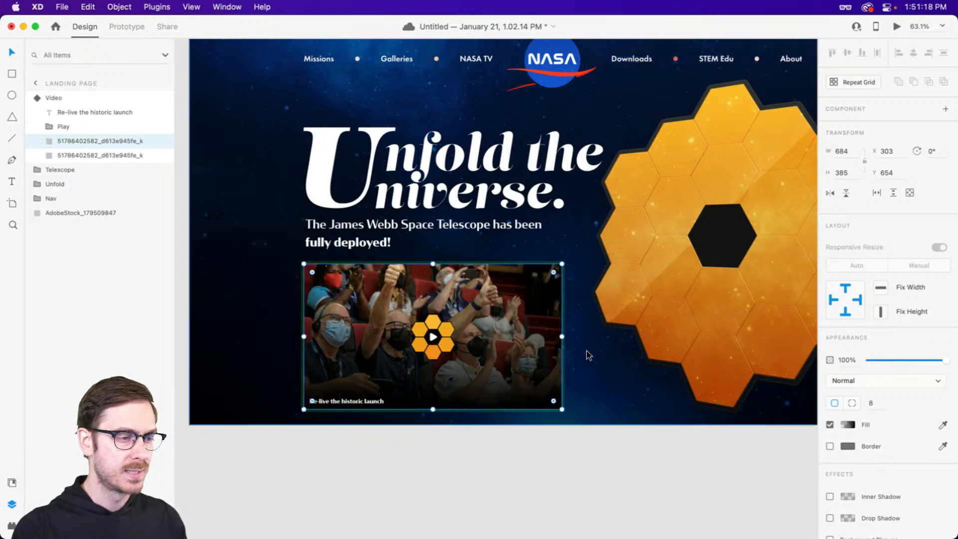
{"action": "key", "text": "Escape"}
{"action": "left_click", "coordinate": [898, 26]}
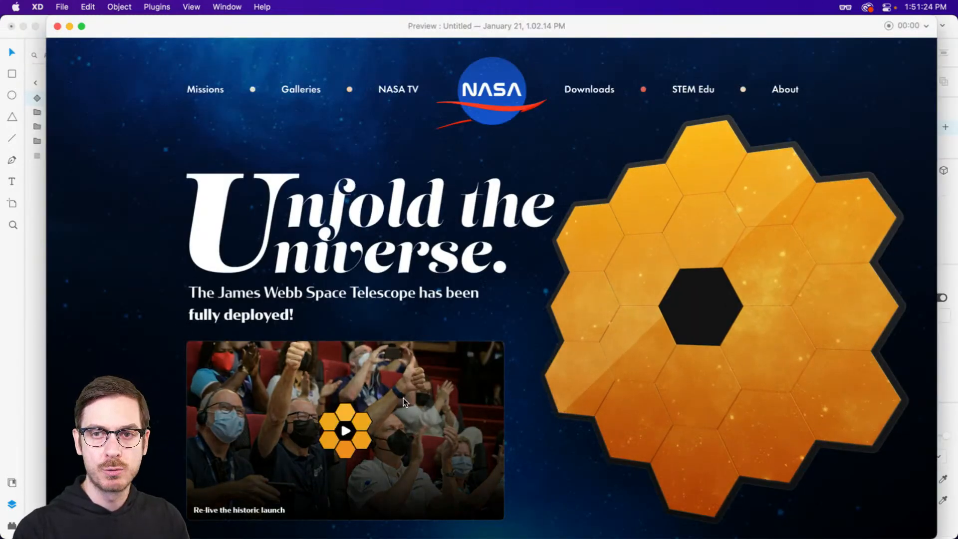
{"action": "key", "text": "super+w"}
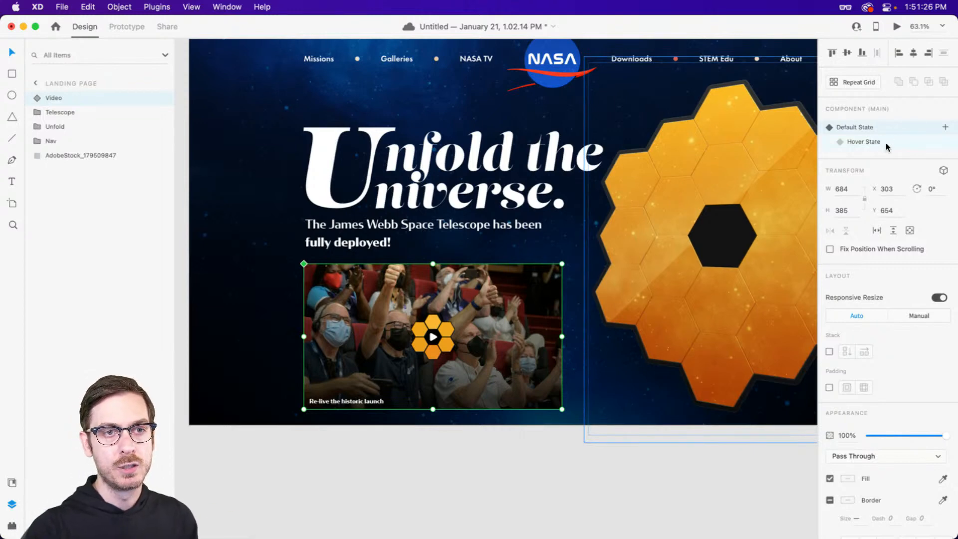
Add a new state named Video to the Video component.
{"action": "scroll", "coordinate": [599, 227], "scroll_direction": "down", "scroll_amount": 5}
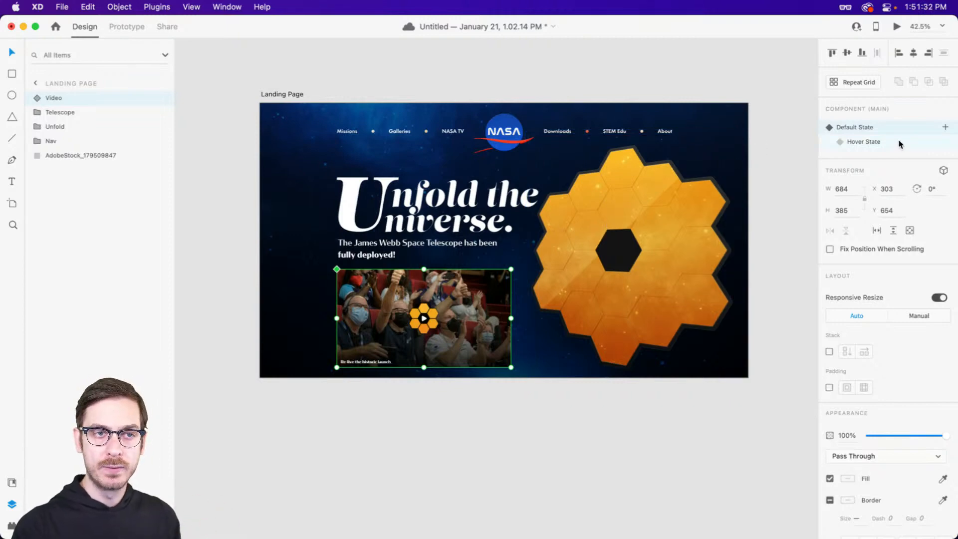
{"action": "scroll", "coordinate": [547, 162], "scroll_direction": "up", "scroll_amount": 2}
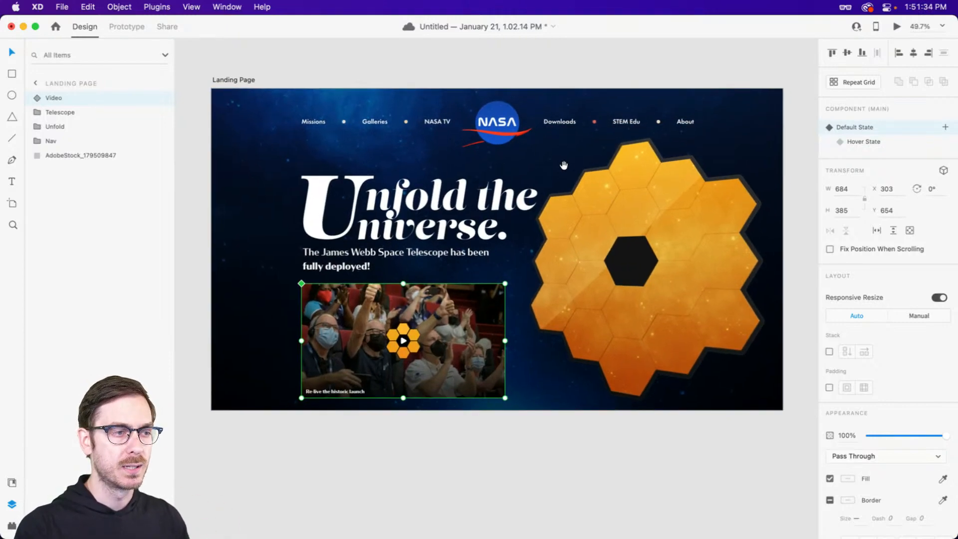
{"action": "left_click", "coordinate": [946, 127]}
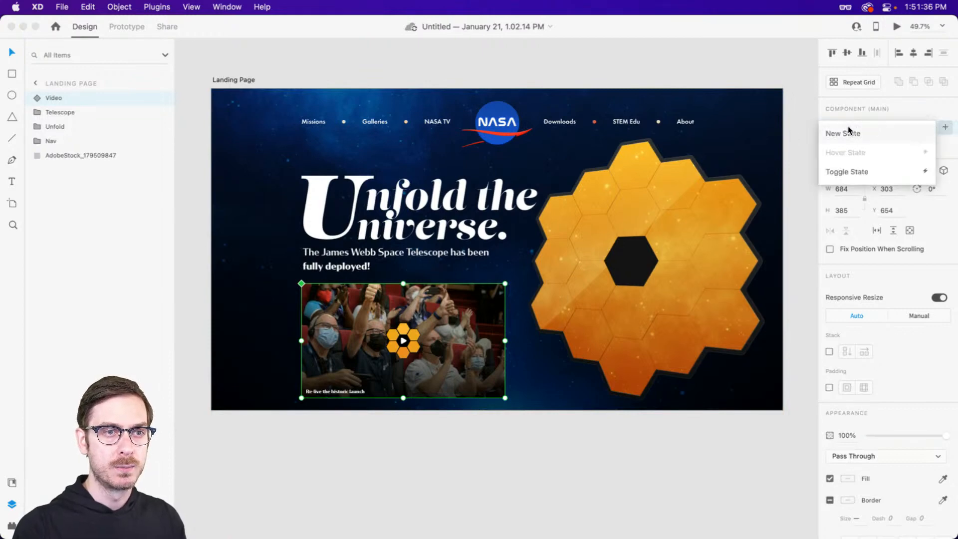
{"action": "left_click", "coordinate": [849, 132]}
{"action": "type", "text": "Video"}
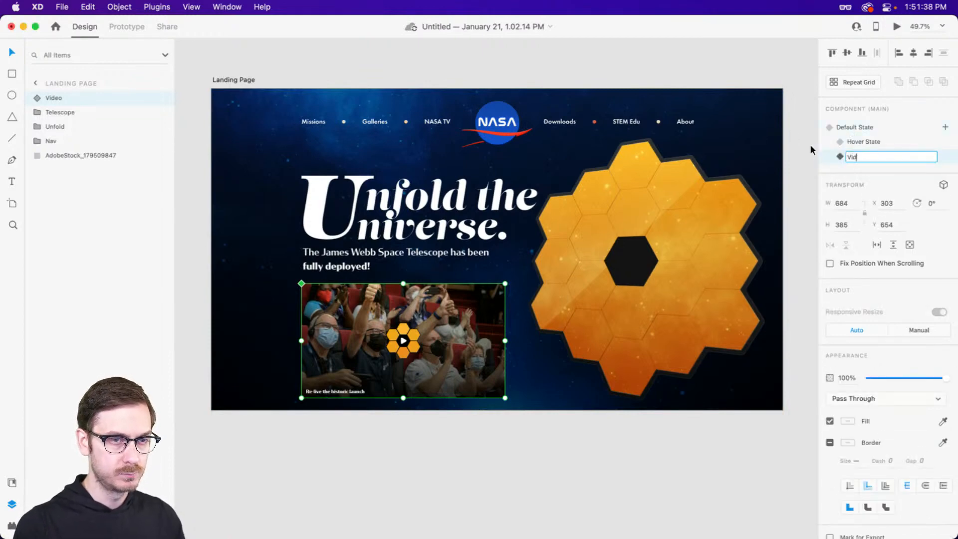
{"action": "key", "text": "Return"}
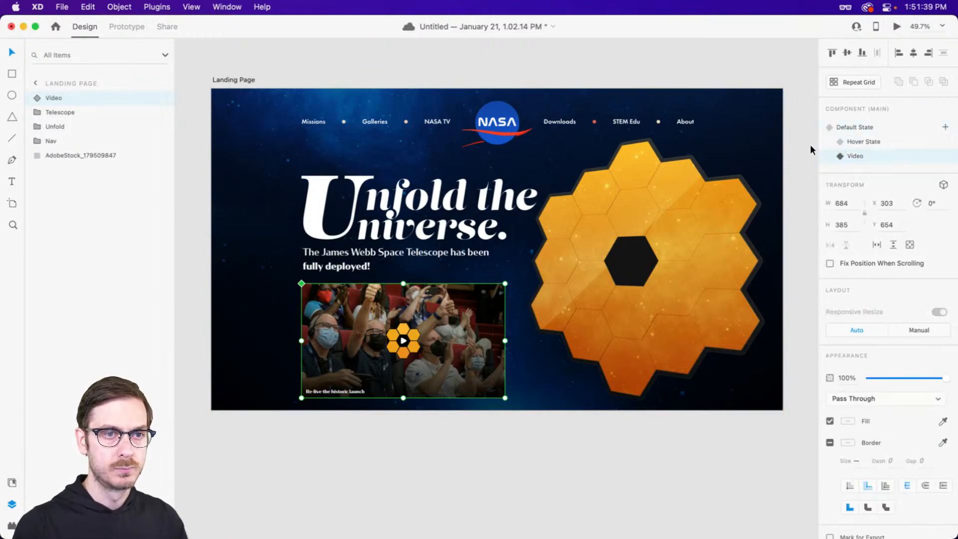
In the Video state, enlarge the gradient overlay and photo together to about 1326 × 747 and move them up.
{"action": "double_click", "coordinate": [422, 299]}
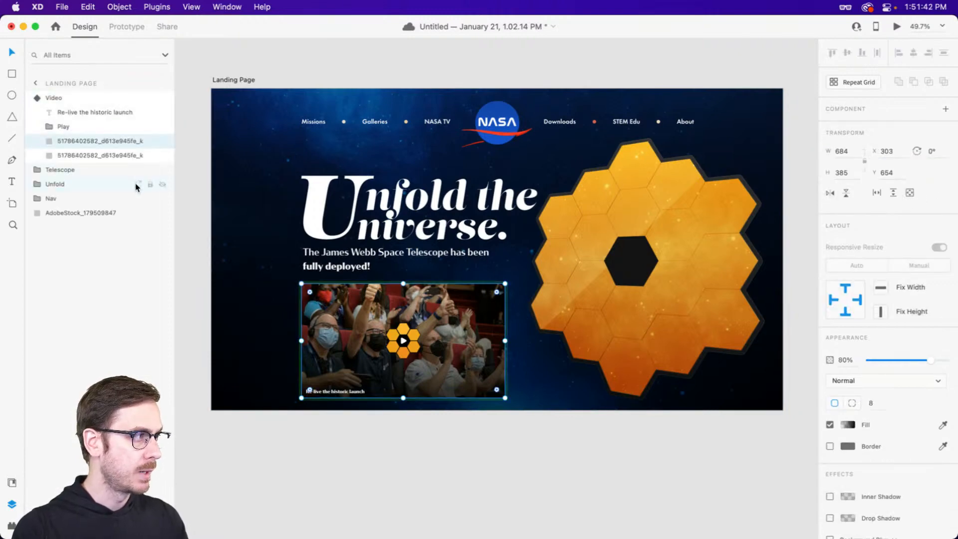
{"action": "left_click", "coordinate": [138, 155], "text": "shift"}
{"action": "left_click_drag", "start_coordinate": [505, 285], "coordinate": [696, 93]}
{"action": "key", "text": "shift+Up"}
{"action": "key", "text": "shift+Up"}
{"action": "key", "text": "shift+Up"}
{"action": "key", "text": "shift+Up"}
{"action": "key", "text": "shift+Up"}
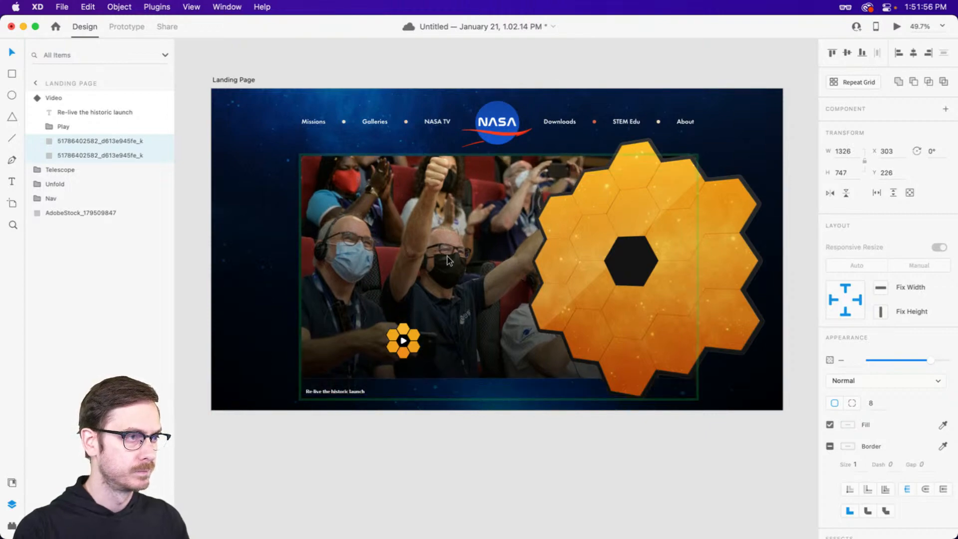
Hide the play button and caption in the Video state, and hide the Telescope group.
{"action": "left_click_drag", "start_coordinate": [393, 353], "coordinate": [496, 275]}
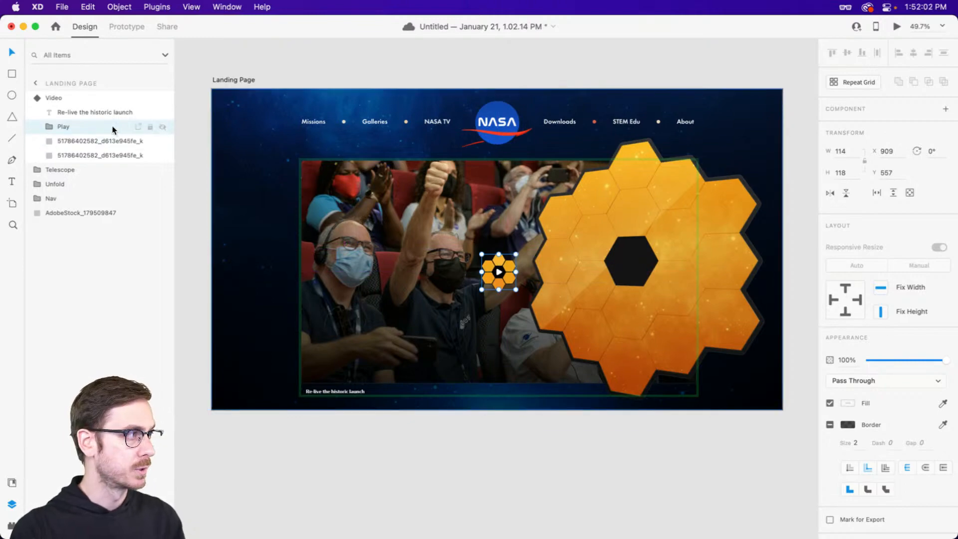
{"action": "left_click", "coordinate": [163, 127]}
{"action": "left_click", "coordinate": [336, 392]}
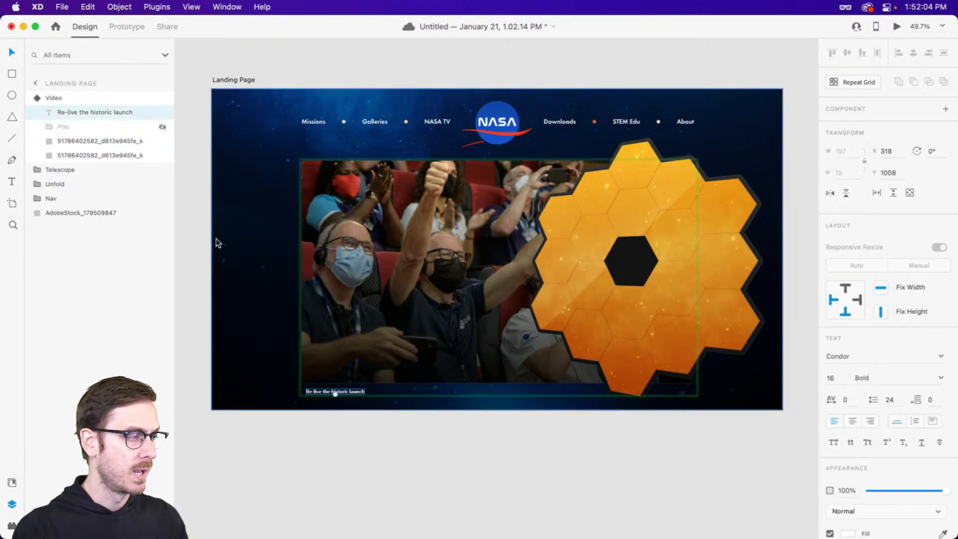
{"action": "left_click", "coordinate": [162, 113]}
{"action": "left_click", "coordinate": [668, 230]}
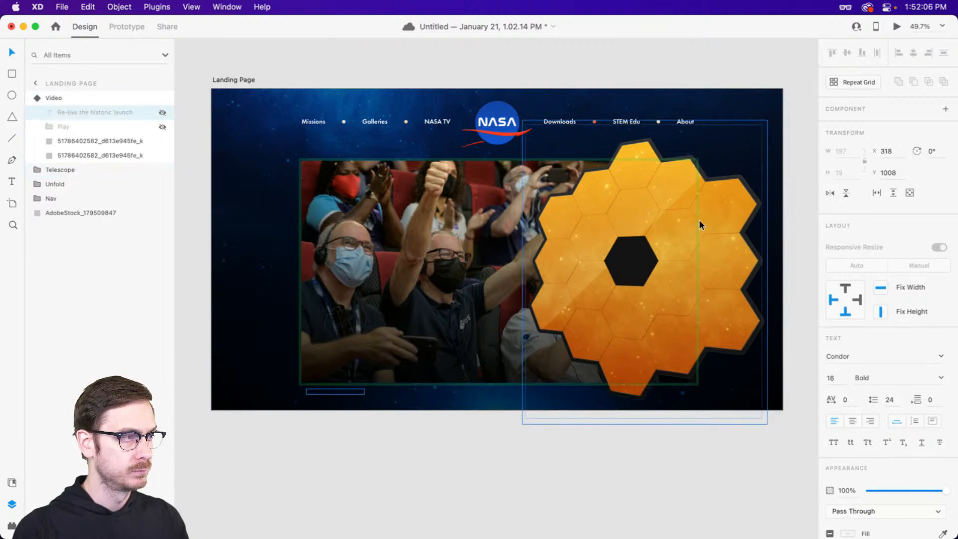
{"action": "left_click", "coordinate": [163, 170]}
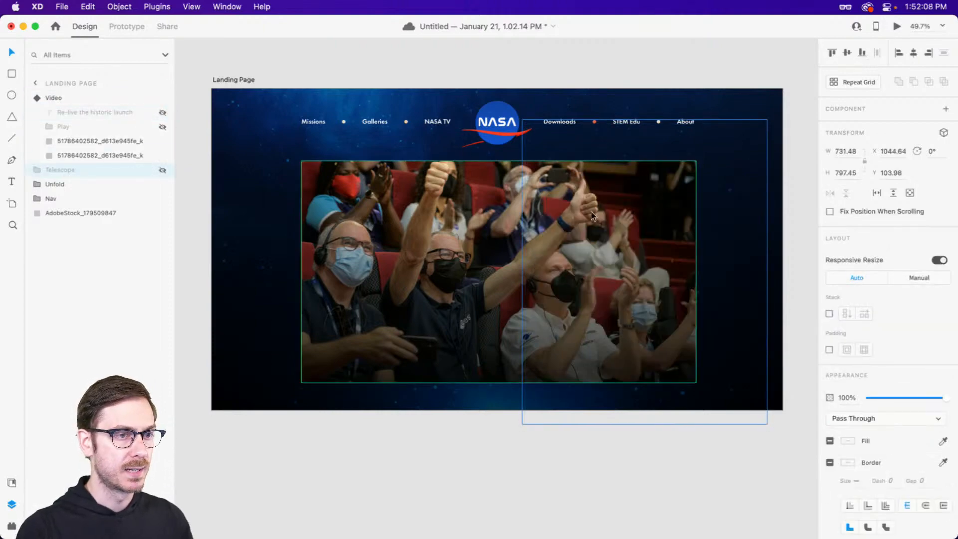
Set the gradient overlay's opacity to 0% and replace the photo fill beneath it with solid white.
{"action": "left_click", "coordinate": [558, 217]}
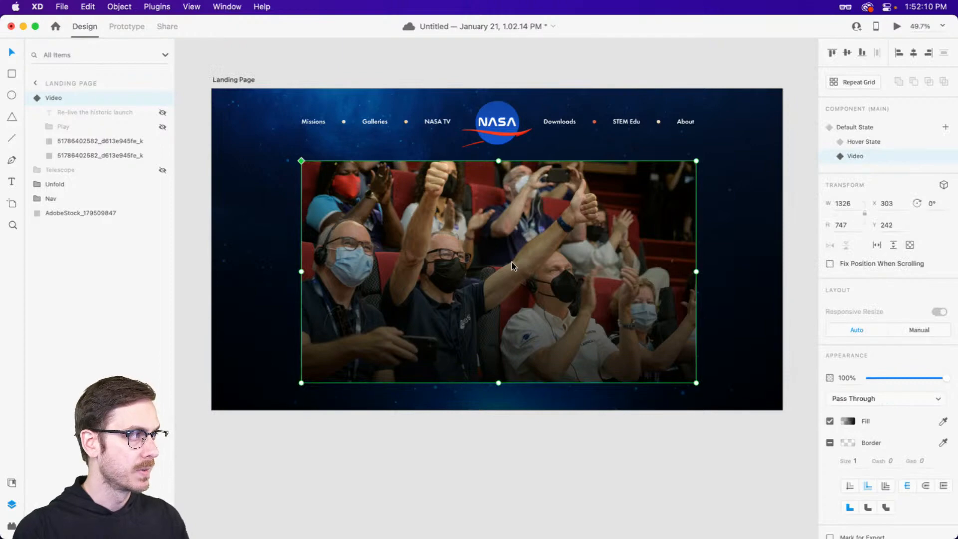
{"action": "left_click", "coordinate": [119, 142]}
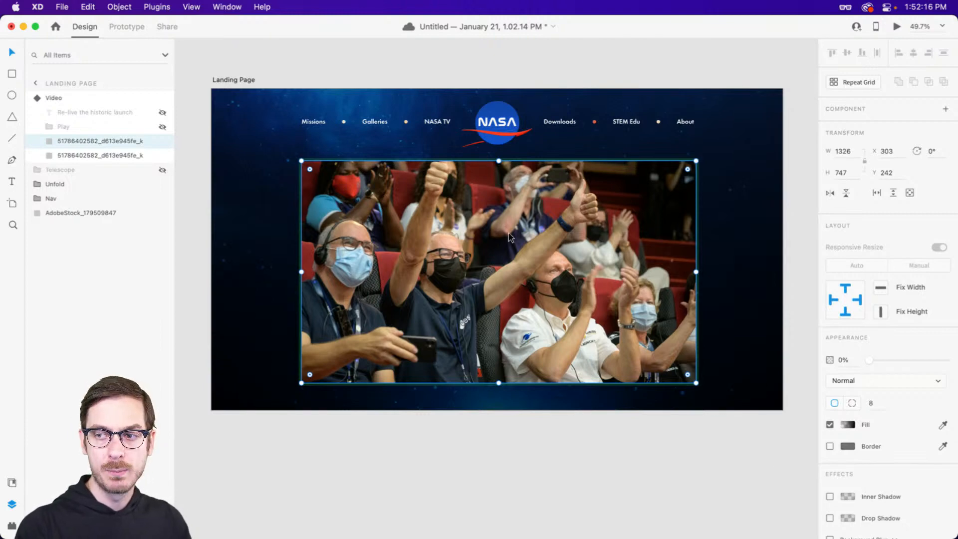
{"action": "left_click", "coordinate": [127, 156]}
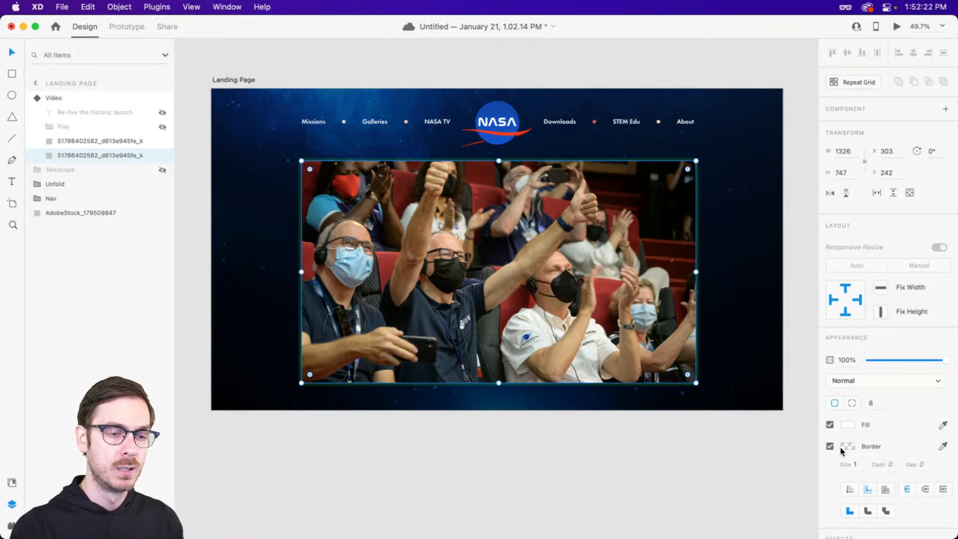
{"action": "left_click", "coordinate": [848, 424]}
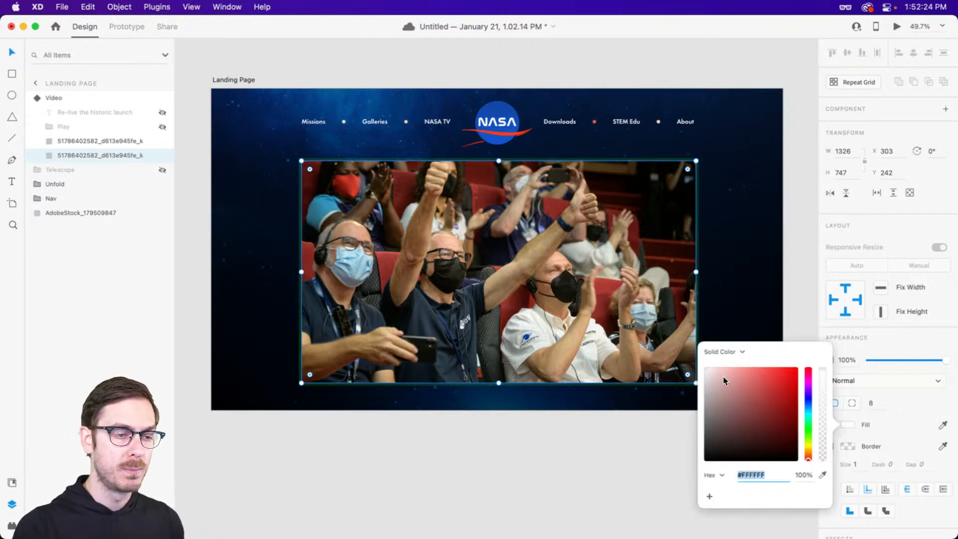
{"action": "left_click_drag", "start_coordinate": [723, 380], "coordinate": [701, 364]}
{"action": "left_click", "coordinate": [895, 336]}
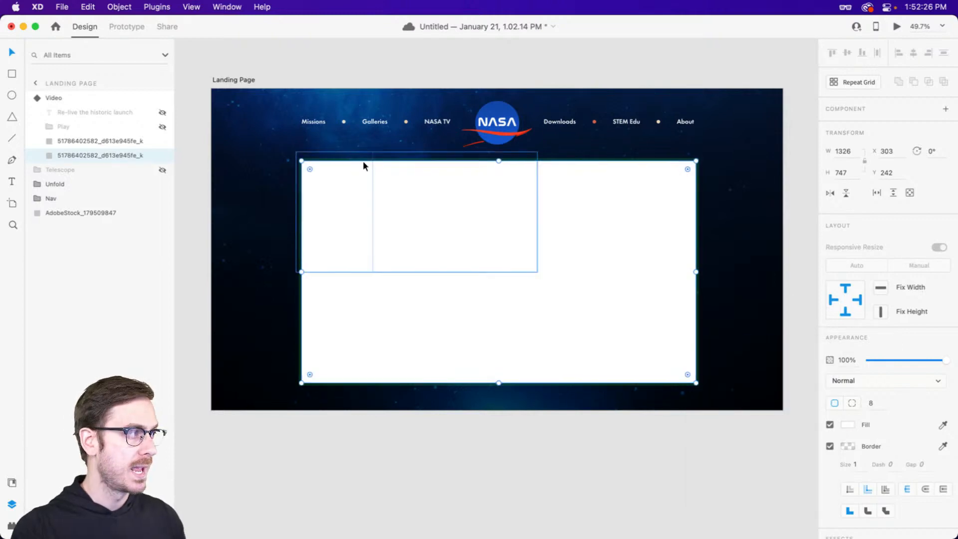
Check AdobeStock_164835143.mp4 in Finder's Space folder and place it in the enlarged white rectangle of the Video state.
{"action": "key", "text": "super+Tab"}
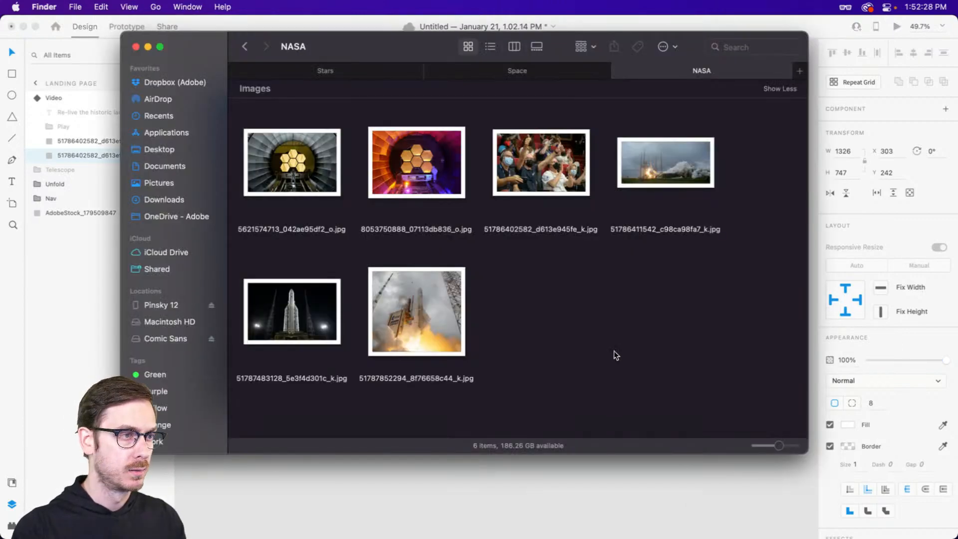
{"action": "left_click", "coordinate": [509, 70]}
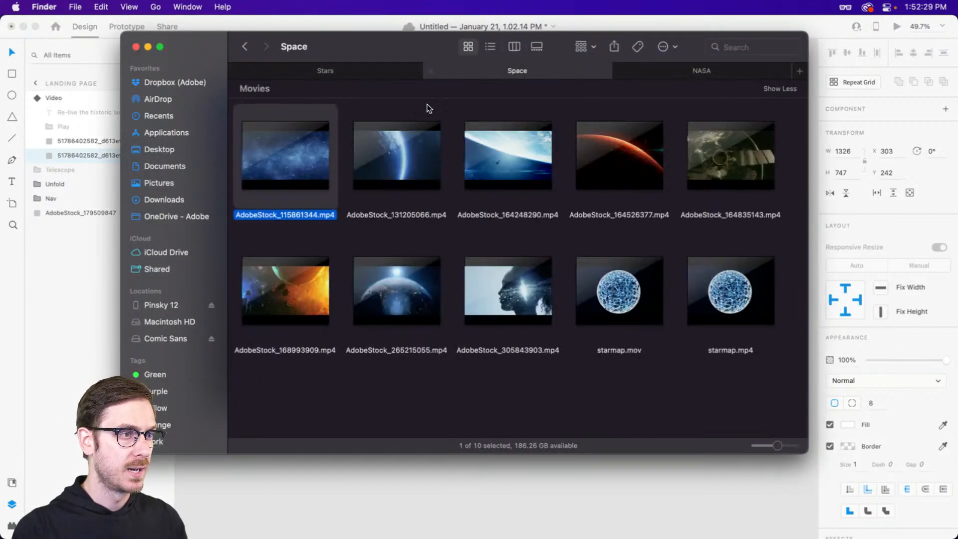
{"action": "left_click", "coordinate": [684, 389]}
{"action": "left_click", "coordinate": [759, 148]}
{"action": "key", "text": "space"}
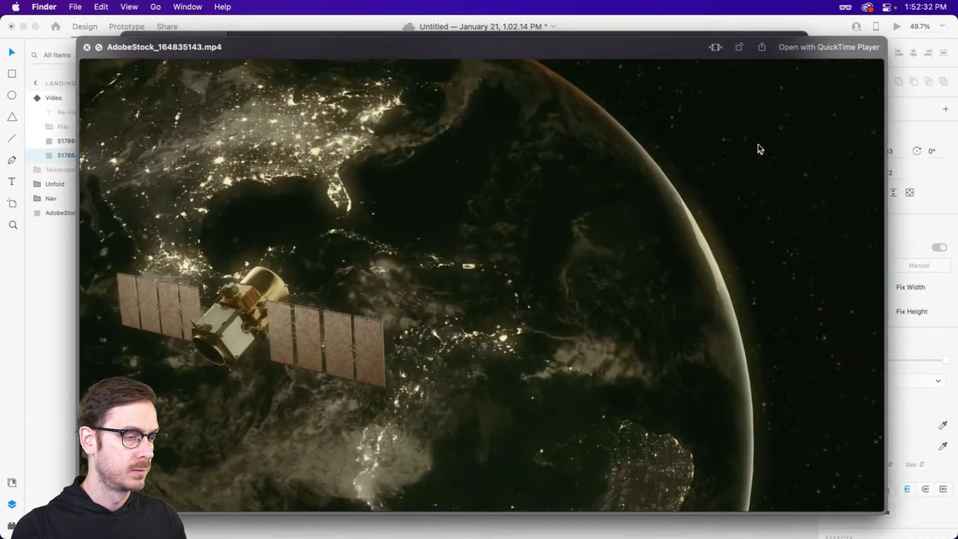
{"action": "key", "text": "space"}
{"action": "left_click_drag", "start_coordinate": [755, 141], "coordinate": [608, 238]}
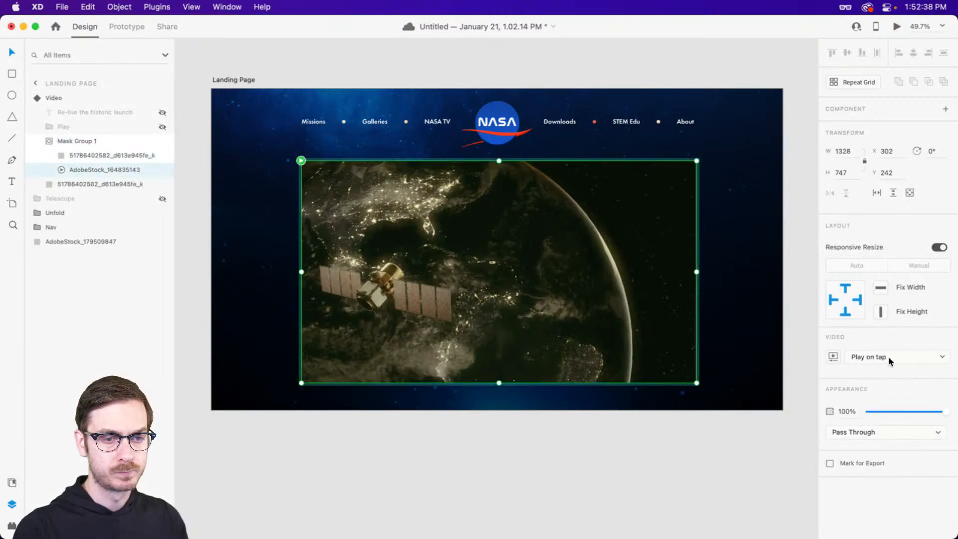
Set the placed satellite video's playback to Play automatically.
{"action": "left_click", "coordinate": [890, 361]}
{"action": "left_click", "coordinate": [887, 370]}
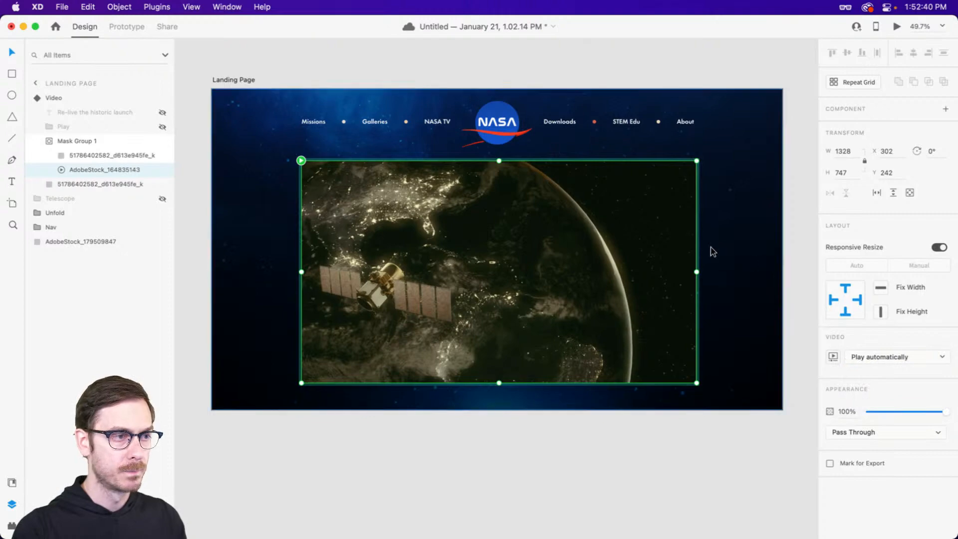
{"action": "key", "text": "Escape"}
Return the Video component to its Default State and show the Telescope group again.
{"action": "left_click", "coordinate": [874, 143]}
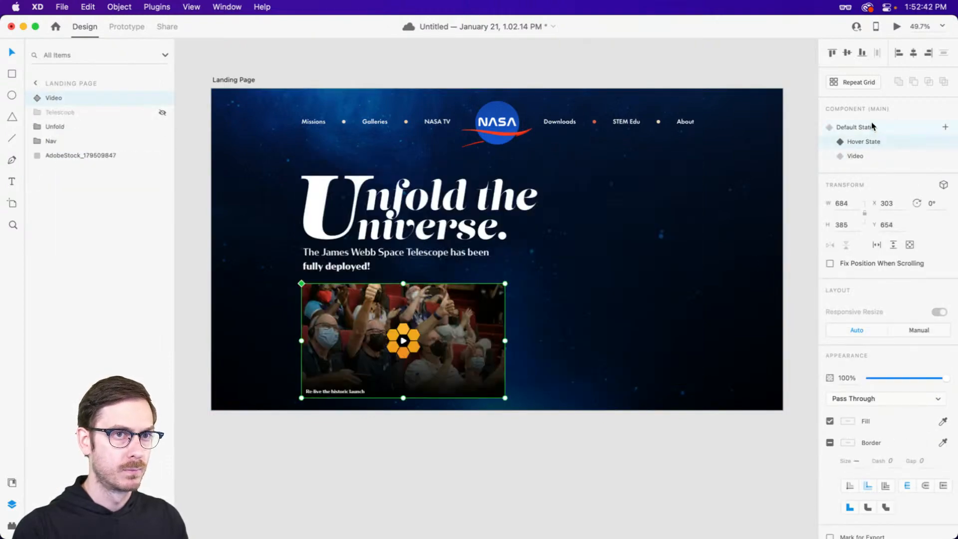
{"action": "left_click", "coordinate": [871, 127]}
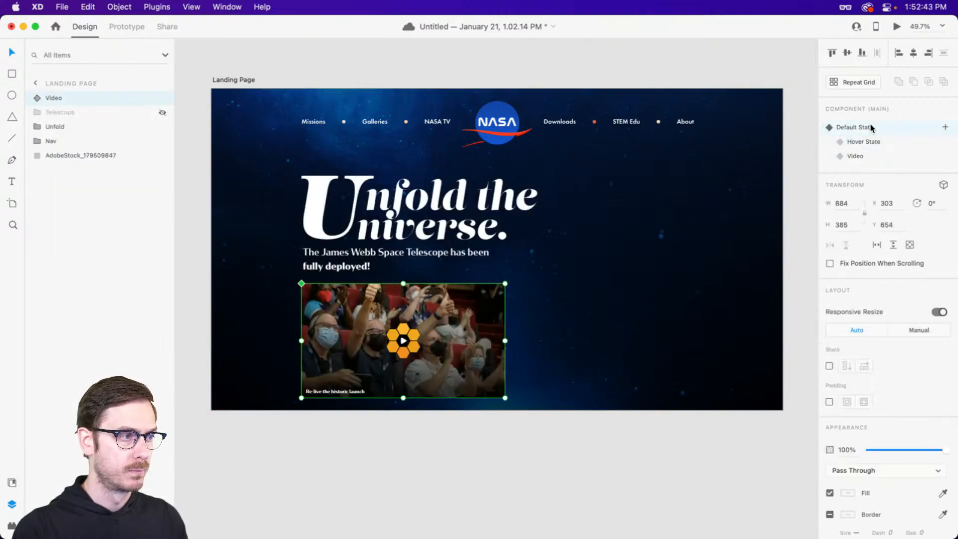
{"action": "left_click", "coordinate": [94, 116]}
{"action": "left_click", "coordinate": [163, 113]}
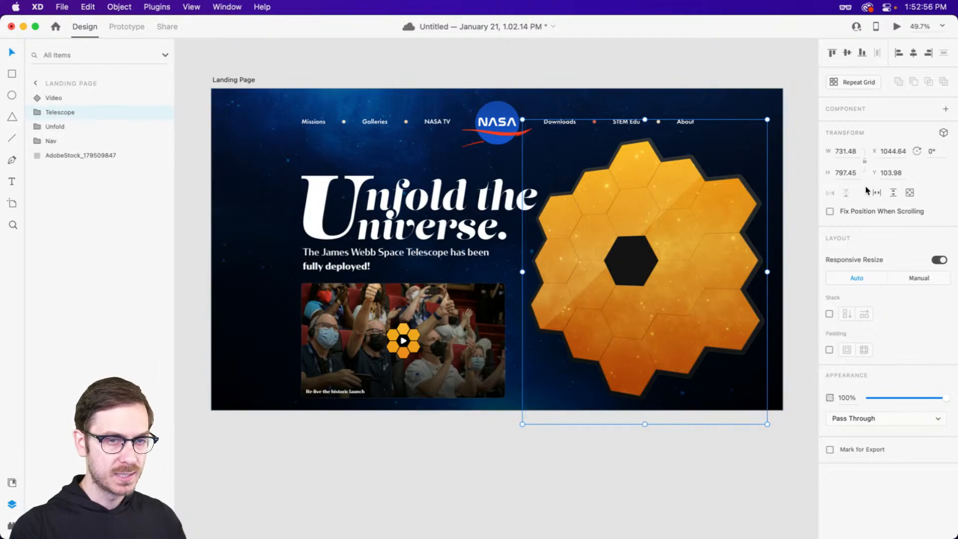
Turn on 3D transforms, set the Telescope group's Z depth to 0 and enlarge it to about 749 × 816.
{"action": "key", "text": "super+t"}
{"action": "type", "text": "0"}
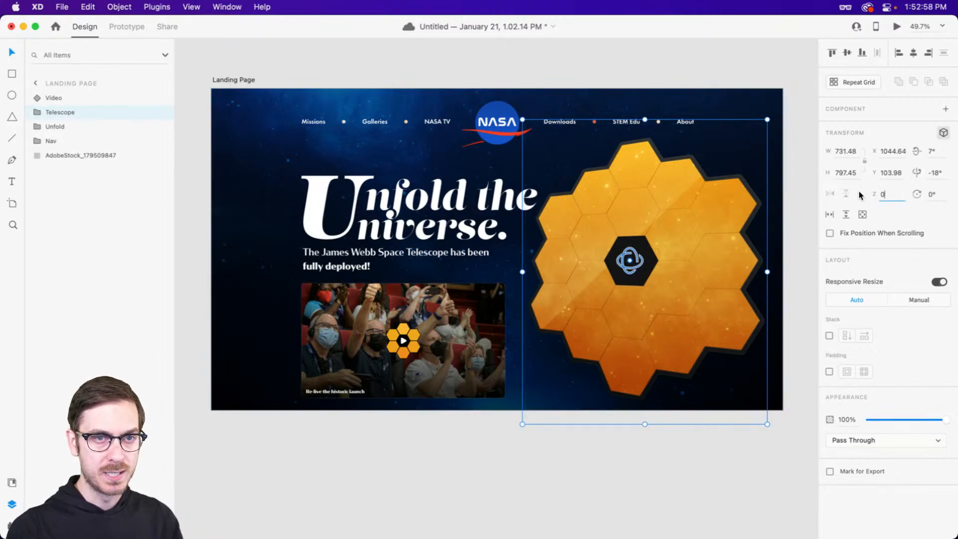
{"action": "key", "text": "Return"}
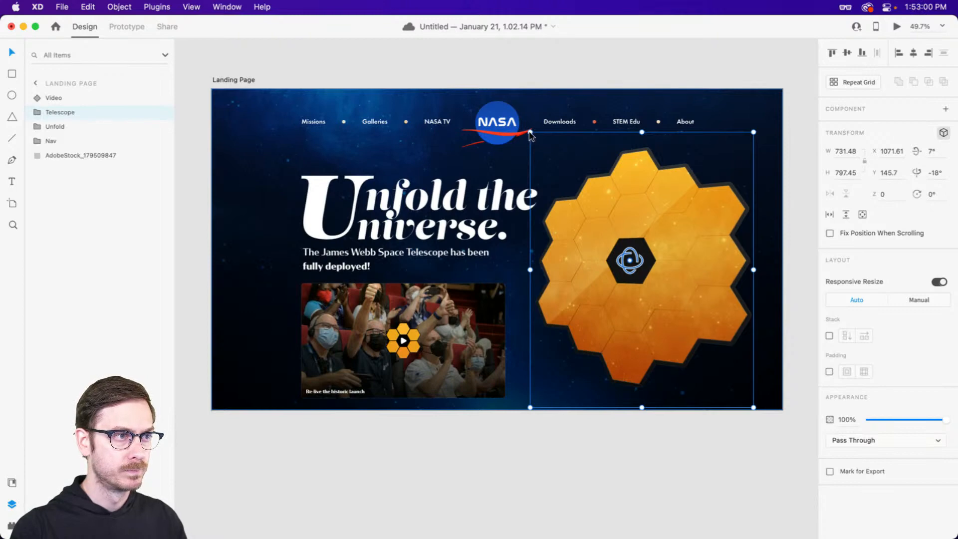
{"action": "mouse_move", "coordinate": [530, 132]}
{"action": "left_mouse_down"}
{"action": "mouse_move", "coordinate": [517, 115]}
{"action": "mouse_move", "coordinate": [522, 128]}
{"action": "left_mouse_up"}
Switch the Video component to its Video state and reset the Telescope group's Z depth to 0.
{"action": "left_click", "coordinate": [421, 346]}
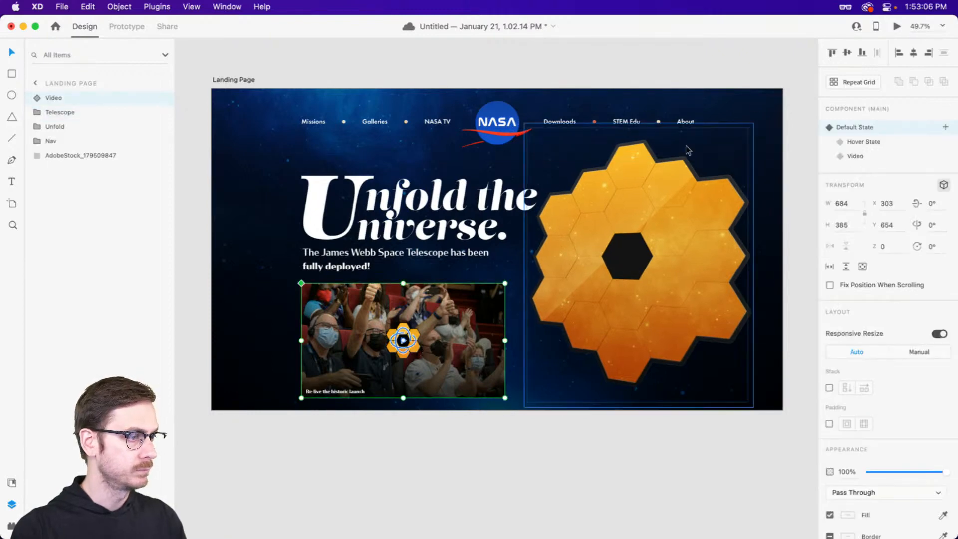
{"action": "left_click", "coordinate": [875, 143]}
{"action": "left_click", "coordinate": [865, 156]}
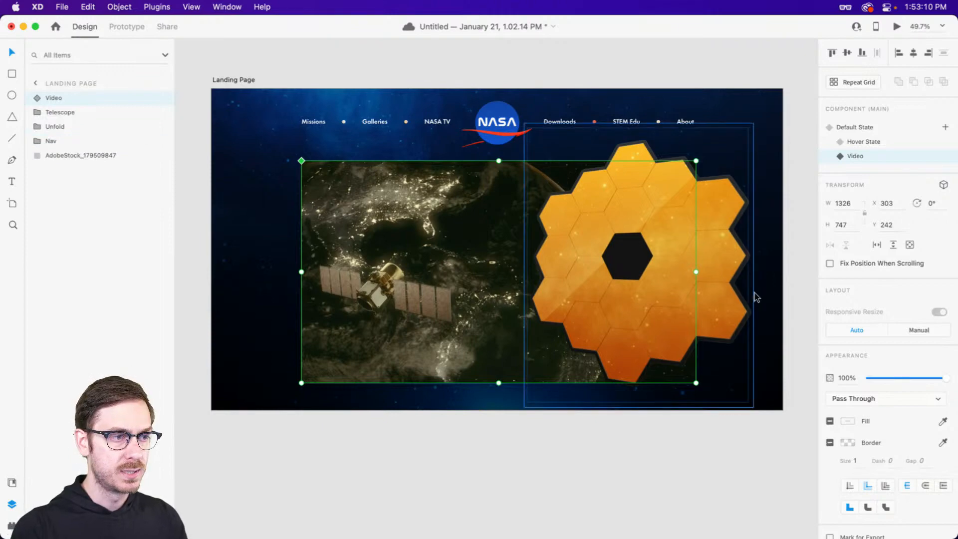
{"action": "left_click", "coordinate": [751, 296]}
{"action": "key", "text": "super+t"}
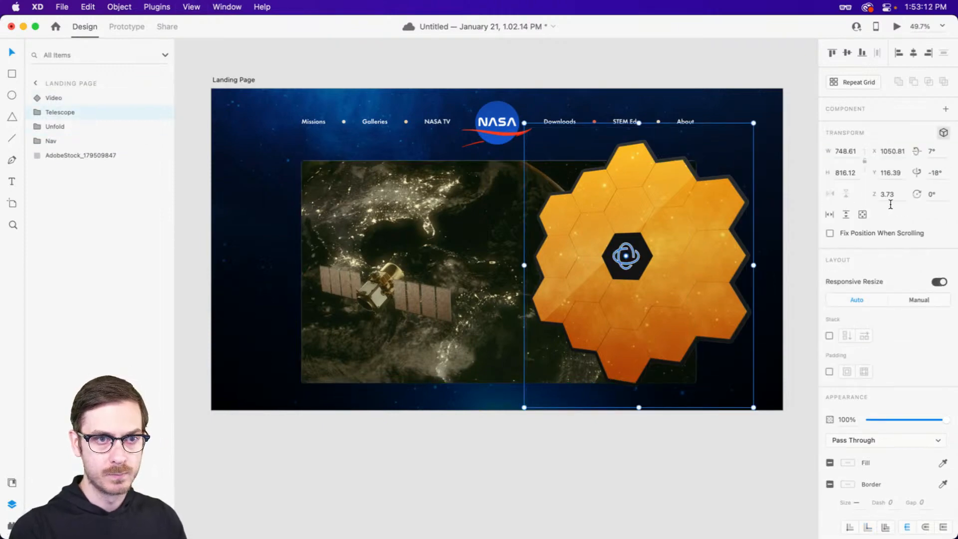
{"action": "type", "text": "0"}
{"action": "key", "text": "Return"}
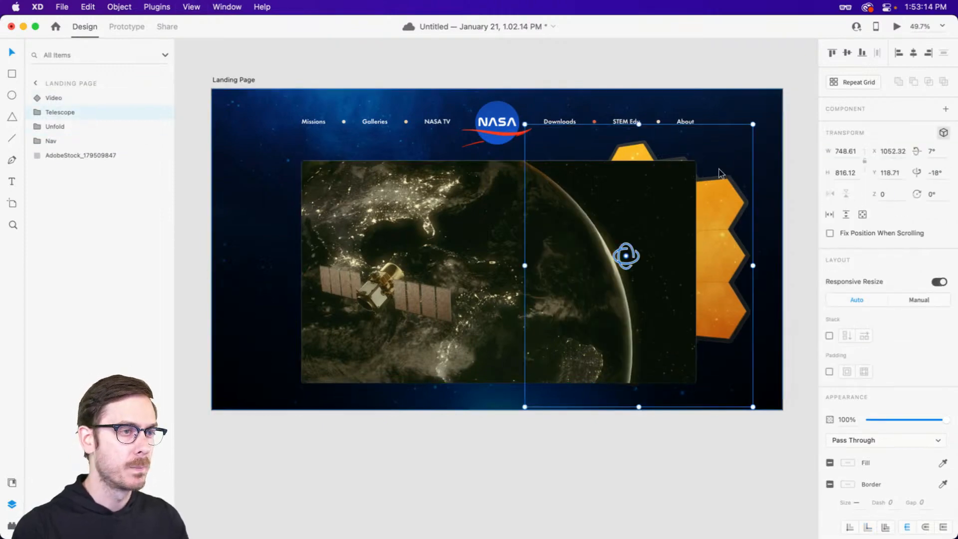
{"action": "left_click", "coordinate": [460, 244]}
{"action": "left_click", "coordinate": [713, 216]}
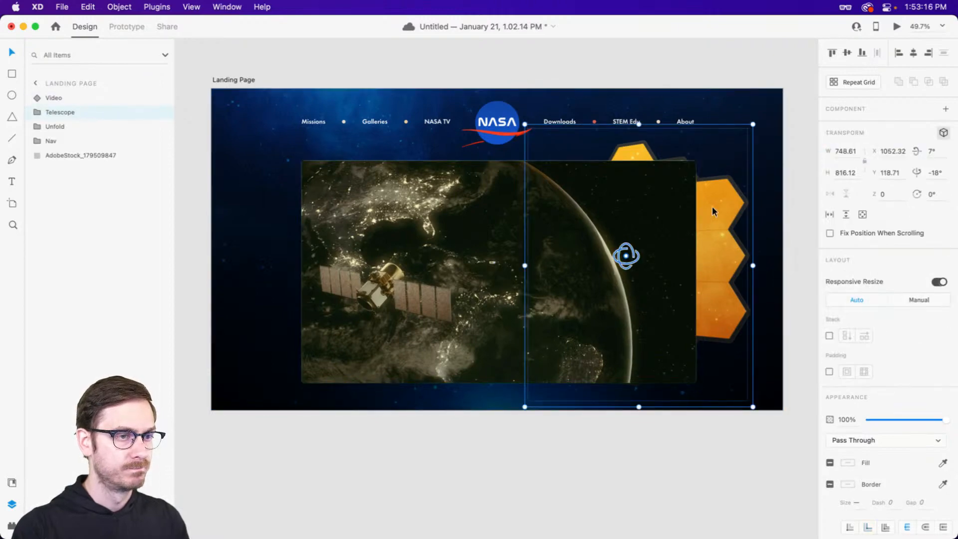
Draw a 1920 × 1080 rectangle covering the artboard inside the Video state and send it behind the other layers.
{"action": "left_click", "coordinate": [482, 216]}
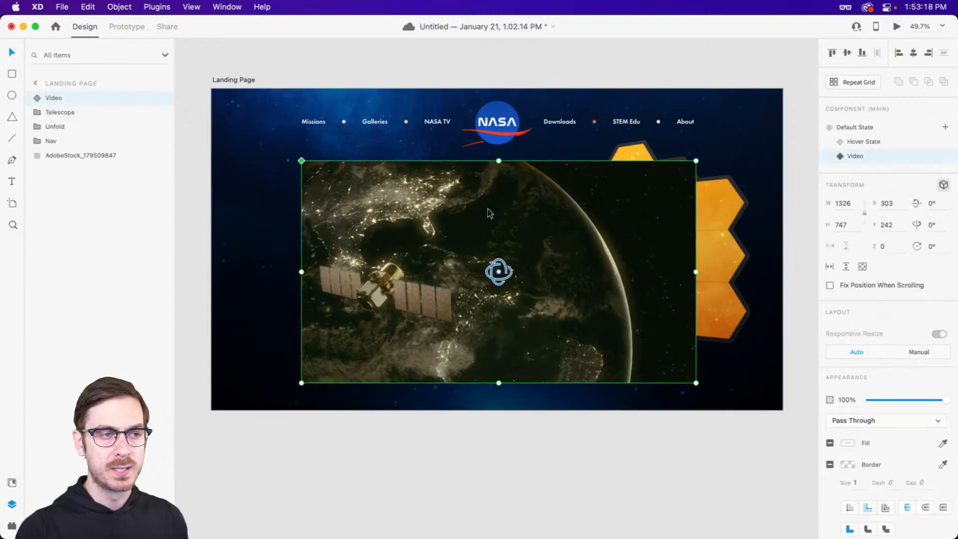
{"action": "left_click", "coordinate": [723, 211]}
{"action": "left_click", "coordinate": [426, 219]}
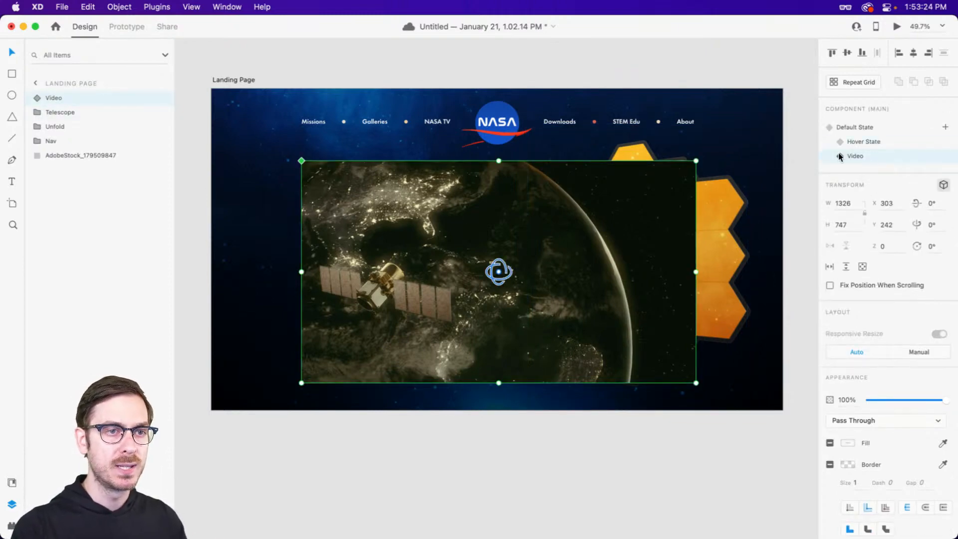
{"action": "double_click", "coordinate": [447, 267]}
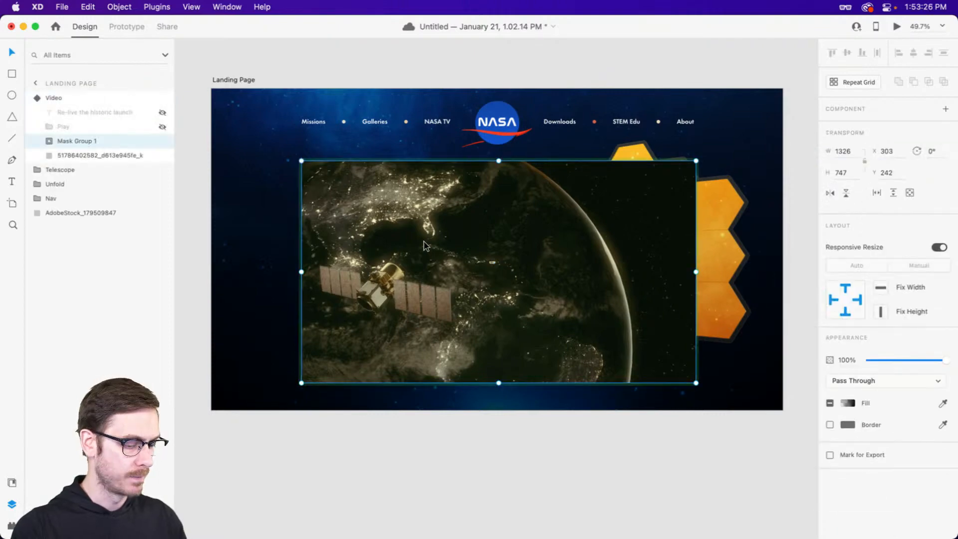
{"action": "key", "text": "r"}
{"action": "mouse_move", "coordinate": [211, 89]}
{"action": "left_mouse_down"}
{"action": "mouse_move", "coordinate": [701, 318]}
{"action": "mouse_move", "coordinate": [786, 395]}
{"action": "mouse_move", "coordinate": [783, 410]}
{"action": "left_mouse_up"}
{"action": "key", "text": "super+shift+bracketleft"}
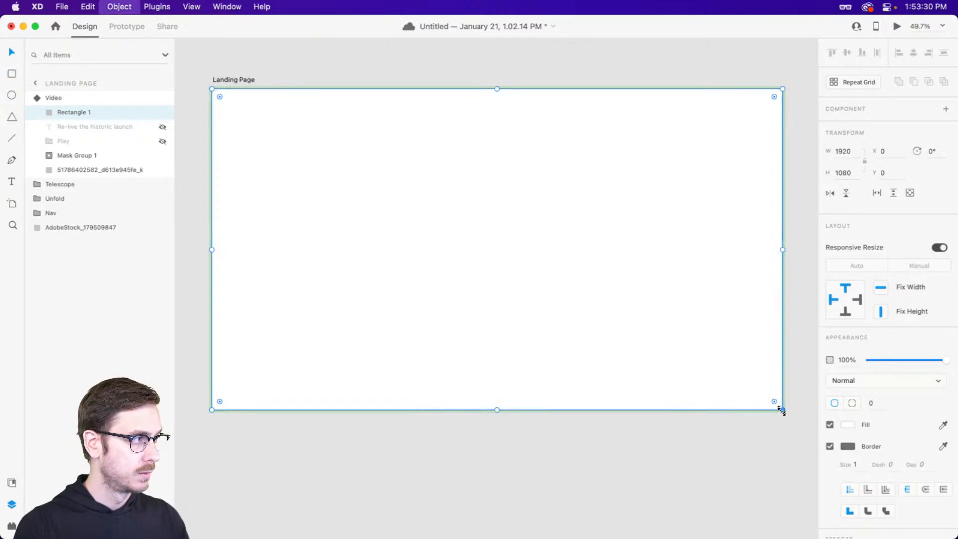
Remove the rectangle's border, fill it with black and lower its opacity to 85%.
{"action": "left_click", "coordinate": [830, 446]}
{"action": "left_click", "coordinate": [847, 425]}
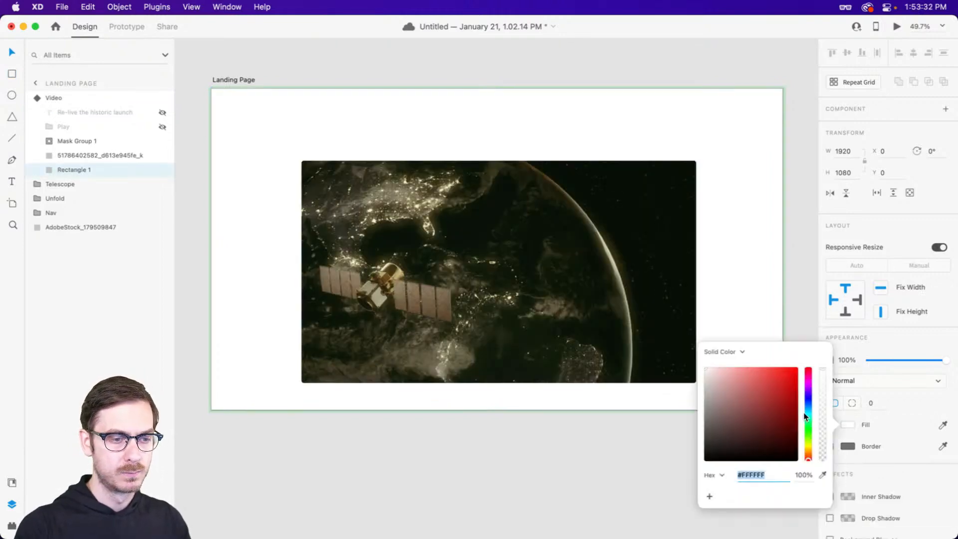
{"action": "left_click_drag", "start_coordinate": [714, 423], "coordinate": [688, 470]}
{"action": "left_click", "coordinate": [945, 360]}
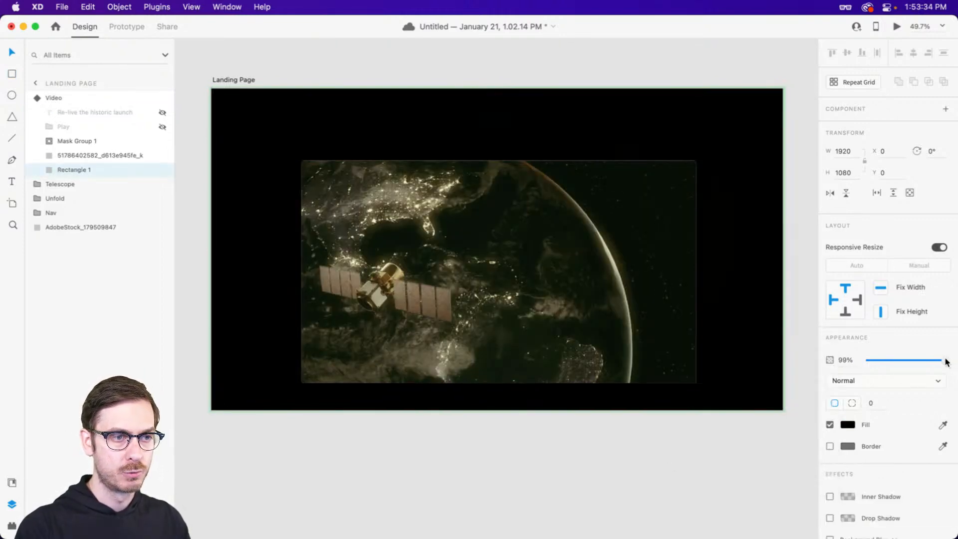
{"action": "mouse_move", "coordinate": [945, 359]}
{"action": "left_mouse_down"}
{"action": "mouse_move", "coordinate": [921, 359]}
{"action": "mouse_move", "coordinate": [931, 360]}
{"action": "left_mouse_up"}
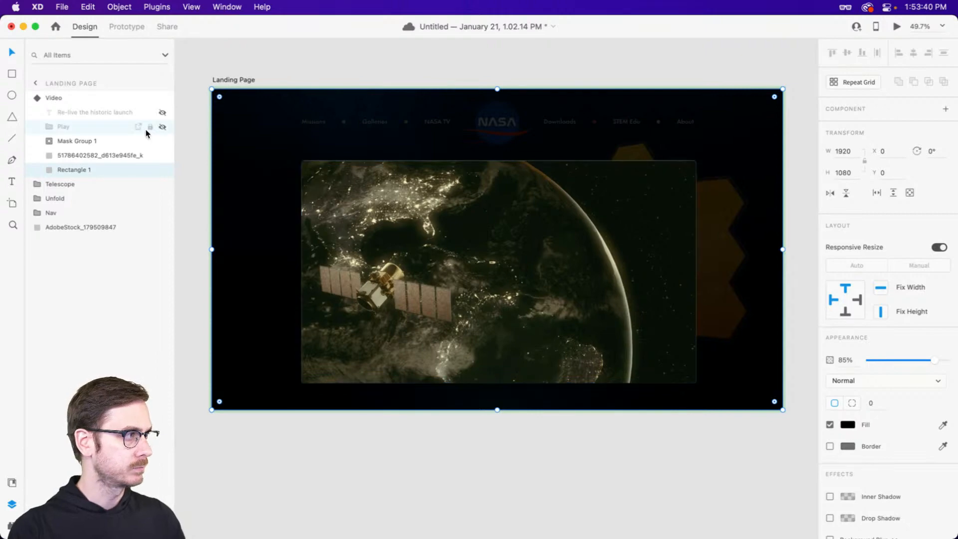
Move the masked video, its photo and the hidden Play group up together to the artboard's vertical centre, at Y 167.
{"action": "left_click", "coordinate": [99, 157]}
{"action": "left_click", "coordinate": [95, 142], "text": "shift"}
{"action": "mouse_move", "coordinate": [508, 267]}
{"action": "left_mouse_down"}
{"action": "mouse_move", "coordinate": [511, 245]}
{"action": "mouse_move", "coordinate": [500, 252]}
{"action": "left_mouse_up"}
{"action": "key", "text": "super+z"}
{"action": "left_click", "coordinate": [84, 123], "text": "shift"}
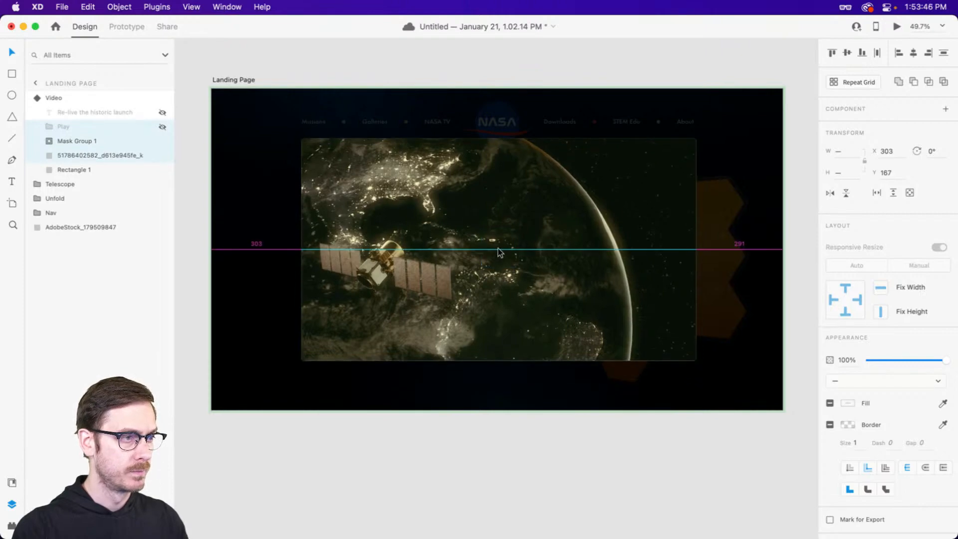
{"action": "key", "text": "Escape"}
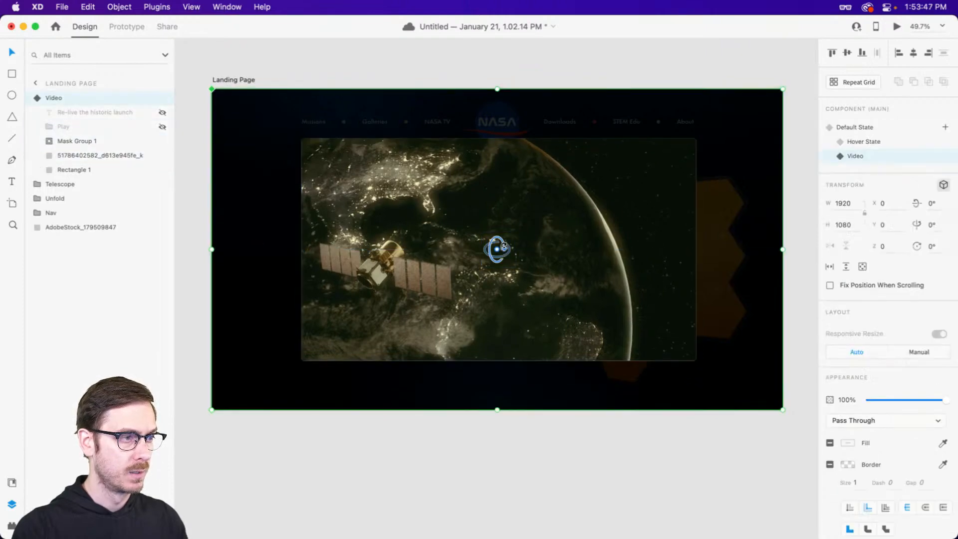
Compare the Video component's Default, Hover and Video states, ending on the Default State.
{"action": "left_click", "coordinate": [867, 124]}
{"action": "left_click", "coordinate": [867, 140]}
{"action": "left_click", "coordinate": [866, 154]}
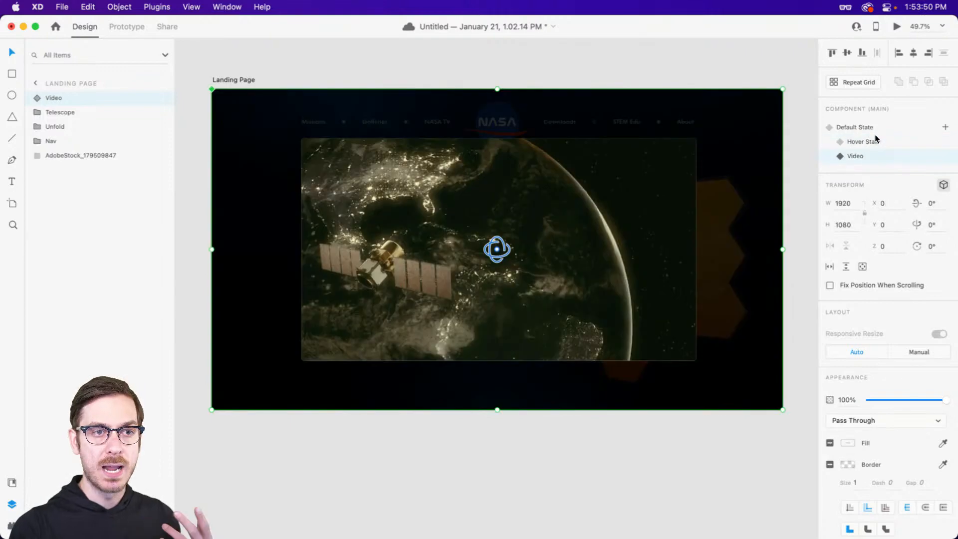
{"action": "left_click", "coordinate": [873, 129]}
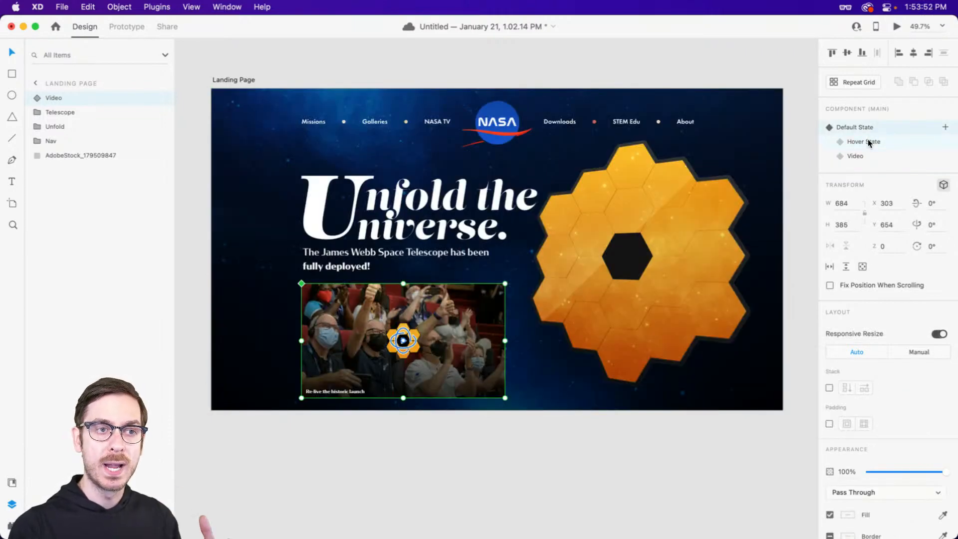
Add a Tap interaction to the component's Hover State that uses a Transition to the Video state.
{"action": "left_click", "coordinate": [869, 141]}
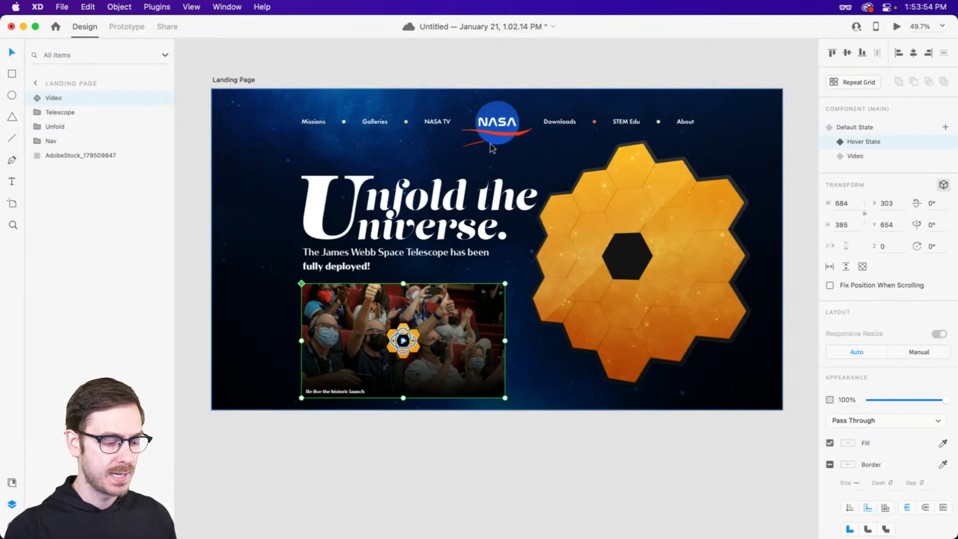
{"action": "left_click", "coordinate": [126, 26]}
{"action": "scroll", "coordinate": [336, 327], "scroll_direction": "up", "scroll_amount": 5}
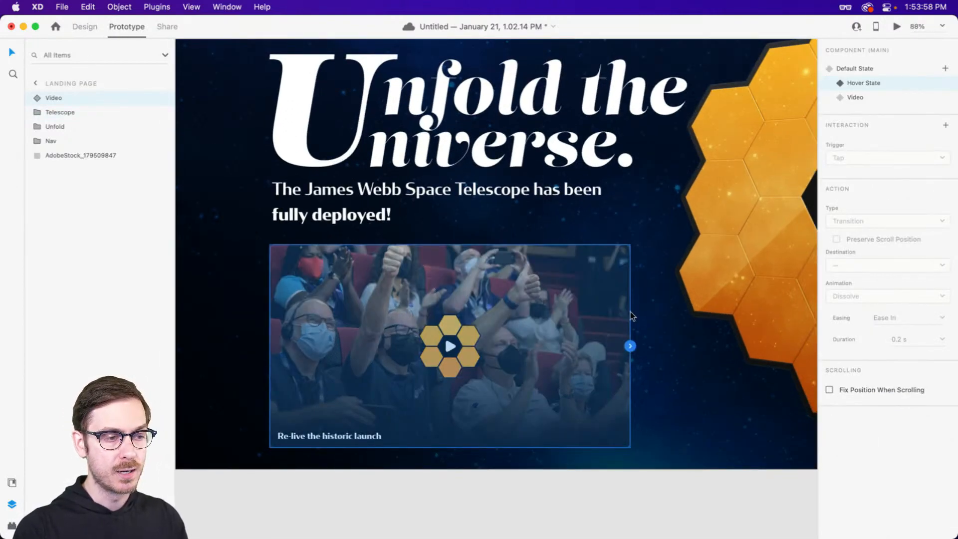
{"action": "left_click", "coordinate": [630, 347]}
{"action": "left_click", "coordinate": [881, 222]}
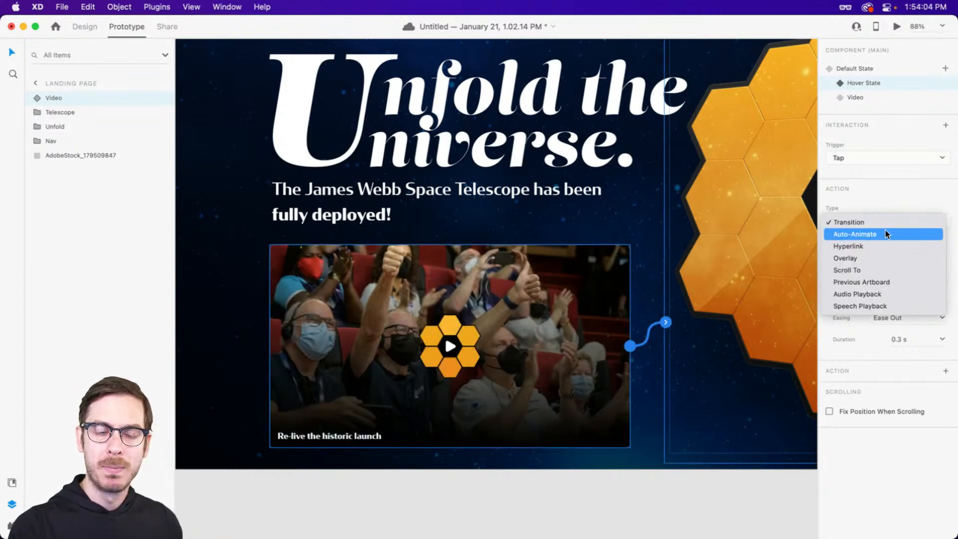
{"action": "left_click", "coordinate": [889, 221]}
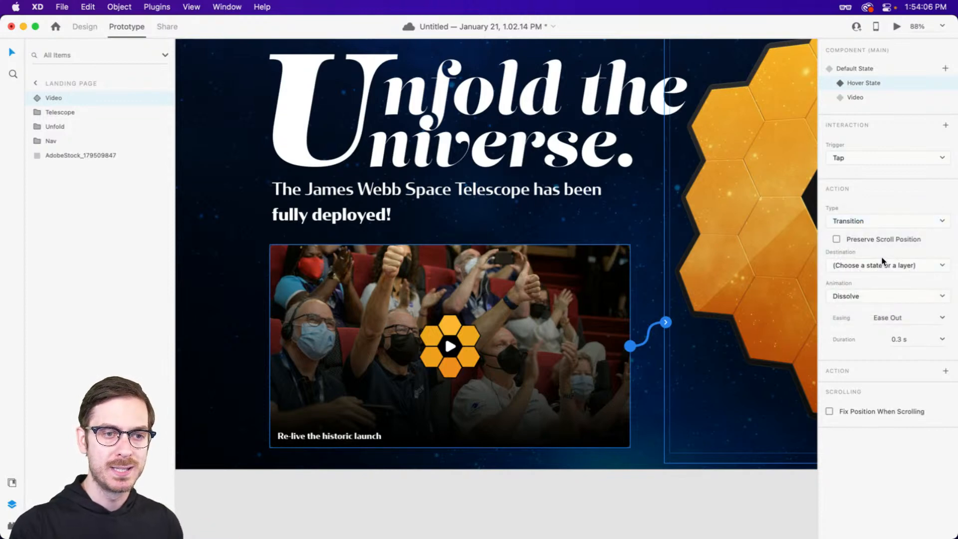
{"action": "left_click", "coordinate": [874, 268]}
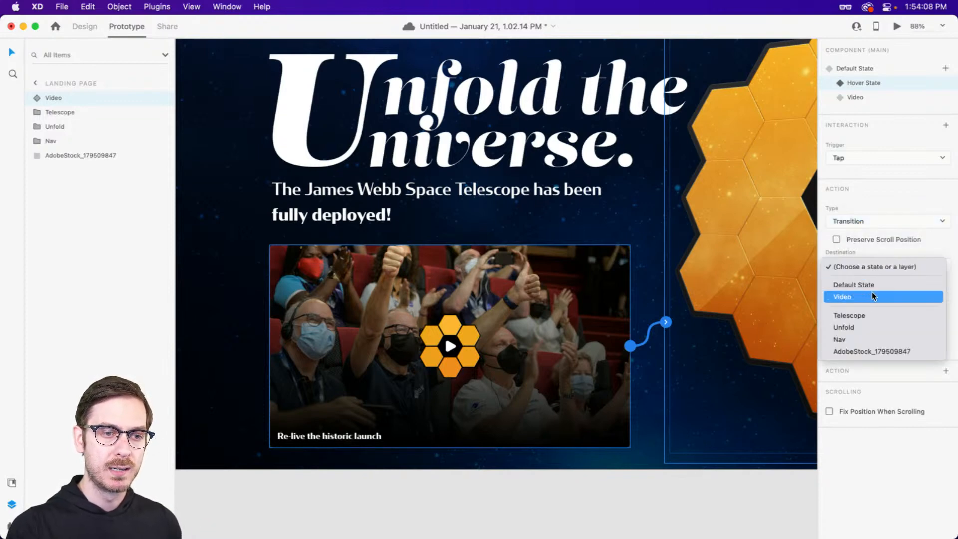
{"action": "left_click", "coordinate": [872, 297]}
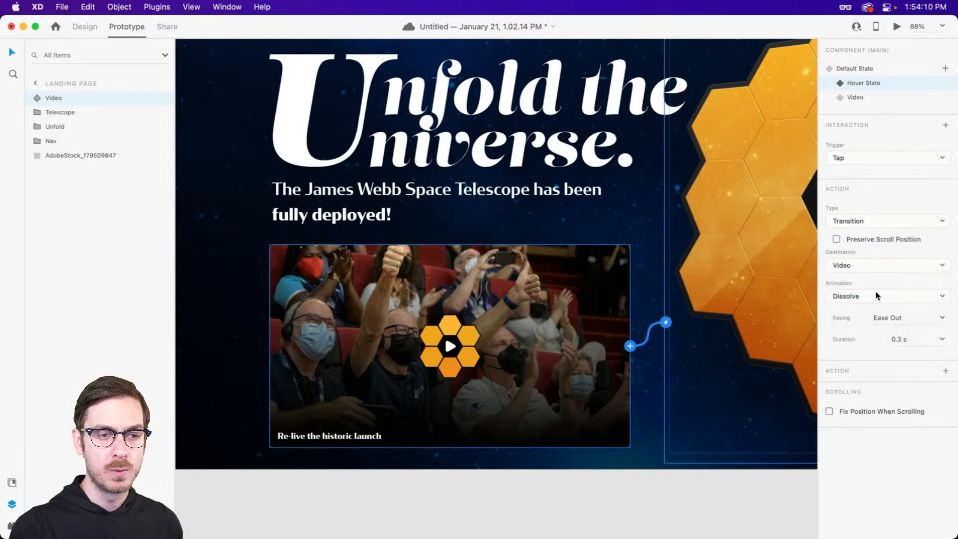
Give the transition a Dissolve animation with Ease Out easing and a duration of 0.4 s.
{"action": "left_click", "coordinate": [875, 298]}
{"action": "left_click", "coordinate": [879, 297]}
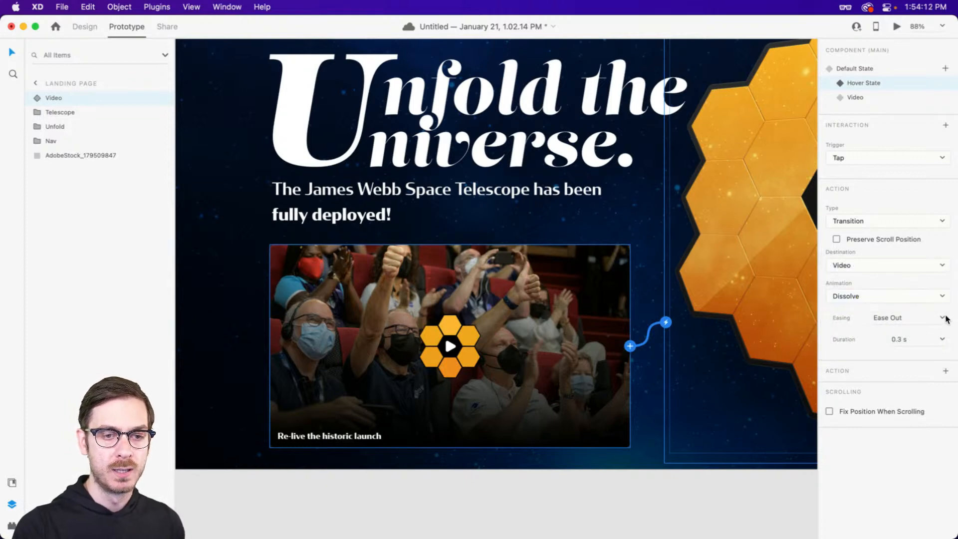
{"action": "left_click", "coordinate": [942, 318]}
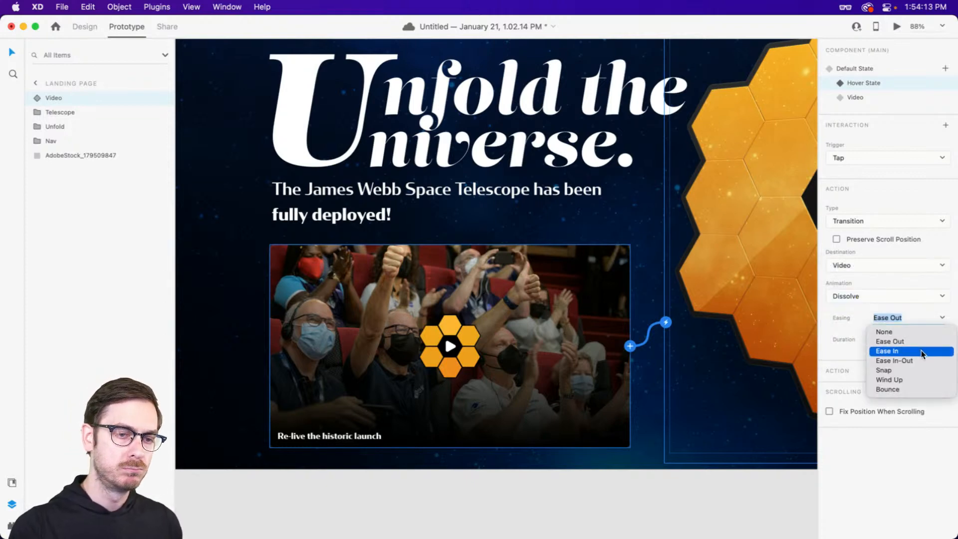
{"action": "left_click", "coordinate": [855, 353]}
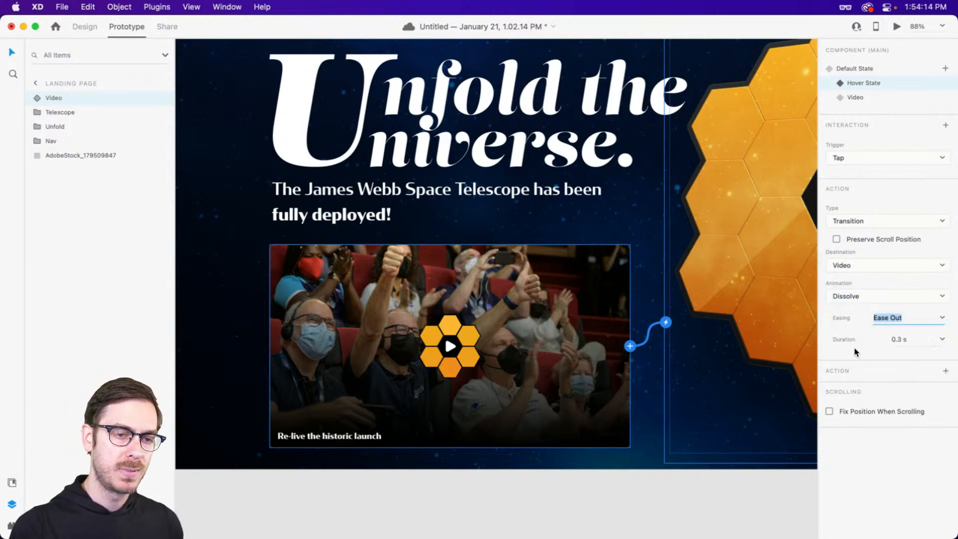
{"action": "left_click", "coordinate": [944, 338]}
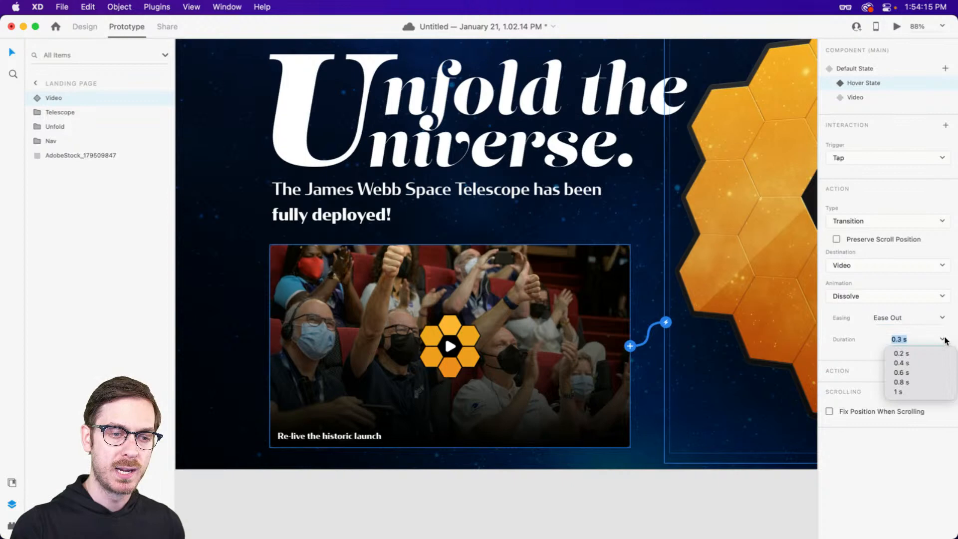
{"action": "left_click", "coordinate": [913, 363]}
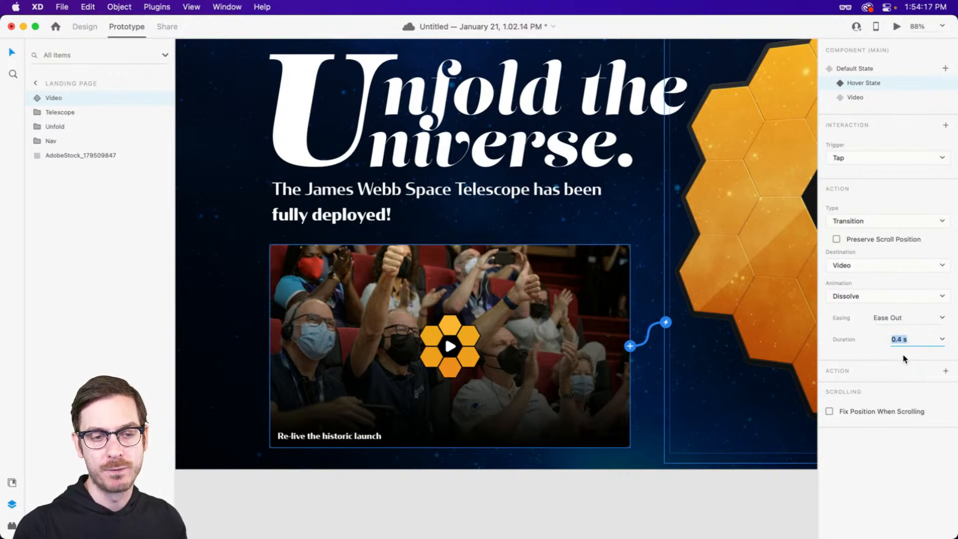
Return the component to its Default State and preview the prototype, opening the enlarged video from the launch card.
{"action": "left_click", "coordinate": [884, 69]}
{"action": "left_click", "coordinate": [897, 26]}
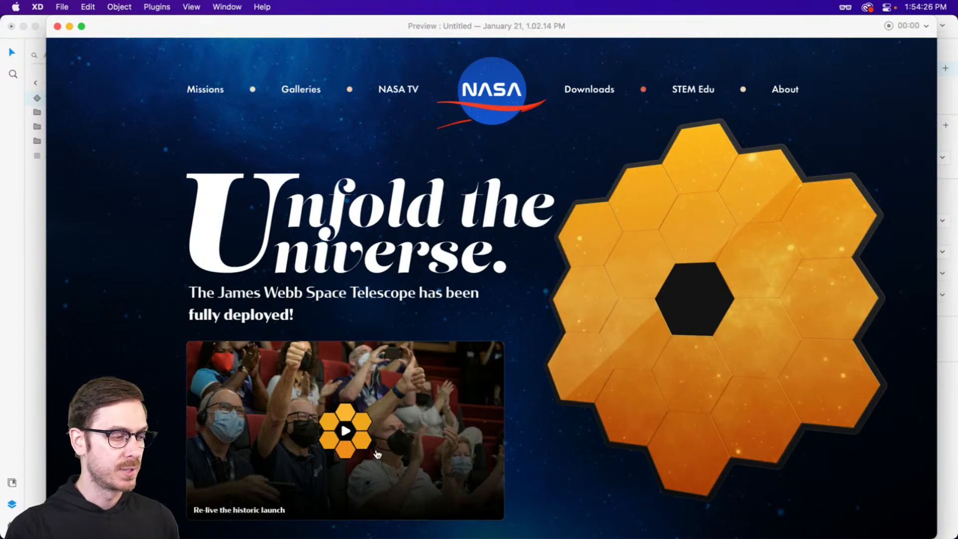
{"action": "left_click", "coordinate": [348, 430]}
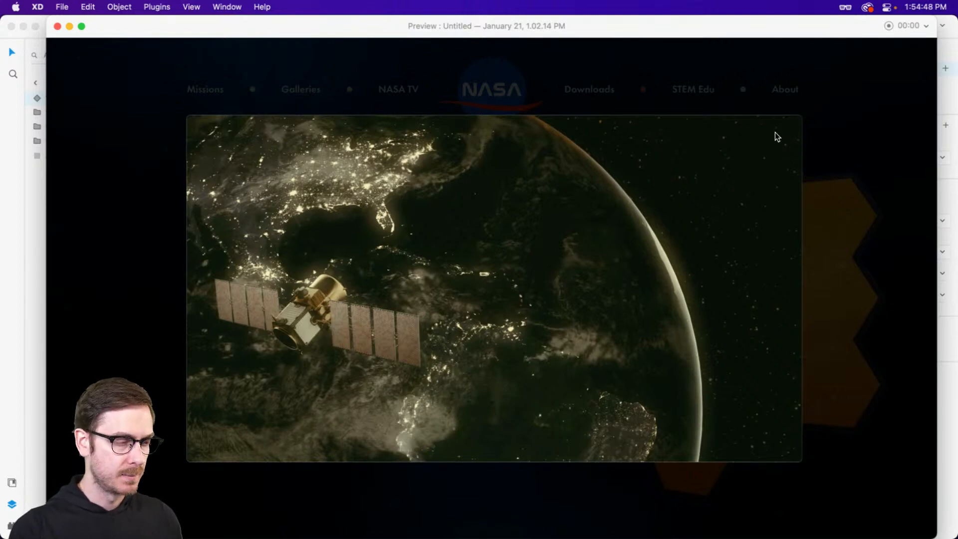
{"action": "key", "text": "super+w"}
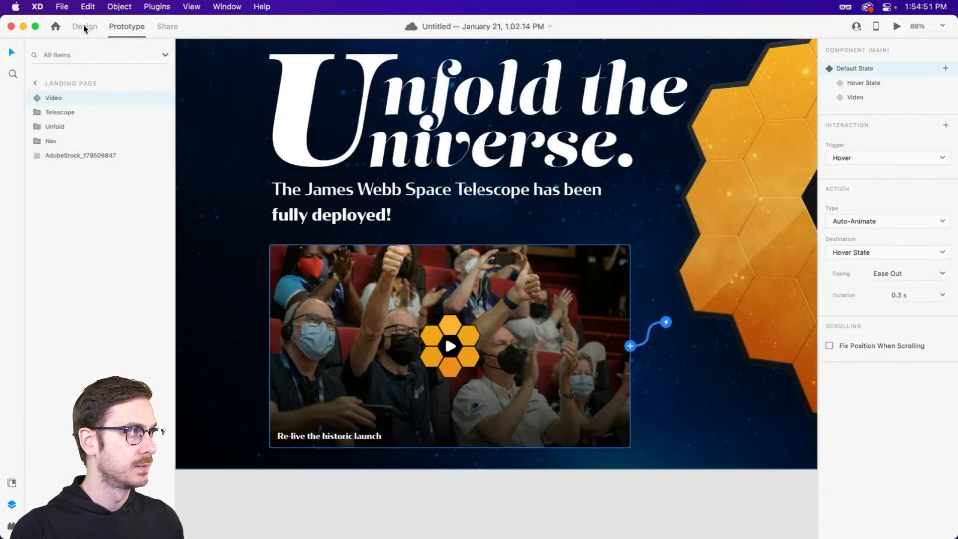
Add a "Close" text label to the Video state, just below the video and aligned with its left edge.
{"action": "left_click", "coordinate": [84, 28]}
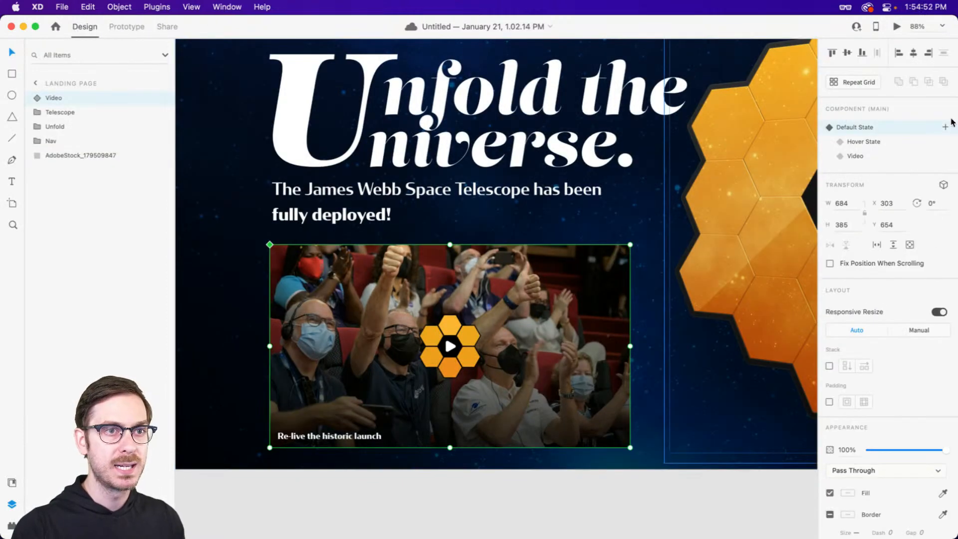
{"action": "left_click", "coordinate": [883, 155]}
{"action": "key", "text": "t"}
{"action": "left_click", "coordinate": [401, 407]}
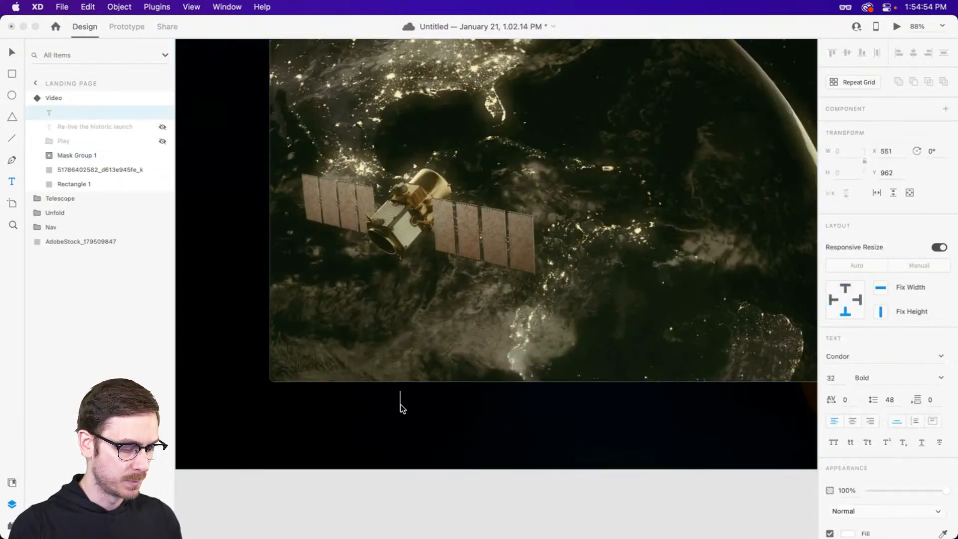
{"action": "type", "text": "Close"}
{"action": "key", "text": "Escape"}
{"action": "left_click_drag", "start_coordinate": [399, 406], "coordinate": [326, 405]}
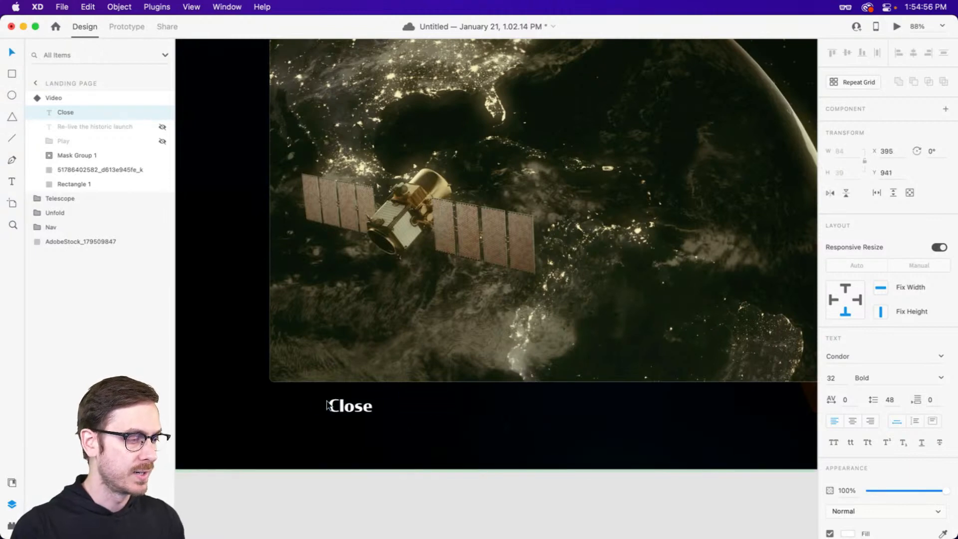
Add a Tap interaction to the Close label that transitions to the component's Default State.
{"action": "left_click", "coordinate": [124, 30]}
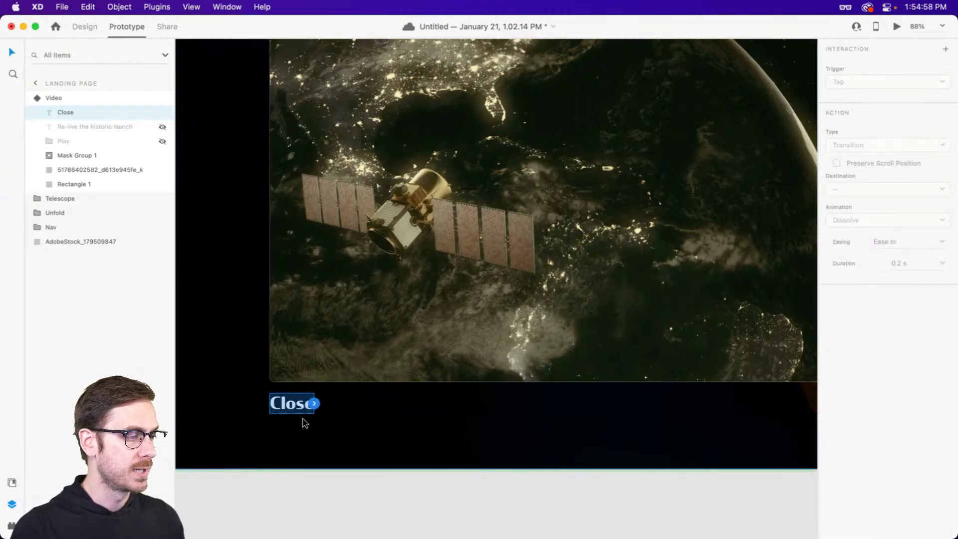
{"action": "left_click", "coordinate": [314, 403]}
{"action": "left_click", "coordinate": [886, 189]}
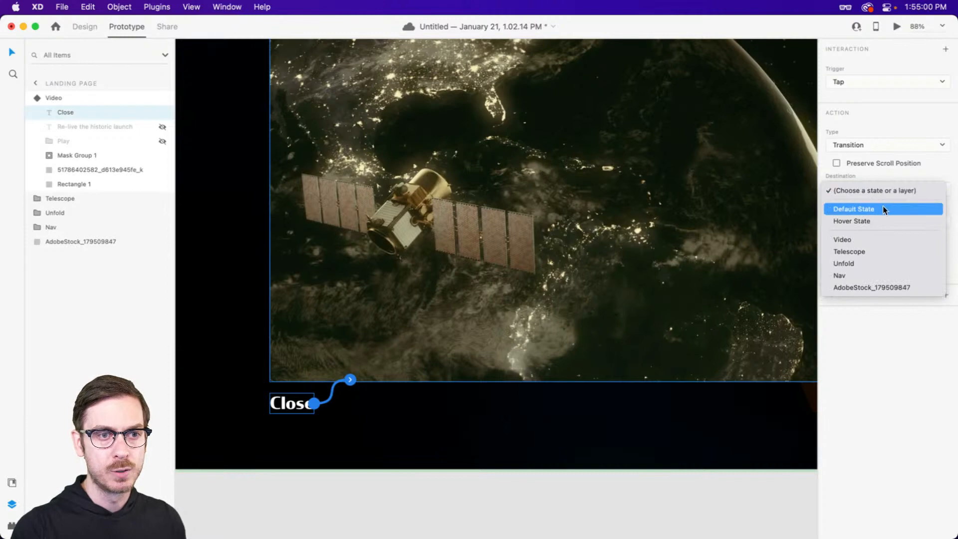
{"action": "left_click", "coordinate": [882, 207]}
{"action": "key", "text": "Escape"}
Preview the prototype from the Default State, opening the video and dismissing it with the Close label.
{"action": "left_click", "coordinate": [880, 64]}
{"action": "left_click", "coordinate": [897, 26]}
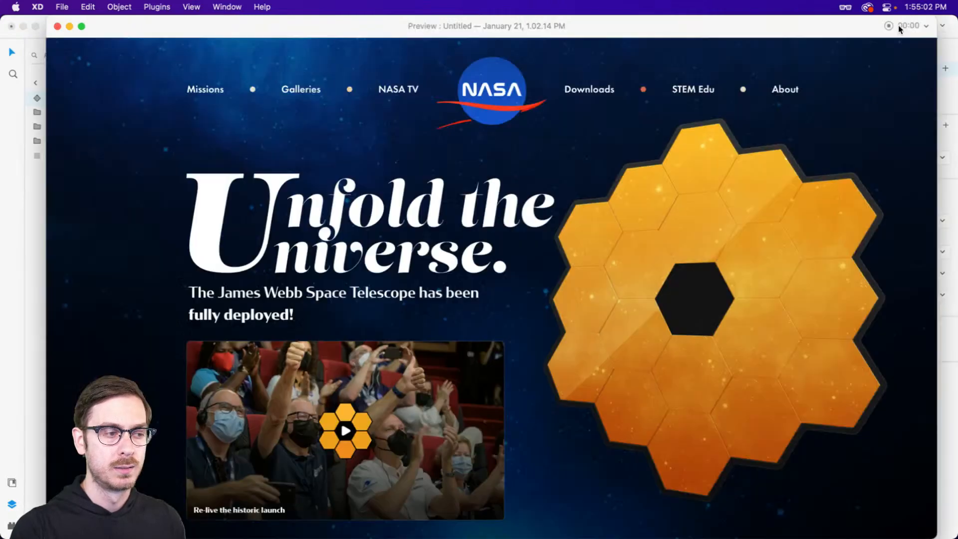
{"action": "left_click", "coordinate": [358, 434]}
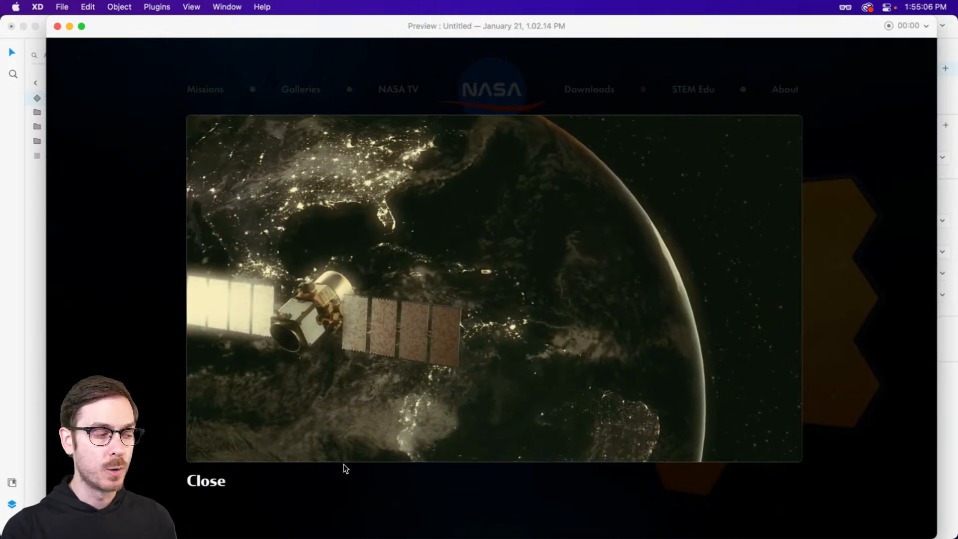
{"action": "left_click", "coordinate": [202, 481]}
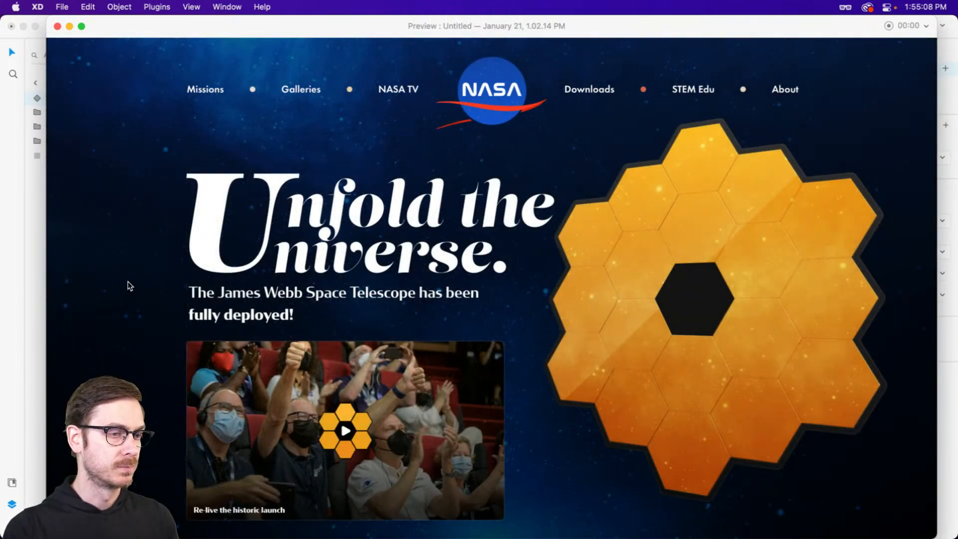
{"action": "key", "text": "super+w"}
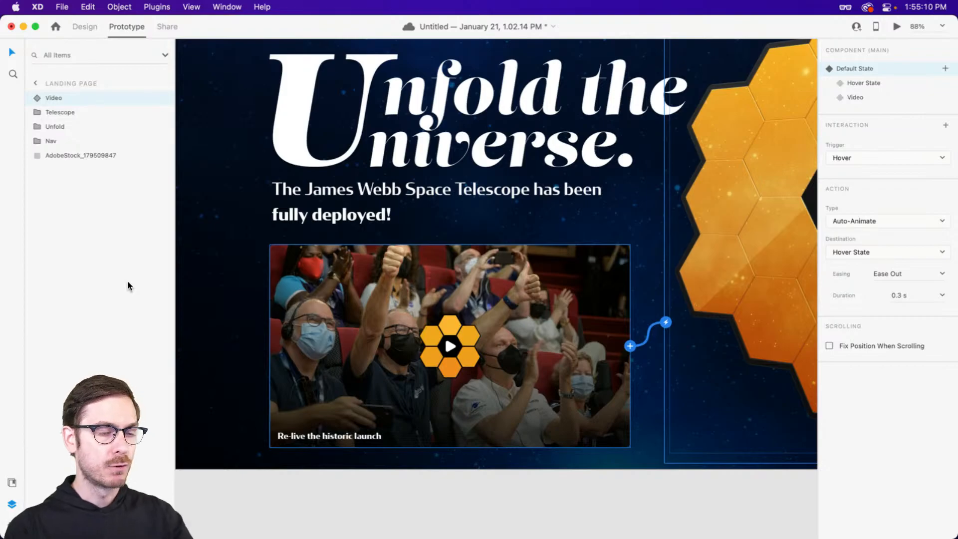